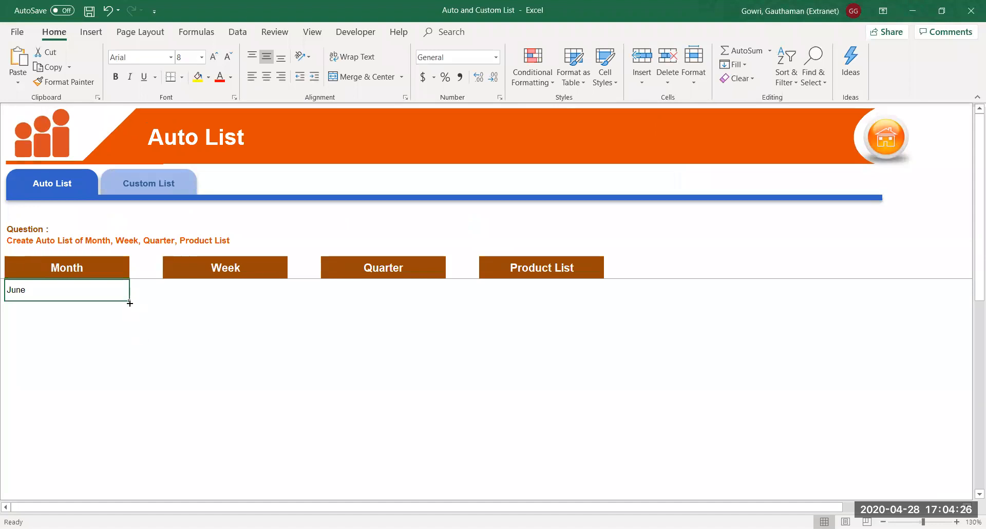
AutoFill the Month column from June down eight rows to January, then check December and January
{"action": "left_click_drag", "start_coordinate": [130, 303], "coordinate": [135, 466]}
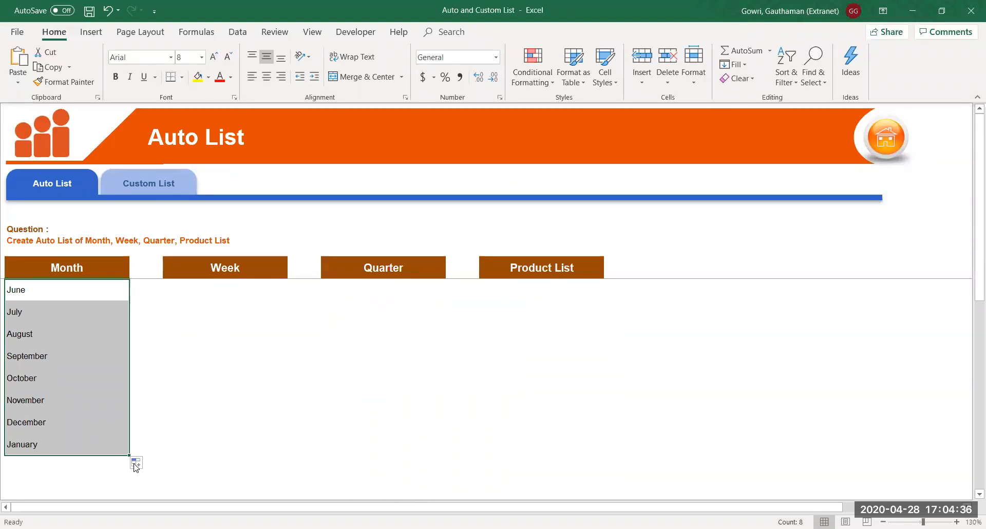
{"action": "left_click", "coordinate": [90, 445]}
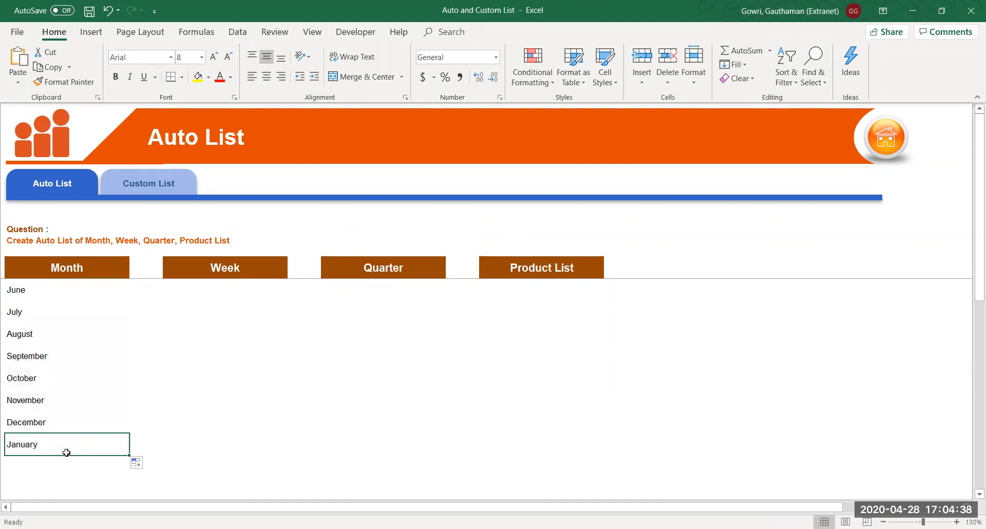
{"action": "left_click", "coordinate": [45, 421]}
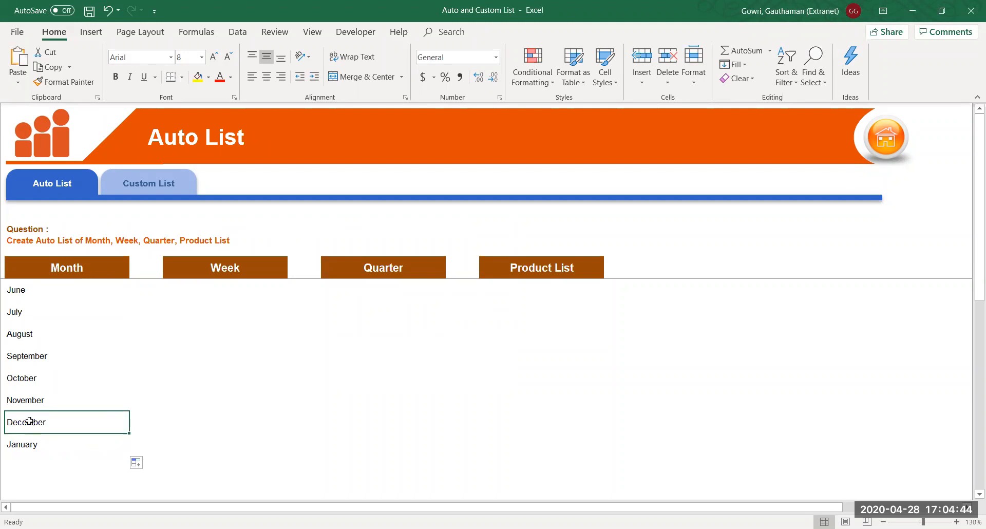
{"action": "left_click", "coordinate": [22, 446]}
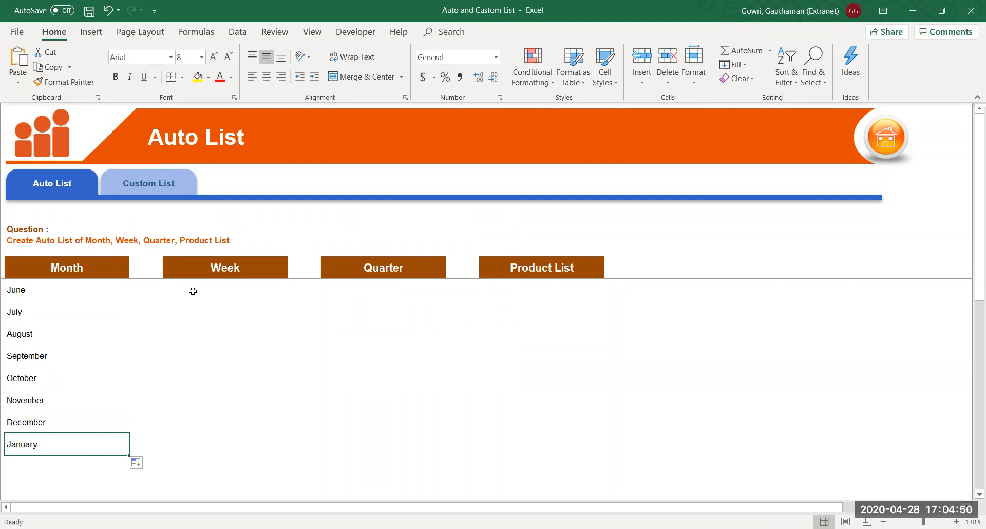
Replace June with JUN and fill abbreviated months down from JUN to MAR
{"action": "left_click", "coordinate": [78, 291]}
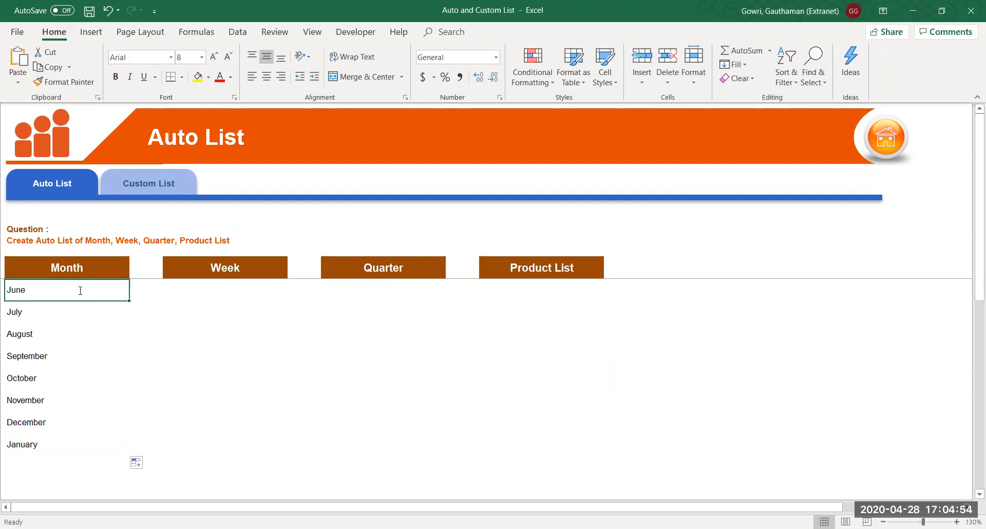
{"action": "type", "text": "JUN"}
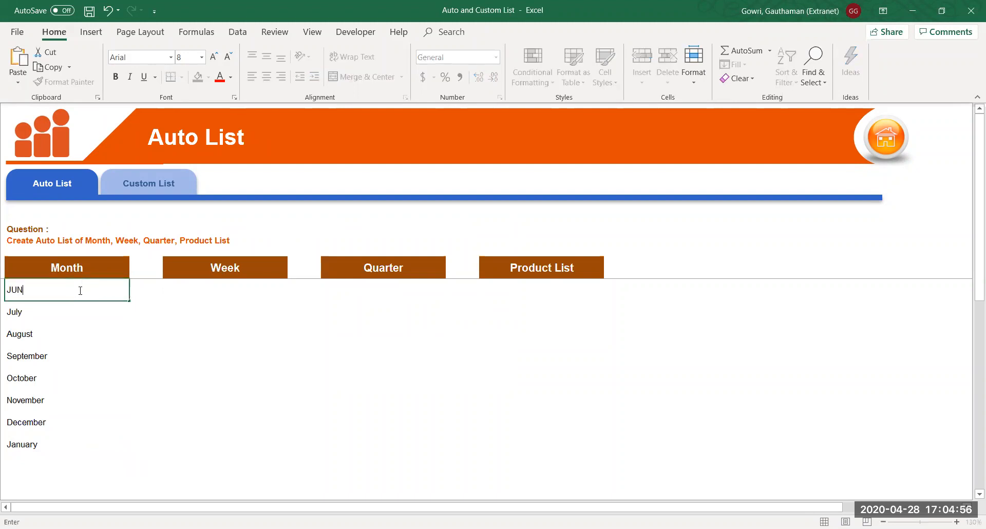
{"action": "key", "text": "Return"}
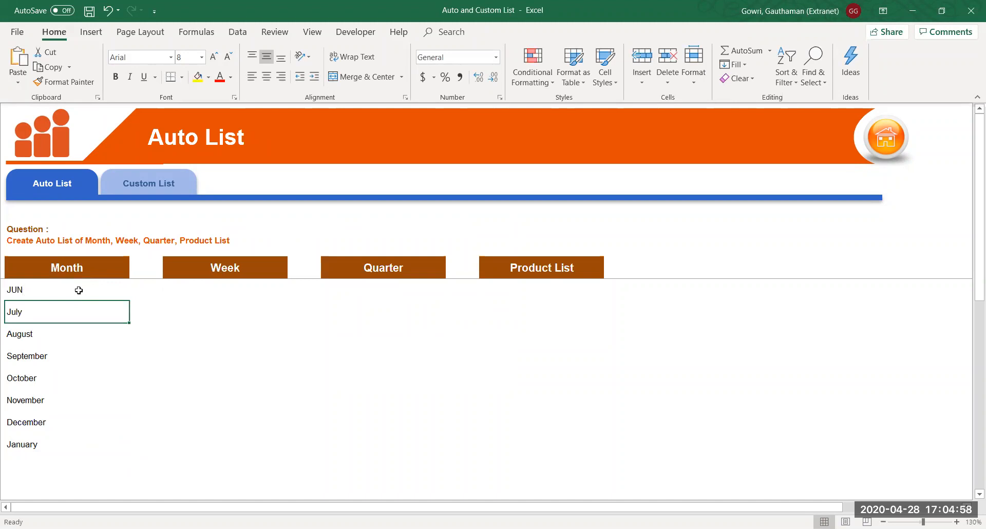
{"action": "left_click", "coordinate": [103, 291]}
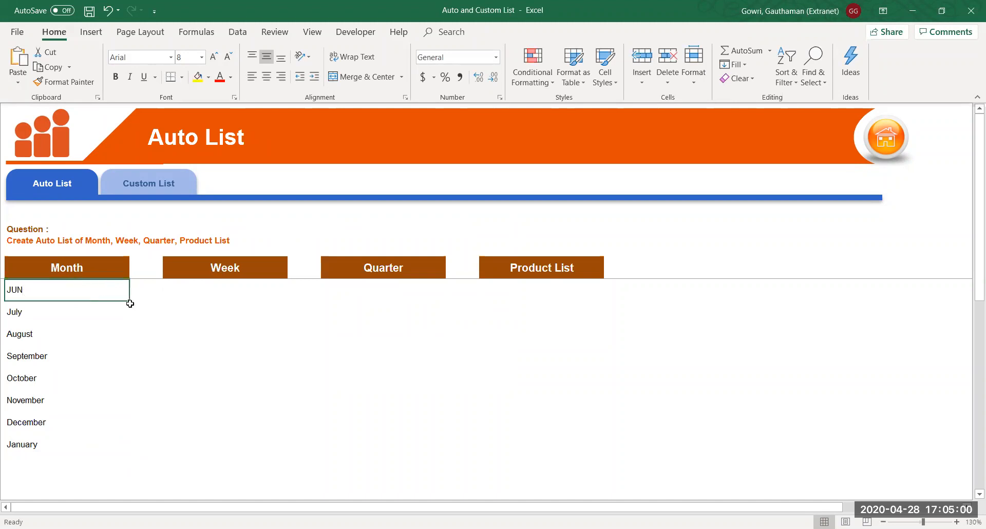
{"action": "left_click_drag", "start_coordinate": [129, 300], "coordinate": [113, 490]}
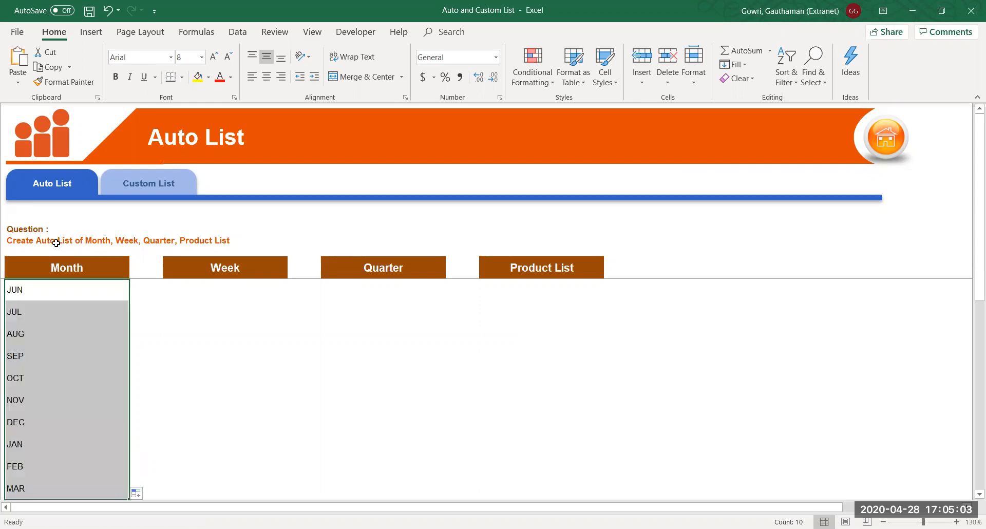
{"action": "left_click", "coordinate": [56, 330]}
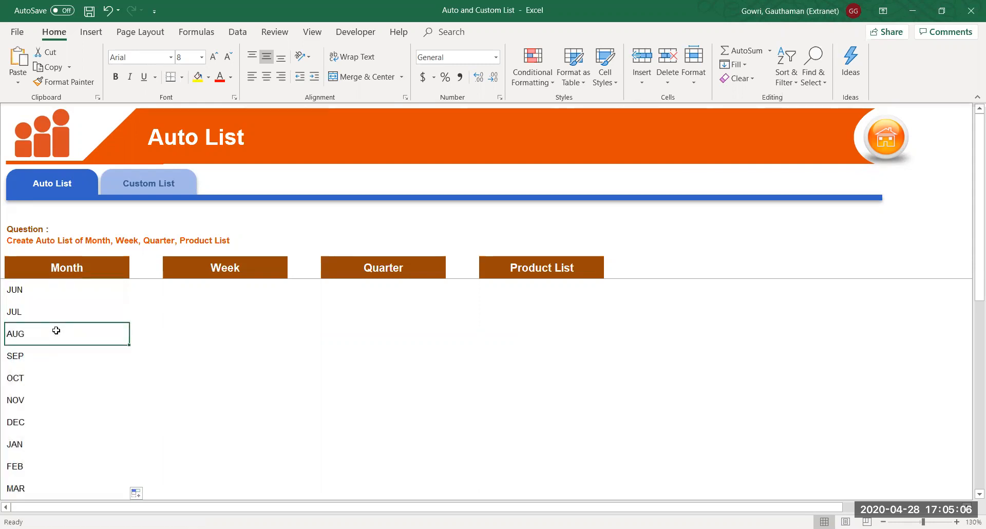
{"action": "left_click", "coordinate": [68, 292]}
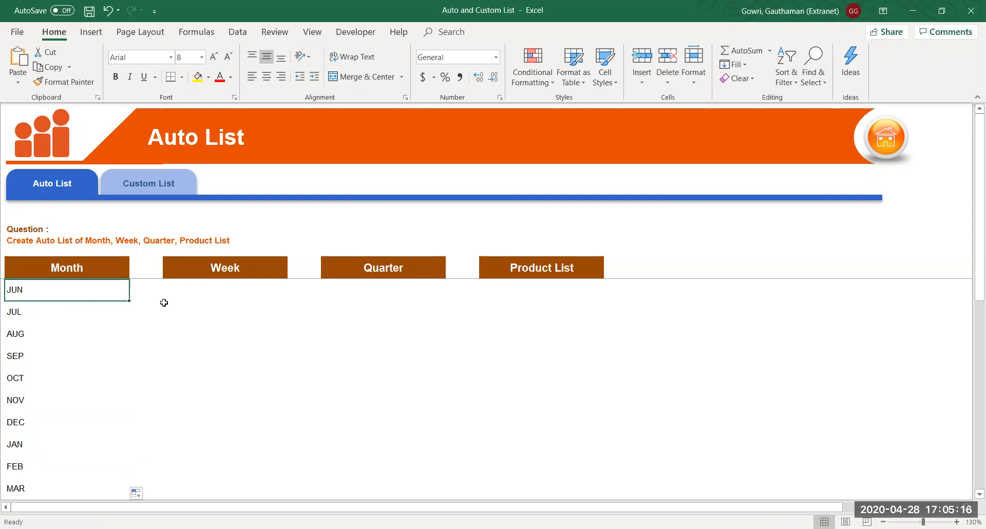
Enter Sunday under Week and fill nine rows down, Sunday through Saturday, then Sunday and Monday
{"action": "left_click", "coordinate": [224, 285]}
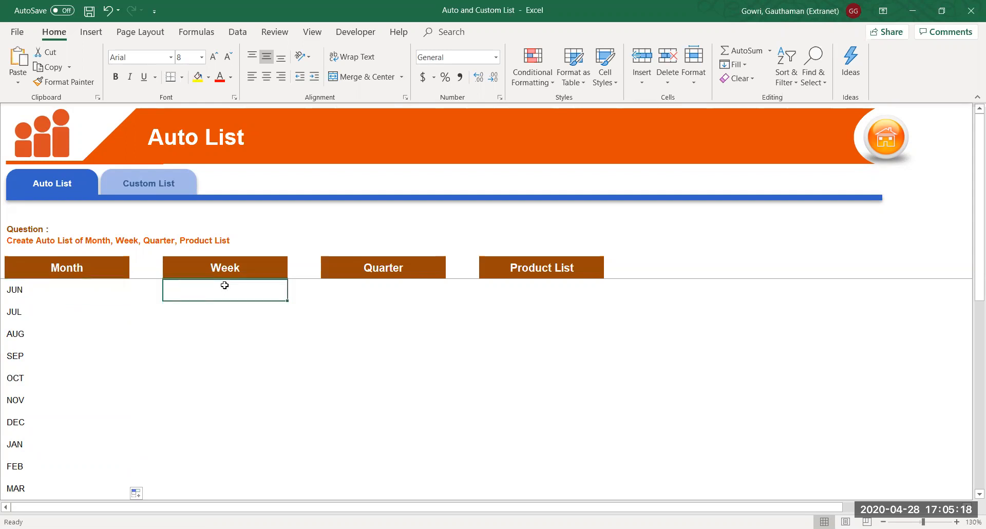
{"action": "type", "text": "Sunda"}
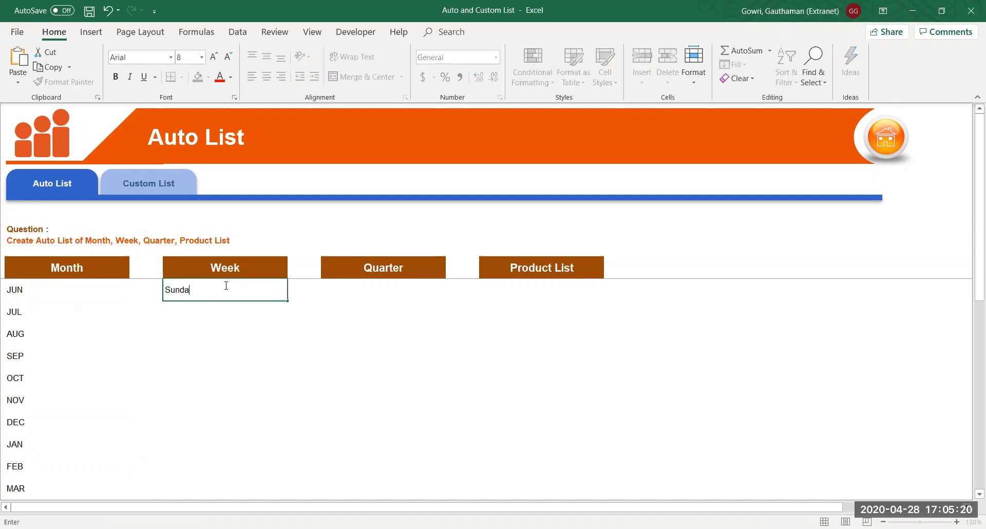
{"action": "type", "text": "y"}
{"action": "key", "text": "Return"}
{"action": "left_click", "coordinate": [225, 285]}
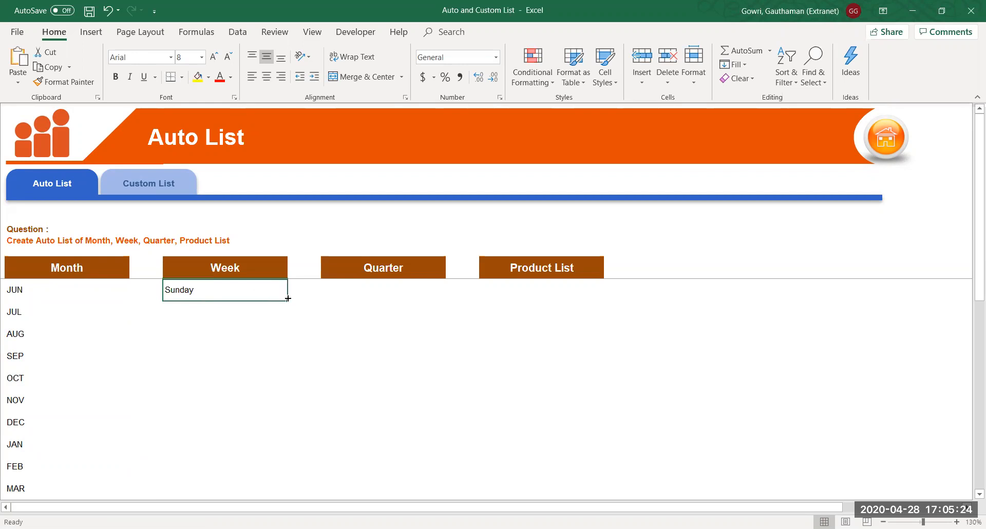
{"action": "left_click_drag", "start_coordinate": [287, 299], "coordinate": [278, 475]}
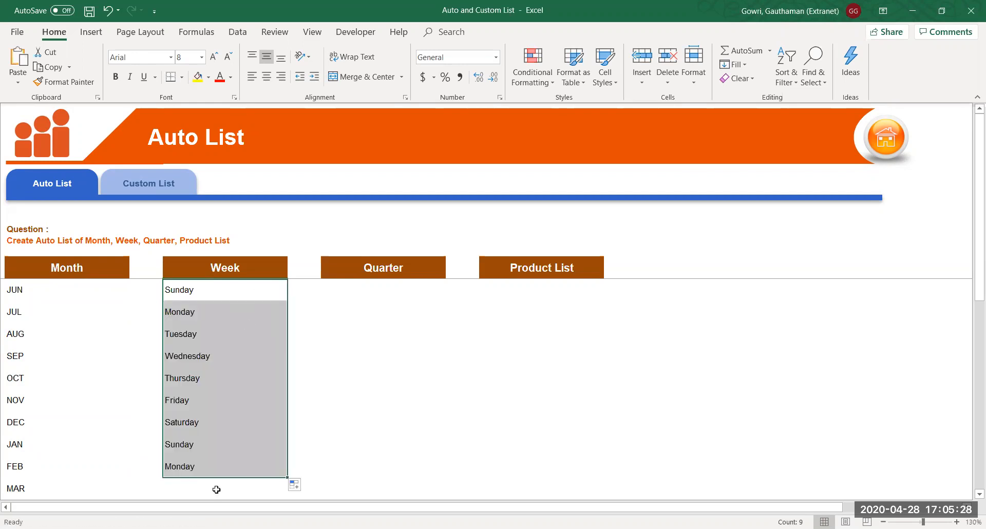
{"action": "left_click", "coordinate": [191, 445]}
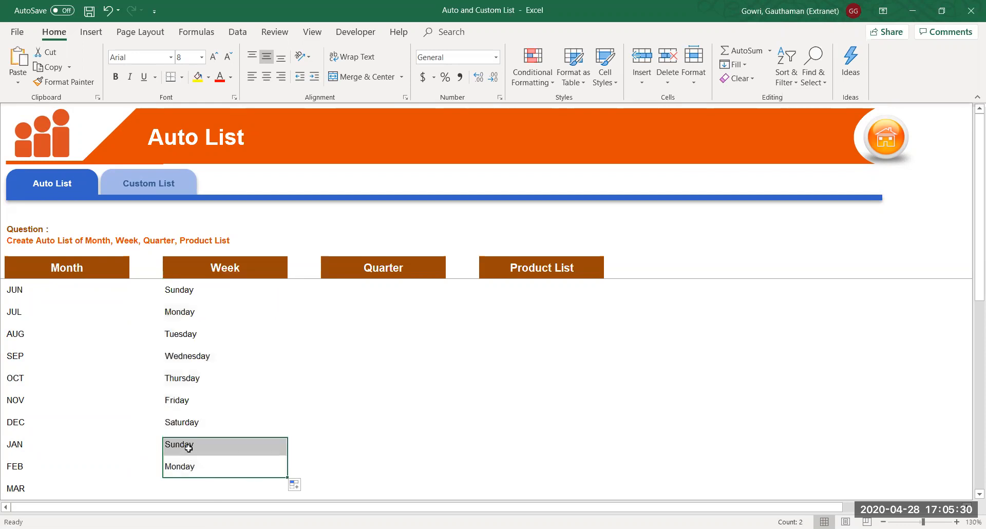
{"action": "left_click", "coordinate": [177, 467]}
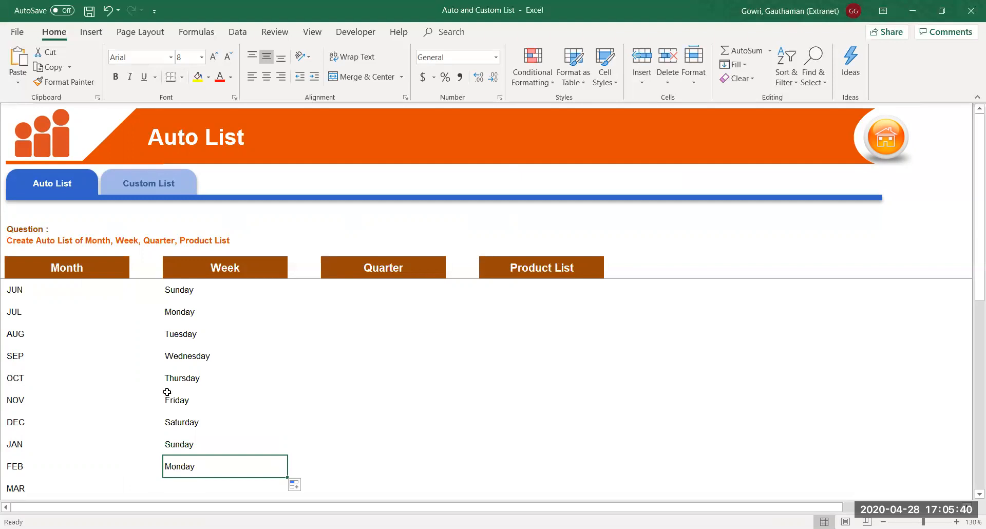
{"action": "left_click", "coordinate": [212, 289]}
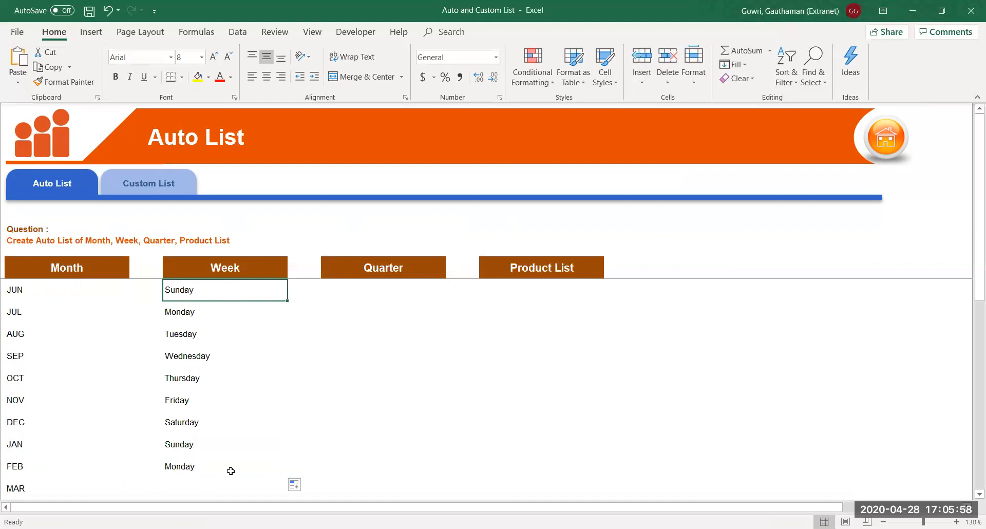
{"action": "left_click", "coordinate": [369, 287]}
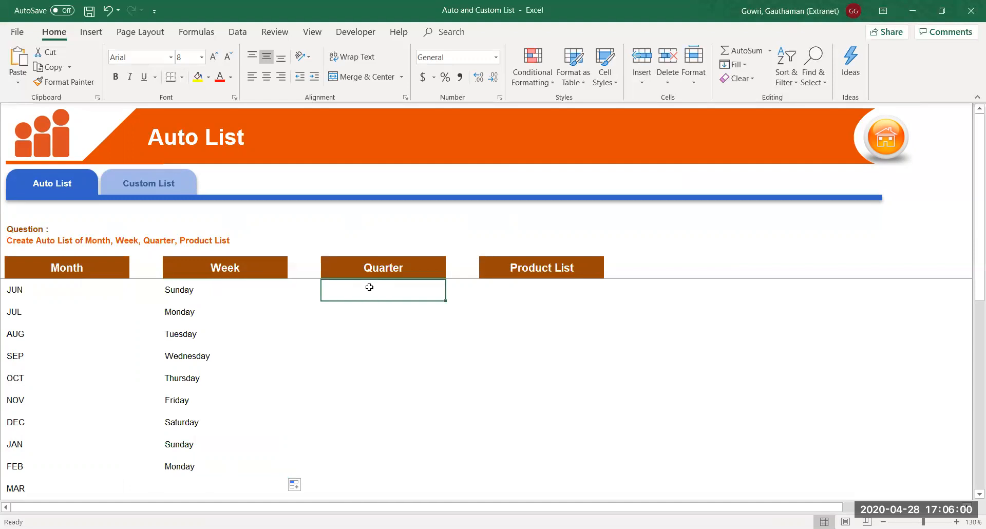
Fill Quarter with repeating Qtr1–Qtr4 down to the FEB row, then type Sample 1001 under Product List
{"action": "type", "text": "Qtr1"}
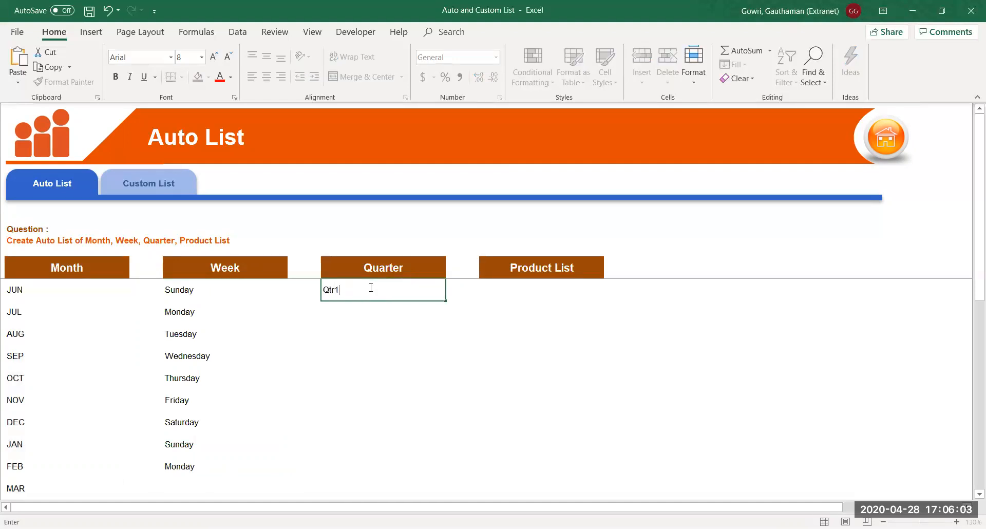
{"action": "key", "text": "Return"}
{"action": "left_click", "coordinate": [371, 289]}
{"action": "left_click_drag", "start_coordinate": [447, 302], "coordinate": [445, 478]}
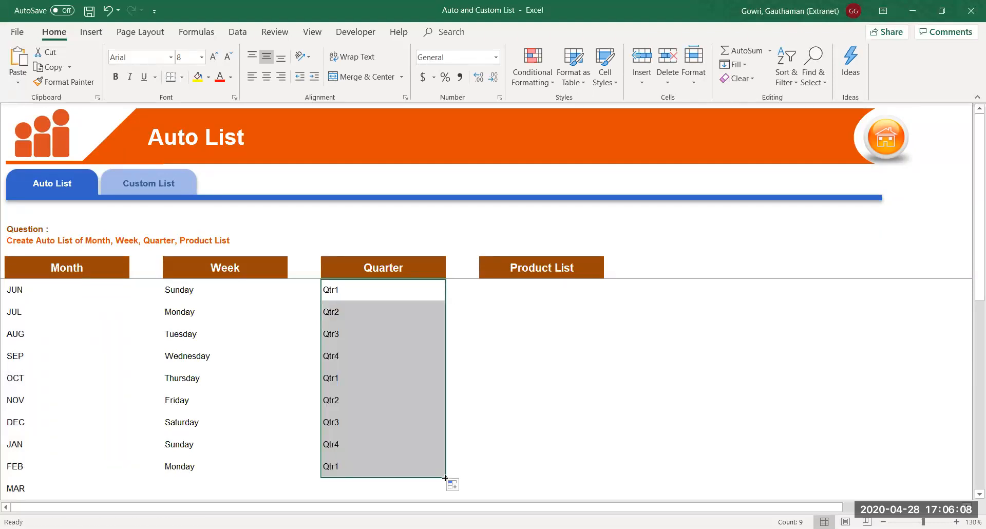
{"action": "left_click", "coordinate": [534, 287]}
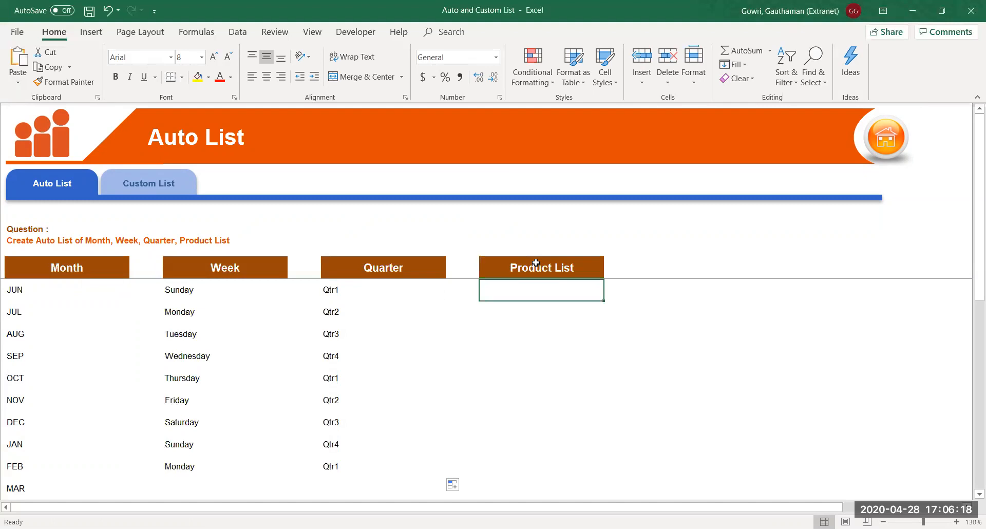
{"action": "type", "text": "Sampl"}
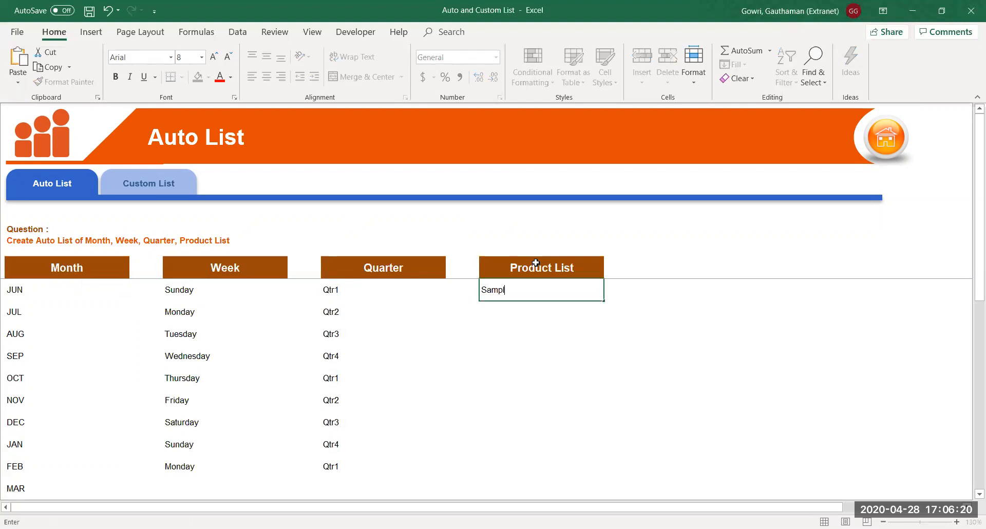
{"action": "type", "text": "e 1001"}
Commit Sample 1001 and drag-fill Product List down to Sample 1010
{"action": "key", "text": "Return"}
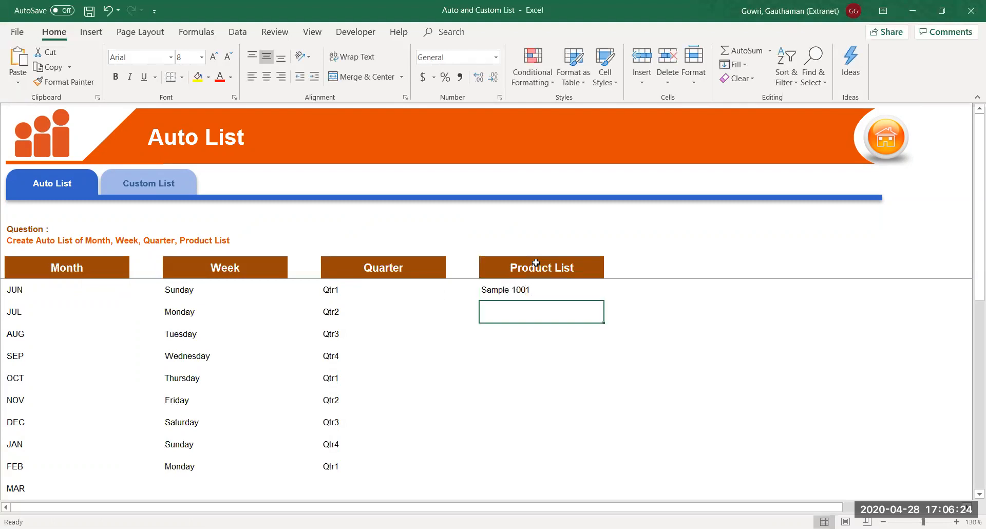
{"action": "left_click", "coordinate": [497, 284]}
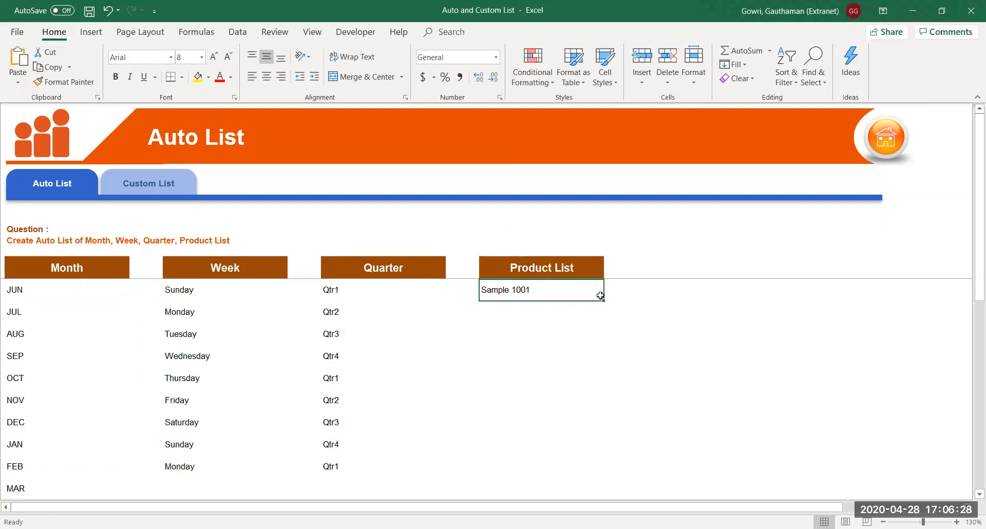
{"action": "left_click_drag", "start_coordinate": [605, 301], "coordinate": [606, 500]}
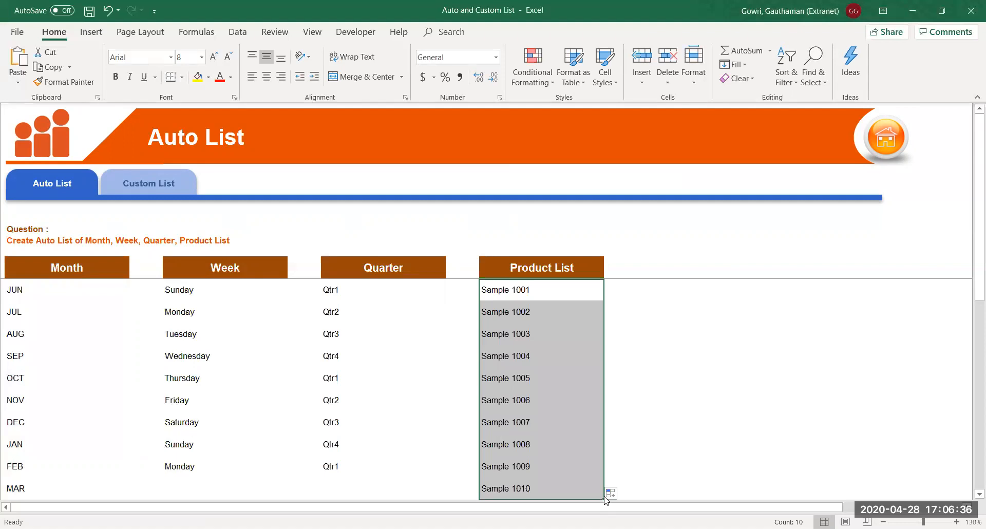
{"action": "left_click", "coordinate": [532, 335]}
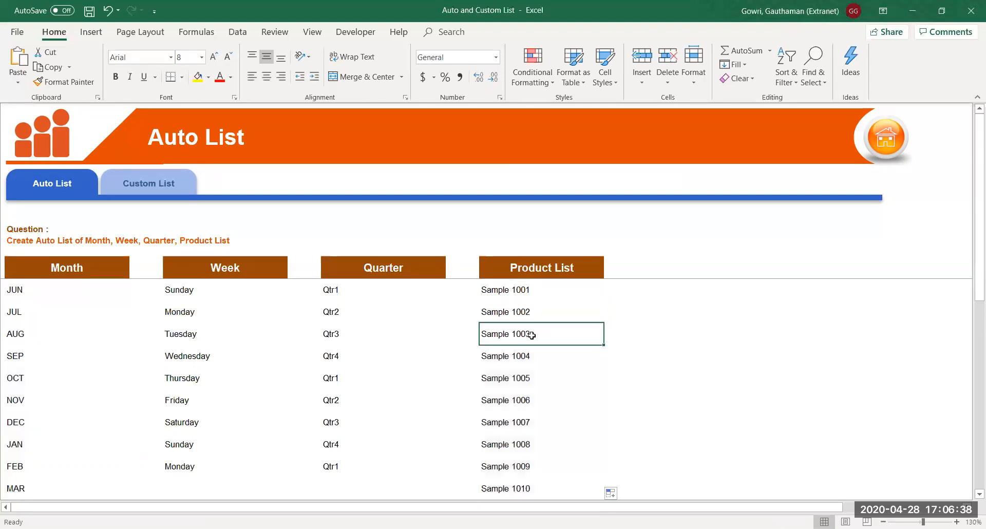
{"action": "left_click", "coordinate": [535, 291]}
{"action": "left_click", "coordinate": [533, 329]}
{"action": "left_click", "coordinate": [492, 291]}
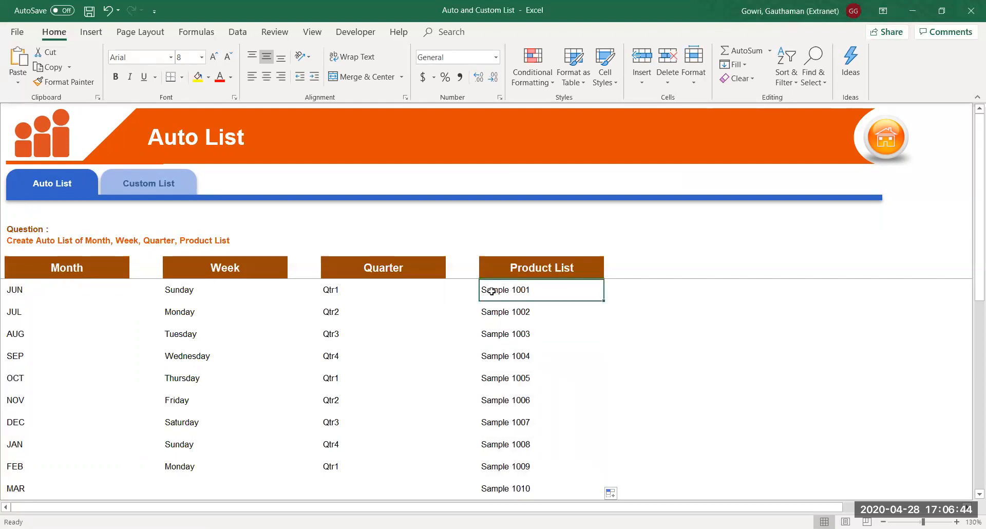
{"action": "left_click", "coordinate": [661, 295]}
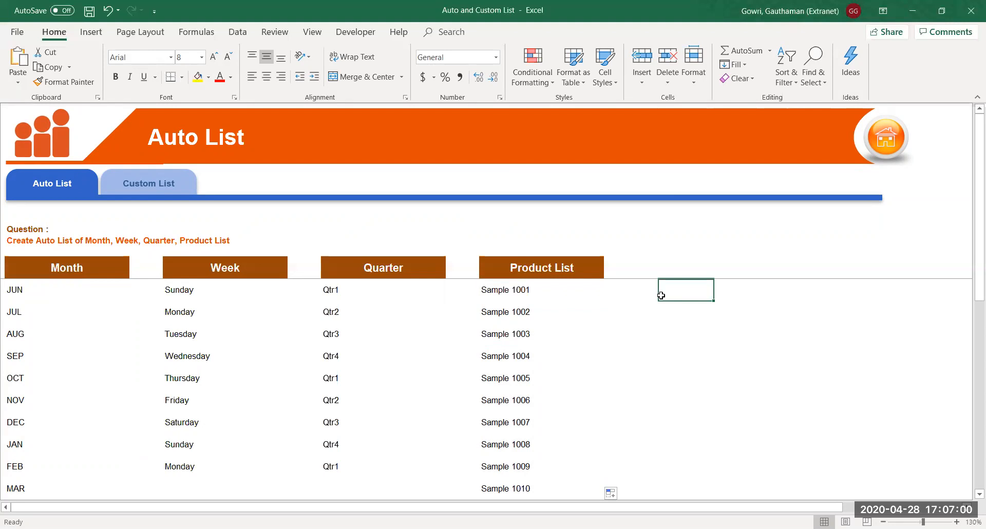
Enter Product 001 beside Product List, fill down to Product 008, then undo the fill
{"action": "type", "text": "Product"}
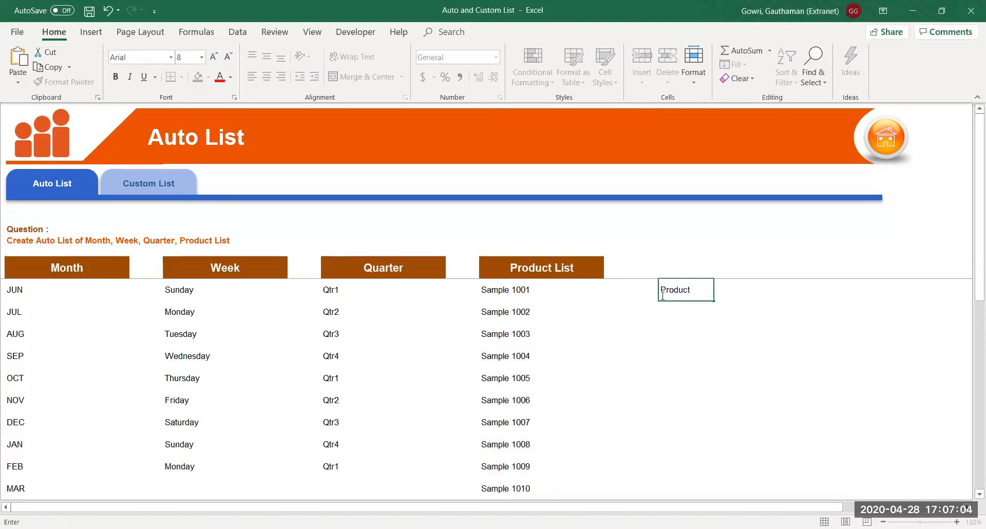
{"action": "type", "text": " 001"}
{"action": "key", "text": "Return"}
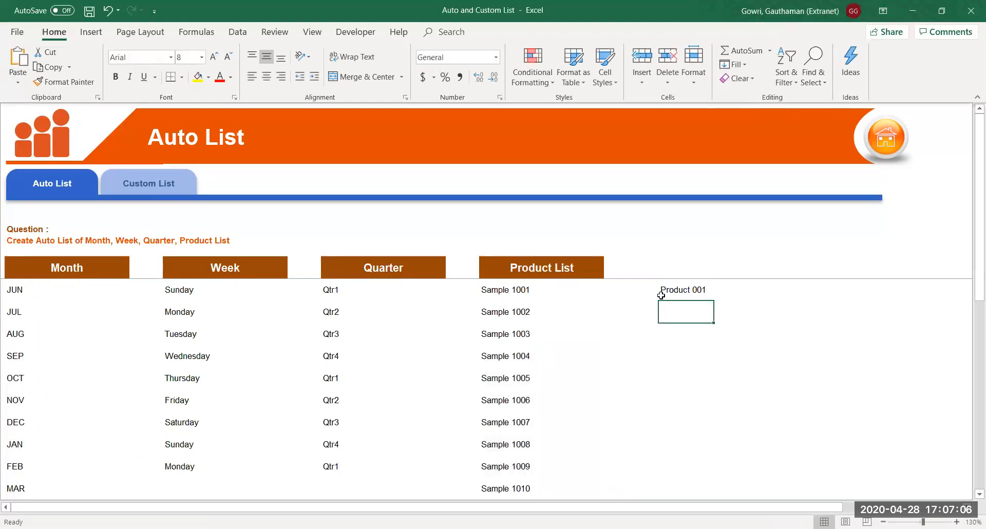
{"action": "left_click", "coordinate": [670, 290]}
{"action": "left_click_drag", "start_coordinate": [713, 299], "coordinate": [707, 449]}
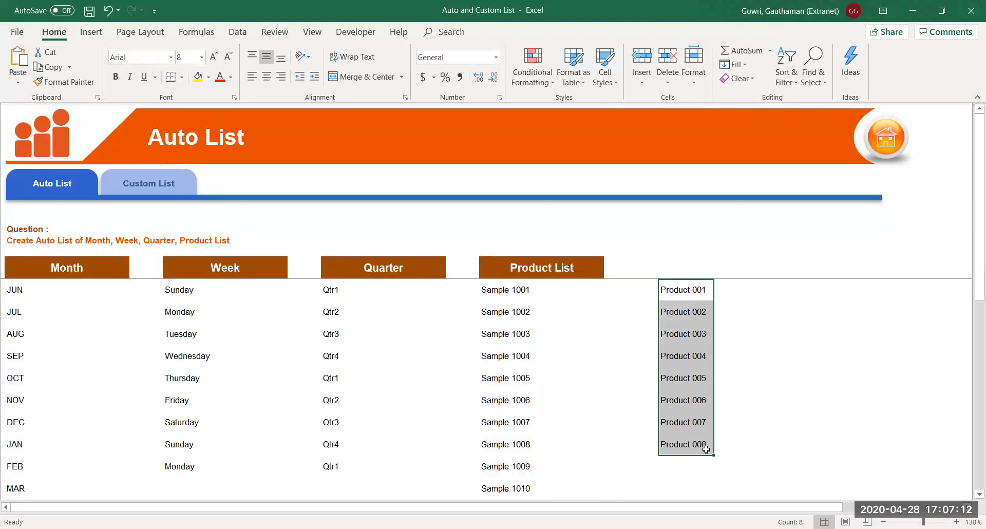
{"action": "key", "text": "ctrl+z"}
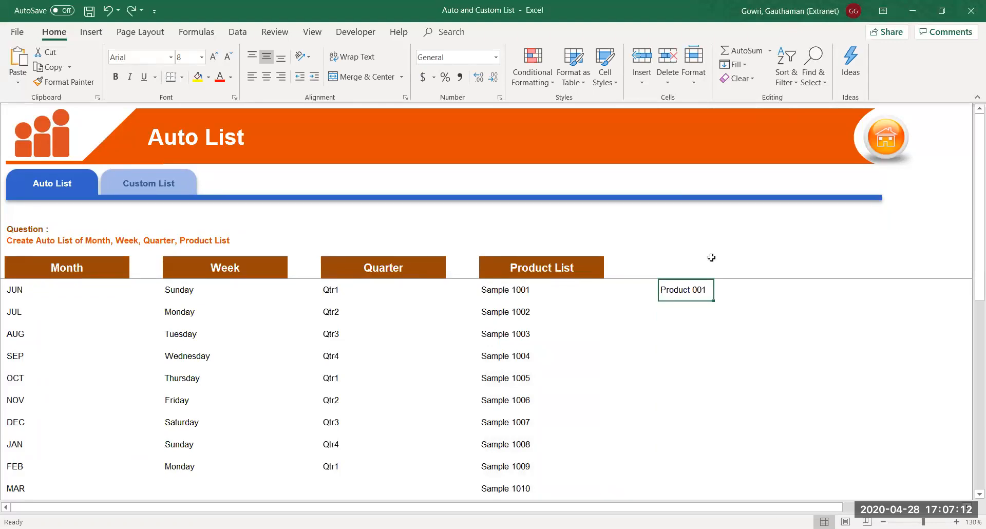
Change the starting entry to Product 110 and fill down to Product 118
{"action": "double_click", "coordinate": [696, 293]}
{"action": "key", "text": "BackSpace"}
{"action": "key", "text": "BackSpace"}
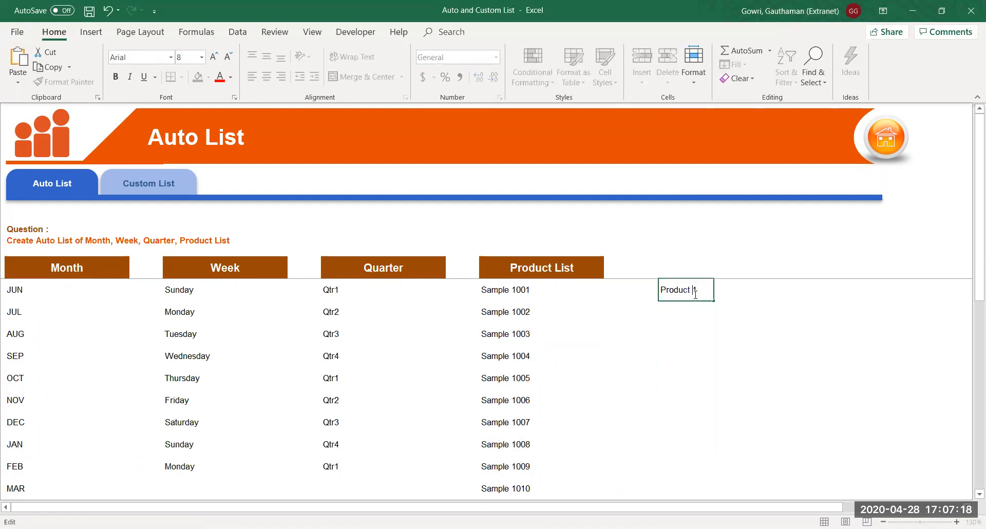
{"action": "type", "text": "10"}
{"action": "key", "text": "Return"}
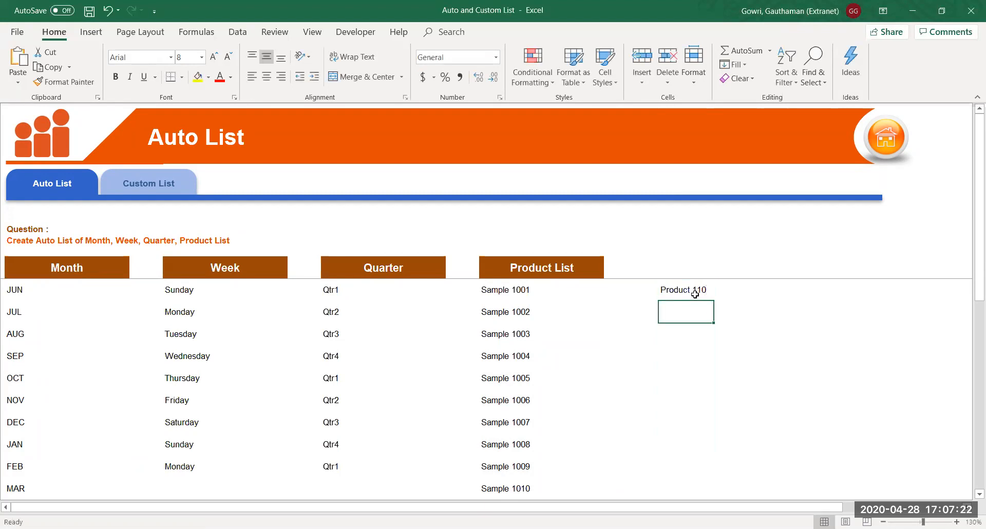
{"action": "left_click", "coordinate": [695, 292]}
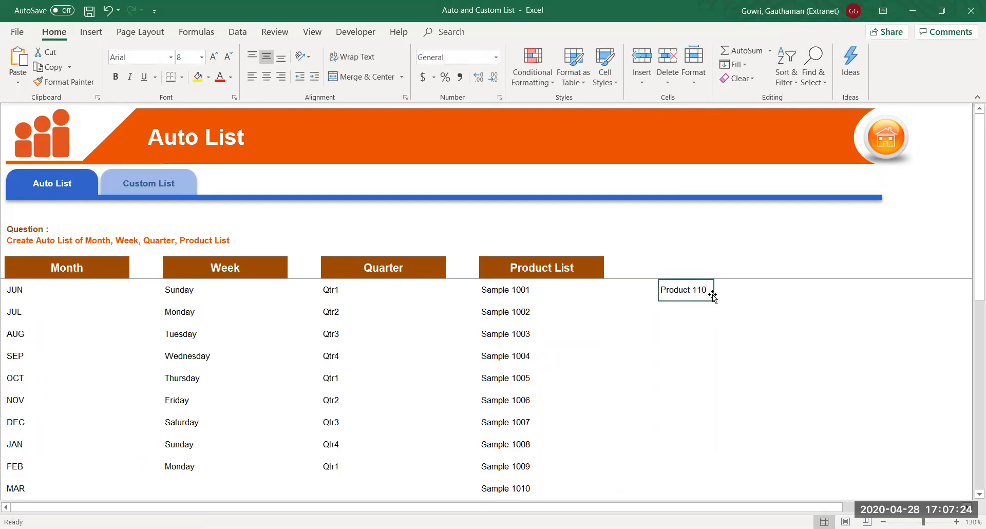
{"action": "left_click_drag", "start_coordinate": [714, 302], "coordinate": [732, 485]}
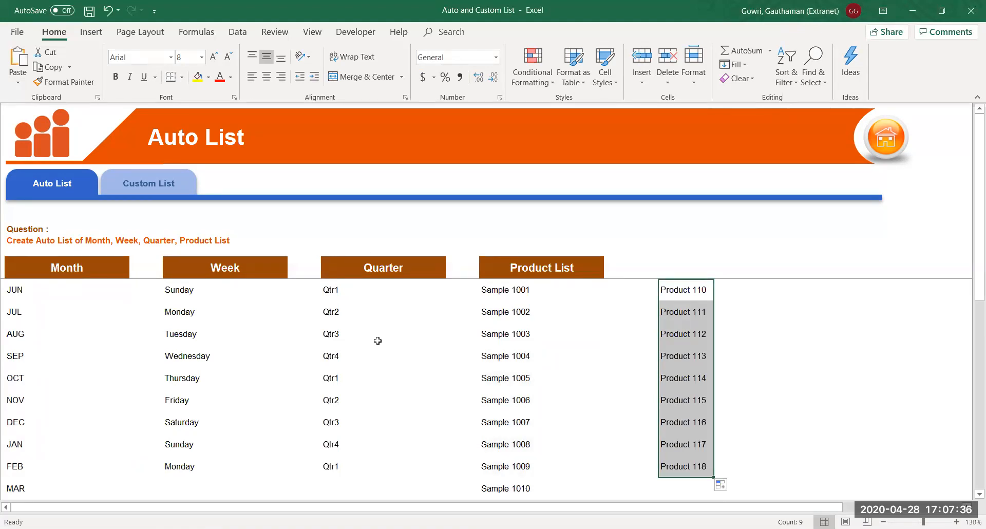
Enter 1 and 2 in the next column beside Product 111 and Product 112
{"action": "left_click", "coordinate": [780, 303]}
{"action": "key", "text": "Up"}
{"action": "key", "text": "ctrl+Up"}
{"action": "key", "text": "Down"}
{"action": "key", "text": "Down"}
{"action": "key", "text": "Down"}
{"action": "key", "text": "Down"}
{"action": "key", "text": "Down"}
{"action": "key", "text": "Down"}
{"action": "key", "text": "Down"}
{"action": "key", "text": "Down"}
{"action": "key", "text": "Down"}
{"action": "key", "text": "Down"}
{"action": "key", "text": "Down"}
{"action": "key", "text": "Down"}
{"action": "key", "text": "Down"}
{"action": "key", "text": "Right"}
{"action": "key", "text": "Left"}
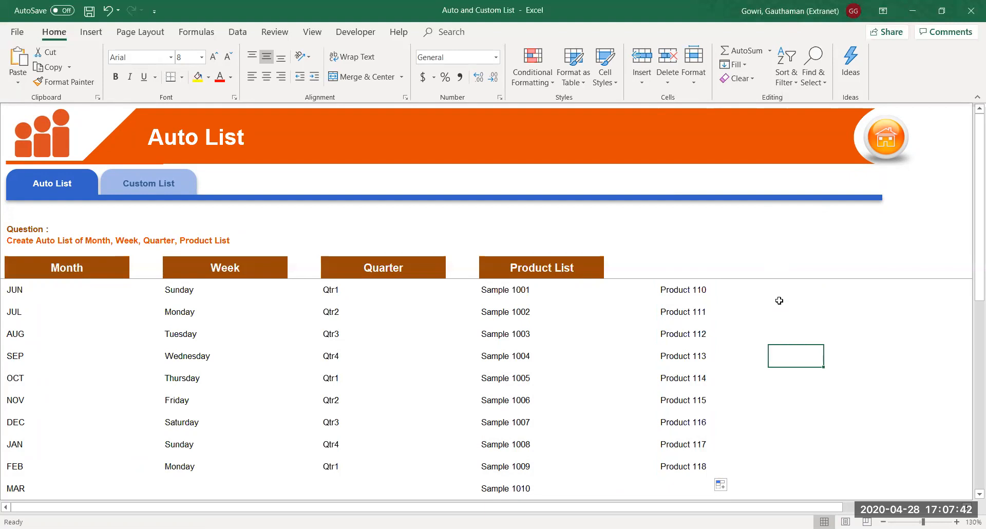
{"action": "key", "text": "Up"}
{"action": "key", "text": "Up"}
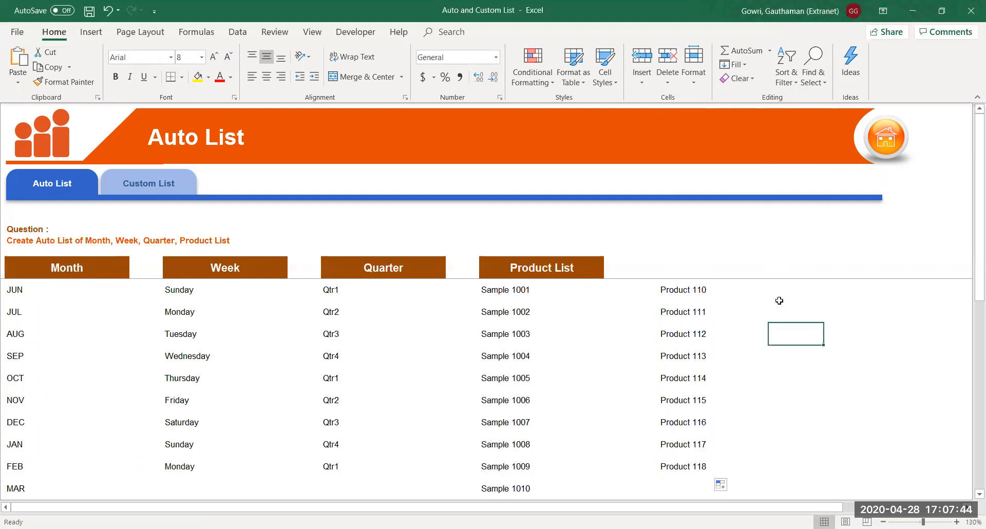
{"action": "type", "text": "1"}
{"action": "key", "text": "Return"}
{"action": "type", "text": "2"}
{"action": "key", "text": "Return"}
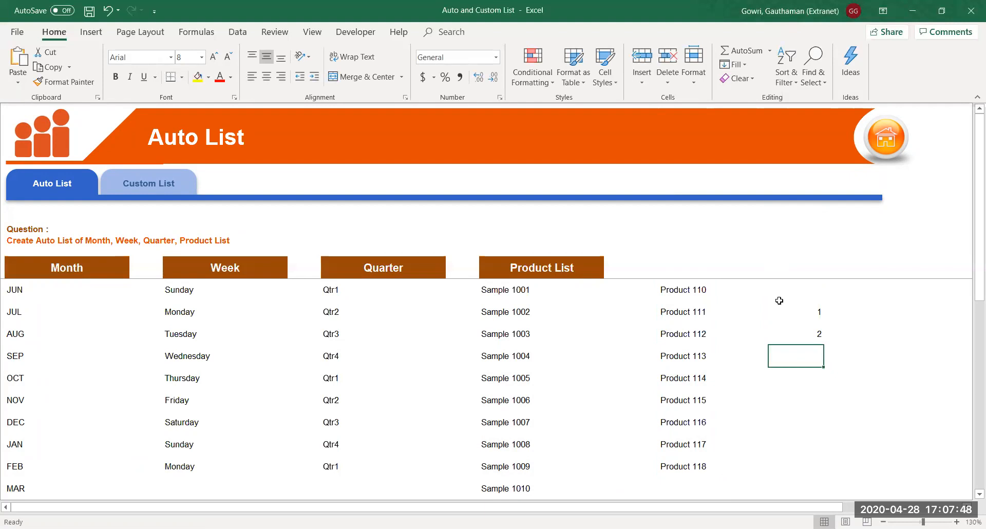
Select the 1 and 2 cells and fill the numbering down to 11
{"action": "left_click", "coordinate": [813, 313]}
{"action": "left_click", "coordinate": [812, 335]}
{"action": "left_click_drag", "start_coordinate": [808, 308], "coordinate": [806, 328]}
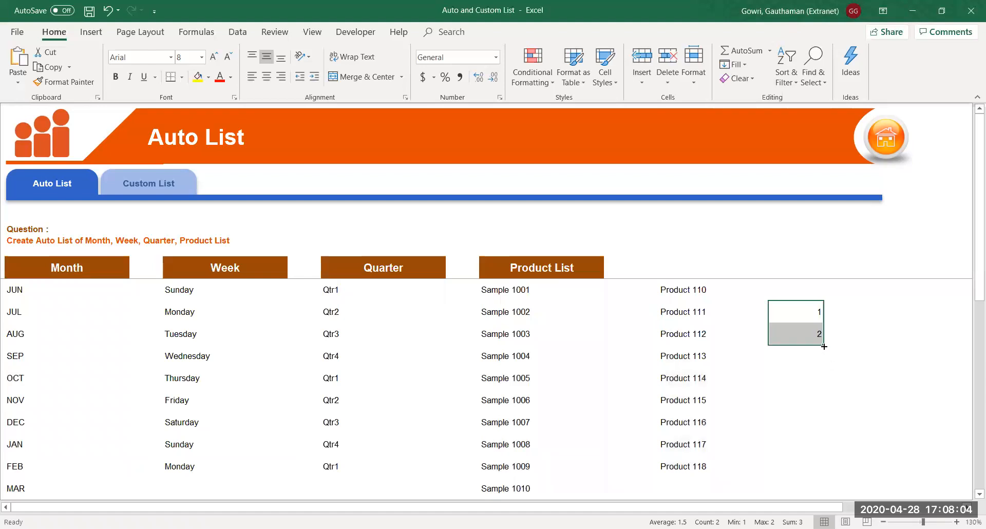
{"action": "left_click_drag", "start_coordinate": [824, 347], "coordinate": [822, 506]}
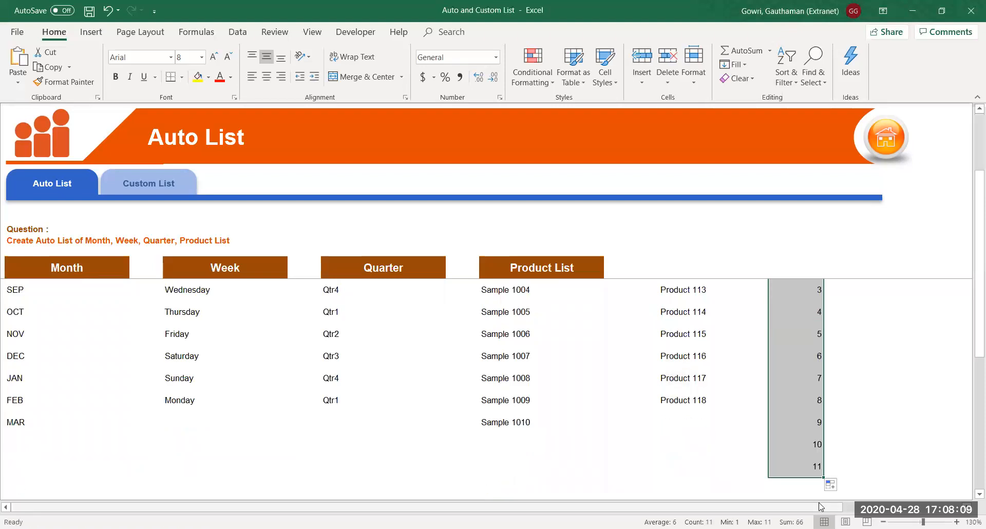
{"action": "left_click", "coordinate": [814, 355]}
{"action": "key", "text": "ctrl+Up"}
{"action": "key", "text": "Down"}
{"action": "key", "text": "Down"}
{"action": "key", "text": "Down"}
{"action": "key", "text": "Down"}
{"action": "key", "text": "Down"}
{"action": "key", "text": "Down"}
{"action": "key", "text": "Down"}
{"action": "key", "text": "Down"}
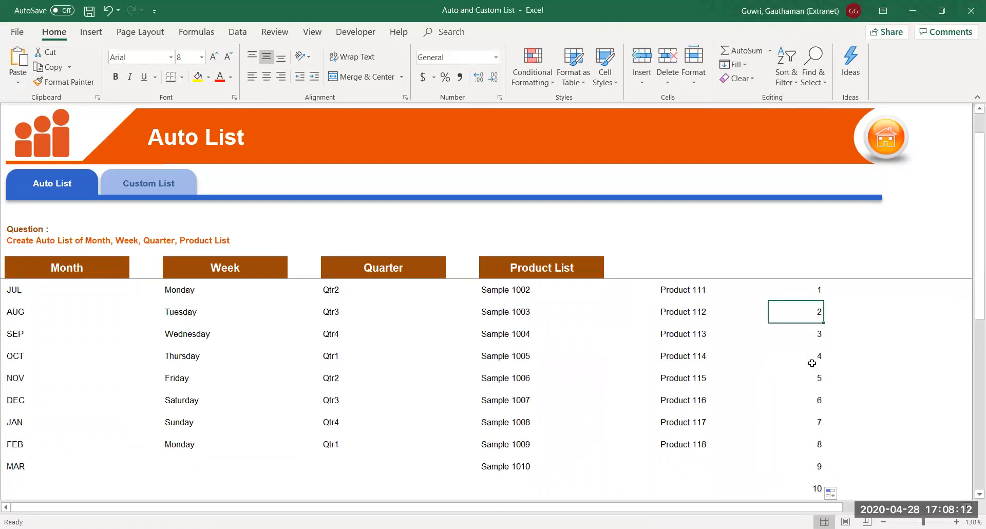
{"action": "key", "text": "Down"}
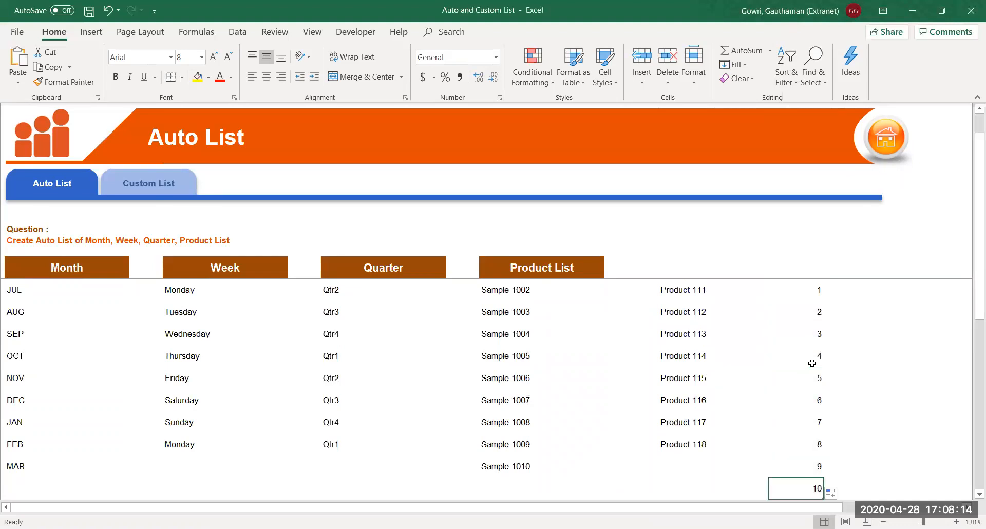
{"action": "key", "text": "Up"}
{"action": "key", "text": "Up"}
{"action": "key", "text": "Up"}
{"action": "key", "text": "Up"}
{"action": "key", "text": "Up"}
{"action": "key", "text": "Up"}
{"action": "key", "text": "Up"}
{"action": "key", "text": "Up"}
{"action": "key", "text": "Up"}
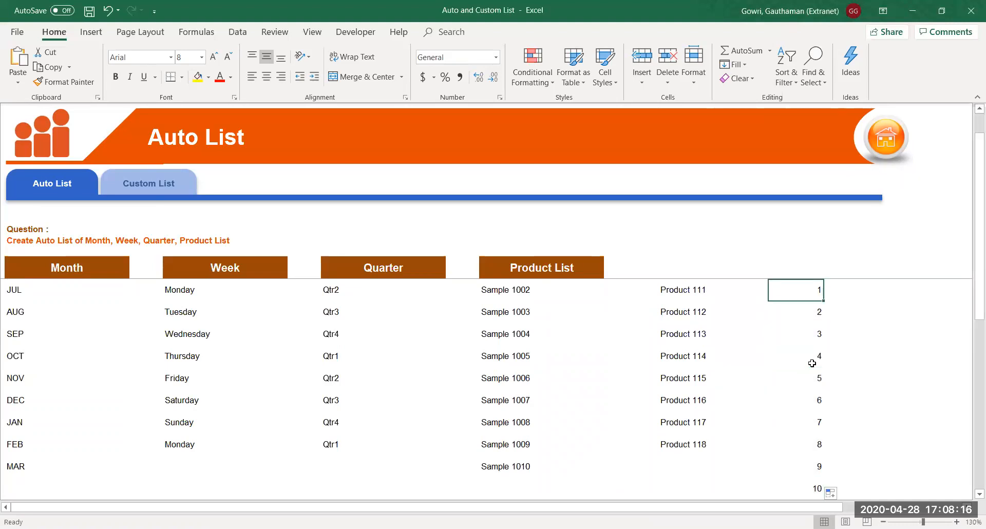
{"action": "key", "text": "Right"}
{"action": "key", "text": "Right"}
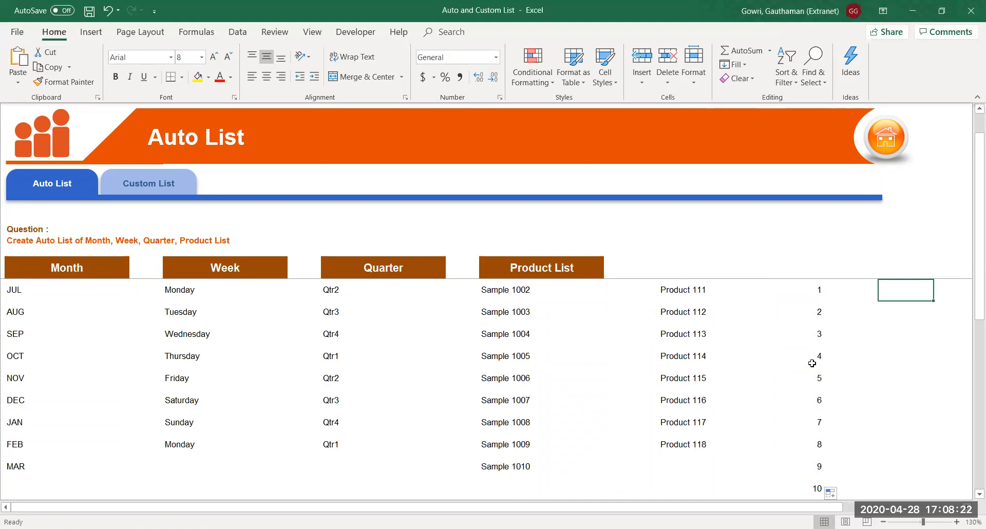
Enter 13 and 20, then fill the step-of-7 series down to 62
{"action": "type", "text": "13"}
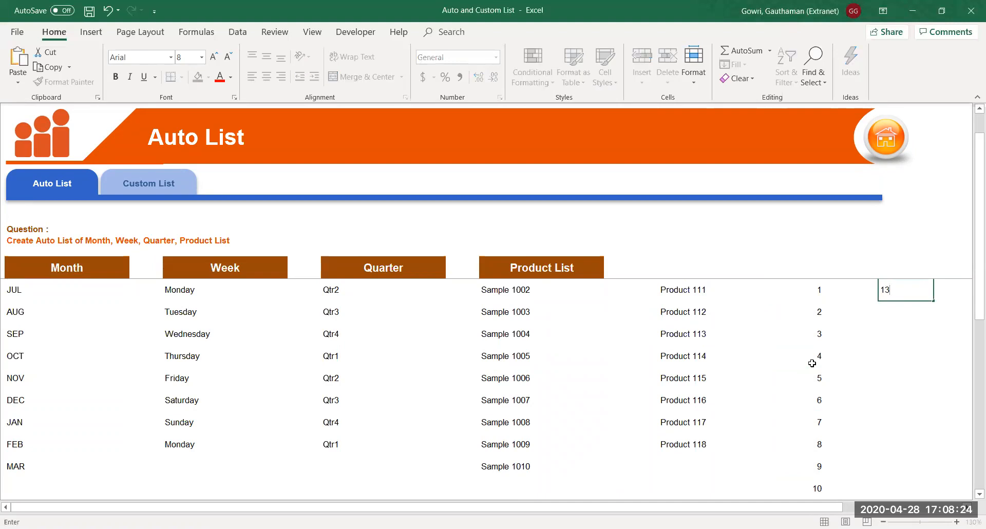
{"action": "key", "text": "Return"}
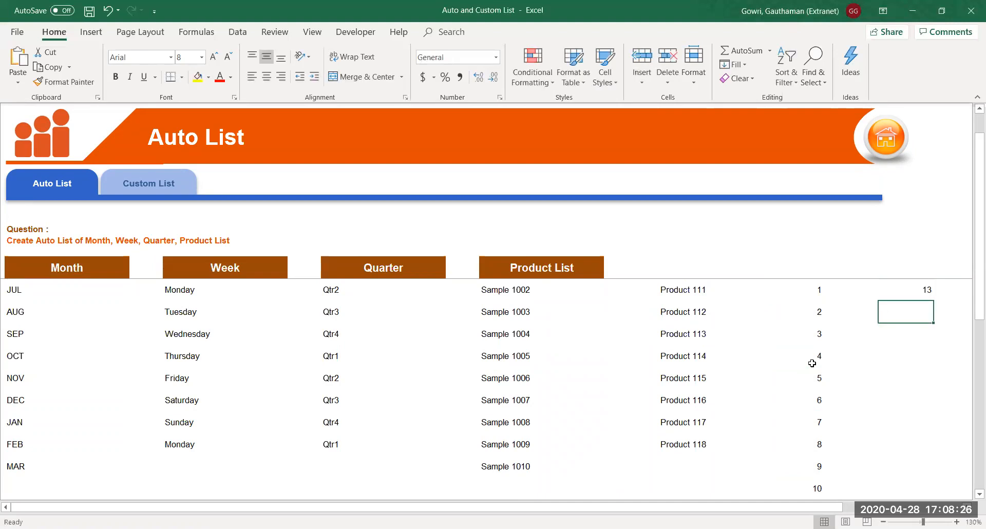
{"action": "type", "text": "20"}
{"action": "key", "text": "Return"}
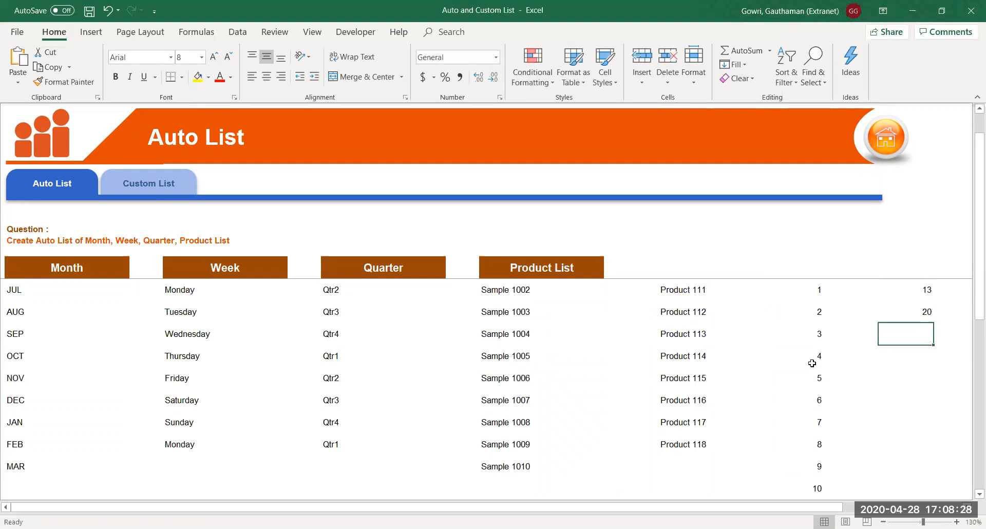
{"action": "left_click_drag", "start_coordinate": [926, 287], "coordinate": [925, 307]}
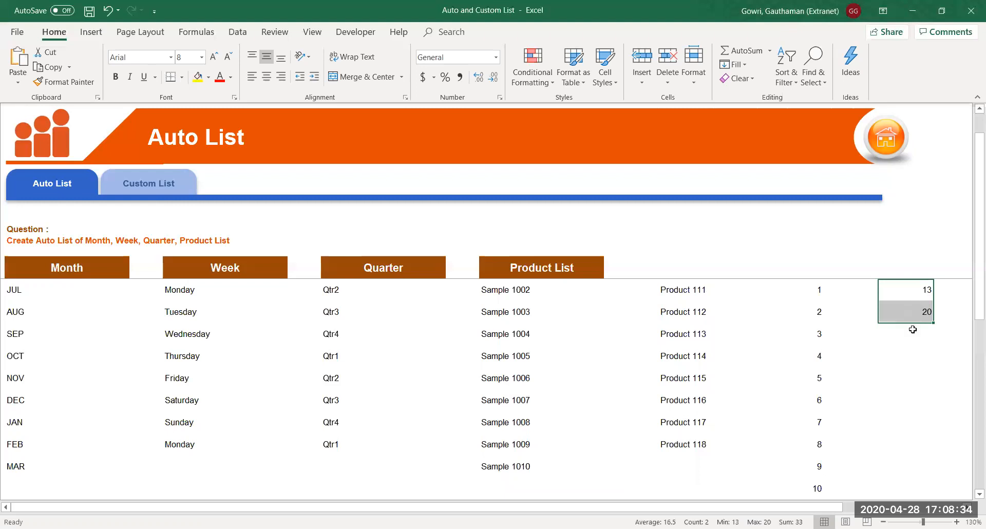
{"action": "left_click_drag", "start_coordinate": [934, 322], "coordinate": [934, 446]}
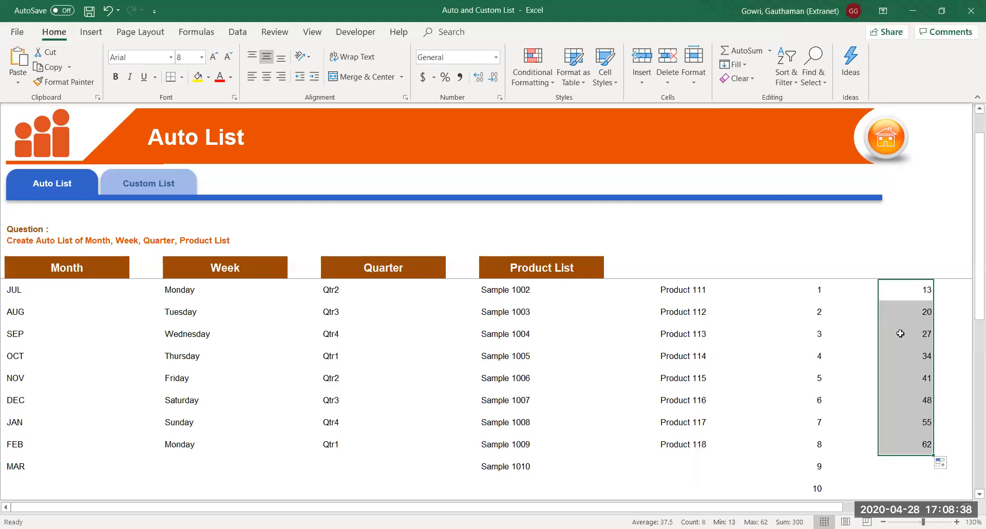
Check the filled values 27, 34, 41, 48 and 55 and their step of 7
{"action": "left_click", "coordinate": [900, 334]}
{"action": "left_click", "coordinate": [903, 351]}
{"action": "left_click", "coordinate": [903, 371]}
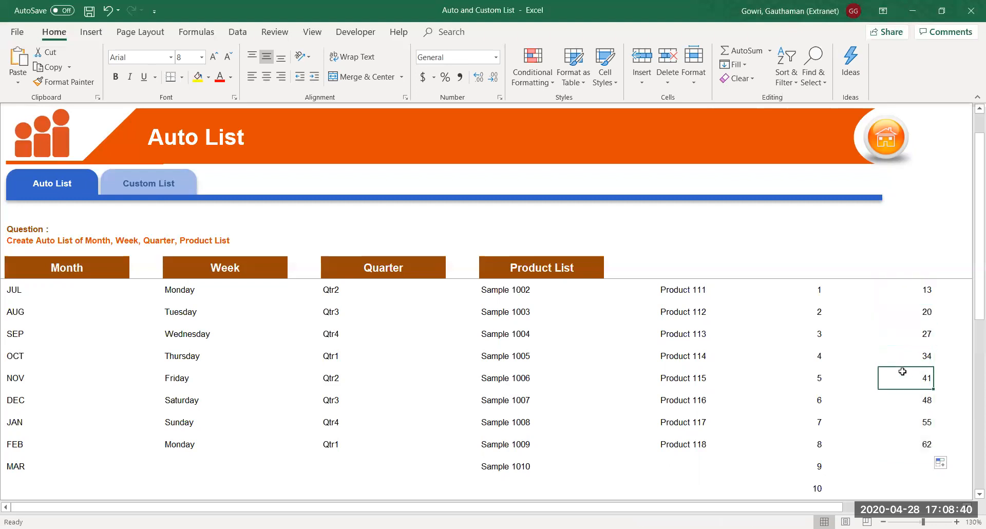
{"action": "left_click", "coordinate": [905, 396]}
{"action": "left_click", "coordinate": [907, 417]}
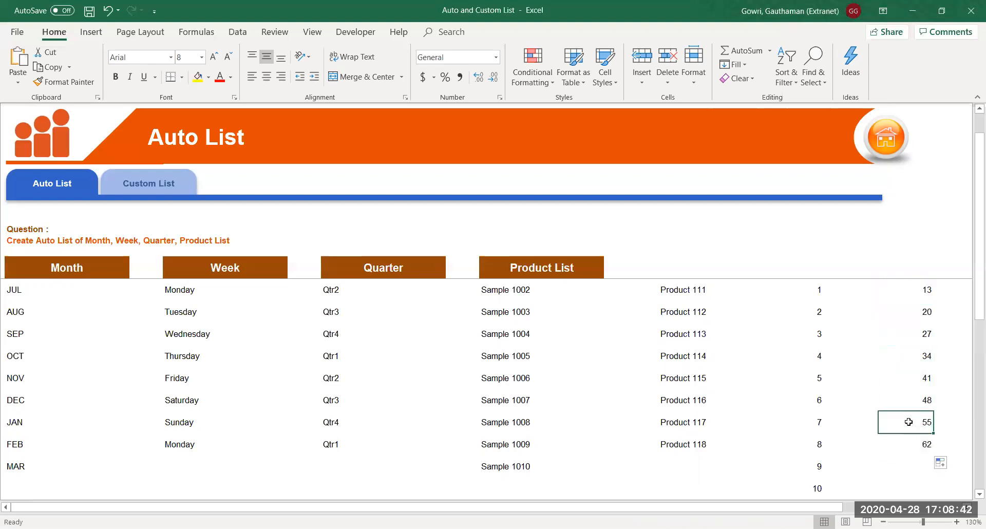
{"action": "left_click_drag", "start_coordinate": [912, 315], "coordinate": [916, 356]}
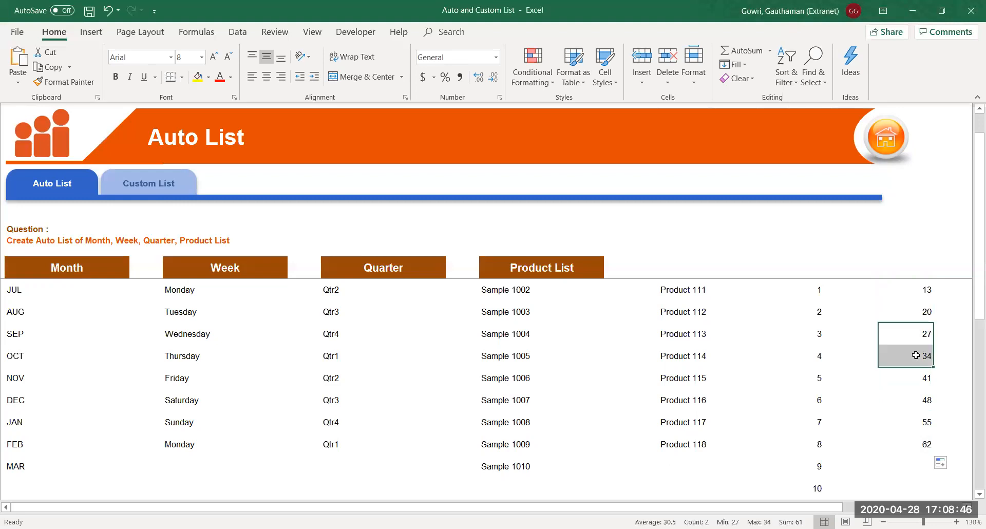
{"action": "left_click", "coordinate": [890, 391]}
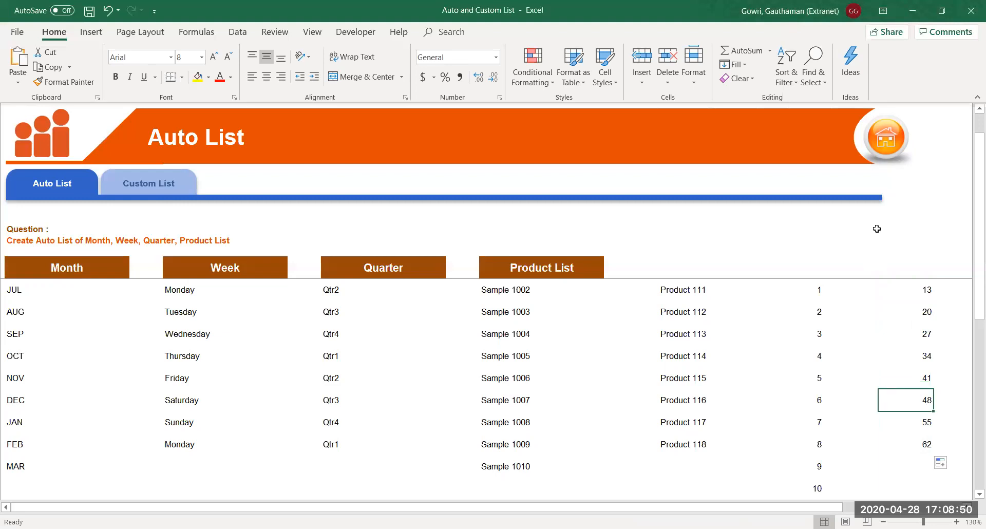
{"action": "left_click_drag", "start_coordinate": [903, 287], "coordinate": [904, 307]}
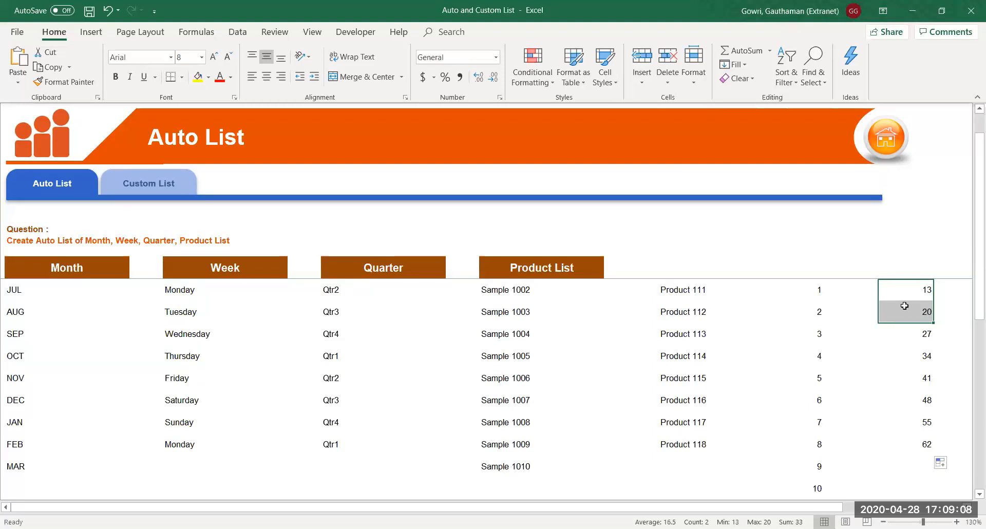
{"action": "left_click", "coordinate": [164, 190]}
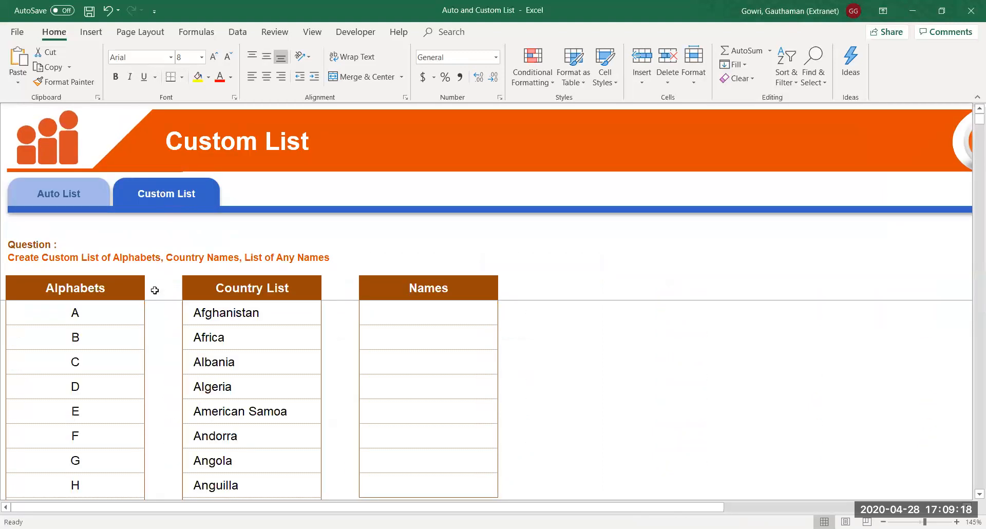
{"action": "left_click", "coordinate": [128, 308]}
{"action": "key", "text": "ctrl+shift+Down"}
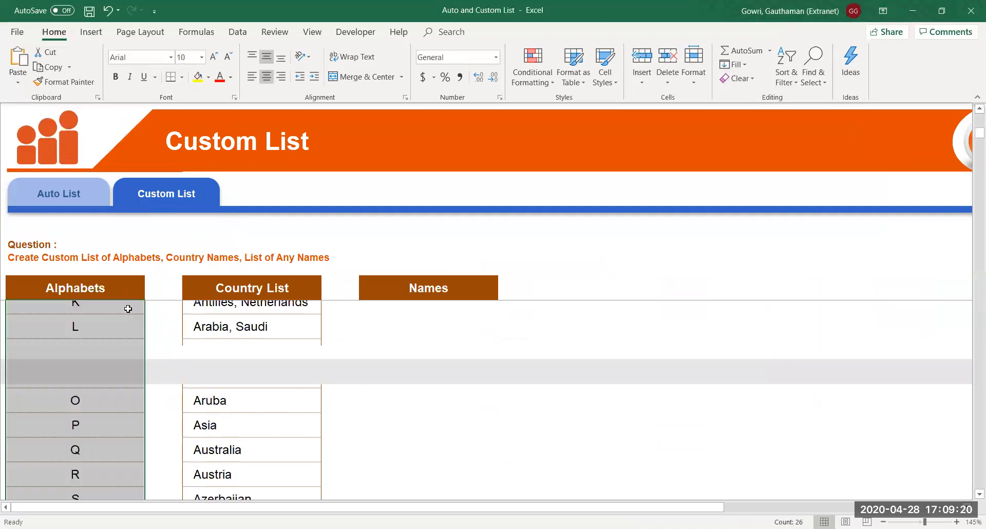
{"action": "key", "text": "Right"}
{"action": "key", "text": "Right"}
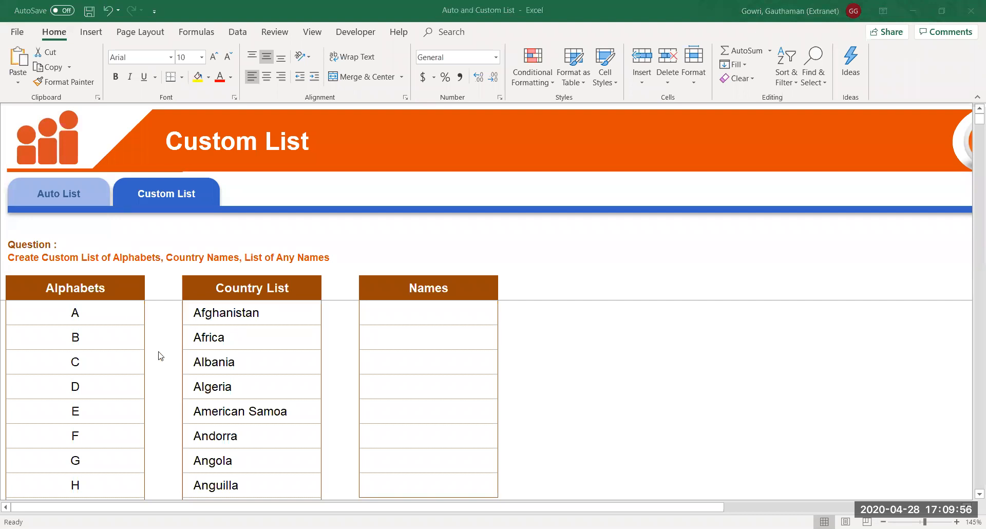
{"action": "left_click", "coordinate": [418, 311]}
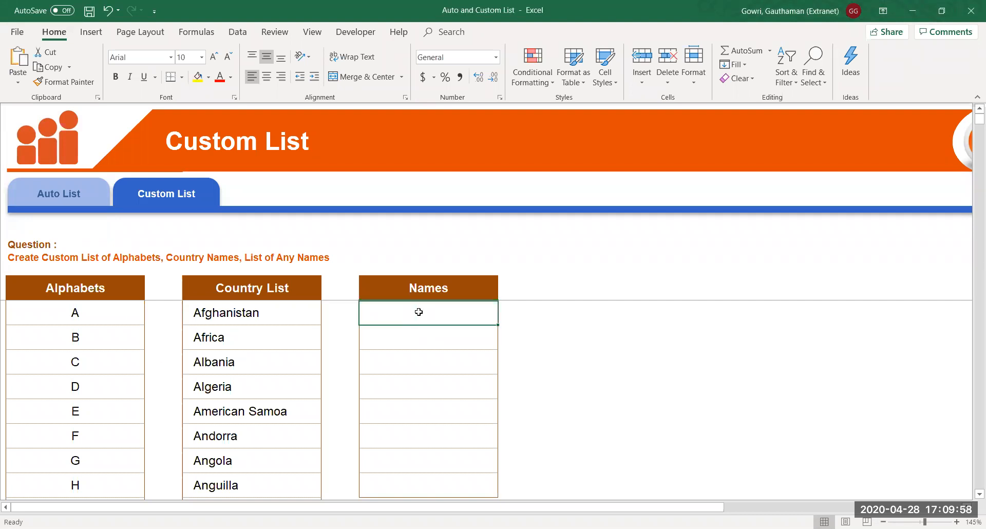
{"action": "left_click", "coordinate": [119, 321]}
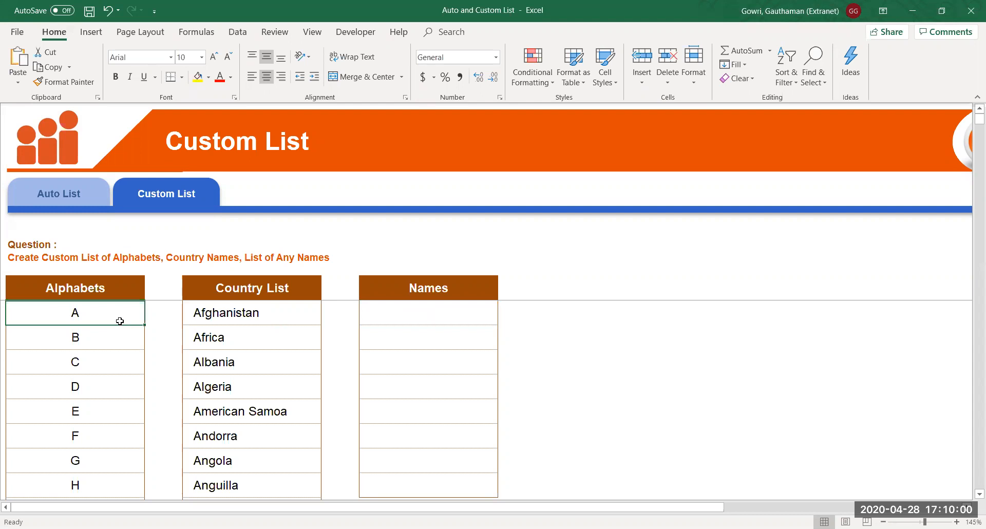
{"action": "left_click", "coordinate": [19, 34]}
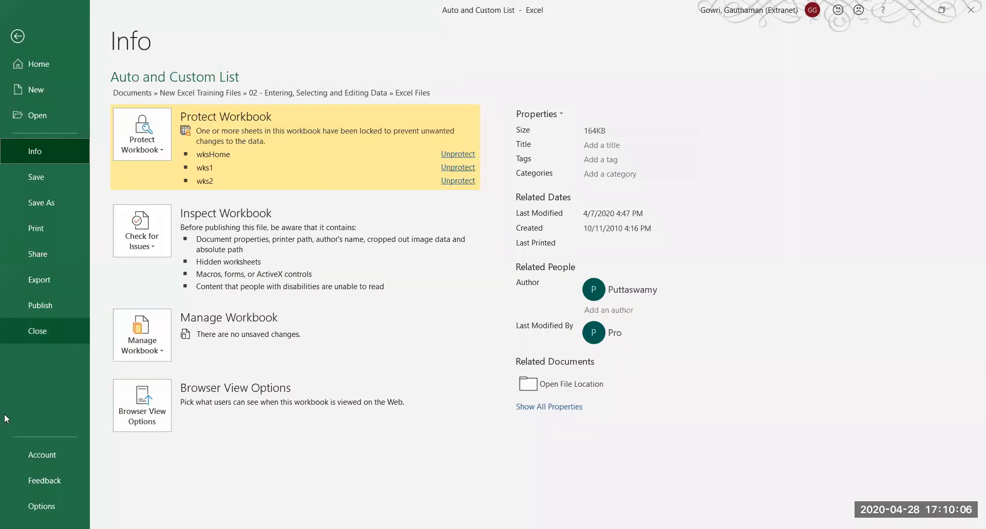
{"action": "left_click", "coordinate": [25, 504]}
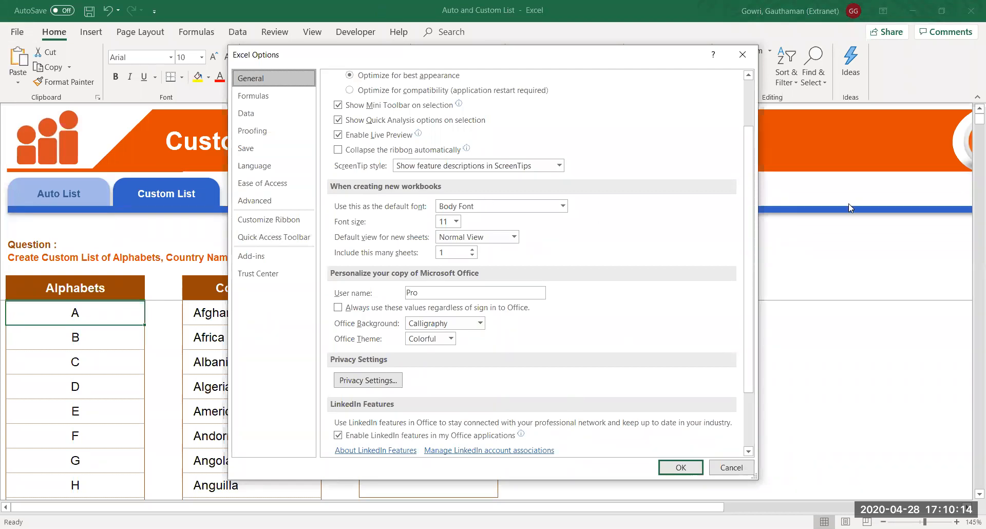
{"action": "left_click", "coordinate": [757, 51]}
{"action": "key", "text": "alt"}
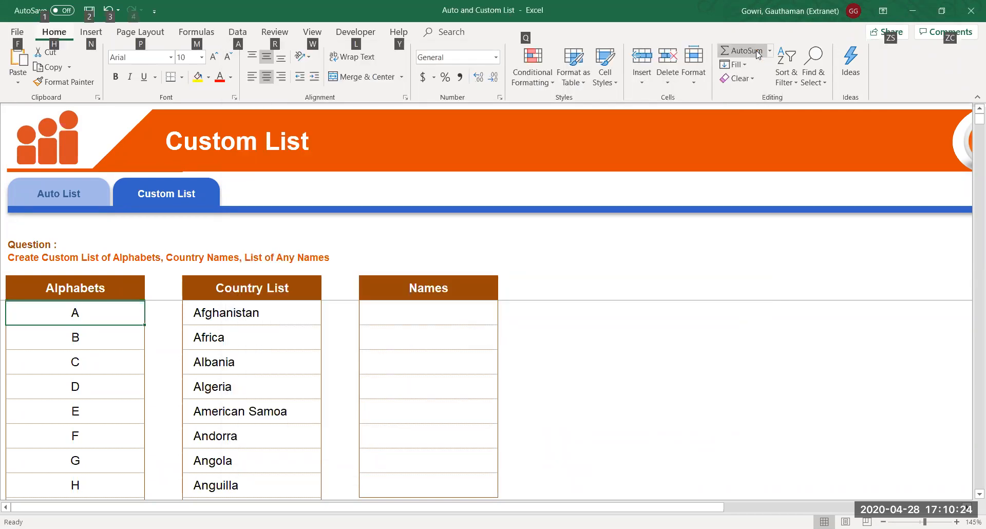
{"action": "key", "text": "t"}
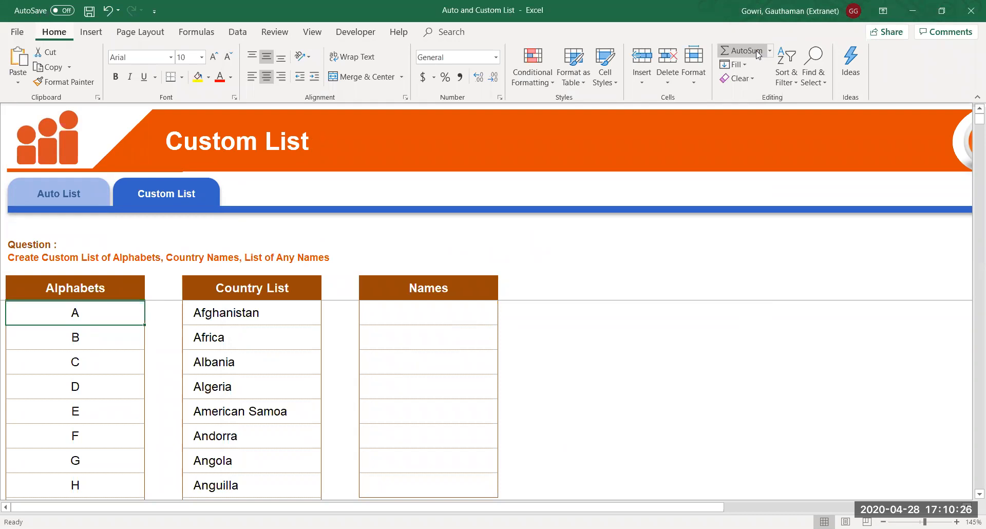
{"action": "key", "text": "o"}
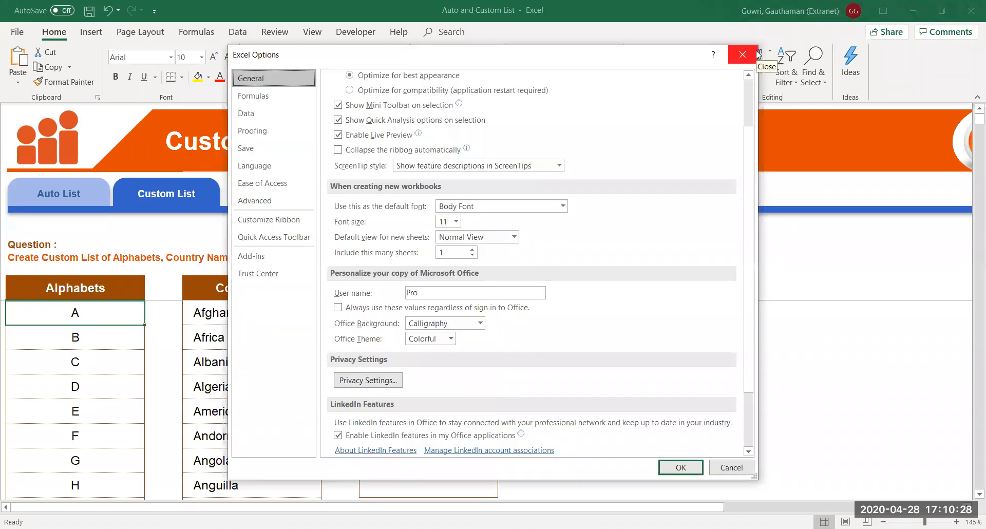
{"action": "left_click", "coordinate": [756, 55]}
{"action": "left_click", "coordinate": [636, 250]}
{"action": "type", "text": "A"}
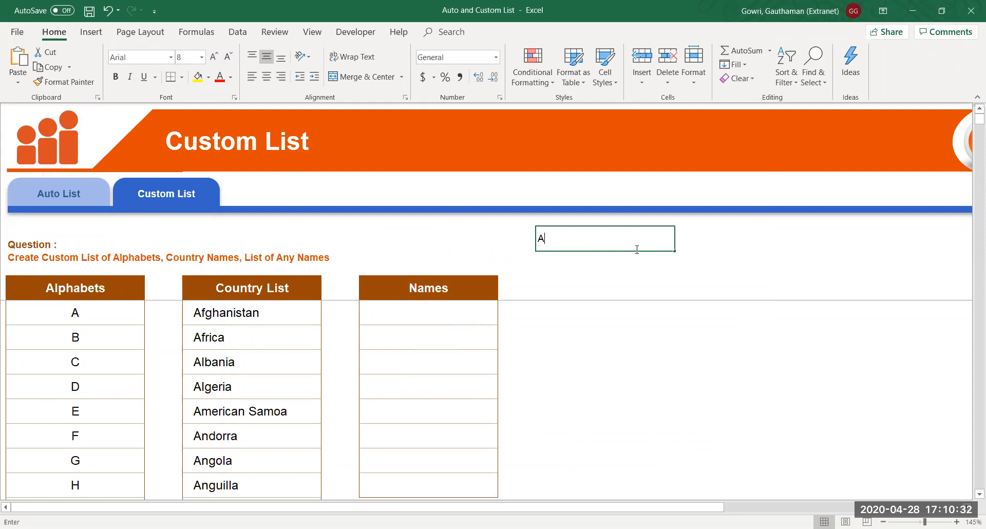
{"action": "type", "text": "lt, T"}
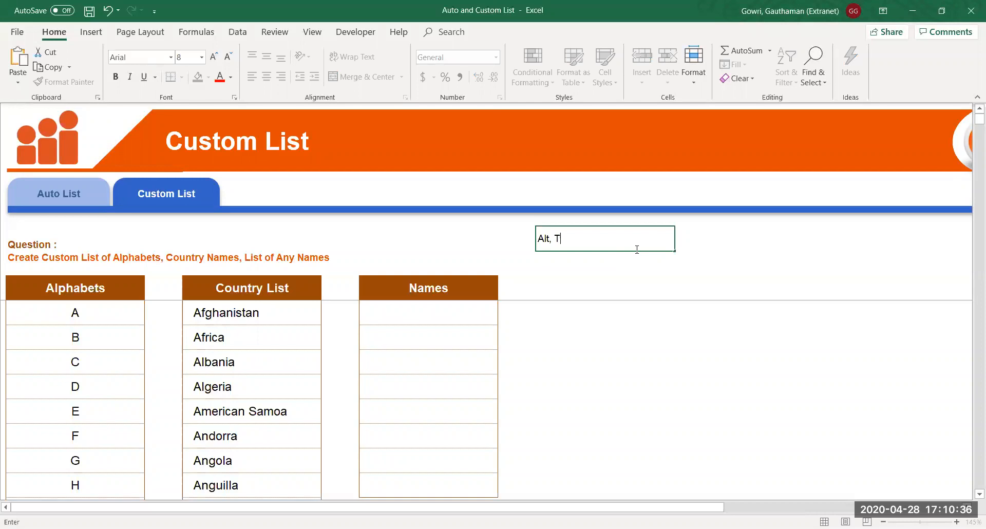
{"action": "type", "text": ", O"}
Type the 'Alt, T, O' reminder beside the question, then open Excel Options with Alt+T, O
{"action": "key", "text": "BackSpace"}
{"action": "type", "text": "O"}
{"action": "key", "text": "Return"}
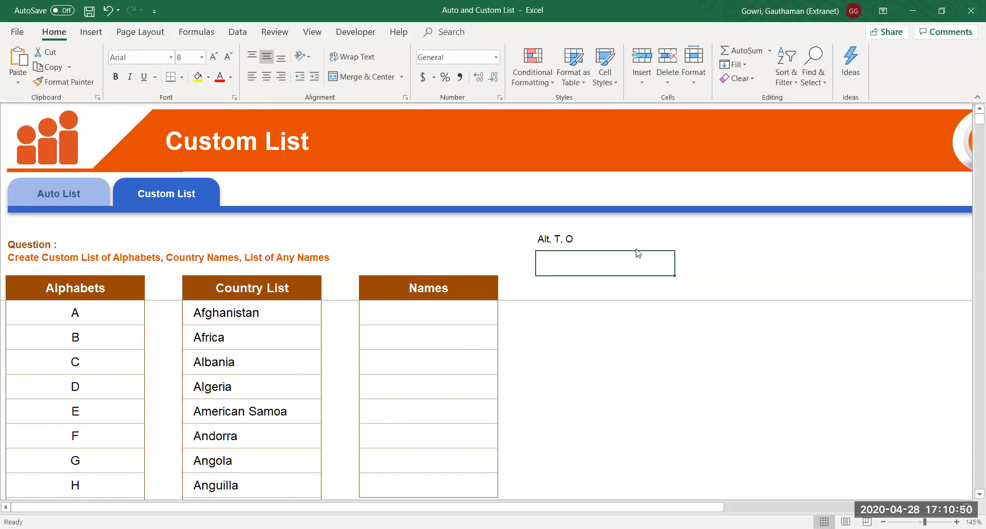
{"action": "key", "text": "alt+t"}
{"action": "key", "text": "o"}
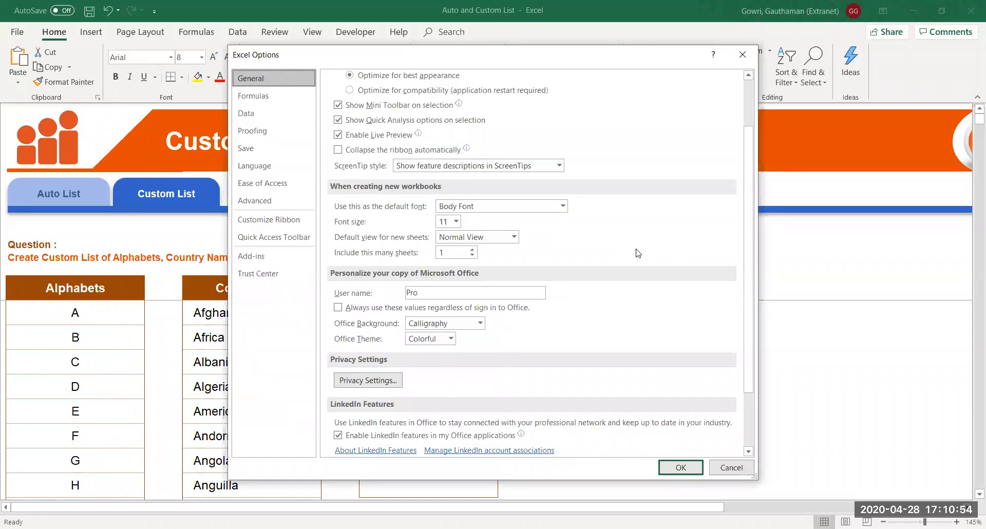
Go to Advanced in Excel Options, scroll to the General section and open Edit Custom Lists
{"action": "left_click", "coordinate": [273, 203]}
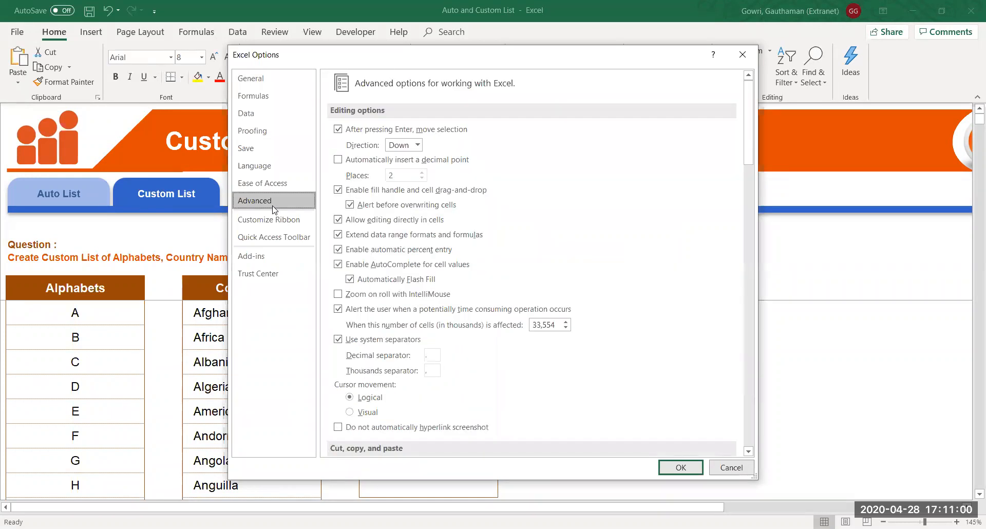
{"action": "left_click_drag", "start_coordinate": [748, 147], "coordinate": [756, 313]}
{"action": "left_click", "coordinate": [337, 291]}
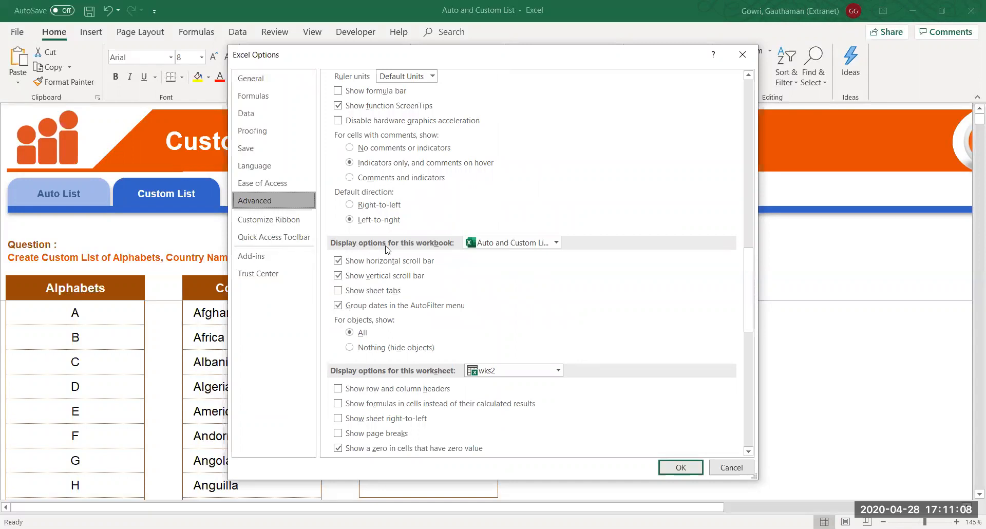
{"action": "left_click_drag", "start_coordinate": [749, 310], "coordinate": [753, 400]}
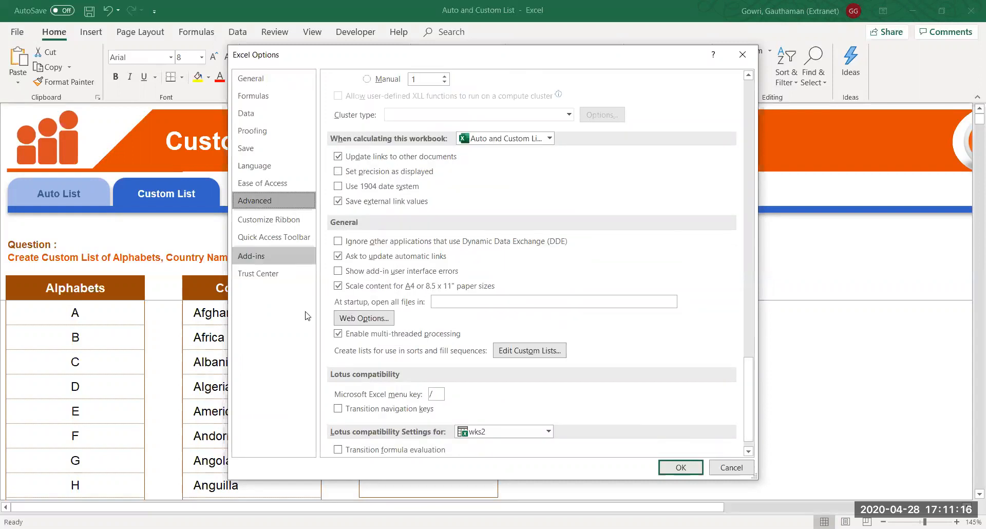
{"action": "left_click", "coordinate": [530, 350]}
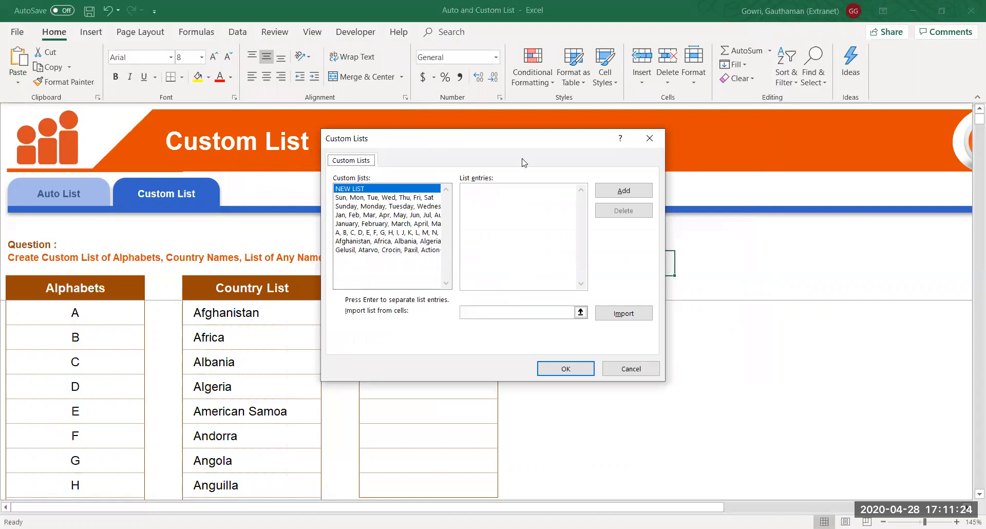
Review the weekday and month lists, then delete the A–Z alphabet custom list
{"action": "left_click_drag", "start_coordinate": [507, 147], "coordinate": [641, 74]}
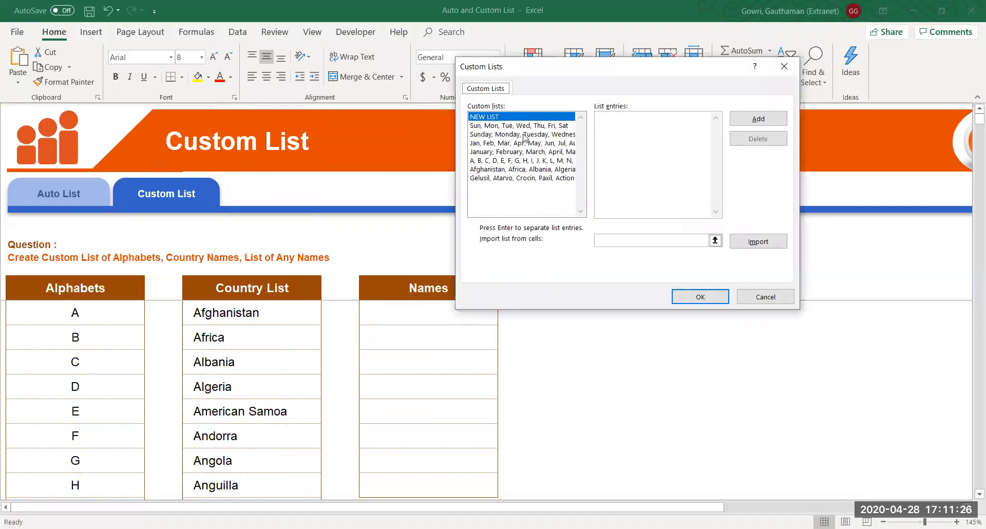
{"action": "left_click", "coordinate": [521, 134]}
{"action": "left_click", "coordinate": [520, 152]}
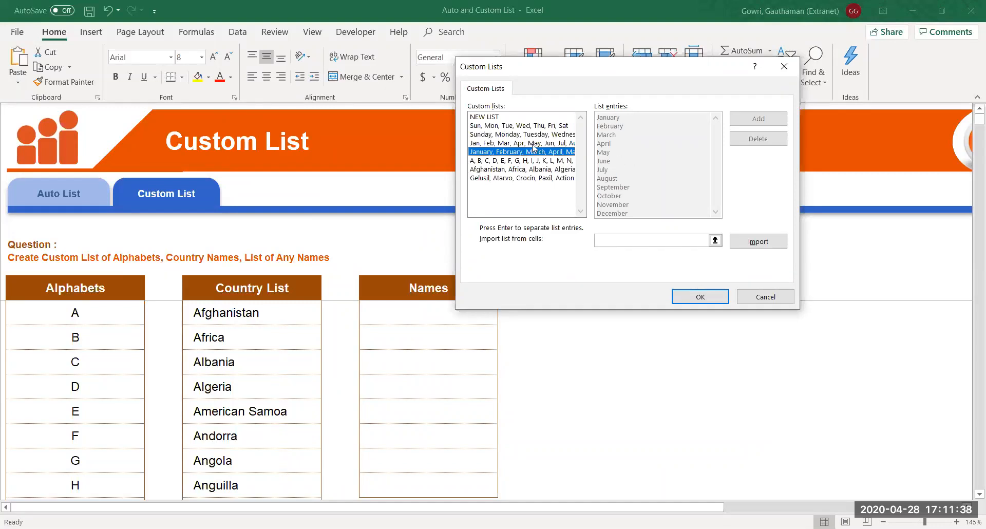
{"action": "left_click", "coordinate": [496, 160]}
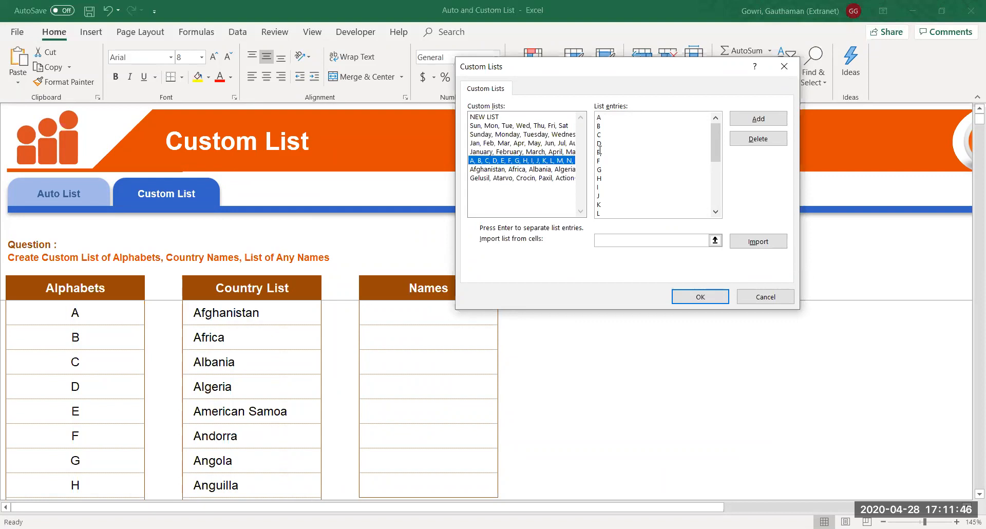
{"action": "left_click", "coordinate": [782, 143]}
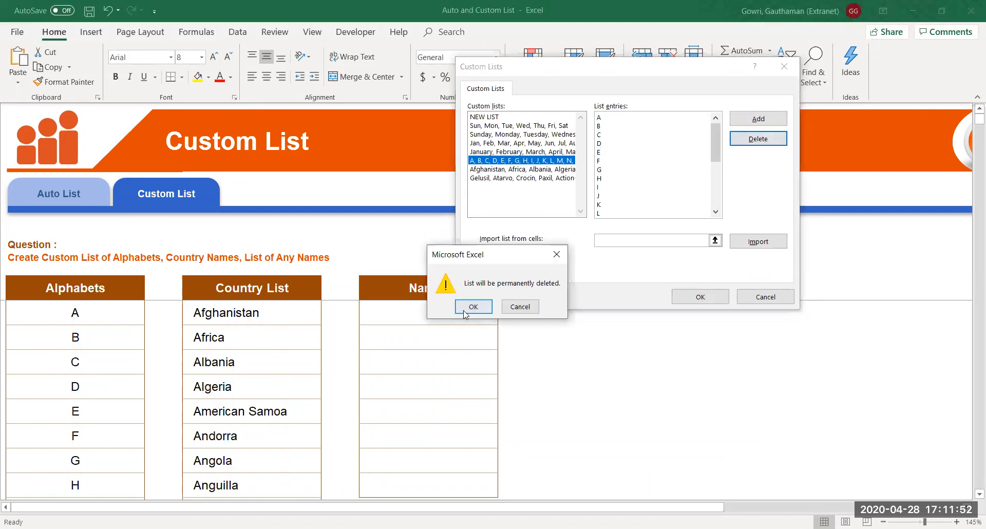
{"action": "left_click", "coordinate": [469, 307]}
Delete the Afghanistan country-names list and the Gelusil medicine list from Custom Lists
{"action": "left_click", "coordinate": [507, 161]}
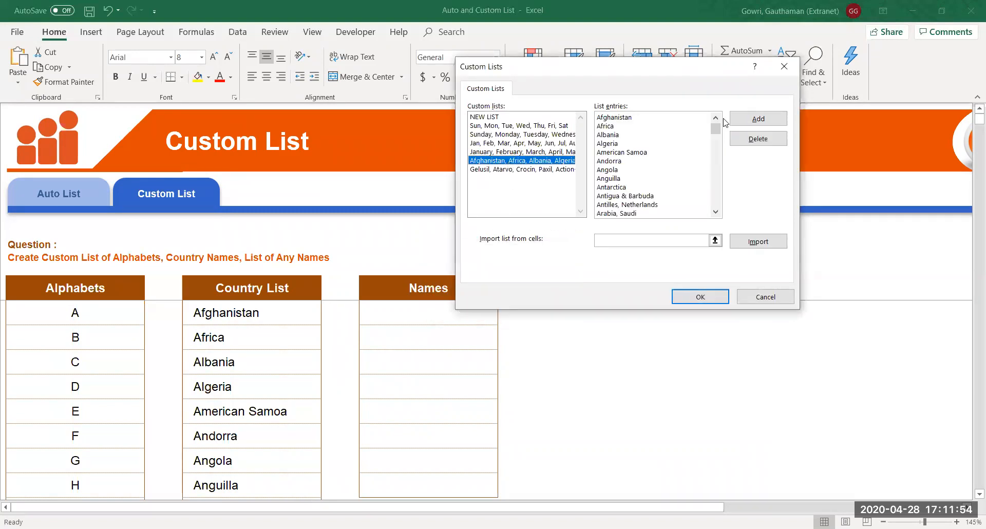
{"action": "left_click", "coordinate": [766, 139]}
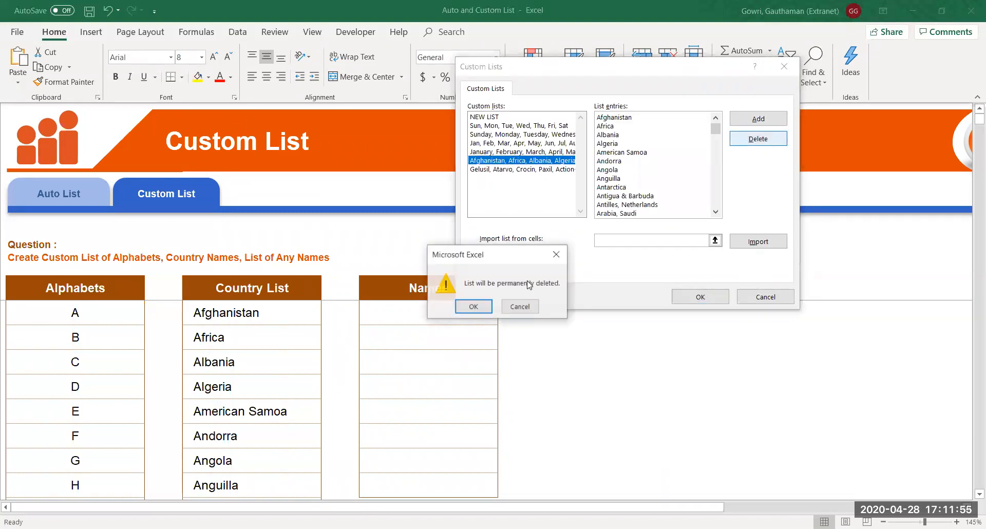
{"action": "left_click", "coordinate": [474, 307]}
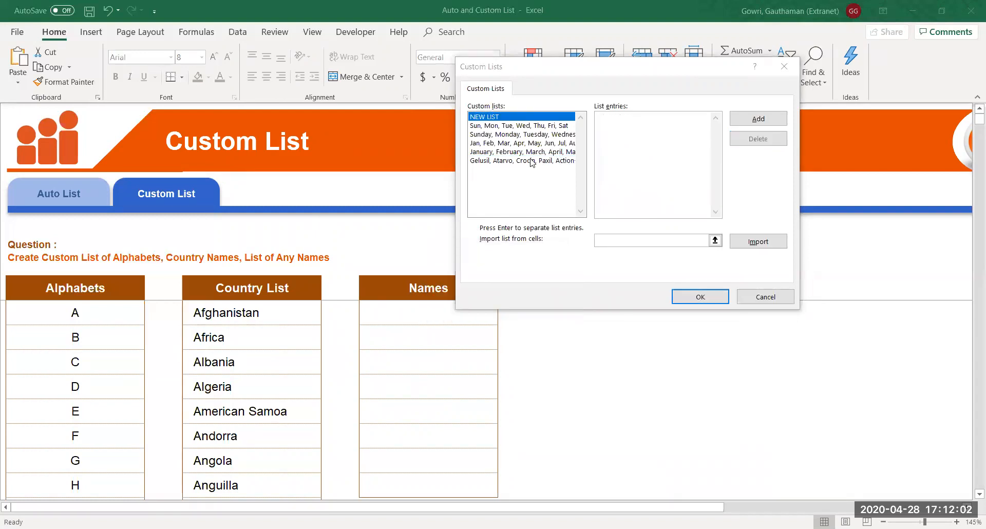
{"action": "left_click", "coordinate": [531, 162]}
{"action": "left_click", "coordinate": [768, 139]}
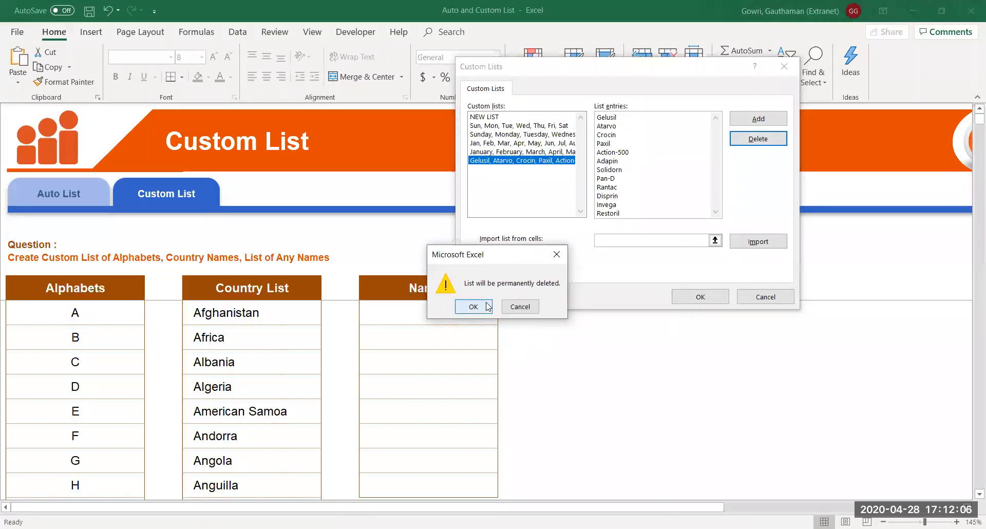
{"action": "left_click", "coordinate": [474, 307]}
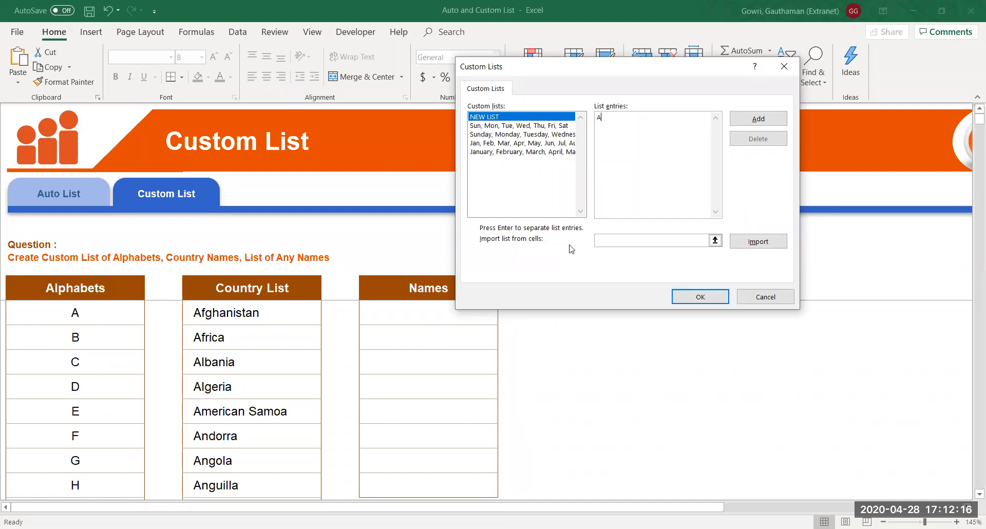
Import the letters A–Z from $B$8:$B$33 as a new custom list and confirm
{"action": "type", "text": "C"}
{"action": "key", "text": "BackSpace"}
{"action": "key", "text": "BackSpace"}
{"action": "left_click", "coordinate": [626, 240]}
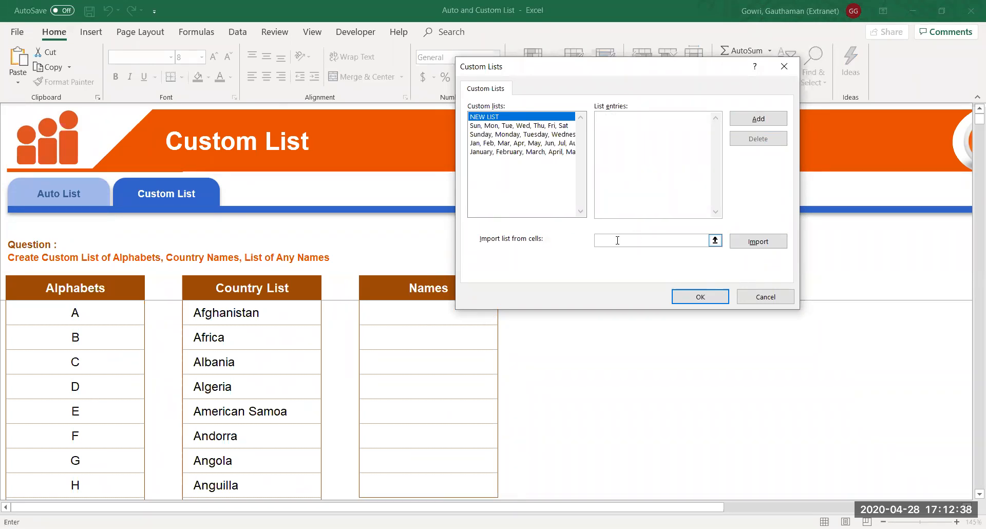
{"action": "left_click", "coordinate": [80, 316]}
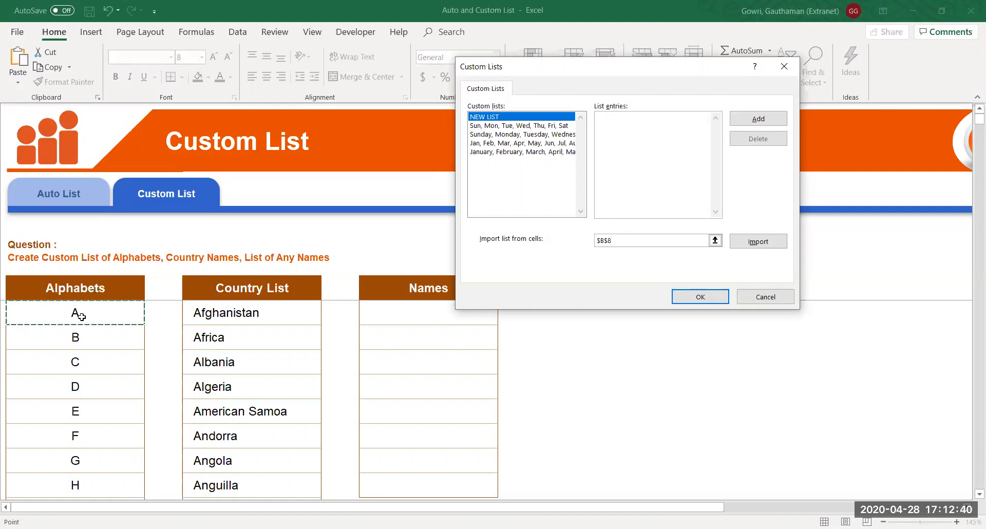
{"action": "key", "text": "ctrl+shift+Down"}
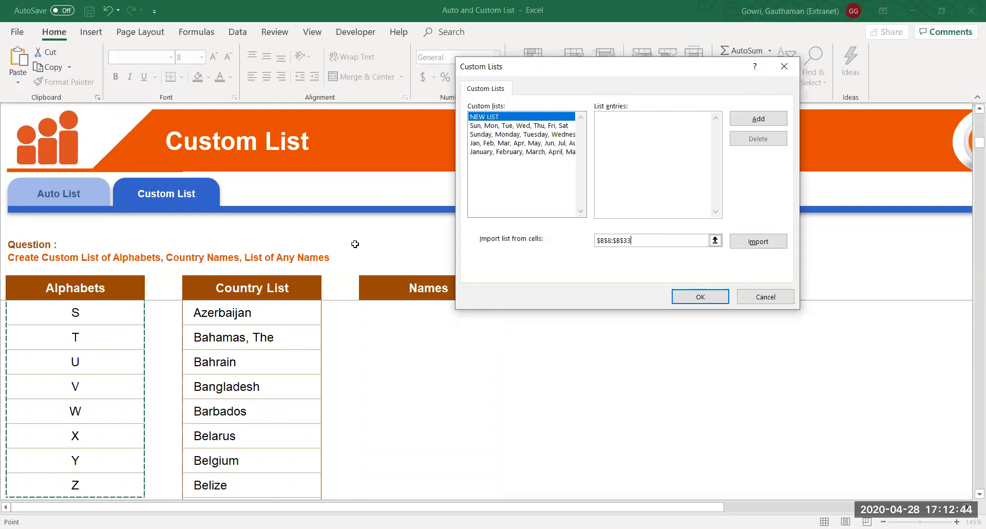
{"action": "left_click", "coordinate": [759, 248]}
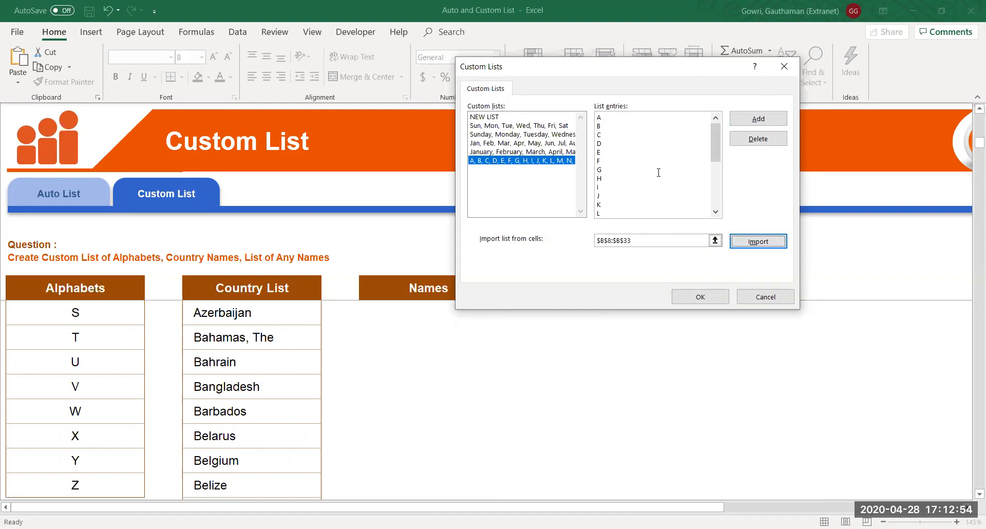
{"action": "left_click", "coordinate": [699, 306]}
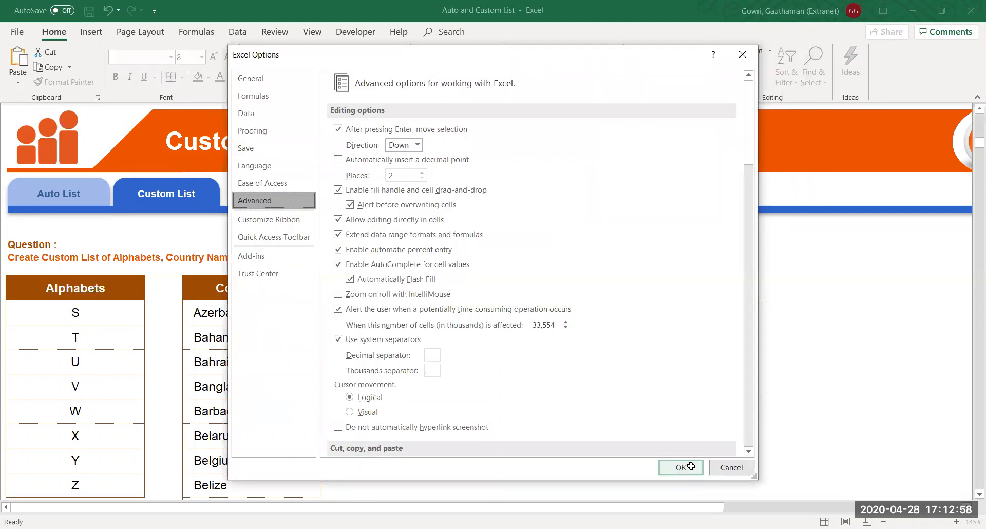
Close Excel Options and enter the letter l in an empty cell beside the Names table
{"action": "left_click", "coordinate": [688, 465]}
{"action": "left_click", "coordinate": [539, 359]}
{"action": "left_click", "coordinate": [560, 317]}
{"action": "key", "text": "Up"}
{"action": "key", "text": "Up"}
{"action": "key", "text": "Up"}
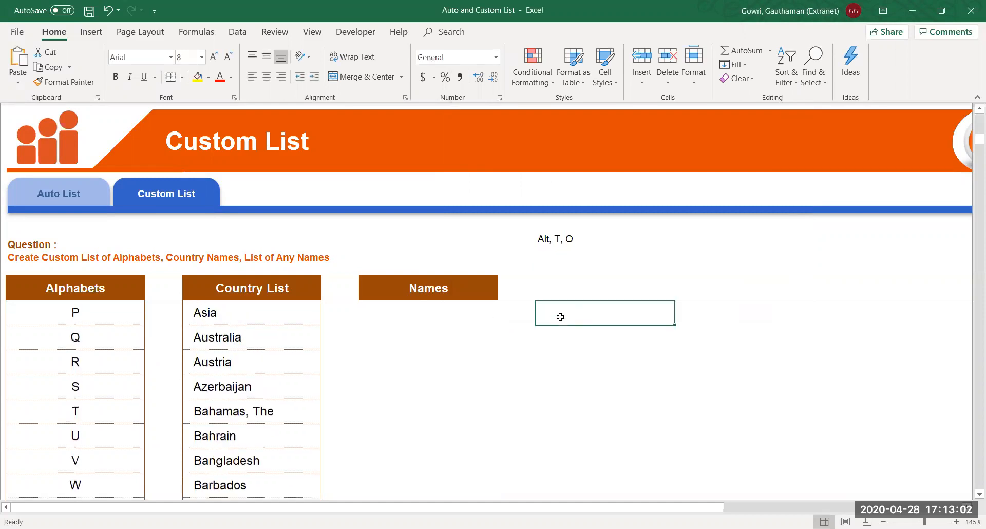
{"action": "key", "text": "ctrl+Up"}
{"action": "key", "text": "Down"}
{"action": "key", "text": "Down"}
{"action": "key", "text": "Down"}
{"action": "key", "text": "Down"}
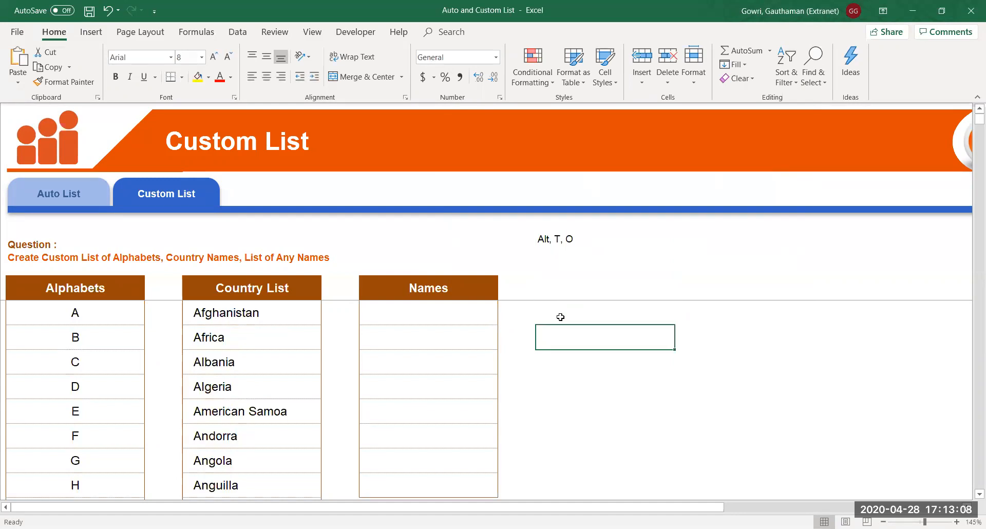
{"action": "type", "text": "I"}
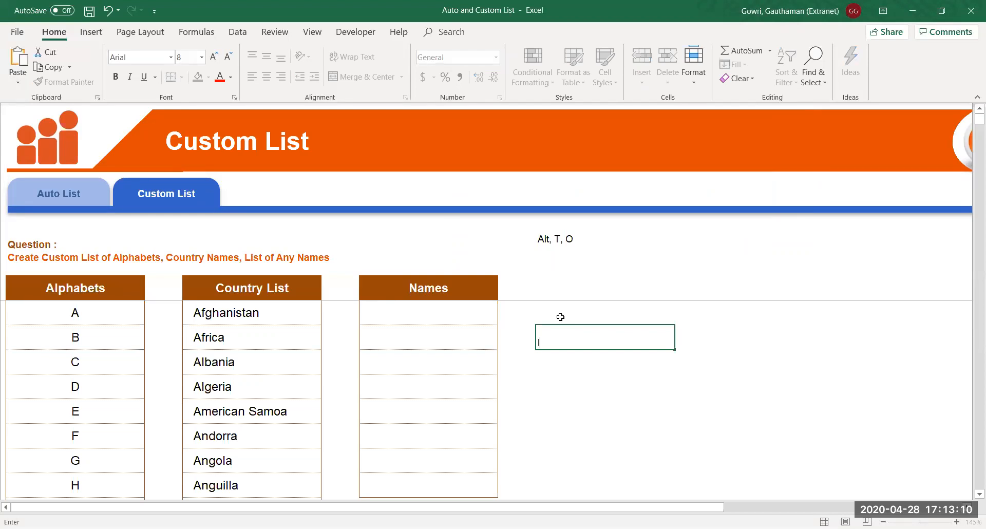
{"action": "key", "text": "Return"}
{"action": "key", "text": "Up"}
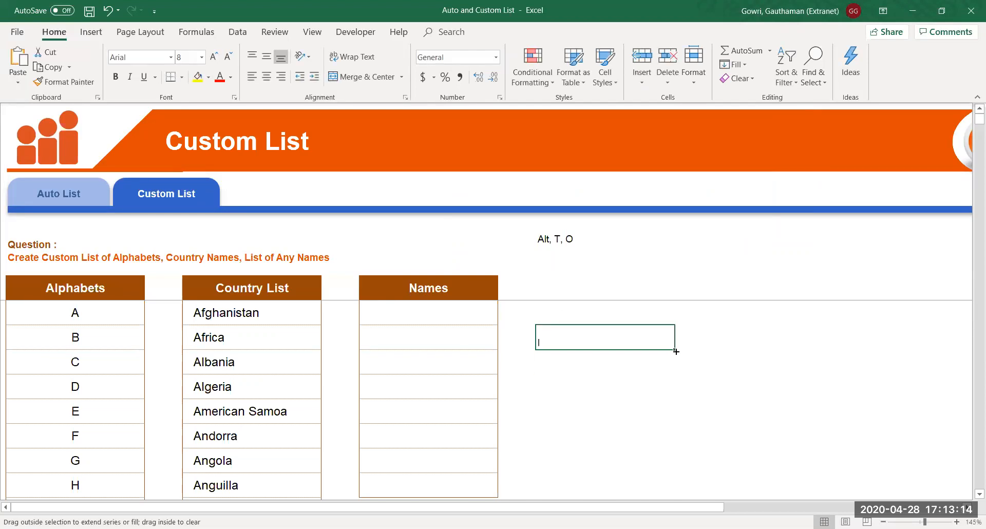
Fill letter series from l rightward (m–p), upward (i–k), leftward (j–k) and downward (m–q)
{"action": "left_click_drag", "start_coordinate": [676, 351], "coordinate": [907, 353]}
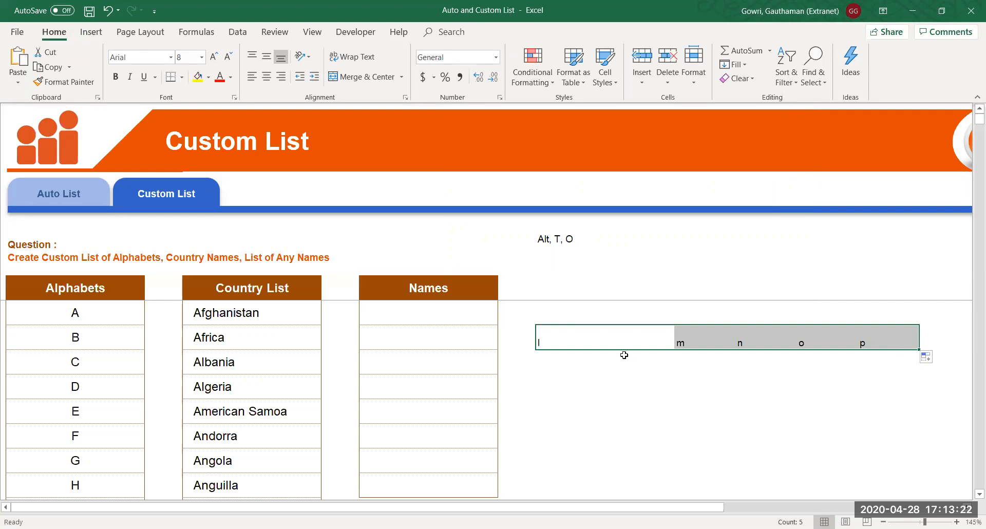
{"action": "left_click", "coordinate": [623, 331]}
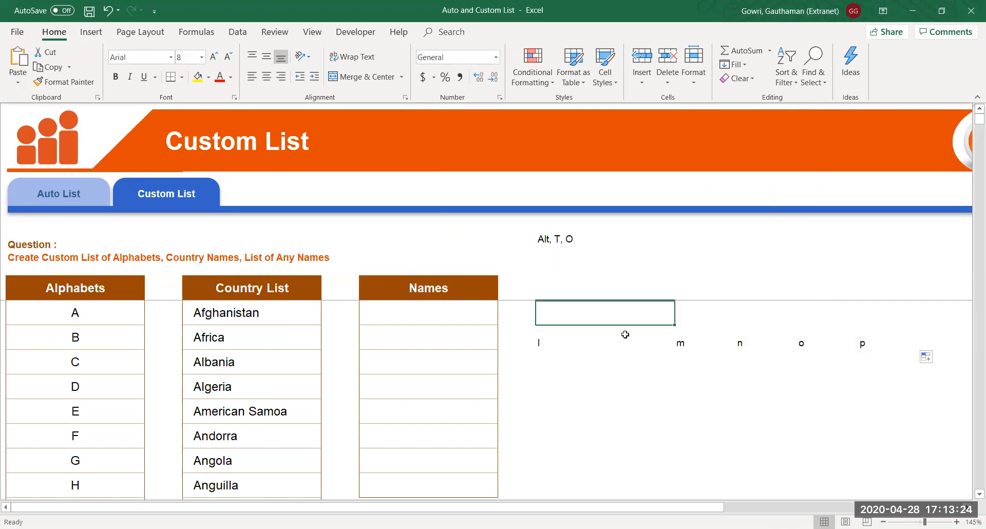
{"action": "left_click_drag", "start_coordinate": [675, 350], "coordinate": [666, 250]}
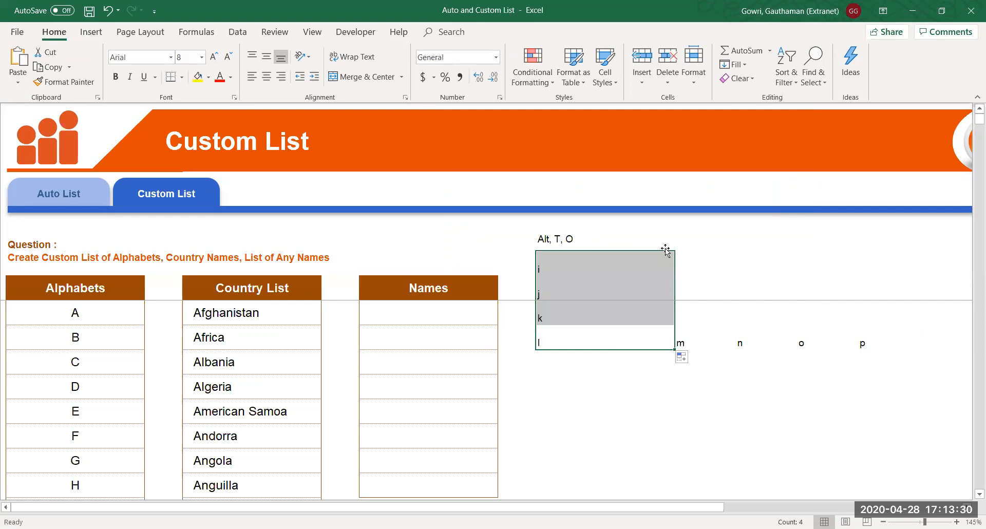
{"action": "left_click", "coordinate": [663, 339]}
{"action": "left_click_drag", "start_coordinate": [675, 349], "coordinate": [432, 331]}
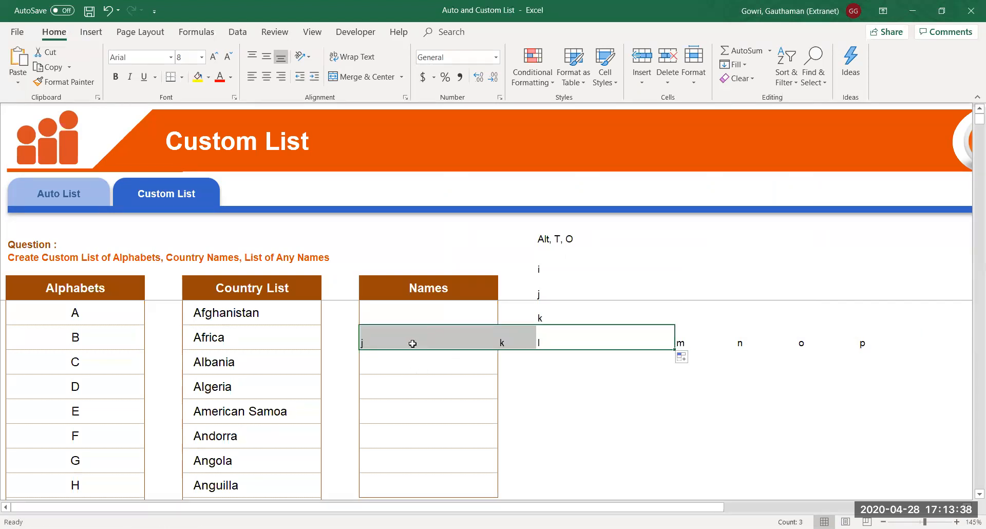
{"action": "left_click", "coordinate": [630, 338]}
{"action": "left_click_drag", "start_coordinate": [674, 348], "coordinate": [663, 469]}
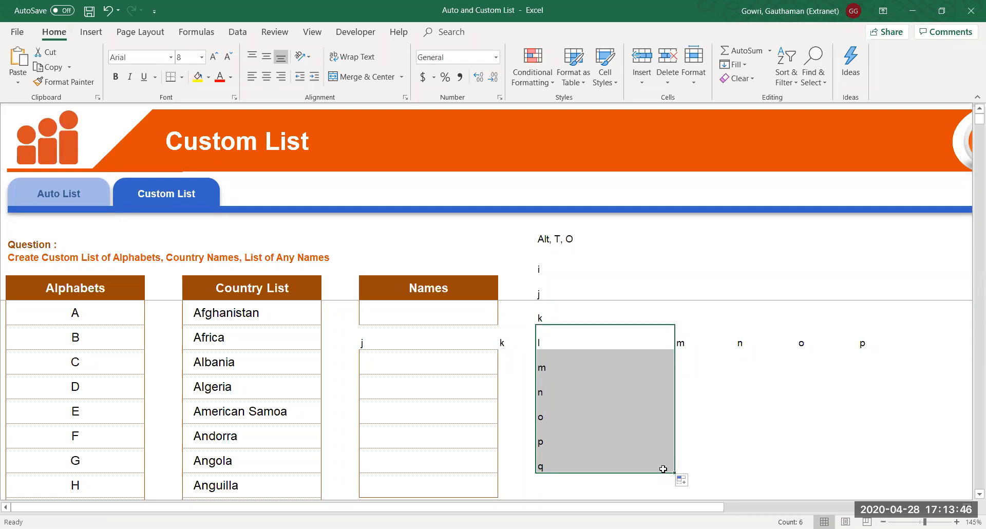
Clear all the filled test letters beside the Names table
{"action": "left_click", "coordinate": [552, 395]}
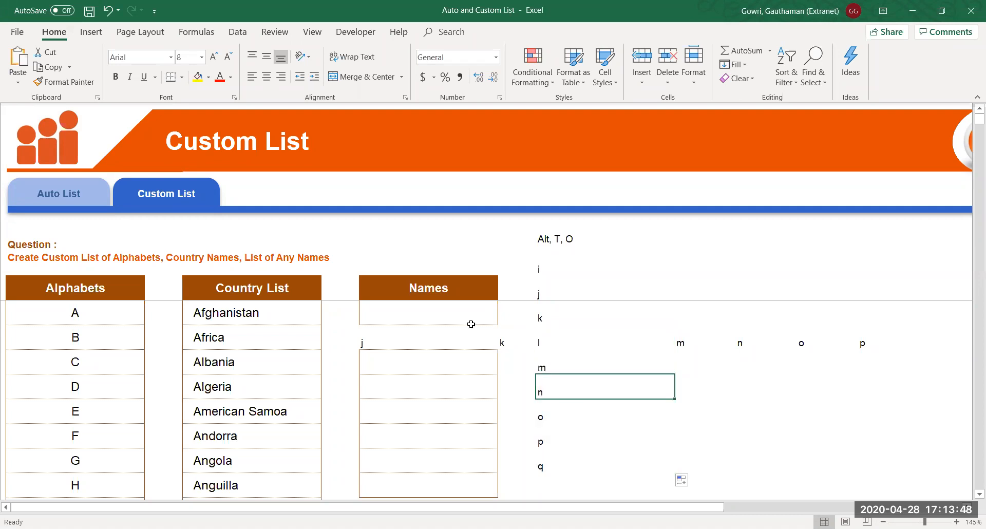
{"action": "left_click_drag", "start_coordinate": [368, 342], "coordinate": [872, 451]}
{"action": "key", "text": "Delete"}
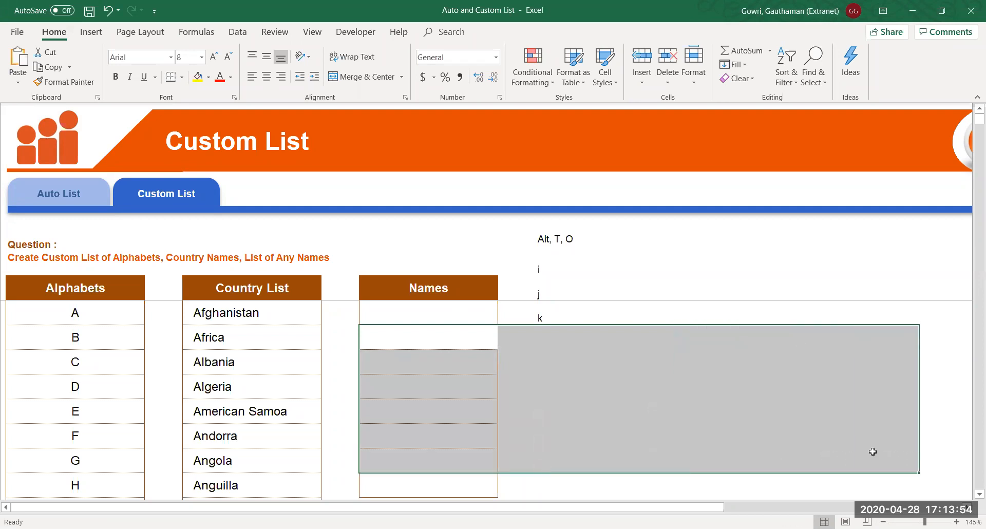
{"action": "left_click_drag", "start_coordinate": [539, 266], "coordinate": [538, 314]}
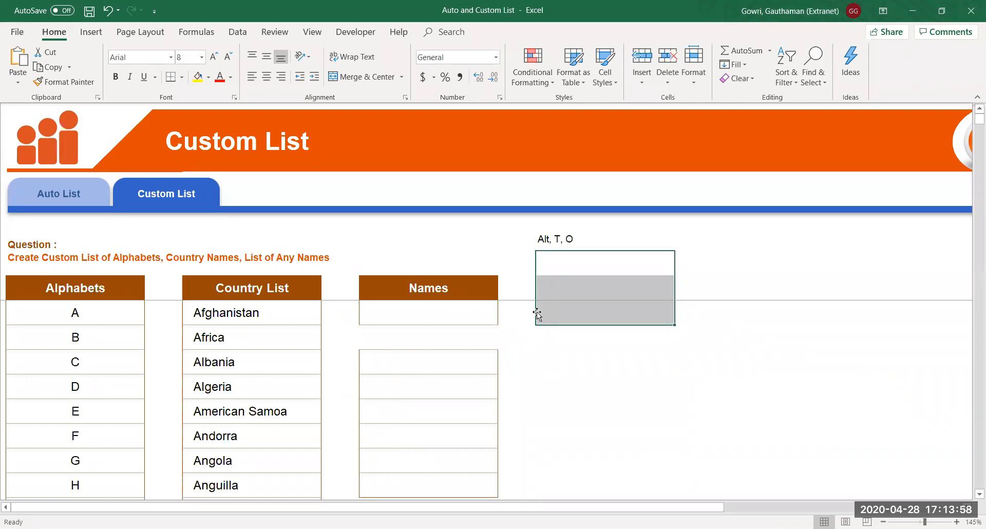
{"action": "key", "text": "Delete"}
{"action": "left_click", "coordinate": [559, 402]}
{"action": "left_click", "coordinate": [564, 319]}
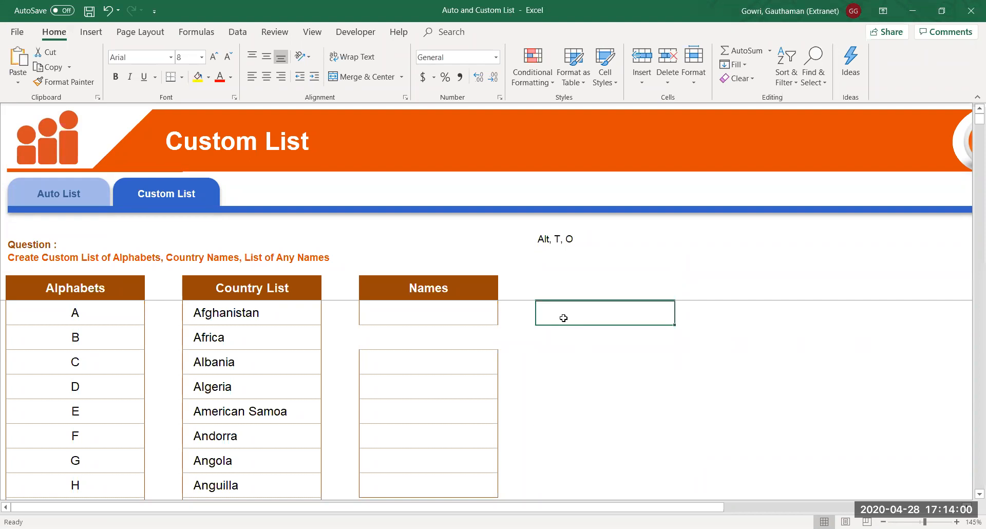
{"action": "left_click", "coordinate": [292, 293]}
From the Afghanistan cell, open the Custom Lists editor in Excel Options' Advanced settings via Alt+T+O
{"action": "key", "text": "Down"}
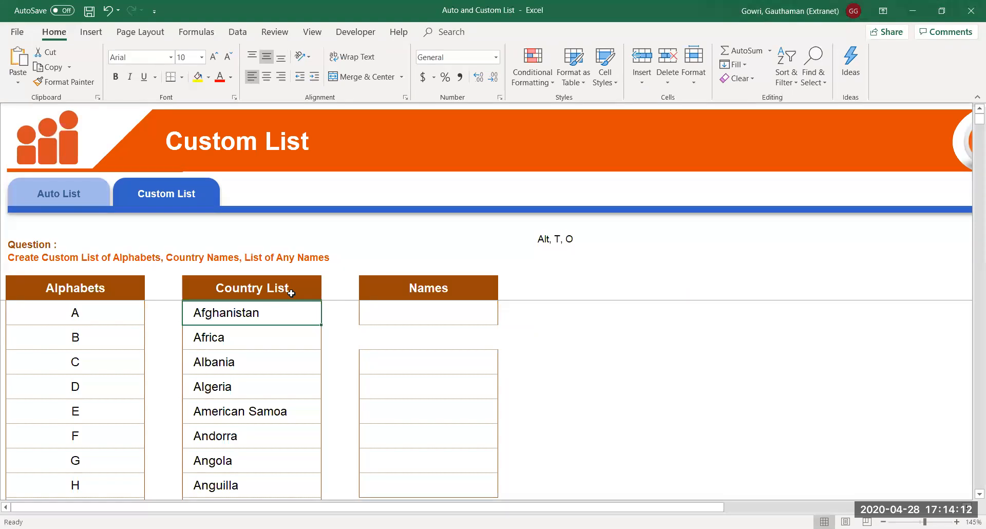
{"action": "key", "text": "alt"}
{"action": "key", "text": "t"}
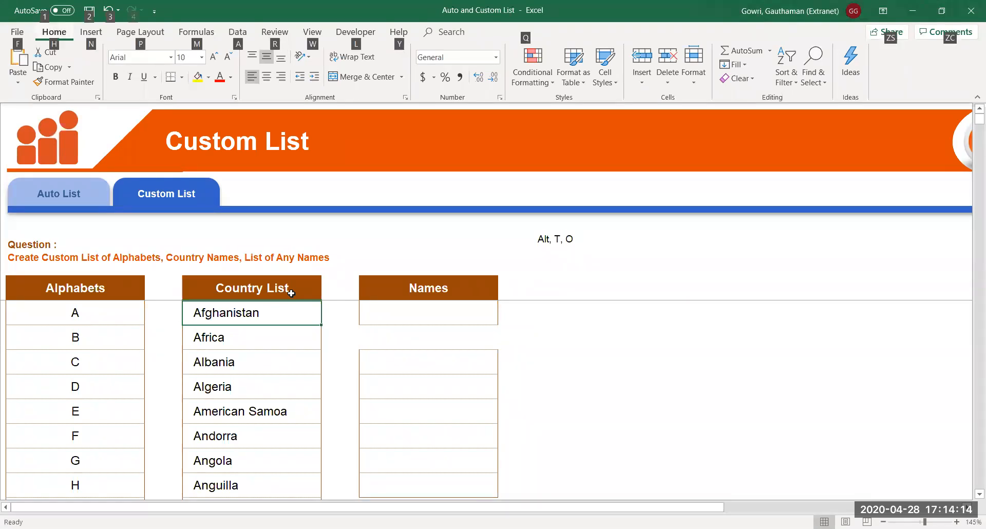
{"action": "key", "text": "o"}
{"action": "left_click", "coordinate": [268, 200]}
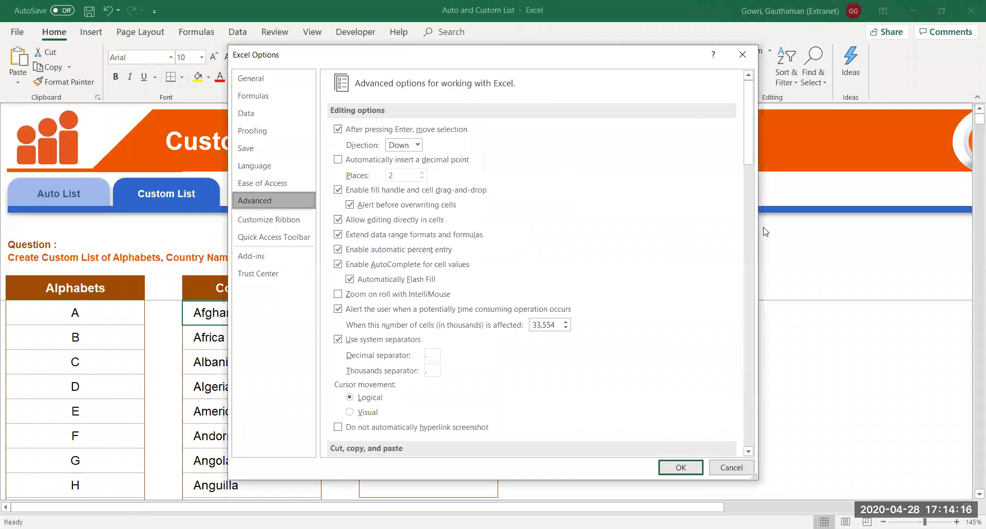
{"action": "left_click_drag", "start_coordinate": [747, 149], "coordinate": [762, 414]}
{"action": "left_click", "coordinate": [530, 398]}
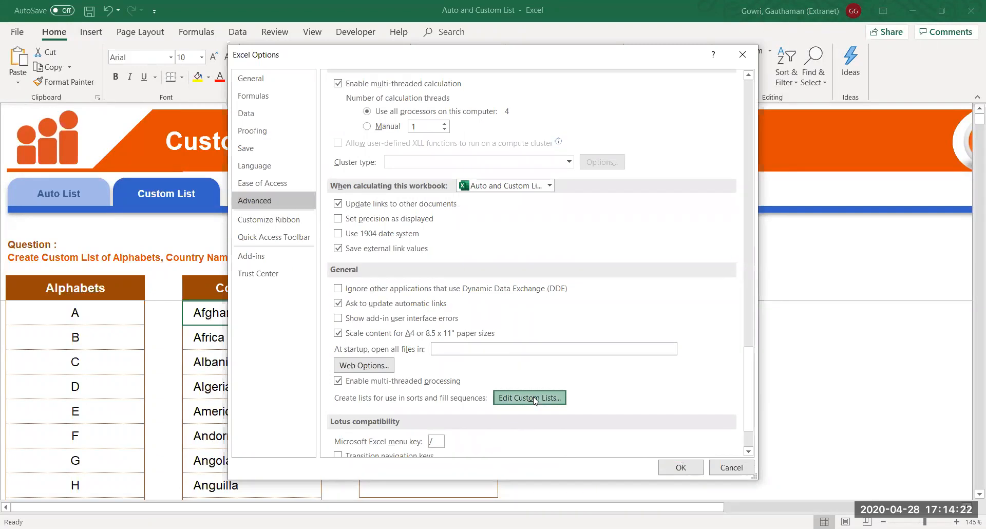
Import $D$8:$D$273, Afghanistan through Zimbabwe, as a custom list and close Options
{"action": "left_click", "coordinate": [651, 241]}
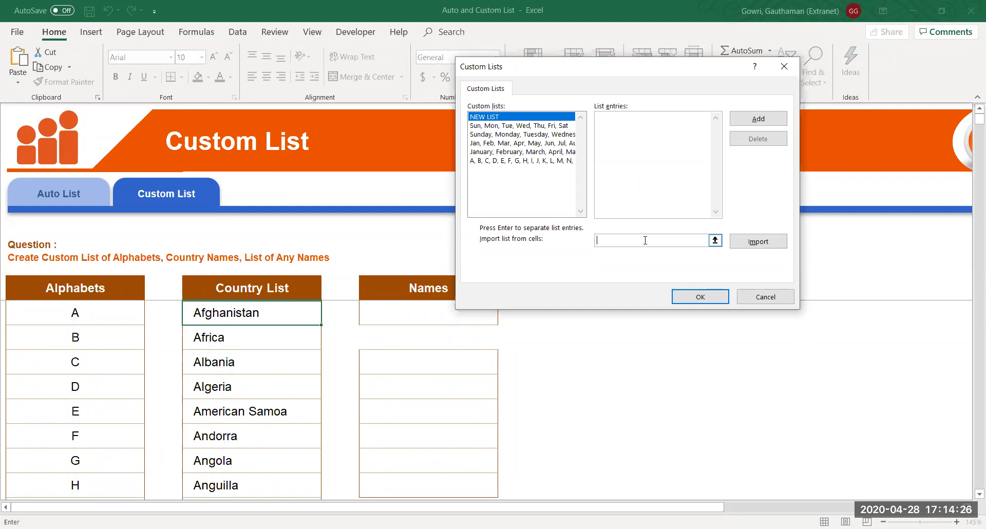
{"action": "left_click", "coordinate": [252, 310]}
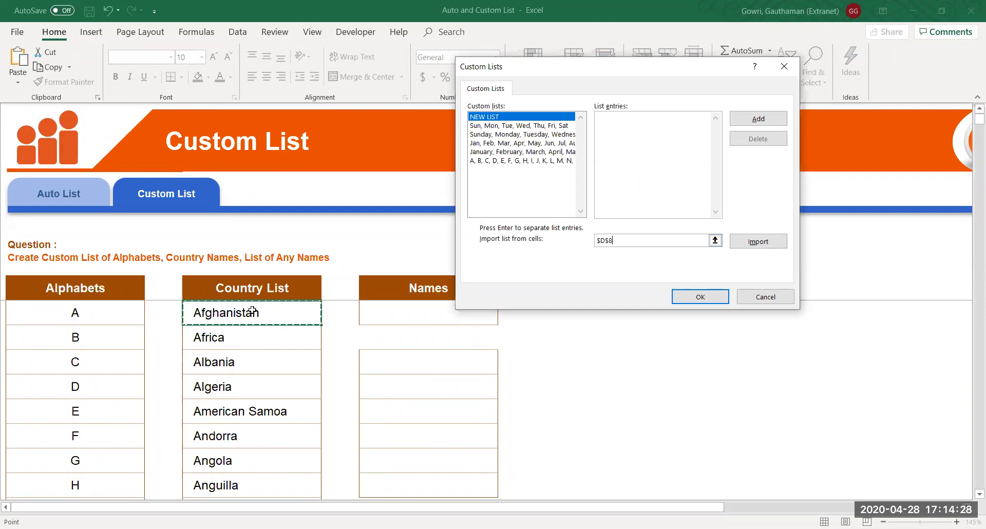
{"action": "key", "text": "ctrl+shift+Down"}
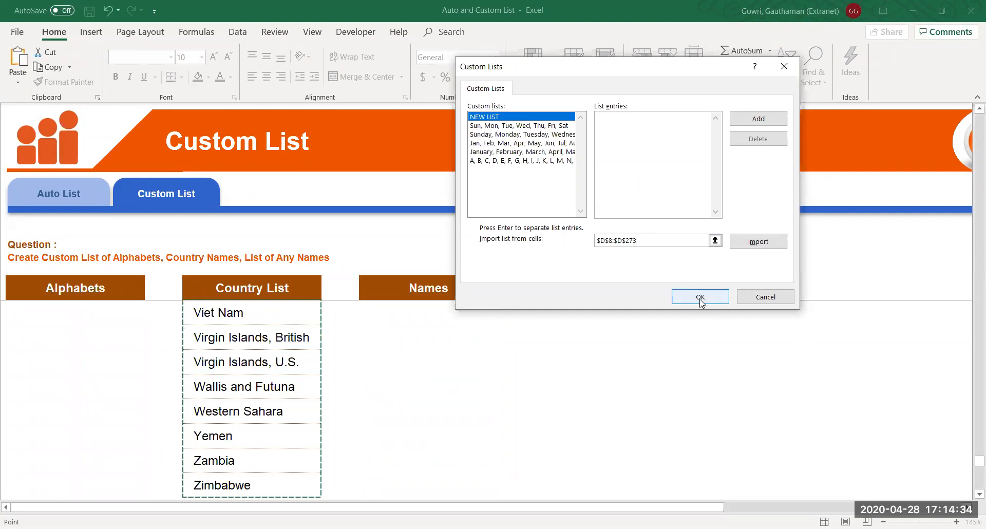
{"action": "left_click", "coordinate": [748, 242]}
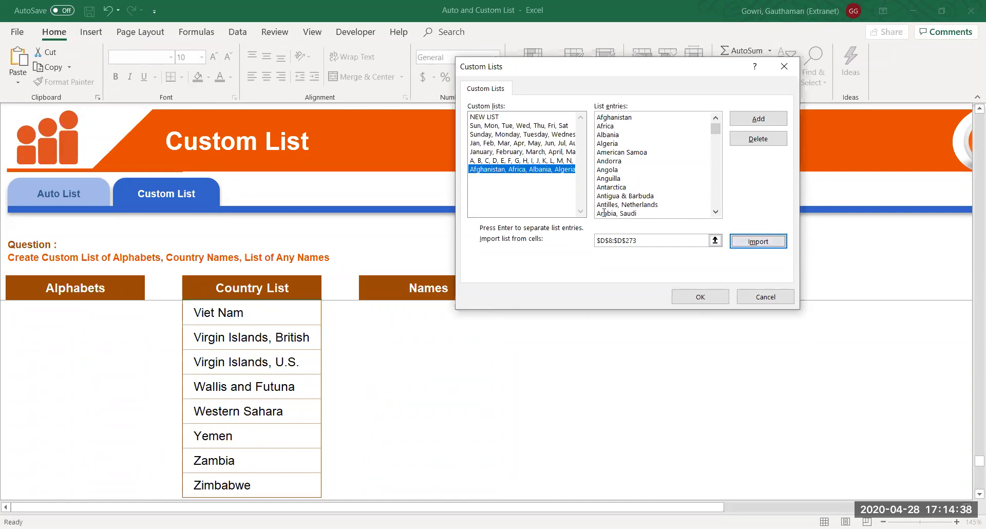
{"action": "left_click_drag", "start_coordinate": [718, 133], "coordinate": [722, 238]}
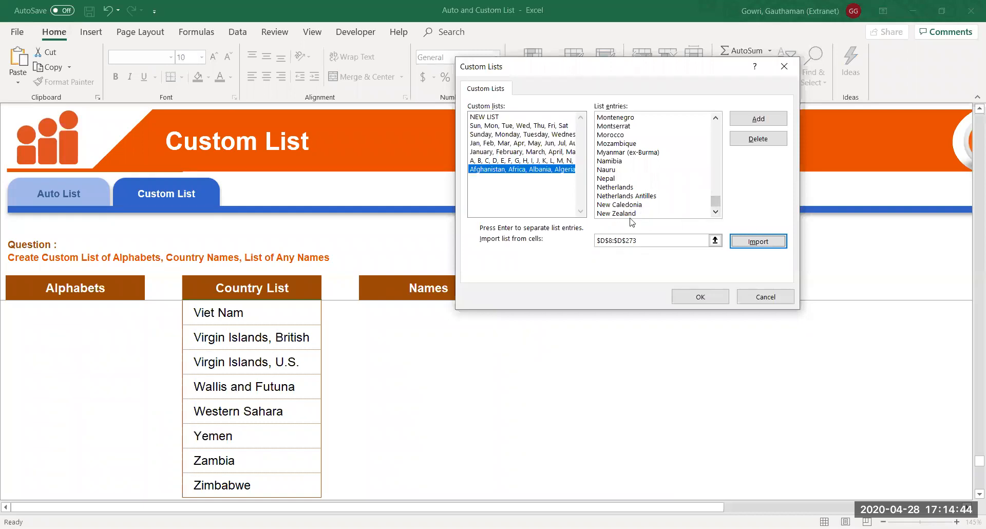
{"action": "mouse_move", "coordinate": [717, 204]}
{"action": "left_mouse_down"}
{"action": "mouse_move", "coordinate": [717, 132]}
{"action": "mouse_move", "coordinate": [717, 201]}
{"action": "left_mouse_up"}
{"action": "left_click", "coordinate": [688, 304]}
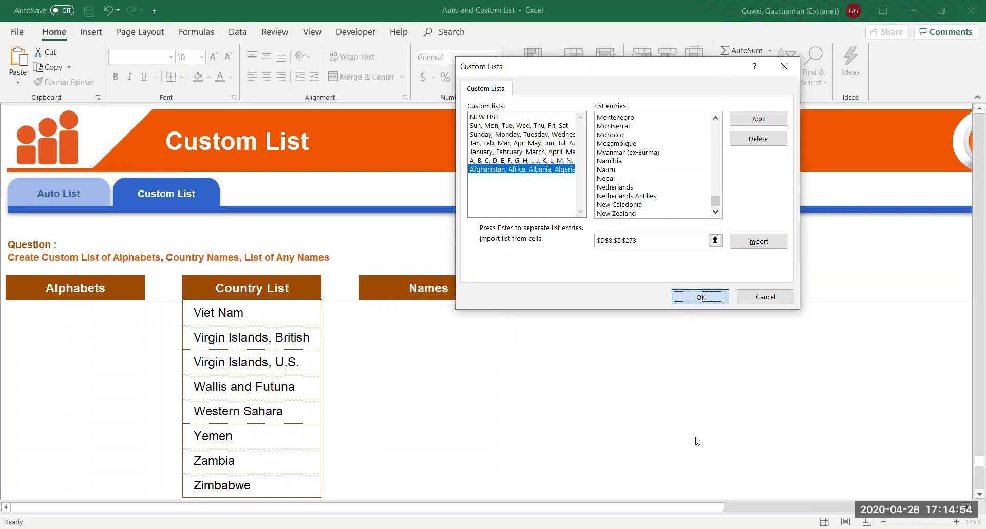
{"action": "left_click", "coordinate": [680, 469]}
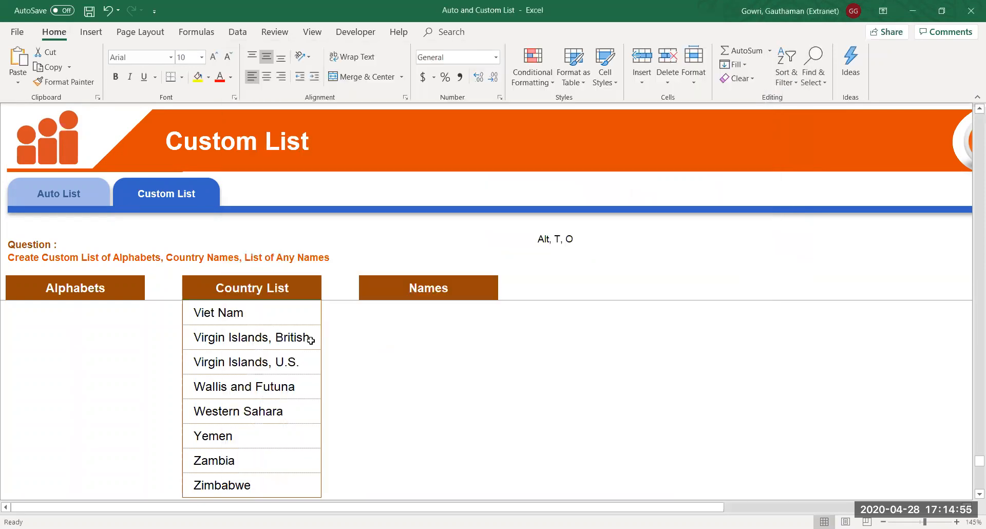
Select the Country List range from Afghanistan down to the final country, excluding the header
{"action": "left_click", "coordinate": [265, 294]}
{"action": "key", "text": "Down"}
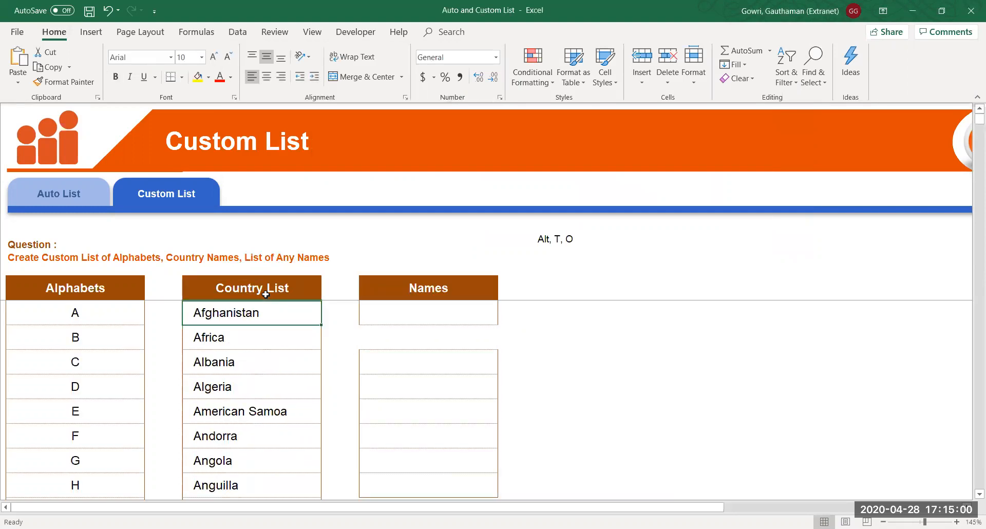
{"action": "key", "text": "ctrl+Down"}
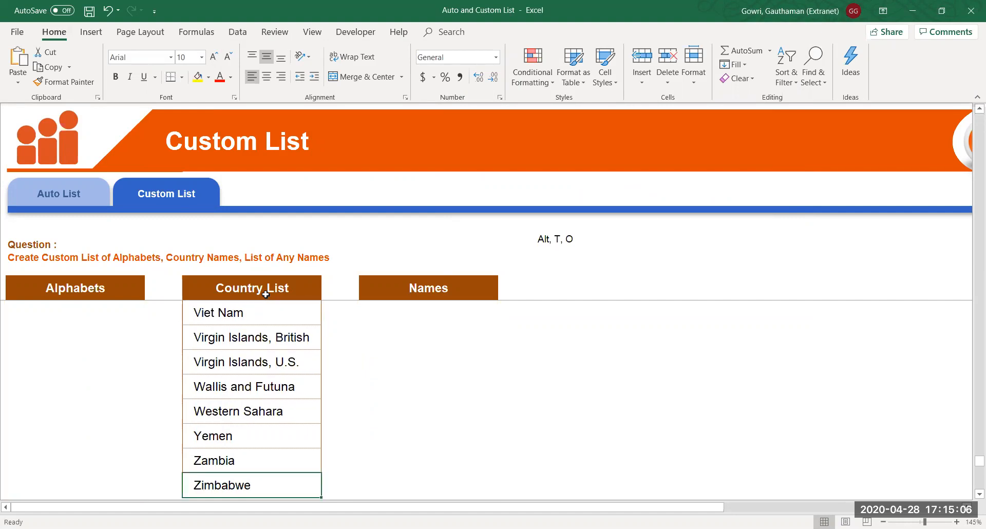
{"action": "key", "text": "Up"}
{"action": "key", "text": "Up"}
{"action": "key", "text": "Up"}
{"action": "key", "text": "Up"}
{"action": "key", "text": "Up"}
{"action": "key", "text": "Up"}
{"action": "key", "text": "Up"}
{"action": "key", "text": "Up"}
{"action": "key", "text": "Up"}
{"action": "key", "text": "Up"}
{"action": "key", "text": "Up"}
{"action": "key", "text": "Up"}
{"action": "key", "text": "Up"}
{"action": "key", "text": "Up"}
{"action": "key", "text": "Up"}
{"action": "key", "text": "Up"}
{"action": "key", "text": "Up"}
{"action": "key", "text": "Up"}
{"action": "key", "text": "Up"}
{"action": "key", "text": "Up"}
{"action": "key", "text": "Up"}
{"action": "key", "text": "Up"}
{"action": "key", "text": "Up"}
{"action": "key", "text": "Up"}
{"action": "key", "text": "Up"}
{"action": "key", "text": "Up"}
{"action": "key", "text": "Up"}
{"action": "key", "text": "Up"}
{"action": "key", "text": "Up"}
{"action": "key", "text": "Up"}
{"action": "key", "text": "Up"}
{"action": "key", "text": "Up"}
{"action": "key", "text": "Up"}
{"action": "key", "text": "Up"}
{"action": "key", "text": "Up"}
{"action": "key", "text": "Up"}
{"action": "key", "text": "Up"}
{"action": "key", "text": "Up"}
{"action": "key", "text": "Up"}
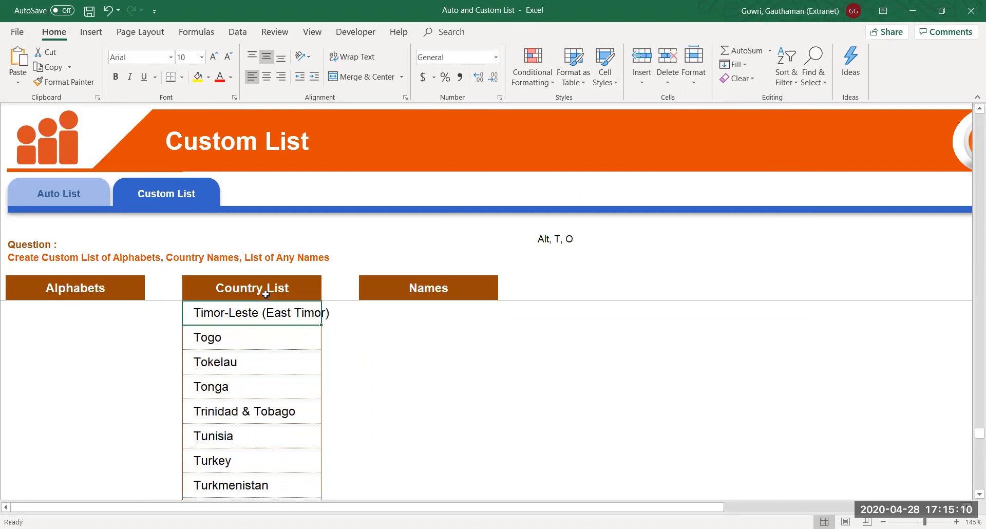
{"action": "key", "text": "Up"}
{"action": "key", "text": "Up"}
{"action": "key", "text": "Up"}
{"action": "key", "text": "Up"}
{"action": "key", "text": "Up"}
{"action": "key", "text": "Up"}
{"action": "key", "text": "Up"}
{"action": "key", "text": "Up"}
{"action": "key", "text": "Up"}
{"action": "key", "text": "Up"}
{"action": "key", "text": "Up"}
{"action": "key", "text": "Up"}
{"action": "key", "text": "Up"}
{"action": "key", "text": "Up"}
{"action": "key", "text": "Up"}
{"action": "key", "text": "Up"}
{"action": "key", "text": "Up"}
{"action": "key", "text": "Up"}
{"action": "key", "text": "Up"}
{"action": "key", "text": "Up"}
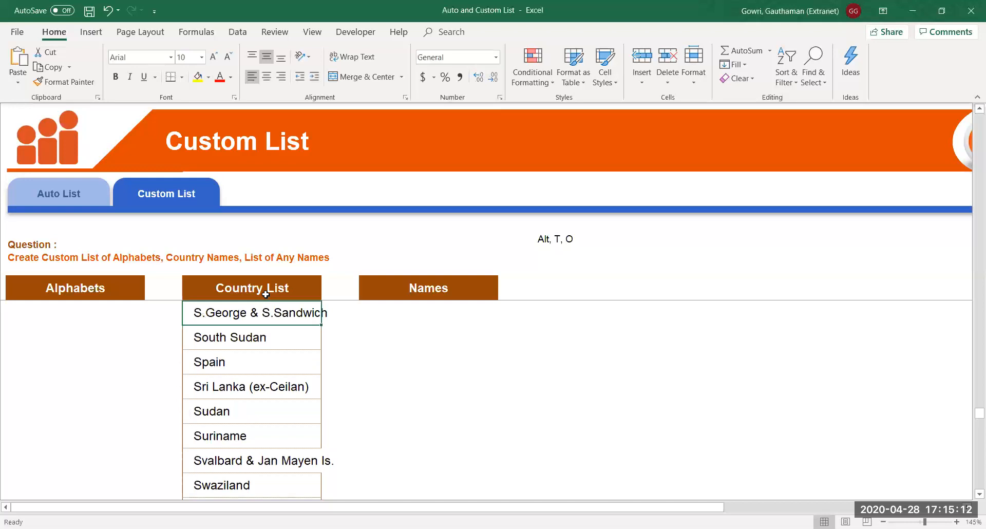
{"action": "key", "text": "Up"}
{"action": "key", "text": "Up"}
{"action": "key", "text": "Up"}
{"action": "key", "text": "Up"}
{"action": "key", "text": "Up"}
{"action": "key", "text": "Up"}
{"action": "key", "text": "Up"}
{"action": "key", "text": "Up"}
{"action": "key", "text": "Up"}
{"action": "key", "text": "Up"}
{"action": "key", "text": "Up"}
{"action": "key", "text": "Up"}
{"action": "key", "text": "Up"}
{"action": "key", "text": "Up"}
{"action": "key", "text": "Up"}
{"action": "key", "text": "Up"}
{"action": "key", "text": "Up"}
{"action": "key", "text": "Up"}
{"action": "key", "text": "Up"}
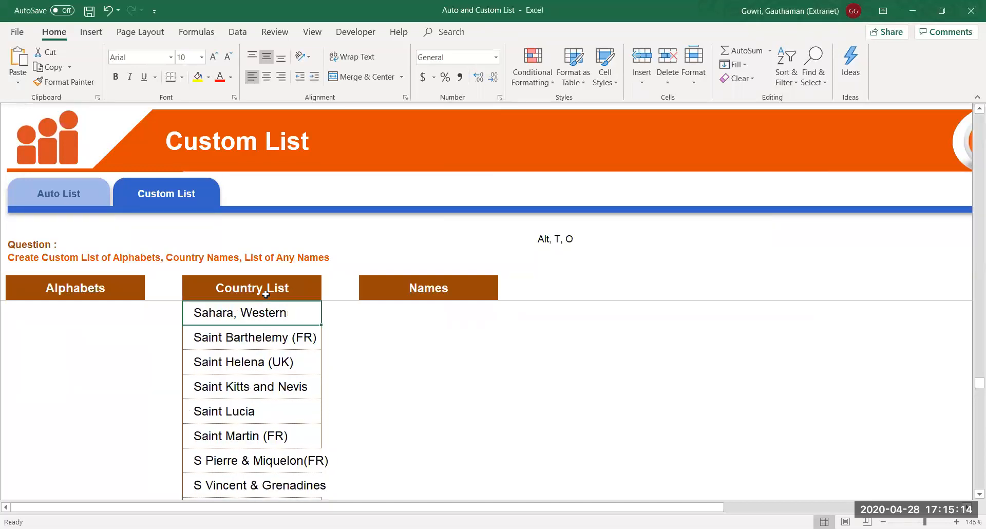
{"action": "key", "text": "Up"}
{"action": "key", "text": "Up"}
{"action": "key", "text": "Up"}
{"action": "key", "text": "Up"}
{"action": "key", "text": "Up"}
{"action": "key", "text": "Up"}
{"action": "key", "text": "Up"}
{"action": "key", "text": "Up"}
{"action": "key", "text": "Up"}
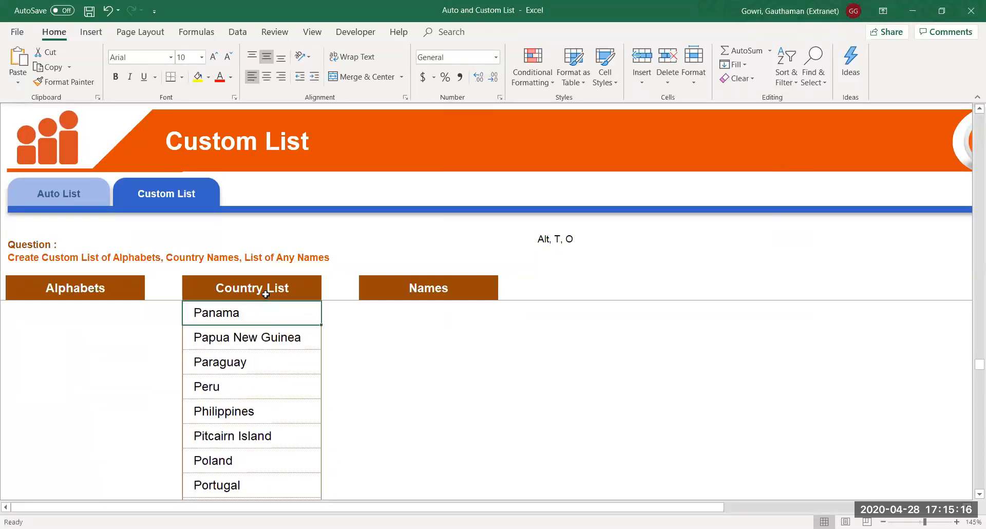
{"action": "key", "text": "Up"}
{"action": "key", "text": "Up"}
{"action": "key", "text": "Up"}
{"action": "key", "text": "Up"}
{"action": "key", "text": "Up"}
{"action": "key", "text": "Up"}
{"action": "key", "text": "Up"}
{"action": "key", "text": "Up"}
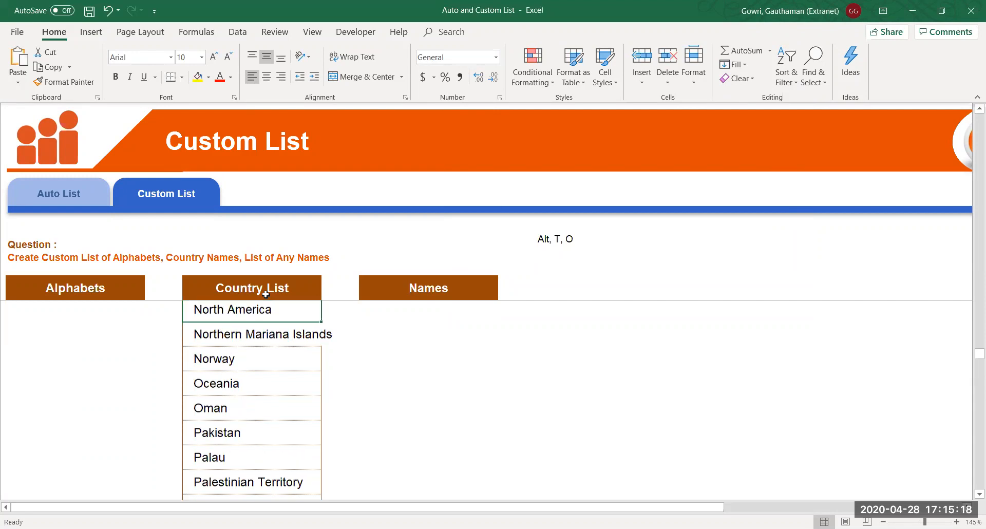
{"action": "key", "text": "Up"}
{"action": "key", "text": "Down"}
{"action": "key", "text": "Down"}
{"action": "key", "text": "Down"}
{"action": "key", "text": "Up"}
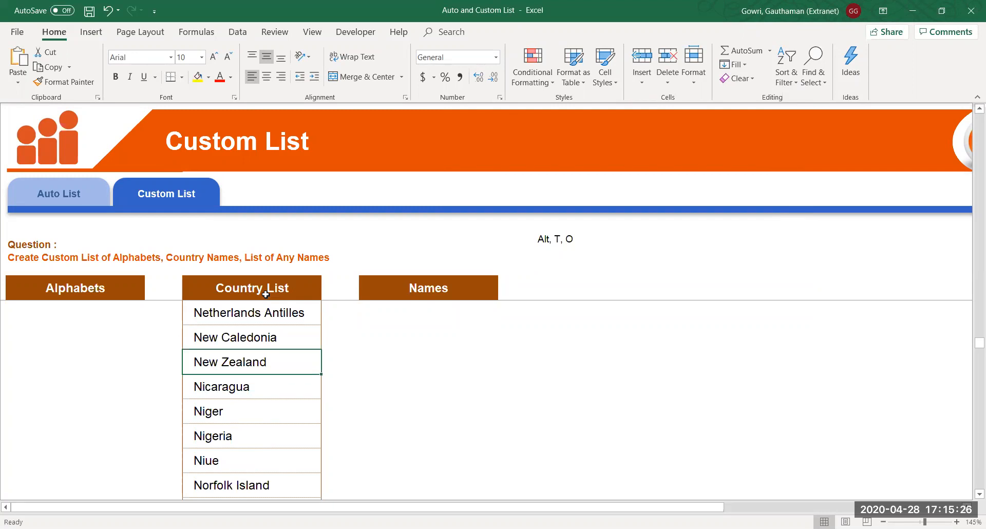
{"action": "key", "text": "ctrl+shift+Up"}
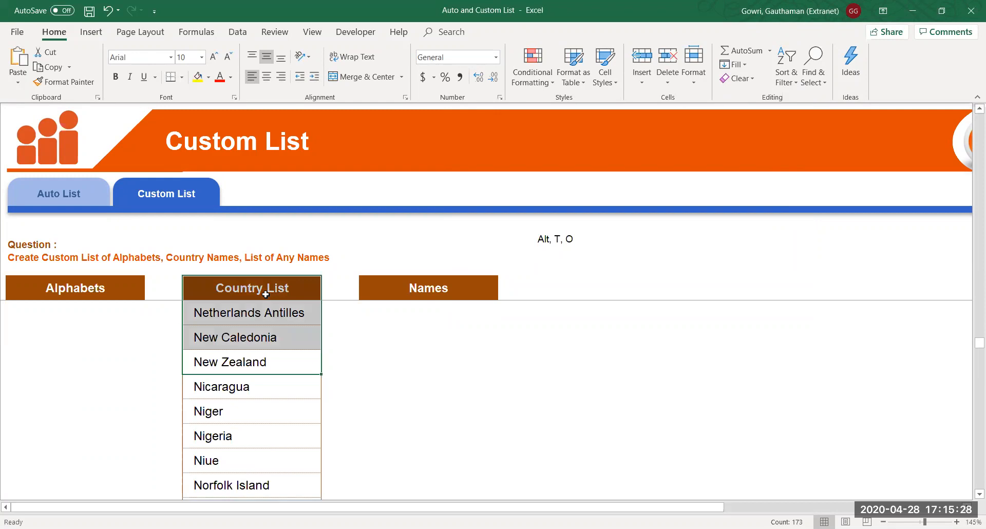
{"action": "key", "text": "shift+Down"}
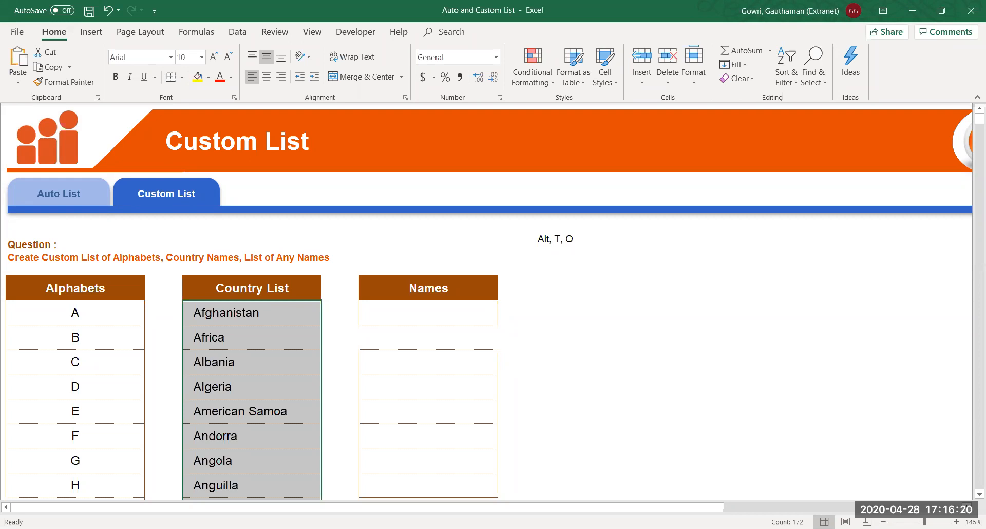
{"action": "left_click", "coordinate": [642, 327]}
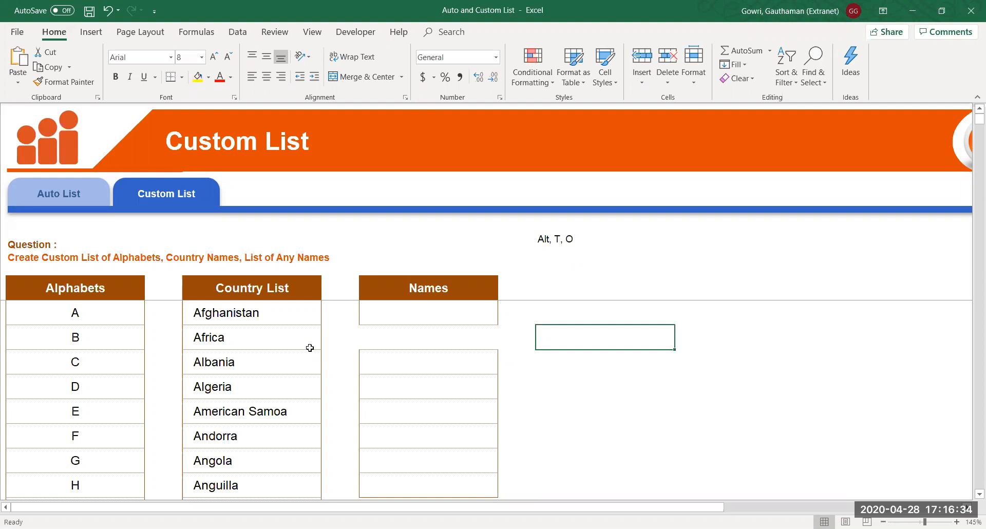
Type Albania and autofill Algeria, American Samoa, Andorra, Angola and Anguilla below it
{"action": "type", "text": "Albania"}
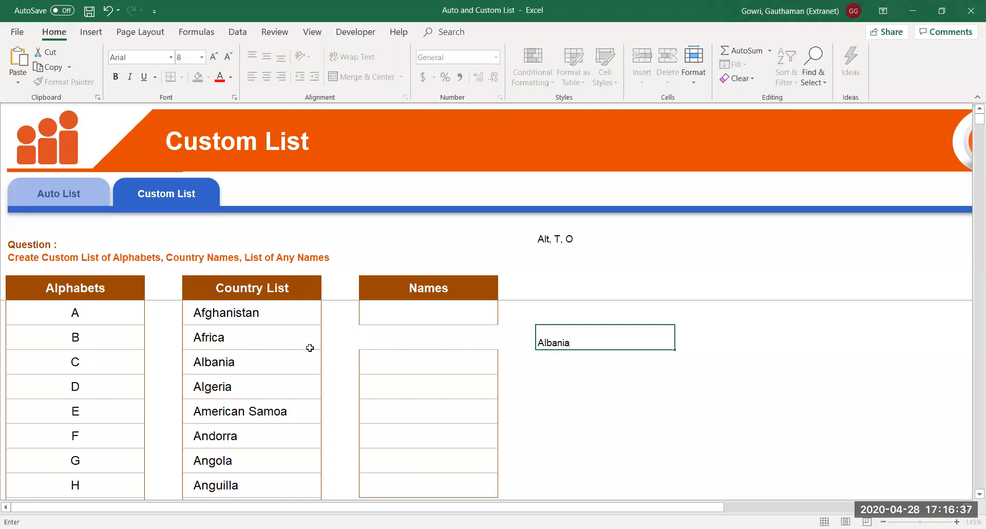
{"action": "key", "text": "Return"}
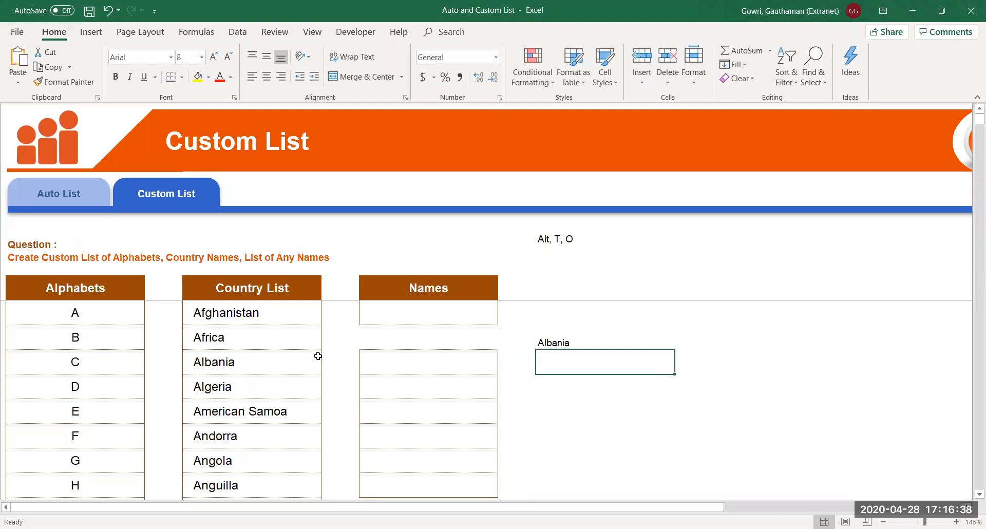
{"action": "left_click", "coordinate": [625, 343]}
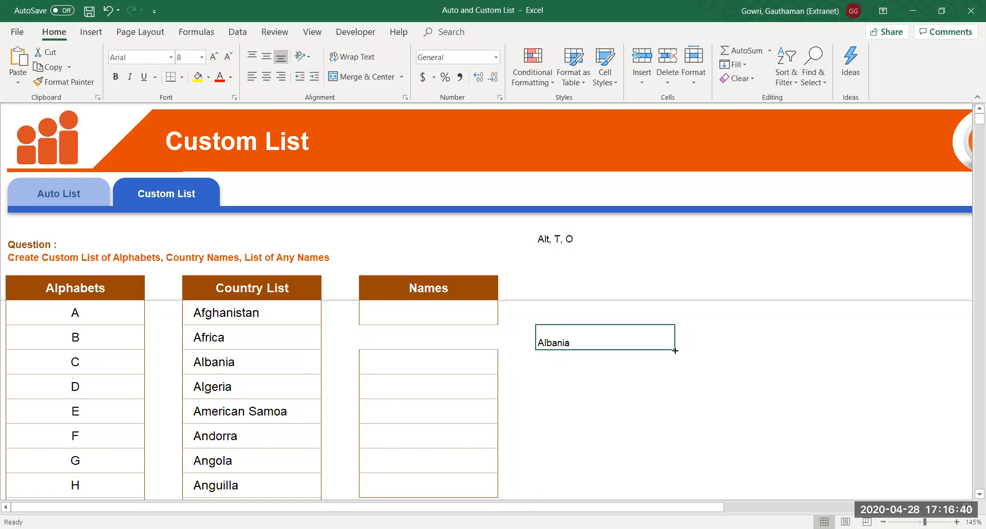
{"action": "left_click_drag", "start_coordinate": [675, 351], "coordinate": [664, 481]}
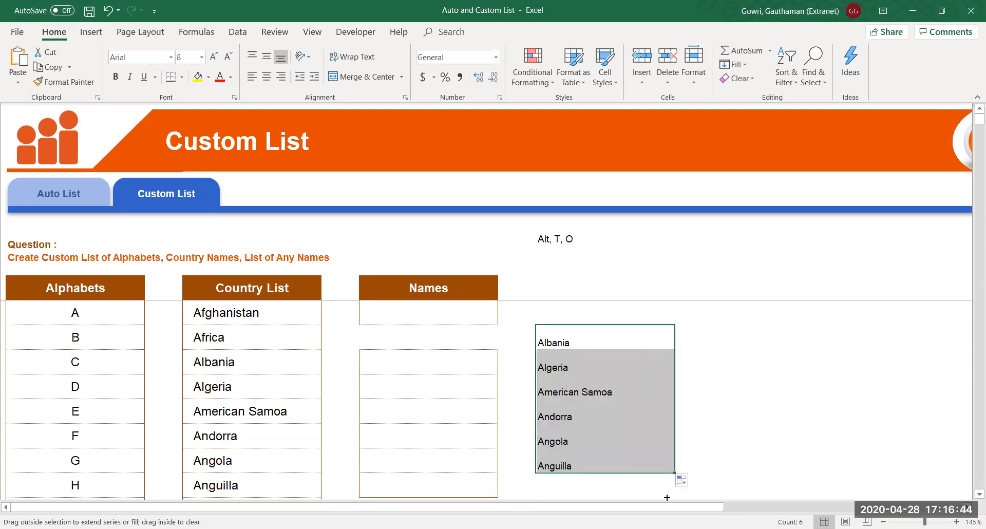
{"action": "scroll", "coordinate": [619, 394], "scroll_direction": "down", "scroll_amount": 1}
{"action": "left_click", "coordinate": [619, 394]}
{"action": "key", "text": "Up"}
{"action": "key", "text": "Up"}
{"action": "key", "text": "Up"}
{"action": "key", "text": "Up"}
{"action": "key", "text": "Up"}
{"action": "key", "text": "Up"}
{"action": "key", "text": "Up"}
{"action": "key", "text": "Down"}
{"action": "key", "text": "Down"}
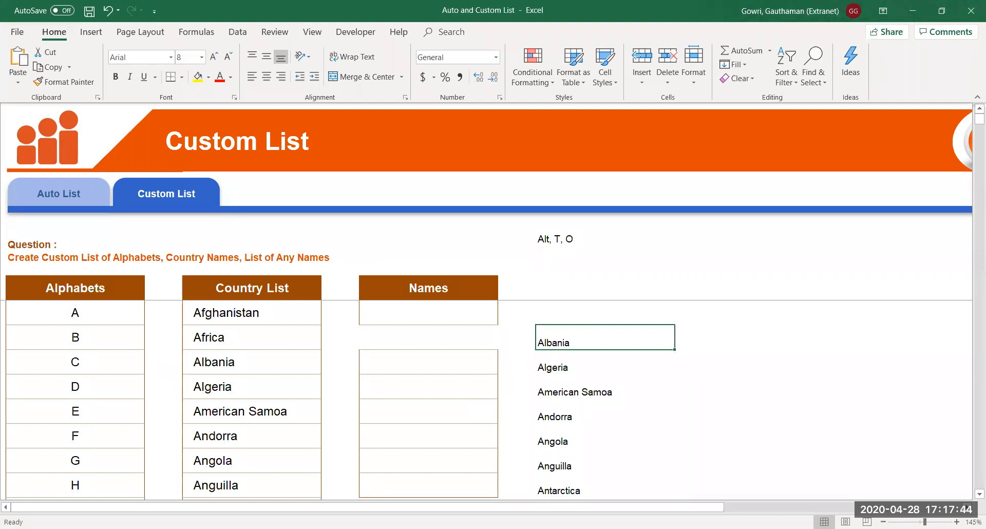
{"action": "key", "text": "alt+t"}
{"action": "key", "text": "o"}
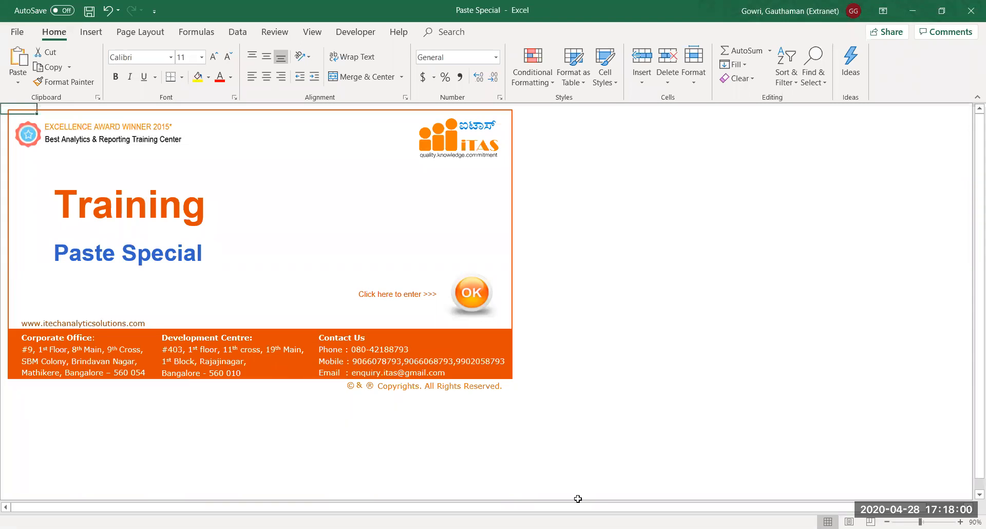
Get past the Paste Special workbook's Training title page to the Paste Values sales table
{"action": "left_click", "coordinate": [468, 302]}
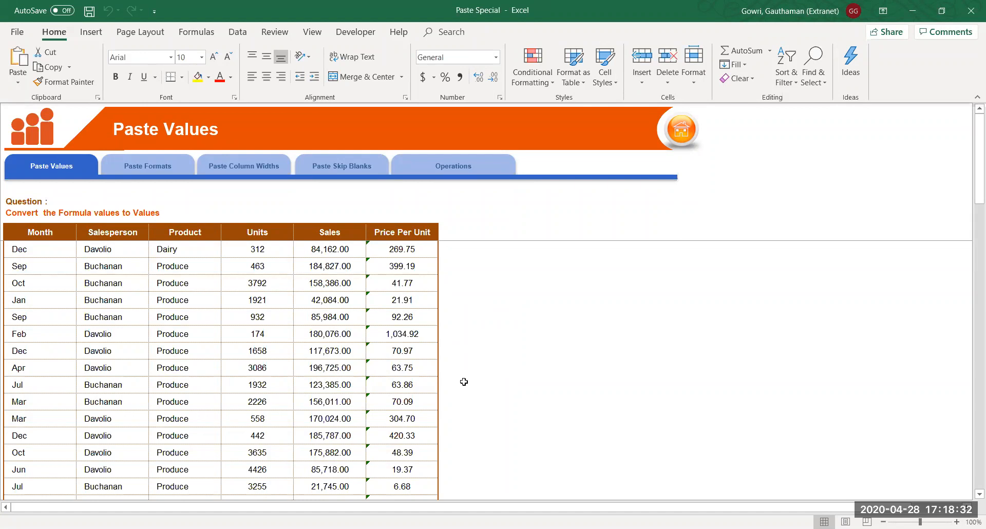
{"action": "left_click_drag", "start_coordinate": [33, 234], "coordinate": [411, 419]}
Inspect Sales and Price Per Unit values such as 184,827.00, 399.19 and 21.91
{"action": "left_click", "coordinate": [330, 354]}
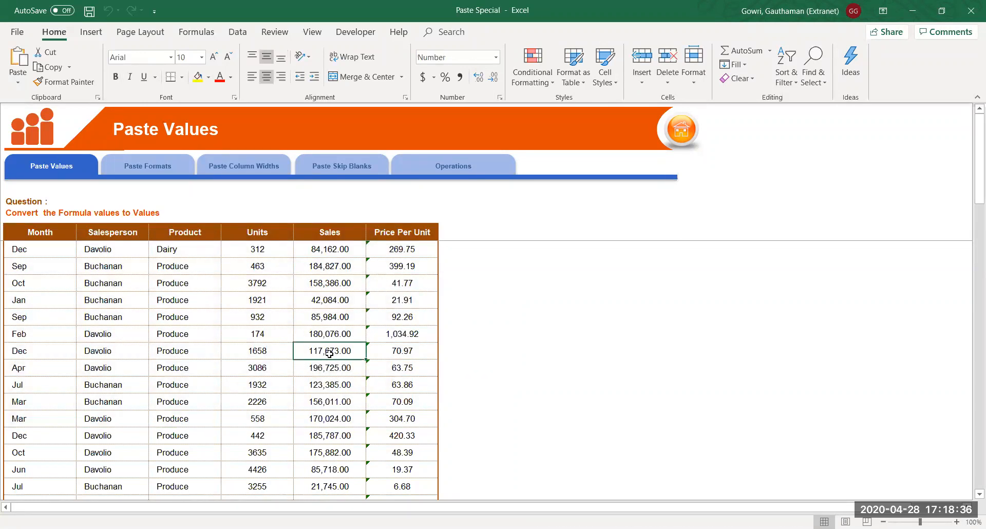
{"action": "left_click", "coordinate": [342, 265]}
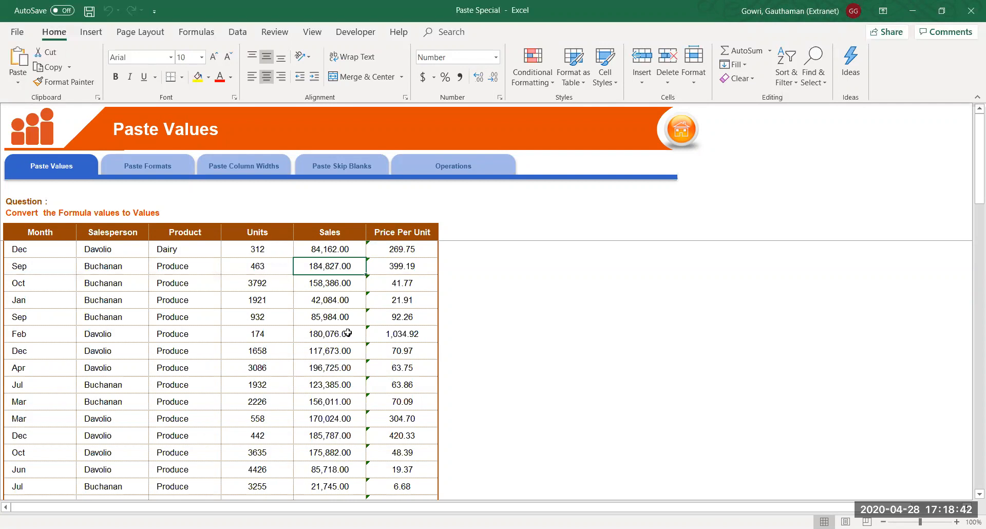
{"action": "left_click", "coordinate": [390, 272]}
{"action": "left_click_drag", "start_coordinate": [395, 248], "coordinate": [399, 406]}
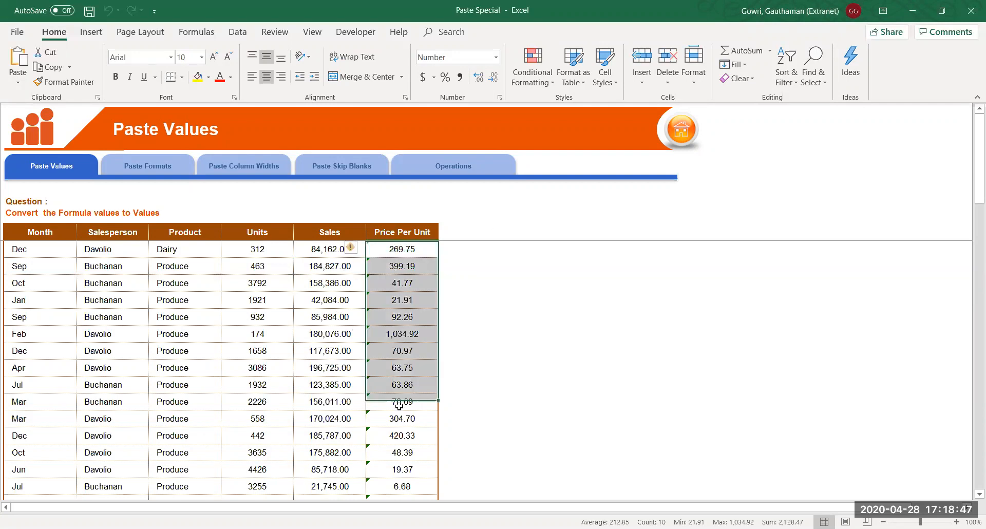
{"action": "left_click", "coordinate": [428, 290]}
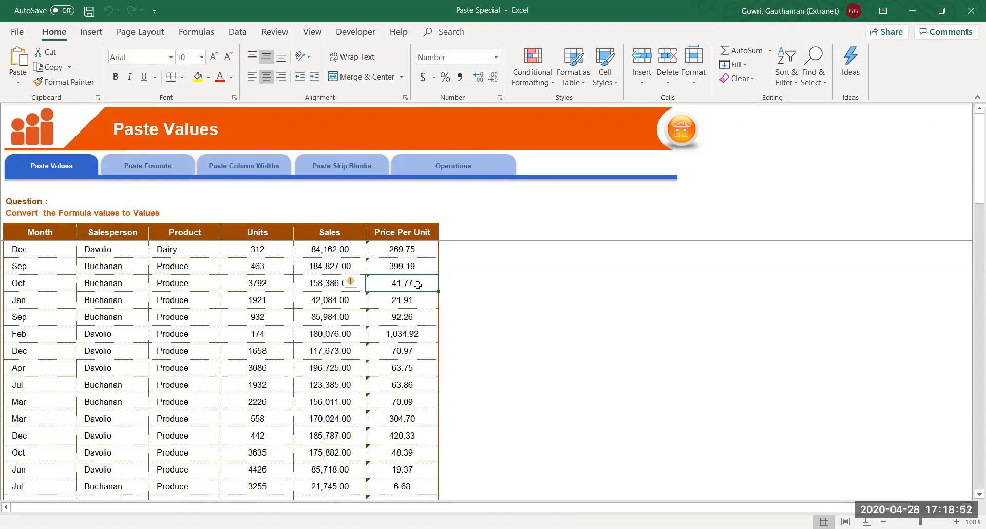
{"action": "left_click", "coordinate": [37, 237]}
{"action": "left_click_drag", "start_coordinate": [134, 271], "coordinate": [394, 321]}
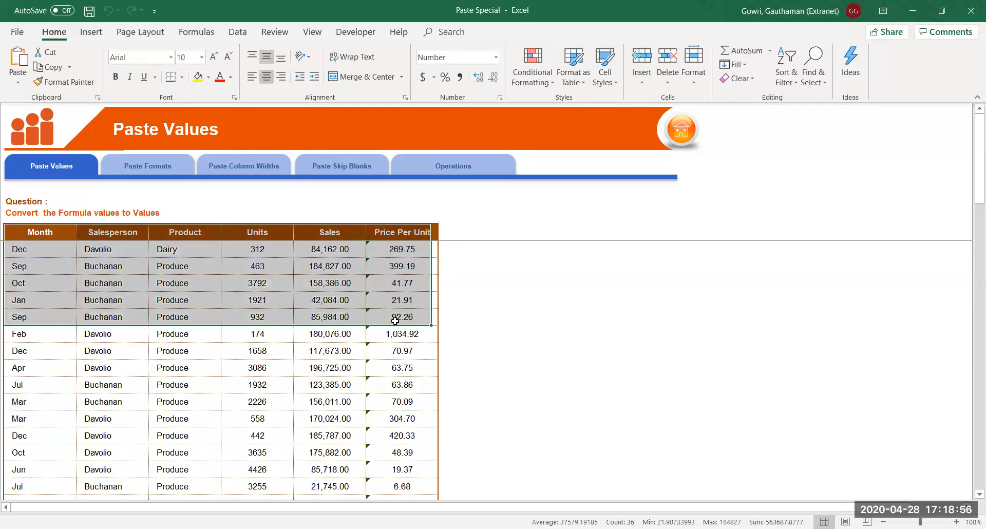
{"action": "left_click", "coordinate": [390, 298]}
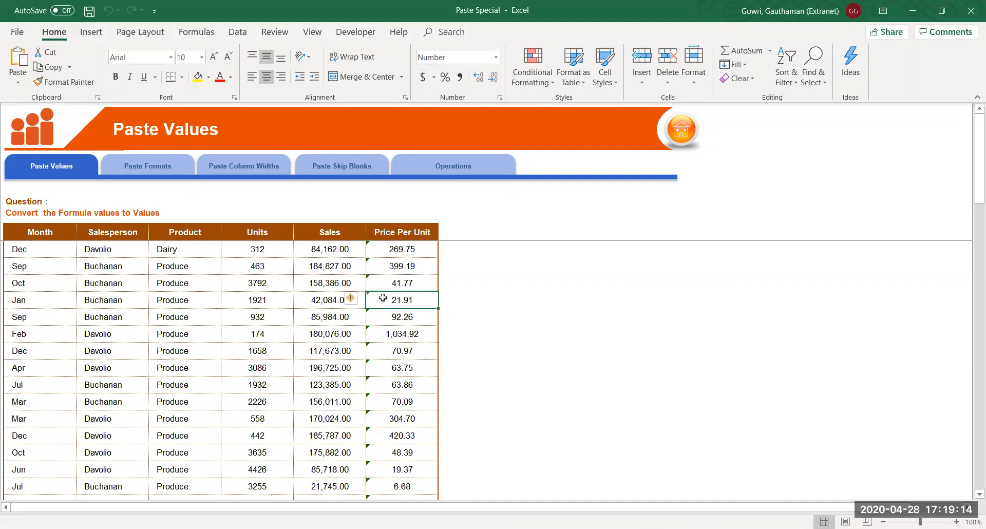
Select the sales table from the Month header through the last row and copy it
{"action": "left_click", "coordinate": [59, 230]}
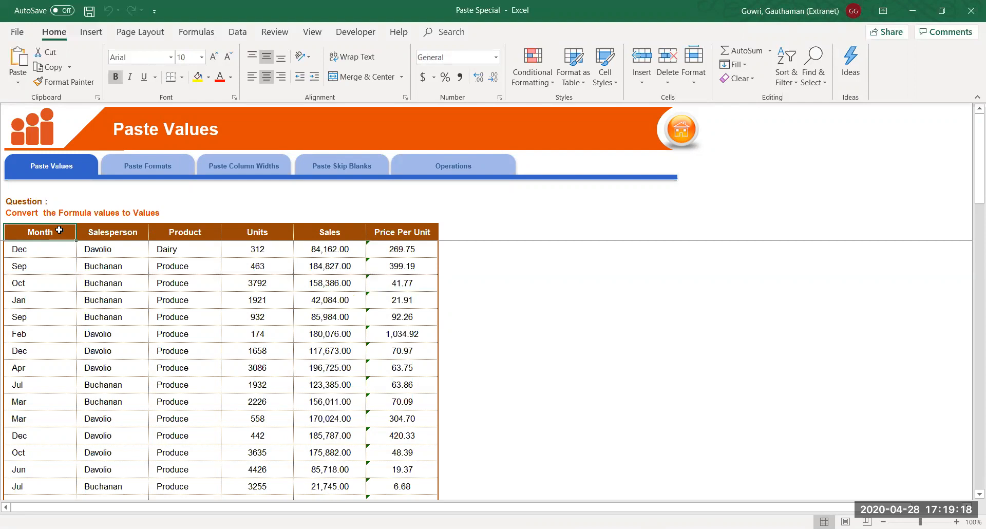
{"action": "key", "text": "shift+Down"}
{"action": "key", "text": "shift+Right"}
{"action": "key", "text": "shift+Right"}
{"action": "key", "text": "shift+Right"}
{"action": "key", "text": "shift+Right"}
{"action": "key", "text": "shift+Right"}
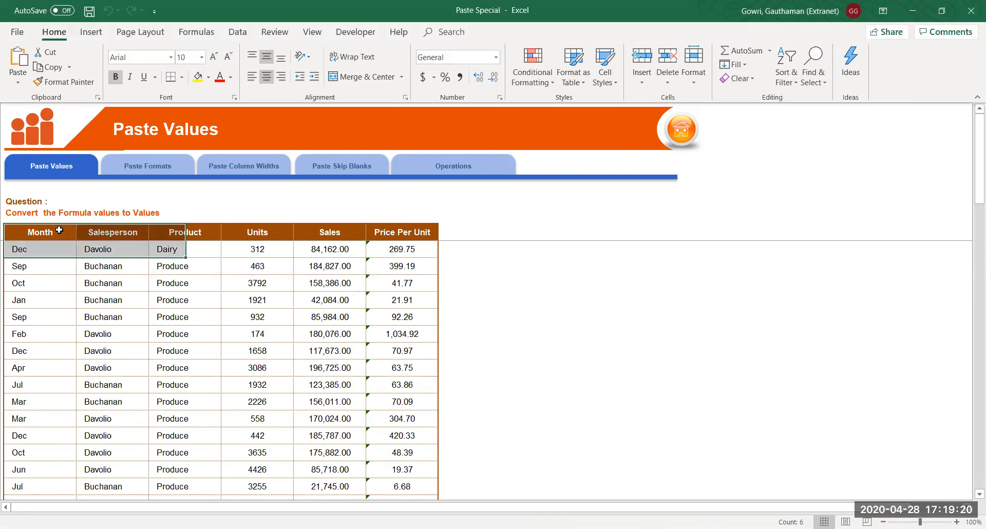
{"action": "key", "text": "shift+Down"}
{"action": "key", "text": "shift+Down"}
{"action": "key", "text": "shift+Down"}
{"action": "key", "text": "shift+Down"}
{"action": "key", "text": "shift+Down"}
{"action": "key", "text": "shift+Down"}
{"action": "key", "text": "shift+Down"}
{"action": "key", "text": "shift+Down"}
{"action": "key", "text": "shift+Down"}
{"action": "key", "text": "shift+Down"}
{"action": "key", "text": "shift+Down"}
{"action": "key", "text": "shift+Down"}
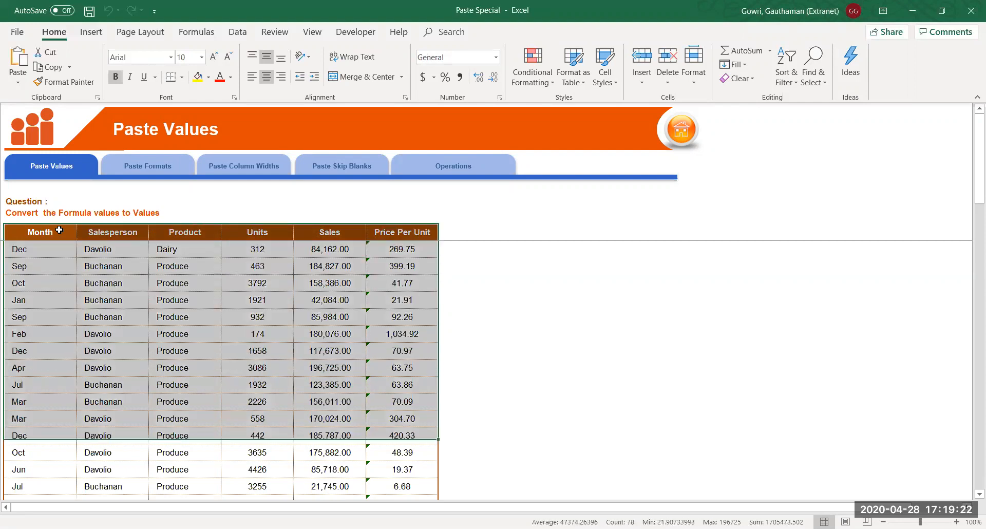
{"action": "key", "text": "ctrl+shift+Down"}
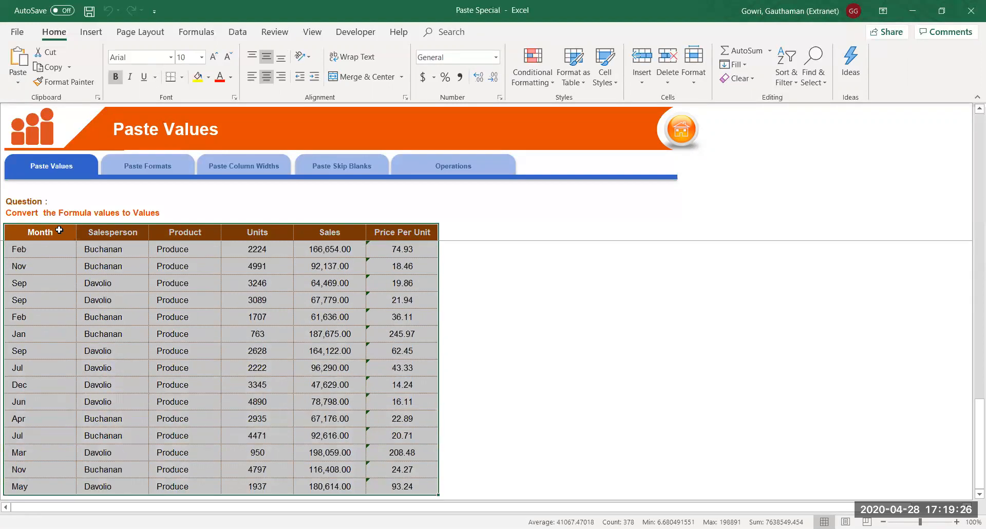
{"action": "key", "text": "ctrl+c"}
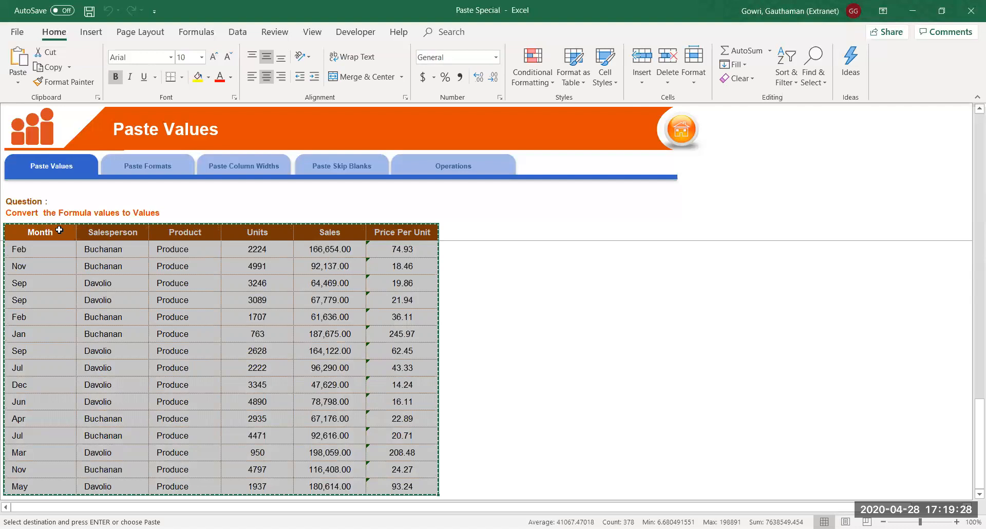
{"action": "key", "text": "Up"}
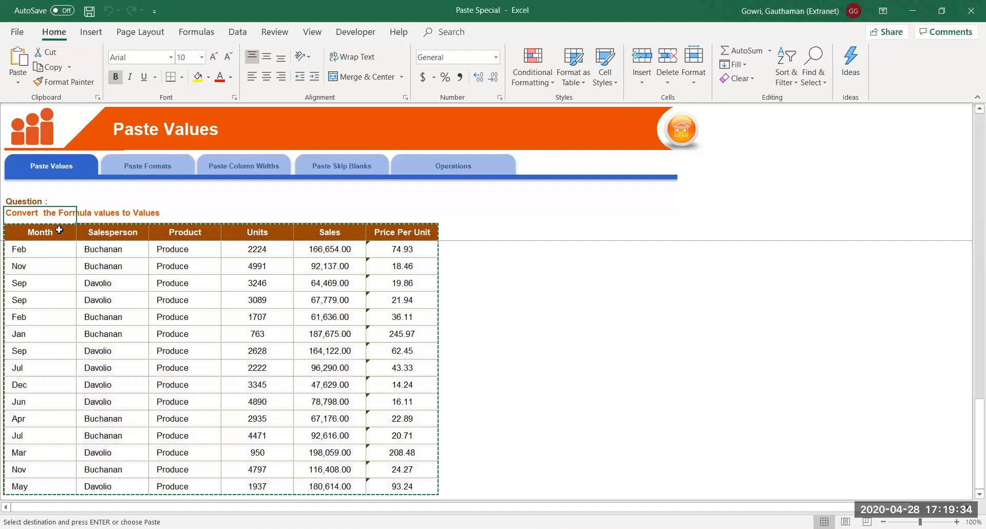
Trial-paste the copied table to the right of the original, then undo it
{"action": "key", "text": "Down"}
{"action": "key", "text": "ctrl+Right"}
{"action": "key", "text": "Right"}
{"action": "key", "text": "Right"}
{"action": "key", "text": "Right"}
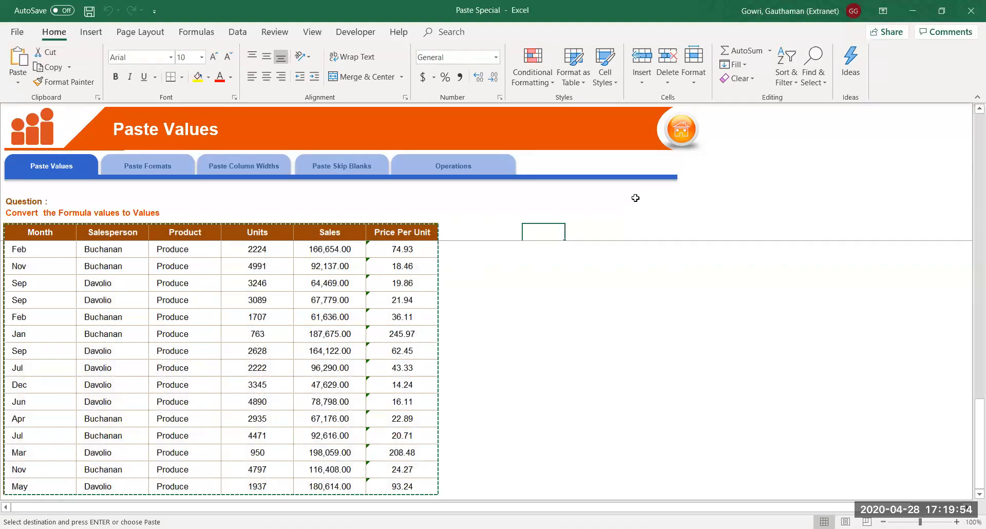
{"action": "key", "text": "ctrl+v"}
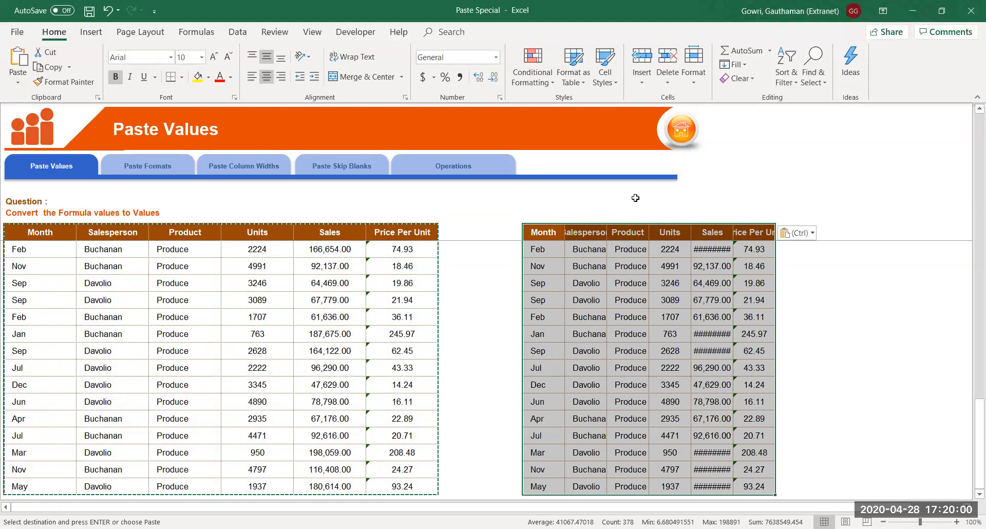
{"action": "key", "text": "ctrl+z"}
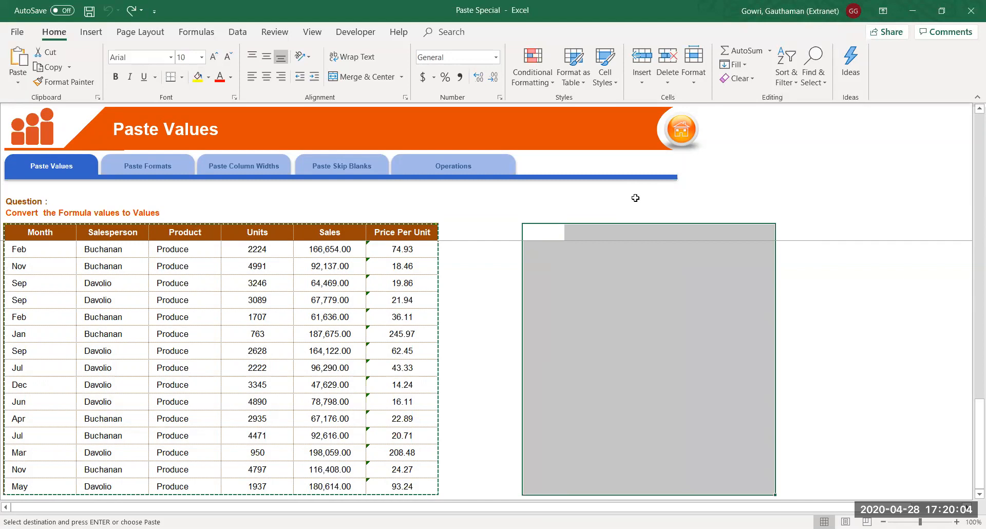
Make the first empty cell right of the table the single paste destination
{"action": "key", "text": "Up"}
{"action": "key", "text": "Left"}
{"action": "key", "text": "Down"}
{"action": "key", "text": "Right"}
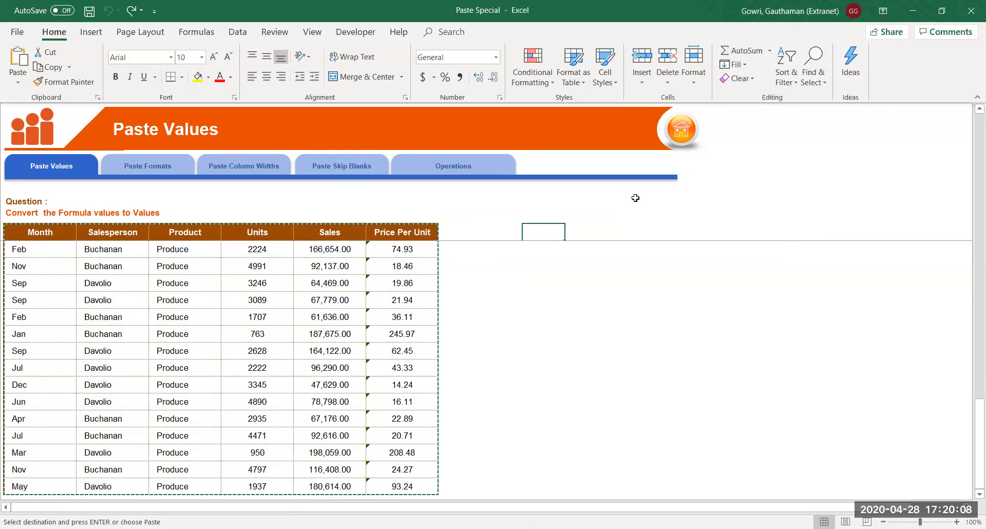
{"action": "key", "text": "alt"}
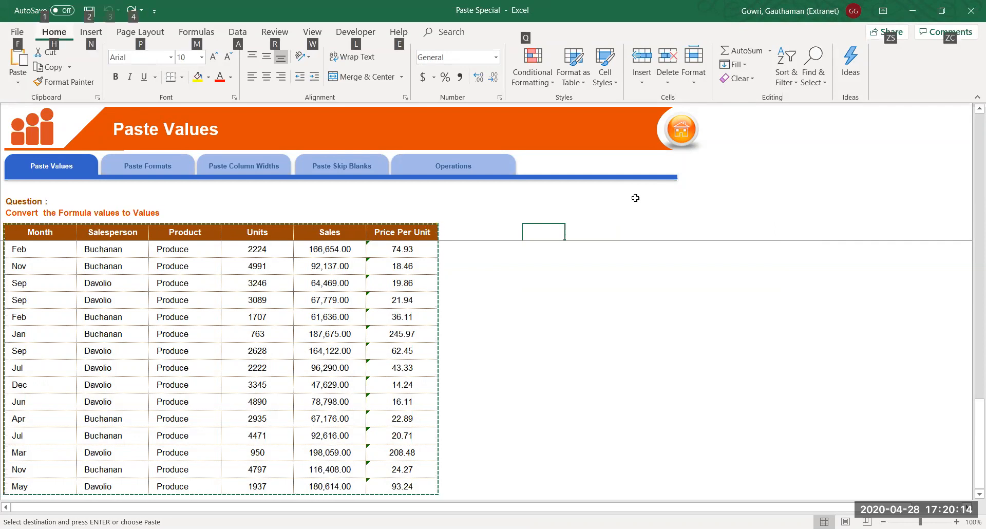
Paste the copied sales table beside the original as Values only, dropping colours, borders and number formats
{"action": "left_click", "coordinate": [539, 227]}
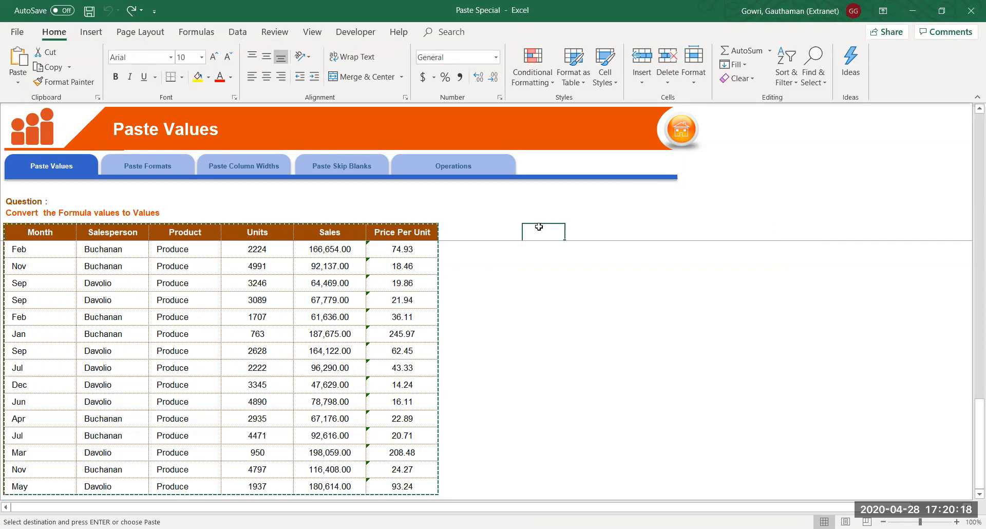
{"action": "key", "text": "ctrl+alt+v"}
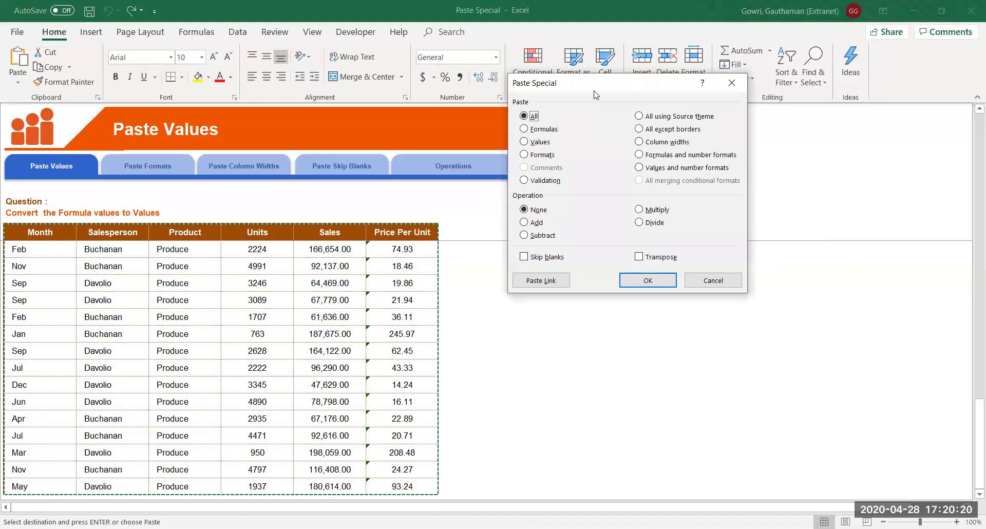
{"action": "left_click_drag", "start_coordinate": [596, 84], "coordinate": [542, 170]}
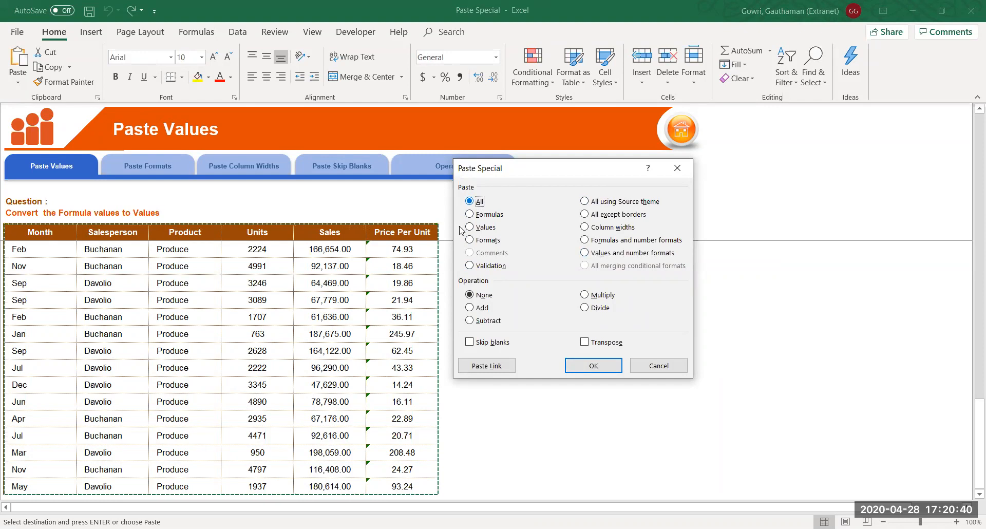
{"action": "left_click", "coordinate": [479, 229]}
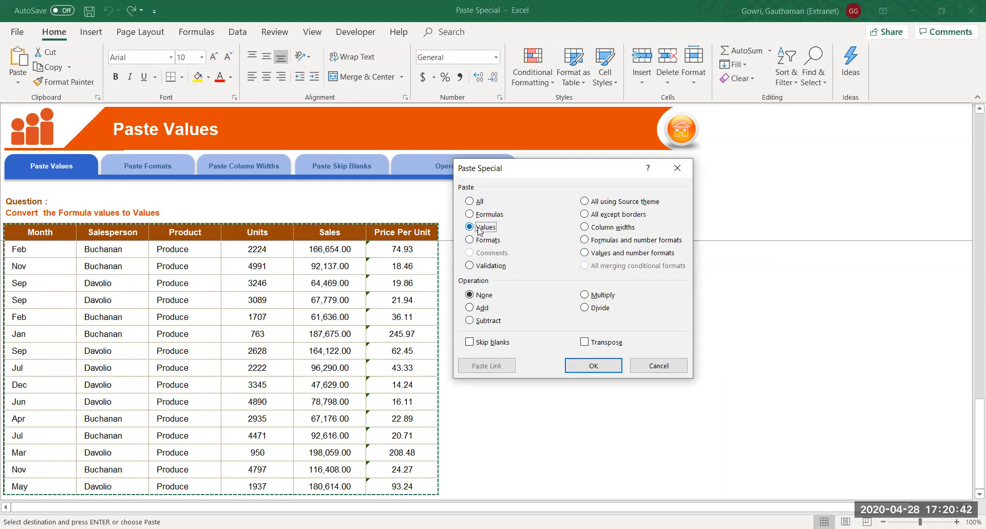
{"action": "left_click", "coordinate": [593, 366]}
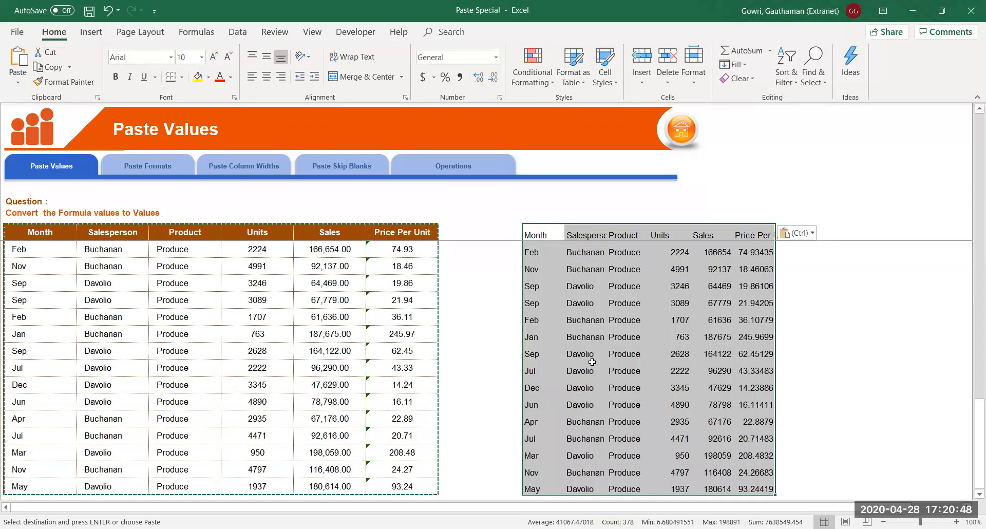
Inspect the pasted copy's plain values, such as Sales 61636 and Price Per Unit 36.10779
{"action": "left_click", "coordinate": [556, 301]}
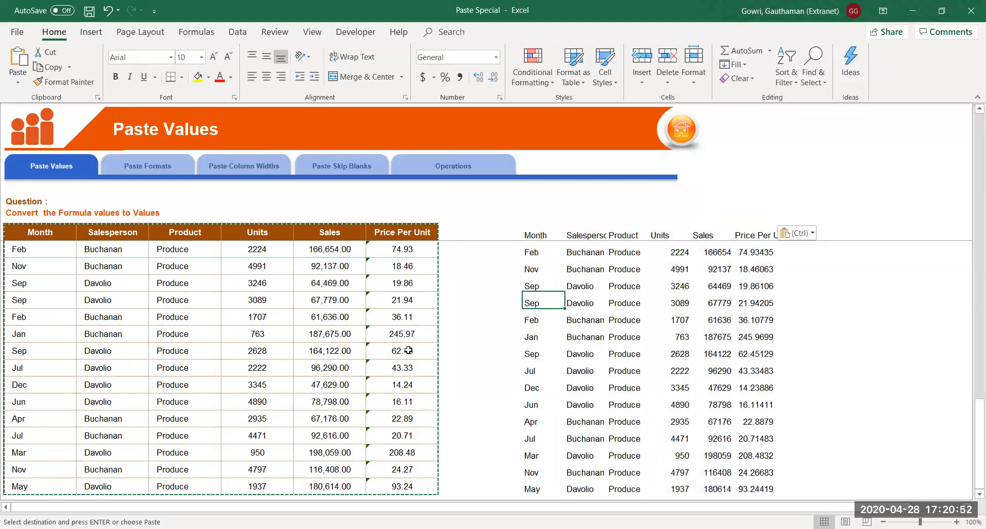
{"action": "left_click_drag", "start_coordinate": [718, 252], "coordinate": [719, 319]}
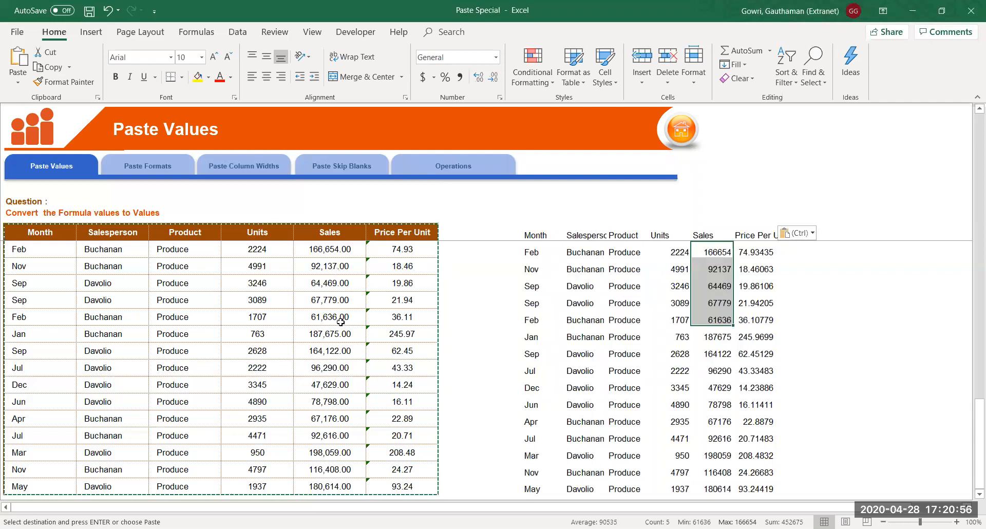
{"action": "left_click", "coordinate": [750, 322]}
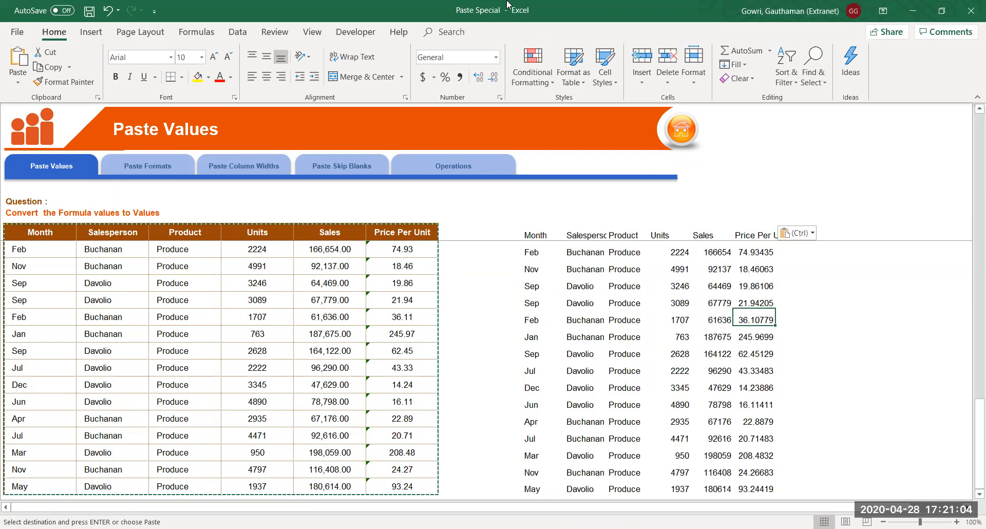
{"action": "left_click", "coordinate": [312, 32]}
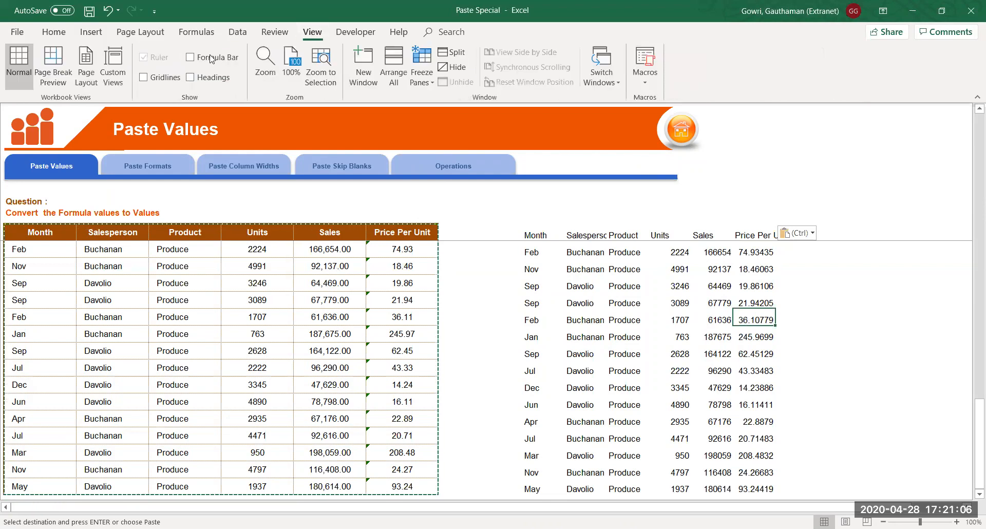
Turn on the Formula Bar and check the original table's Price Per Unit formulas down to Jul
{"action": "left_click", "coordinate": [190, 58]}
{"action": "left_click", "coordinate": [411, 279]}
{"action": "left_click", "coordinate": [408, 317]}
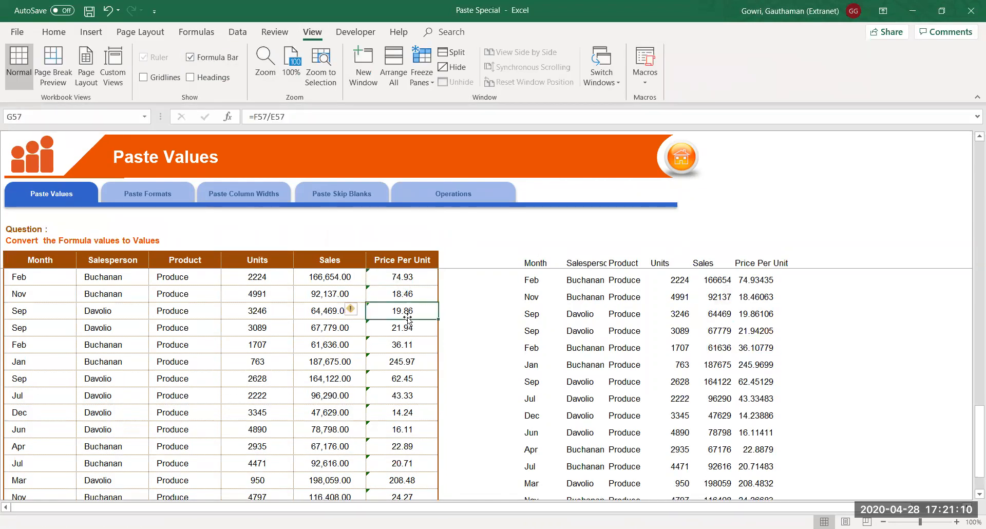
{"action": "left_click", "coordinate": [407, 349]}
{"action": "left_click", "coordinate": [413, 395]}
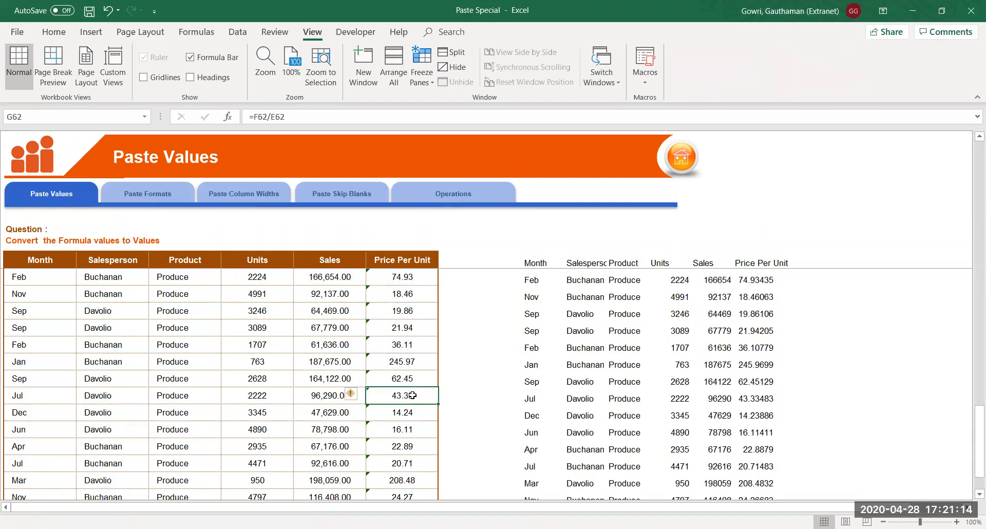
Select parts of the original table and inspect the Sales values Dec 47,629.00 and Feb 61,636.00
{"action": "left_click", "coordinate": [67, 261]}
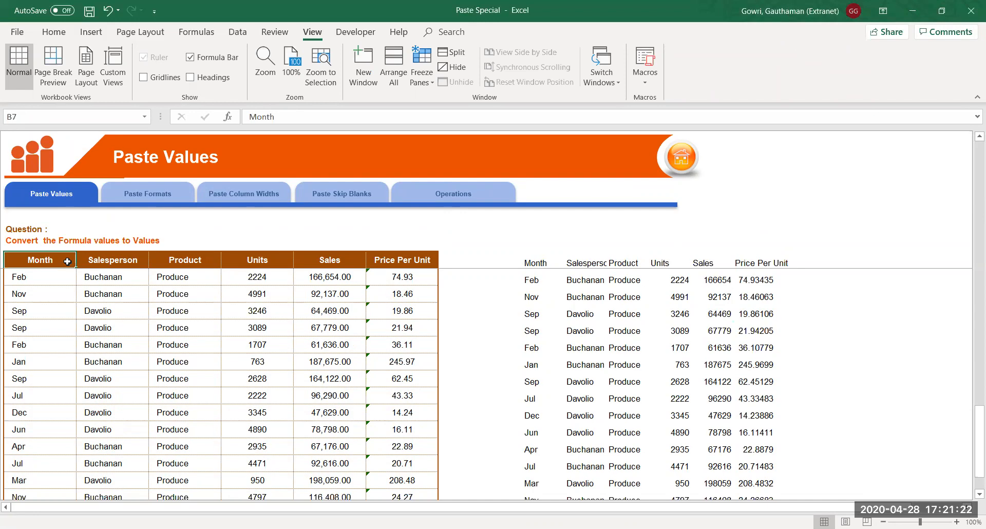
{"action": "left_click_drag", "start_coordinate": [67, 280], "coordinate": [221, 428]}
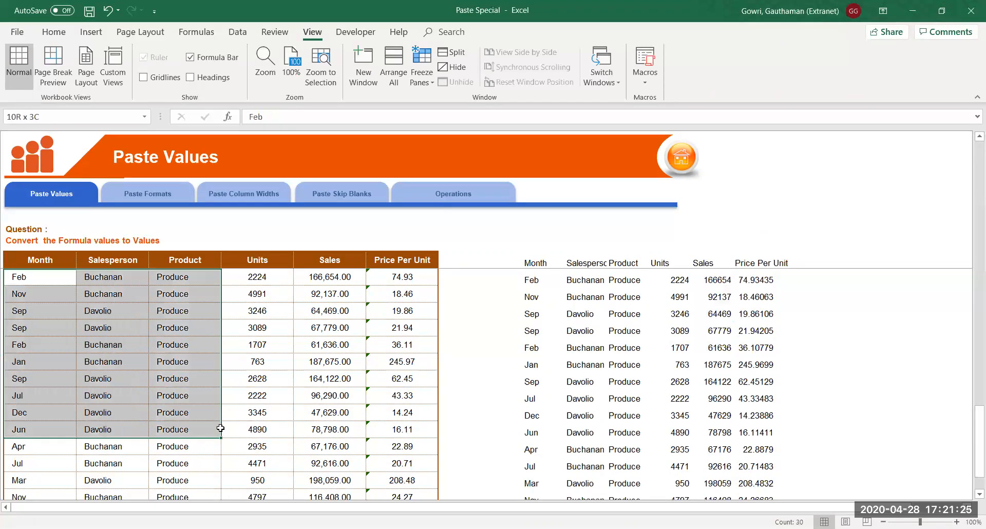
{"action": "left_click", "coordinate": [325, 416]}
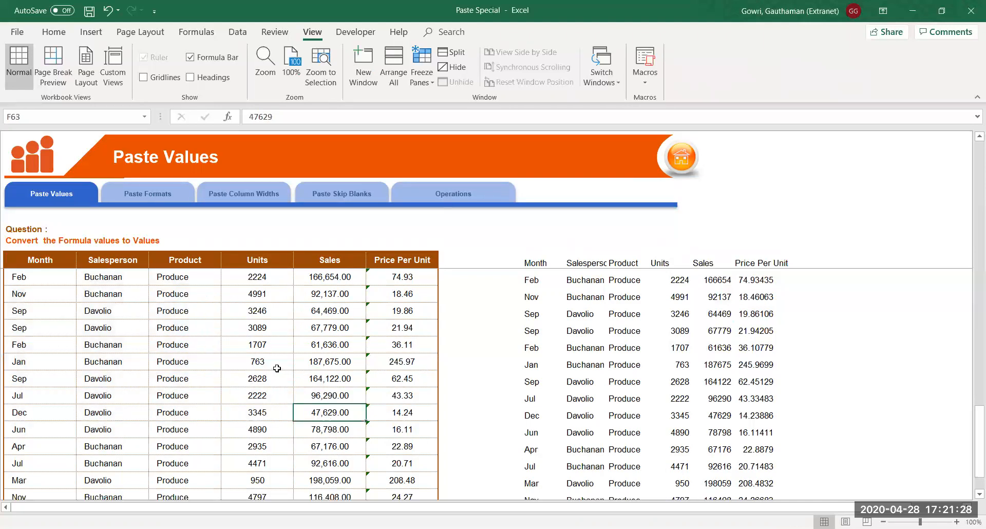
{"action": "left_click", "coordinate": [325, 349]}
{"action": "left_click", "coordinate": [325, 263]}
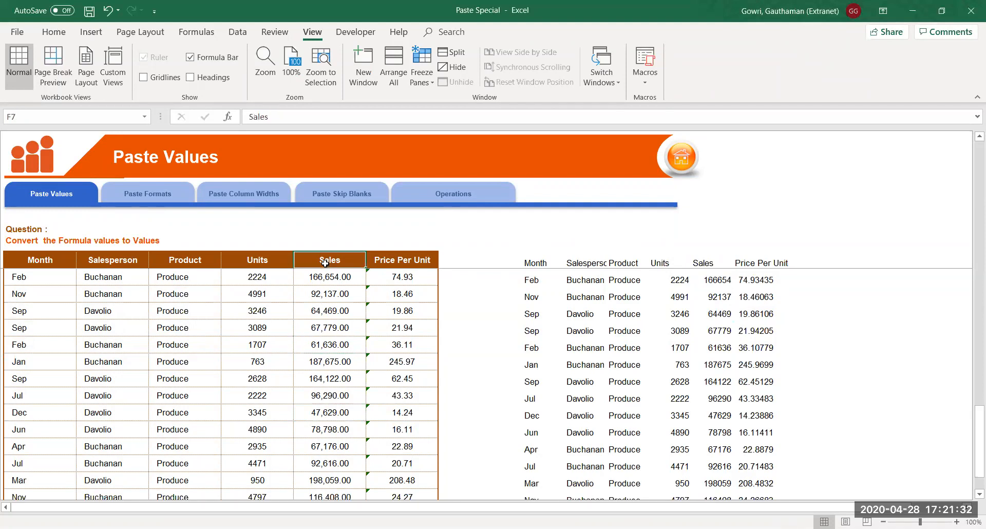
{"action": "left_click", "coordinate": [259, 259]}
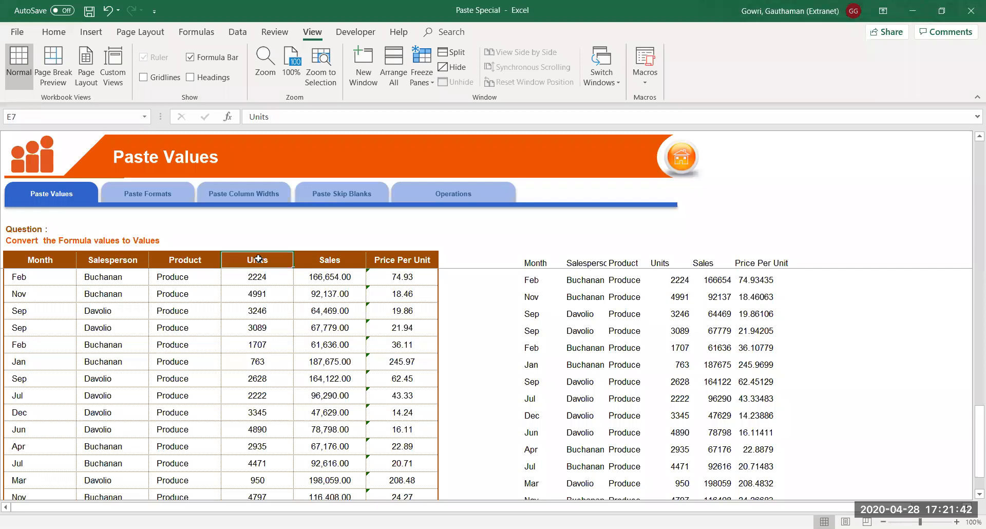
Check the underlying Sales values 166654, 64469, 61636 and 67779, then return to the Month column top
{"action": "left_click", "coordinate": [327, 280]}
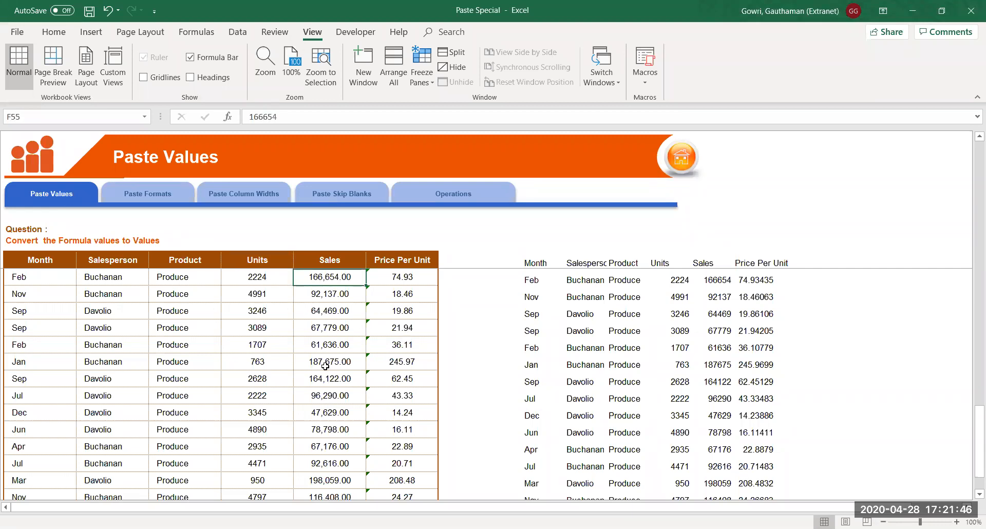
{"action": "left_click", "coordinate": [339, 306]}
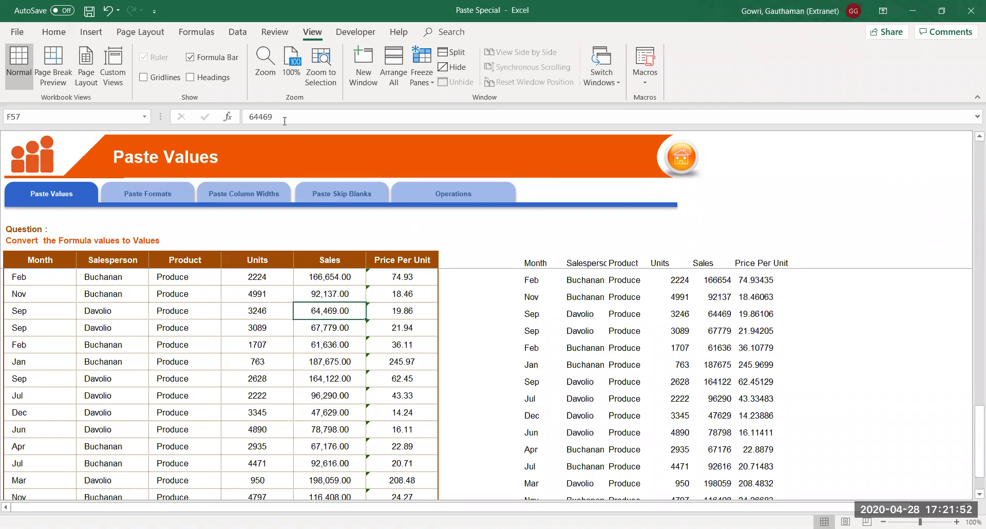
{"action": "left_click", "coordinate": [328, 343]}
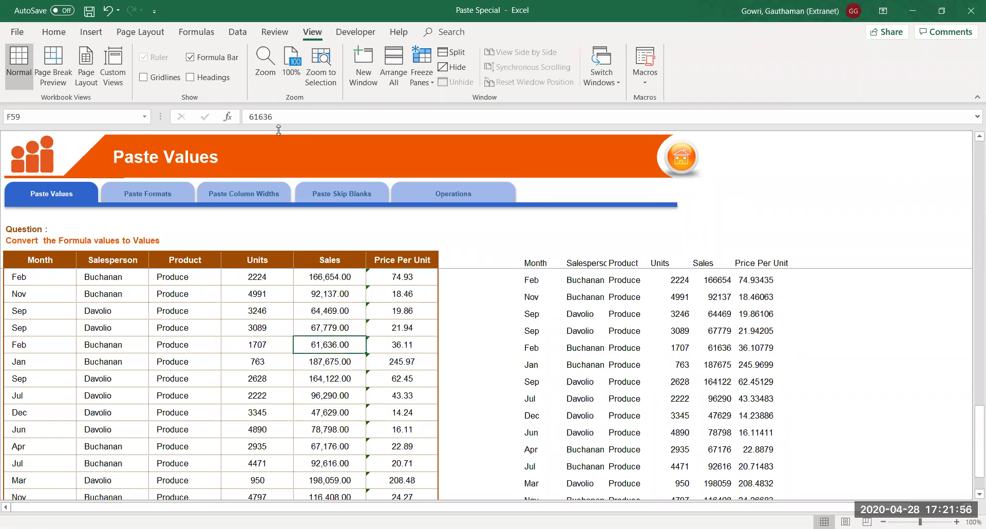
{"action": "left_click", "coordinate": [343, 281]}
{"action": "left_click", "coordinate": [340, 326]}
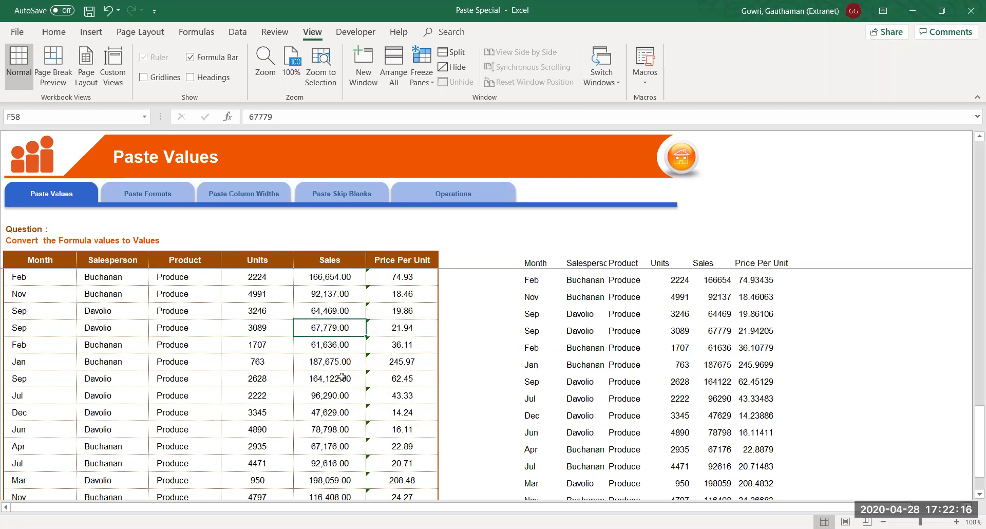
{"action": "left_click", "coordinate": [35, 269]}
{"action": "key", "text": "Up"}
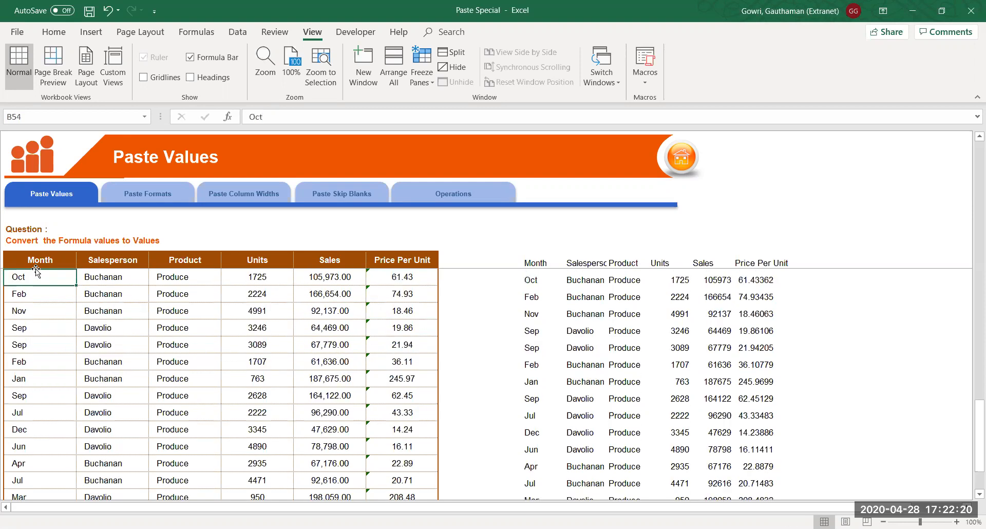
Select the whole sales table from B7 with Ctrl+Shift+arrows and copy it
{"action": "left_click", "coordinate": [45, 256]}
{"action": "scroll", "coordinate": [45, 257], "scroll_direction": "up", "scroll_amount": 15}
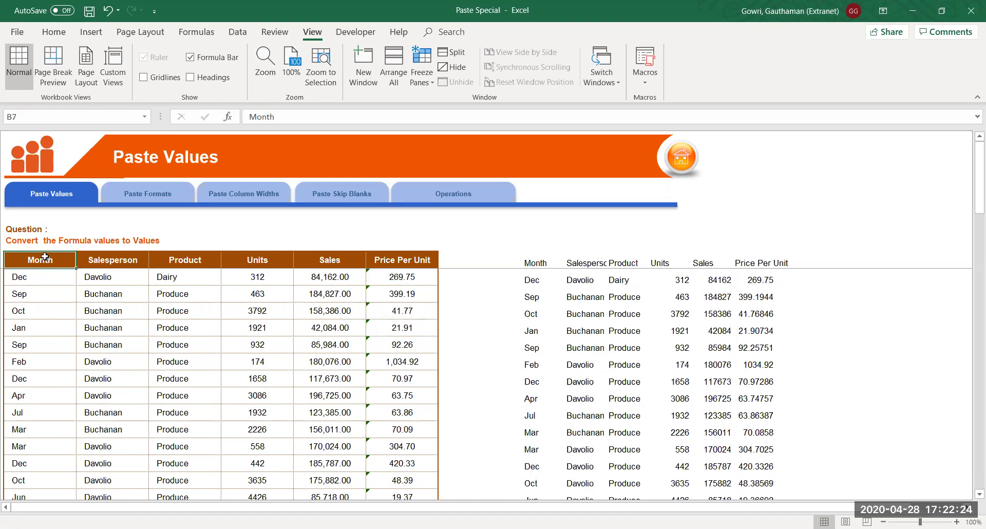
{"action": "key", "text": "ctrl+shift+Right"}
{"action": "key", "text": "ctrl+shift+Down"}
{"action": "key", "text": "ctrl+c"}
Paste the table at Q7 as Formulas only, right of the plain-values copy
{"action": "key", "text": "Right"}
{"action": "key", "text": "Right"}
{"action": "key", "text": "Right"}
{"action": "key", "text": "Right"}
{"action": "key", "text": "Right"}
{"action": "key", "text": "Right"}
{"action": "key", "text": "Right"}
{"action": "key", "text": "Right"}
{"action": "key", "text": "Right"}
{"action": "key", "text": "Right"}
{"action": "key", "text": "Right"}
{"action": "key", "text": "Right"}
{"action": "key", "text": "Right"}
{"action": "key", "text": "Right"}
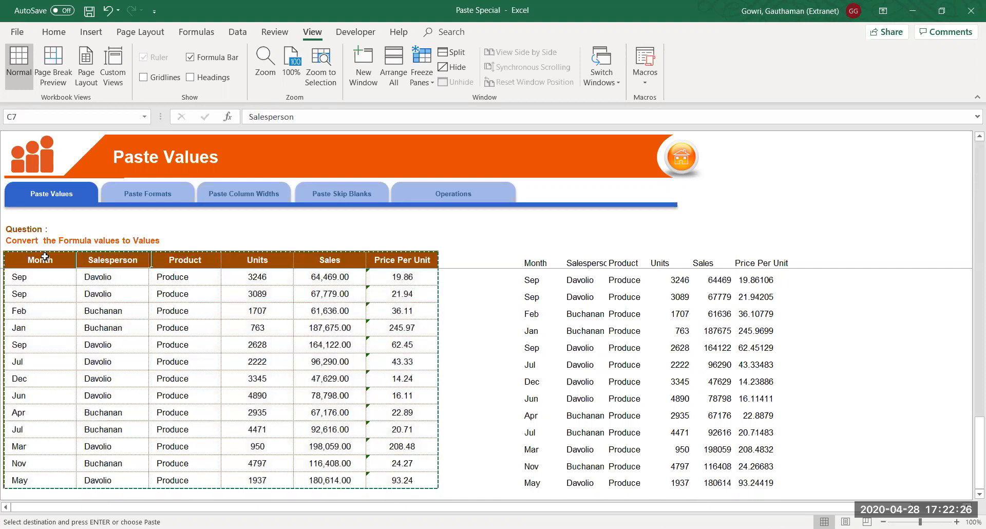
{"action": "key", "text": "Right"}
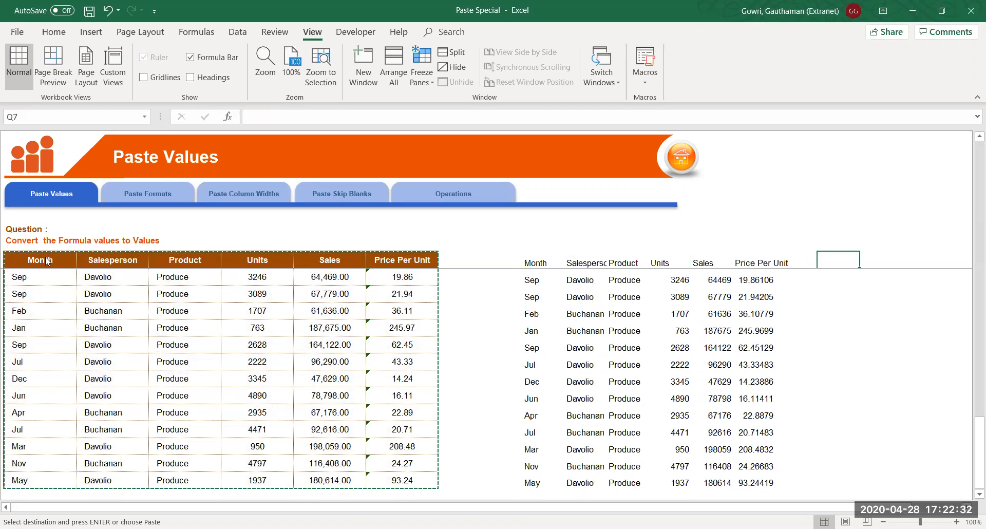
{"action": "key", "text": "ctrl+alt+v"}
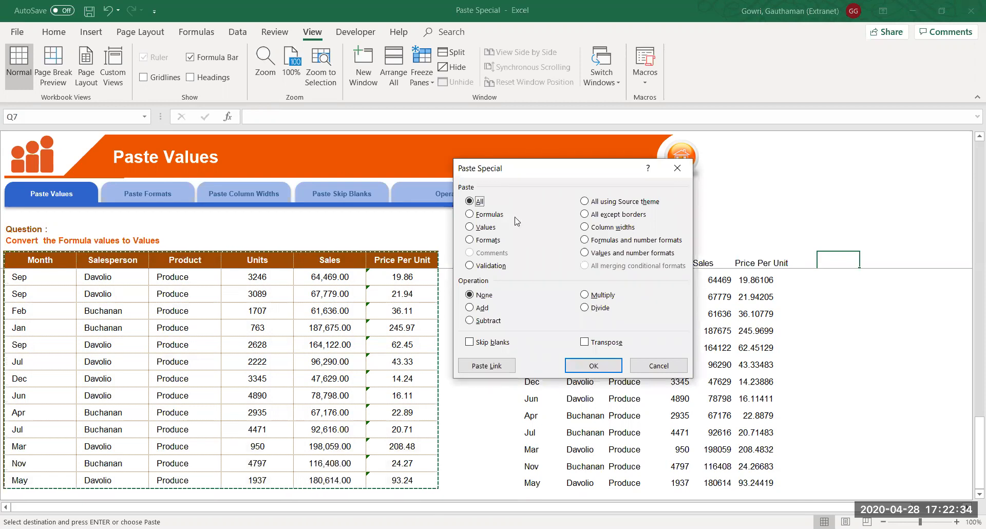
{"action": "left_click", "coordinate": [487, 216]}
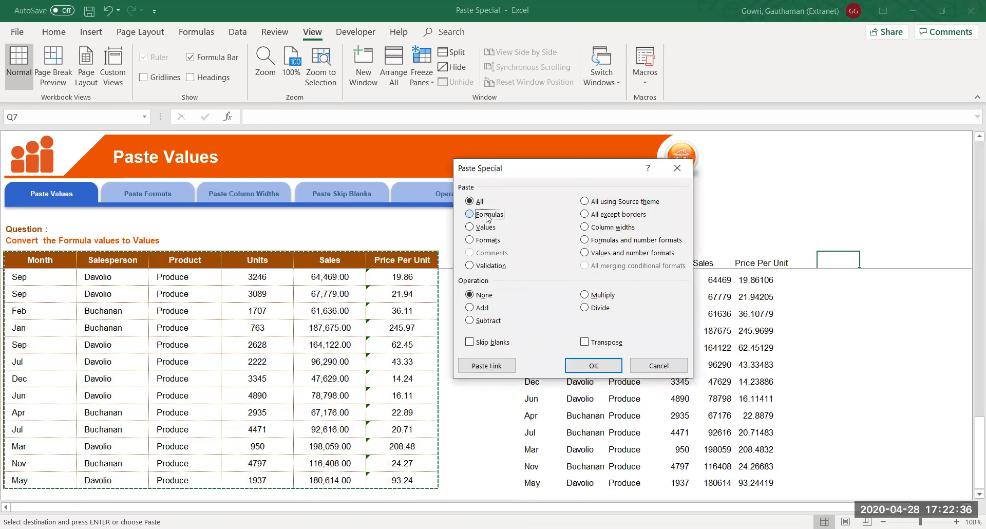
{"action": "left_click", "coordinate": [598, 366]}
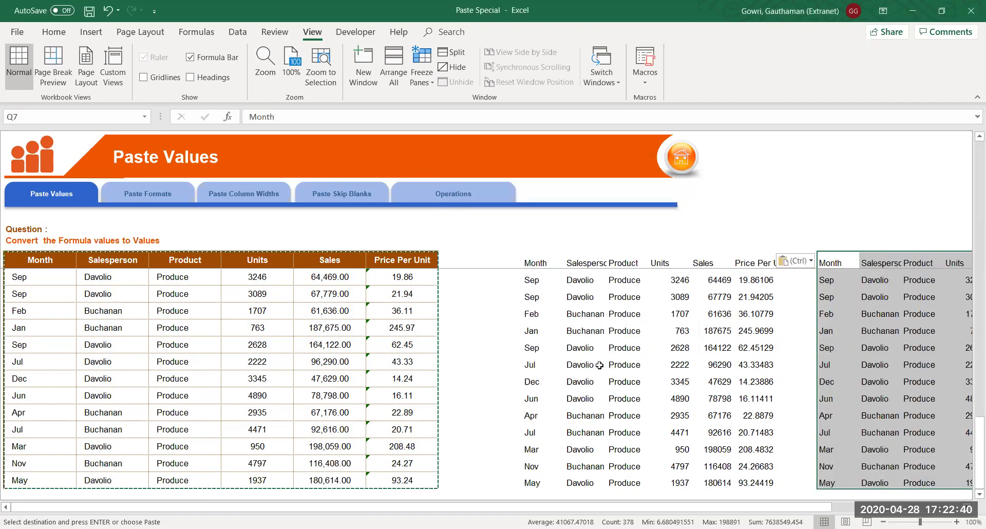
{"action": "key", "text": "Right"}
{"action": "key", "text": "Right"}
{"action": "key", "text": "Right"}
{"action": "key", "text": "Right"}
{"action": "key", "text": "Right"}
{"action": "key", "text": "Right"}
{"action": "key", "text": "Right"}
{"action": "key", "text": "Right"}
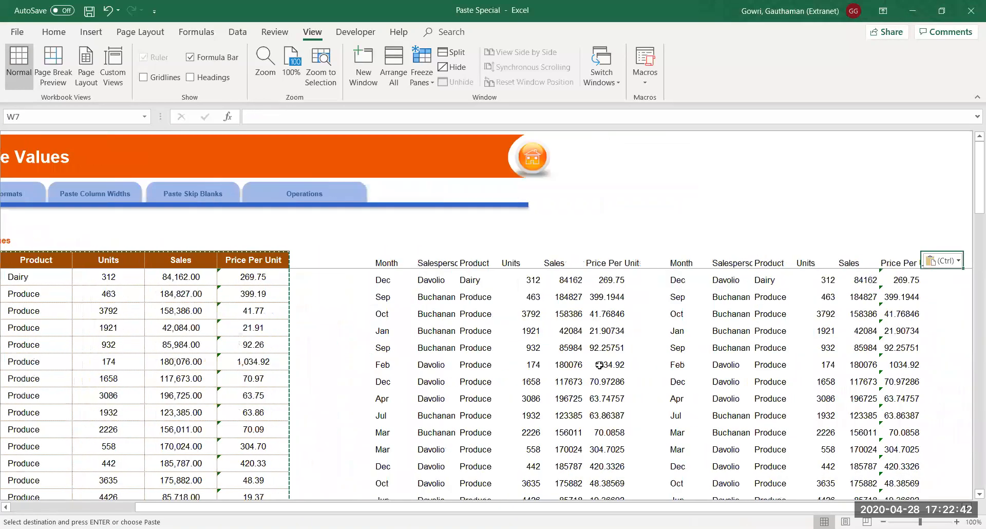
Compare Price Per Unit cells in both copies: plain value in the first, formula in the second
{"action": "double_click", "coordinate": [758, 279]}
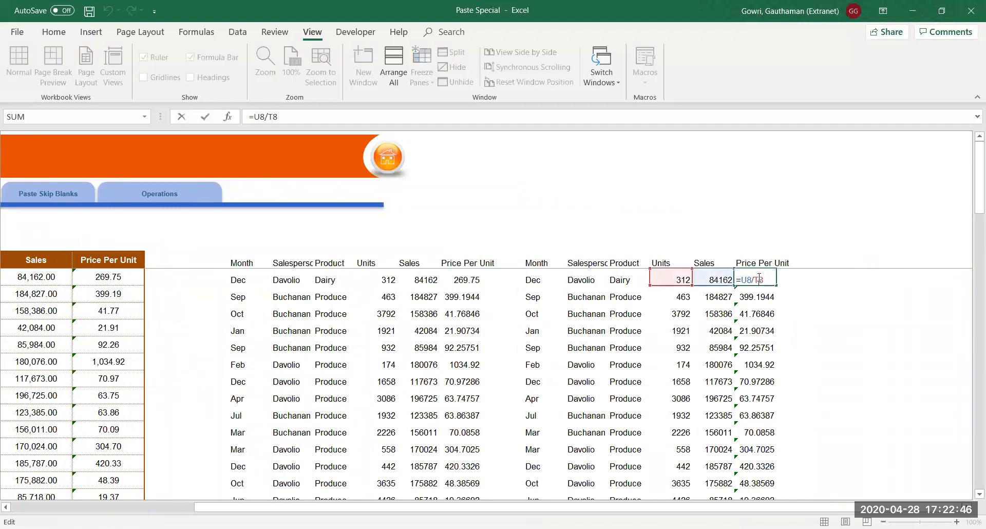
{"action": "key", "text": "Return"}
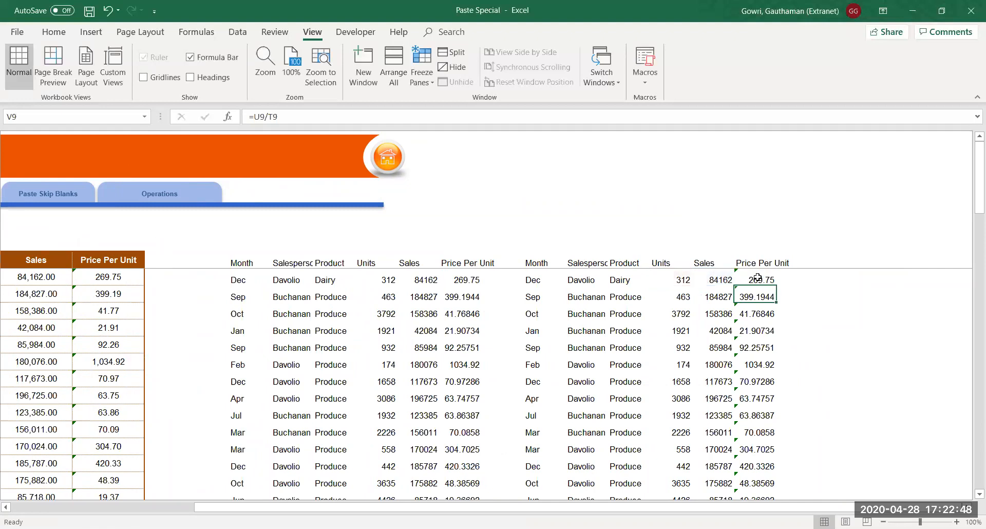
{"action": "double_click", "coordinate": [464, 280]}
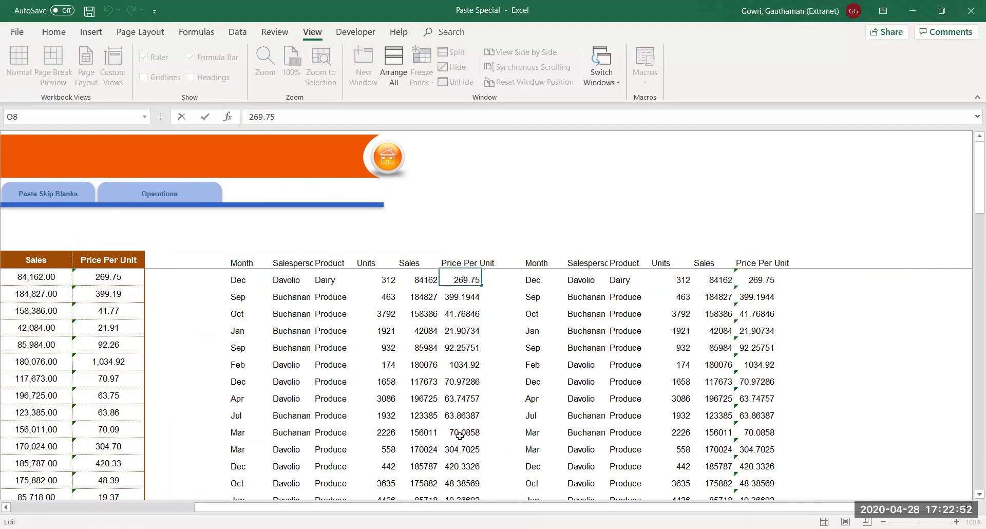
{"action": "key", "text": "Return"}
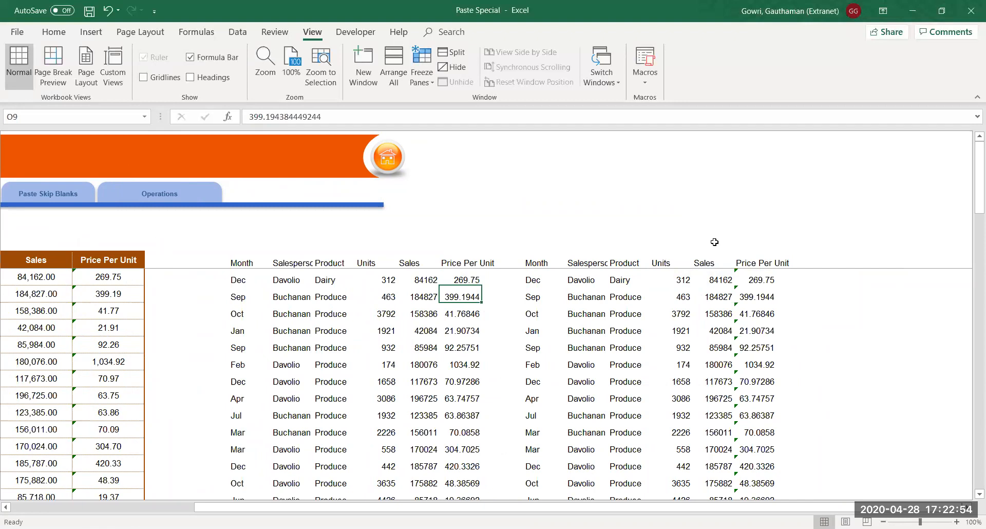
{"action": "double_click", "coordinate": [770, 281]}
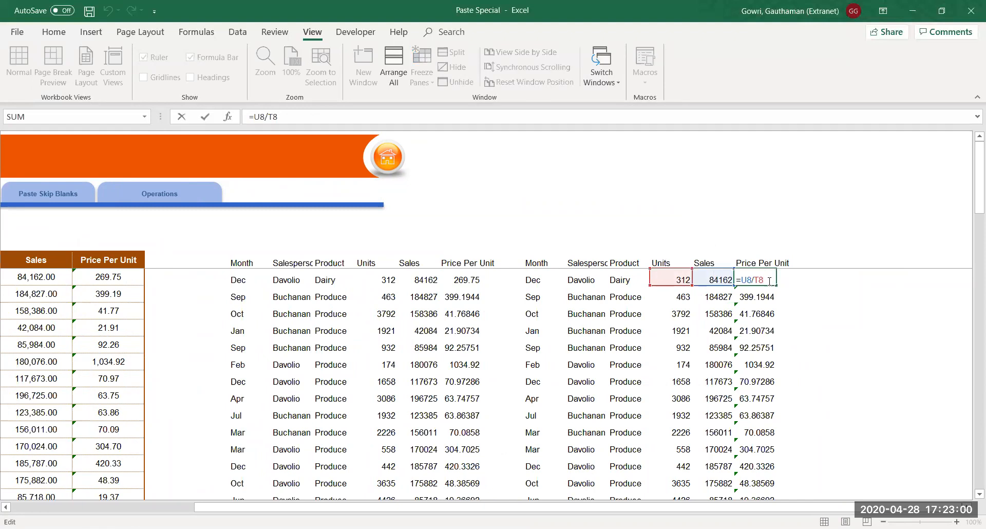
{"action": "key", "text": "Return"}
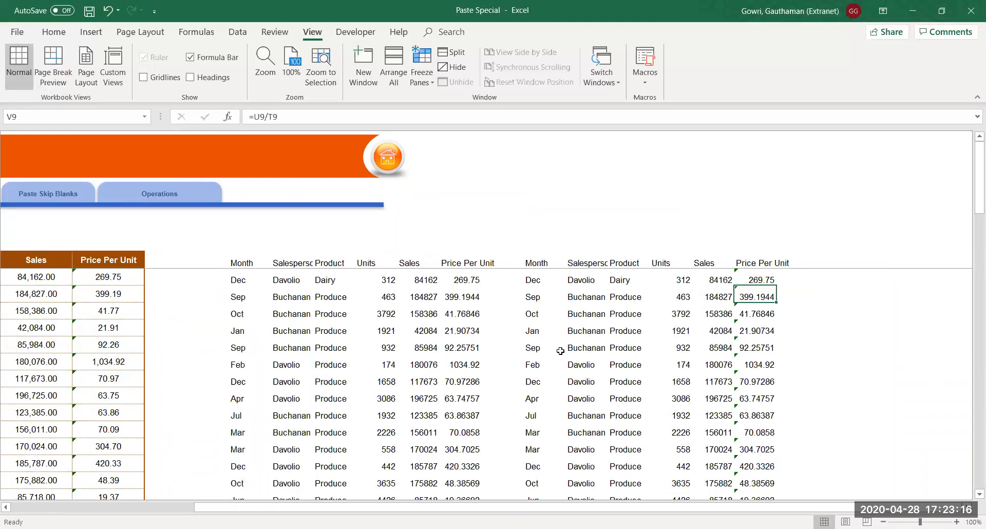
Step through the formulas copy's first row from Month Dec across to Sales
{"action": "left_click", "coordinate": [759, 280]}
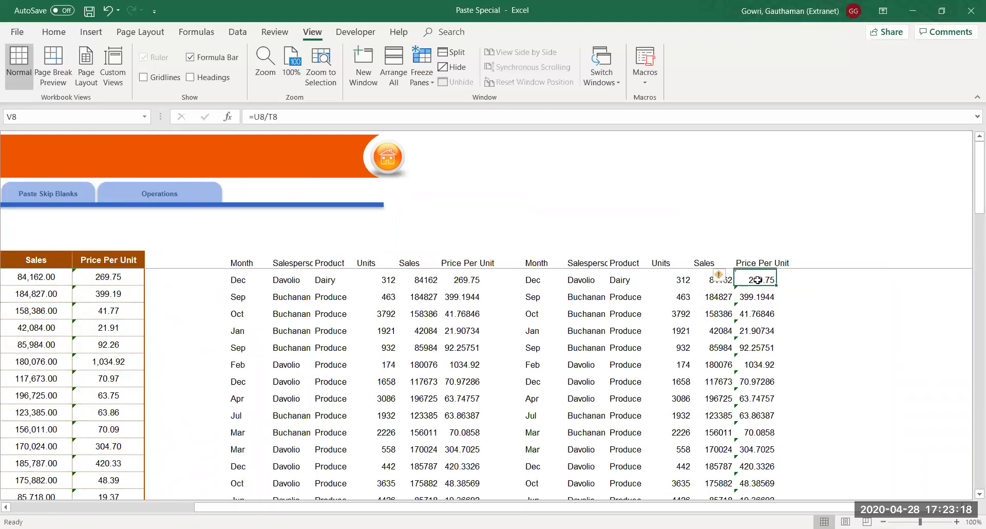
{"action": "left_click", "coordinate": [523, 282]}
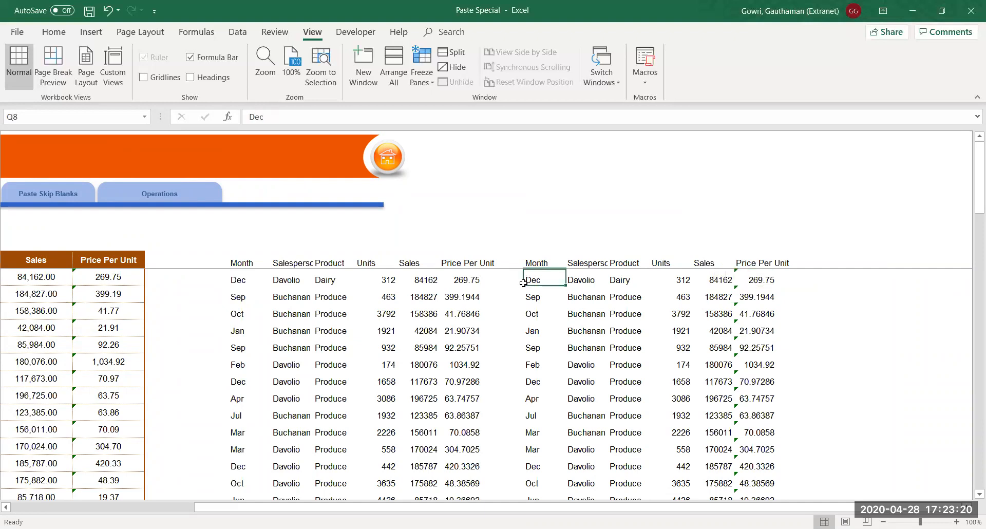
{"action": "left_click", "coordinate": [597, 282]}
{"action": "left_click", "coordinate": [612, 282]}
{"action": "left_click", "coordinate": [665, 280]}
{"action": "left_click", "coordinate": [705, 276]}
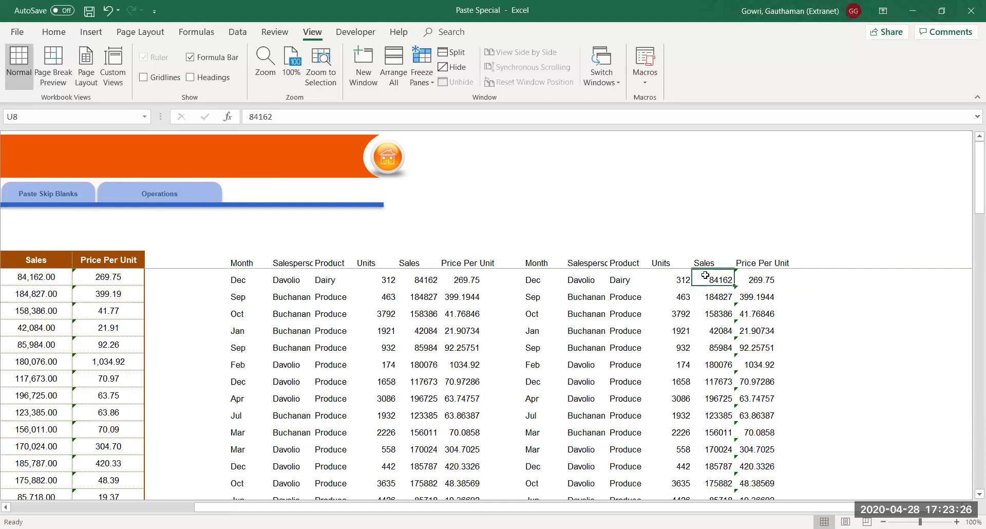
Select the entire original sales table with Ctrl+A and copy it again
{"action": "left_click", "coordinate": [87, 260]}
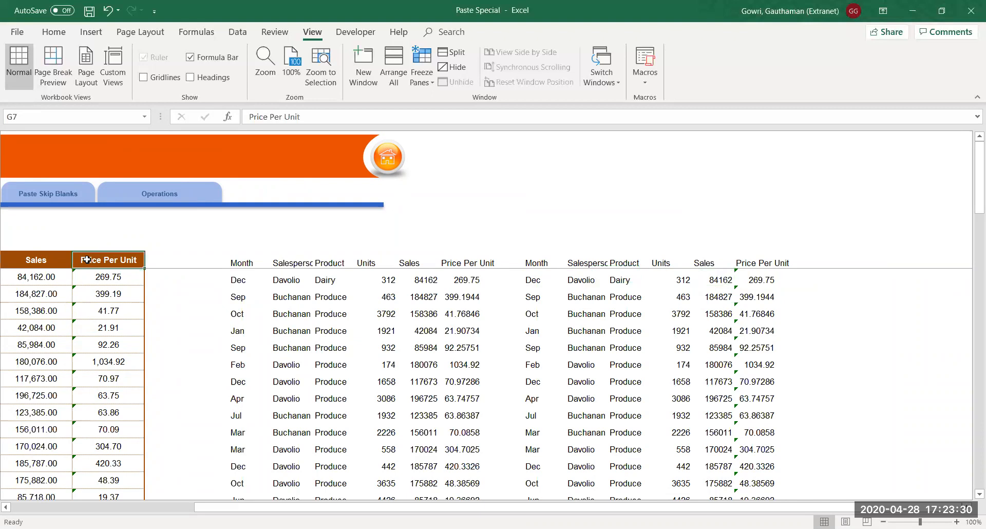
{"action": "key", "text": "ctrl+Left"}
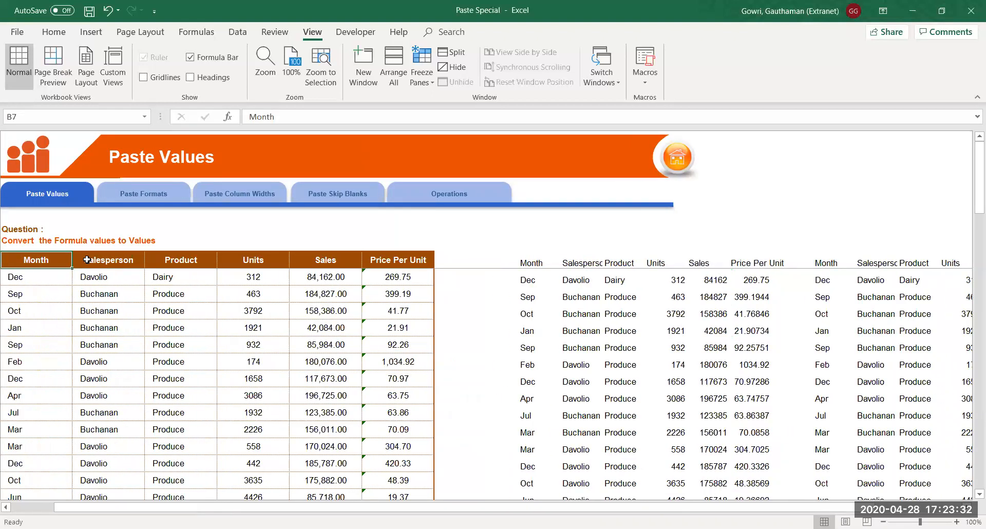
{"action": "key", "text": "ctrl+a"}
{"action": "key", "text": "ctrl+c"}
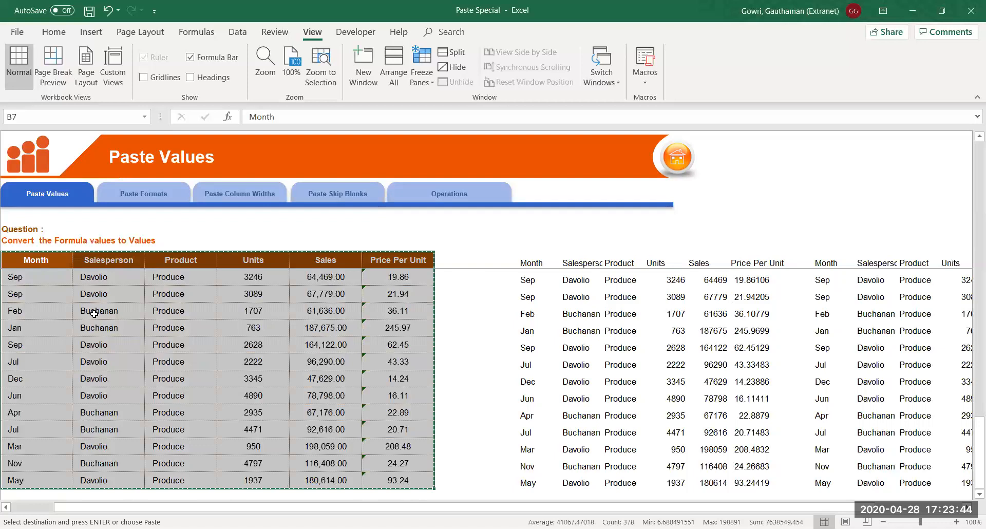
Paste only the table's Formats at X7, creating an empty block with brown header and borders
{"action": "key", "text": "Right"}
{"action": "key", "text": "Right"}
{"action": "key", "text": "Right"}
{"action": "key", "text": "Right"}
{"action": "key", "text": "Right"}
{"action": "key", "text": "Right"}
{"action": "key", "text": "Right"}
{"action": "key", "text": "Right"}
{"action": "key", "text": "Right"}
{"action": "key", "text": "Right"}
{"action": "key", "text": "Right"}
{"action": "key", "text": "Right"}
{"action": "key", "text": "Right"}
{"action": "key", "text": "Right"}
{"action": "key", "text": "Right"}
{"action": "key", "text": "Right"}
{"action": "key", "text": "Right"}
{"action": "key", "text": "Right"}
{"action": "key", "text": "Right"}
{"action": "key", "text": "Right"}
{"action": "key", "text": "Right"}
{"action": "key", "text": "Right"}
{"action": "key", "text": "Right"}
{"action": "key", "text": "Right"}
{"action": "key", "text": "Right"}
{"action": "key", "text": "Right"}
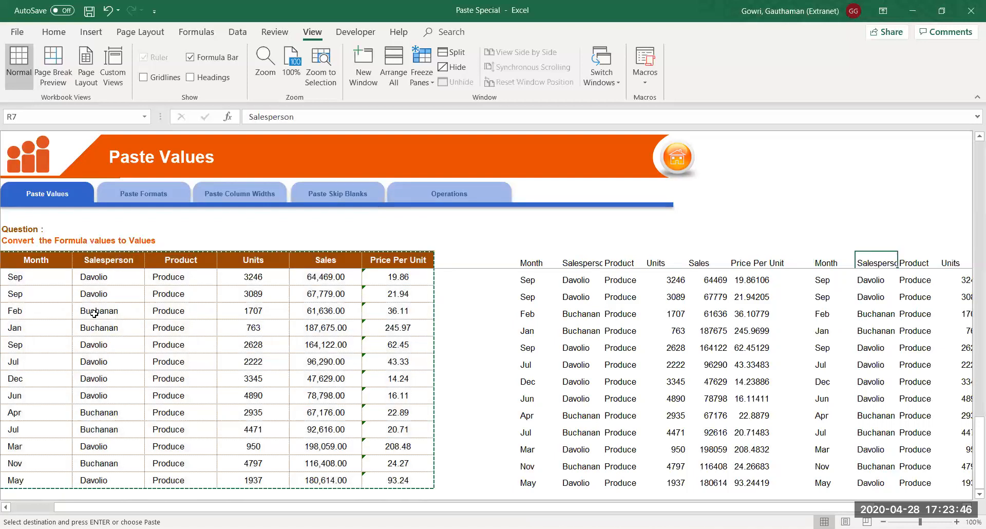
{"action": "key", "text": "Left"}
{"action": "key", "text": "Left"}
{"action": "key", "text": "Left"}
{"action": "key", "text": "Left"}
{"action": "key", "text": "Left"}
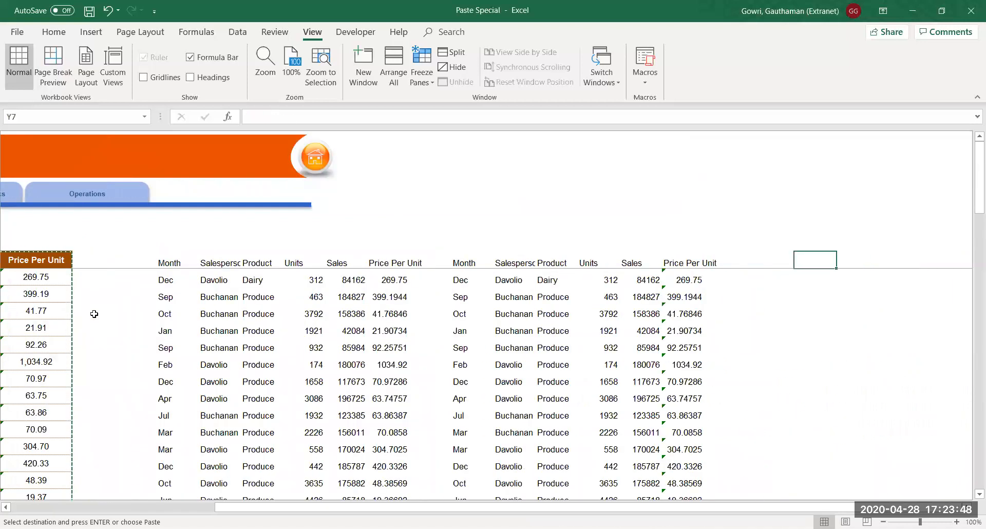
{"action": "key", "text": "Right"}
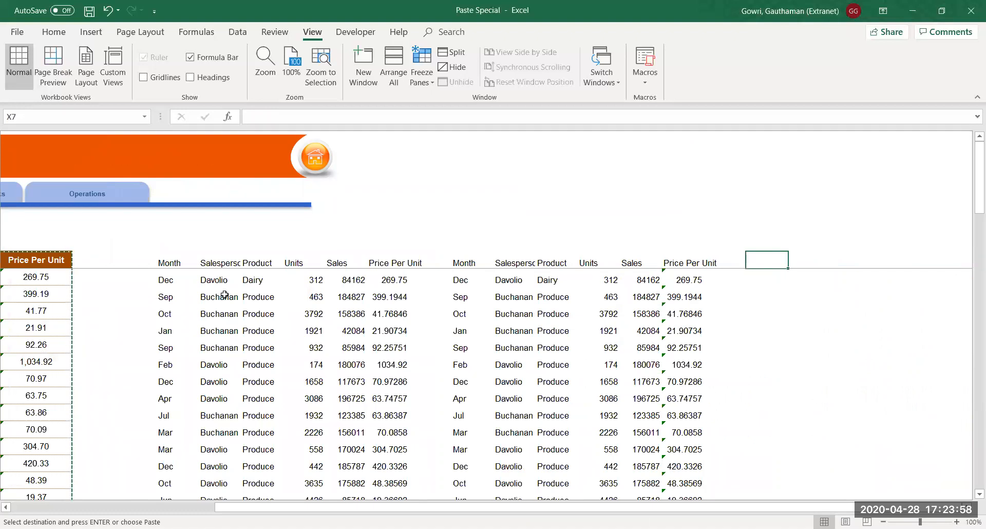
{"action": "key", "text": "alt"}
{"action": "key", "text": "e"}
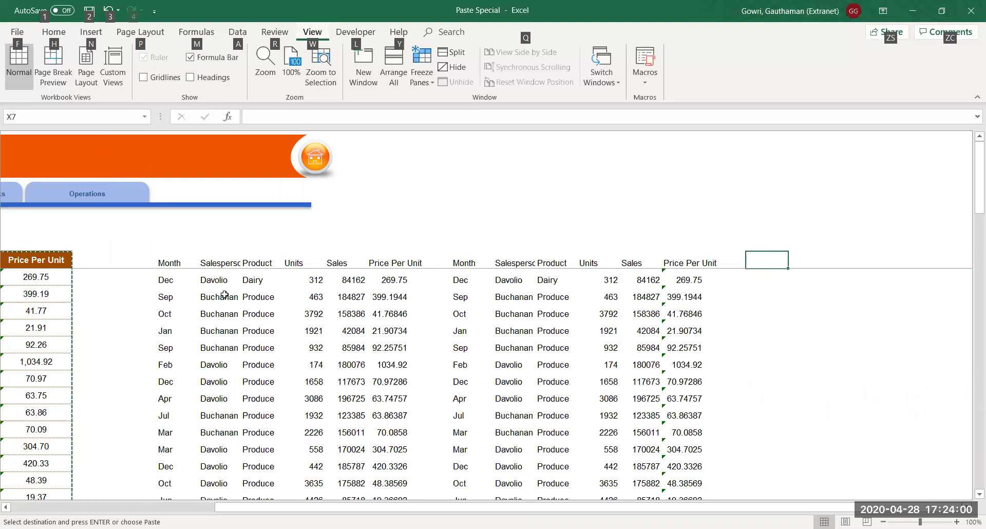
{"action": "key", "text": "s"}
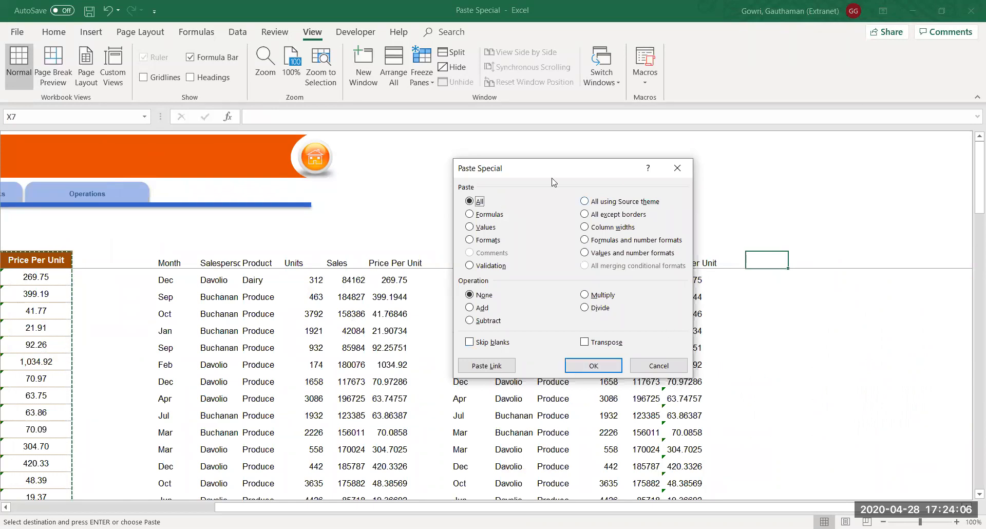
{"action": "left_click", "coordinate": [483, 241]}
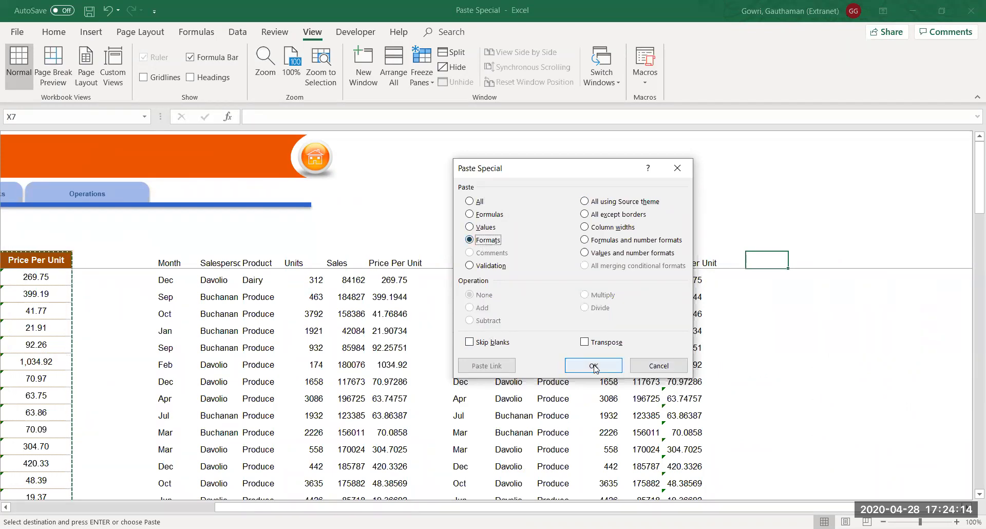
{"action": "key", "text": "Return"}
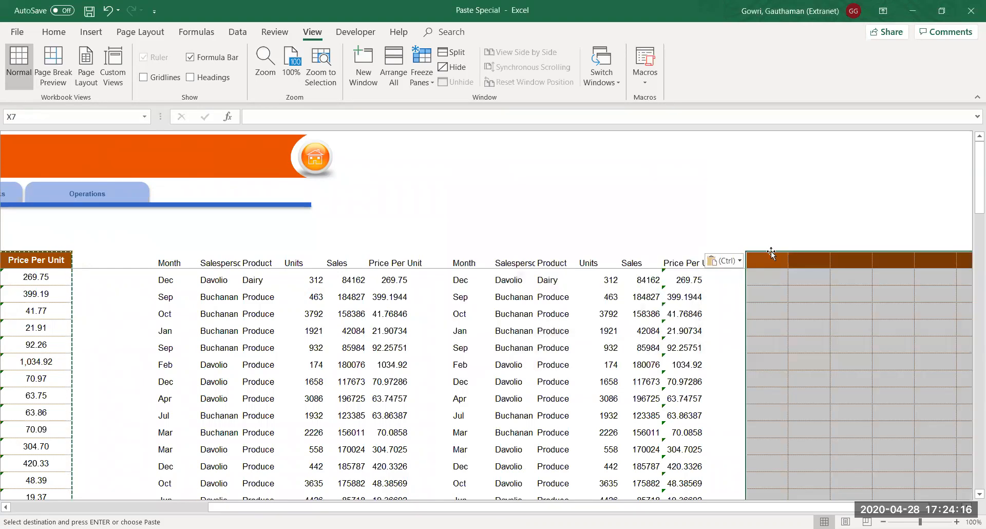
{"action": "key", "text": "Right"}
{"action": "key", "text": "Right"}
{"action": "key", "text": "Right"}
{"action": "key", "text": "Right"}
{"action": "key", "text": "Right"}
{"action": "key", "text": "Right"}
{"action": "key", "text": "Right"}
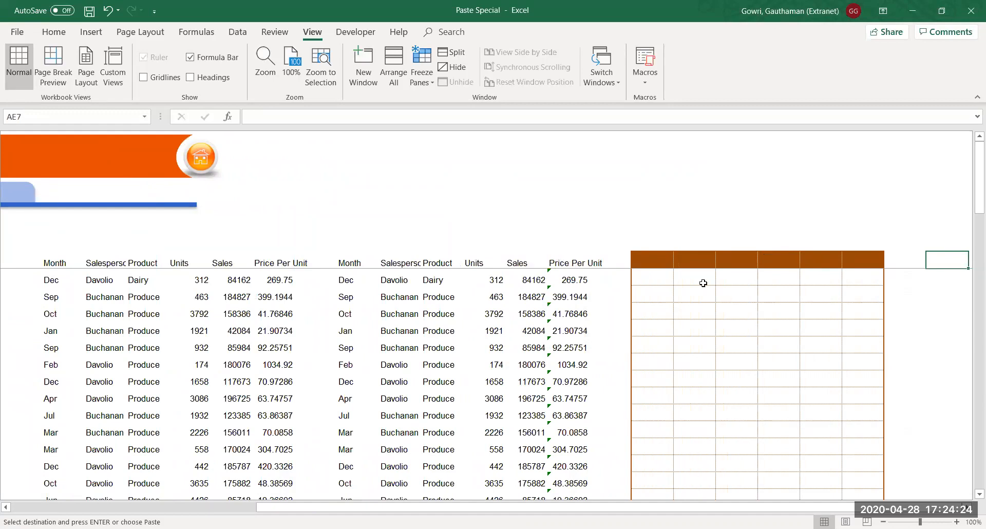
Check the formatted empty block, then go to AE7 and bring up Paste Special with Ctrl+Alt+V
{"action": "left_click", "coordinate": [640, 266]}
{"action": "left_click", "coordinate": [646, 275]}
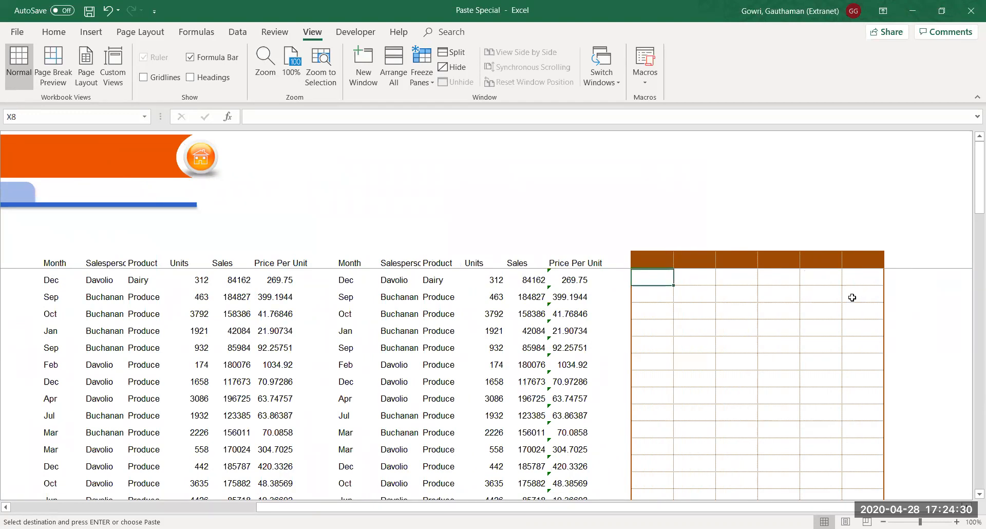
{"action": "key", "text": "Right"}
{"action": "key", "text": "Right"}
{"action": "key", "text": "Right"}
{"action": "key", "text": "Right"}
{"action": "key", "text": "Right"}
{"action": "key", "text": "Right"}
{"action": "key", "text": "Right"}
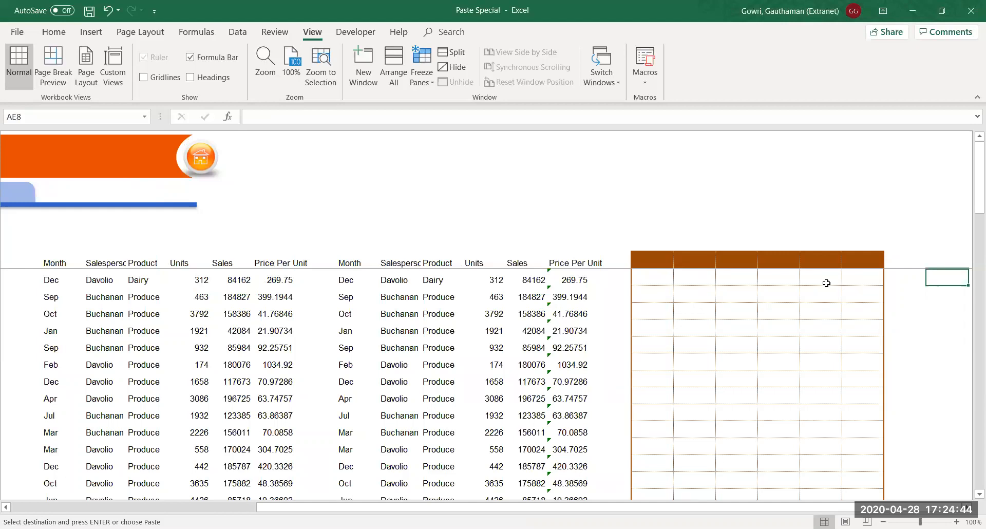
{"action": "key", "text": "Up"}
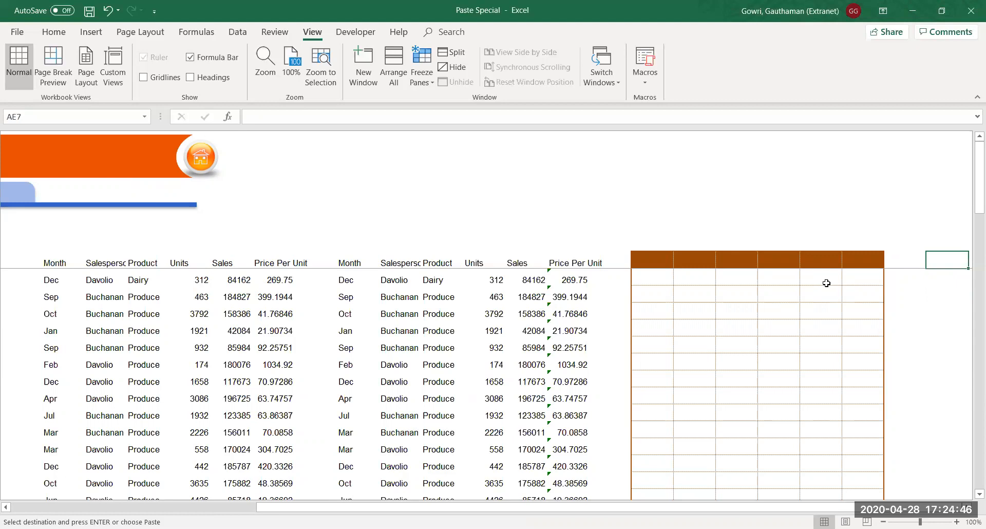
{"action": "key", "text": "ctrl+alt+v"}
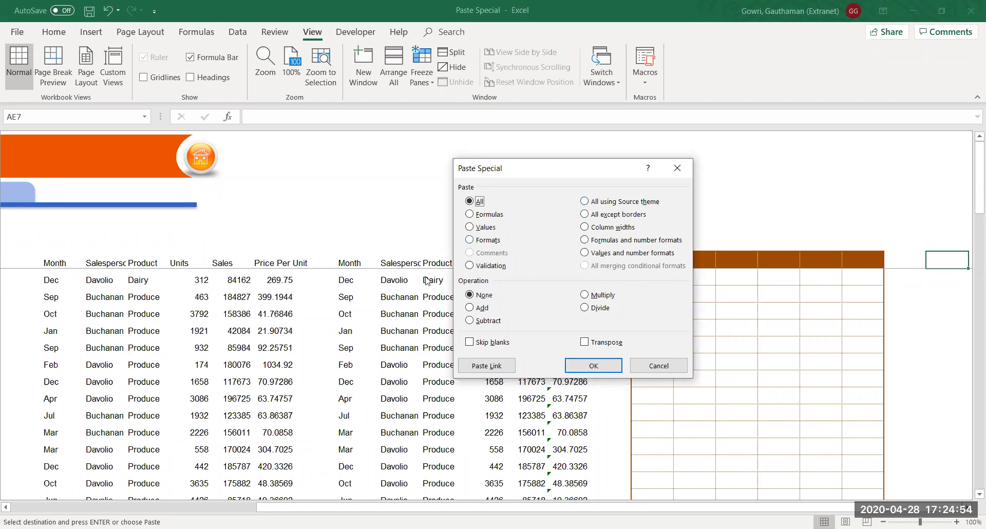
Paste the table at AE7 using All except borders, keeping the brown header and number formats
{"action": "left_click", "coordinate": [596, 216]}
{"action": "left_click", "coordinate": [607, 368]}
{"action": "key", "text": "Right"}
{"action": "key", "text": "Right"}
{"action": "key", "text": "Right"}
{"action": "key", "text": "Right"}
{"action": "key", "text": "Right"}
{"action": "key", "text": "Right"}
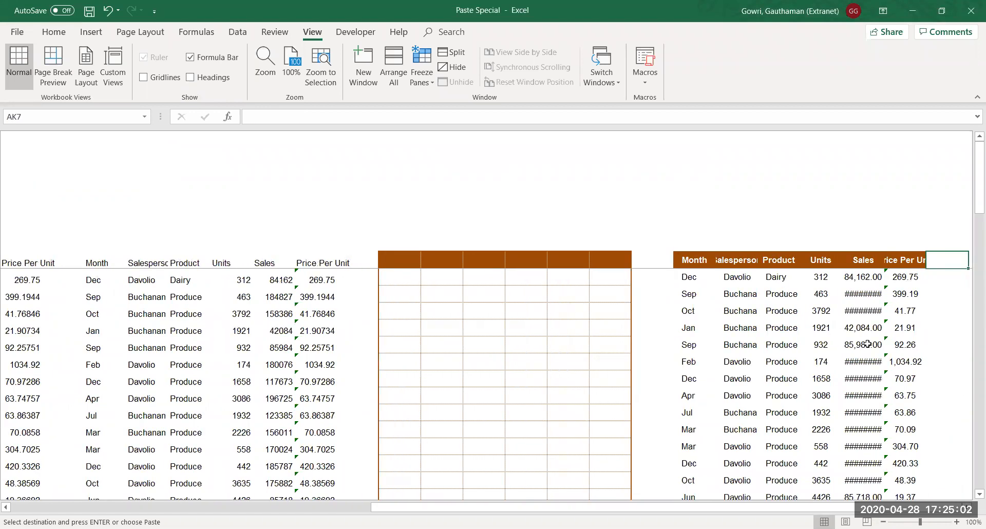
{"action": "key", "text": "Right"}
{"action": "key", "text": "Right"}
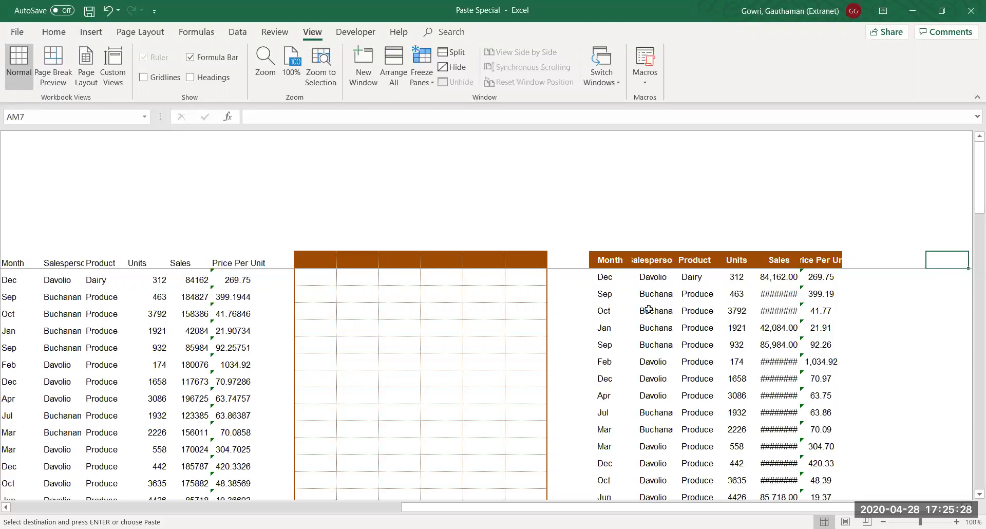
{"action": "left_click", "coordinate": [602, 260]}
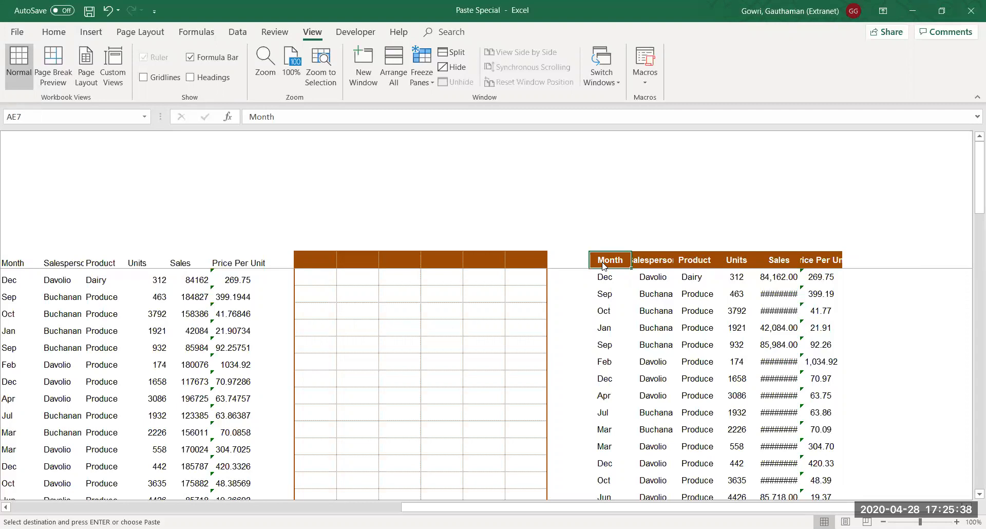
Apply the original's Column widths to the borderless copy at AE7 via Paste Special
{"action": "key", "text": "ctrl+alt+v"}
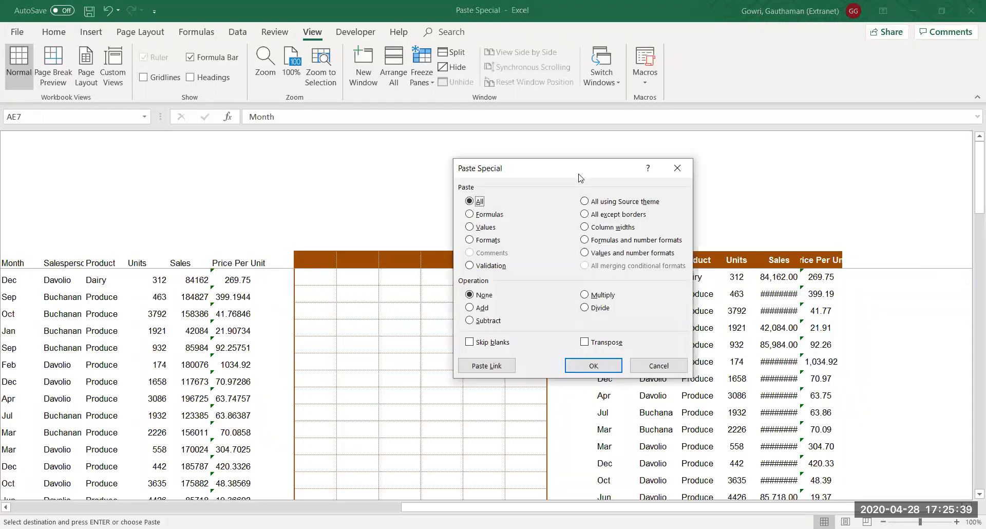
{"action": "left_click", "coordinate": [608, 229]}
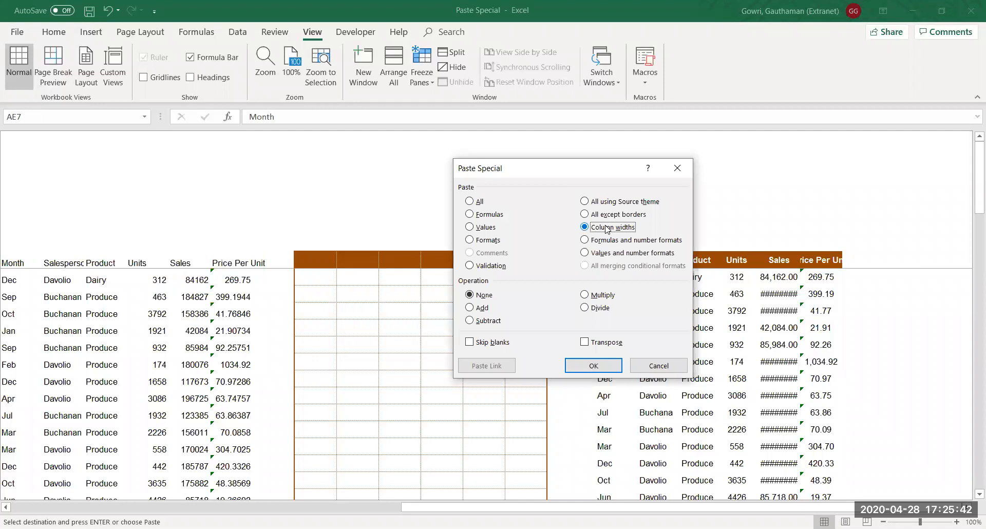
{"action": "left_click", "coordinate": [596, 366]}
{"action": "left_click", "coordinate": [760, 315]}
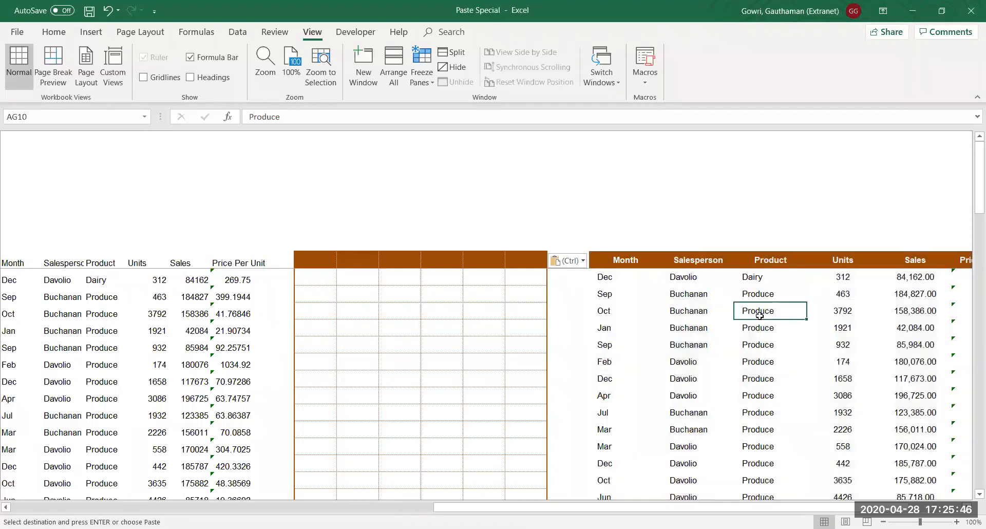
Move across the sheet and check the widened copy's Month, Salesperson and Product headers
{"action": "key", "text": "Left"}
{"action": "key", "text": "Left"}
{"action": "key", "text": "Left"}
{"action": "key", "text": "Left"}
{"action": "key", "text": "Left"}
{"action": "key", "text": "Left"}
{"action": "key", "text": "Left"}
{"action": "key", "text": "Left"}
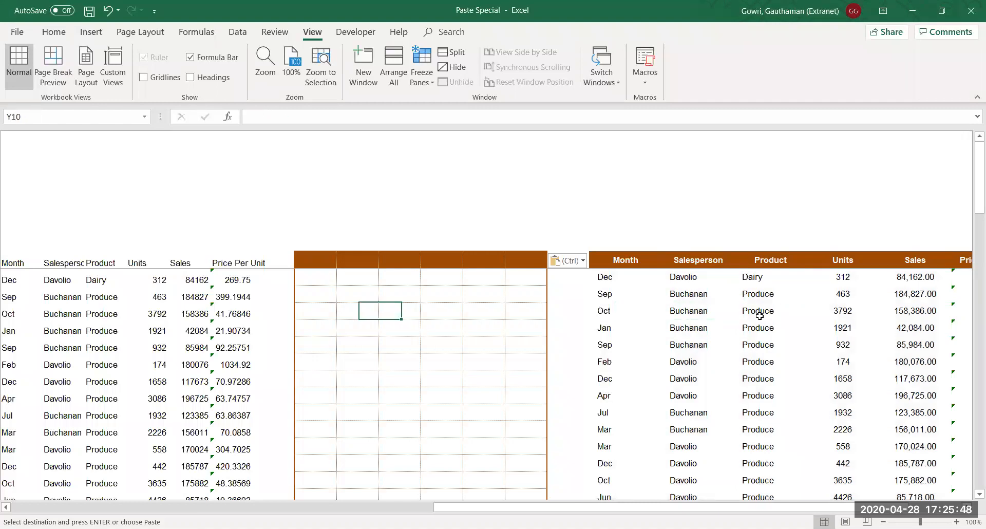
{"action": "key", "text": "Left"}
{"action": "key", "text": "Left"}
{"action": "key", "text": "Left"}
{"action": "key", "text": "Left"}
{"action": "key", "text": "Left"}
{"action": "key", "text": "Left"}
{"action": "key", "text": "Left"}
{"action": "key", "text": "Left"}
{"action": "key", "text": "Left"}
{"action": "key", "text": "Left"}
{"action": "key", "text": "Left"}
{"action": "key", "text": "Left"}
{"action": "key", "text": "Left"}
{"action": "key", "text": "Left"}
{"action": "key", "text": "Left"}
{"action": "key", "text": "Left"}
{"action": "key", "text": "Left"}
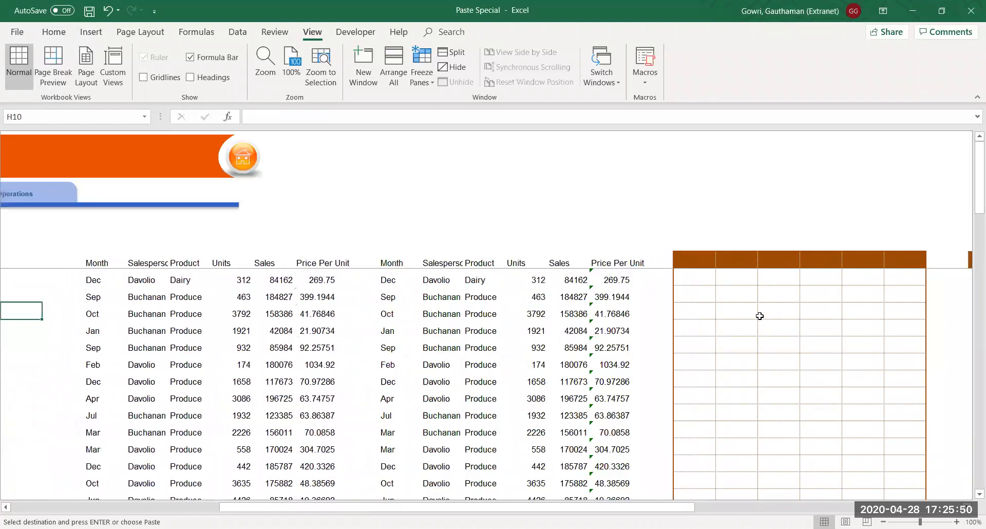
{"action": "key", "text": "Left"}
{"action": "key", "text": "Left"}
{"action": "key", "text": "Left"}
{"action": "key", "text": "Left"}
{"action": "key", "text": "Left"}
{"action": "key", "text": "Left"}
{"action": "key", "text": "Left"}
{"action": "key", "text": "Right"}
{"action": "key", "text": "Right"}
{"action": "key", "text": "Right"}
{"action": "key", "text": "Right"}
{"action": "key", "text": "Right"}
{"action": "key", "text": "Right"}
{"action": "key", "text": "Right"}
{"action": "key", "text": "Right"}
{"action": "key", "text": "Right"}
{"action": "key", "text": "Right"}
{"action": "key", "text": "Right"}
{"action": "key", "text": "Right"}
{"action": "key", "text": "Right"}
{"action": "key", "text": "Right"}
{"action": "key", "text": "Right"}
{"action": "key", "text": "Right"}
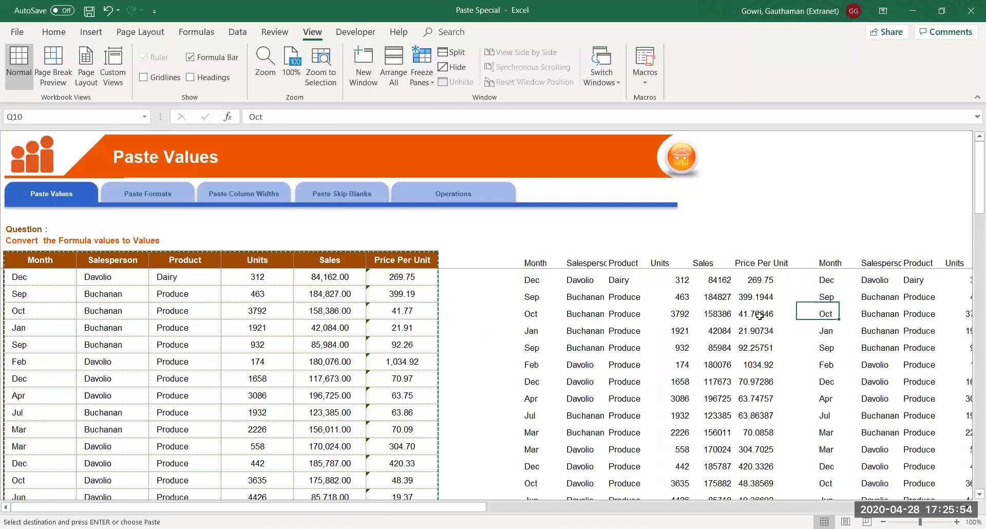
{"action": "key", "text": "Right"}
{"action": "key", "text": "Right"}
{"action": "key", "text": "Right"}
{"action": "key", "text": "Right"}
{"action": "key", "text": "Right"}
{"action": "key", "text": "Right"}
{"action": "key", "text": "Right"}
{"action": "key", "text": "Right"}
{"action": "key", "text": "Right"}
{"action": "key", "text": "Right"}
{"action": "key", "text": "Right"}
{"action": "key", "text": "Right"}
{"action": "key", "text": "Right"}
{"action": "key", "text": "Right"}
{"action": "key", "text": "Right"}
{"action": "key", "text": "Right"}
{"action": "key", "text": "Right"}
{"action": "key", "text": "Right"}
{"action": "key", "text": "Right"}
{"action": "key", "text": "Right"}
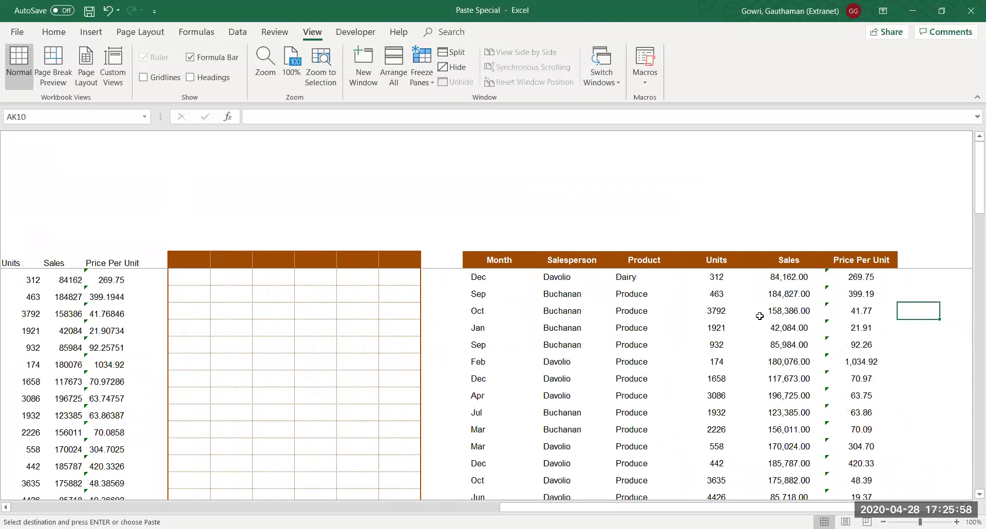
{"action": "key", "text": "Right"}
{"action": "key", "text": "Right"}
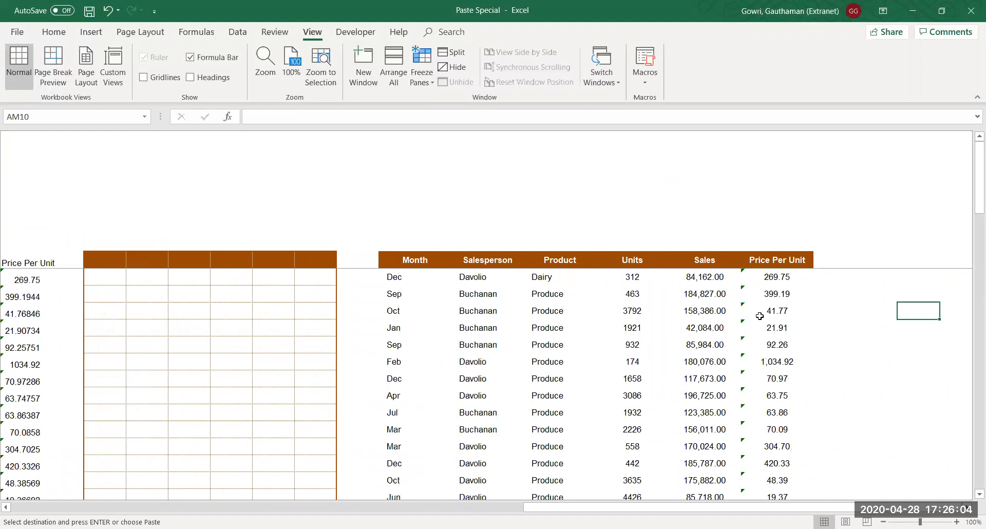
{"action": "left_click", "coordinate": [417, 263]}
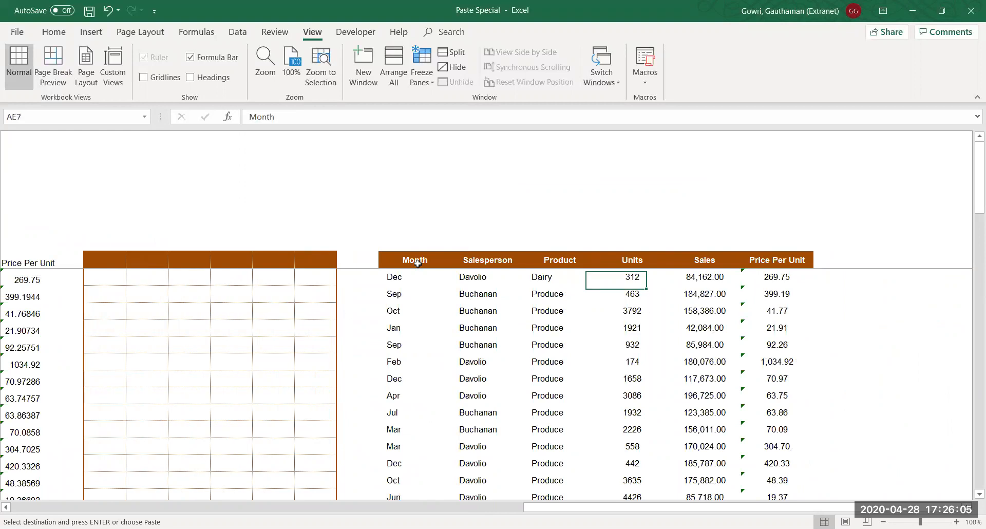
{"action": "left_click", "coordinate": [468, 265]}
{"action": "left_click", "coordinate": [568, 261]}
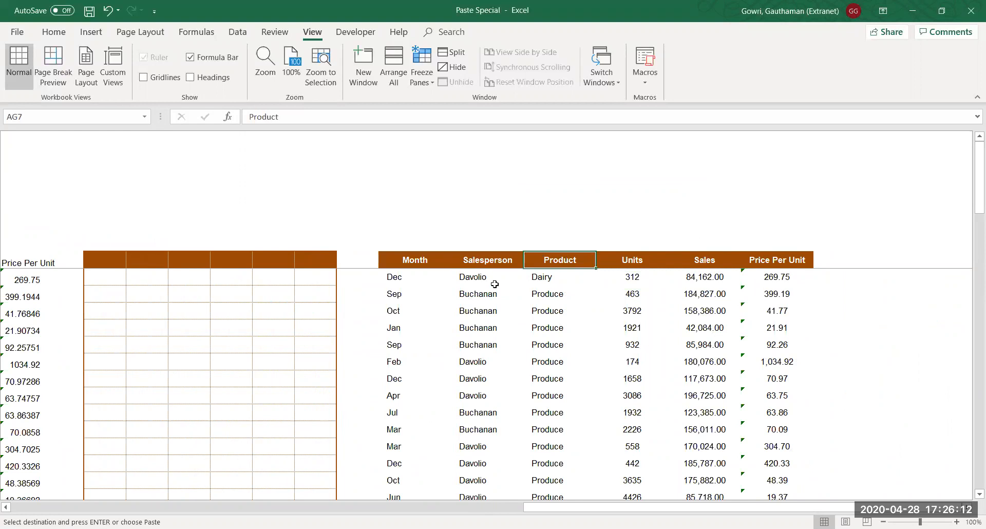
Choose empty cell AL7 as the next destination and bring up Paste Special
{"action": "left_click", "coordinate": [861, 266]}
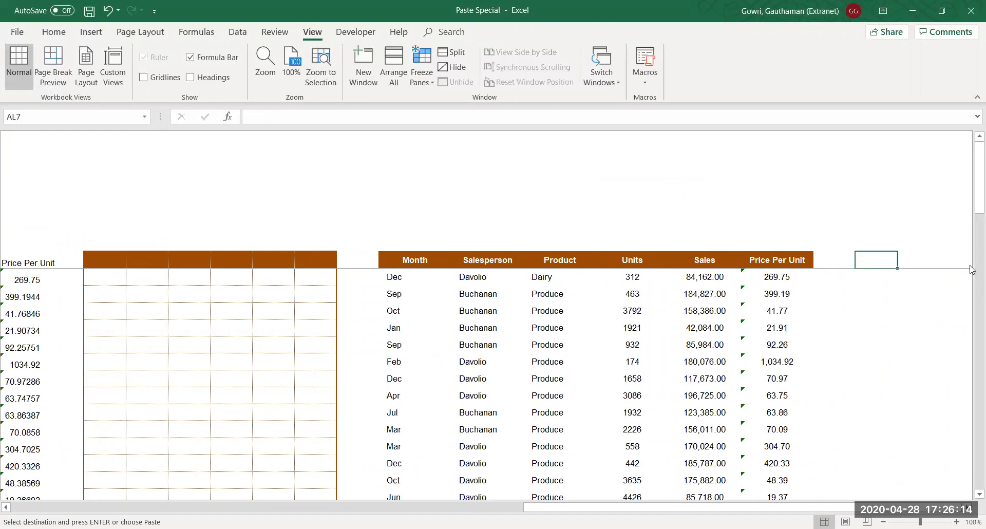
{"action": "key", "text": "Right"}
{"action": "key", "text": "Right"}
{"action": "key", "text": "Right"}
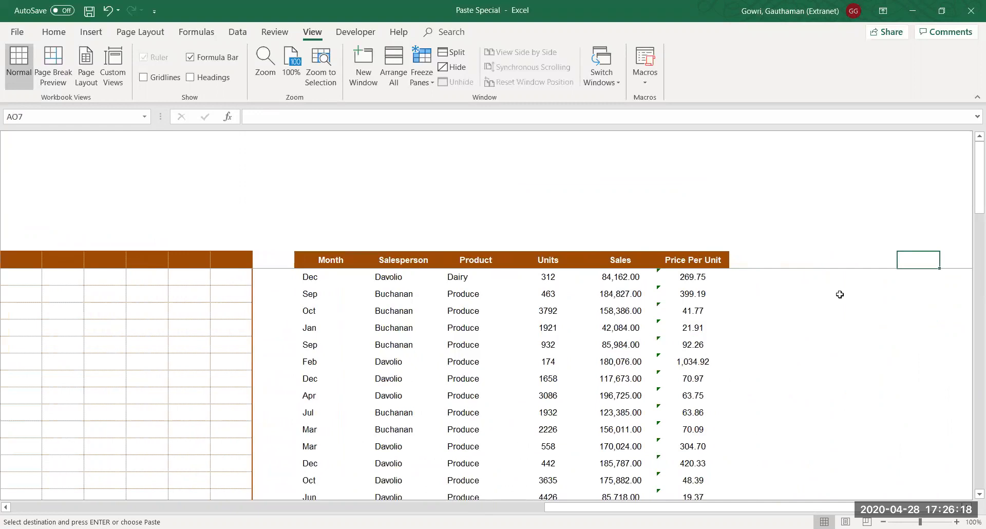
{"action": "key", "text": "Left"}
{"action": "key", "text": "Left"}
{"action": "key", "text": "Left"}
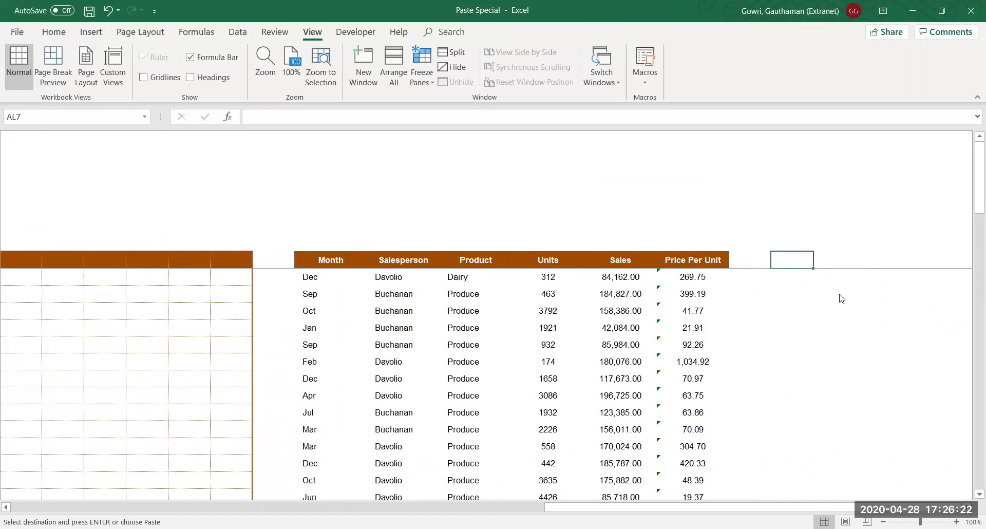
{"action": "key", "text": "ctrl+alt+v"}
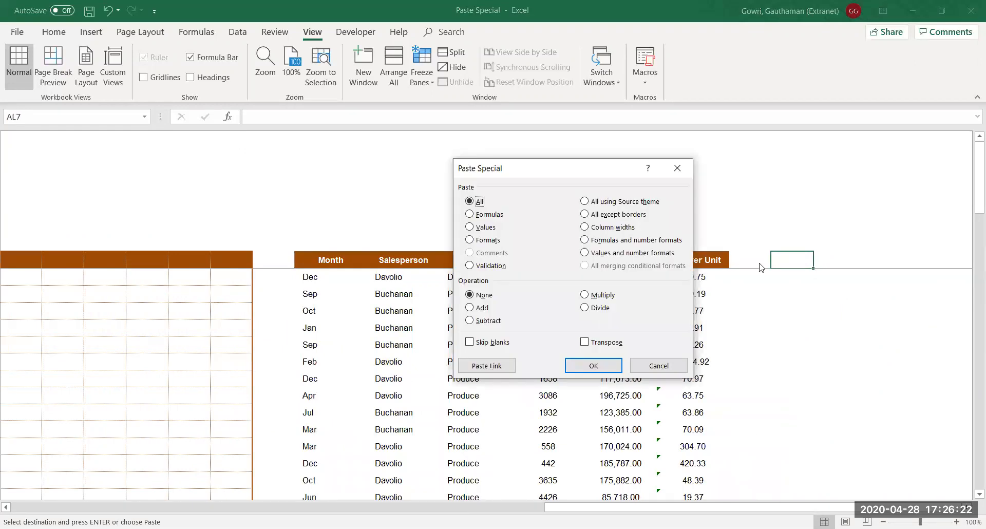
Paste the table at AL7 as Formulas and number formats, then reselect AL7 for Paste Special again
{"action": "left_click", "coordinate": [620, 244]}
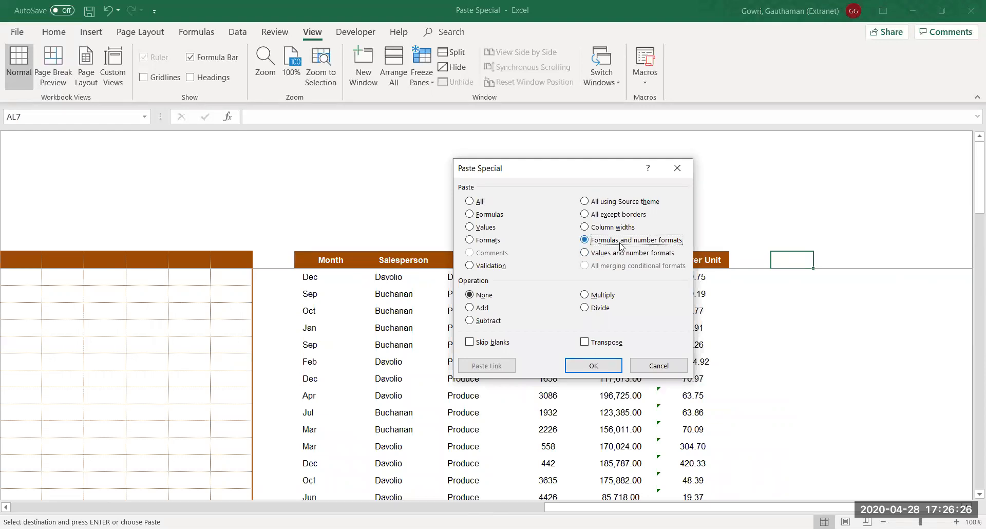
{"action": "left_click", "coordinate": [592, 367]}
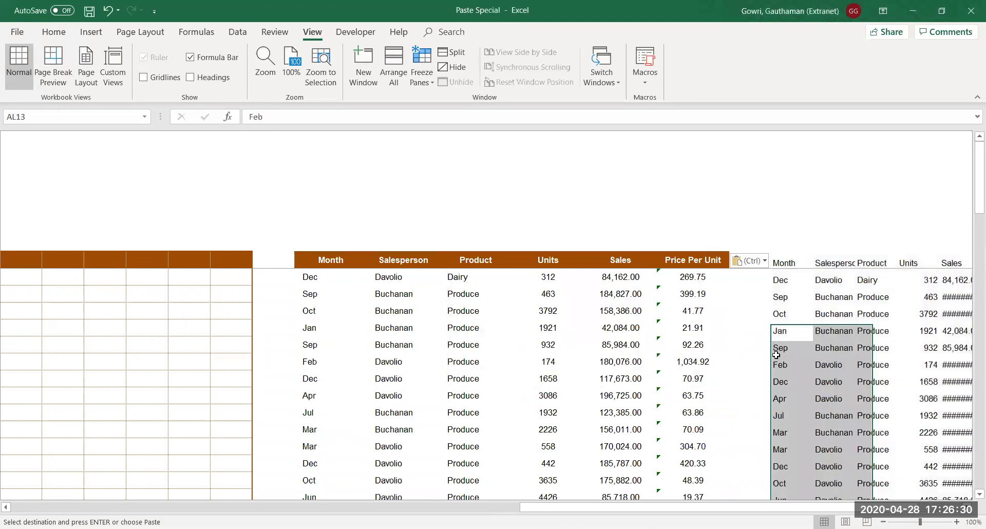
{"action": "left_click", "coordinate": [822, 363]}
{"action": "key", "text": "Right"}
{"action": "key", "text": "Right"}
{"action": "key", "text": "Right"}
{"action": "key", "text": "Right"}
{"action": "key", "text": "Right"}
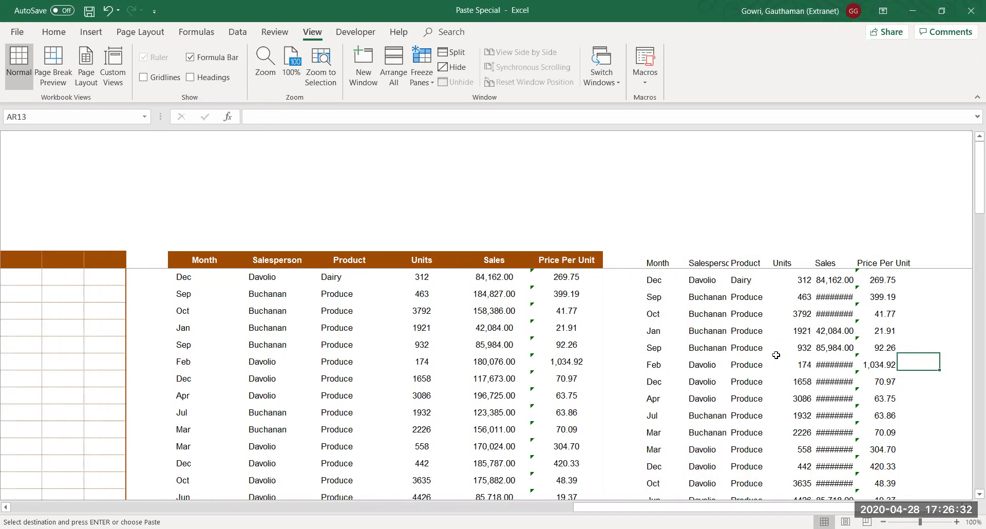
{"action": "left_click", "coordinate": [660, 264]}
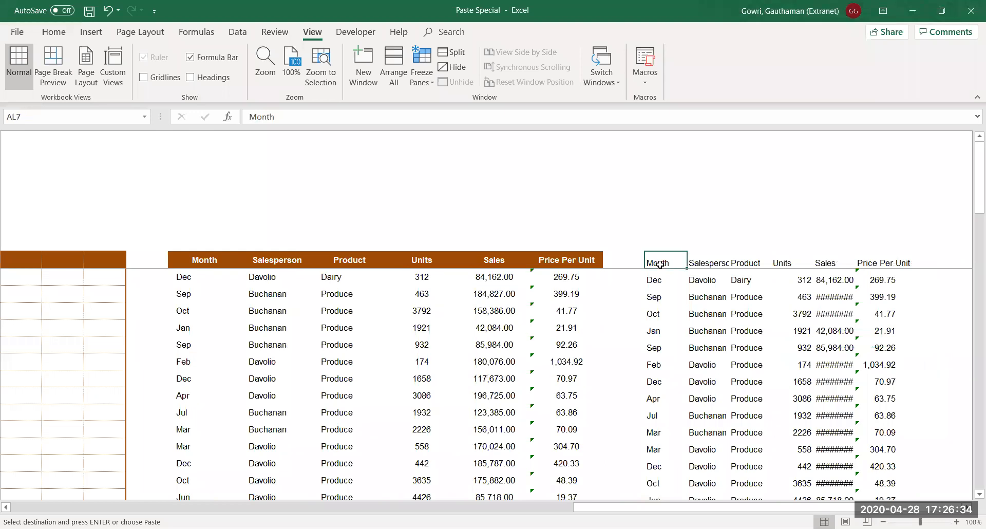
{"action": "key", "text": "ctrl+alt+v"}
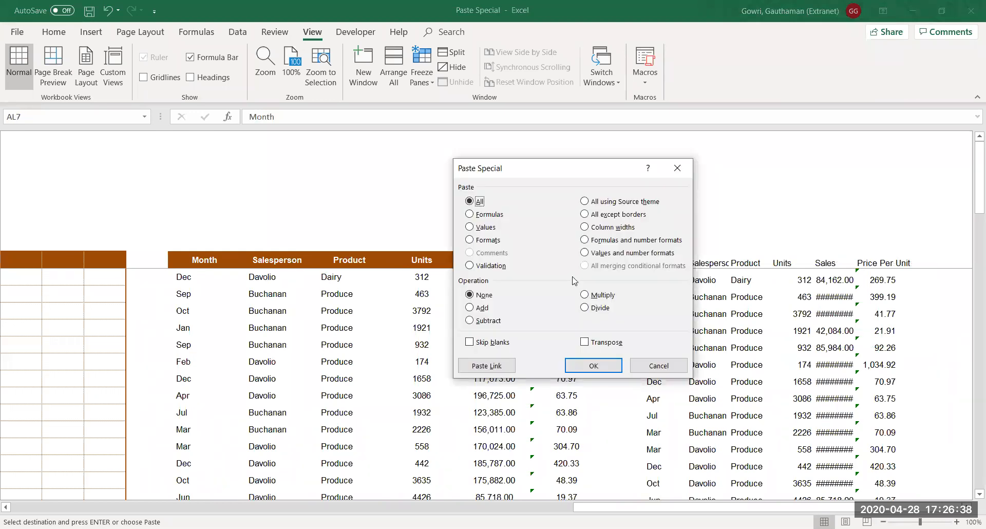
Paste the original's column widths onto the formulas-and-number-formats copy at AL7
{"action": "left_click", "coordinate": [586, 228]}
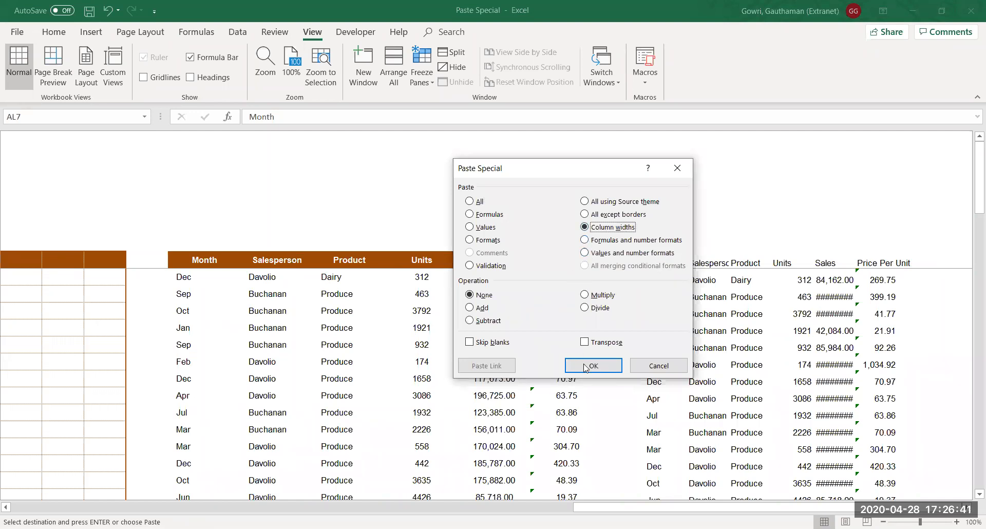
{"action": "key", "text": "Return"}
{"action": "left_click", "coordinate": [682, 350]}
{"action": "key", "text": "Right"}
{"action": "key", "text": "Right"}
{"action": "key", "text": "Right"}
{"action": "key", "text": "Right"}
{"action": "key", "text": "Right"}
{"action": "key", "text": "Right"}
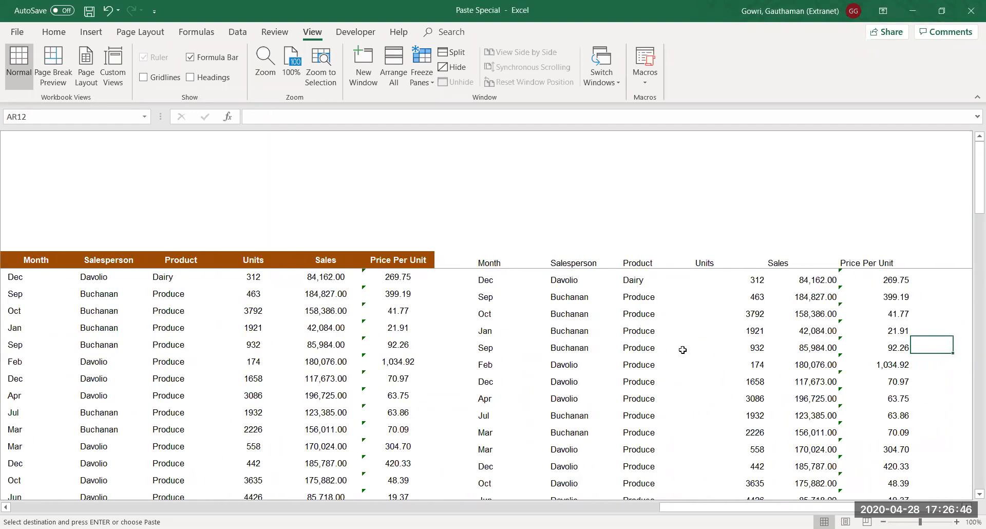
Check the copied Sales and Price Per Unit cells, confirming live formulas such as =AP8/AO8
{"action": "left_click", "coordinate": [810, 280]}
{"action": "left_click_drag", "start_coordinate": [810, 280], "coordinate": [896, 421]}
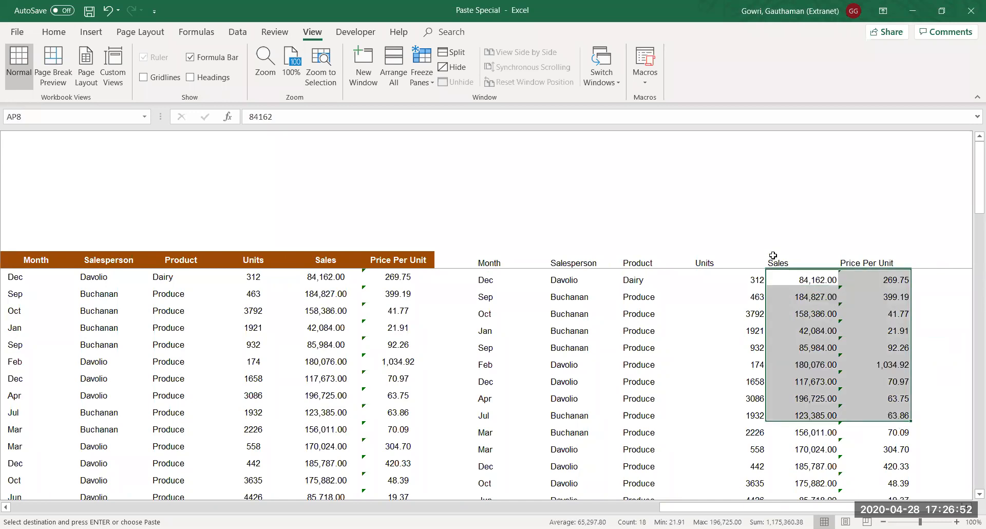
{"action": "left_click", "coordinate": [815, 283]}
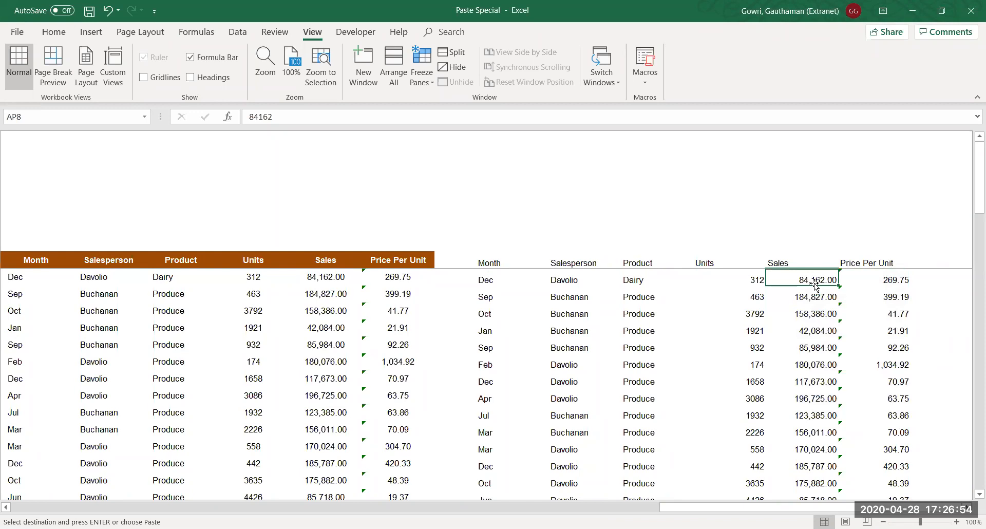
{"action": "left_click", "coordinate": [888, 283]}
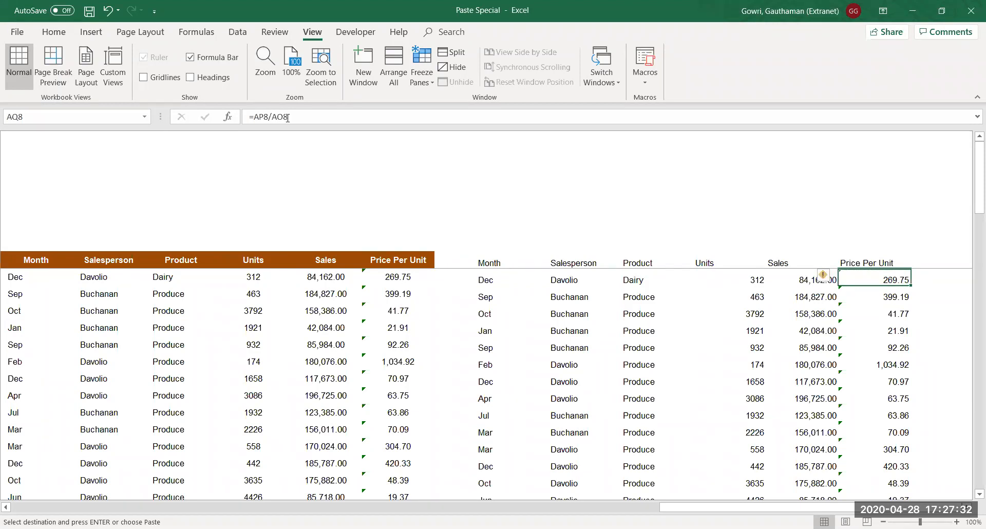
Review the pasted Price Per Unit values, then open Paste Special with AS7 as the destination
{"action": "key", "text": "Down"}
{"action": "key", "text": "Down"}
{"action": "key", "text": "Down"}
{"action": "key", "text": "Down"}
{"action": "key", "text": "Down"}
{"action": "key", "text": "Down"}
{"action": "key", "text": "Down"}
{"action": "key", "text": "Down"}
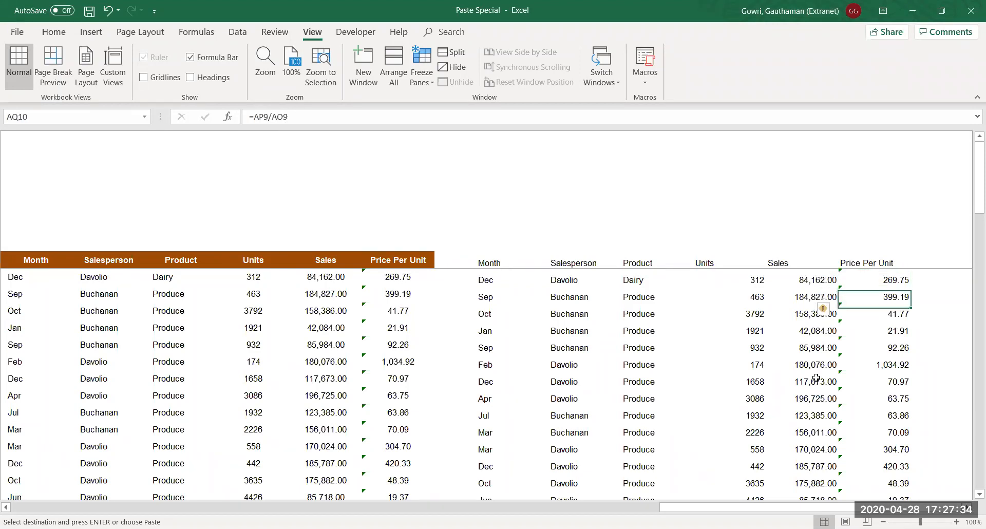
{"action": "key", "text": "Up"}
{"action": "key", "text": "Up"}
{"action": "key", "text": "Up"}
{"action": "key", "text": "Up"}
{"action": "key", "text": "Up"}
{"action": "key", "text": "Up"}
{"action": "key", "text": "Up"}
{"action": "key", "text": "Up"}
{"action": "key", "text": "Up"}
{"action": "key", "text": "Up"}
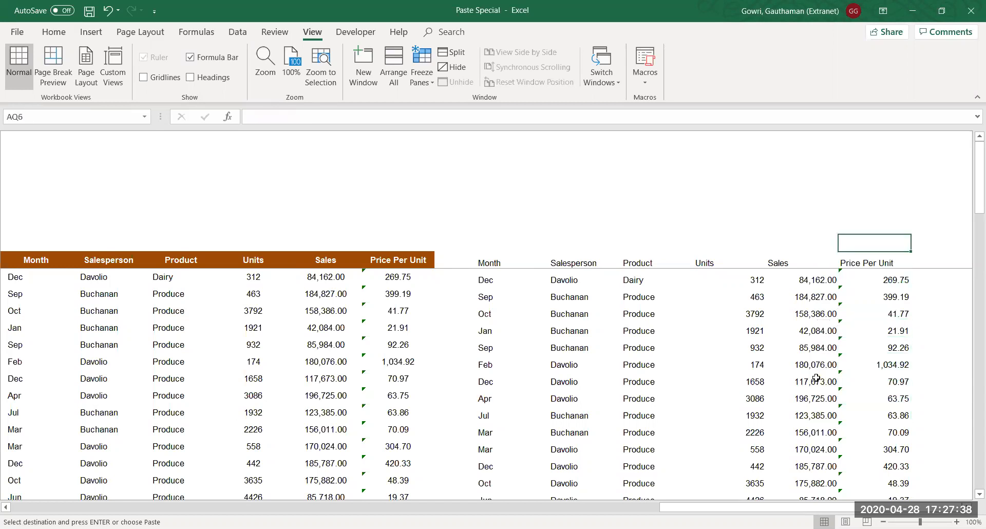
{"action": "key", "text": "Down"}
{"action": "key", "text": "Right"}
{"action": "key", "text": "Right"}
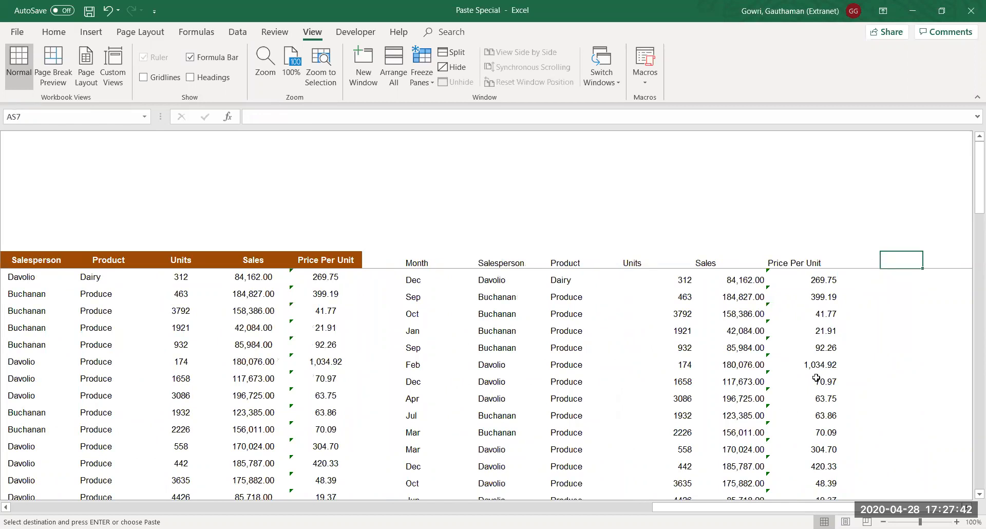
{"action": "key", "text": "ctrl+alt+v"}
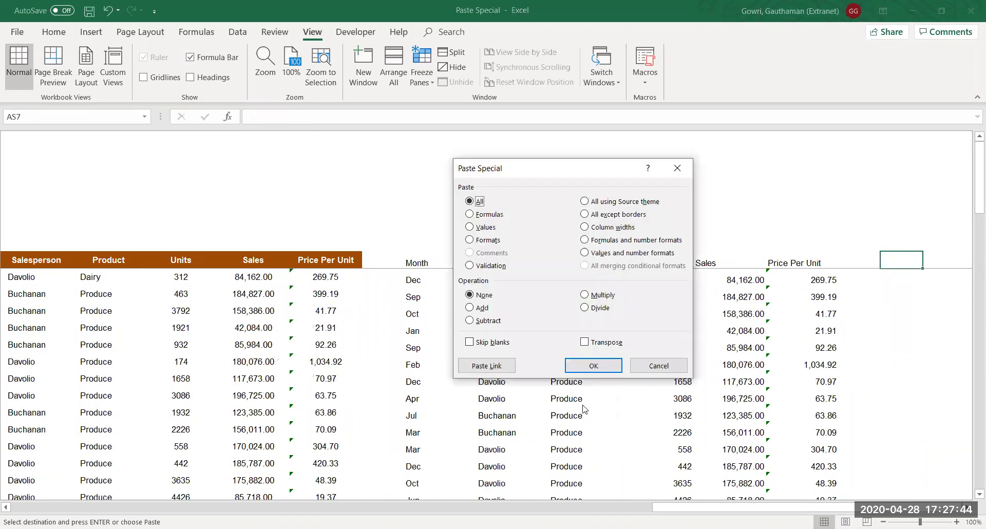
Paste the table at AS7 as Values and number formats and check the Price Per Unit decimals
{"action": "left_click", "coordinate": [608, 253]}
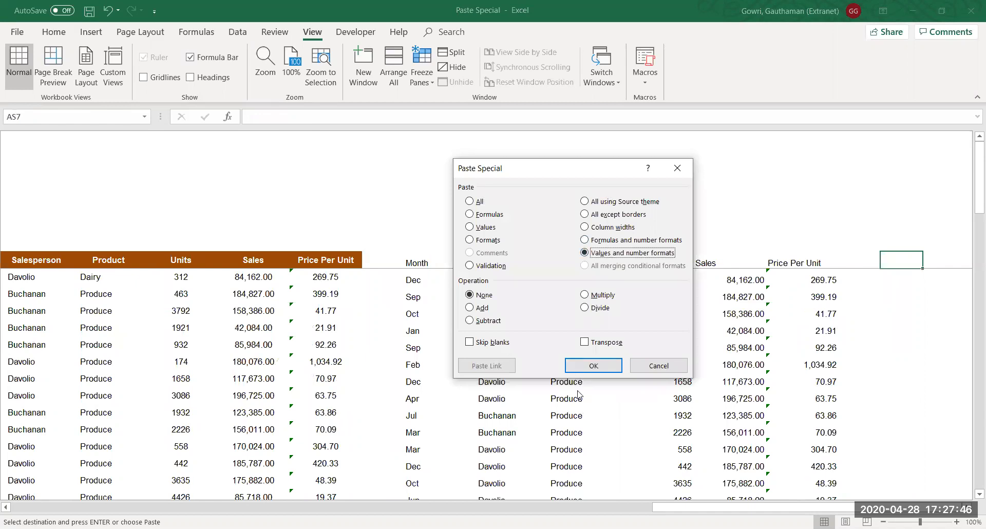
{"action": "left_click", "coordinate": [588, 365]}
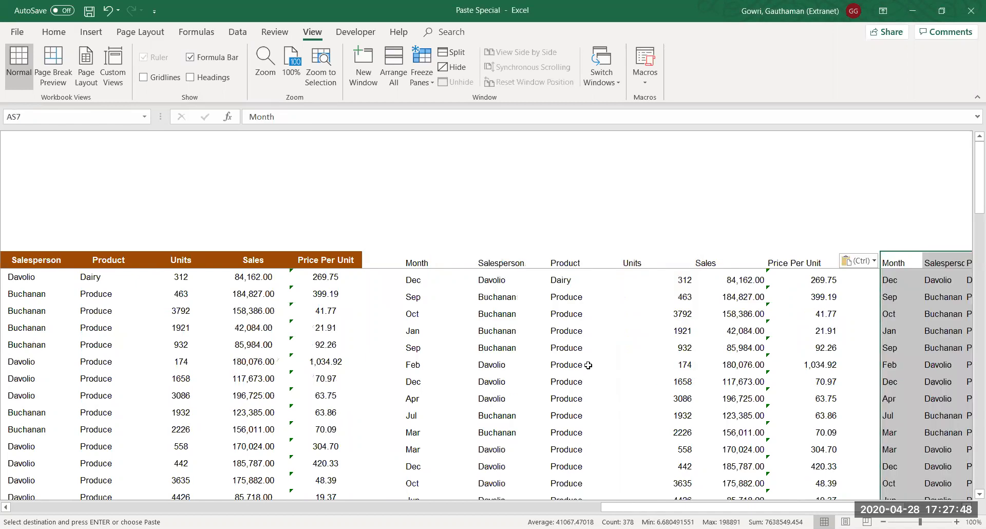
{"action": "key", "text": "Right"}
{"action": "key", "text": "Right"}
{"action": "key", "text": "Right"}
{"action": "key", "text": "Right"}
{"action": "key", "text": "Right"}
{"action": "key", "text": "Right"}
{"action": "key", "text": "Right"}
{"action": "key", "text": "Right"}
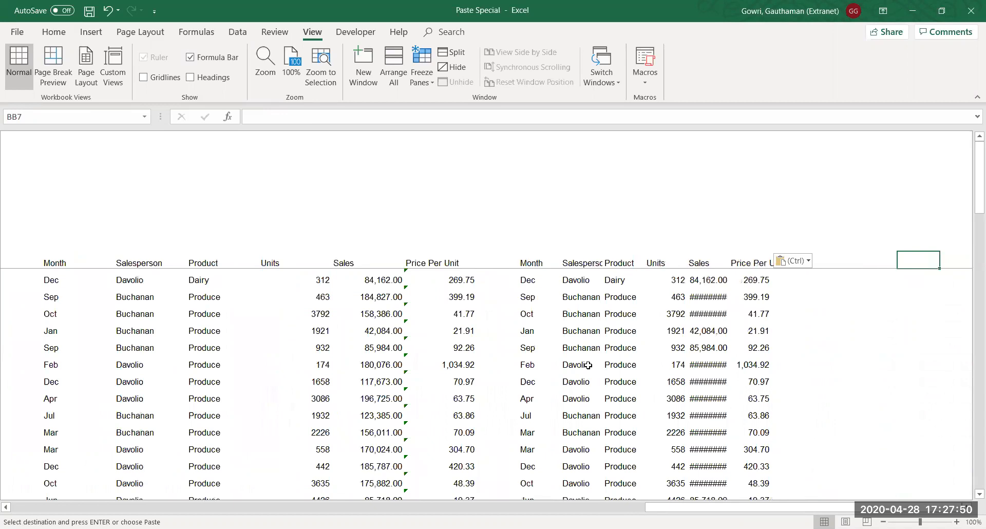
{"action": "key", "text": "Left"}
{"action": "key", "text": "Left"}
{"action": "key", "text": "Left"}
{"action": "key", "text": "Down"}
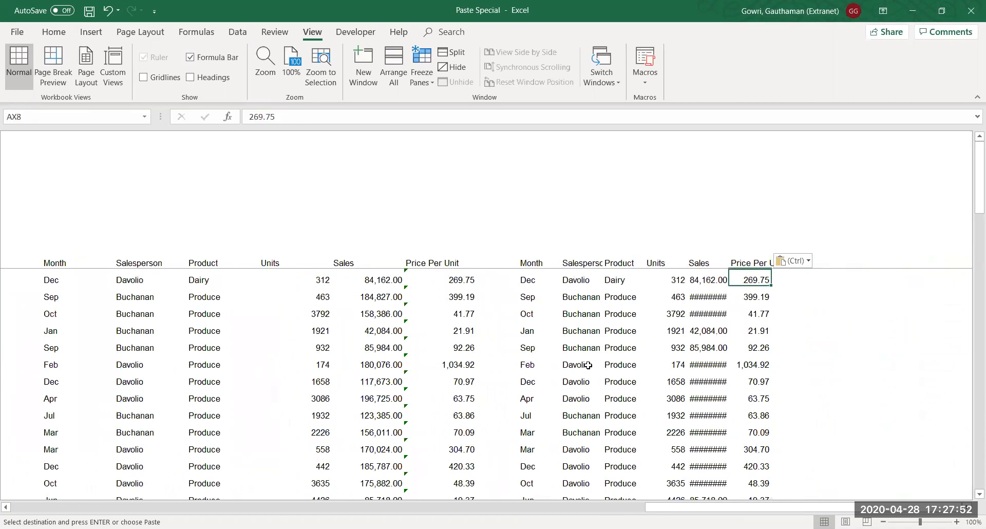
{"action": "key", "text": "Down"}
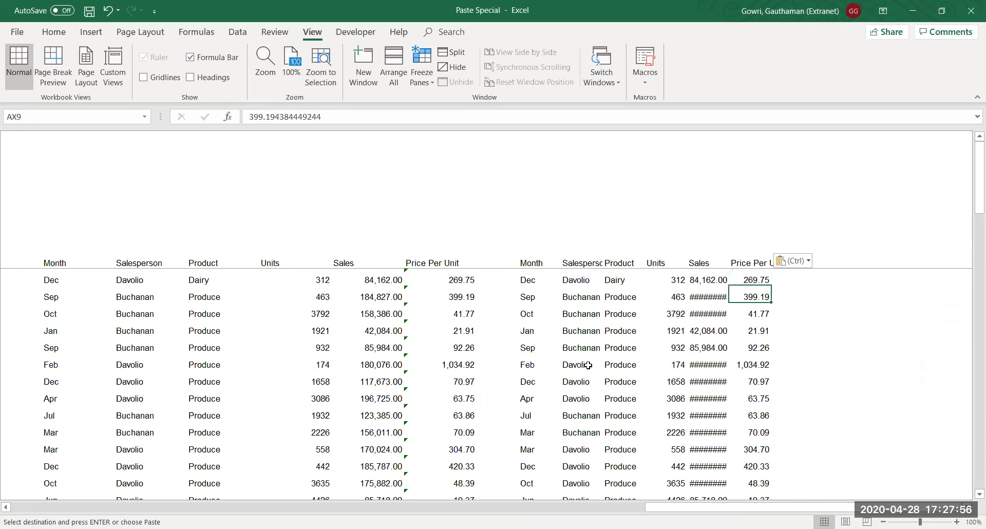
{"action": "key", "text": "Left"}
{"action": "key", "text": "Left"}
{"action": "key", "text": "Left"}
{"action": "key", "text": "Left"}
{"action": "key", "text": "Left"}
{"action": "key", "text": "Up"}
{"action": "key", "text": "Up"}
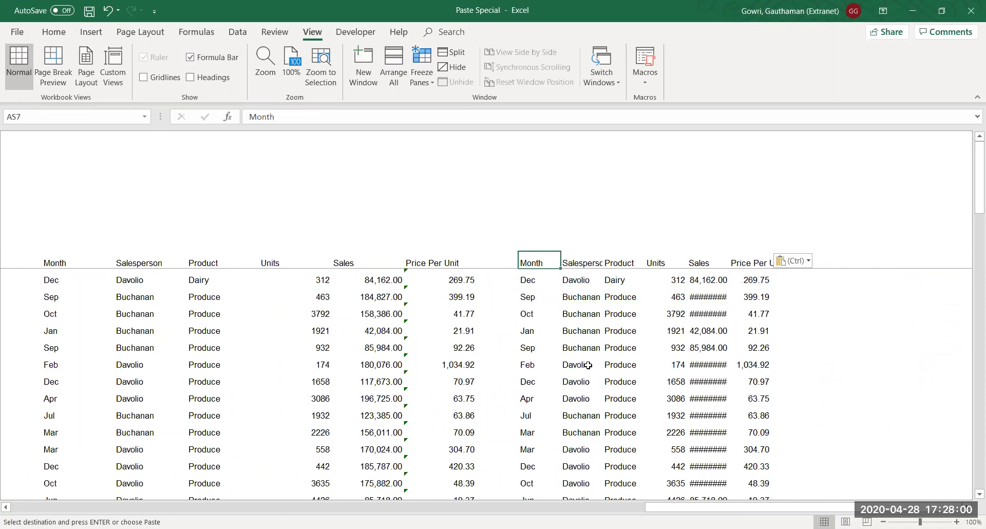
Apply the original's column widths to the values copy at AS7
{"action": "key", "text": "ctrl+alt+v"}
{"action": "key", "text": "w"}
{"action": "left_click", "coordinate": [592, 366]}
{"action": "key", "text": "Right"}
{"action": "key", "text": "Right"}
{"action": "key", "text": "Right"}
{"action": "key", "text": "Right"}
{"action": "key", "text": "Right"}
{"action": "key", "text": "Right"}
{"action": "key", "text": "Down"}
{"action": "key", "text": "Left"}
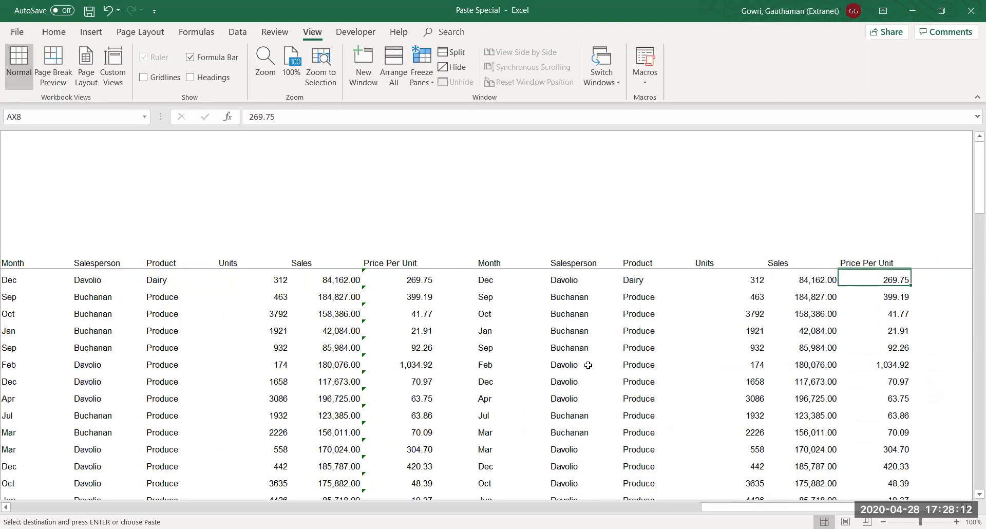
Return to column A, cancel the pending copy, and switch to the Operations sheet
{"action": "key", "text": "Left"}
{"action": "key", "text": "Left"}
{"action": "key", "text": "Left"}
{"action": "key", "text": "Left"}
{"action": "key", "text": "Left"}
{"action": "key", "text": "Left"}
{"action": "key", "text": "Left"}
{"action": "key", "text": "Left"}
{"action": "key", "text": "Left"}
{"action": "key", "text": "Left"}
{"action": "key", "text": "Left"}
{"action": "key", "text": "Left"}
{"action": "key", "text": "Left"}
{"action": "key", "text": "Left"}
{"action": "key", "text": "Left"}
{"action": "key", "text": "Left"}
{"action": "key", "text": "Left"}
{"action": "key", "text": "Left"}
{"action": "key", "text": "Left"}
{"action": "key", "text": "Left"}
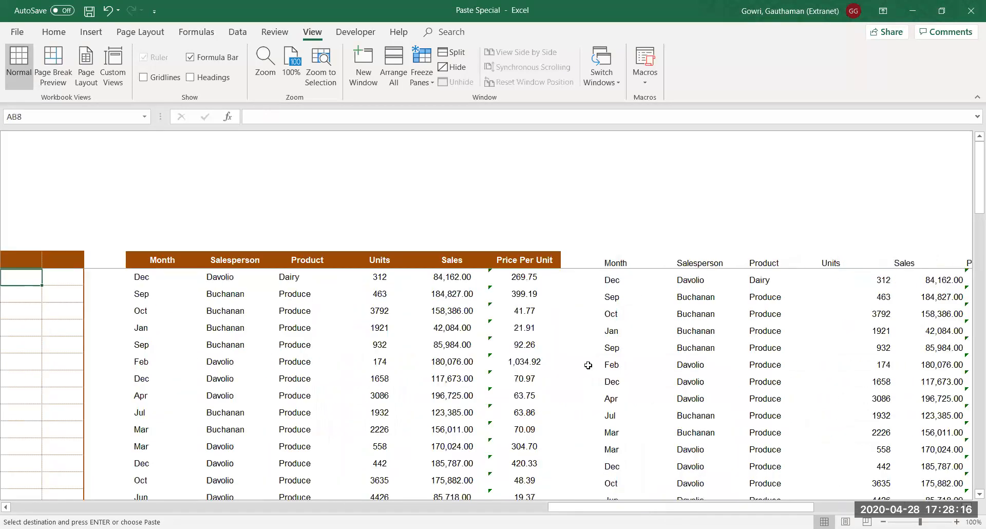
{"action": "key", "text": "Left"}
{"action": "key", "text": "Left"}
{"action": "key", "text": "Left"}
{"action": "key", "text": "Left"}
{"action": "key", "text": "Left"}
{"action": "key", "text": "Left"}
{"action": "key", "text": "Left"}
{"action": "key", "text": "Left"}
{"action": "key", "text": "Left"}
{"action": "key", "text": "Left"}
{"action": "key", "text": "Left"}
{"action": "key", "text": "Left"}
{"action": "key", "text": "Left"}
{"action": "key", "text": "Left"}
{"action": "key", "text": "Left"}
{"action": "key", "text": "Left"}
{"action": "key", "text": "Left"}
{"action": "key", "text": "Left"}
{"action": "key", "text": "Left"}
{"action": "key", "text": "Left"}
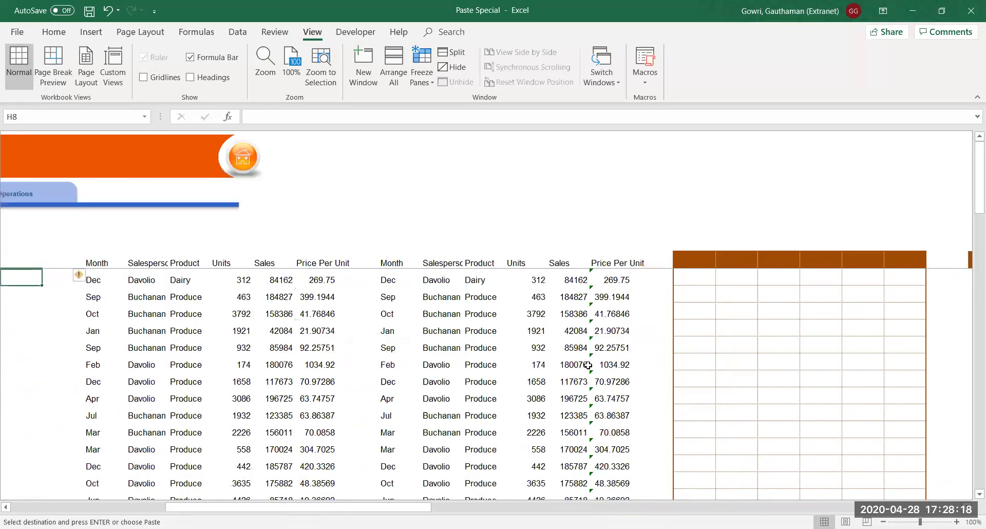
{"action": "key", "text": "Left"}
{"action": "key", "text": "Left"}
{"action": "key", "text": "Left"}
{"action": "key", "text": "Left"}
{"action": "key", "text": "Left"}
{"action": "key", "text": "Left"}
{"action": "key", "text": "Left"}
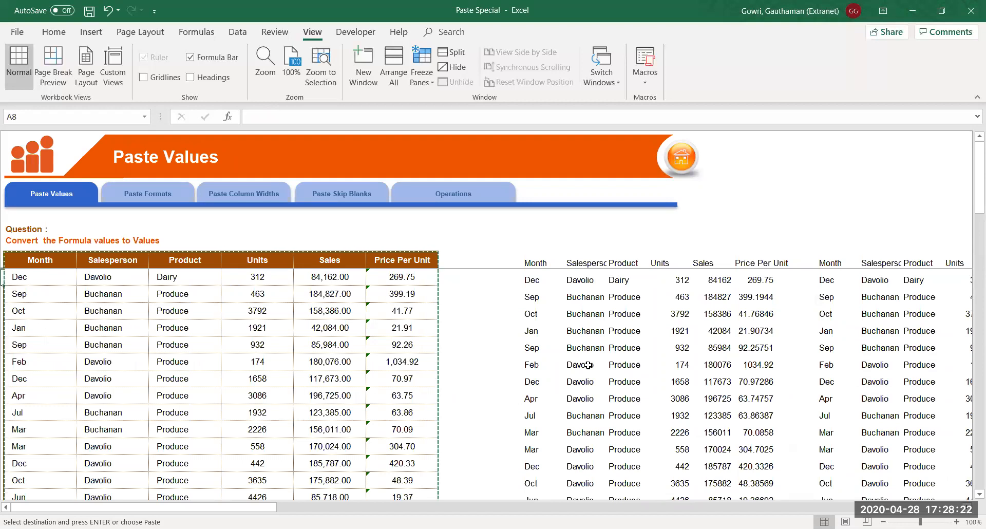
{"action": "key", "text": "Escape"}
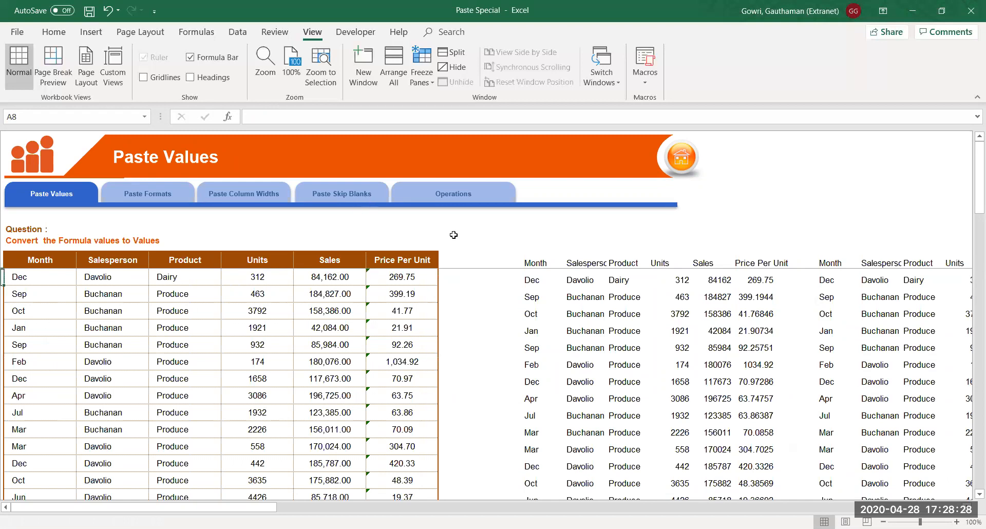
{"action": "left_click", "coordinate": [443, 198]}
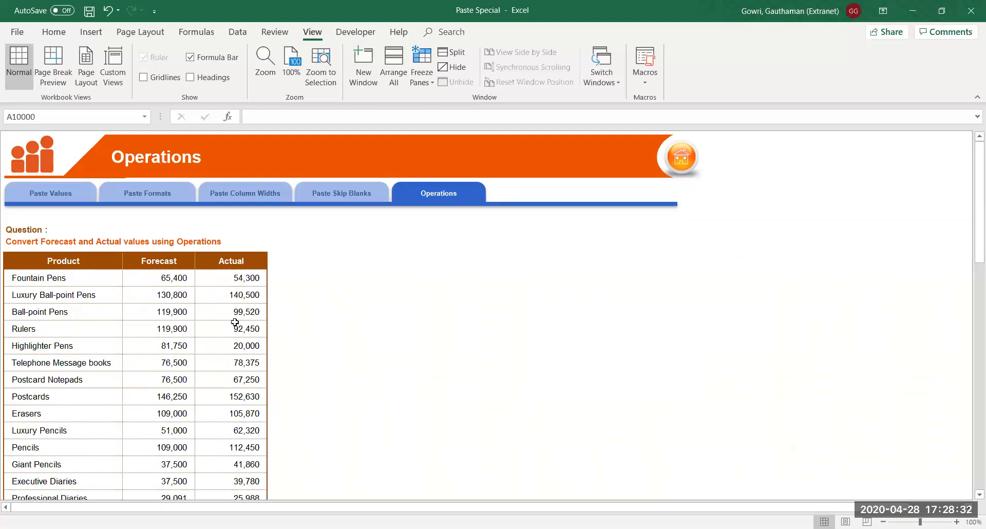
Copy the Product, Forecast and Actual table from B7 and paste it in full at F7
{"action": "left_click", "coordinate": [80, 261]}
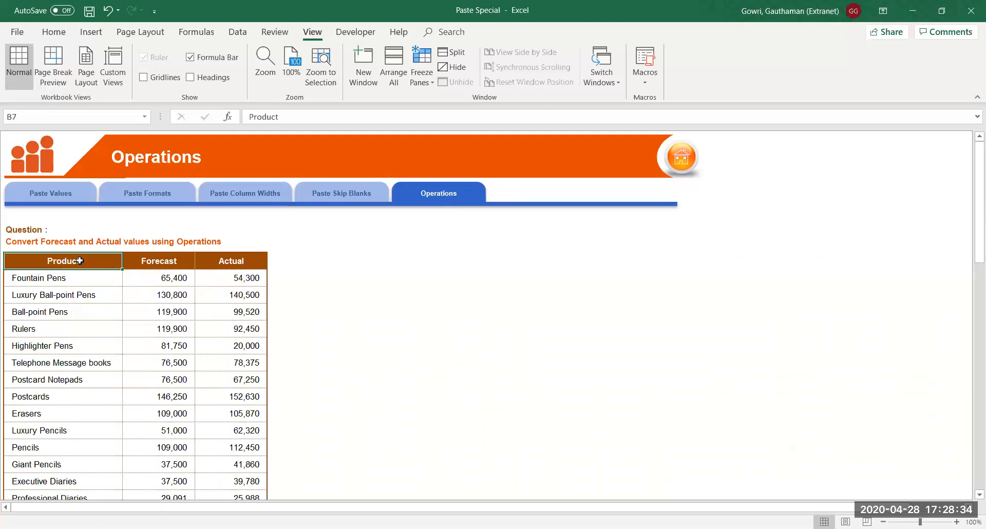
{"action": "key", "text": "ctrl+shift+Down"}
{"action": "key", "text": "shift+Right"}
{"action": "key", "text": "shift+Right"}
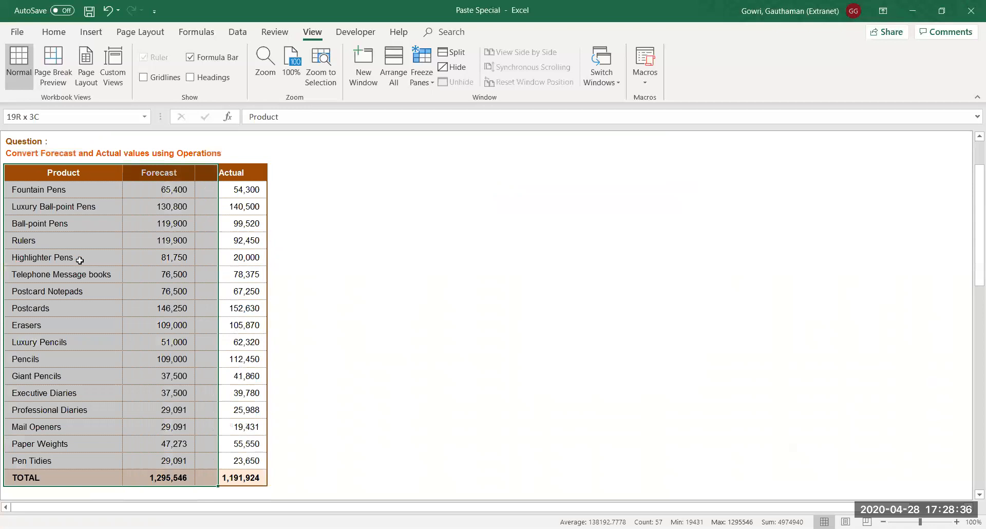
{"action": "key", "text": "ctrl+c"}
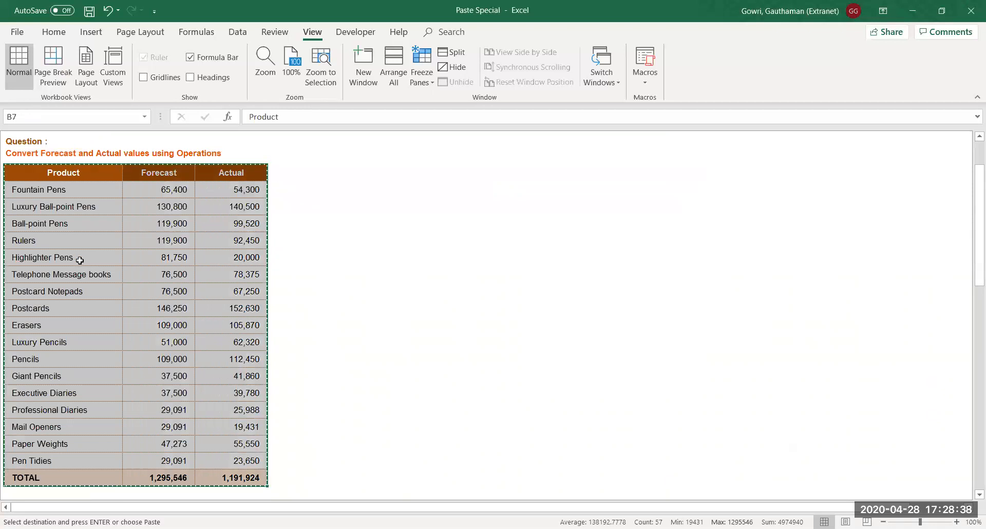
{"action": "key", "text": "Right"}
{"action": "key", "text": "Right"}
{"action": "key", "text": "Right"}
{"action": "key", "text": "Right"}
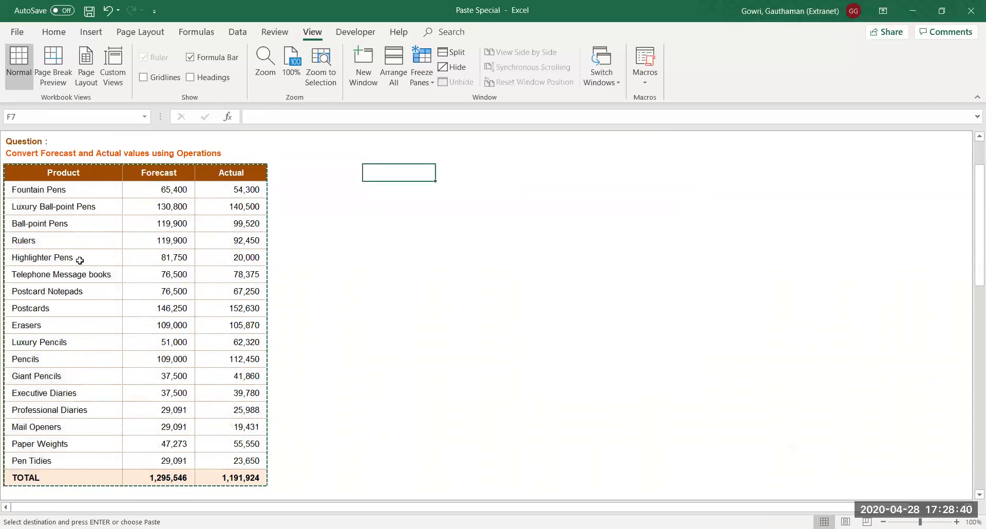
{"action": "key", "text": "ctrl+alt+v"}
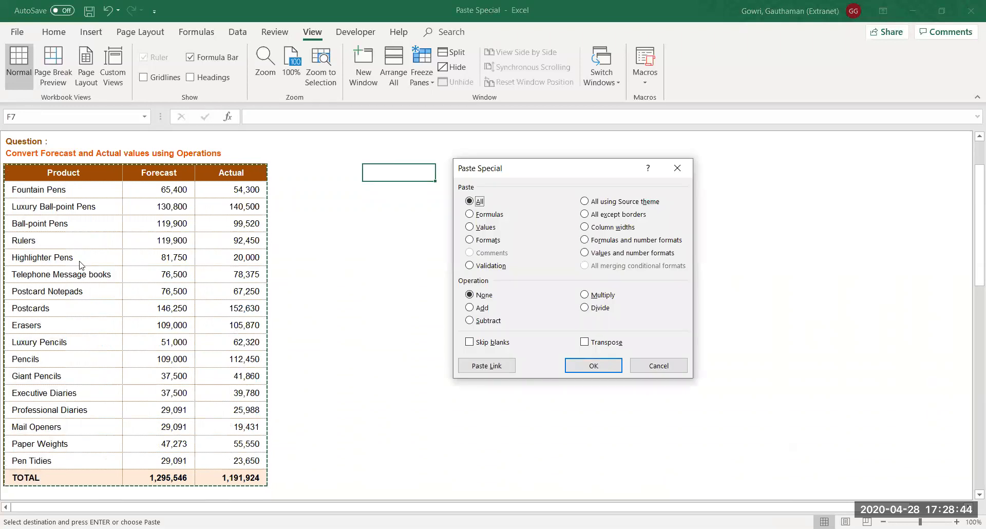
{"action": "key", "text": "Return"}
Give the F7 copy the original's column widths and select the cell above its Forecast header
{"action": "key", "text": "ctrl+alt+v"}
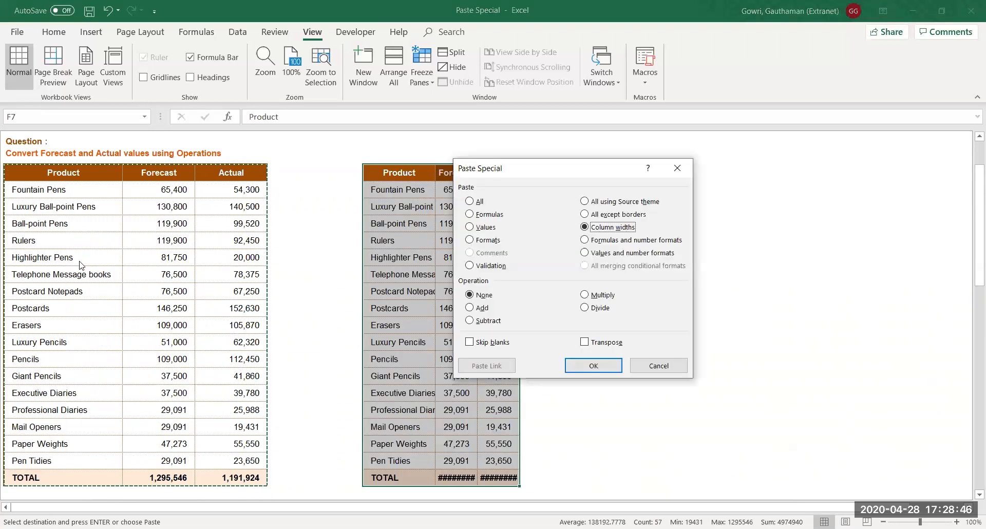
{"action": "key", "text": "Return"}
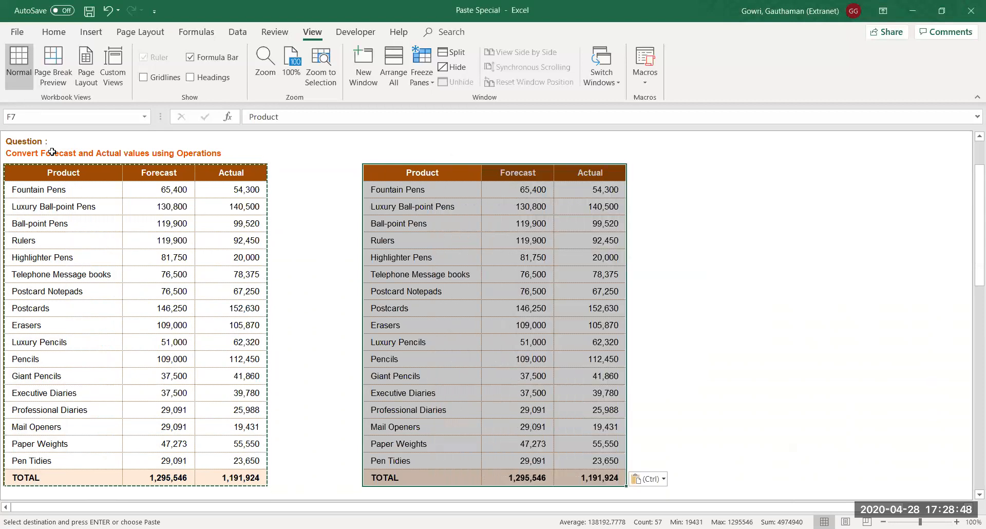
{"action": "left_click", "coordinate": [464, 264]}
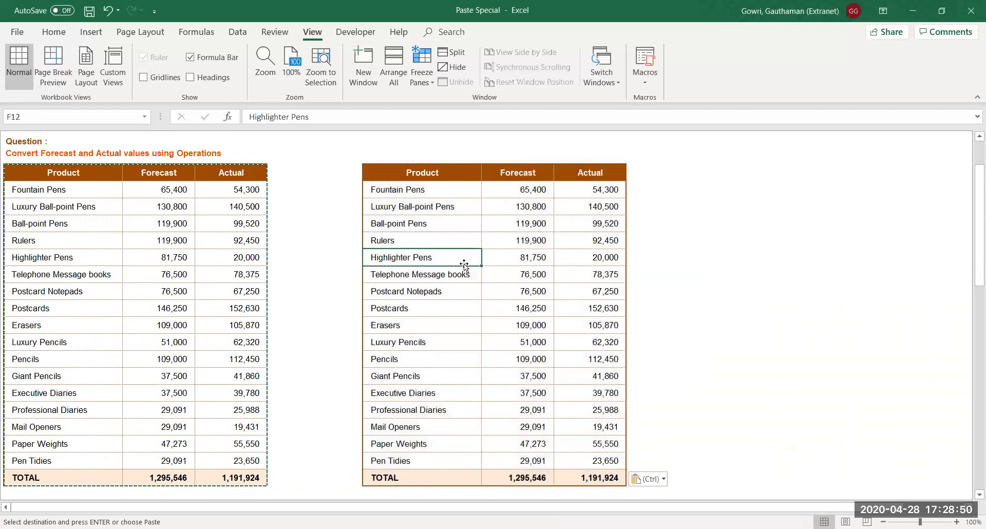
{"action": "left_click", "coordinate": [519, 160]}
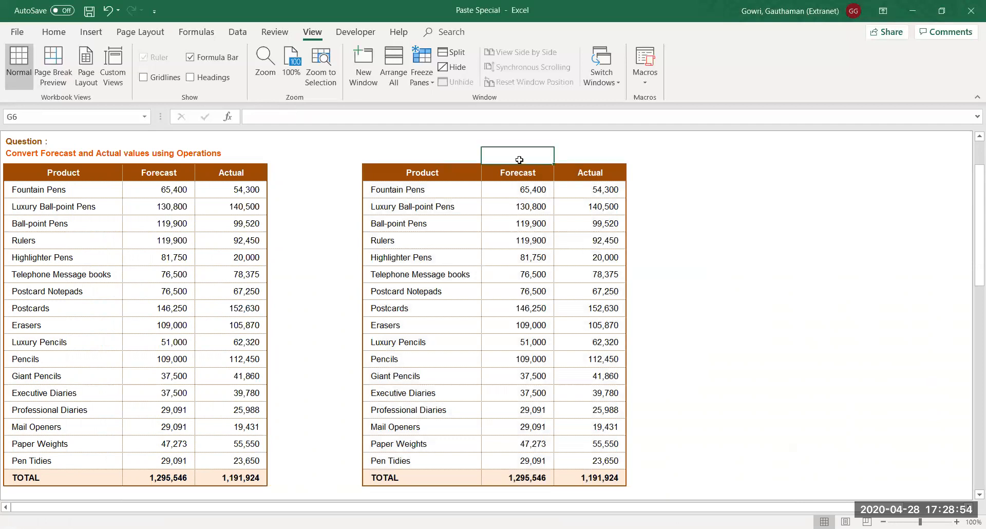
Rename the copy's Forecast header to '12% of Forecast'
{"action": "key", "text": "Down"}
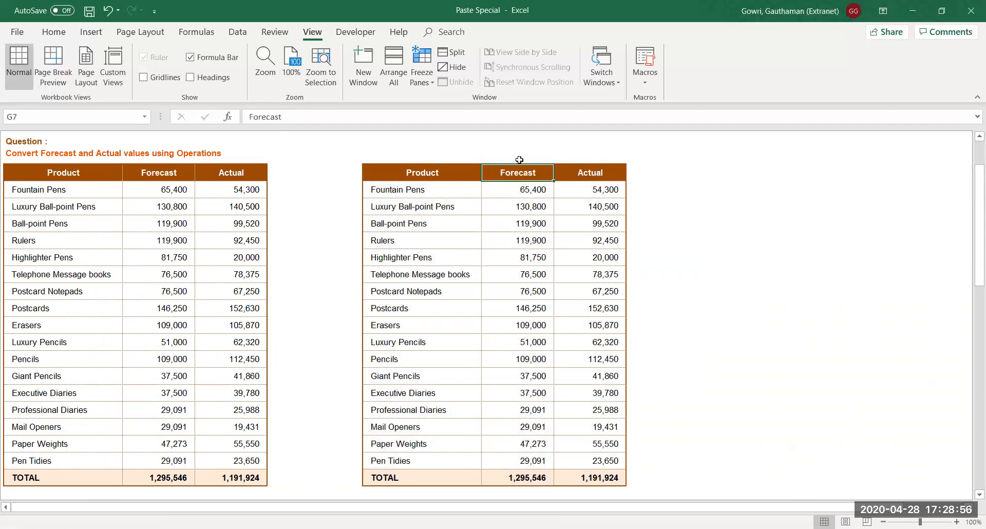
{"action": "type", "text": "12%"}
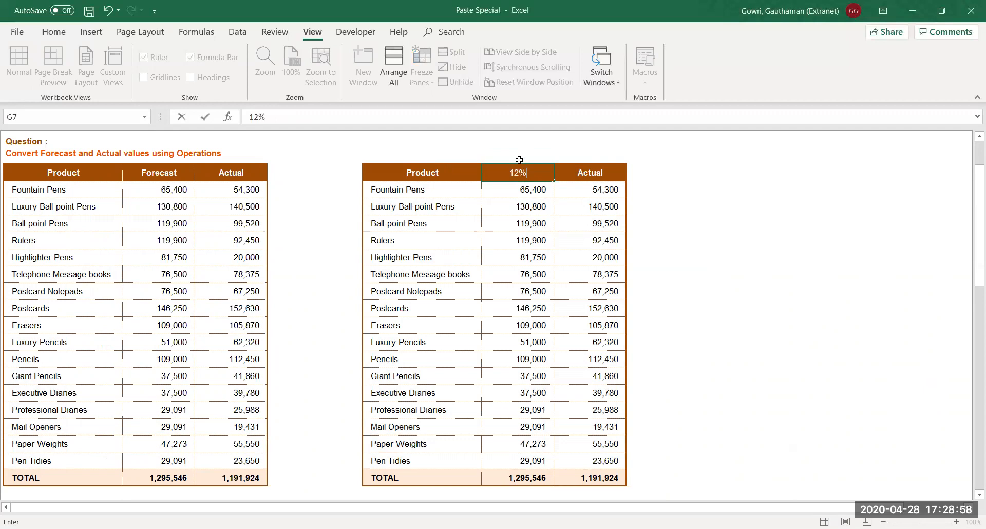
{"action": "type", "text": " of Forecast"}
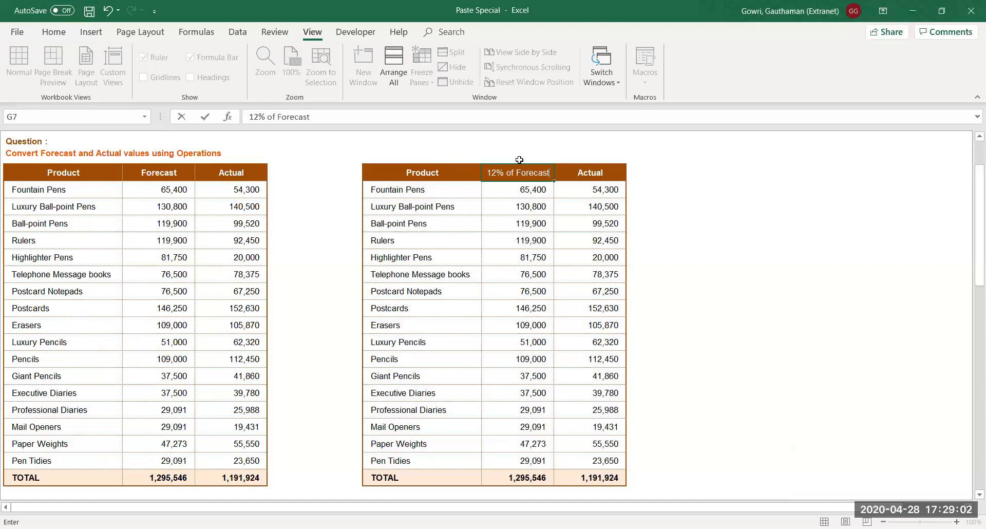
{"action": "key", "text": "Tab"}
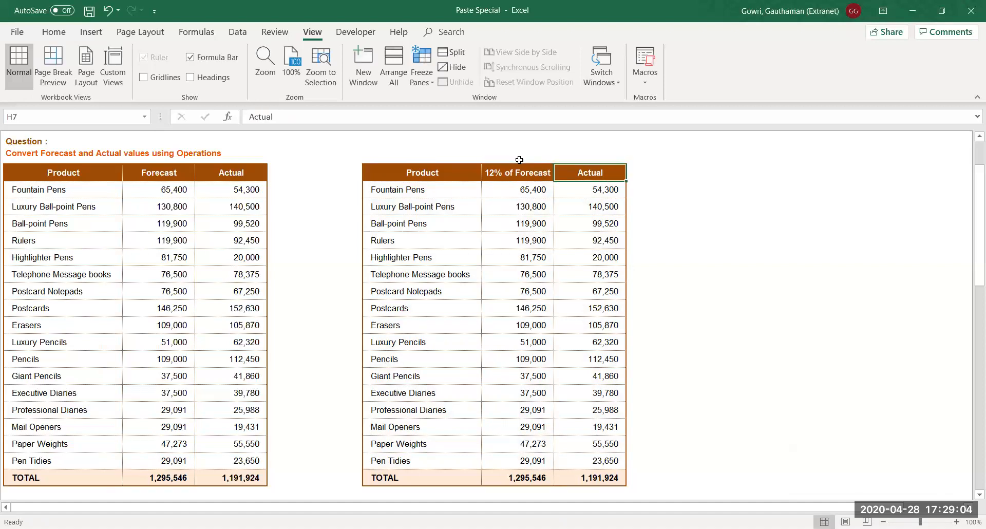
Rename the copy's Actual header to '5% of Actual', correcting a typo along the way
{"action": "type", "text": "5%"}
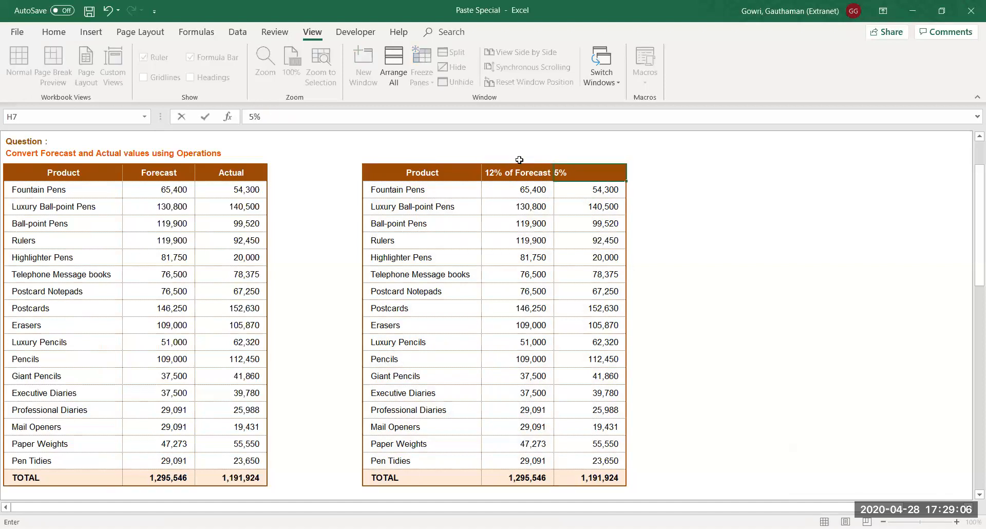
{"action": "right_click", "coordinate": [520, 161]}
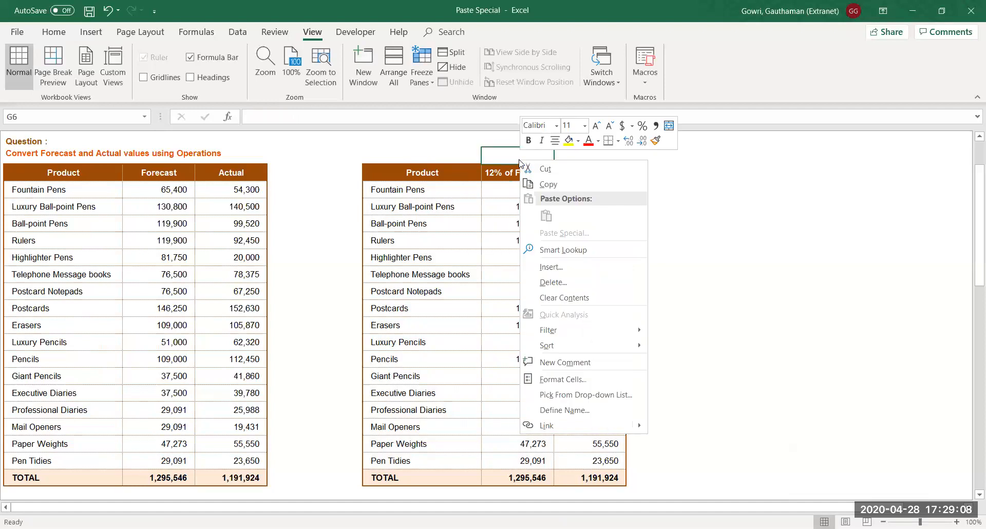
{"action": "key", "text": "Escape"}
{"action": "key", "text": "Down"}
{"action": "key", "text": "Right"}
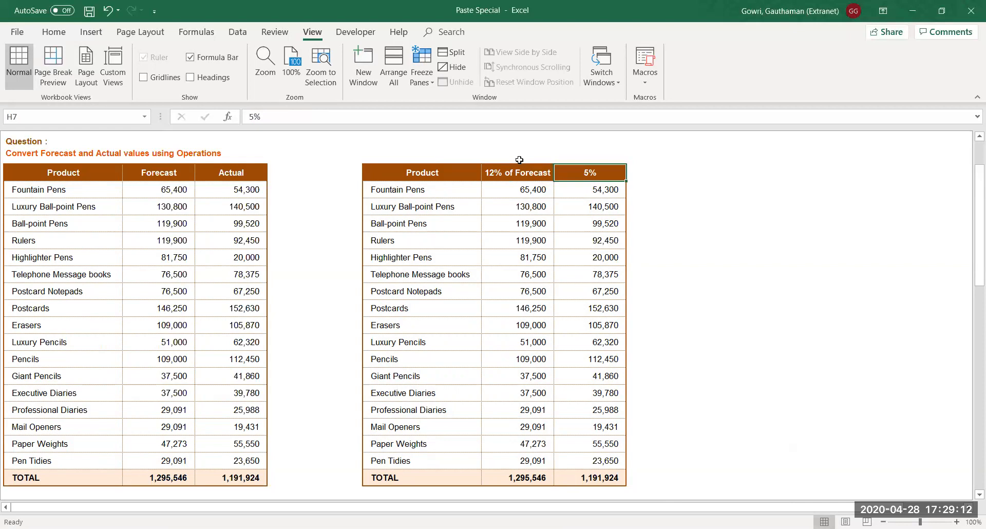
{"action": "type", "text": "5"}
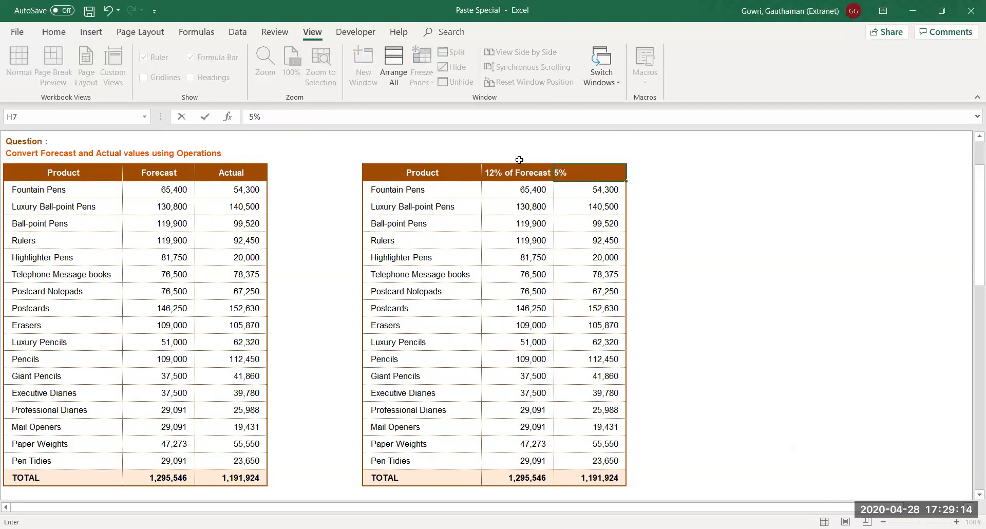
{"action": "key", "text": "ctrl+Return"}
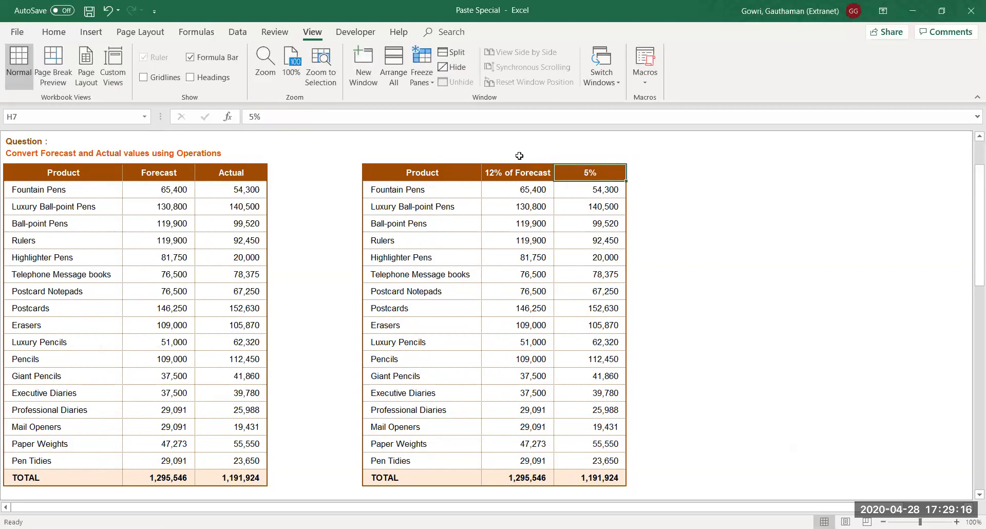
{"action": "left_click", "coordinate": [301, 118]}
{"action": "type", "text": "of Actual"}
{"action": "key", "text": "Return"}
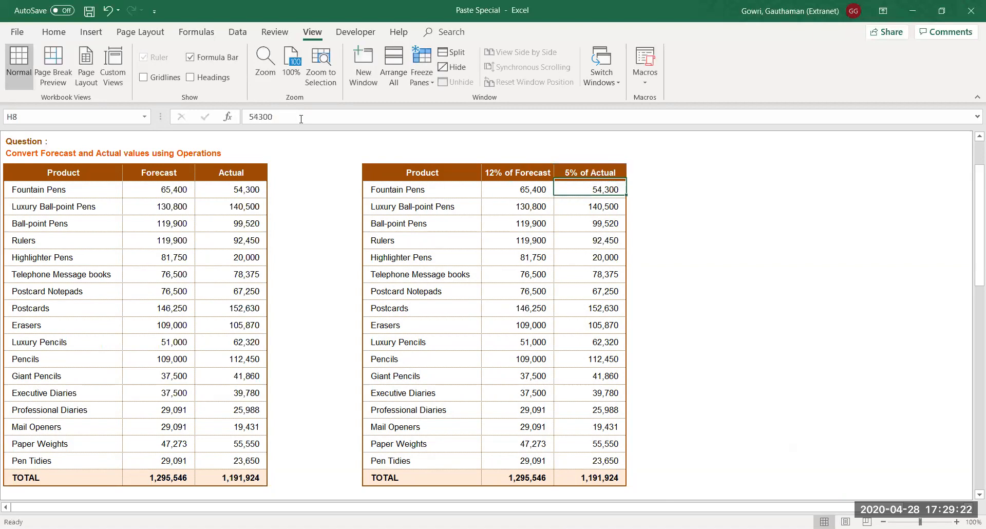
{"action": "left_click", "coordinate": [502, 158]}
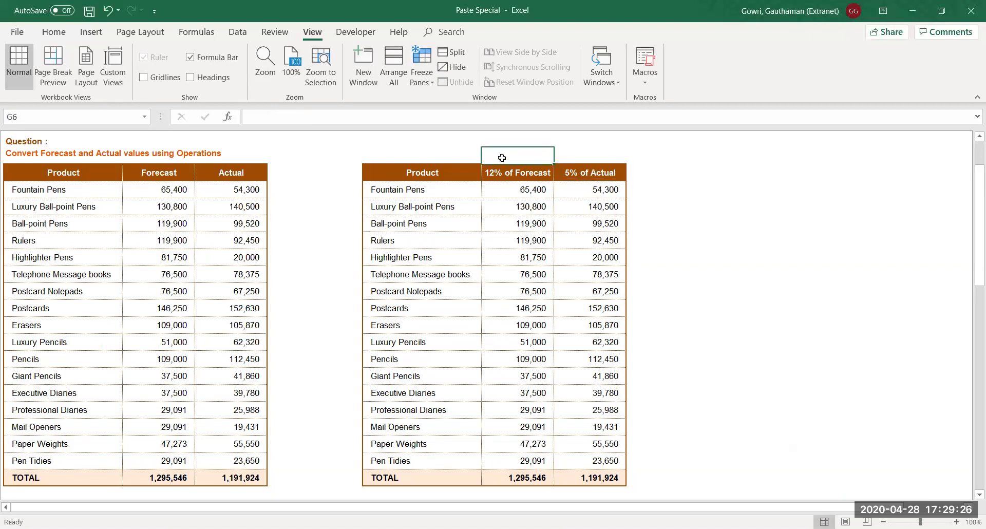
{"action": "left_click", "coordinate": [508, 187]}
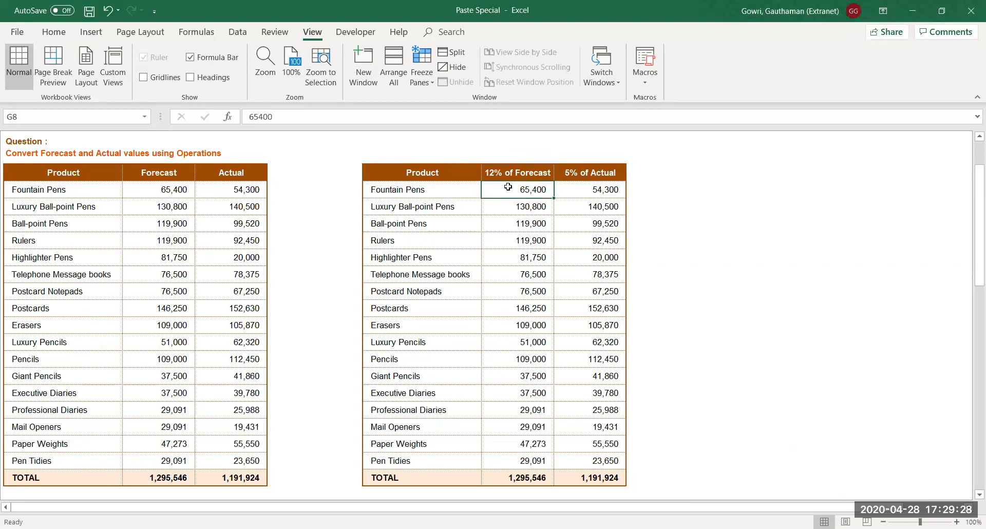
{"action": "type", "text": "="}
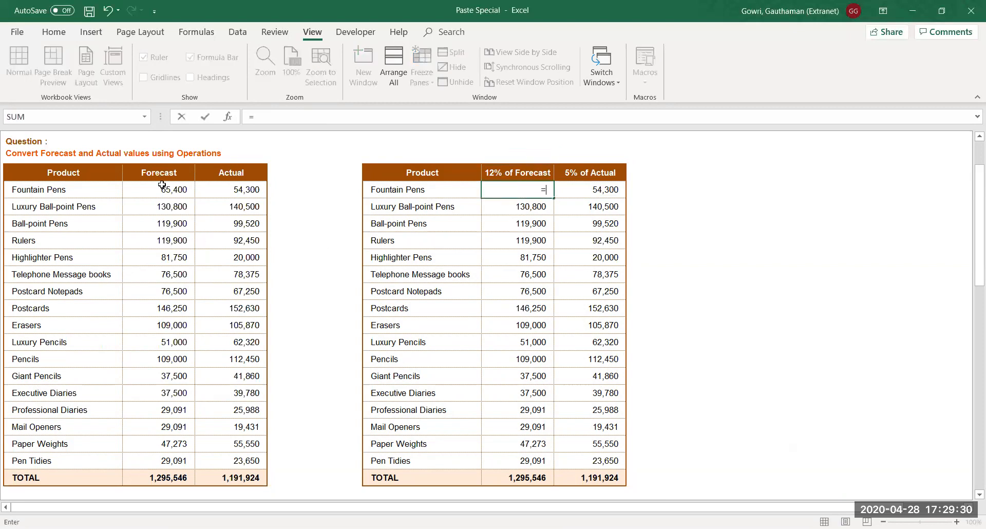
{"action": "left_click", "coordinate": [169, 187]}
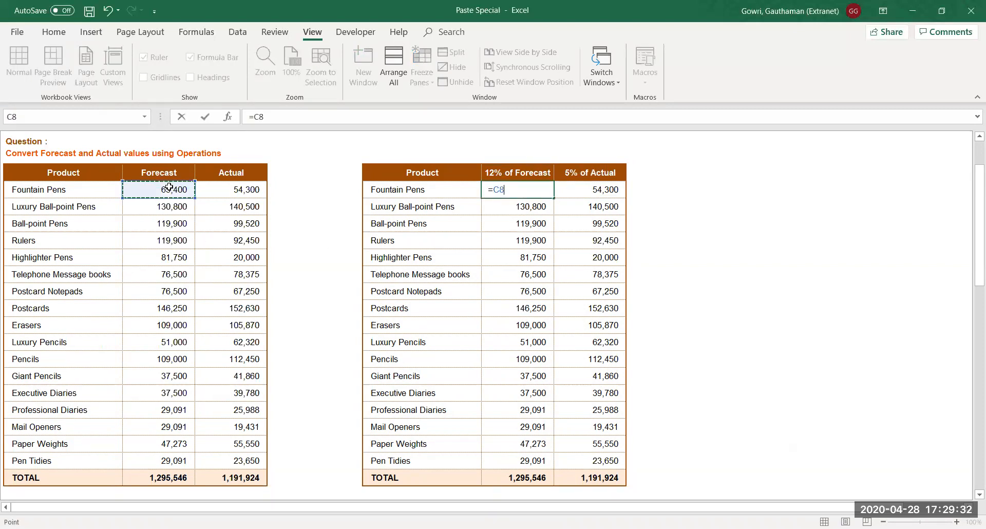
{"action": "type", "text": "*12%"}
{"action": "key", "text": "Return"}
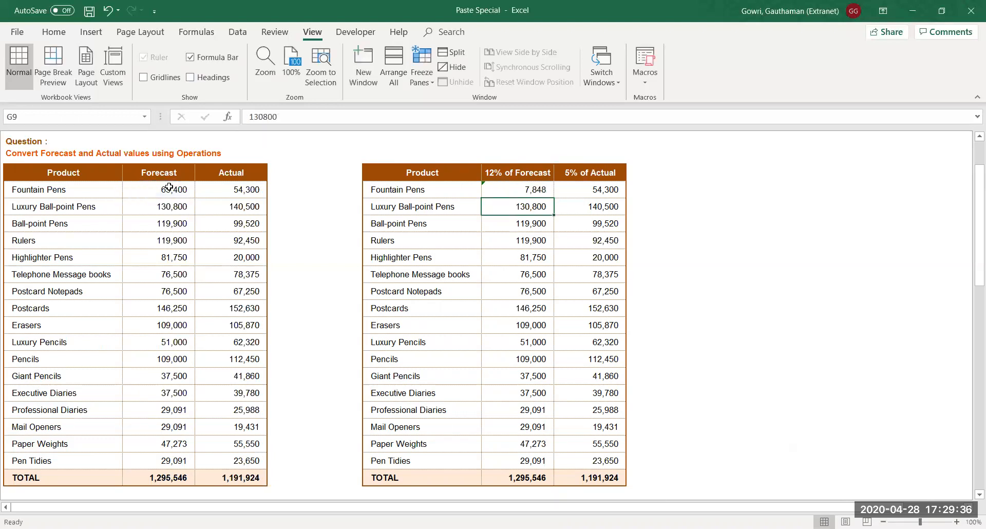
{"action": "left_click", "coordinate": [537, 188]}
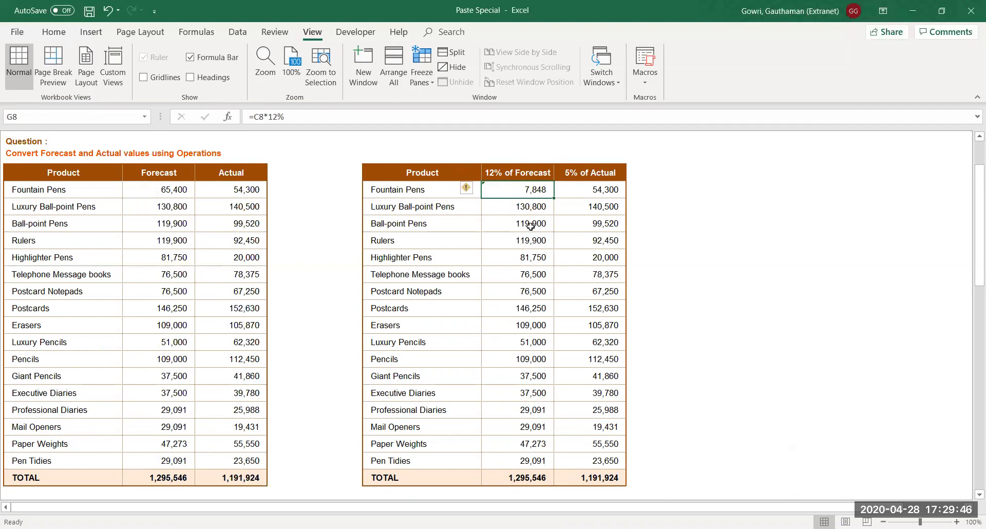
{"action": "key", "text": "ctrl+z"}
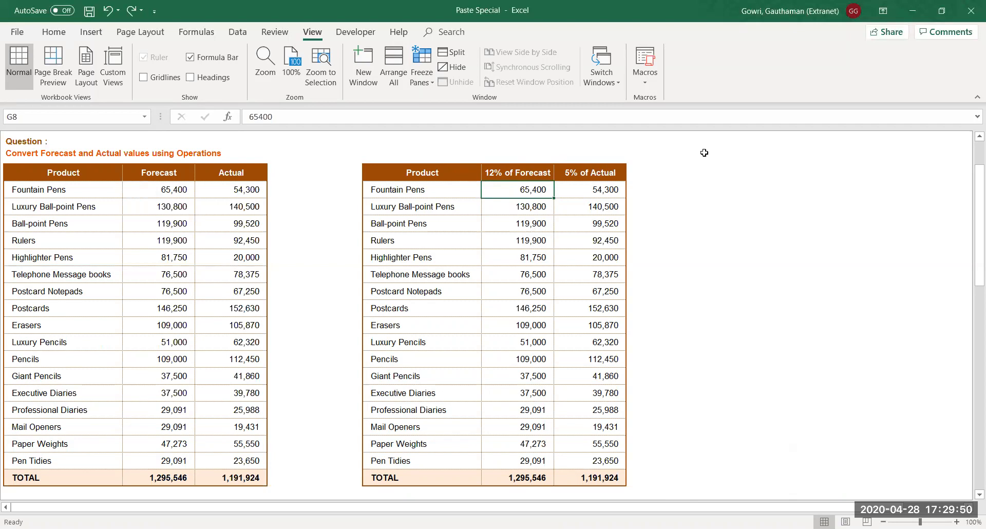
{"action": "left_click", "coordinate": [511, 154]}
Enter the rates 12% in G6 and 5% in H6
{"action": "type", "text": "12%"}
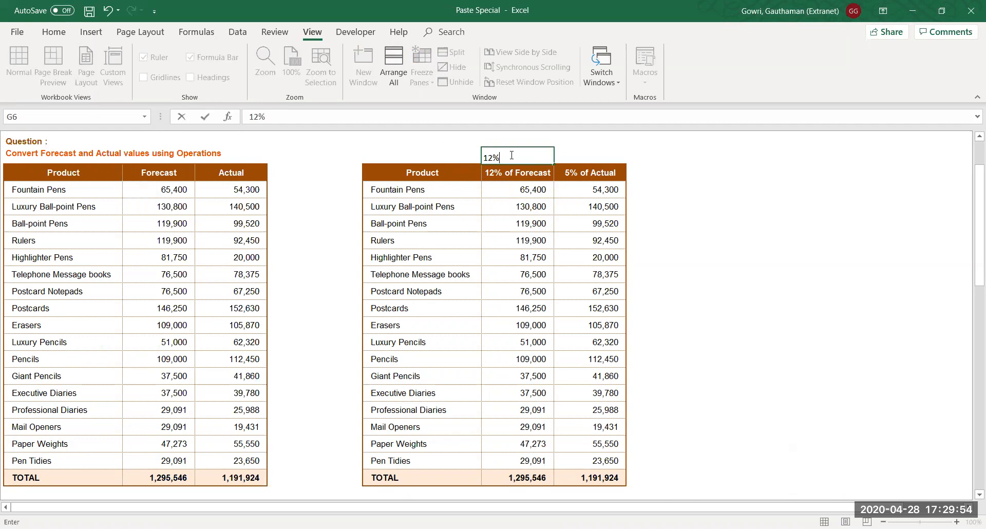
{"action": "key", "text": "Tab"}
{"action": "type", "text": "%"}
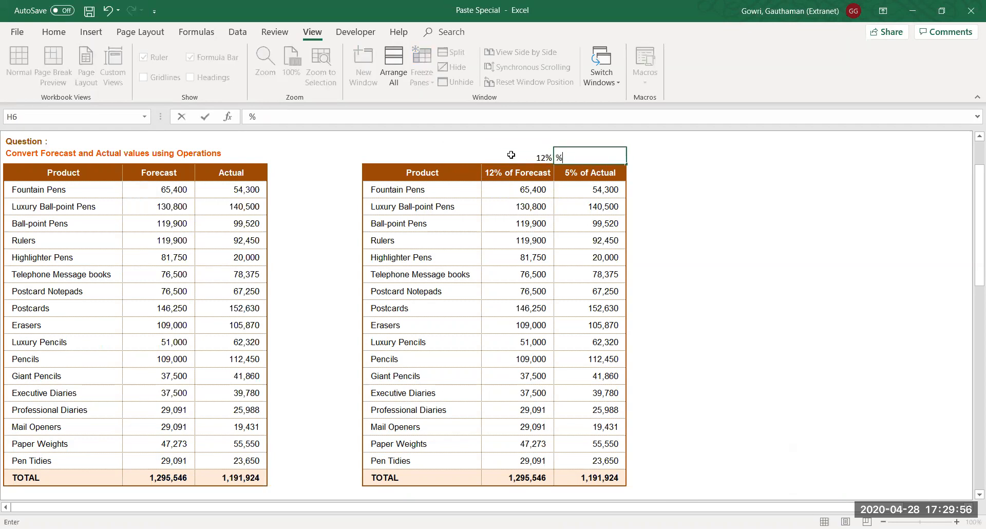
{"action": "key", "text": "BackSpace"}
{"action": "type", "text": "5%"}
{"action": "key", "text": "Return"}
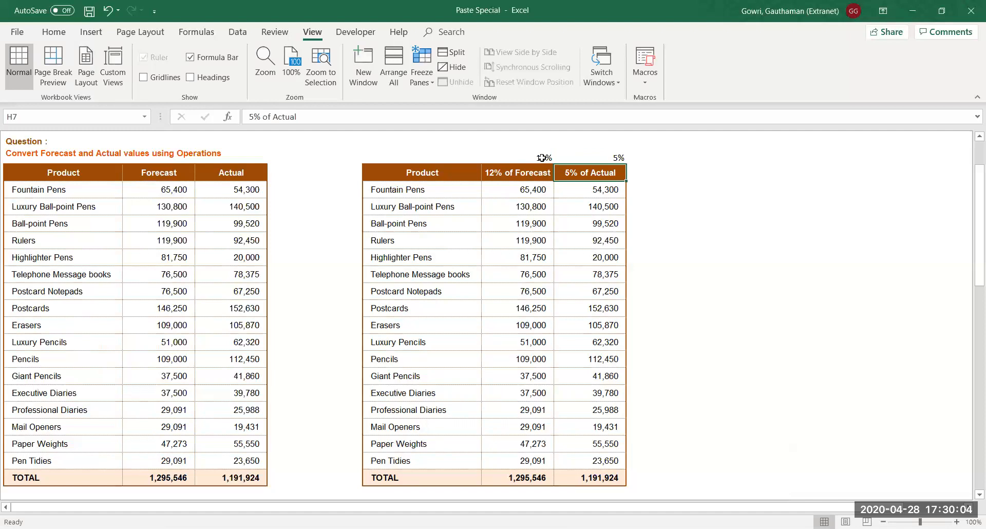
Copy the 12% and 5% rates from G6:H6, select G8:H24, and open Paste Special
{"action": "left_click", "coordinate": [526, 157]}
{"action": "left_click", "coordinate": [588, 157], "text": "shift"}
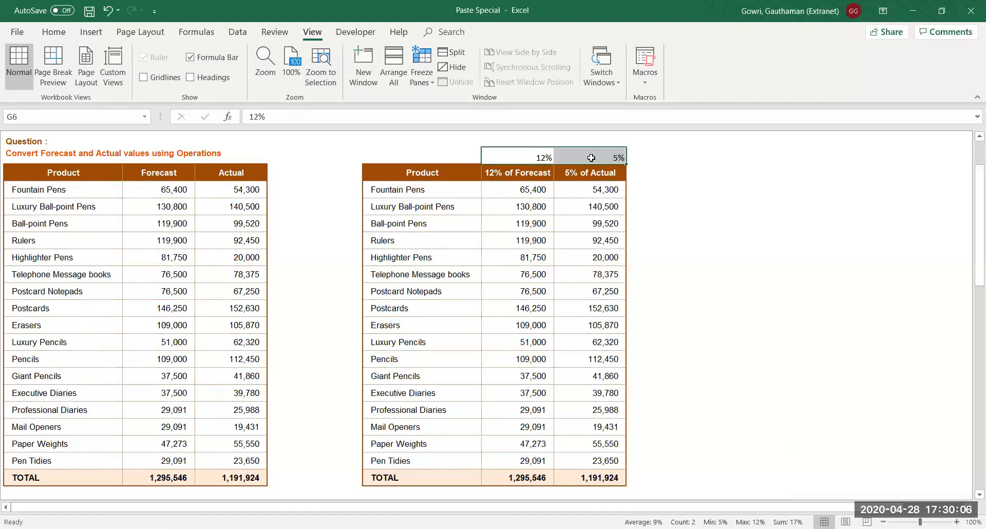
{"action": "left_click", "coordinate": [564, 273]}
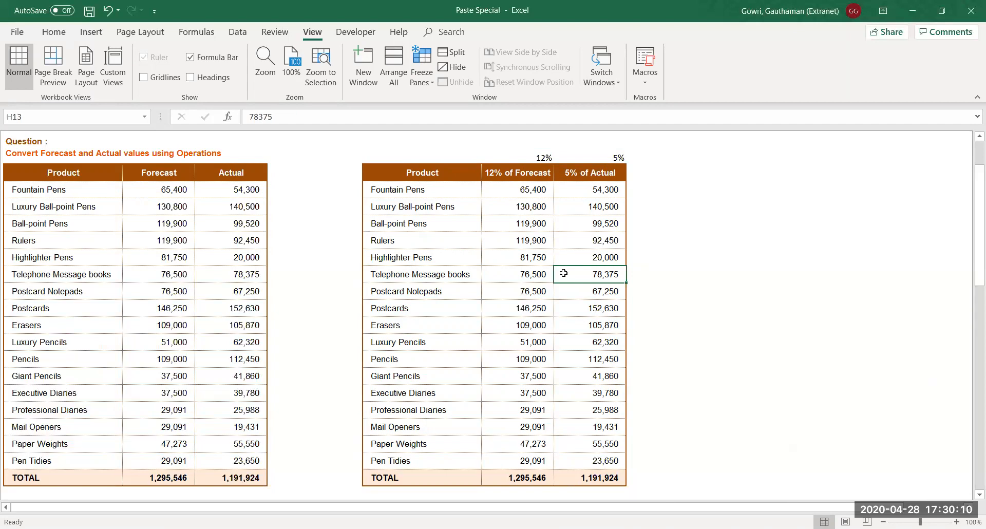
{"action": "left_click", "coordinate": [518, 156]}
{"action": "left_click", "coordinate": [581, 157], "text": "shift"}
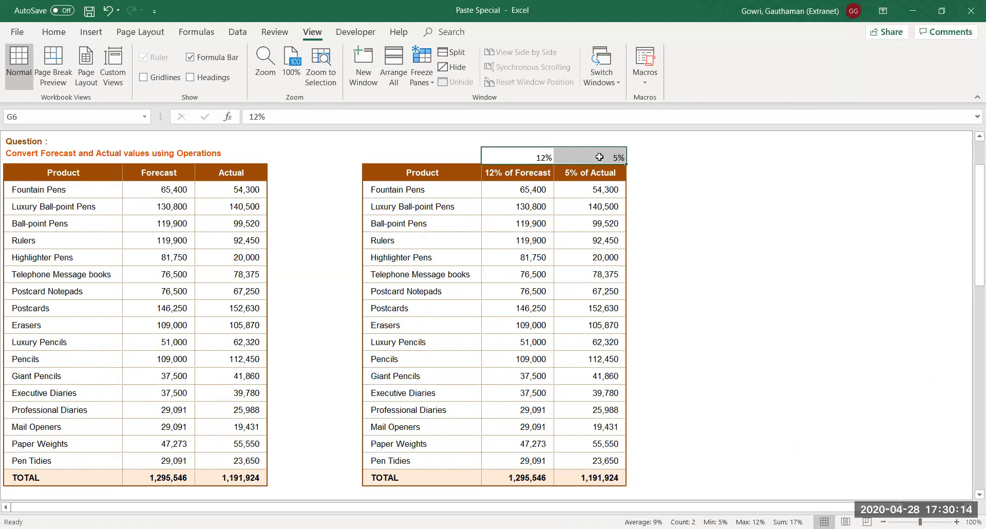
{"action": "key", "text": "ctrl+c"}
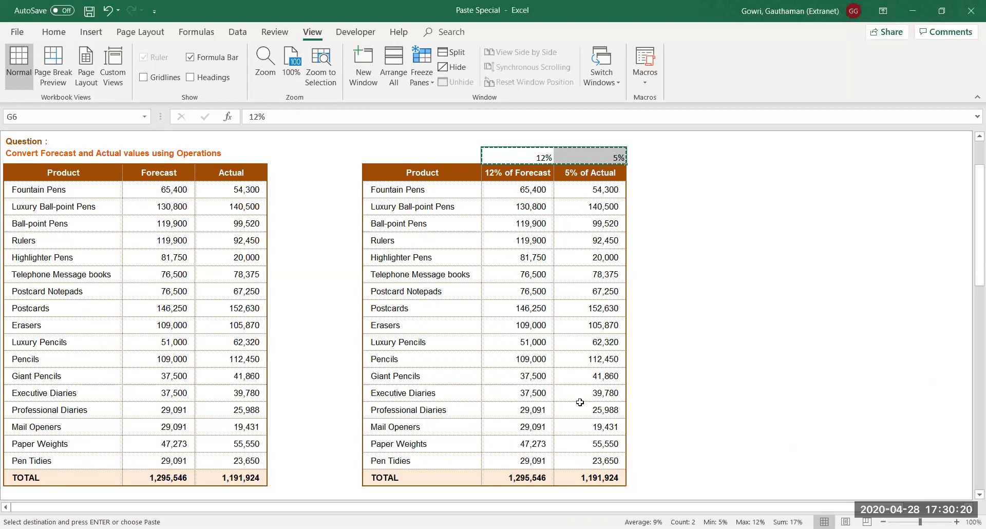
{"action": "left_click_drag", "start_coordinate": [529, 191], "coordinate": [592, 461]}
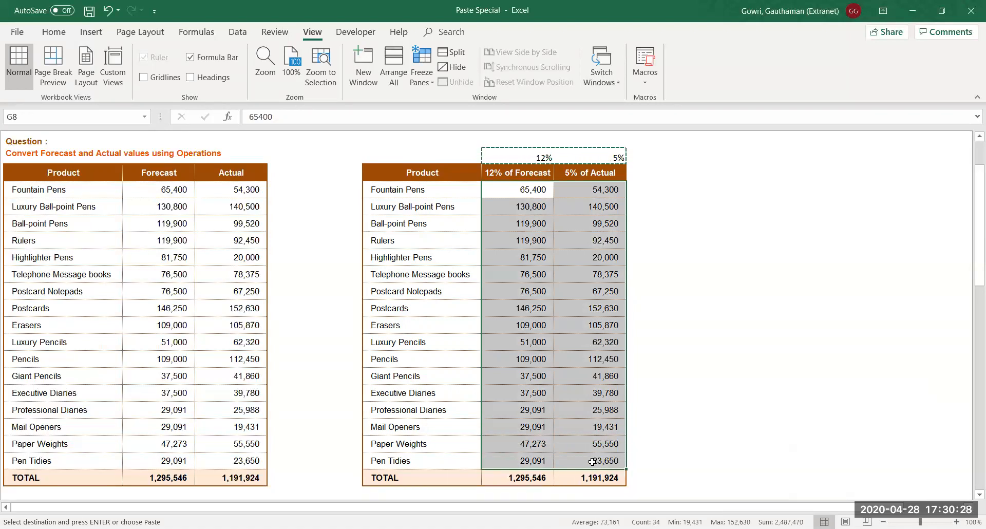
{"action": "key", "text": "ctrl+alt+v"}
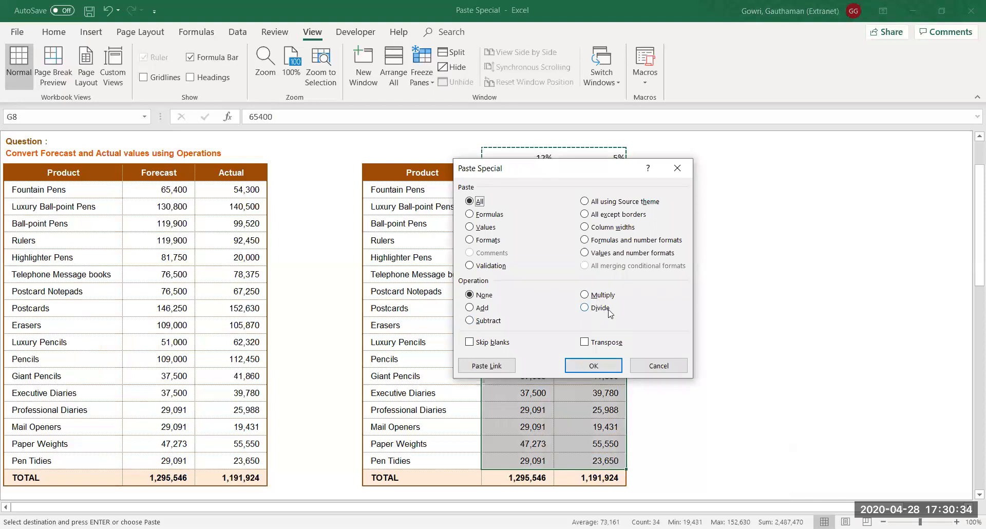
{"action": "left_click", "coordinate": [594, 297]}
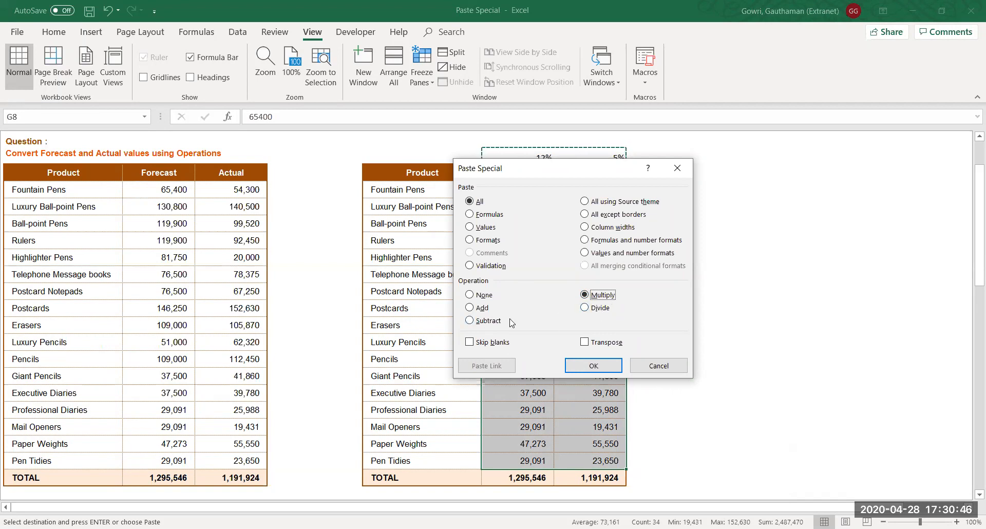
{"action": "left_click", "coordinate": [604, 366]}
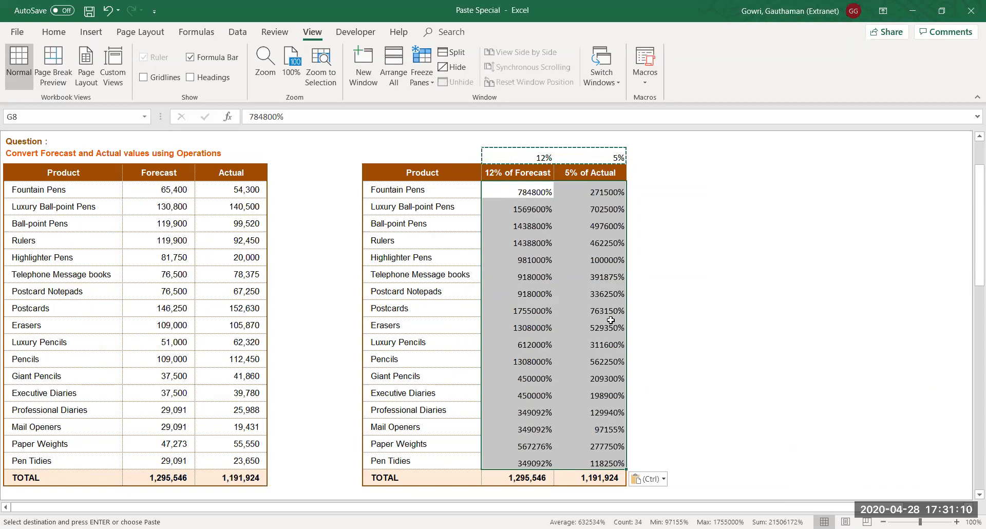
{"action": "key", "text": "ctrl+z"}
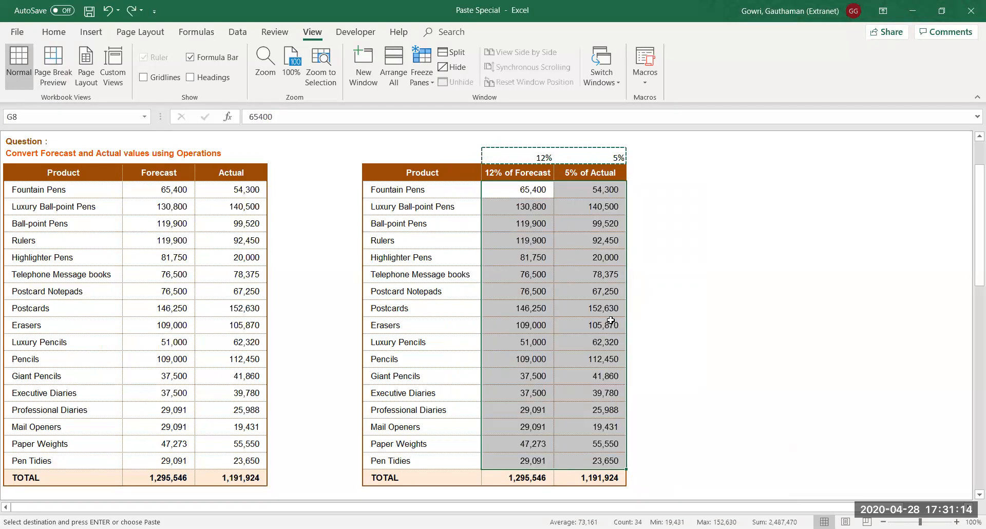
Paste the rates onto G8:H24 as Formulas with the Multiply operation
{"action": "key", "text": "ctrl+alt+v"}
{"action": "left_click", "coordinate": [484, 215]}
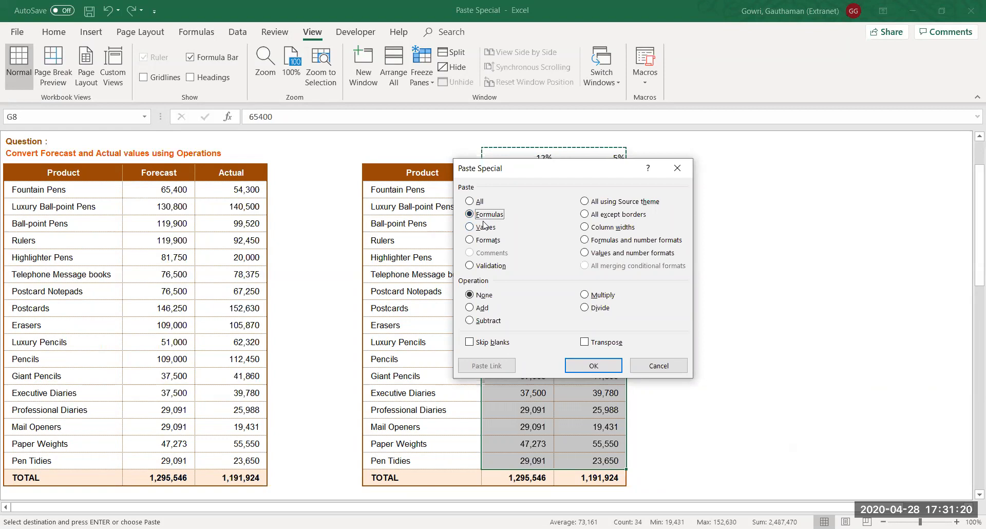
{"action": "left_click", "coordinate": [584, 295]}
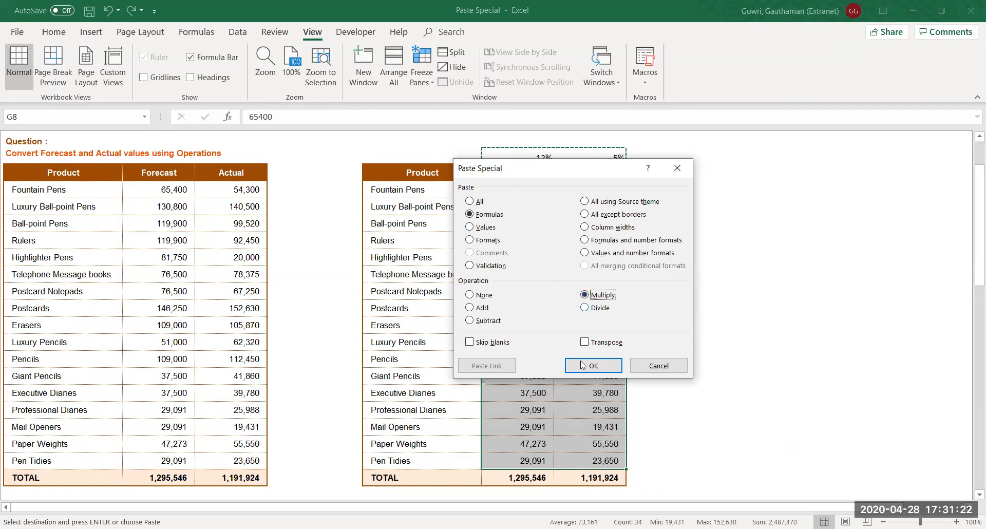
{"action": "left_click", "coordinate": [584, 366]}
Compare results such as Fountain Pens 7,848 with the originals, cancel the copy, and return to the top
{"action": "left_click", "coordinate": [570, 296]}
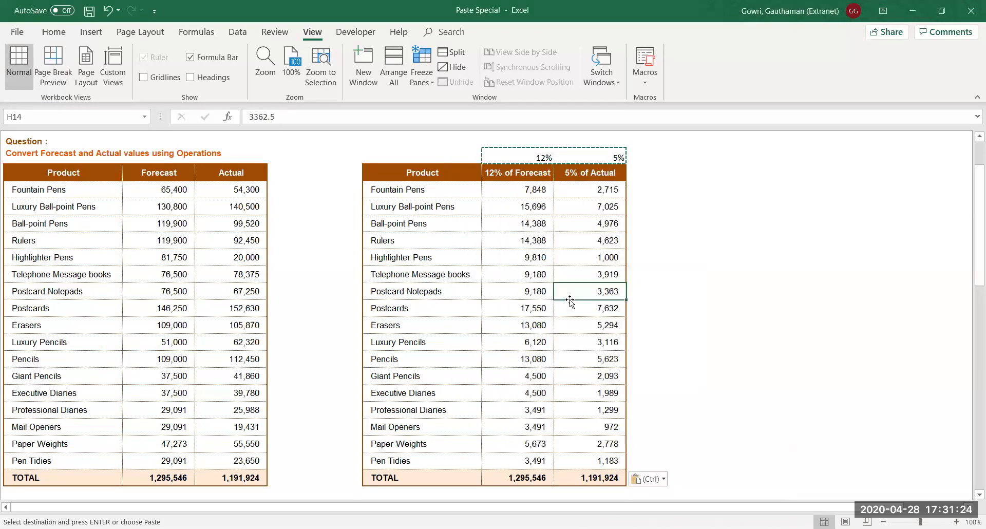
{"action": "left_click", "coordinate": [535, 189]}
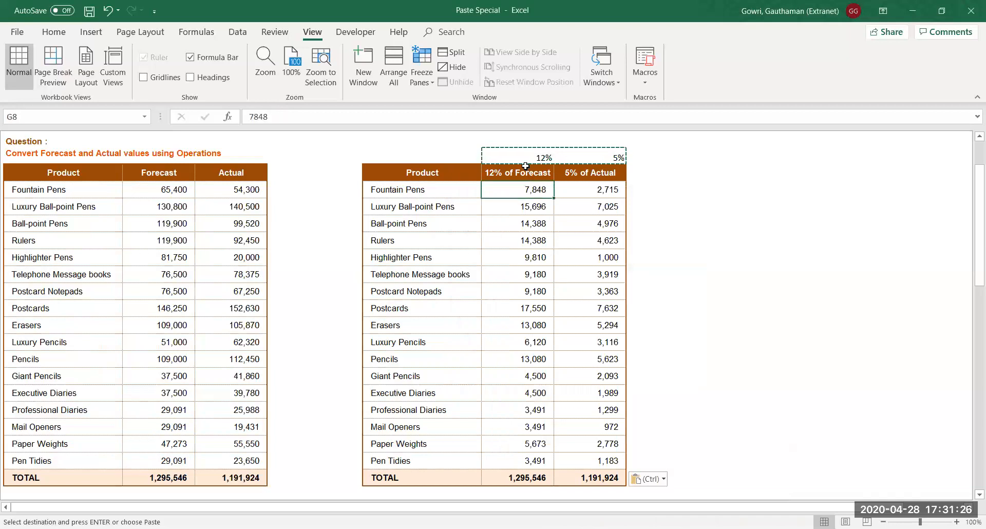
{"action": "left_click", "coordinate": [172, 195]}
{"action": "left_click", "coordinate": [510, 188]}
{"action": "key", "text": "Escape"}
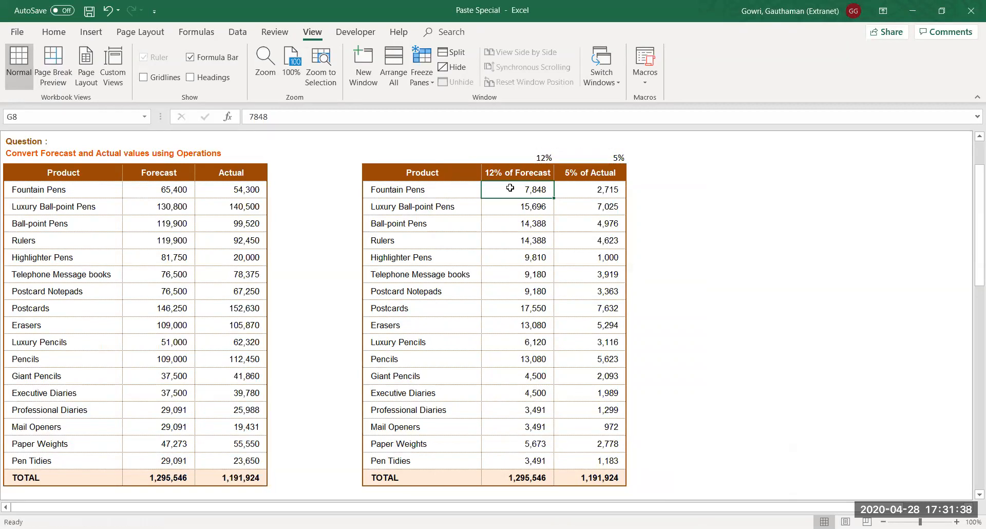
{"action": "left_click_drag", "start_coordinate": [173, 189], "coordinate": [175, 324]}
{"action": "left_click", "coordinate": [230, 187]}
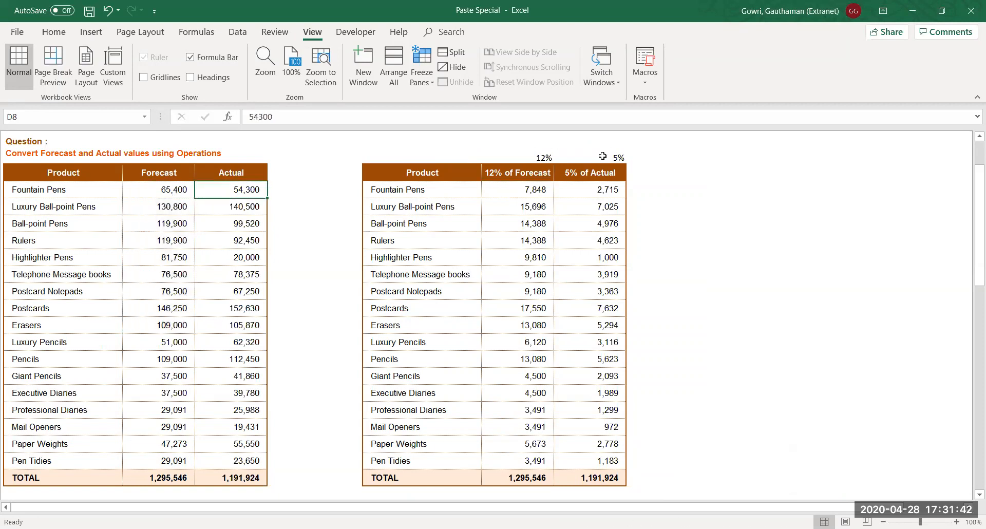
{"action": "left_click_drag", "start_coordinate": [534, 193], "coordinate": [574, 330]}
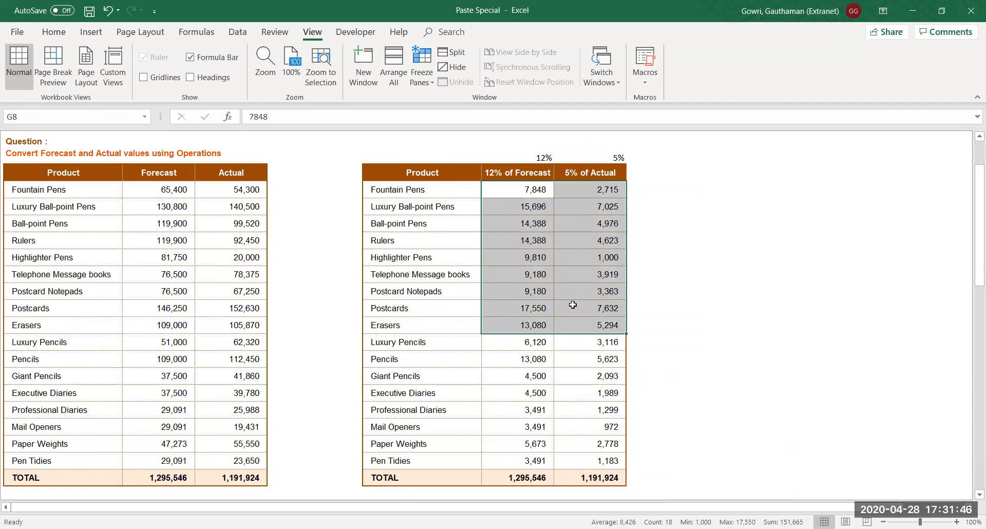
{"action": "left_click", "coordinate": [573, 306]}
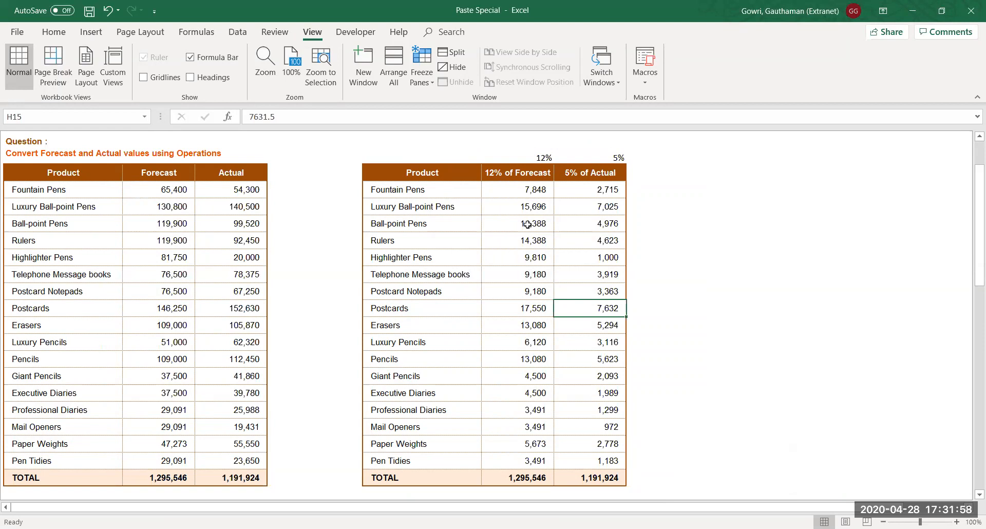
{"action": "left_click", "coordinate": [684, 229]}
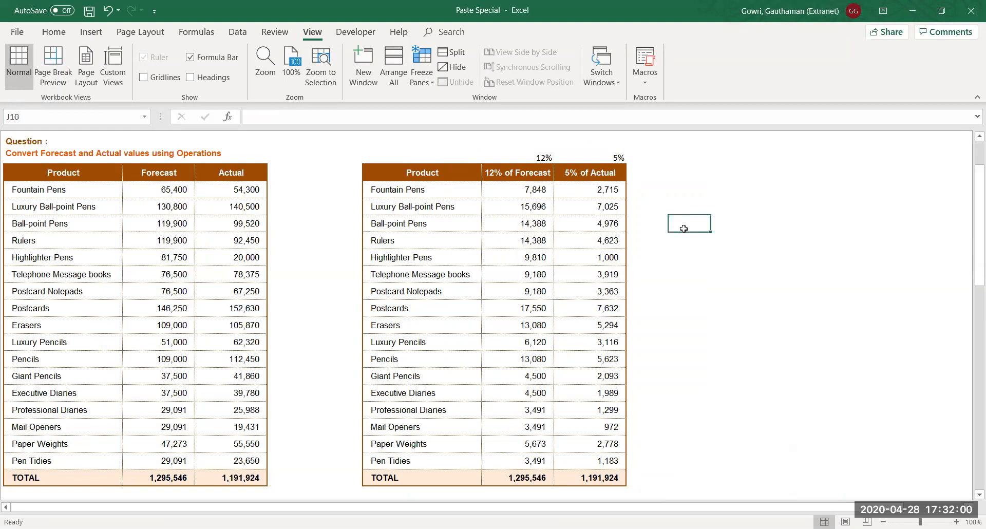
{"action": "key", "text": "ctrl+Up"}
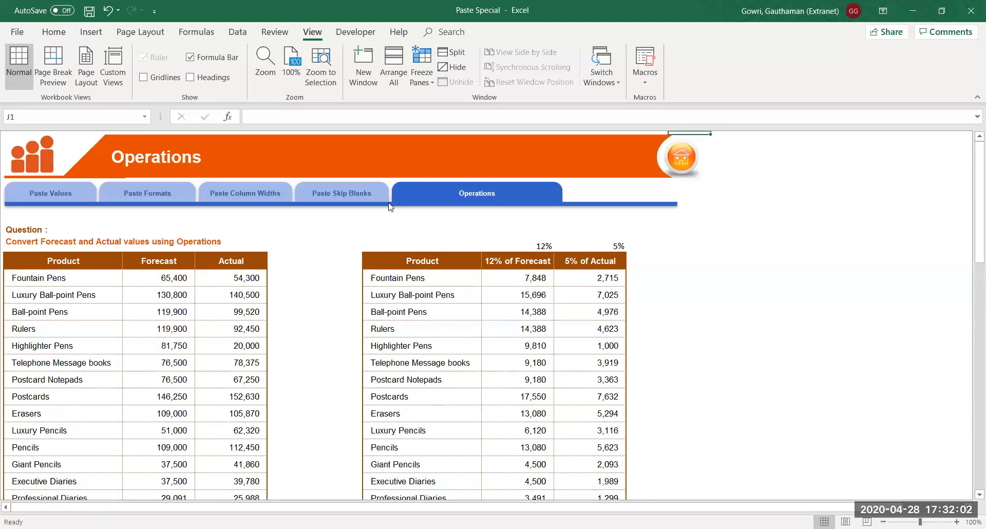
Switch to the Paste Skip Blanks sheet and inspect values like 183,413.00 and 20,373.00
{"action": "left_click", "coordinate": [342, 196]}
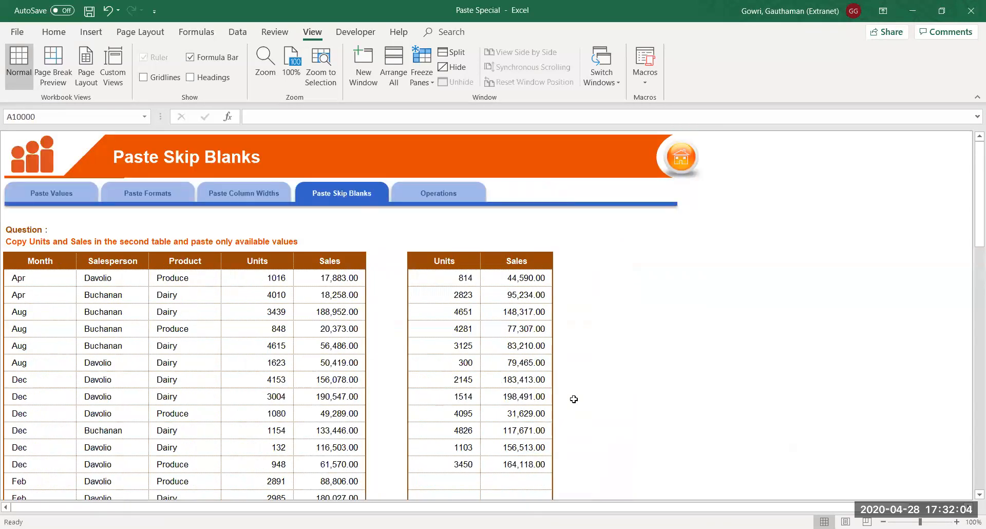
{"action": "left_click", "coordinate": [498, 374]}
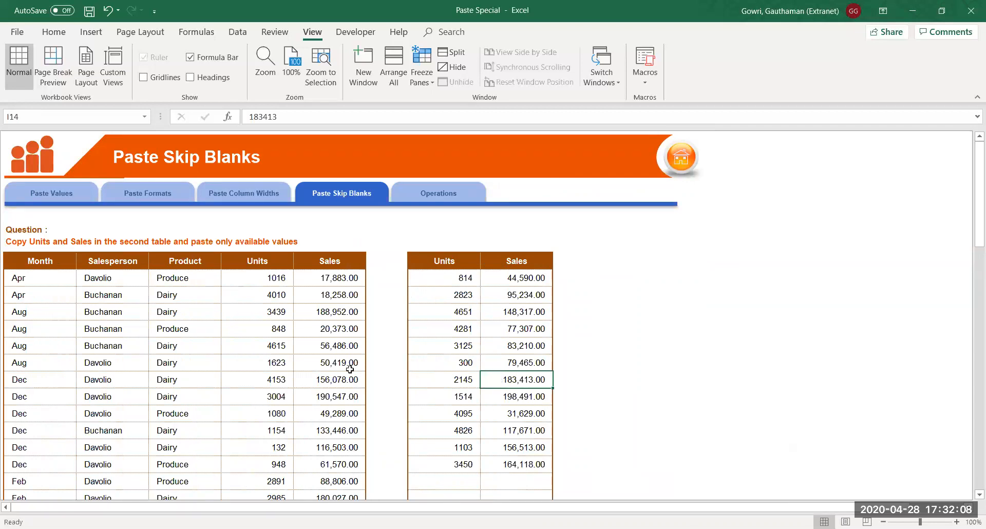
{"action": "left_click", "coordinate": [310, 323]}
{"action": "key", "text": "Left"}
{"action": "key", "text": "Right"}
{"action": "key", "text": "Down"}
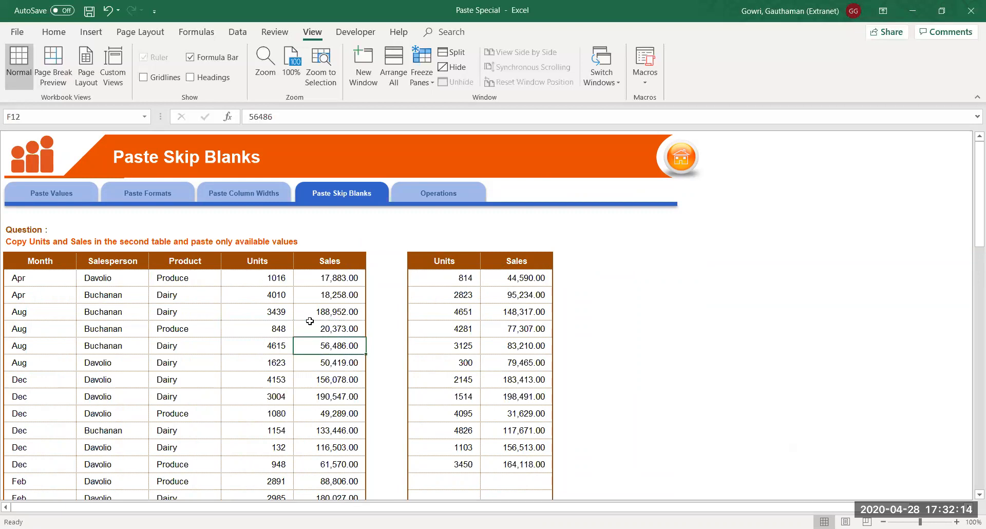
Select the first table's Units and Sales, then the second table's filled rows and empty cells
{"action": "left_click_drag", "start_coordinate": [239, 257], "coordinate": [316, 481]}
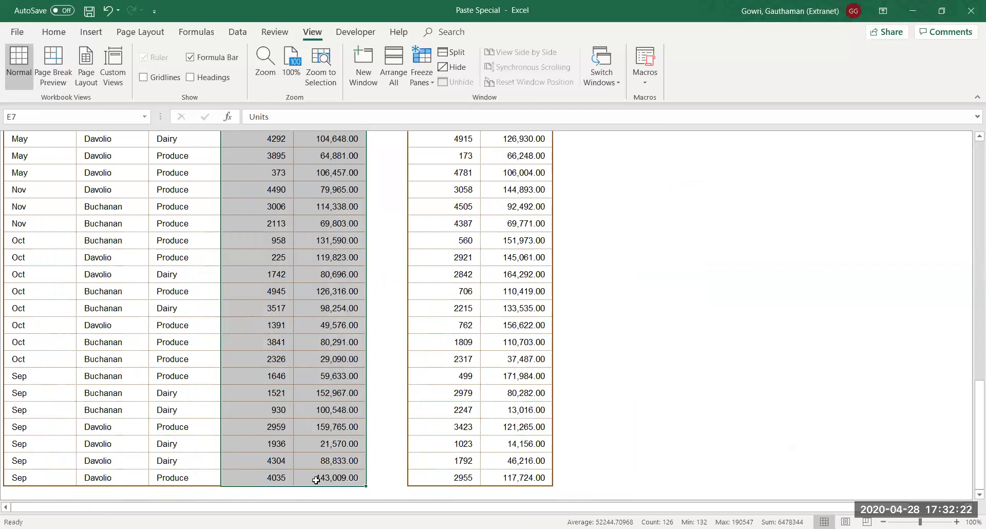
{"action": "key", "text": "Up"}
{"action": "key", "text": "Down"}
{"action": "key", "text": "Down"}
{"action": "key", "text": "shift+Right"}
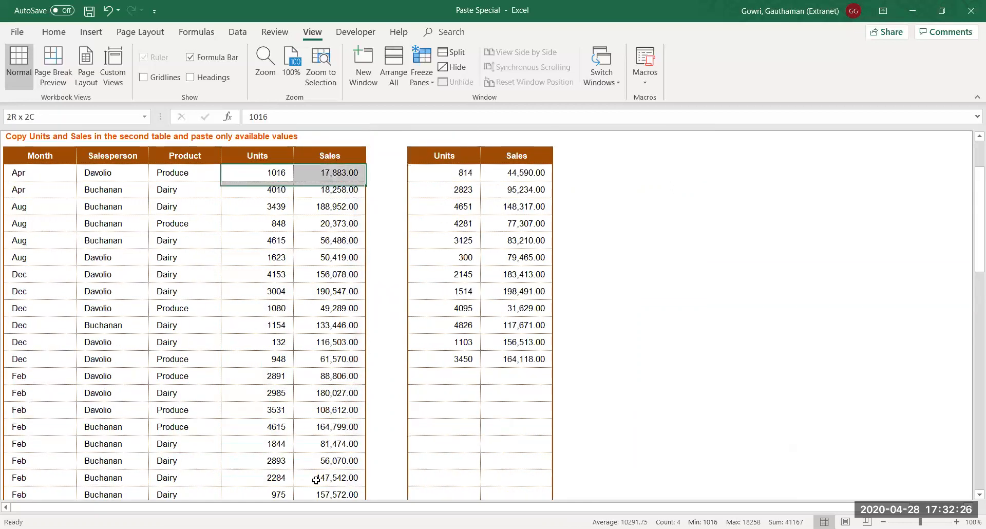
{"action": "key", "text": "shift+Down"}
{"action": "key", "text": "shift+Down"}
{"action": "key", "text": "shift+Down"}
{"action": "key", "text": "shift+Down"}
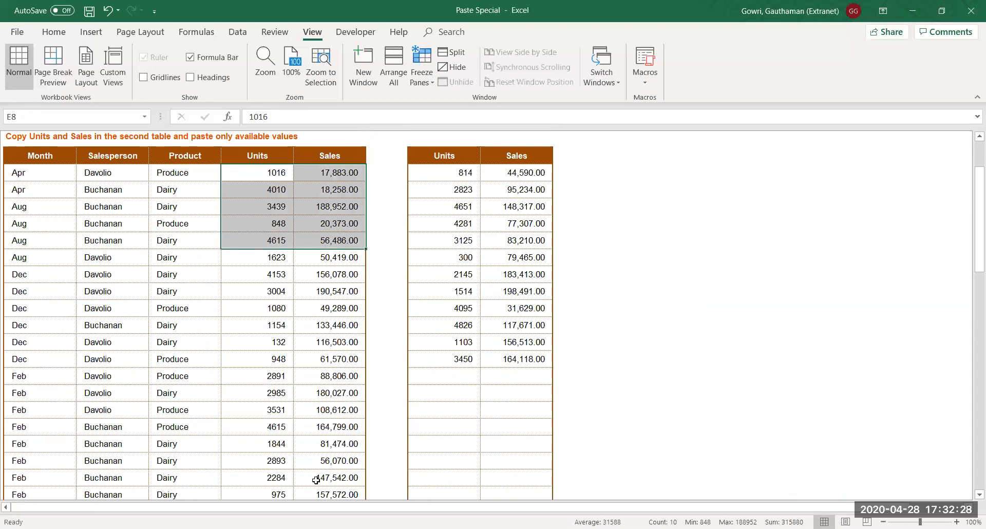
{"action": "key", "text": "Right"}
{"action": "key", "text": "Right"}
{"action": "key", "text": "Right"}
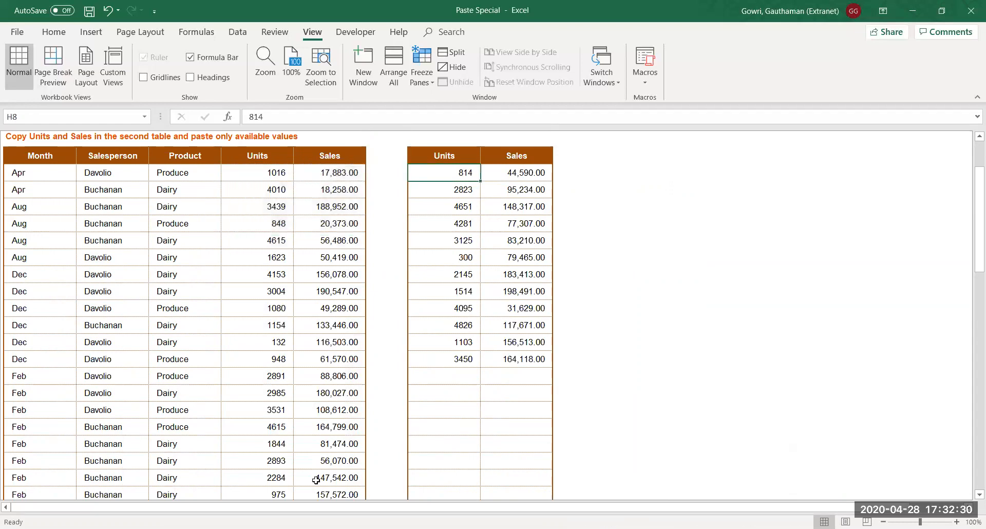
{"action": "key", "text": "shift+Right"}
{"action": "key", "text": "shift+Down"}
{"action": "key", "text": "shift+Down"}
{"action": "key", "text": "shift+Down"}
{"action": "key", "text": "shift+Down"}
{"action": "key", "text": "shift+Down"}
{"action": "key", "text": "shift+Down"}
{"action": "key", "text": "shift+Down"}
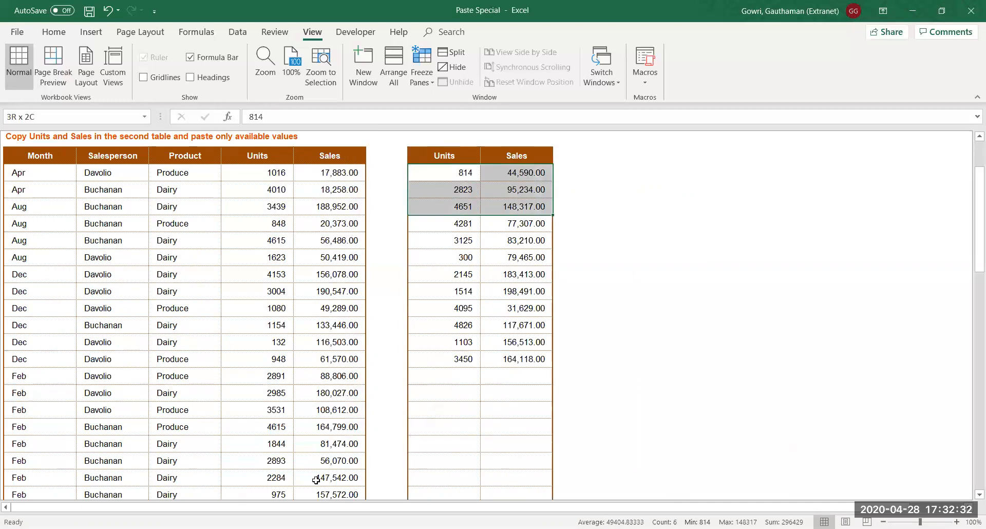
{"action": "key", "text": "shift+Down"}
{"action": "key", "text": "shift+Down"}
{"action": "key", "text": "shift+Down"}
{"action": "key", "text": "shift+Down"}
{"action": "key", "text": "Down"}
{"action": "key", "text": "Down"}
{"action": "key", "text": "Down"}
{"action": "key", "text": "Down"}
{"action": "key", "text": "Down"}
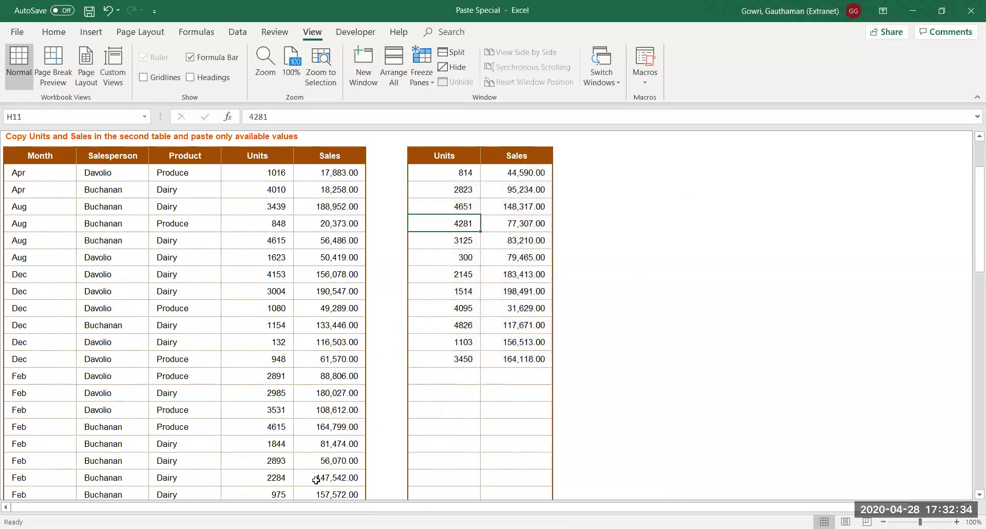
{"action": "key", "text": "Down"}
{"action": "key", "text": "Down"}
{"action": "key", "text": "Down"}
{"action": "key", "text": "Down"}
{"action": "key", "text": "Down"}
{"action": "key", "text": "Down"}
{"action": "key", "text": "Down"}
{"action": "key", "text": "Down"}
{"action": "key", "text": "Right"}
{"action": "key", "text": "Up"}
{"action": "key", "text": "Left"}
{"action": "key", "text": "Left"}
{"action": "key", "text": "Left"}
{"action": "key", "text": "Left"}
Compare the first table's February rows with the second table's filled section ending at 3450
{"action": "key", "text": "shift+Right"}
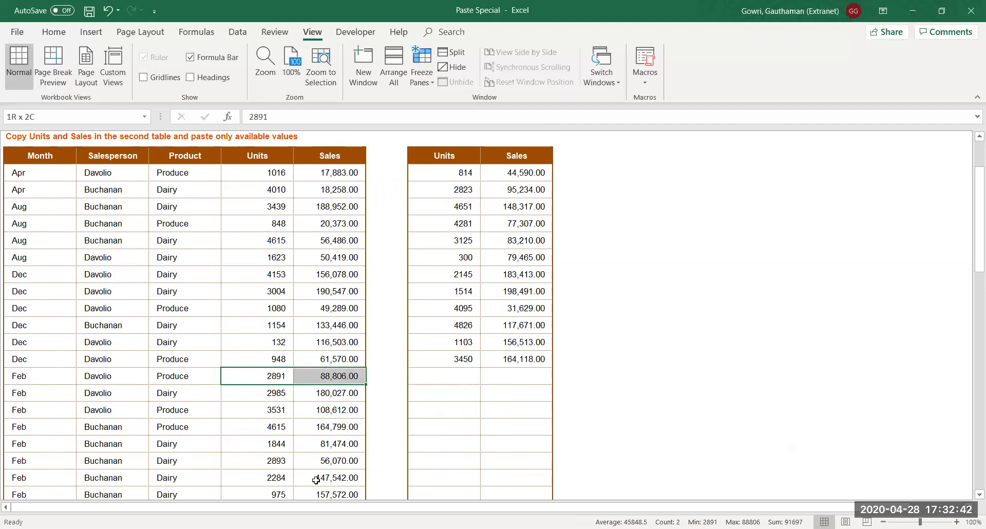
{"action": "key", "text": "shift+Down"}
{"action": "key", "text": "shift+Down"}
{"action": "key", "text": "shift+Down"}
{"action": "key", "text": "shift+Down"}
{"action": "key", "text": "shift+Down"}
{"action": "key", "text": "shift+Down"}
{"action": "key", "text": "shift+Down"}
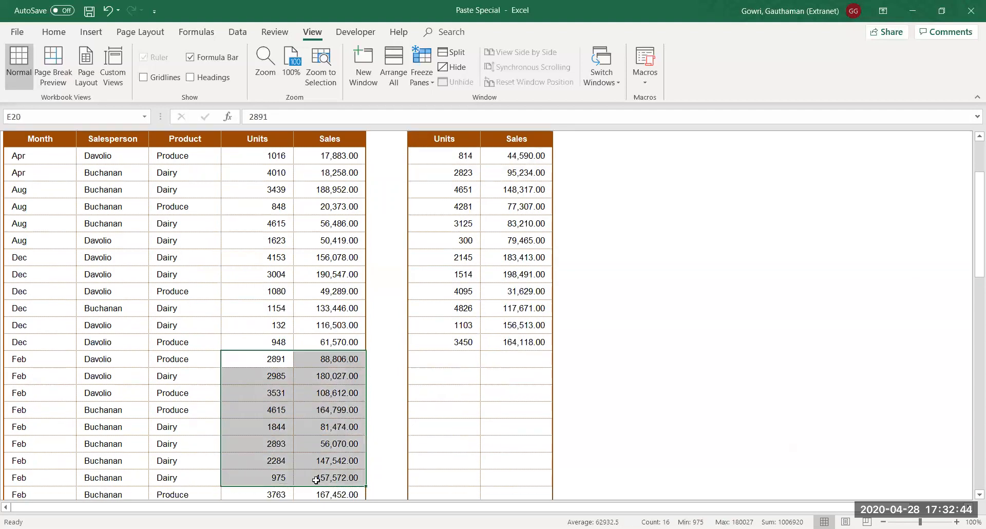
{"action": "key", "text": "Right"}
{"action": "key", "text": "Right"}
{"action": "key", "text": "Right"}
{"action": "key", "text": "Up"}
{"action": "key", "text": "shift+Right"}
{"action": "key", "text": "shift+Up"}
{"action": "key", "text": "shift+Up"}
{"action": "key", "text": "shift+Up"}
{"action": "key", "text": "shift+Up"}
{"action": "key", "text": "shift+Up"}
{"action": "key", "text": "shift+Up"}
{"action": "key", "text": "shift+Up"}
{"action": "key", "text": "shift+Up"}
{"action": "key", "text": "shift+Up"}
{"action": "key", "text": "shift+Up"}
{"action": "key", "text": "shift+Up"}
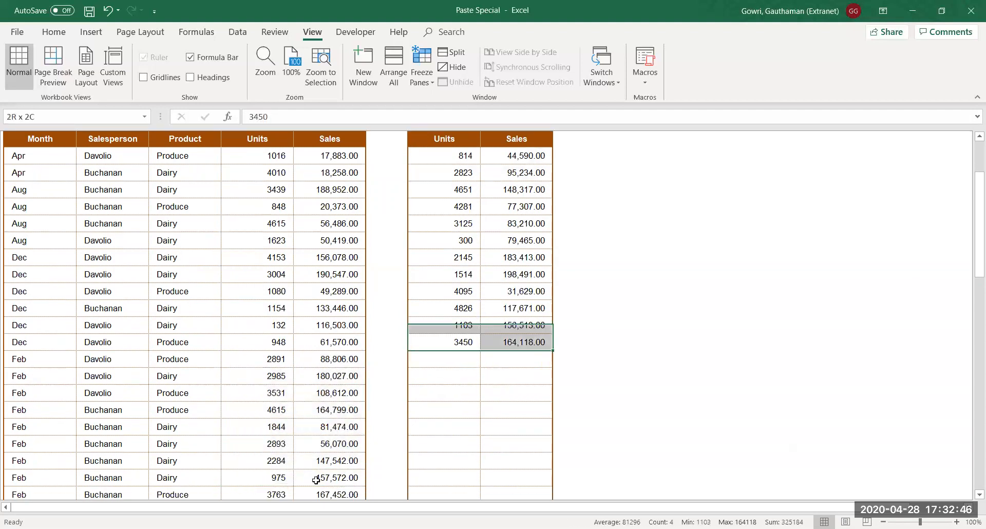
{"action": "key", "text": "Left"}
{"action": "key", "text": "Left"}
{"action": "key", "text": "Left"}
{"action": "key", "text": "Right"}
{"action": "key", "text": "Right"}
{"action": "key", "text": "Down"}
{"action": "key", "text": "Right"}
{"action": "key", "text": "Right"}
{"action": "key", "text": "Down"}
{"action": "key", "text": "Left"}
{"action": "key", "text": "Left"}
{"action": "key", "text": "Left"}
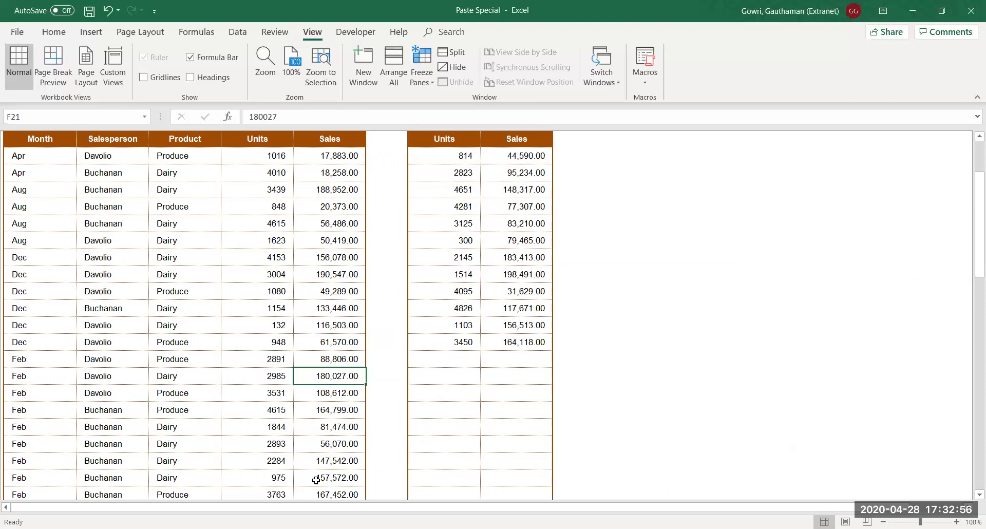
Copy the second table's Units and Sales values, starting at 814
{"action": "left_click", "coordinate": [432, 154]}
{"action": "left_click_drag", "start_coordinate": [432, 155], "coordinate": [507, 462]}
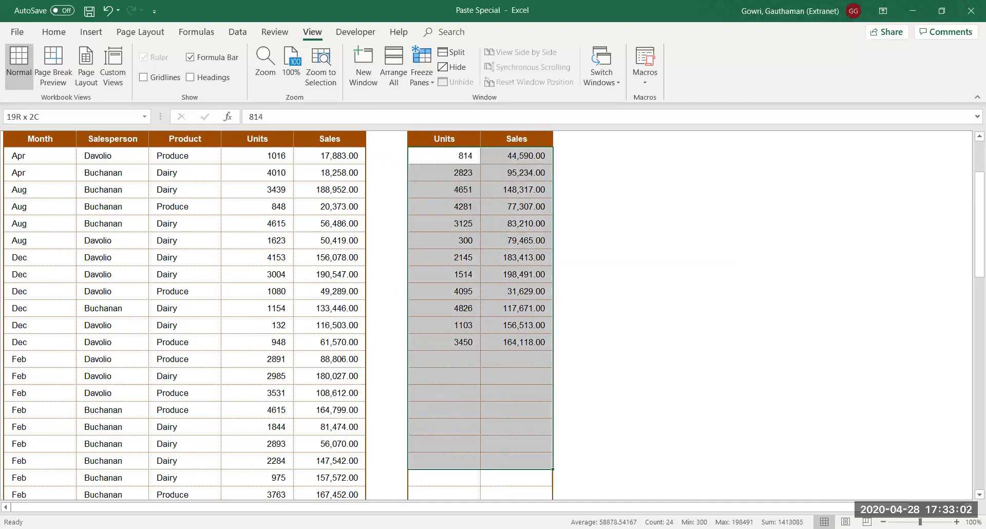
{"action": "left_click_drag", "start_coordinate": [507, 462], "coordinate": [496, 423]}
{"action": "key", "text": "ctrl+c"}
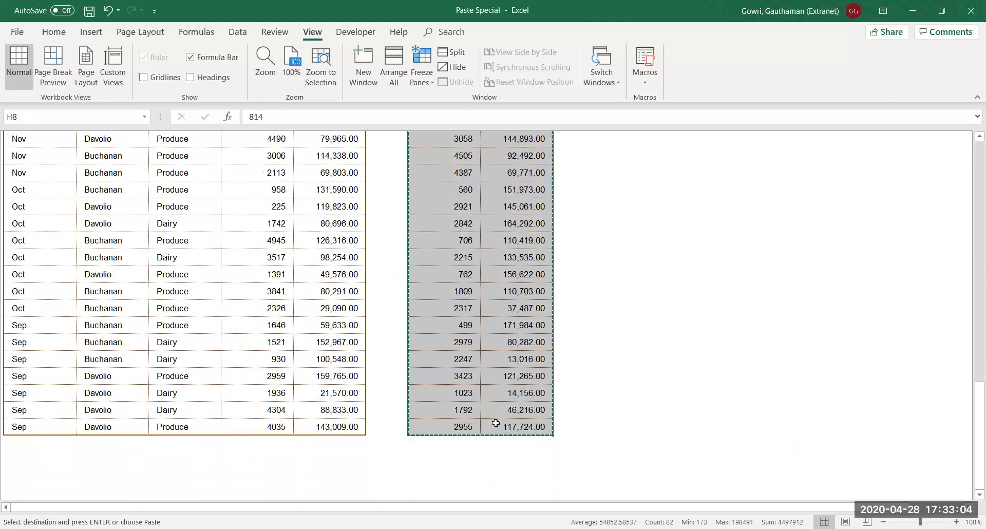
{"action": "key", "text": "Left"}
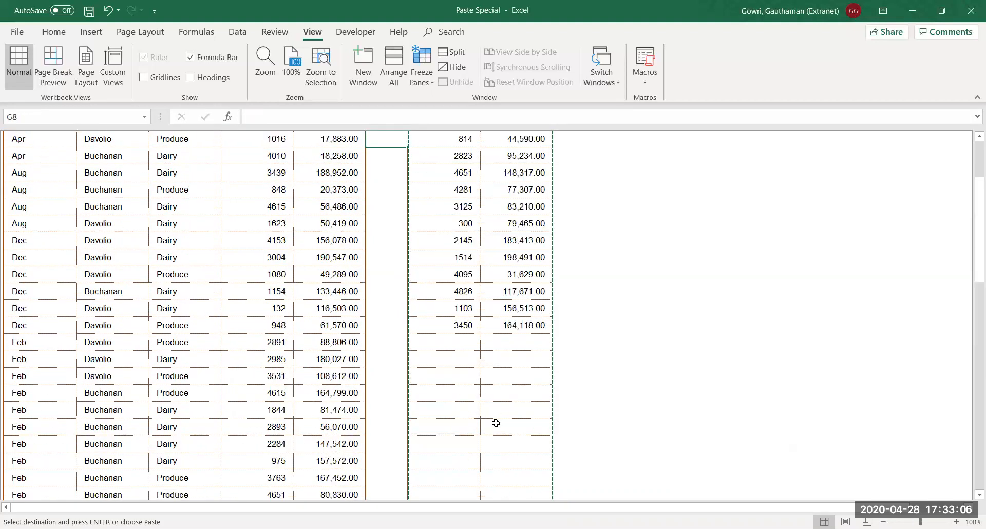
Paste them plainly over the first table, undo it, and open Paste Special at the first Units cell
{"action": "scroll", "coordinate": [496, 422], "scroll_direction": "up", "scroll_amount": 1}
{"action": "key", "text": "Left"}
{"action": "key", "text": "Left"}
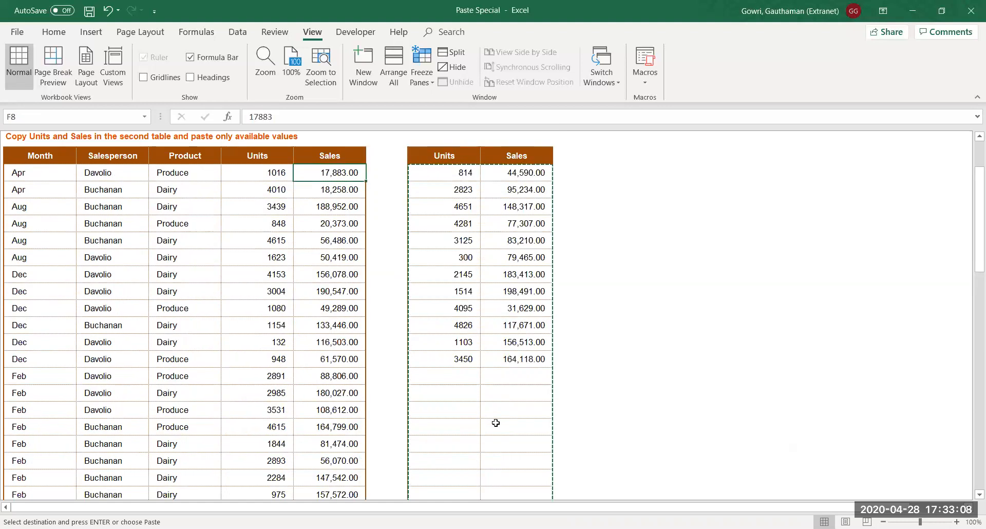
{"action": "key", "text": "ctrl+v"}
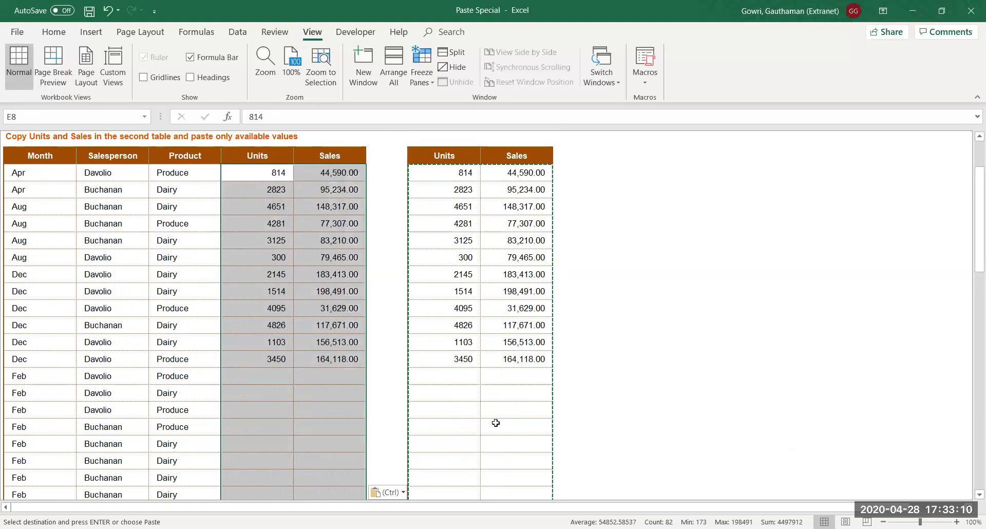
{"action": "key", "text": "Down"}
{"action": "key", "text": "Down"}
{"action": "key", "text": "Down"}
{"action": "key", "text": "Down"}
{"action": "key", "text": "Down"}
{"action": "key", "text": "Down"}
{"action": "key", "text": "Down"}
{"action": "key", "text": "Down"}
{"action": "key", "text": "Down"}
{"action": "key", "text": "Down"}
{"action": "key", "text": "Down"}
{"action": "key", "text": "Down"}
{"action": "key", "text": "Down"}
{"action": "key", "text": "Down"}
{"action": "key", "text": "Down"}
{"action": "key", "text": "Down"}
{"action": "key", "text": "Down"}
{"action": "key", "text": "Down"}
{"action": "key", "text": "Down"}
{"action": "key", "text": "Down"}
{"action": "key", "text": "Down"}
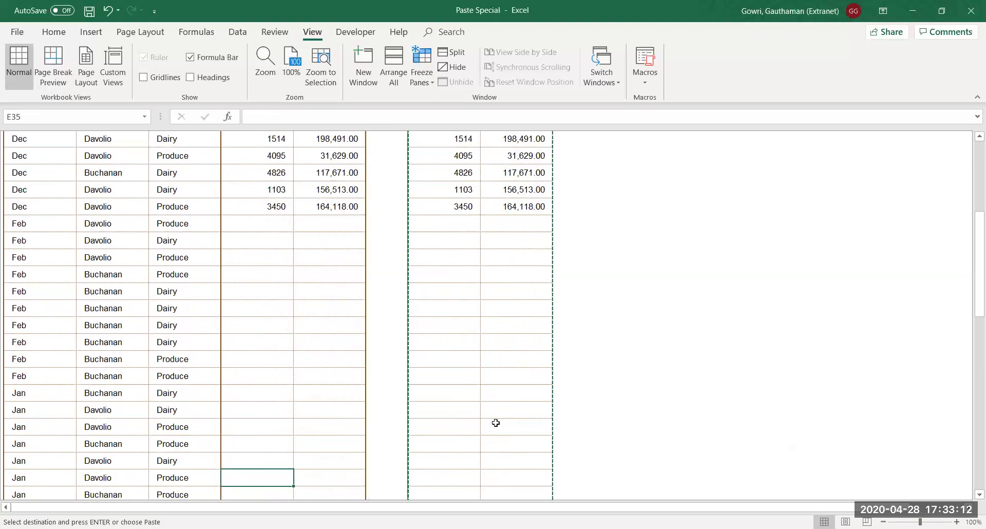
{"action": "key", "text": "Down"}
{"action": "key", "text": "Down"}
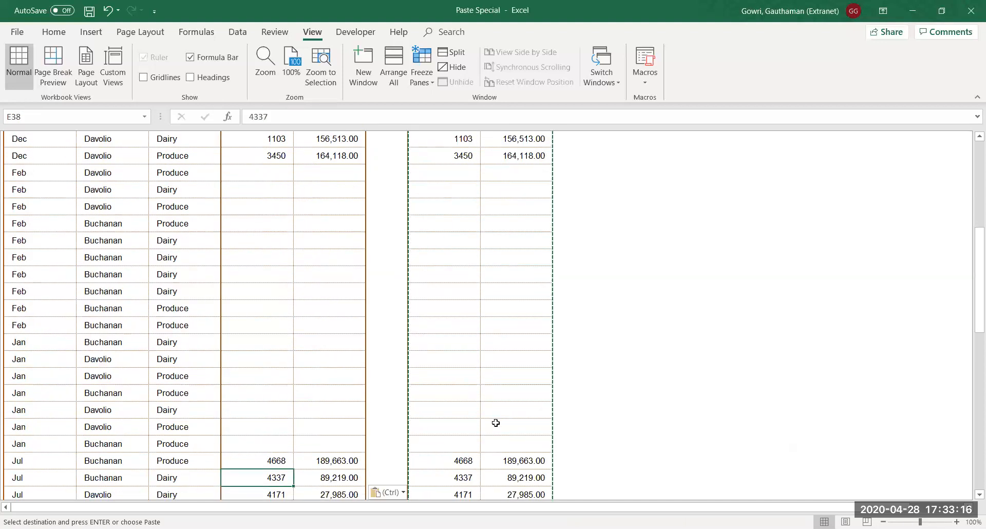
{"action": "key", "text": "ctrl+z"}
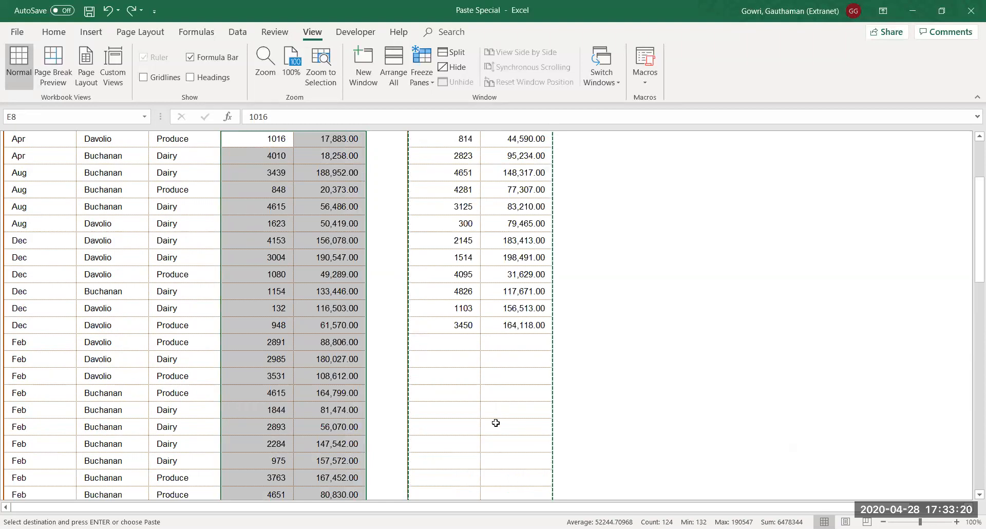
{"action": "key", "text": "Up"}
{"action": "key", "text": "Down"}
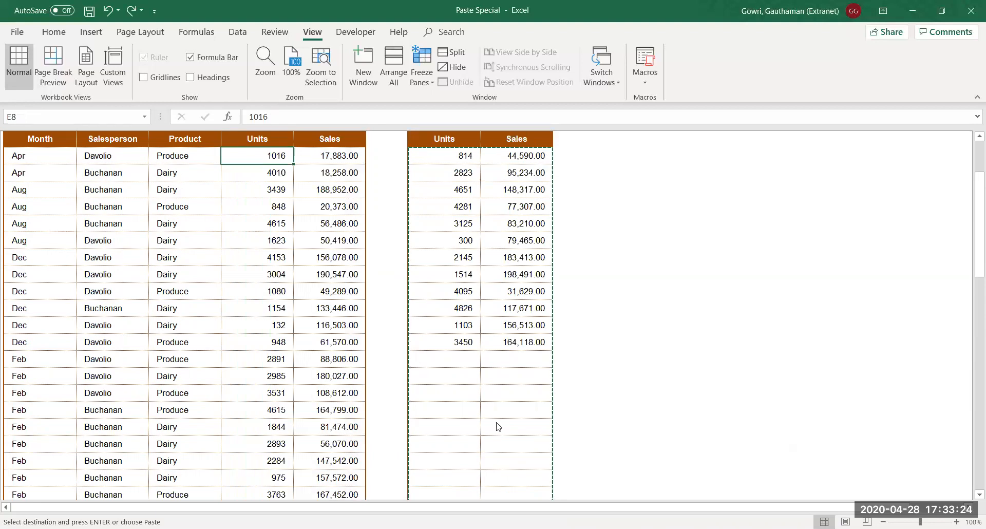
{"action": "key", "text": "ctrl+alt+v"}
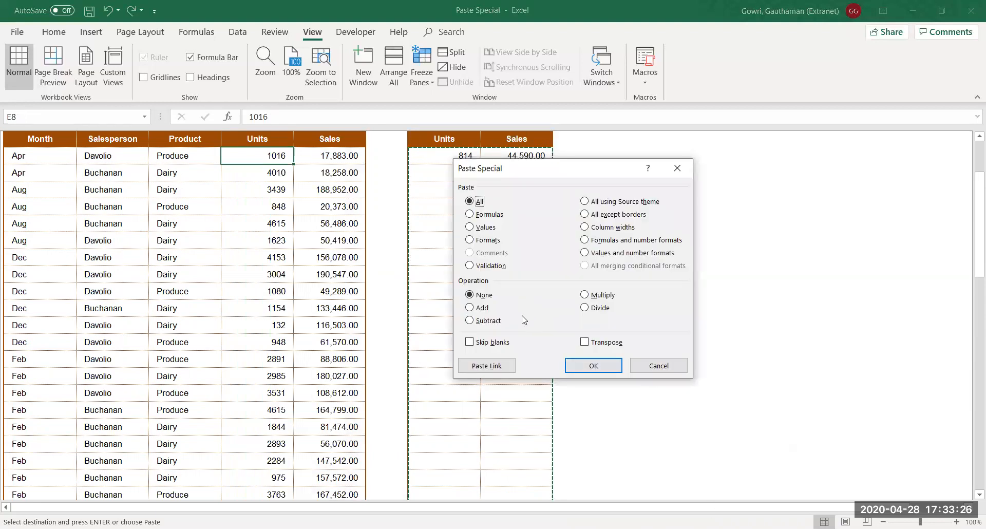
Paste the second table's Units and Sales over the left table with Skip blanks turned on
{"action": "left_click", "coordinate": [485, 347]}
{"action": "left_click", "coordinate": [581, 366]}
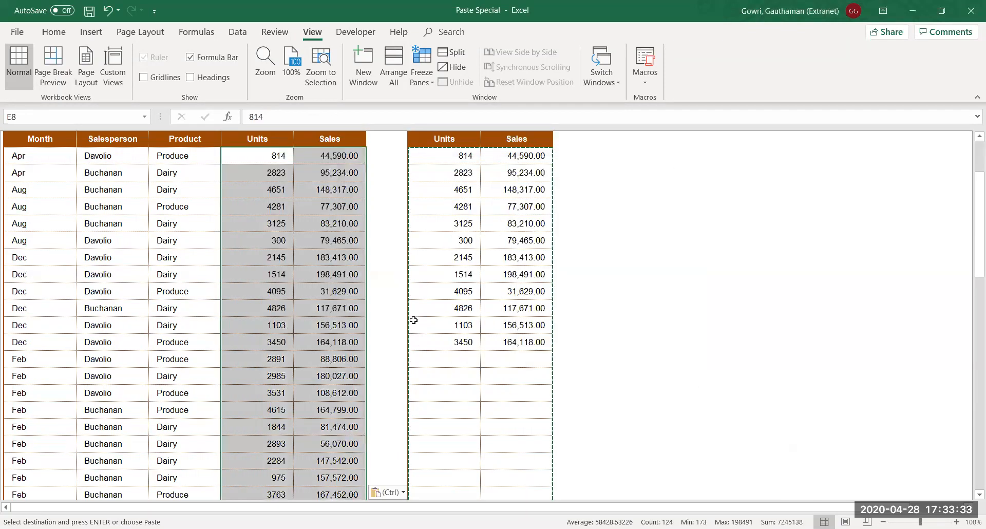
{"action": "left_click", "coordinate": [319, 286]}
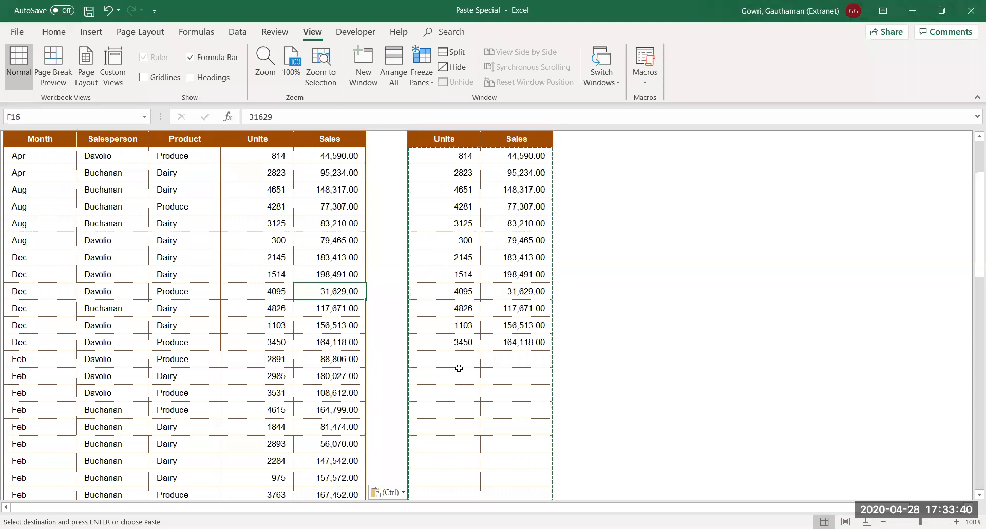
Check the pasted Units and Sales values, confirming the Feb rows kept their originals
{"action": "key", "text": "Left"}
{"action": "key", "text": "Left"}
{"action": "key", "text": "Right"}
{"action": "key", "text": "Down"}
{"action": "key", "text": "Down"}
{"action": "key", "text": "Down"}
{"action": "key", "text": "Down"}
{"action": "key", "text": "Down"}
{"action": "key", "text": "Down"}
{"action": "key", "text": "Down"}
{"action": "key", "text": "Down"}
{"action": "key", "text": "Down"}
{"action": "key", "text": "Down"}
{"action": "key", "text": "Down"}
{"action": "key", "text": "Down"}
{"action": "key", "text": "Down"}
{"action": "key", "text": "Down"}
{"action": "key", "text": "Down"}
{"action": "key", "text": "Down"}
{"action": "key", "text": "Down"}
{"action": "key", "text": "Down"}
{"action": "key", "text": "Down"}
{"action": "key", "text": "Down"}
{"action": "key", "text": "Down"}
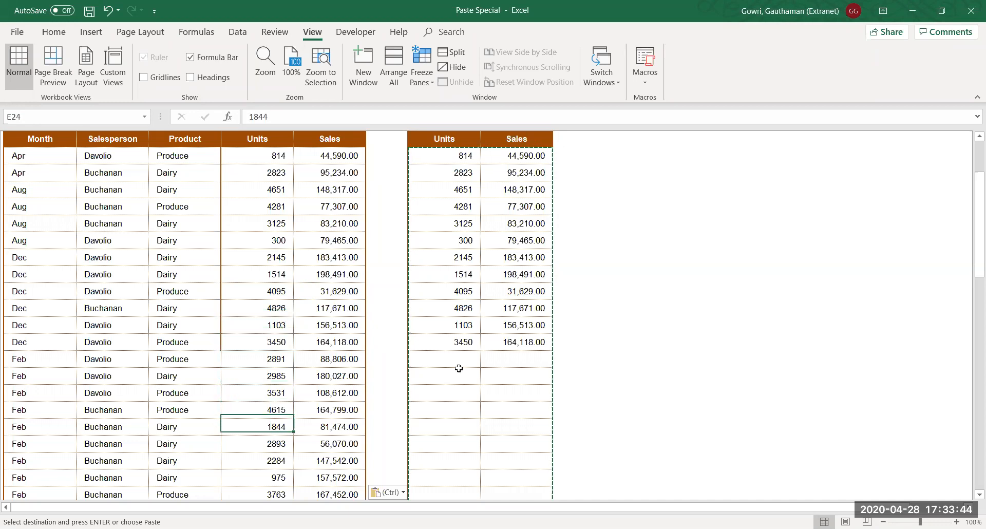
{"action": "key", "text": "Down"}
{"action": "key", "text": "Down"}
{"action": "key", "text": "Down"}
{"action": "key", "text": "Down"}
{"action": "key", "text": "Down"}
{"action": "key", "text": "Down"}
{"action": "key", "text": "Down"}
{"action": "key", "text": "Down"}
{"action": "key", "text": "Down"}
{"action": "key", "text": "Down"}
{"action": "key", "text": "Down"}
{"action": "key", "text": "Down"}
{"action": "key", "text": "Down"}
{"action": "key", "text": "Down"}
{"action": "key", "text": "Down"}
{"action": "key", "text": "Down"}
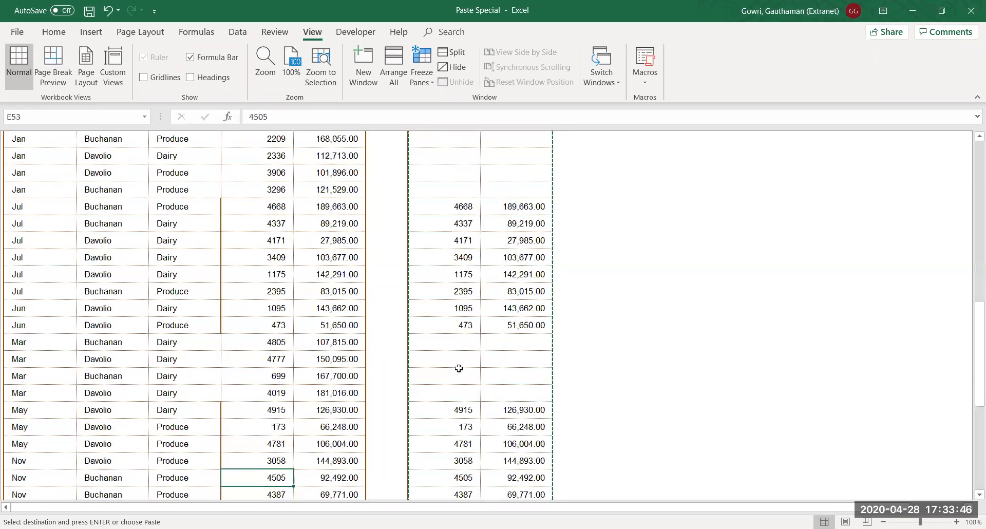
{"action": "left_click_drag", "start_coordinate": [239, 341], "coordinate": [251, 376]}
{"action": "left_click", "coordinate": [250, 443]}
{"action": "key", "text": "Down"}
{"action": "key", "text": "Down"}
{"action": "key", "text": "Down"}
{"action": "key", "text": "Down"}
{"action": "key", "text": "Down"}
{"action": "key", "text": "Down"}
{"action": "key", "text": "Down"}
{"action": "key", "text": "Down"}
{"action": "key", "text": "Down"}
{"action": "key", "text": "Down"}
{"action": "key", "text": "Down"}
{"action": "key", "text": "Down"}
{"action": "key", "text": "Down"}
{"action": "key", "text": "Down"}
{"action": "key", "text": "Down"}
{"action": "key", "text": "Down"}
{"action": "key", "text": "Down"}
{"action": "key", "text": "Down"}
{"action": "key", "text": "Down"}
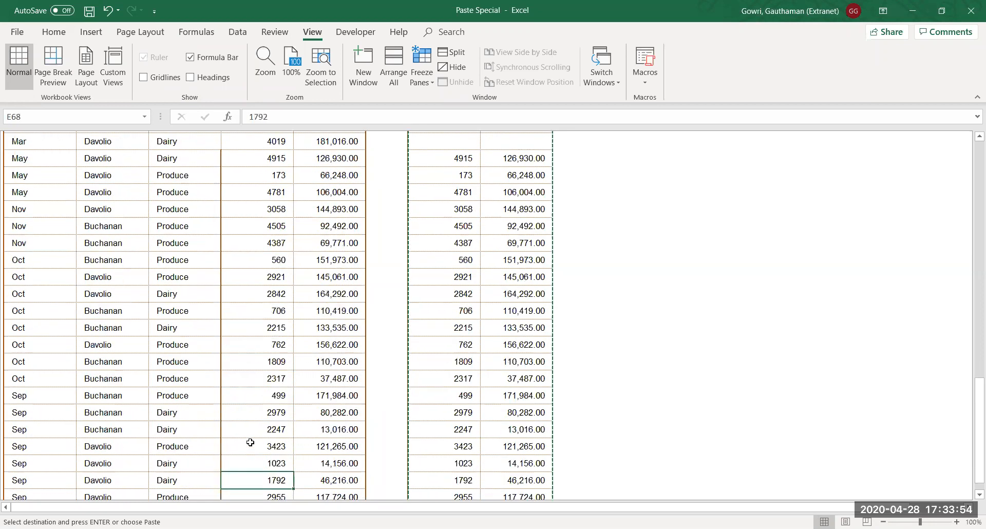
{"action": "key", "text": "Up"}
{"action": "key", "text": "Up"}
{"action": "key", "text": "Up"}
{"action": "key", "text": "Up"}
{"action": "key", "text": "Up"}
{"action": "key", "text": "Up"}
{"action": "key", "text": "Up"}
{"action": "key", "text": "Up"}
{"action": "key", "text": "Up"}
{"action": "key", "text": "Up"}
{"action": "key", "text": "Up"}
{"action": "key", "text": "Up"}
{"action": "key", "text": "Up"}
{"action": "key", "text": "Up"}
{"action": "key", "text": "Up"}
{"action": "key", "text": "Up"}
{"action": "key", "text": "Up"}
{"action": "key", "text": "Up"}
{"action": "key", "text": "Up"}
{"action": "key", "text": "Up"}
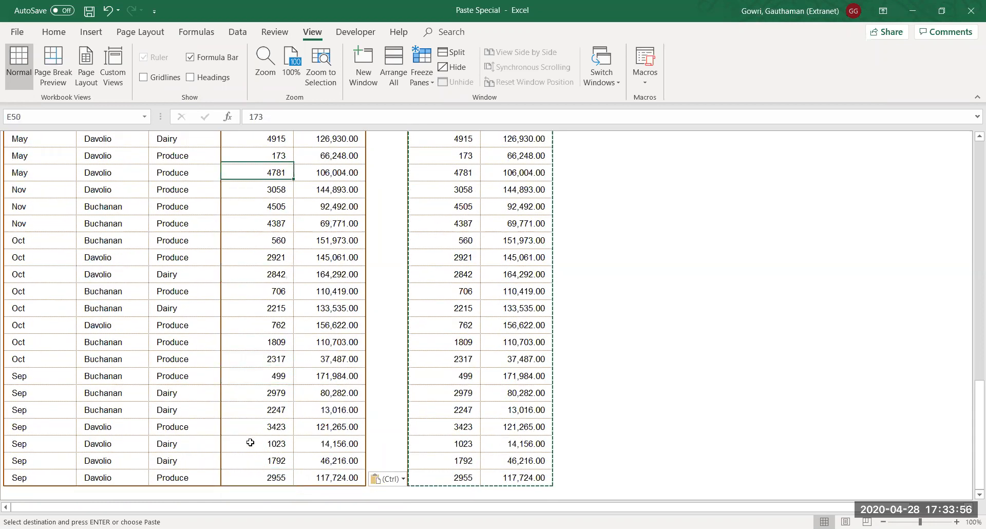
{"action": "key", "text": "Up"}
{"action": "key", "text": "Up"}
{"action": "key", "text": "Up"}
{"action": "key", "text": "Up"}
{"action": "key", "text": "Up"}
{"action": "key", "text": "Up"}
{"action": "key", "text": "Up"}
{"action": "key", "text": "Up"}
{"action": "key", "text": "Up"}
{"action": "key", "text": "Up"}
{"action": "key", "text": "Up"}
{"action": "key", "text": "Up"}
{"action": "key", "text": "Up"}
{"action": "key", "text": "Up"}
{"action": "key", "text": "Up"}
{"action": "key", "text": "Up"}
{"action": "key", "text": "Up"}
{"action": "key", "text": "Up"}
{"action": "key", "text": "Up"}
{"action": "key", "text": "Up"}
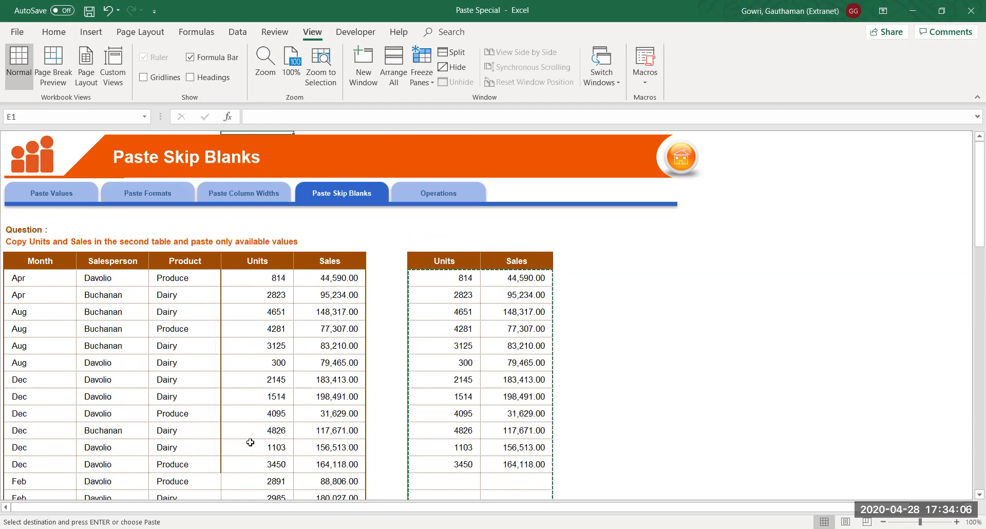
{"action": "key", "text": "Right"}
{"action": "key", "text": "Right"}
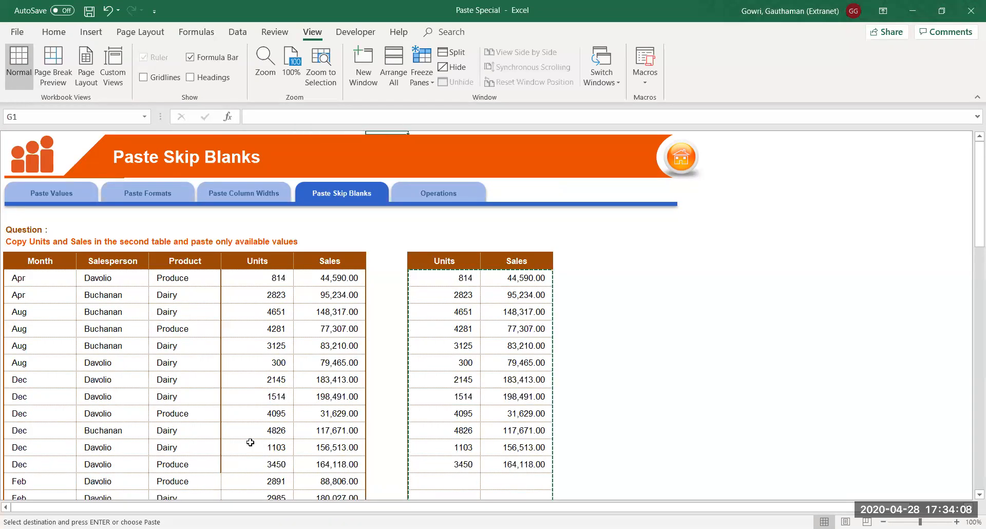
Copy the second table's Units and Sales block H7:I19 and paste it transposed at L7
{"action": "left_click", "coordinate": [489, 330]}
{"action": "left_click_drag", "start_coordinate": [452, 267], "coordinate": [508, 377]}
{"action": "left_click_drag", "start_coordinate": [505, 483], "coordinate": [502, 460]}
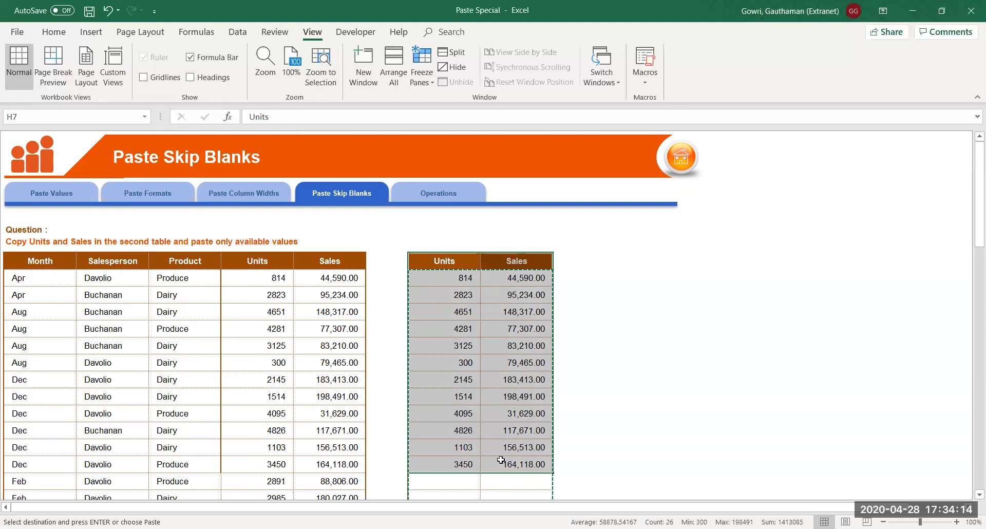
{"action": "key", "text": "Right"}
{"action": "key", "text": "Right"}
{"action": "key", "text": "Right"}
{"action": "key", "text": "Right"}
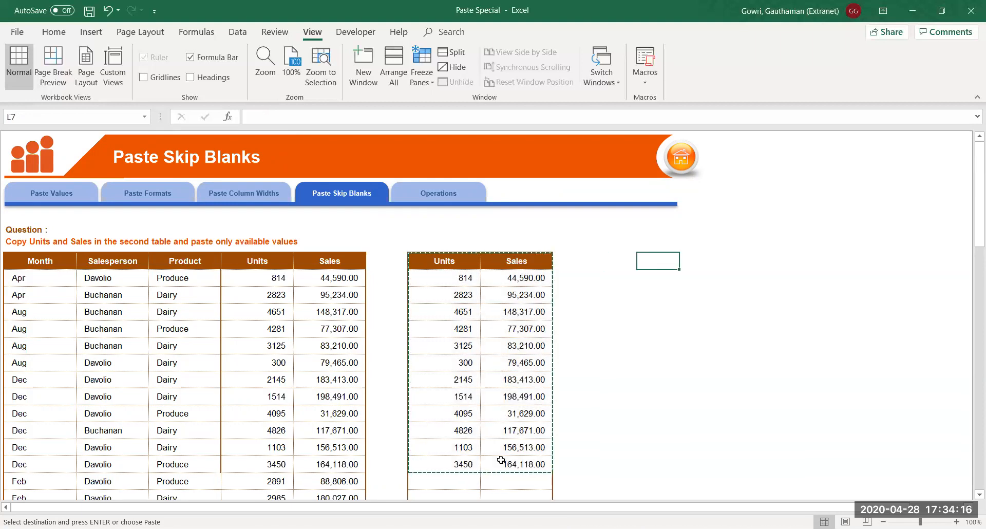
{"action": "key", "text": "ctrl+alt+v"}
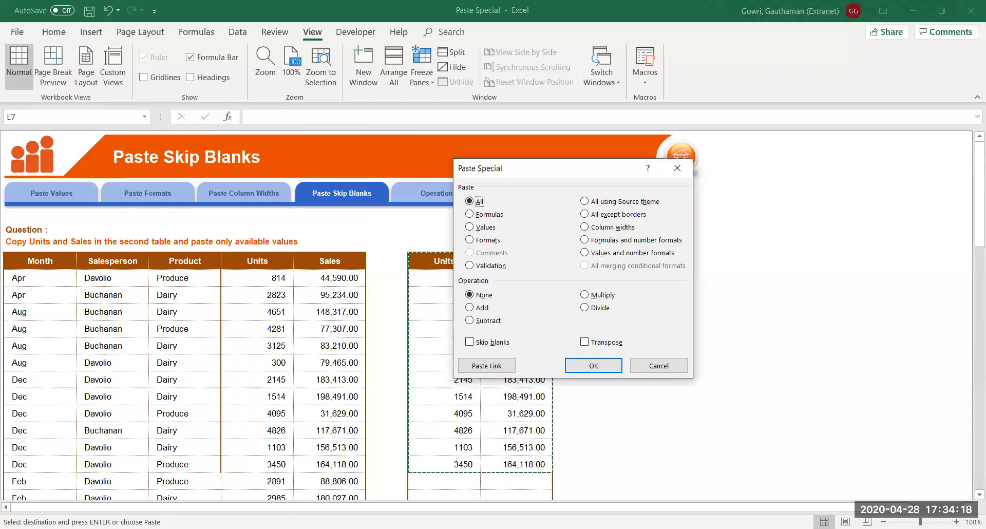
{"action": "left_click", "coordinate": [586, 342]}
{"action": "left_click", "coordinate": [593, 366]}
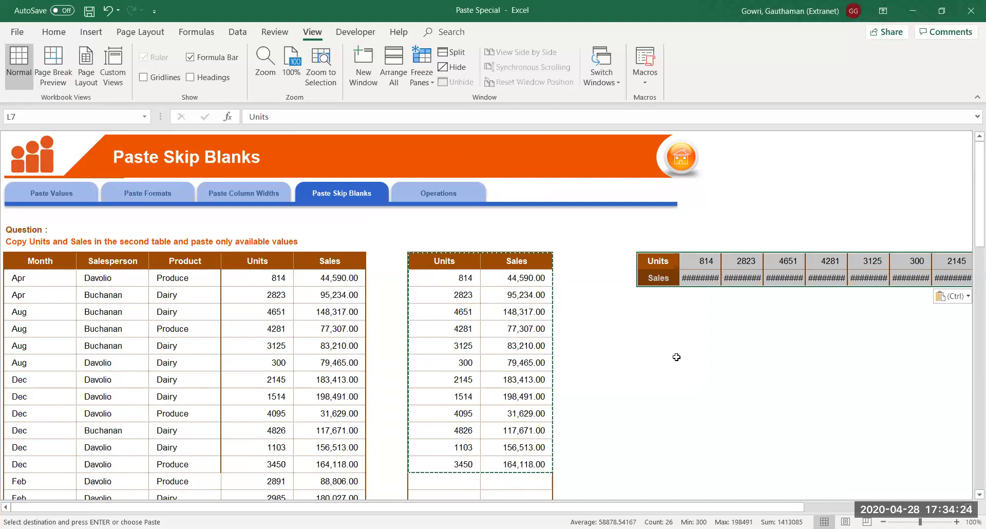
AutoFit the transposed columns so the values through 3450 are readable
{"action": "key", "text": "alt+o"}
{"action": "key", "text": "c"}
{"action": "key", "text": "a"}
{"action": "key", "text": "Right"}
{"action": "key", "text": "Right"}
{"action": "key", "text": "Right"}
{"action": "key", "text": "Right"}
{"action": "key", "text": "Right"}
{"action": "key", "text": "Right"}
{"action": "key", "text": "Right"}
{"action": "key", "text": "Right"}
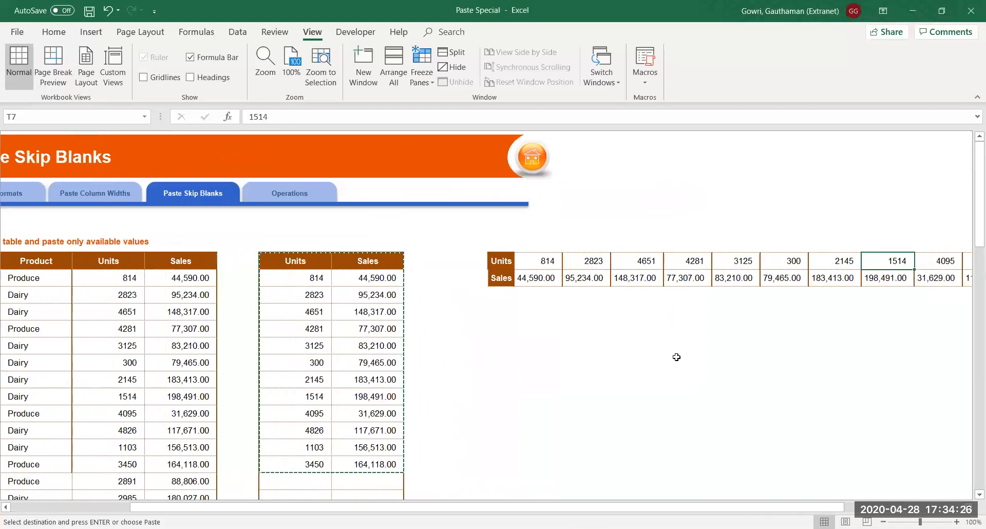
{"action": "key", "text": "Right"}
{"action": "key", "text": "Right"}
{"action": "key", "text": "Right"}
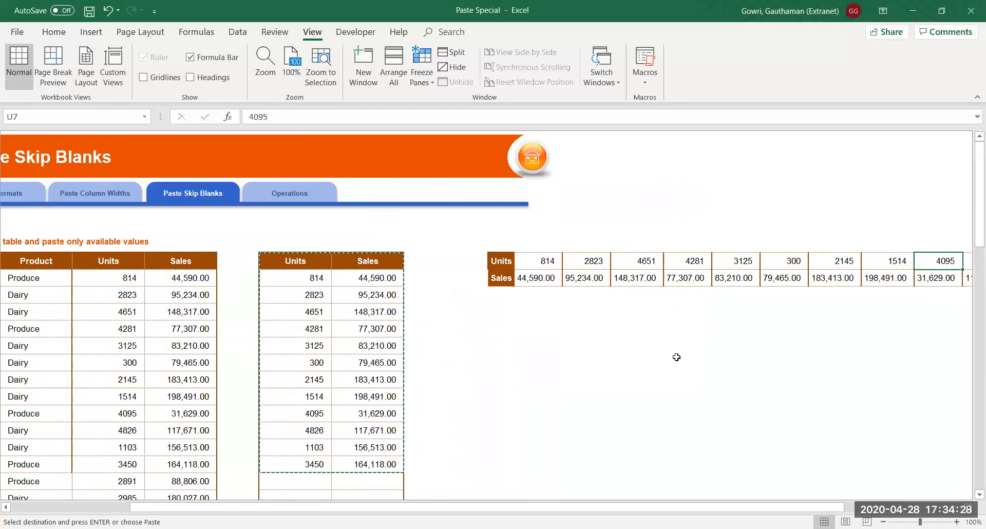
{"action": "key", "text": "Right"}
{"action": "key", "text": "Right"}
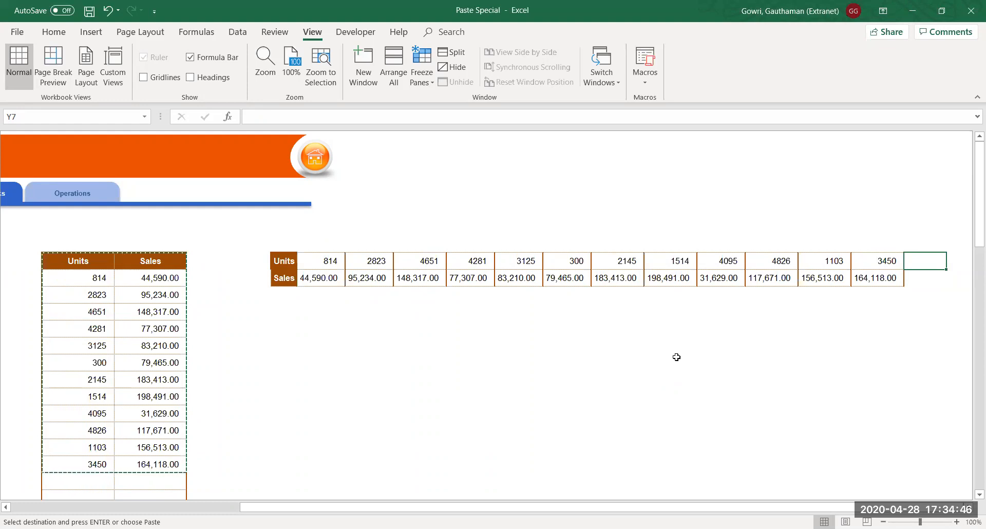
{"action": "key", "text": "Left"}
{"action": "key", "text": "Left"}
{"action": "key", "text": "Left"}
{"action": "key", "text": "Left"}
{"action": "key", "text": "Left"}
{"action": "key", "text": "Left"}
{"action": "key", "text": "Left"}
{"action": "key", "text": "Left"}
{"action": "key", "text": "Left"}
{"action": "key", "text": "Left"}
{"action": "key", "text": "Left"}
{"action": "key", "text": "Left"}
{"action": "key", "text": "Left"}
{"action": "key", "text": "Left"}
{"action": "key", "text": "Left"}
{"action": "key", "text": "Left"}
{"action": "key", "text": "Left"}
{"action": "key", "text": "Left"}
{"action": "key", "text": "Left"}
{"action": "key", "text": "Left"}
{"action": "key", "text": "Left"}
{"action": "key", "text": "Left"}
{"action": "key", "text": "Left"}
{"action": "key", "text": "Left"}
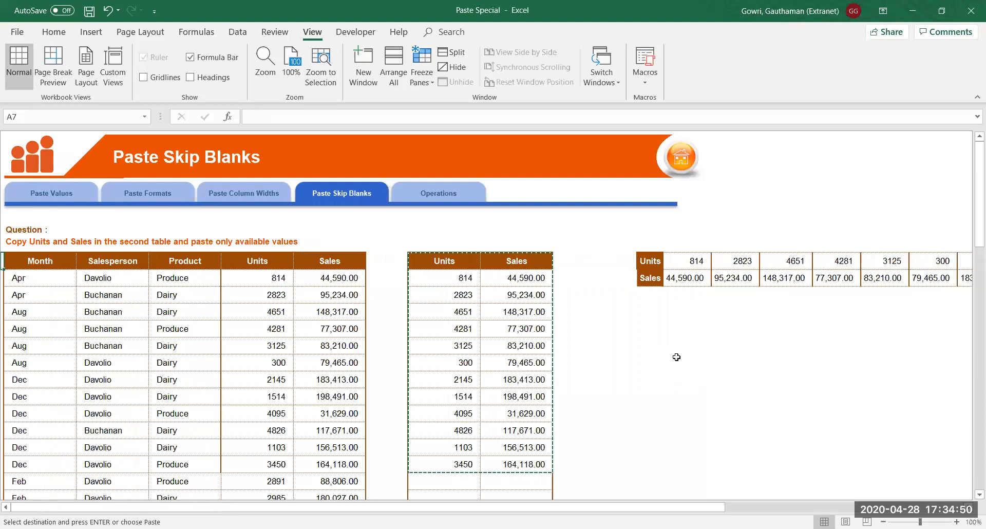
Return to column A before closing the workbook
{"action": "key", "text": "Escape"}
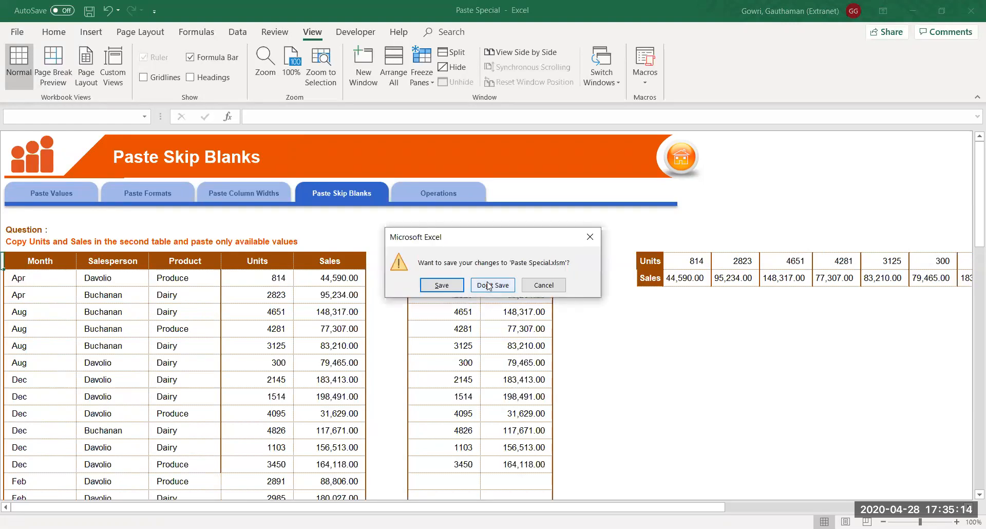
Discard changes to 'Paste Special.xlsm' and enter the Format Table1 sheet of Formatting Table
{"action": "left_click", "coordinate": [489, 286]}
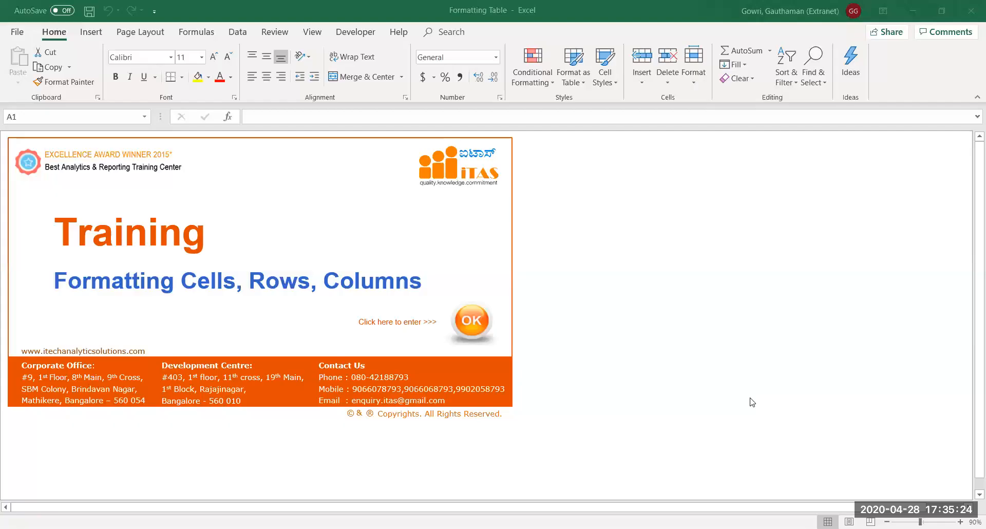
{"action": "left_click", "coordinate": [683, 352]}
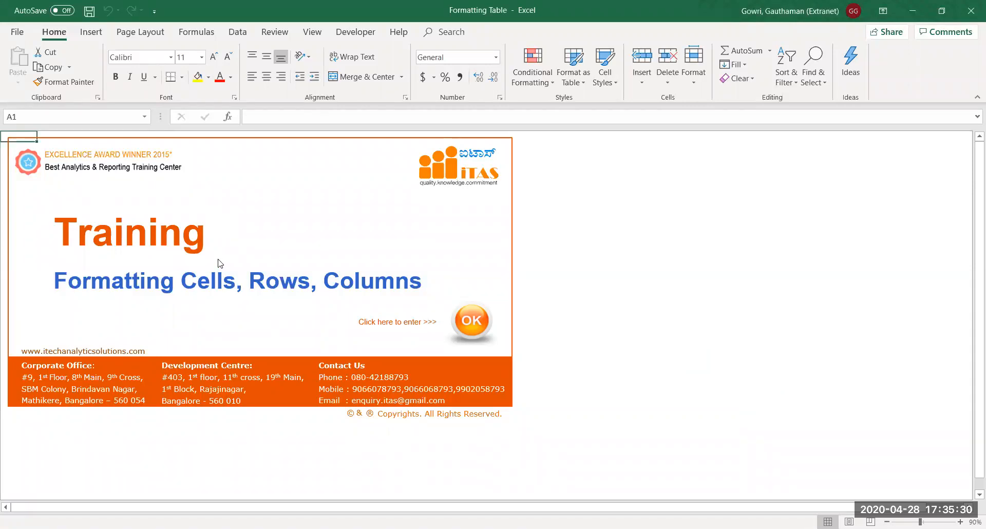
{"action": "left_click", "coordinate": [463, 322]}
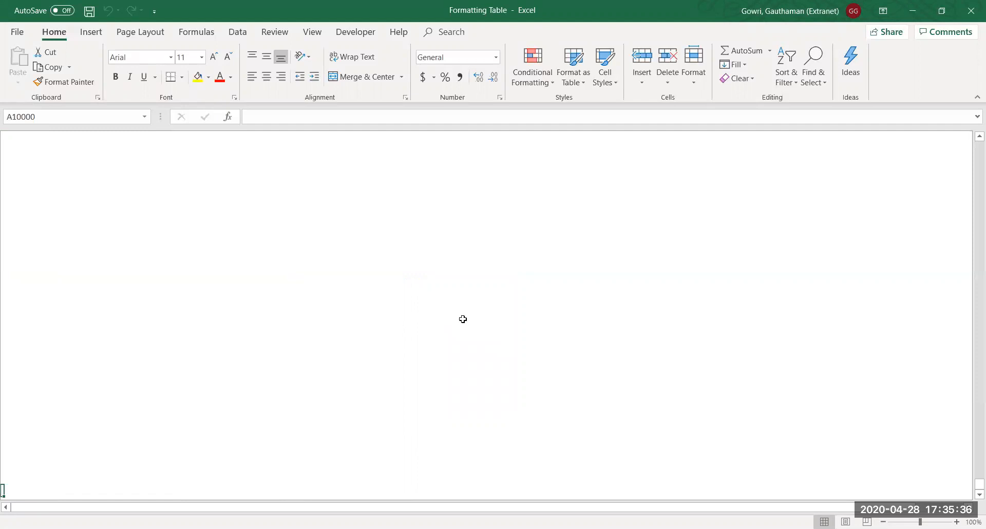
Select the table from the Name header B7 across to Manager and down to the last row
{"action": "key", "text": "ctrl+Home"}
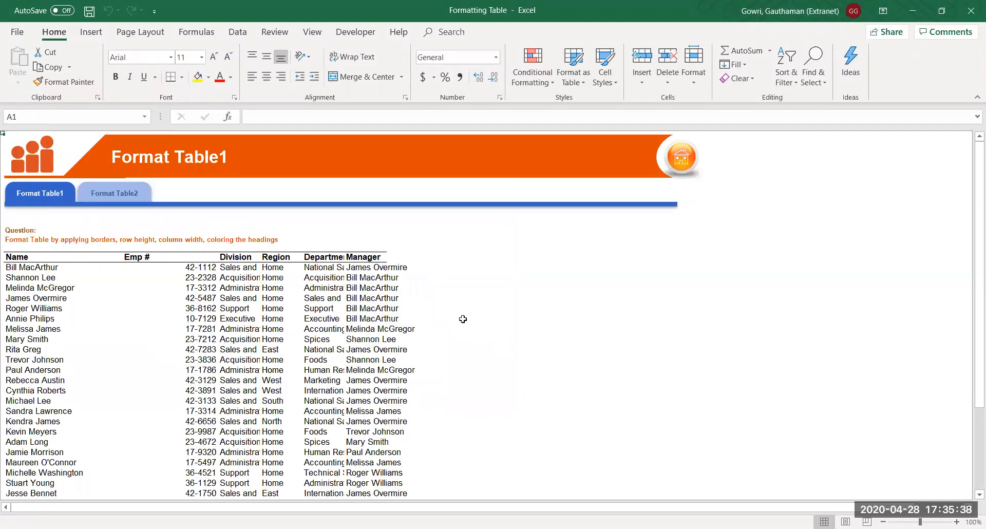
{"action": "left_click", "coordinate": [33, 257]}
{"action": "key", "text": "Down"}
{"action": "key", "text": "Down"}
{"action": "key", "text": "Down"}
{"action": "key", "text": "Down"}
{"action": "key", "text": "Down"}
{"action": "key", "text": "Down"}
{"action": "key", "text": "Down"}
{"action": "key", "text": "Down"}
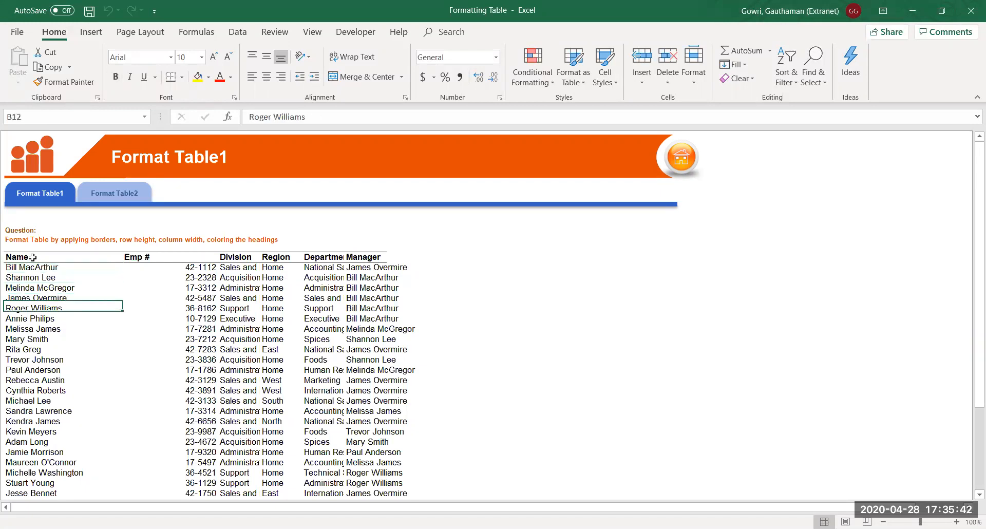
{"action": "key", "text": "Down"}
{"action": "key", "text": "Down"}
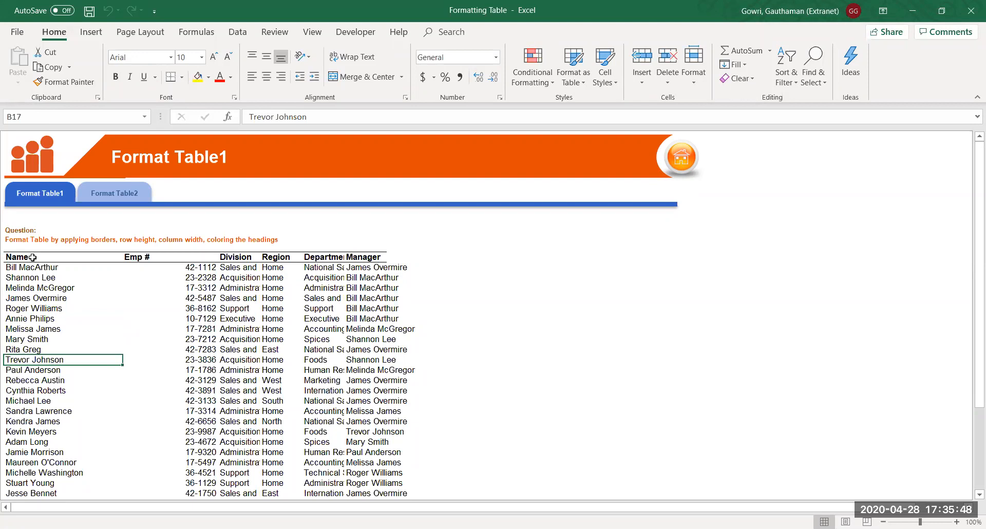
{"action": "key", "text": "Up"}
{"action": "key", "text": "Up"}
{"action": "key", "text": "Up"}
{"action": "key", "text": "Up"}
{"action": "key", "text": "Up"}
{"action": "key", "text": "Up"}
{"action": "key", "text": "Up"}
{"action": "key", "text": "Up"}
{"action": "key", "text": "Up"}
{"action": "key", "text": "Up"}
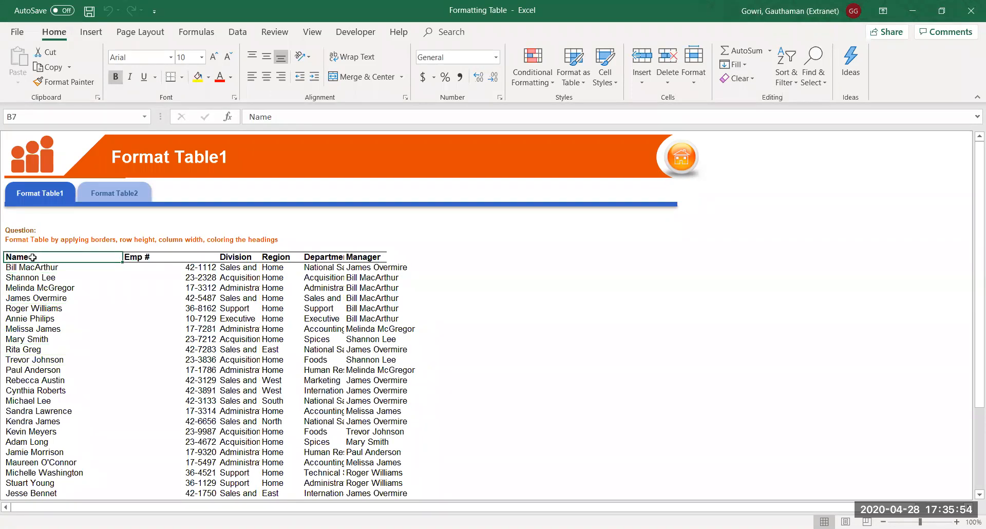
{"action": "key", "text": "ctrl+shift+End"}
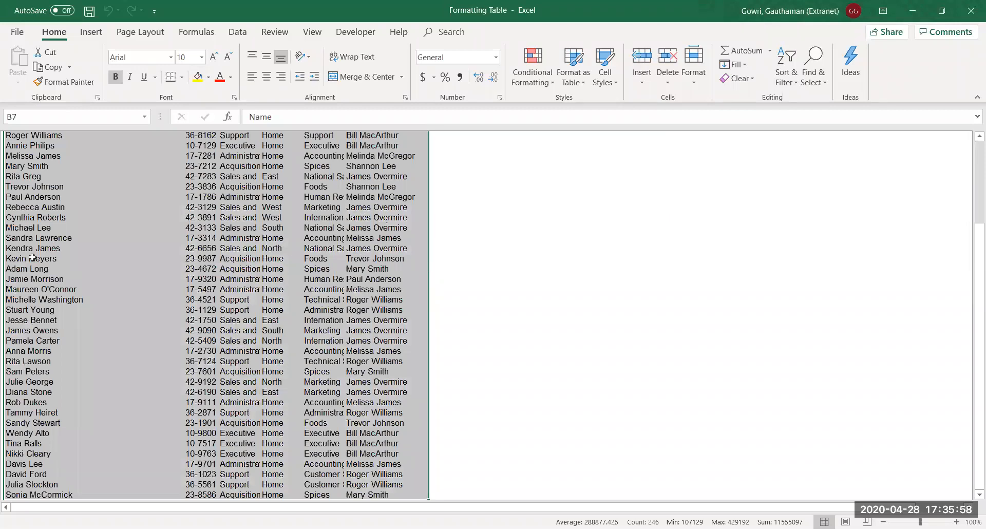
{"action": "key", "text": "shift+Left"}
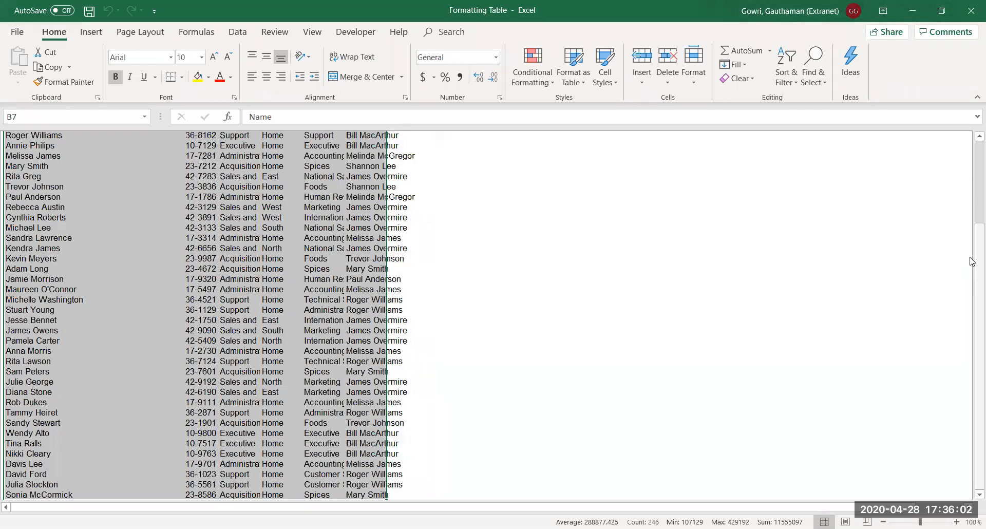
{"action": "left_click", "coordinate": [972, 180]}
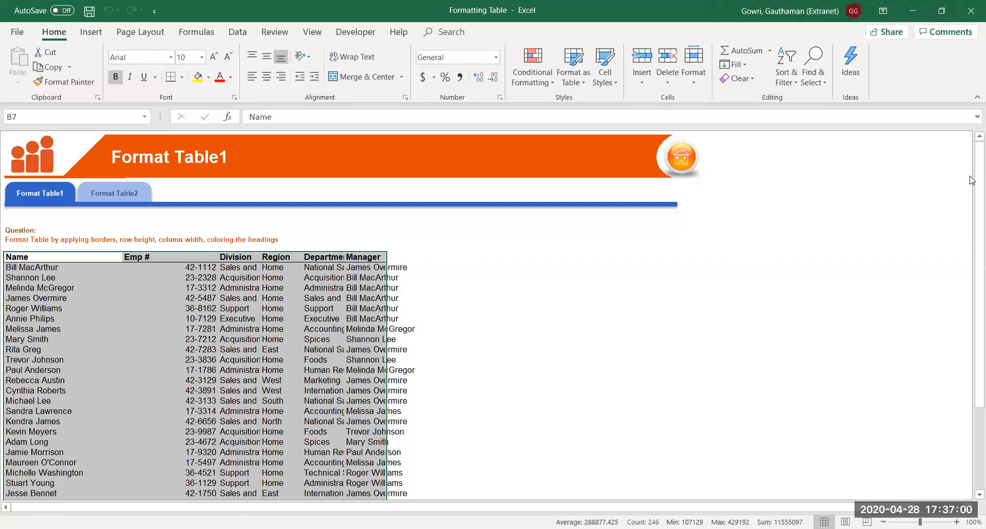
AutoFit all selected table columns from Name through Manager, then deselect
{"action": "key", "text": "alt"}
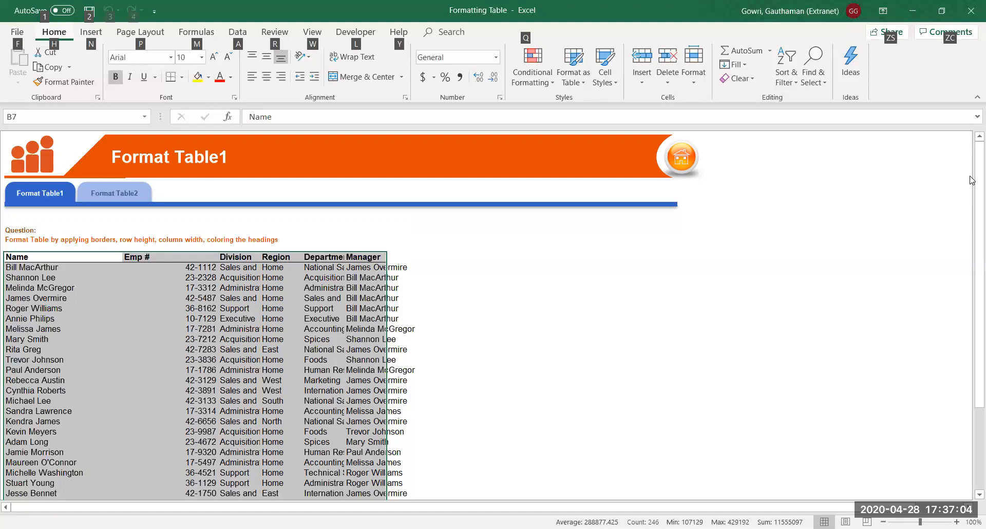
{"action": "key", "text": "h"}
{"action": "key", "text": "o"}
{"action": "key", "text": "i"}
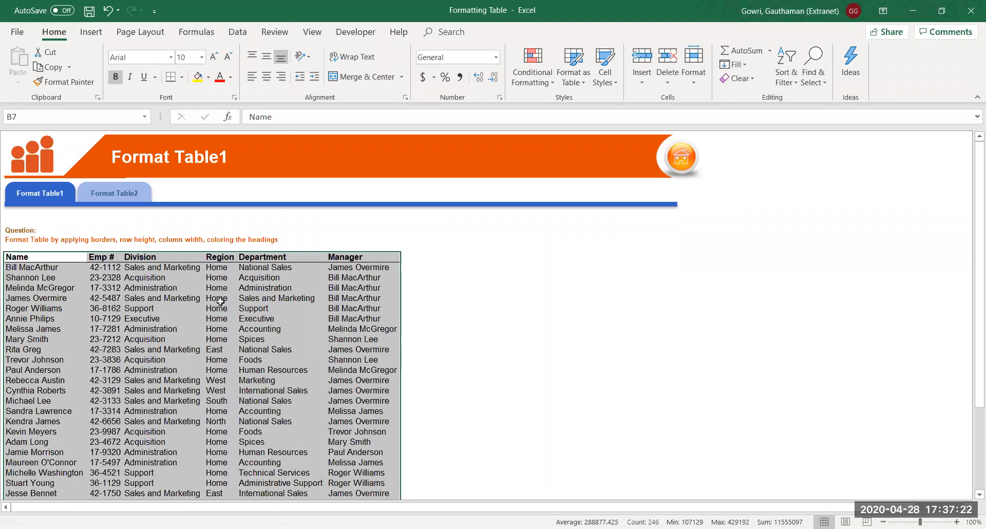
{"action": "left_click", "coordinate": [123, 301]}
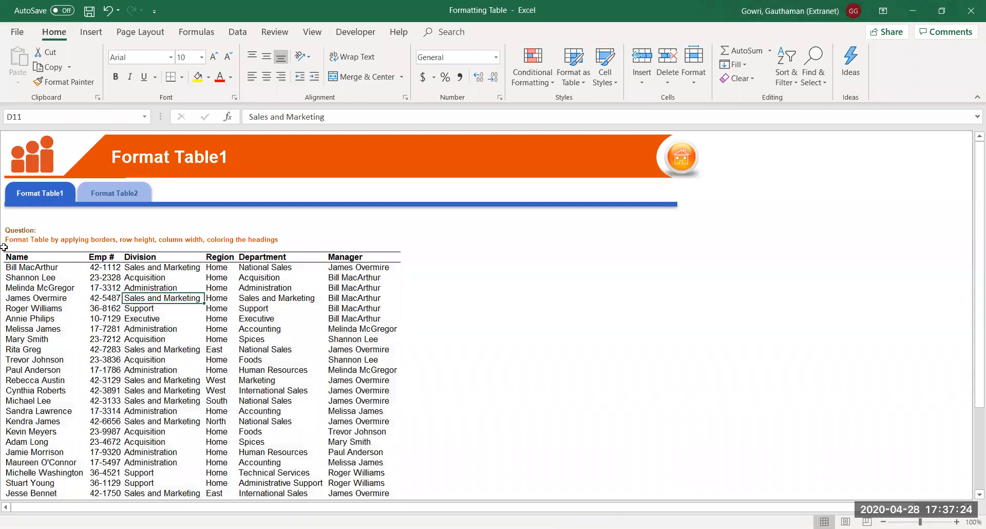
Select the Name column from B7 to the last entry and set those rows' height to 18
{"action": "left_click", "coordinate": [28, 260]}
{"action": "left_click_drag", "start_coordinate": [28, 269], "coordinate": [28, 387]}
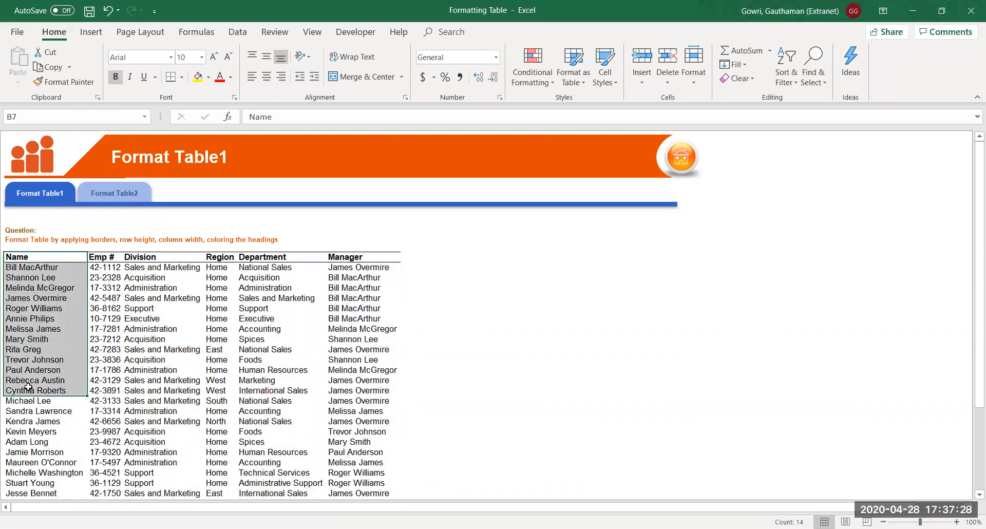
{"action": "left_click", "coordinate": [61, 298]}
{"action": "left_click", "coordinate": [60, 287]}
{"action": "left_click", "coordinate": [56, 277]}
{"action": "left_click", "coordinate": [55, 254]}
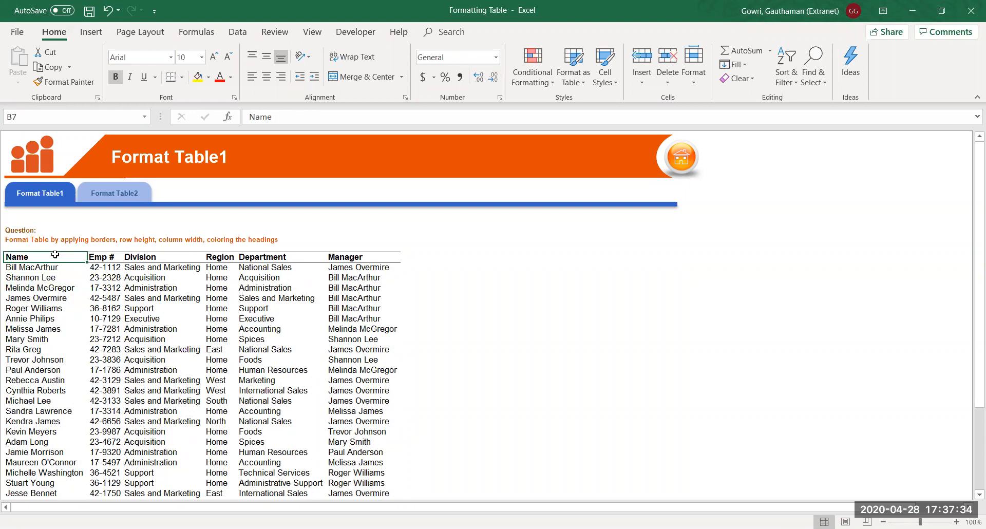
{"action": "key", "text": "ctrl+shift+Down"}
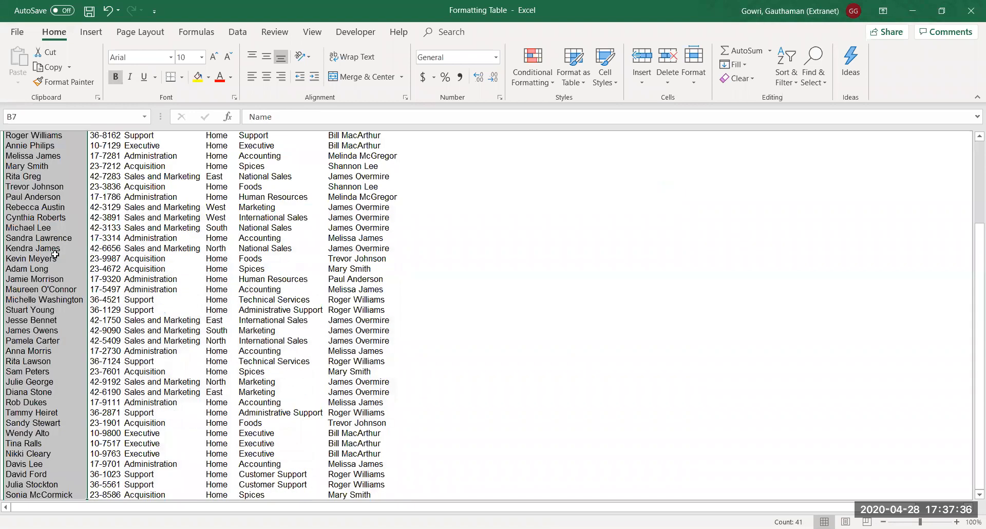
{"action": "key", "text": "alt"}
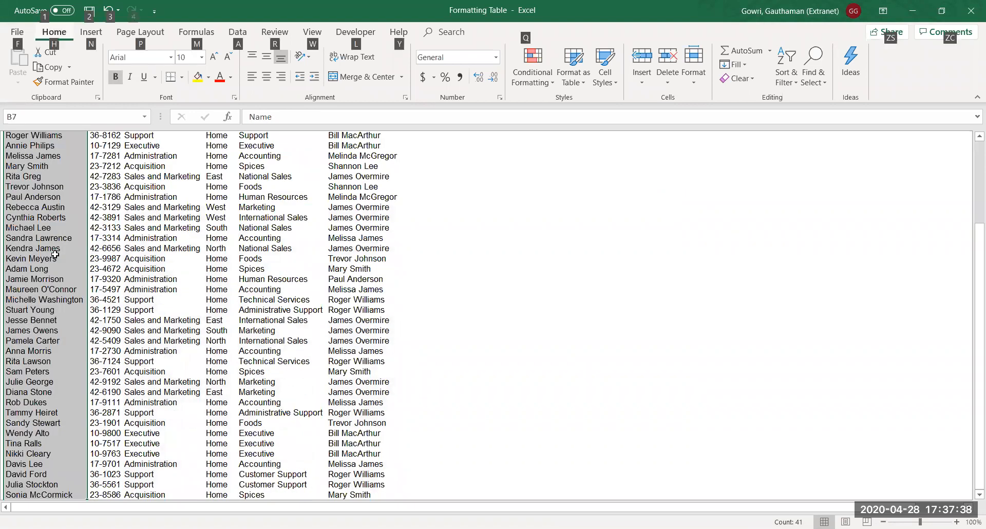
{"action": "key", "text": "o"}
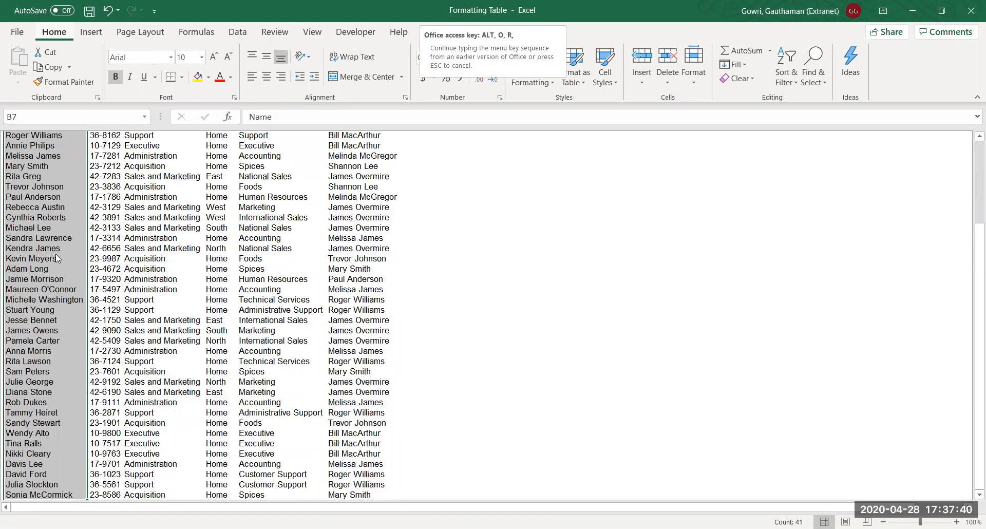
{"action": "key", "text": "r"}
{"action": "key", "text": "e"}
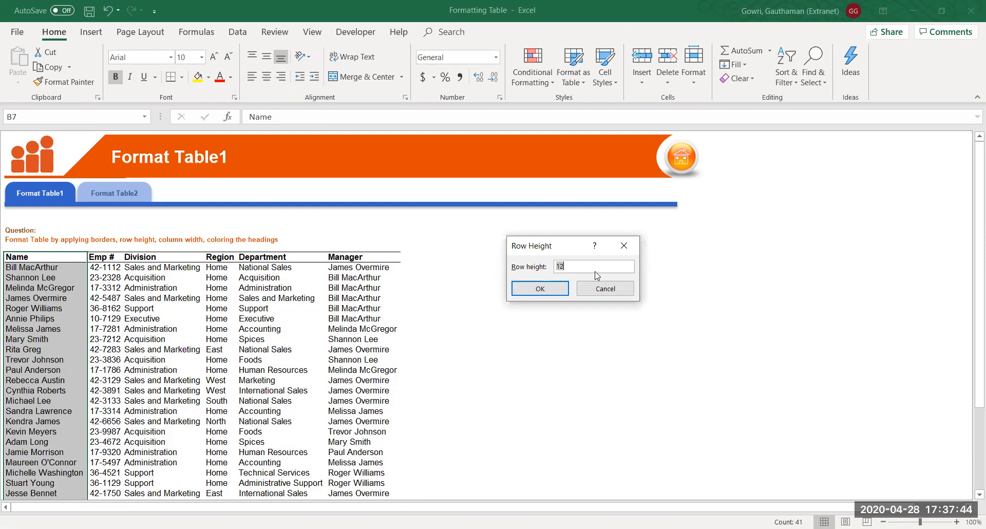
{"action": "type", "text": "18"}
{"action": "left_click", "coordinate": [536, 290]}
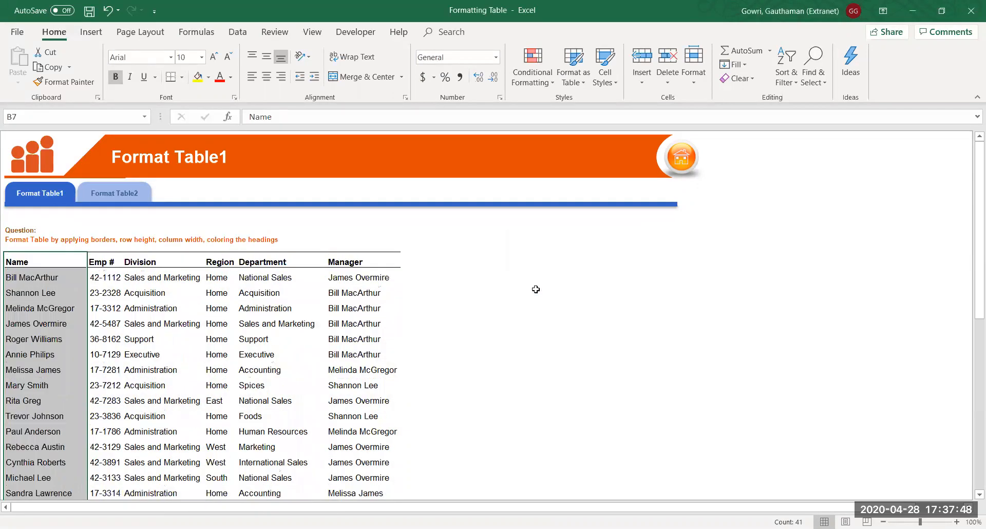
Move through columns B and D to check the taller rows
{"action": "left_click", "coordinate": [37, 302]}
{"action": "key", "text": "Down"}
{"action": "key", "text": "Down"}
{"action": "key", "text": "Down"}
{"action": "key", "text": "Down"}
{"action": "key", "text": "Down"}
{"action": "key", "text": "Down"}
{"action": "key", "text": "Down"}
{"action": "key", "text": "Down"}
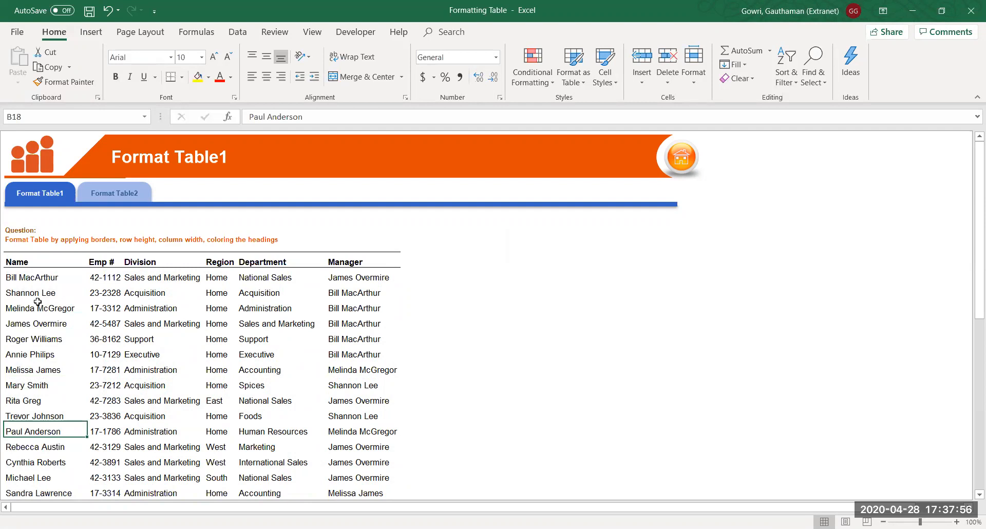
{"action": "key", "text": "Left"}
{"action": "key", "text": "Right"}
{"action": "key", "text": "ctrl+Up"}
{"action": "key", "text": "Down"}
{"action": "key", "text": "Down"}
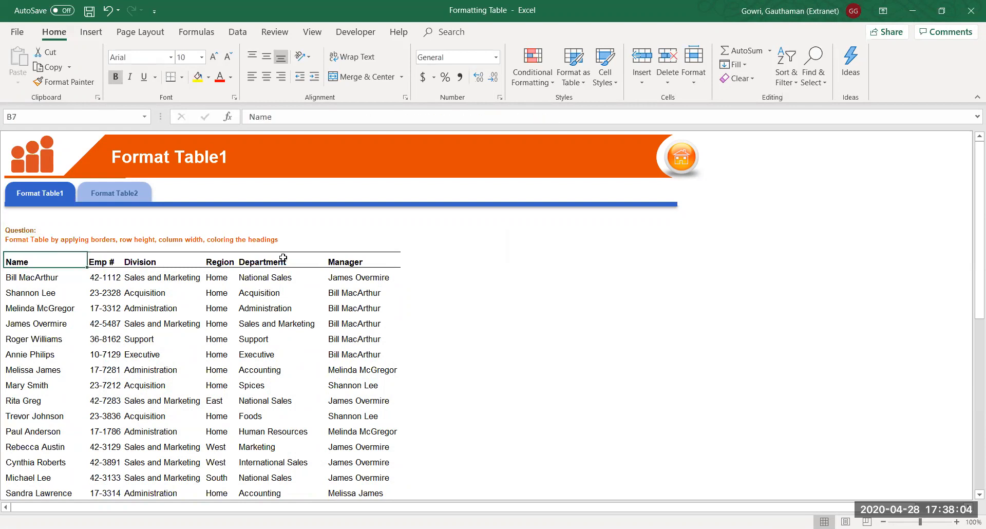
{"action": "left_click", "coordinate": [158, 281]}
{"action": "left_click", "coordinate": [154, 325]}
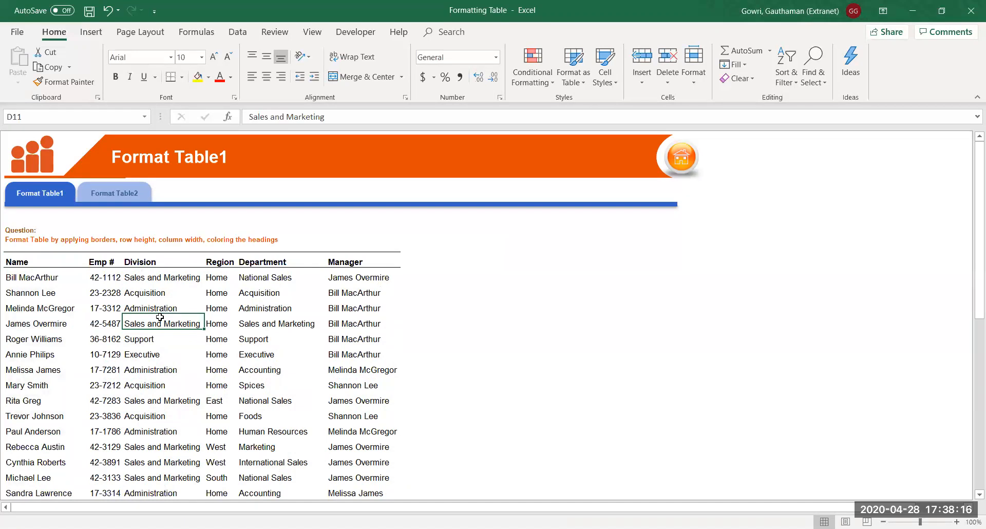
Set the Name column width to 22
{"action": "left_click", "coordinate": [56, 277]}
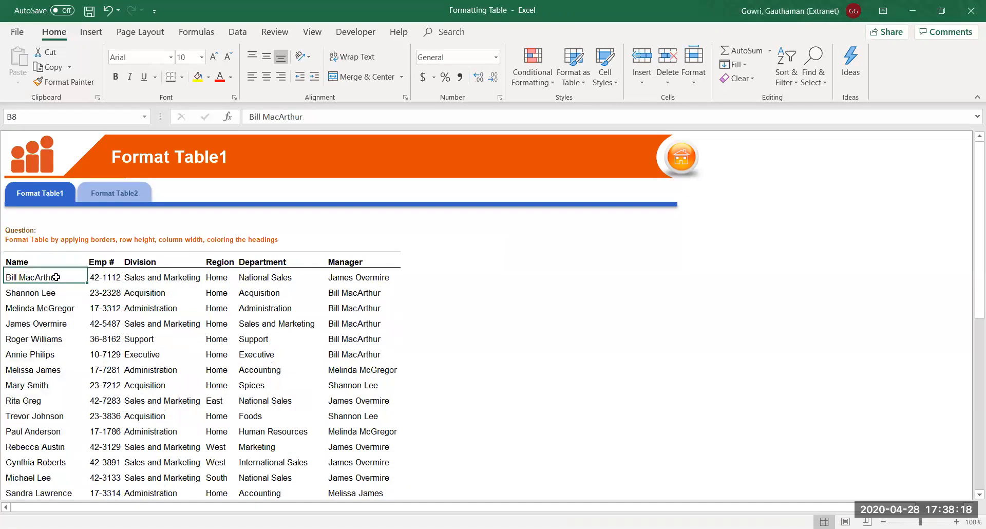
{"action": "key", "text": "ctrl+shift+Down"}
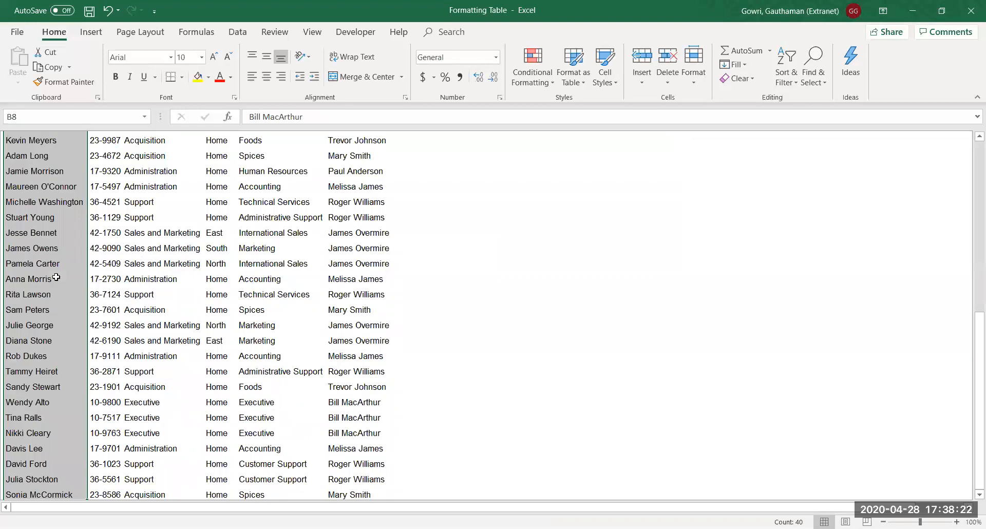
{"action": "key", "text": "alt"}
{"action": "key", "text": "o"}
{"action": "key", "text": "c"}
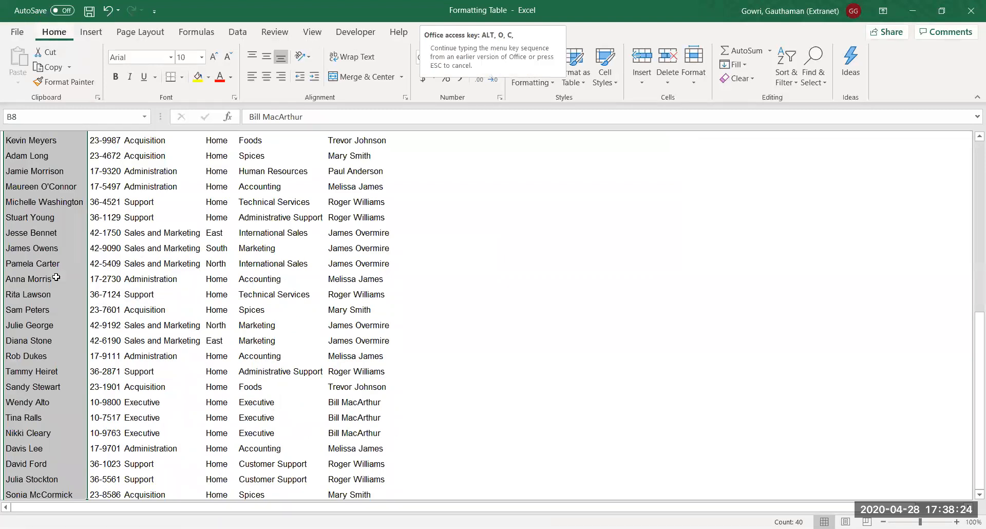
{"action": "key", "text": "a"}
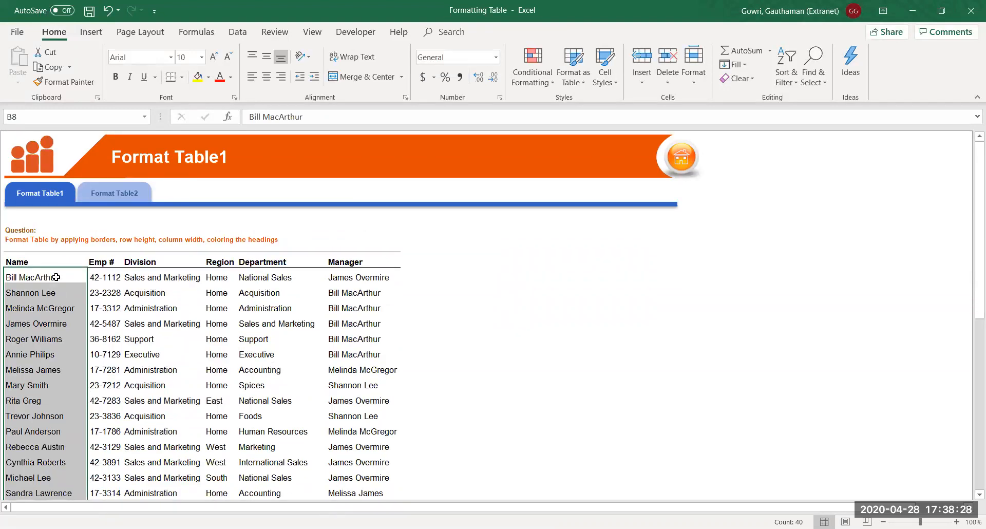
{"action": "key", "text": "alt"}
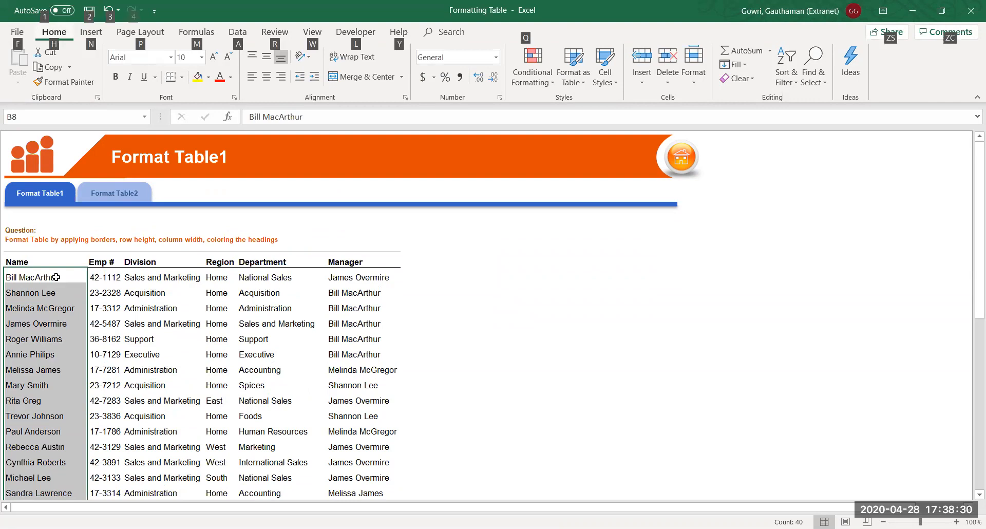
{"action": "key", "text": "o"}
{"action": "key", "text": "c"}
{"action": "key", "text": "w"}
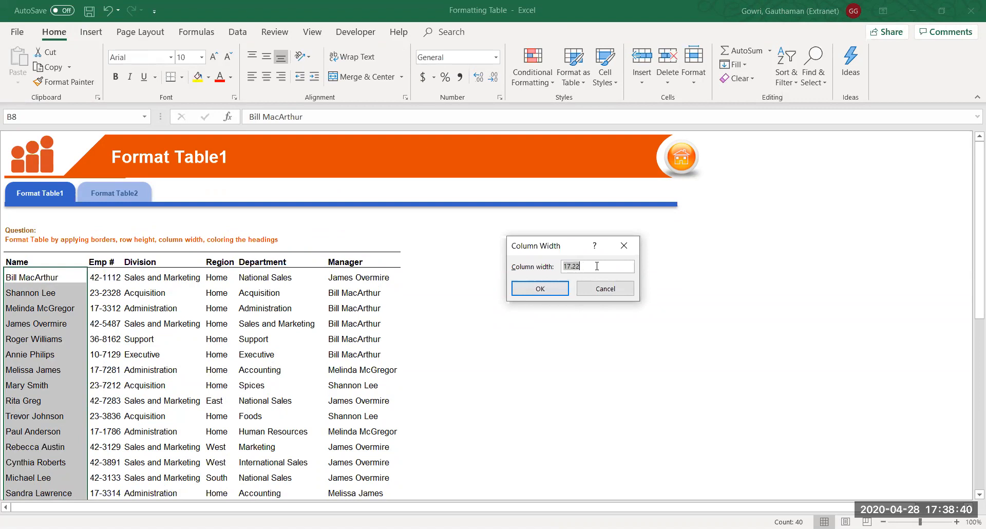
{"action": "type", "text": "22"}
{"action": "left_click", "coordinate": [535, 291]}
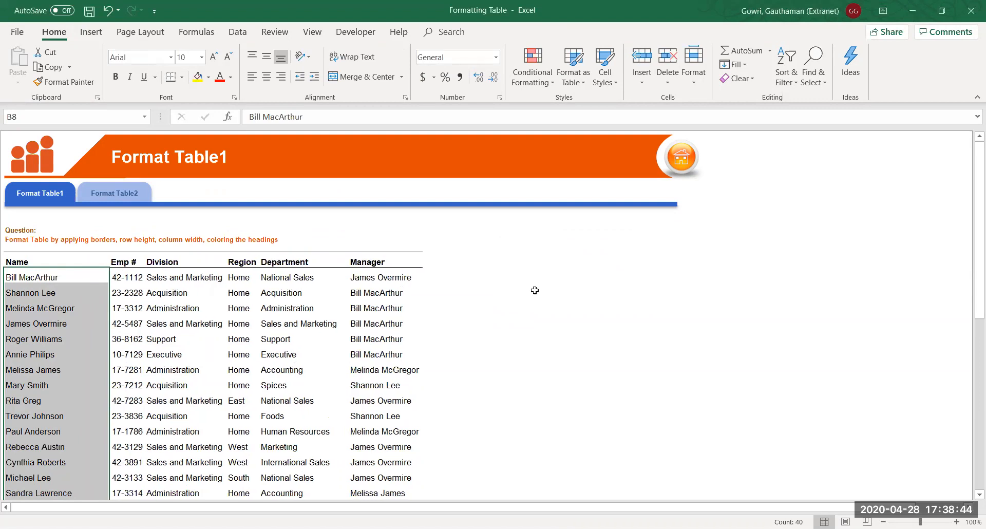
AutoFit the Division, Department and Manager columns to their text
{"action": "left_click", "coordinate": [172, 279]}
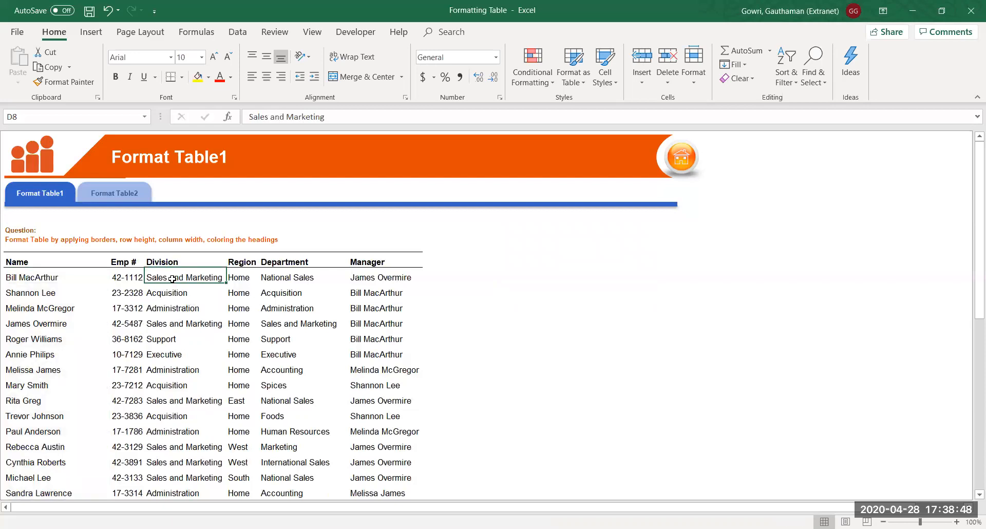
{"action": "key", "text": "Right"}
{"action": "key", "text": "Right"}
{"action": "key", "text": "Right"}
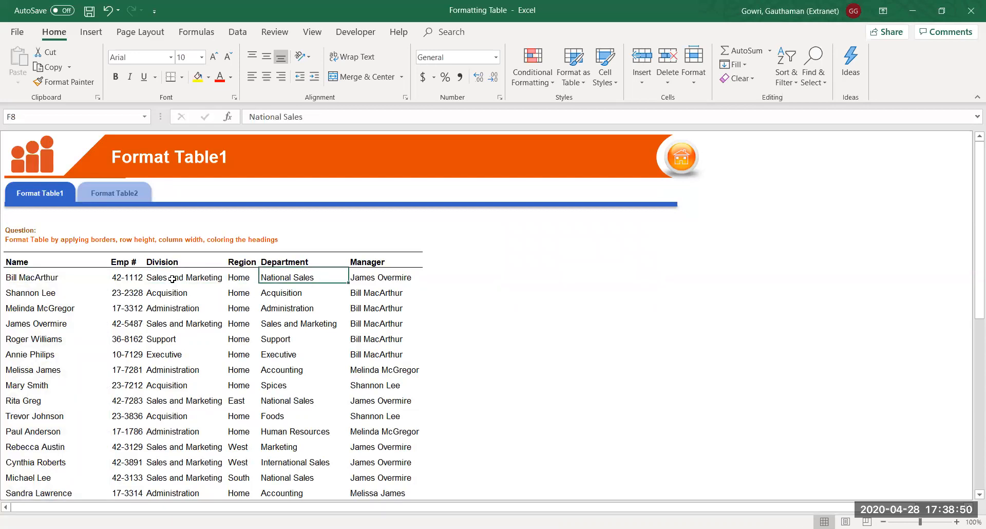
{"action": "key", "text": "Left"}
{"action": "key", "text": "Left"}
{"action": "key", "text": "Left"}
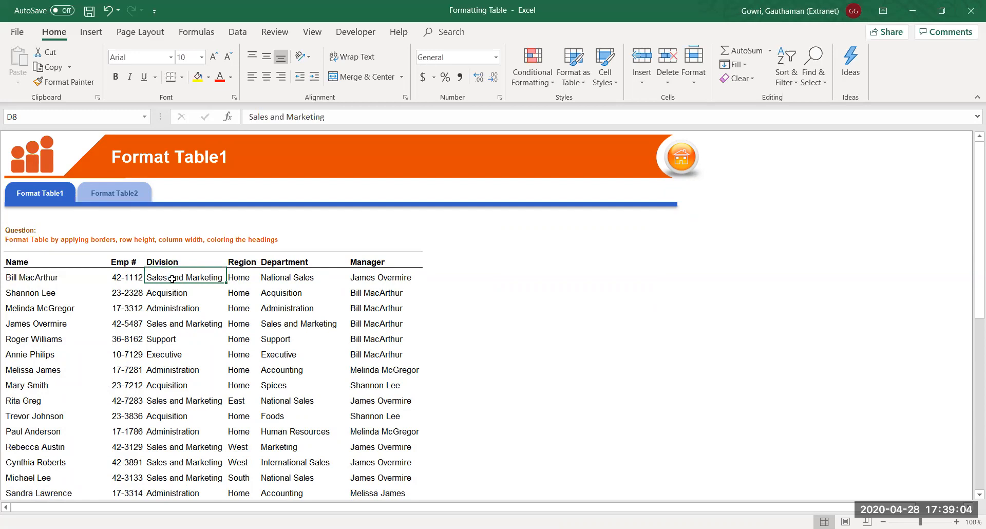
{"action": "key", "text": "alt+h"}
{"action": "key", "text": "o"}
{"action": "key", "text": "i"}
{"action": "key", "text": "Right"}
{"action": "key", "text": "Right"}
{"action": "key", "text": "shift+Right"}
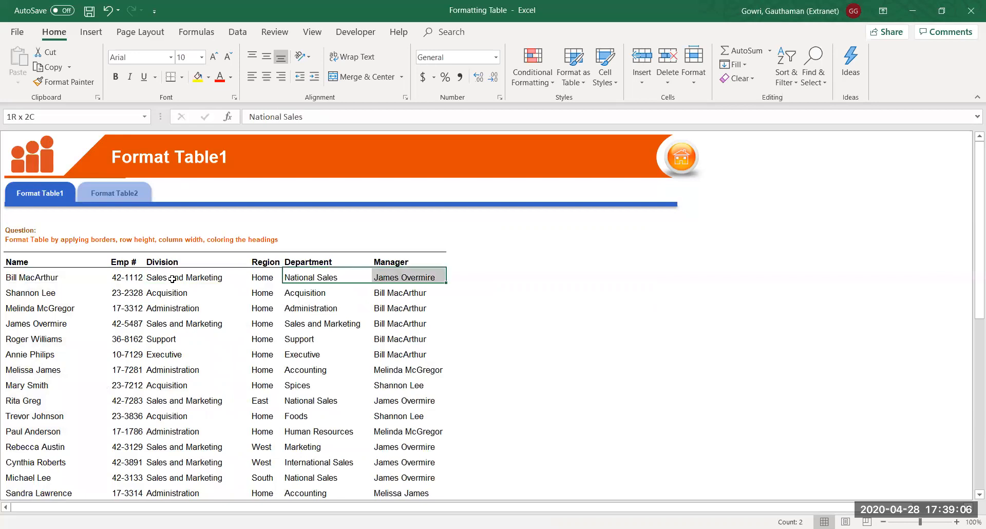
{"action": "key", "text": "alt+h"}
{"action": "key", "text": "o"}
{"action": "key", "text": "i"}
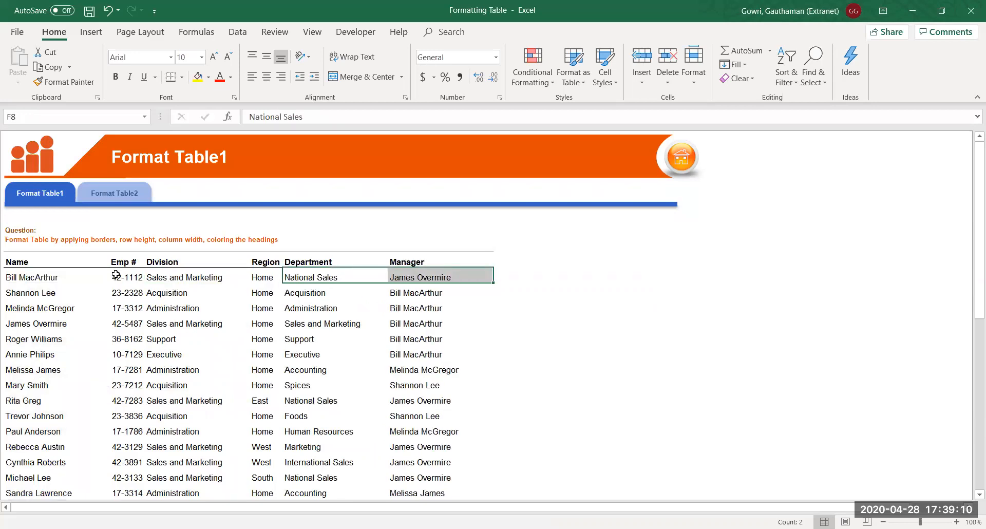
Set the Emp # column width to 10
{"action": "left_click_drag", "start_coordinate": [127, 277], "coordinate": [128, 339]}
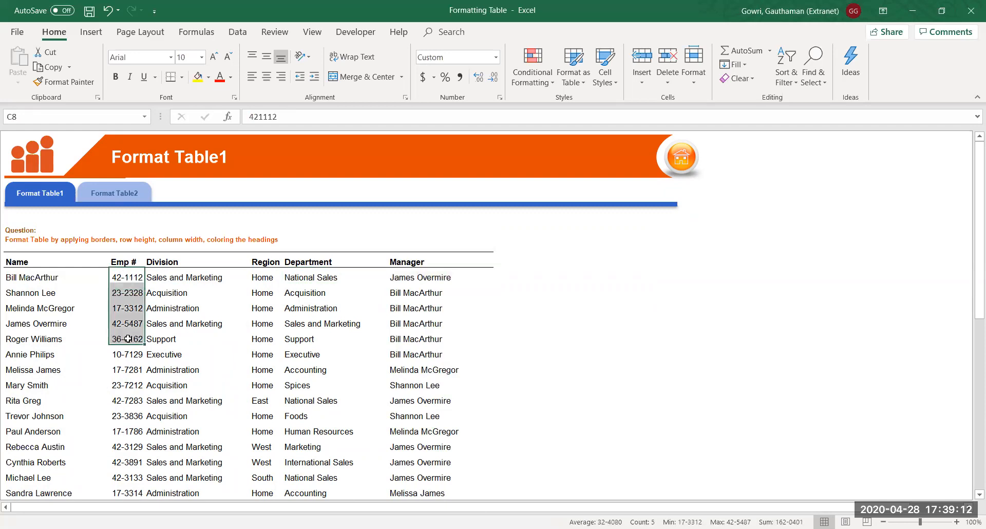
{"action": "left_click", "coordinate": [128, 278]}
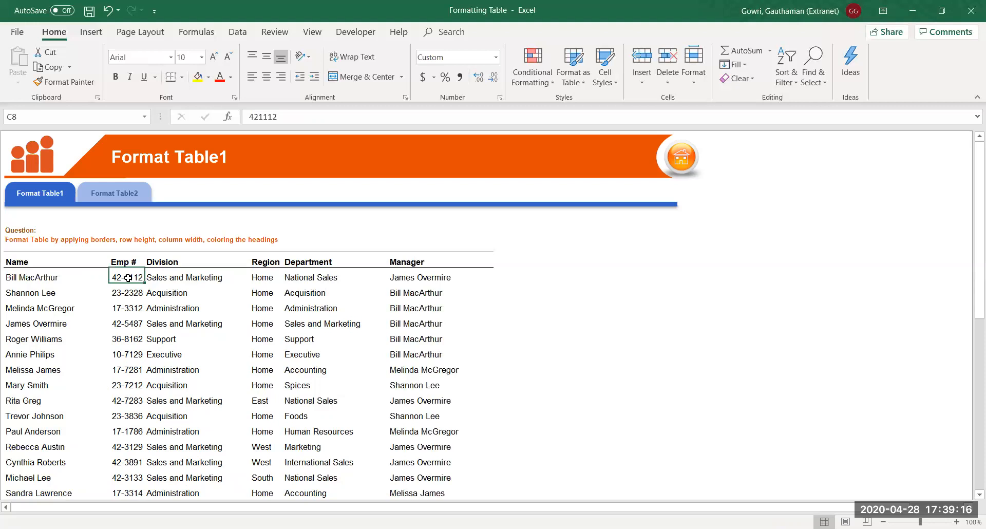
{"action": "key", "text": "alt"}
{"action": "key", "text": "h"}
{"action": "key", "text": "o"}
{"action": "key", "text": "w"}
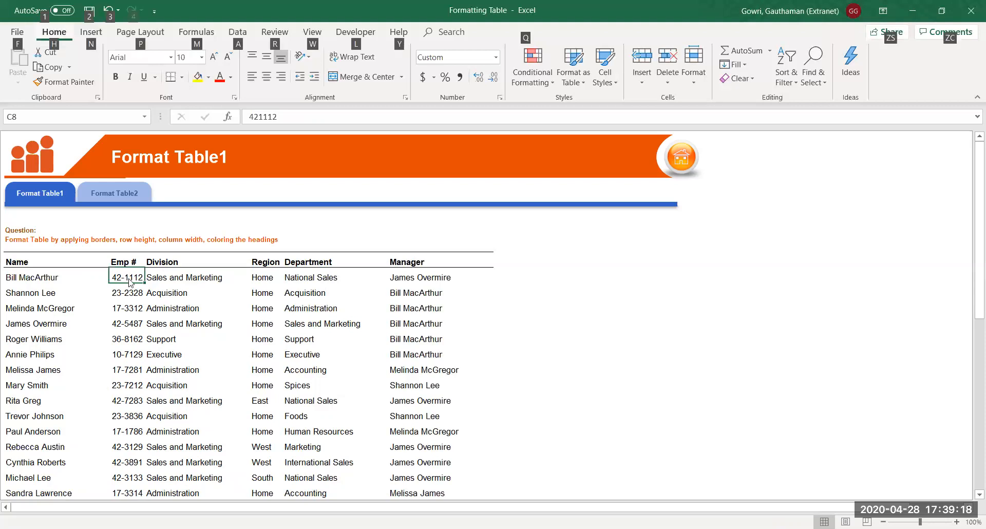
{"action": "type", "text": "10"}
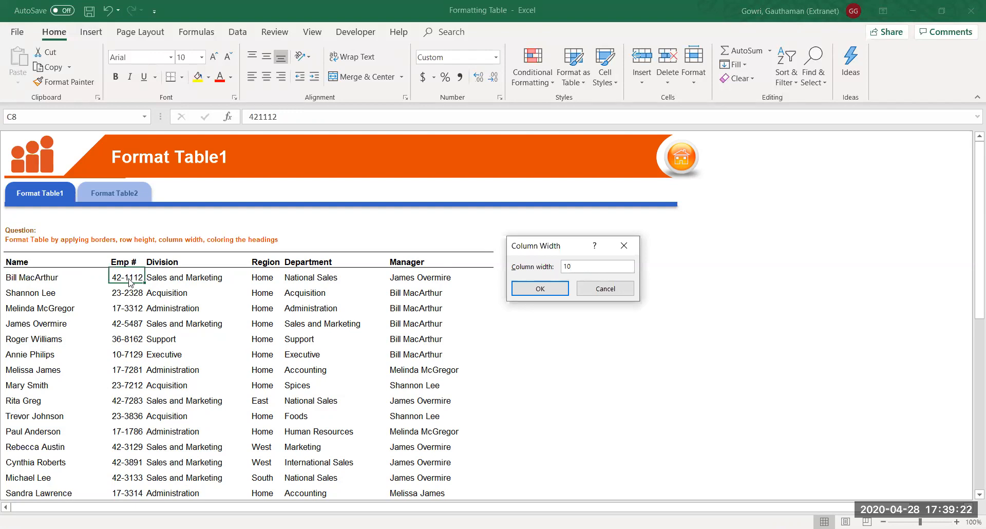
{"action": "key", "text": "Return"}
Give the Region column the same width of 10 by repeating with F4
{"action": "key", "text": "Right"}
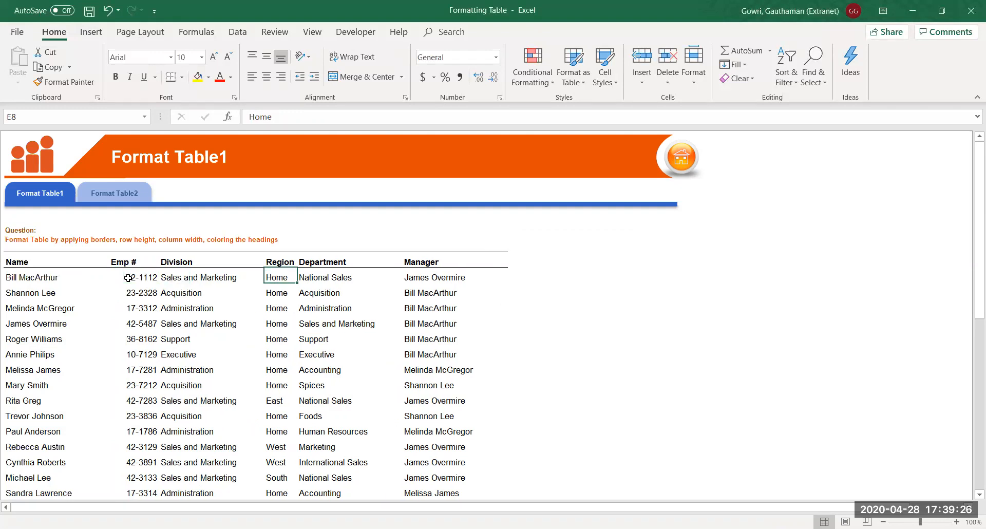
{"action": "key", "text": "F4"}
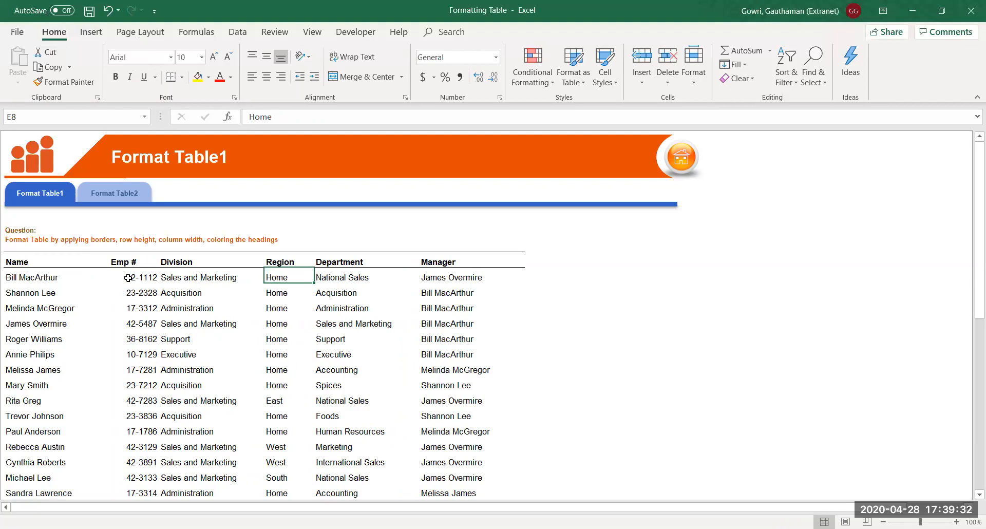
{"action": "key", "text": "Left"}
{"action": "key", "text": "Left"}
{"action": "key", "text": "Left"}
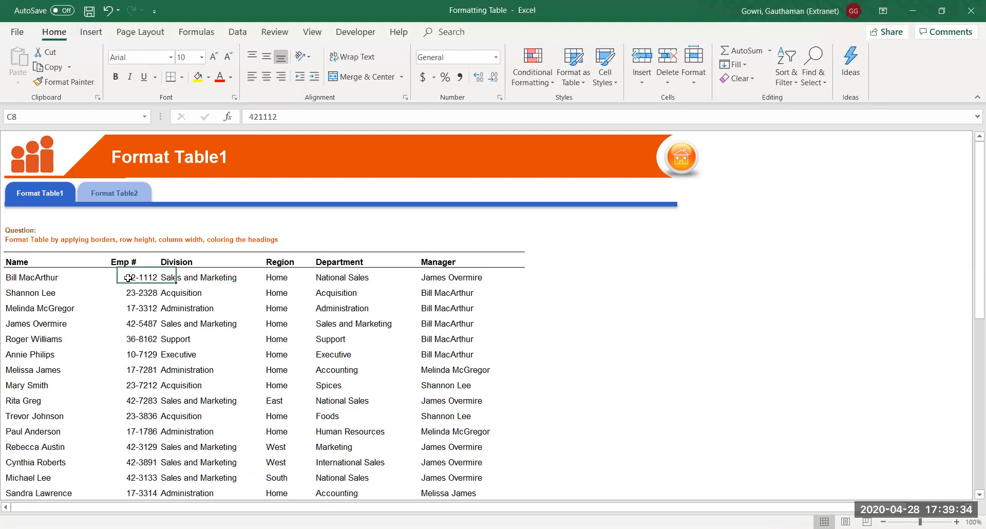
{"action": "key", "text": "Up"}
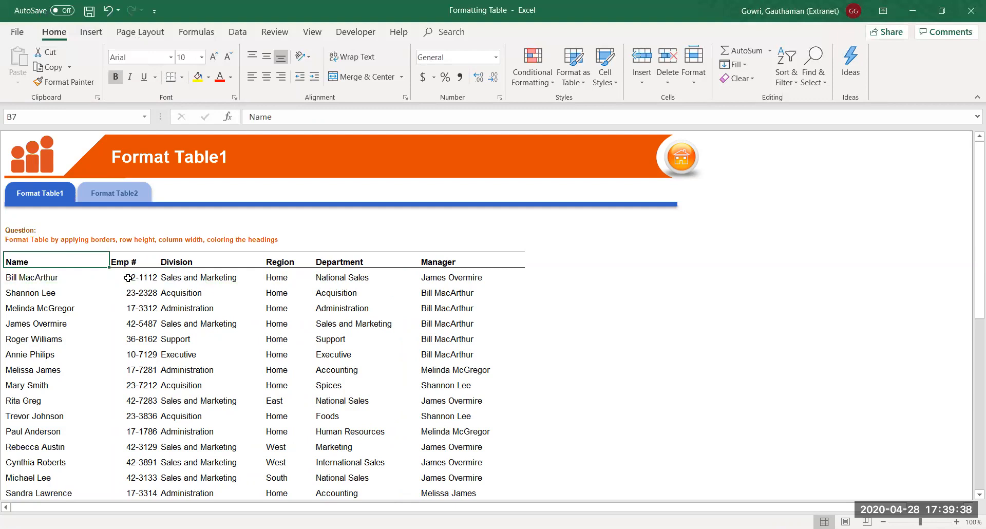
Apply a red solid outline and red dotted inside borders to the whole table via Format Cells
{"action": "key", "text": "ctrl+shift+End"}
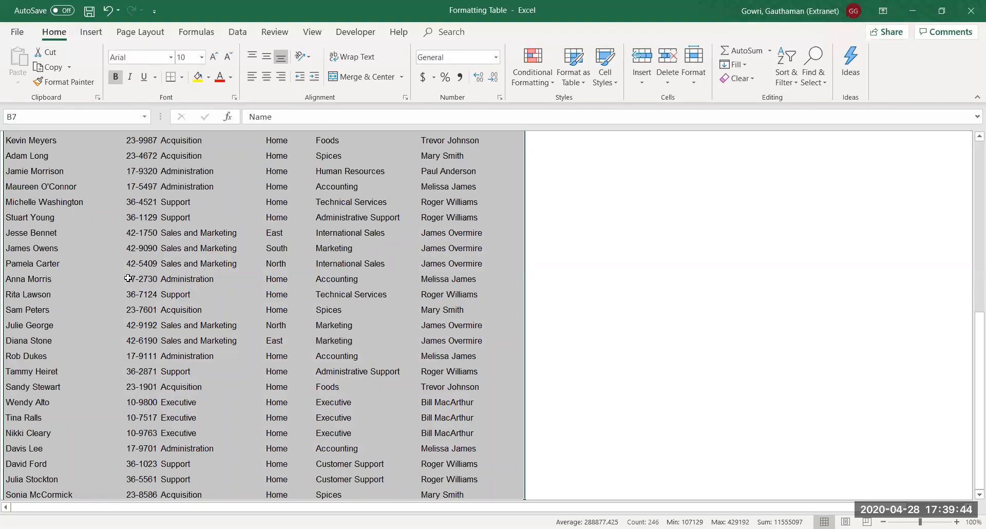
{"action": "scroll", "coordinate": [128, 278], "scroll_direction": "up", "scroll_amount": 10}
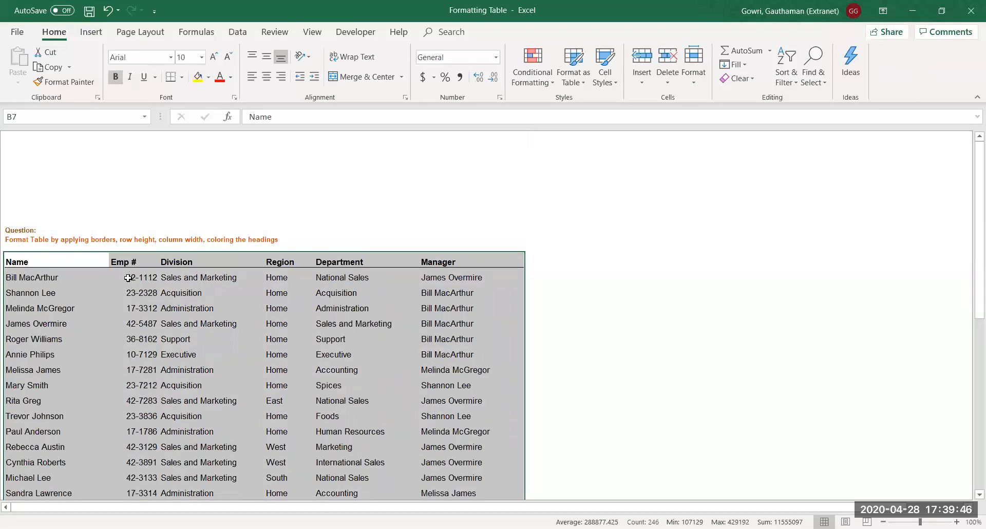
{"action": "key", "text": "ctrl+1"}
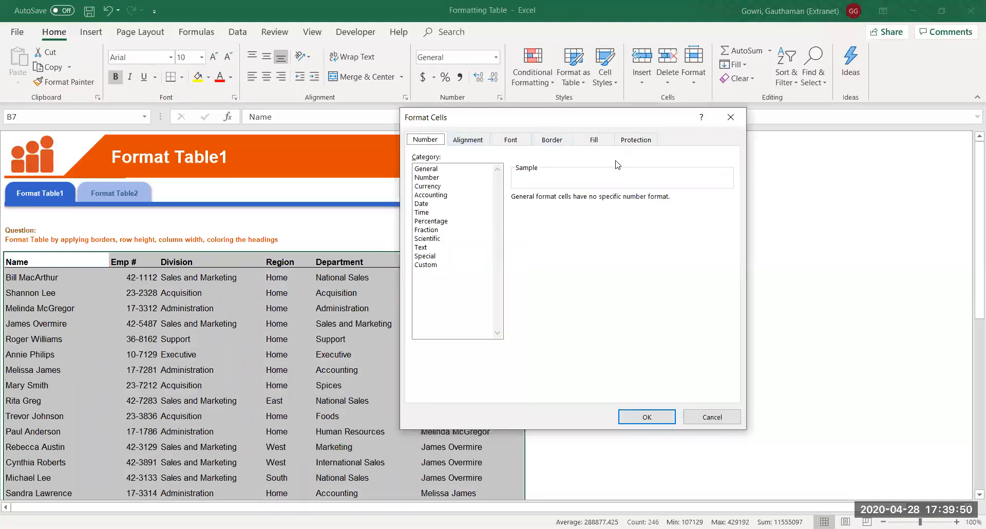
{"action": "left_click", "coordinate": [560, 147]}
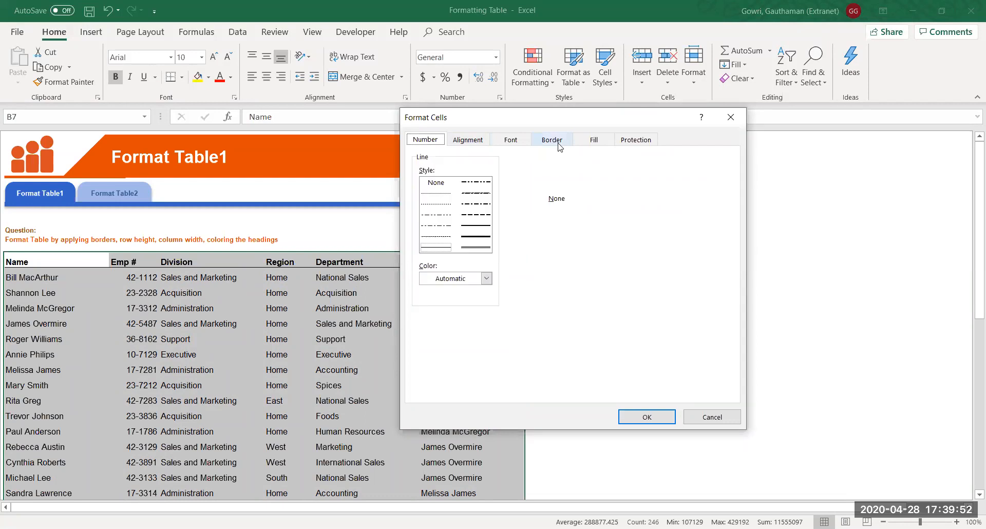
{"action": "left_click", "coordinate": [486, 278]}
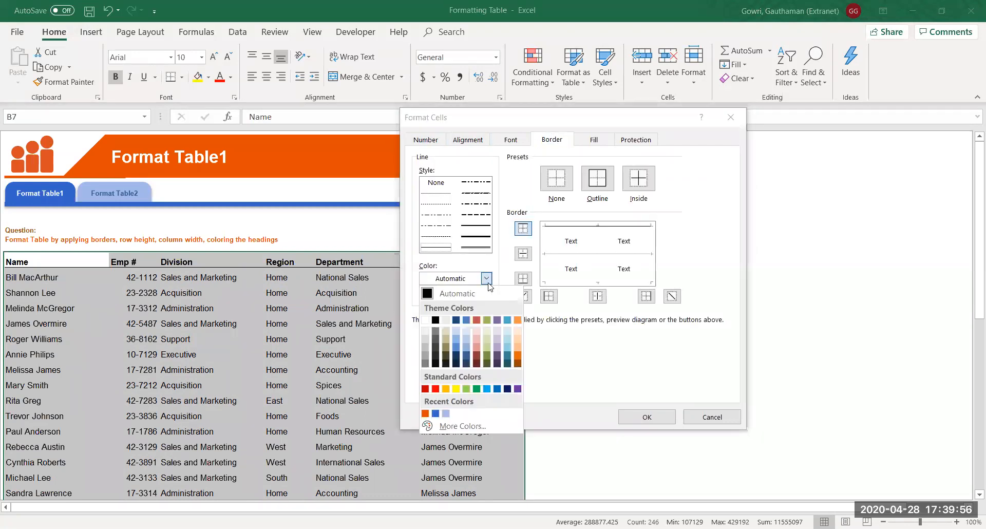
{"action": "left_click", "coordinate": [477, 321]}
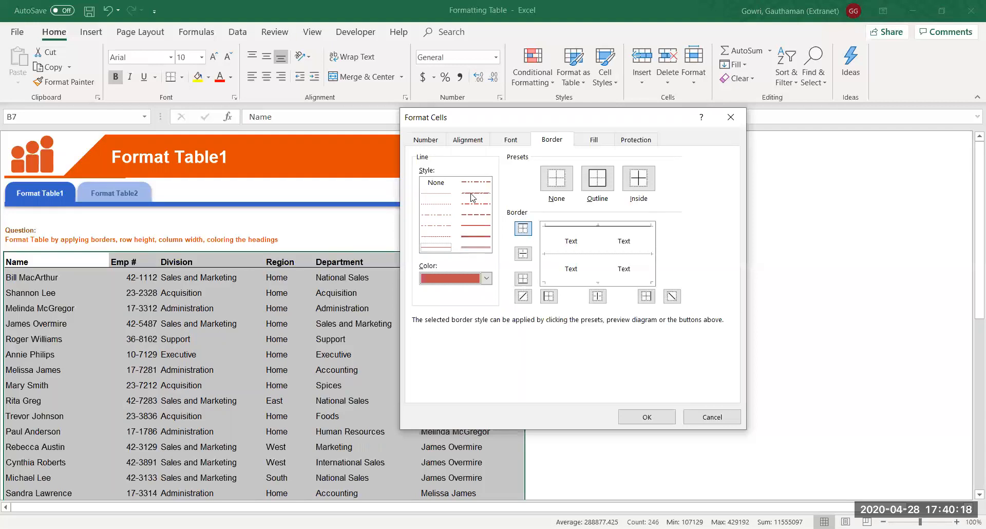
{"action": "left_click", "coordinate": [474, 226]}
{"action": "left_click", "coordinate": [597, 185]}
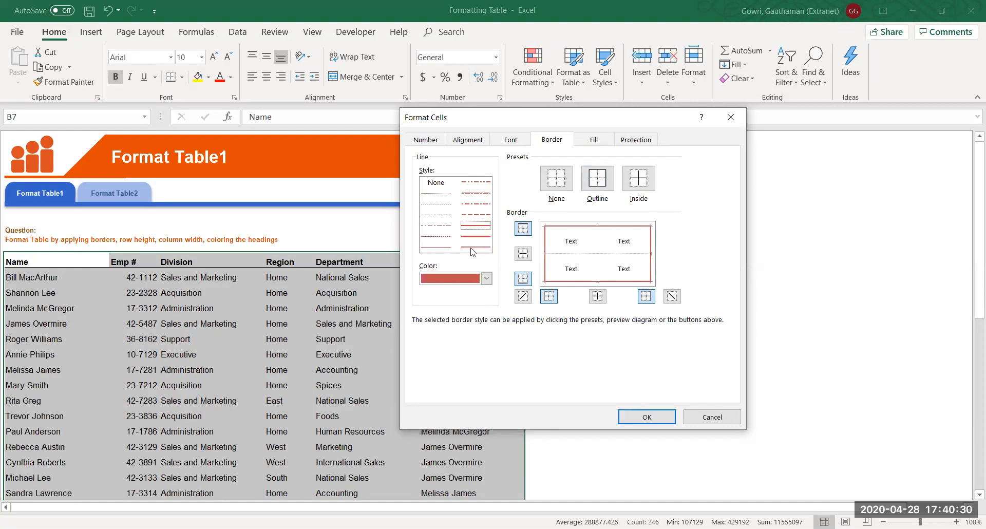
{"action": "left_click", "coordinate": [442, 206]}
{"action": "left_click", "coordinate": [646, 180]}
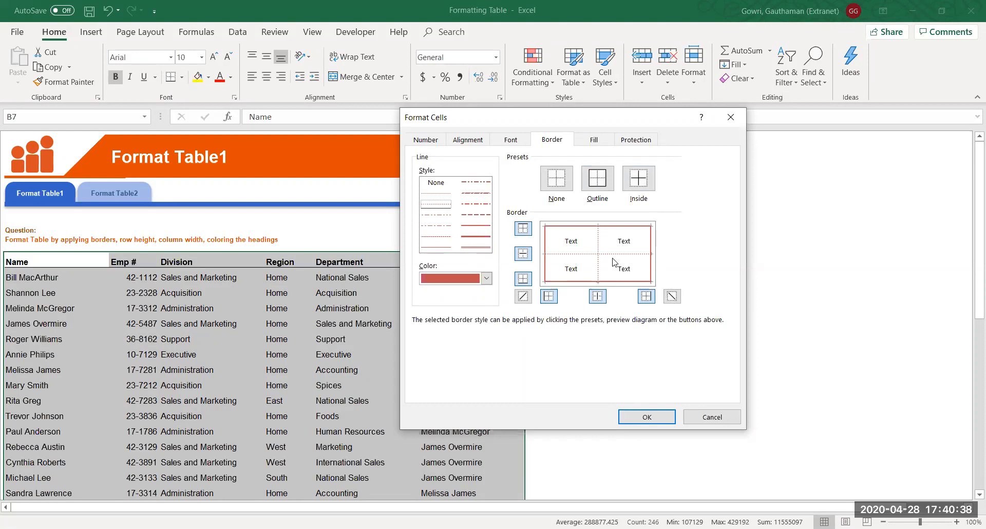
{"action": "left_click", "coordinate": [648, 417]}
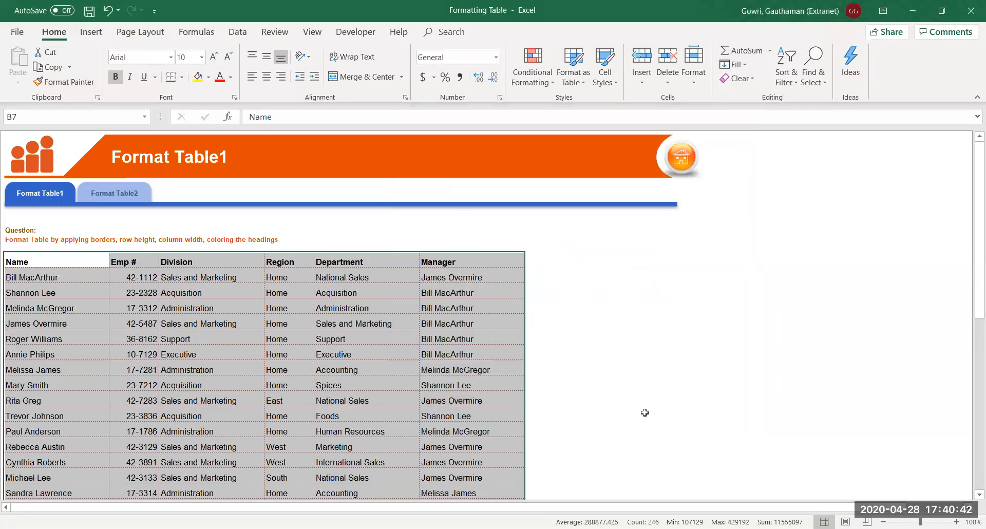
{"action": "left_click", "coordinate": [397, 411]}
Fill header cells B7:G7, Name through Manager, with the red theme colour
{"action": "left_click", "coordinate": [66, 266]}
{"action": "key", "text": "shift+Right"}
{"action": "key", "text": "shift+Right"}
{"action": "key", "text": "shift+Right"}
{"action": "key", "text": "shift+Right"}
{"action": "key", "text": "shift+Right"}
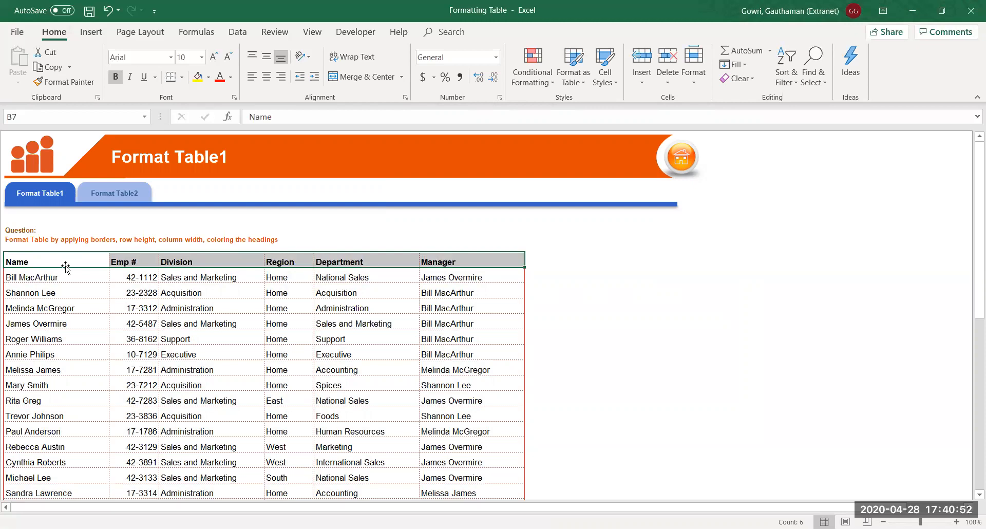
{"action": "key", "text": "ctrl+1"}
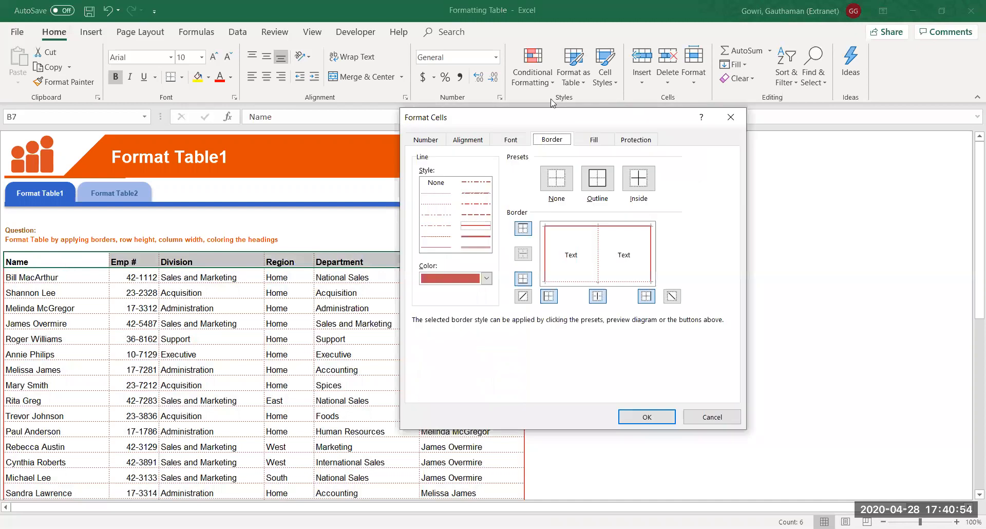
{"action": "left_click", "coordinate": [601, 142]}
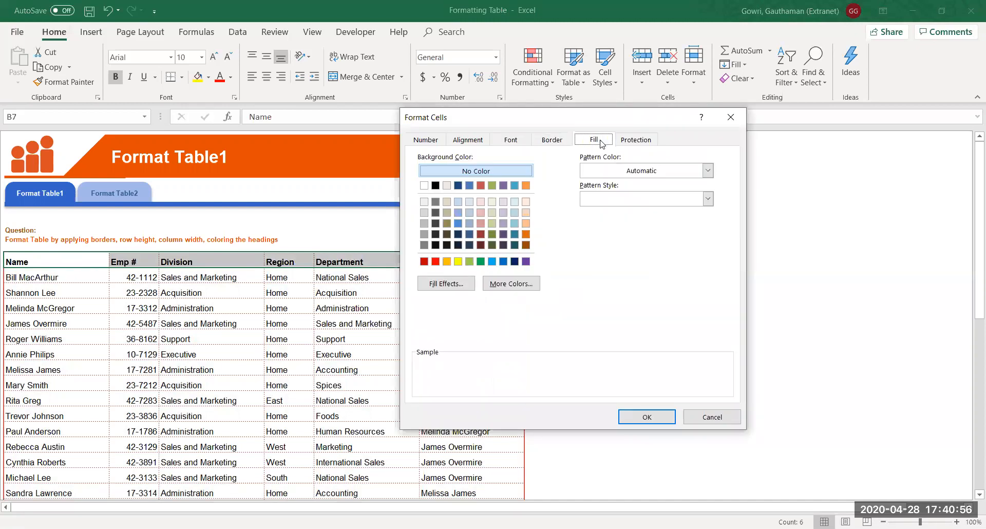
{"action": "left_click", "coordinate": [480, 185]}
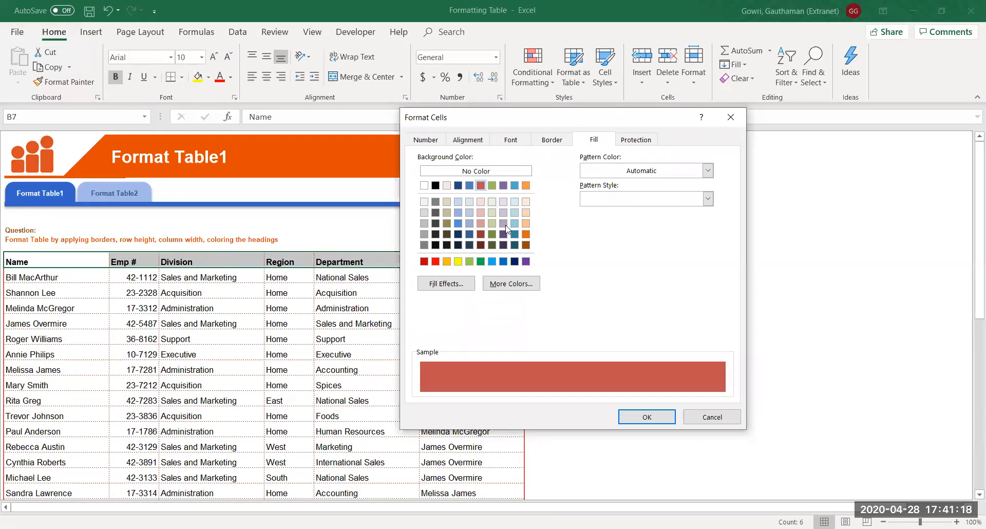
{"action": "left_click", "coordinate": [636, 418]}
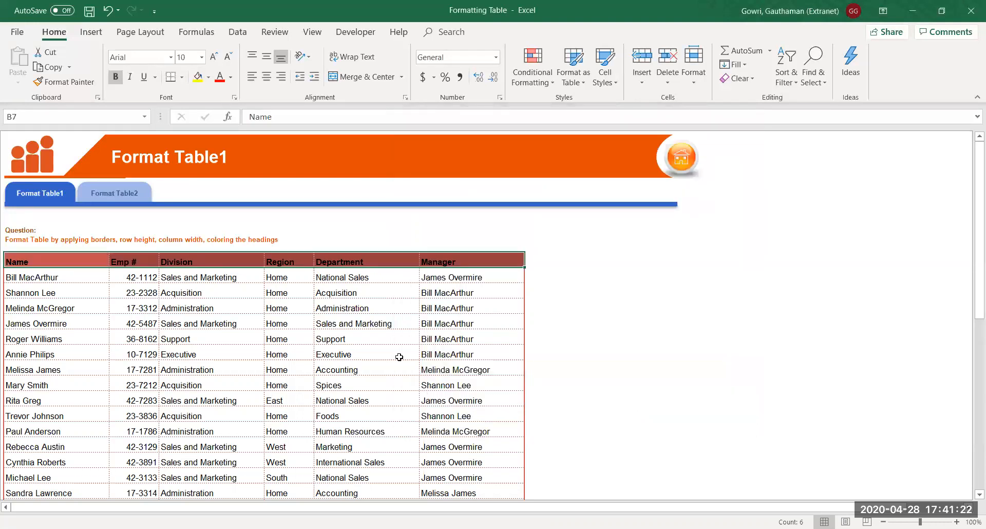
Make the Table1 header labels in B7:G7 white
{"action": "left_click", "coordinate": [206, 308]}
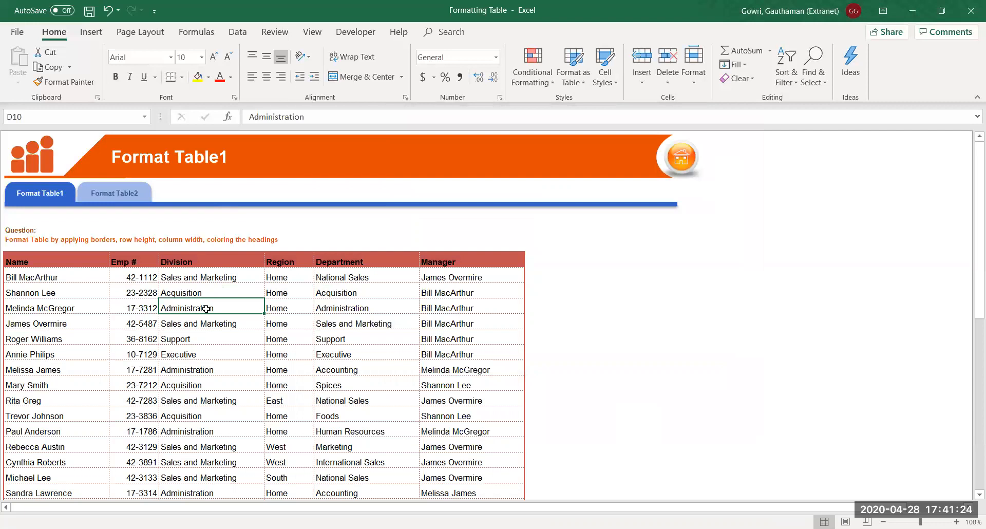
{"action": "left_click", "coordinate": [94, 263]}
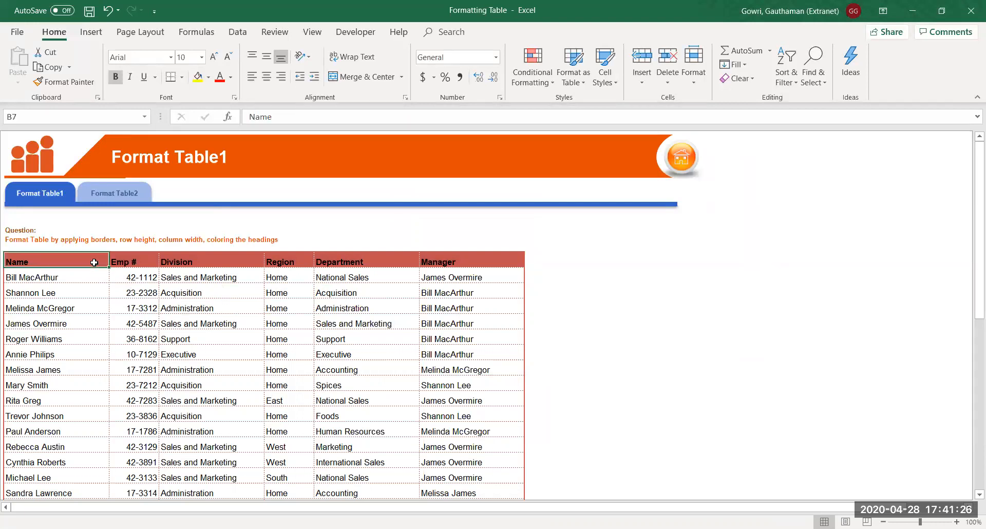
{"action": "key", "text": "ctrl+shift+Right"}
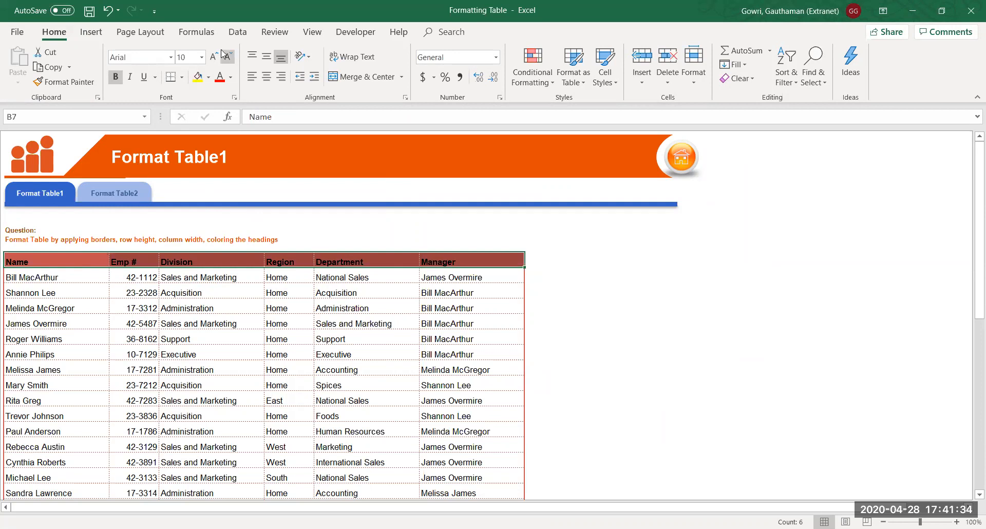
{"action": "left_click", "coordinate": [230, 77]}
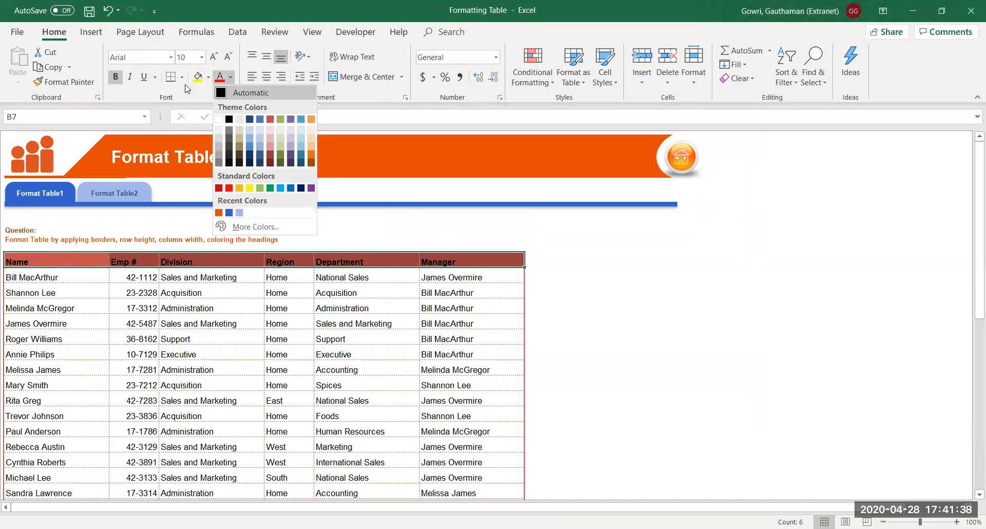
{"action": "left_click", "coordinate": [219, 119]}
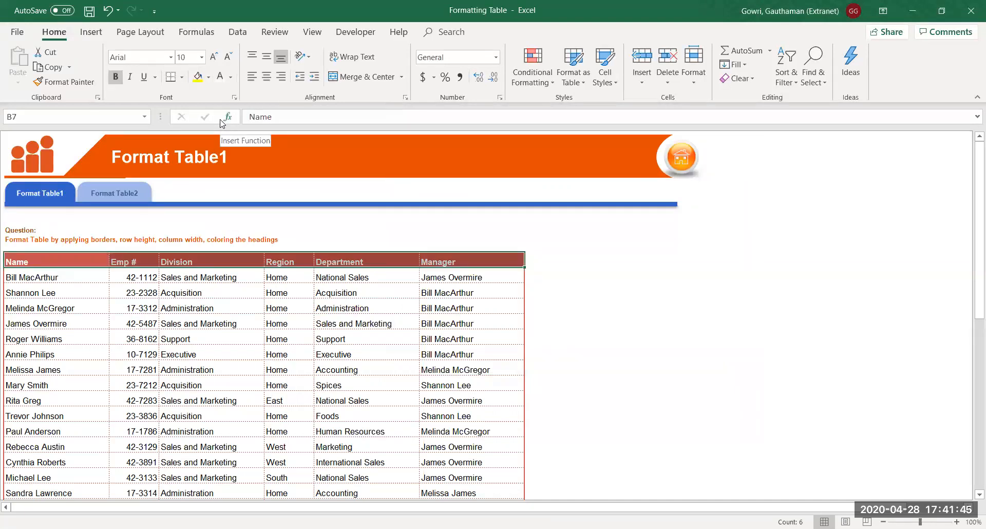
{"action": "left_click", "coordinate": [230, 409]}
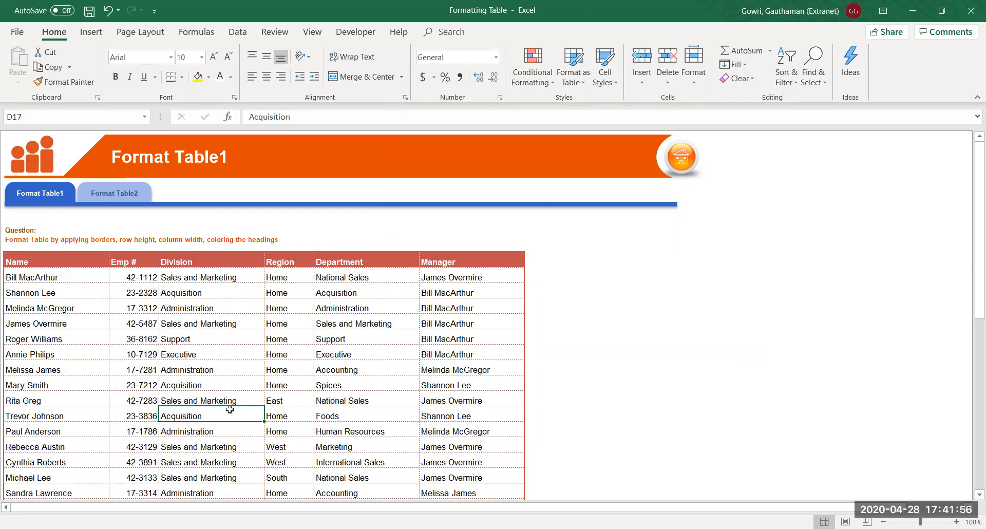
Center the header labels both horizontally and vertically in their cells
{"action": "left_click", "coordinate": [50, 258]}
{"action": "key", "text": "ctrl+shift+Right"}
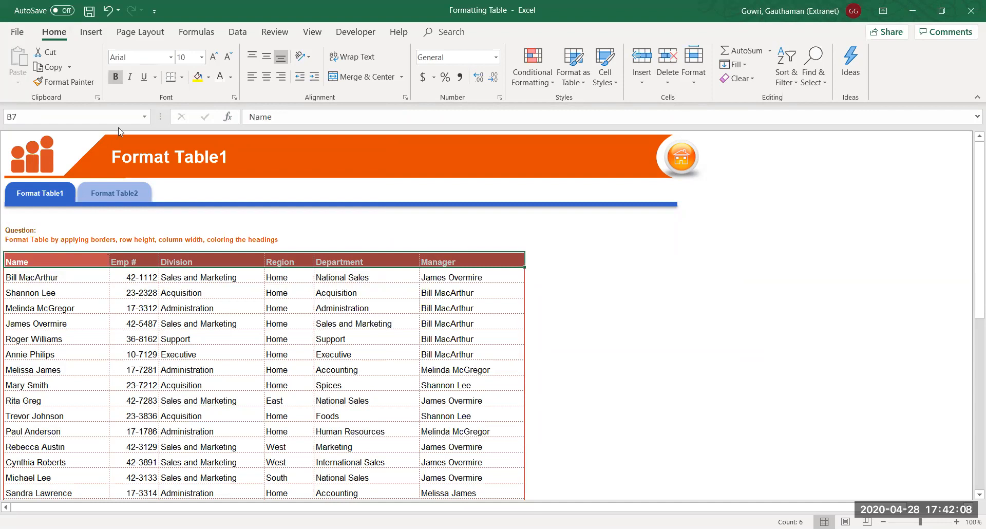
{"action": "left_click", "coordinate": [265, 77]}
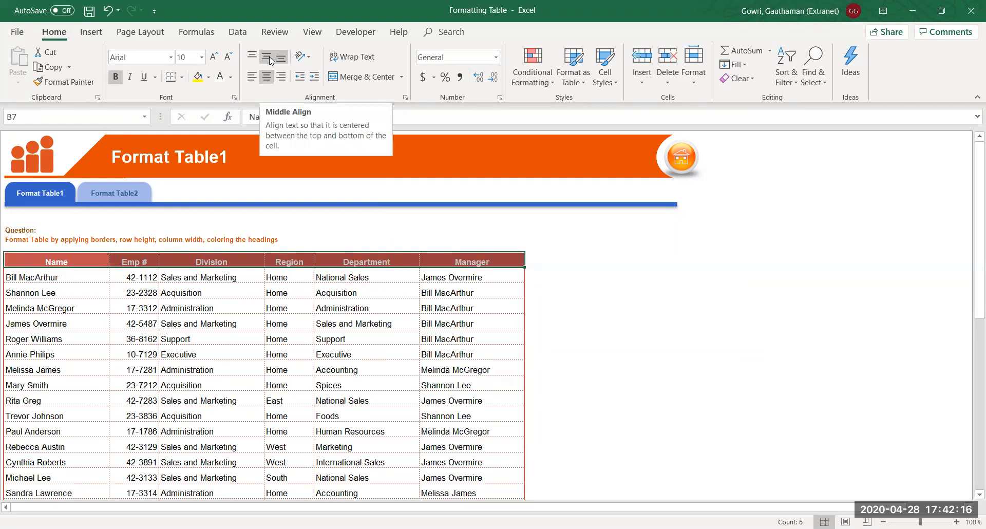
{"action": "left_click", "coordinate": [268, 58]}
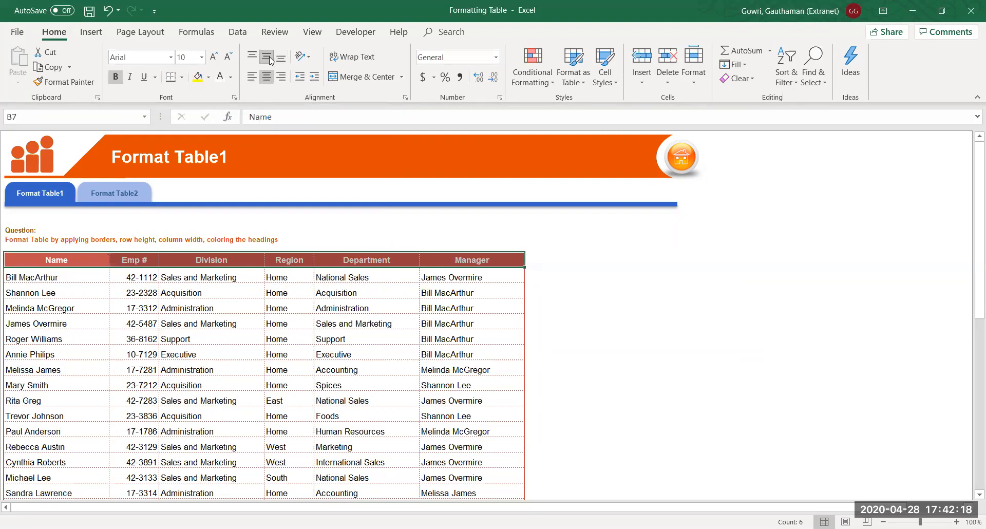
{"action": "left_click", "coordinate": [112, 309]}
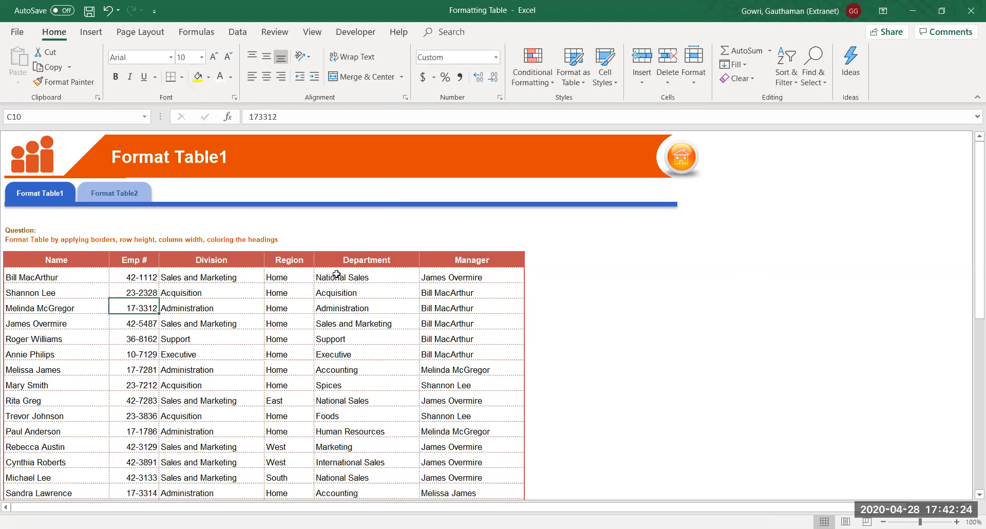
Indent the Name column entries from row 8 down to the last row
{"action": "left_click", "coordinate": [66, 277]}
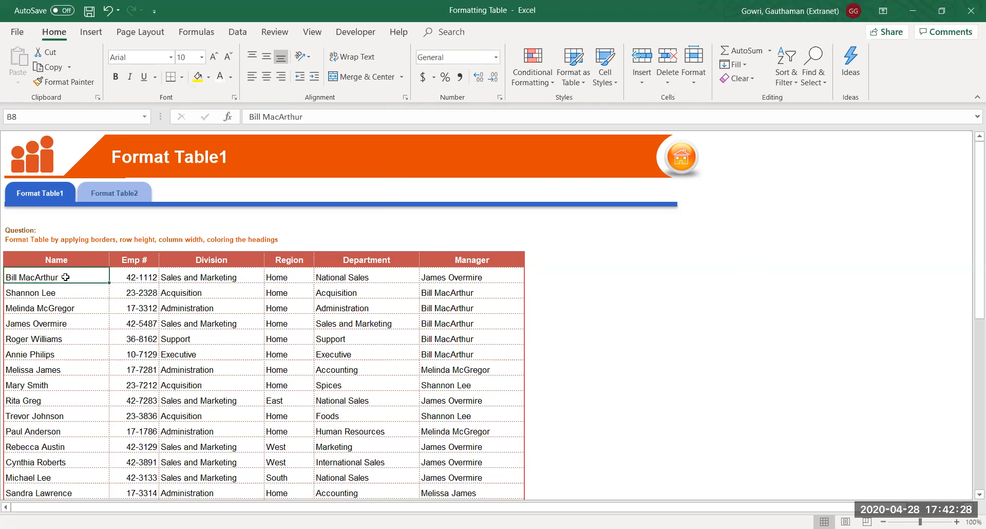
{"action": "scroll", "coordinate": [65, 277], "scroll_direction": "down", "scroll_amount": 2}
{"action": "key", "text": "Right"}
{"action": "key", "text": "Up"}
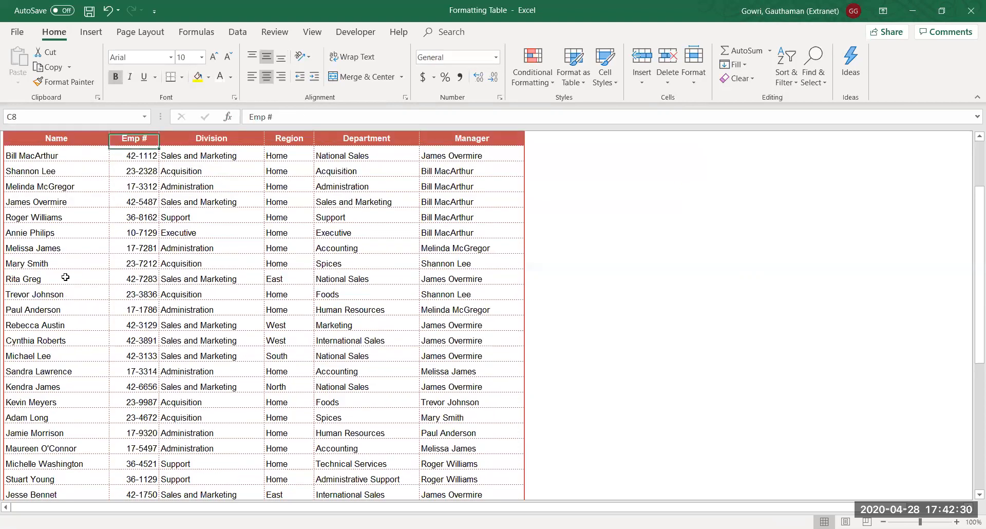
{"action": "key", "text": "Down"}
{"action": "key", "text": "Left"}
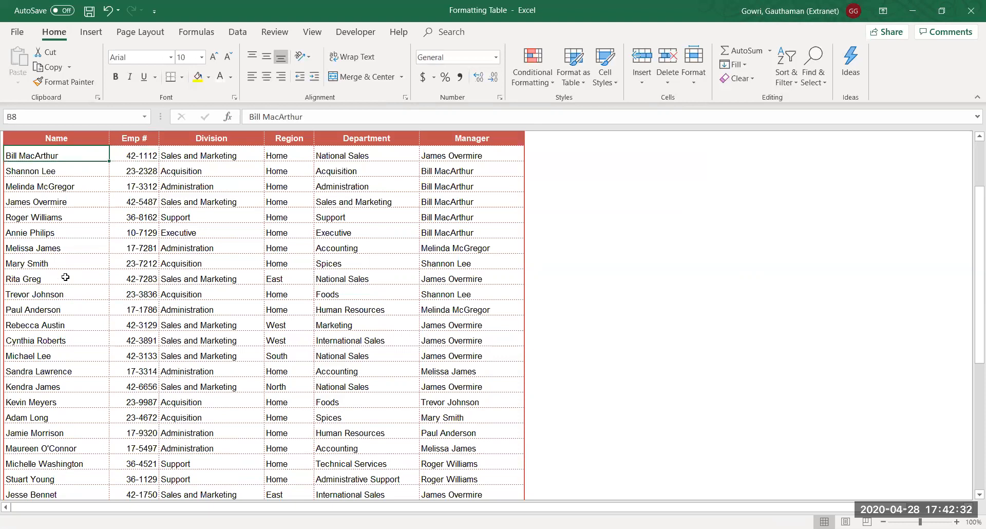
{"action": "key", "text": "Left"}
{"action": "key", "text": "Right"}
{"action": "key", "text": "ctrl+shift+Down"}
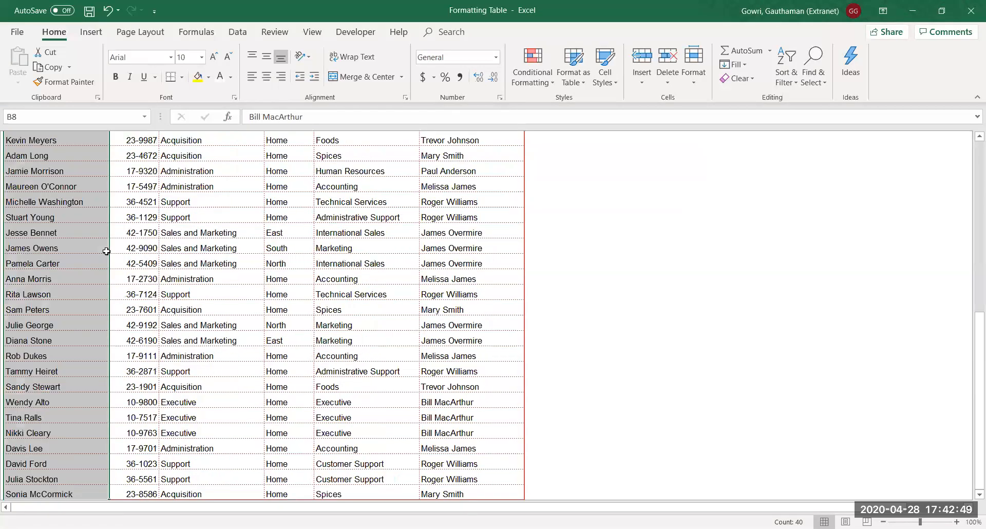
{"action": "left_click", "coordinate": [312, 79]}
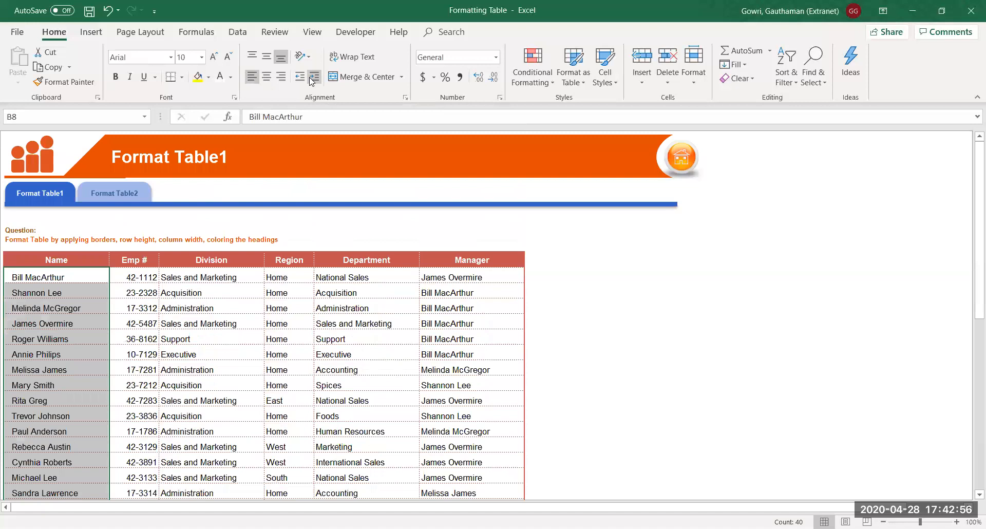
Indent all Division entries in column D
{"action": "key", "text": "Left"}
{"action": "key", "text": "Right"}
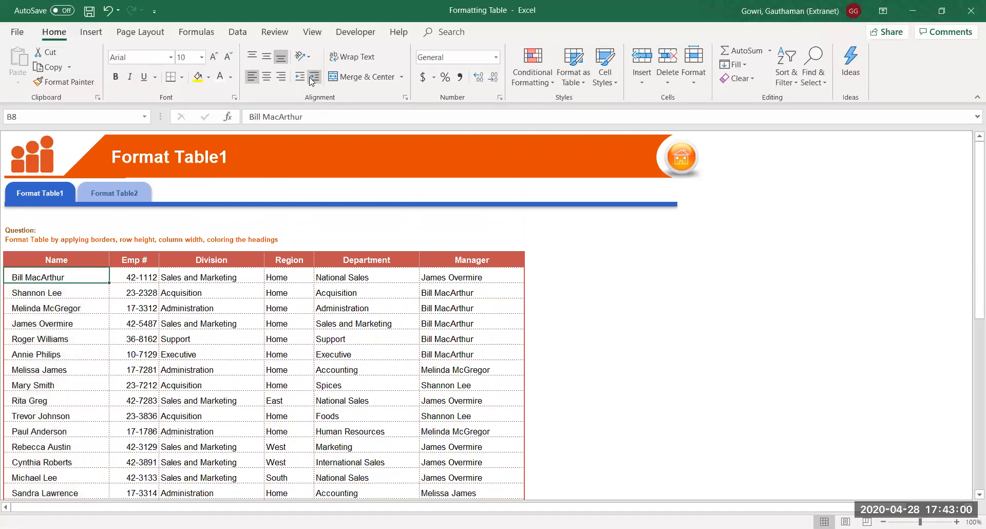
{"action": "key", "text": "Right"}
{"action": "key", "text": "Right"}
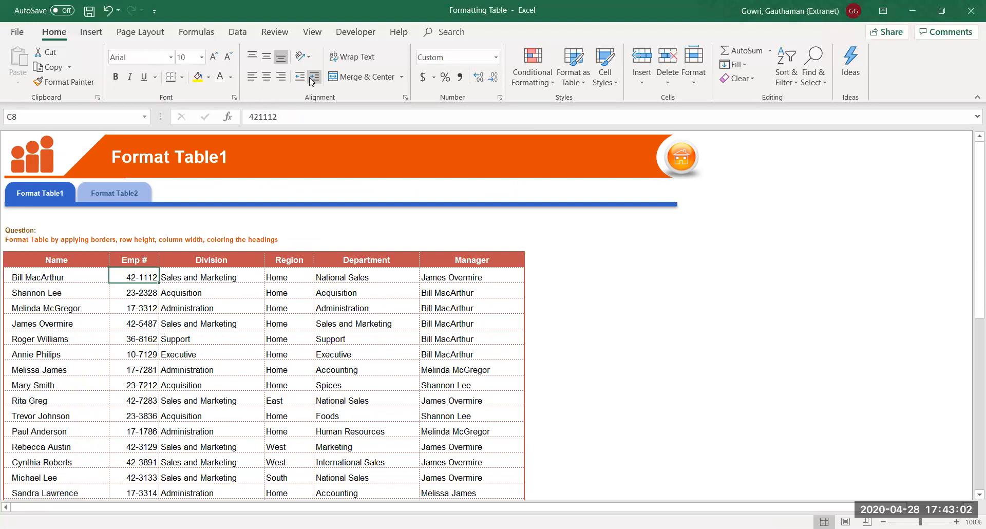
{"action": "key", "text": "ctrl+shift+Down"}
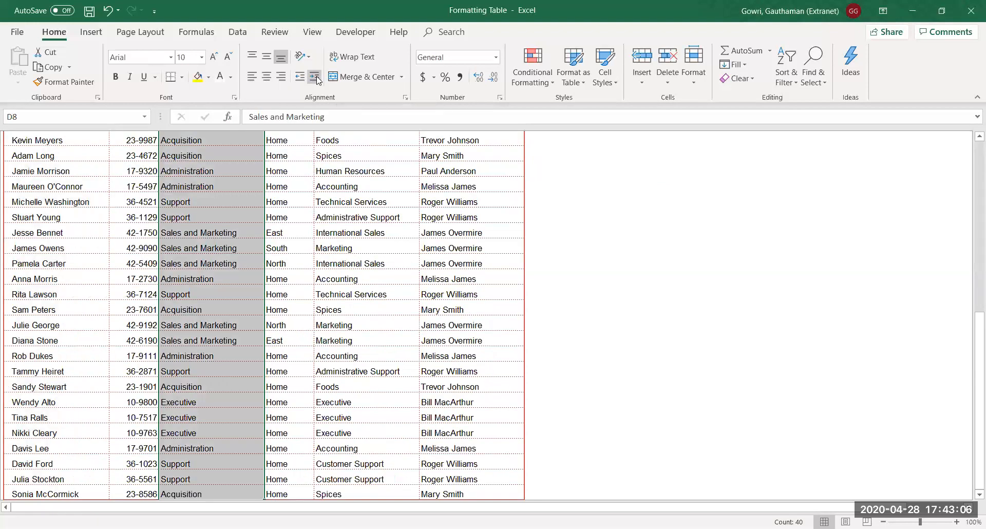
{"action": "left_click", "coordinate": [315, 77]}
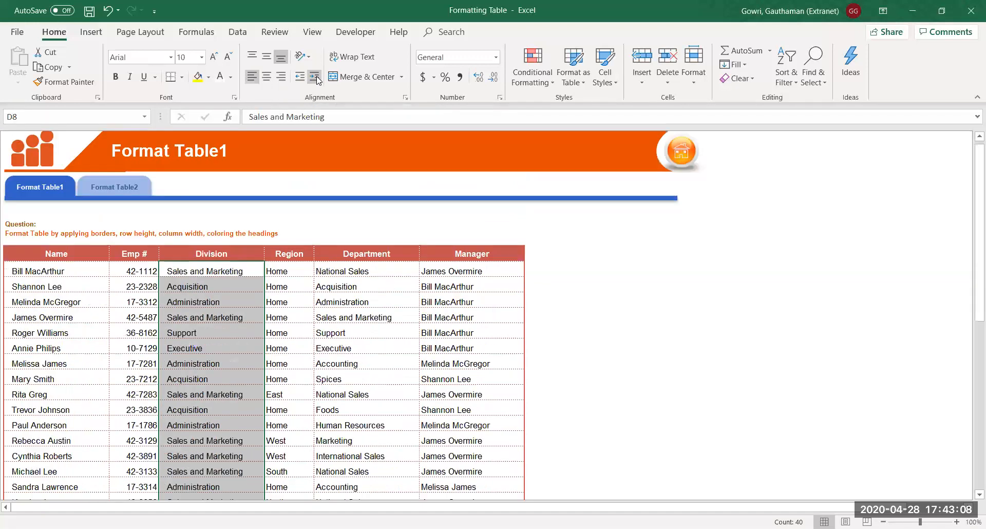
Indent the Department and Manager entries in columns F:G
{"action": "key", "text": "Right"}
{"action": "key", "text": "Right"}
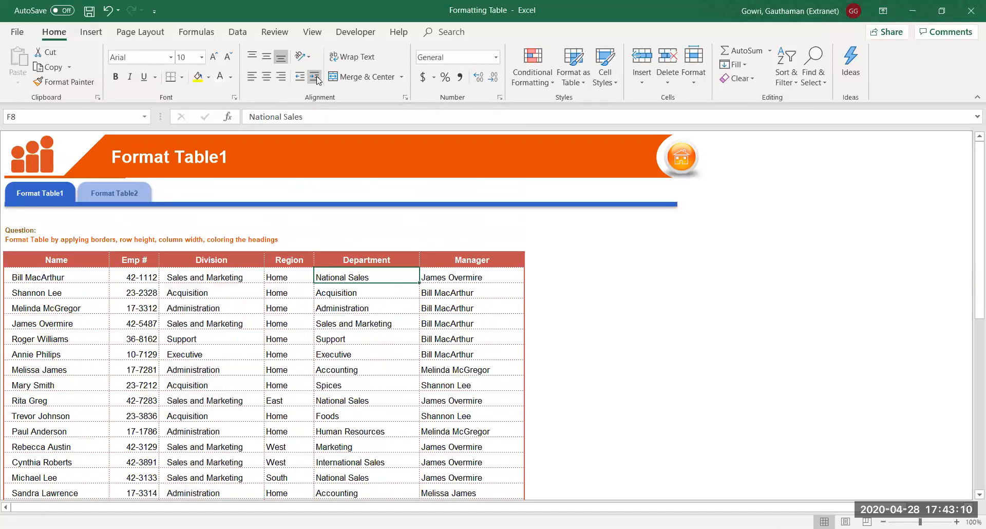
{"action": "key", "text": "shift+Right"}
{"action": "key", "text": "ctrl+shift+Down"}
{"action": "left_click", "coordinate": [315, 77]}
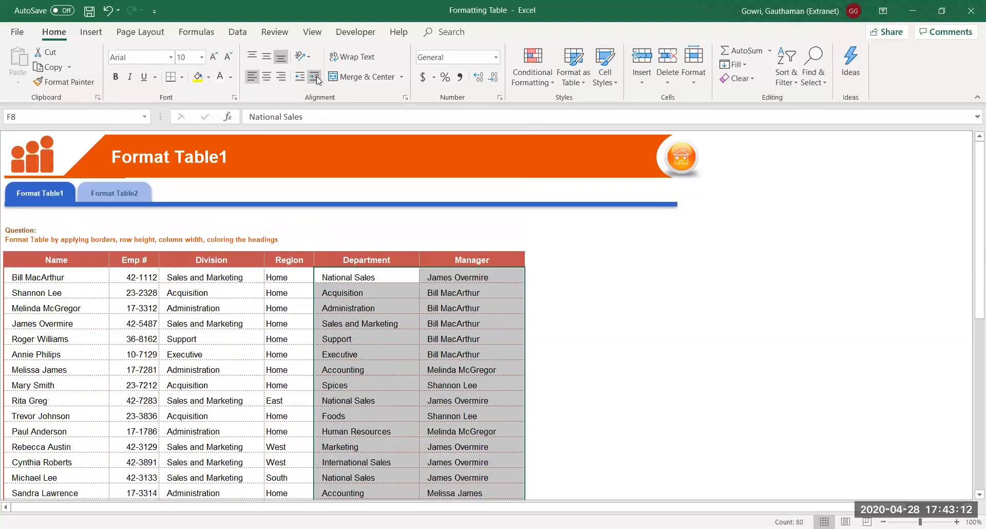
{"action": "key", "text": "Left"}
{"action": "key", "text": "Left"}
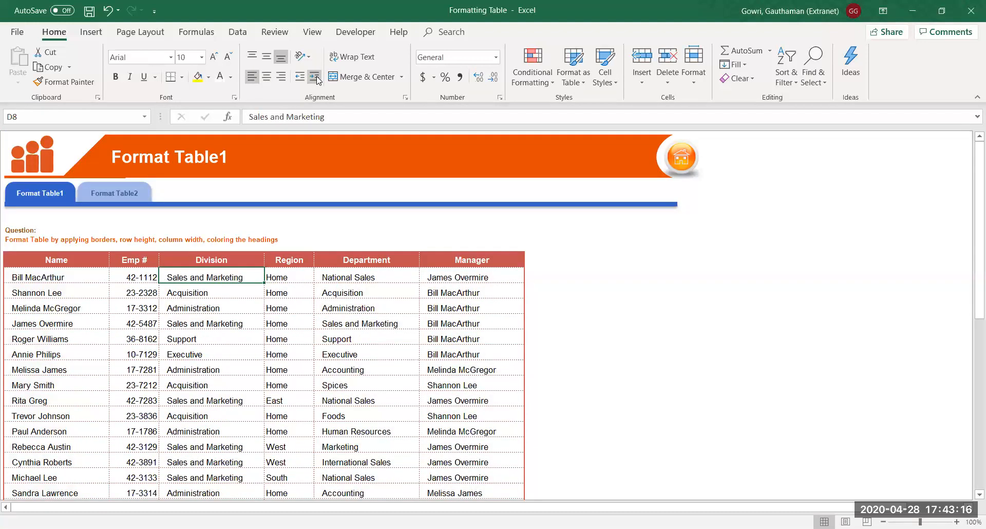
{"action": "key", "text": "Left"}
{"action": "key", "text": "Left"}
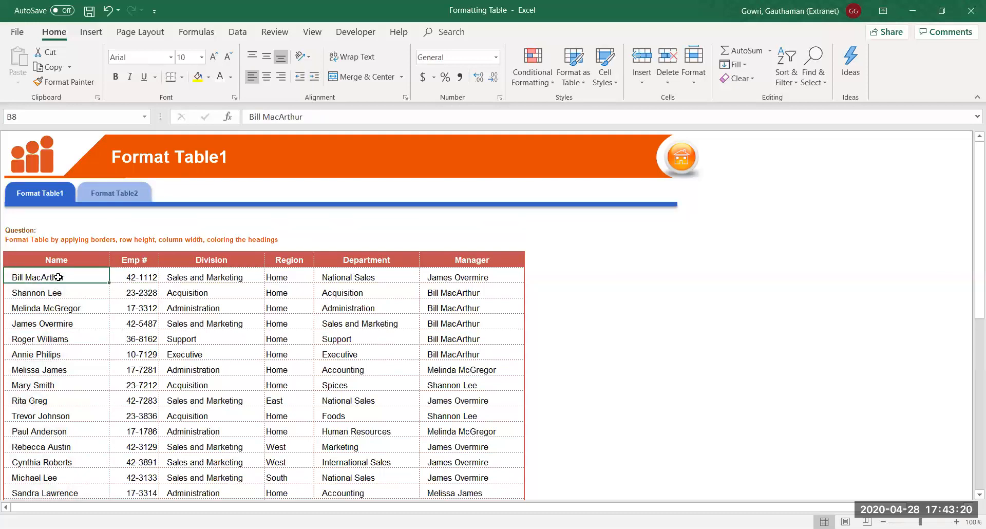
{"action": "left_click_drag", "start_coordinate": [59, 277], "coordinate": [50, 410]}
{"action": "left_click", "coordinate": [59, 334]}
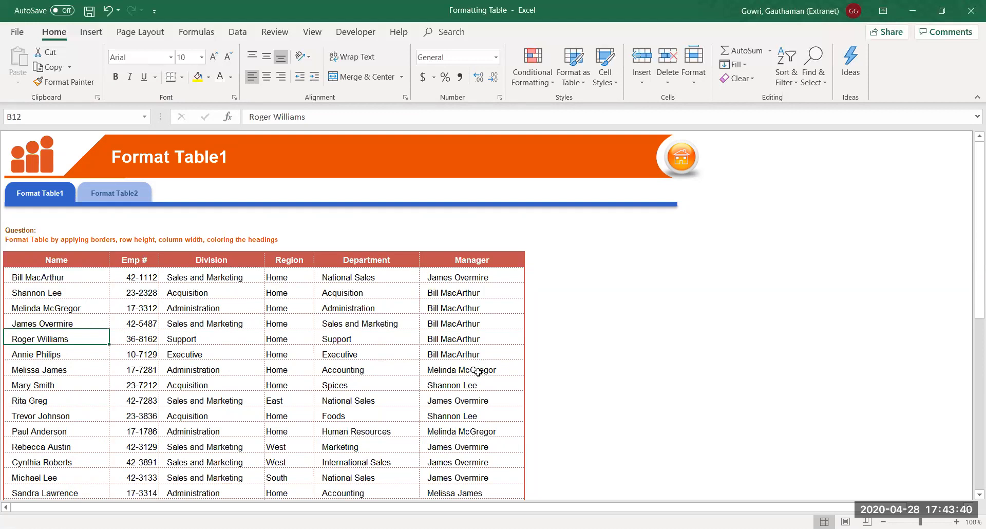
{"action": "left_click", "coordinate": [136, 277]}
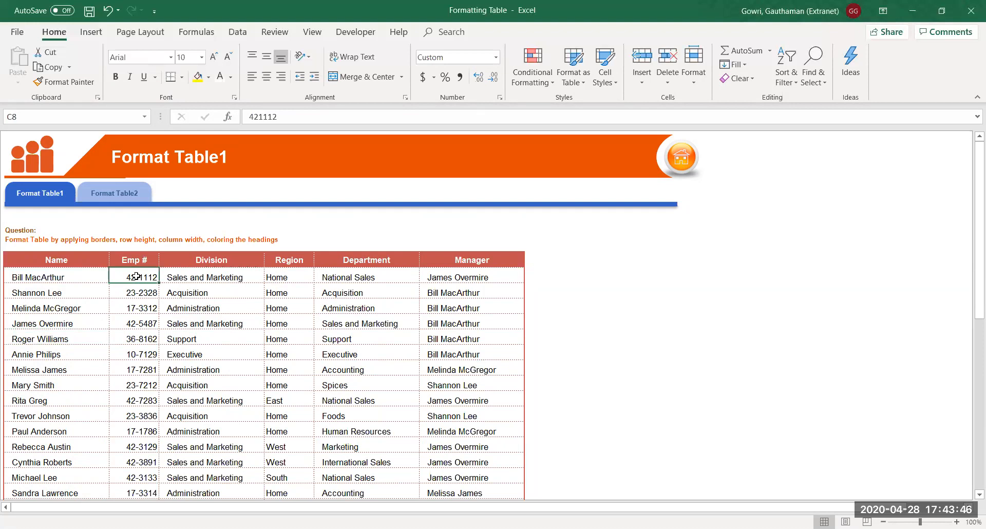
Center all Emp # values in column C
{"action": "key", "text": "ctrl+shift+Down"}
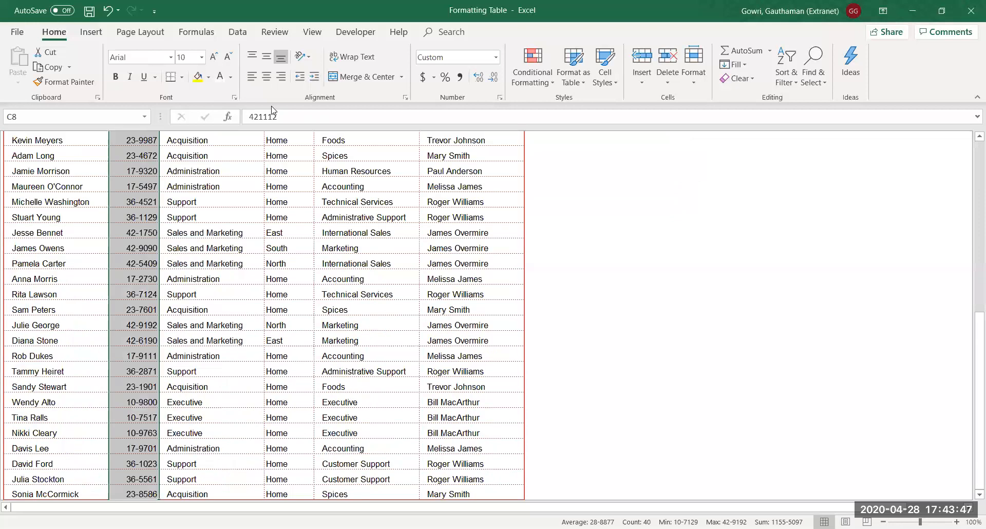
{"action": "left_click", "coordinate": [267, 77]}
{"action": "scroll", "coordinate": [280, 256], "scroll_direction": "up", "scroll_amount": 1}
Center all Region entries in column E using Alt+H, A, C
{"action": "left_click", "coordinate": [283, 272]}
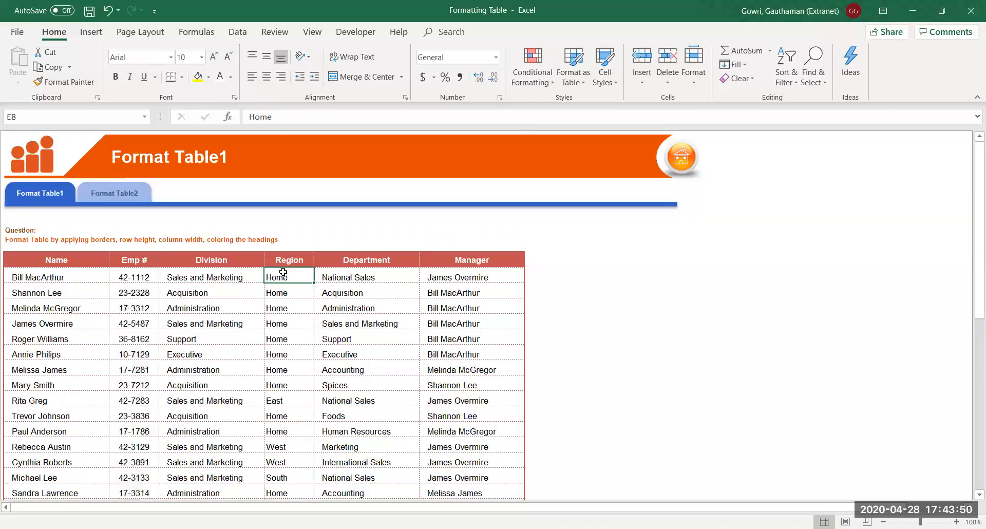
{"action": "key", "text": "ctrl+shift+Down"}
{"action": "key", "text": "alt+h"}
{"action": "key", "text": "a"}
{"action": "key", "text": "c"}
{"action": "key", "text": "Up"}
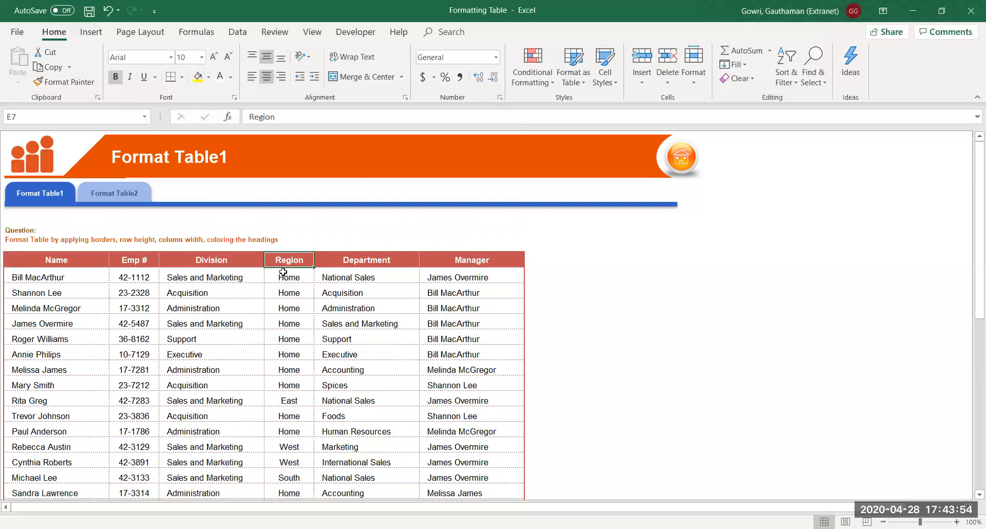
{"action": "key", "text": "Up"}
{"action": "key", "text": "Up"}
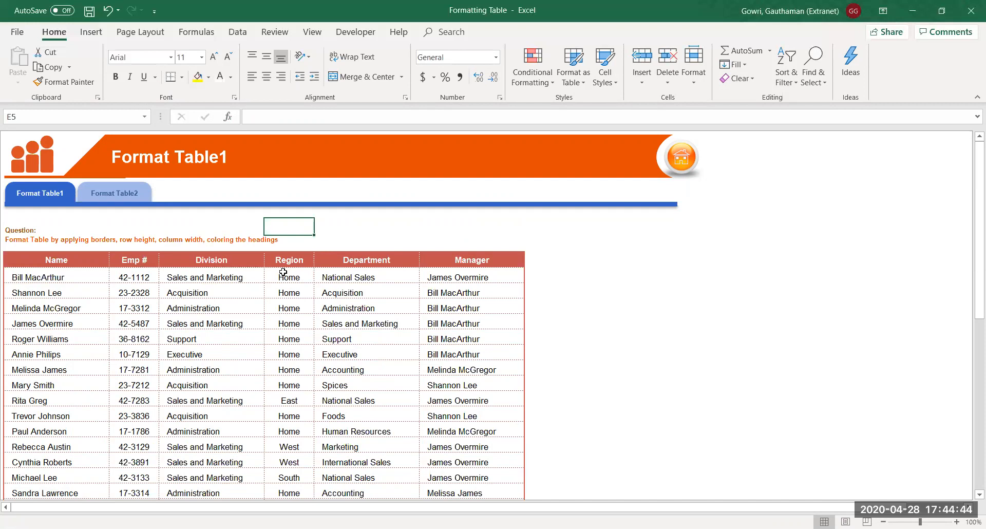
{"action": "left_click", "coordinate": [115, 193]}
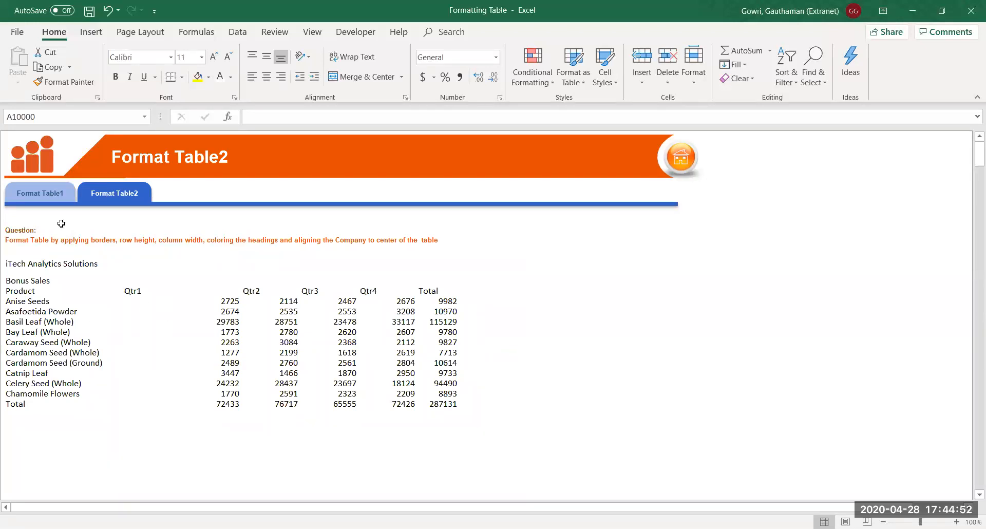
{"action": "left_click", "coordinate": [44, 196]}
{"action": "left_click", "coordinate": [200, 334]}
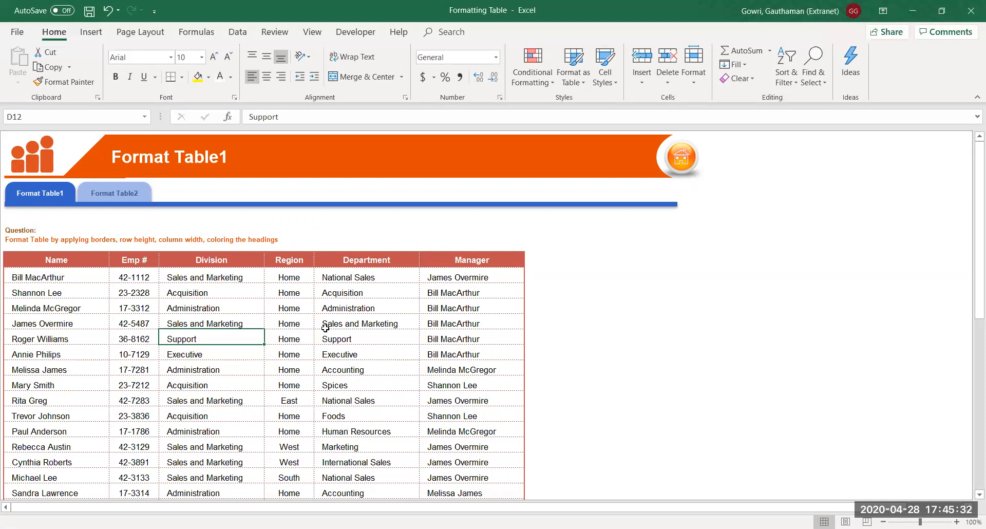
{"action": "left_click", "coordinate": [625, 282]}
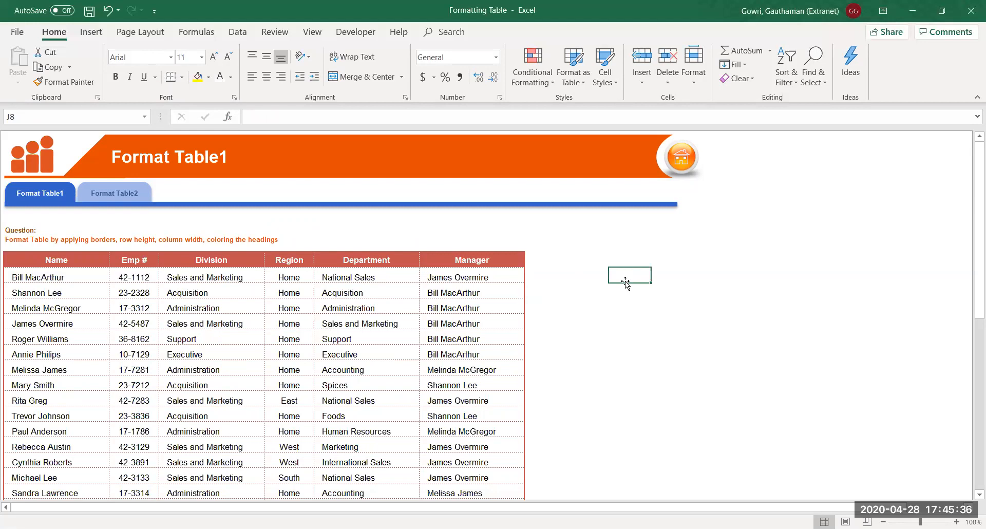
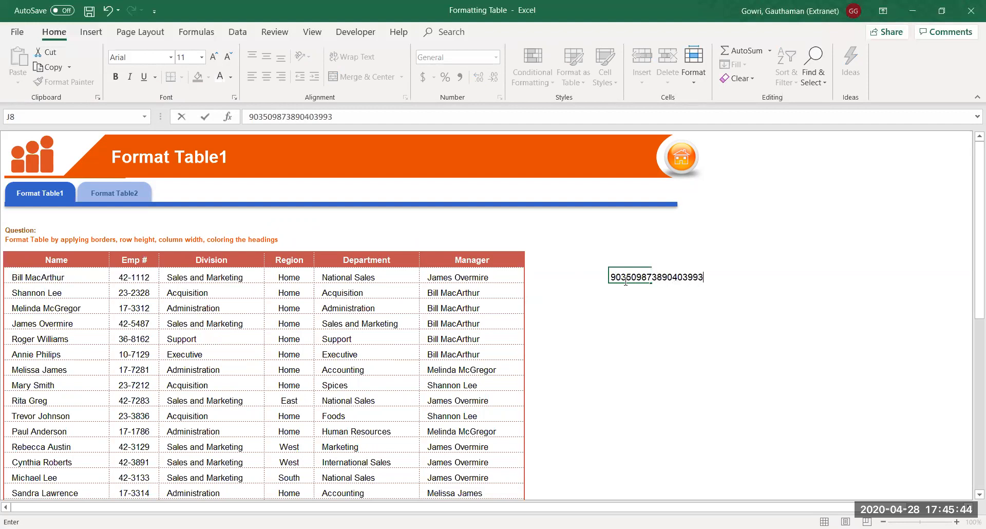
{"action": "key", "text": "Return"}
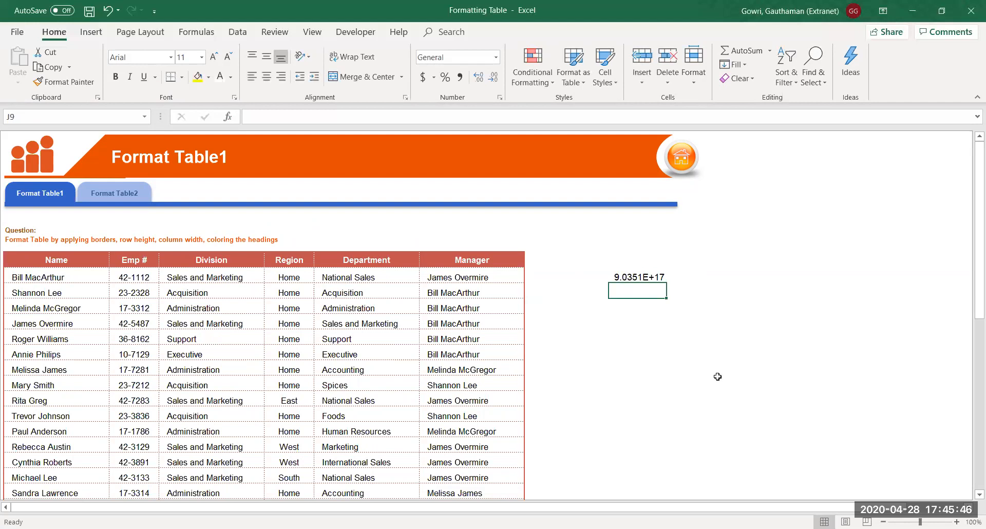
{"action": "left_click", "coordinate": [633, 278]}
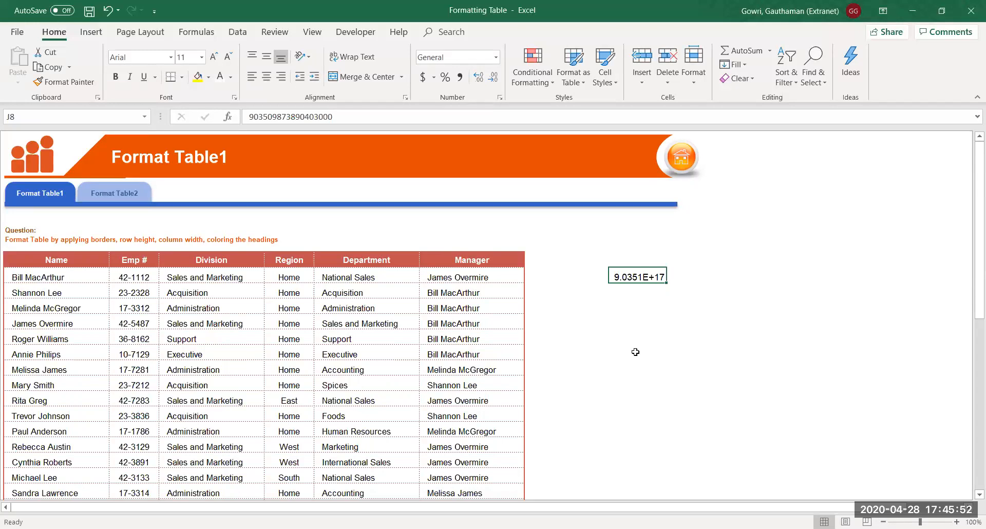
{"action": "key", "text": "alt"}
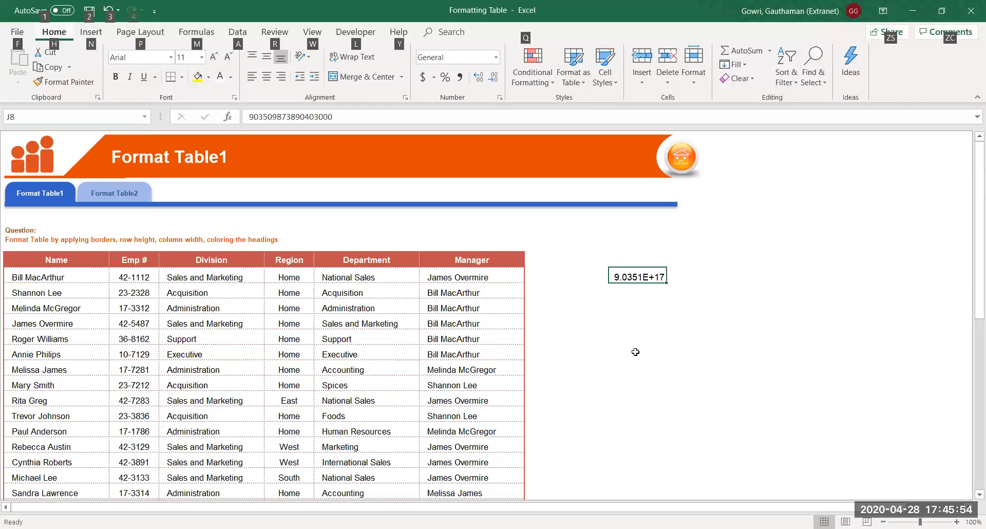
{"action": "key", "text": "Escape"}
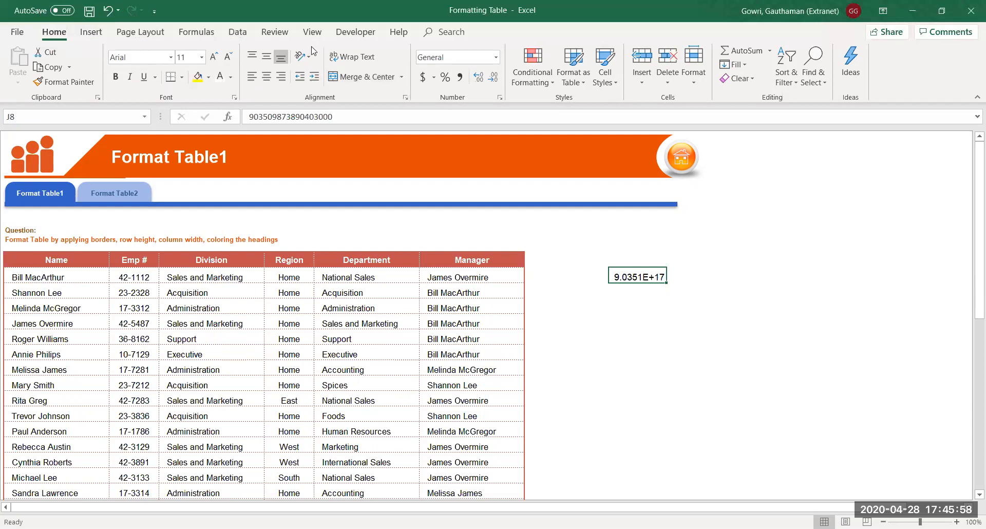
{"action": "left_click", "coordinate": [315, 34]}
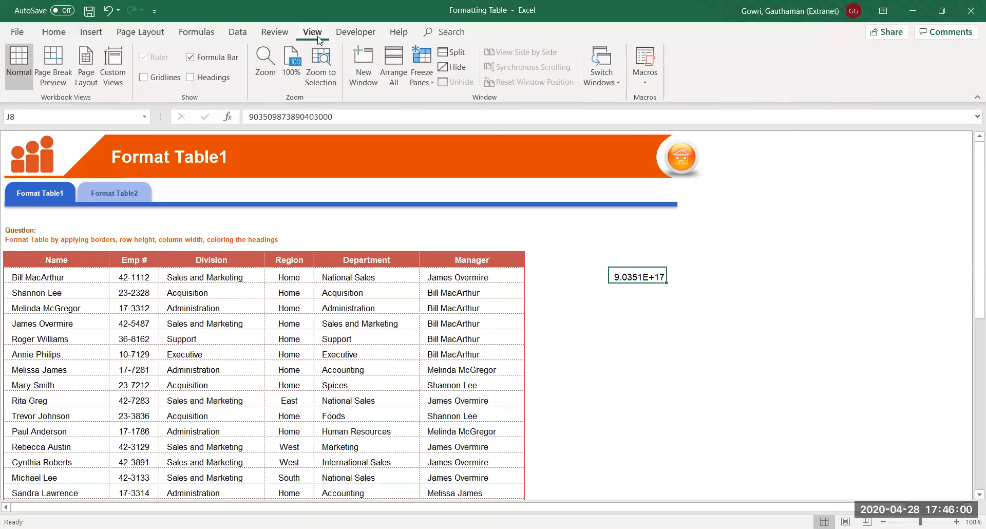
Turn on row and column headings and widen column J
{"action": "left_click", "coordinate": [190, 77]}
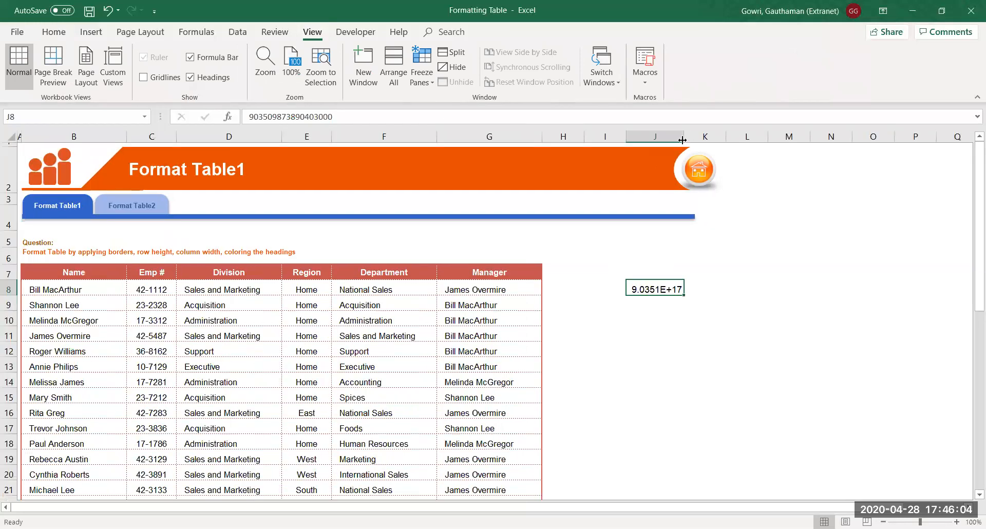
{"action": "left_click_drag", "start_coordinate": [683, 136], "coordinate": [734, 128]}
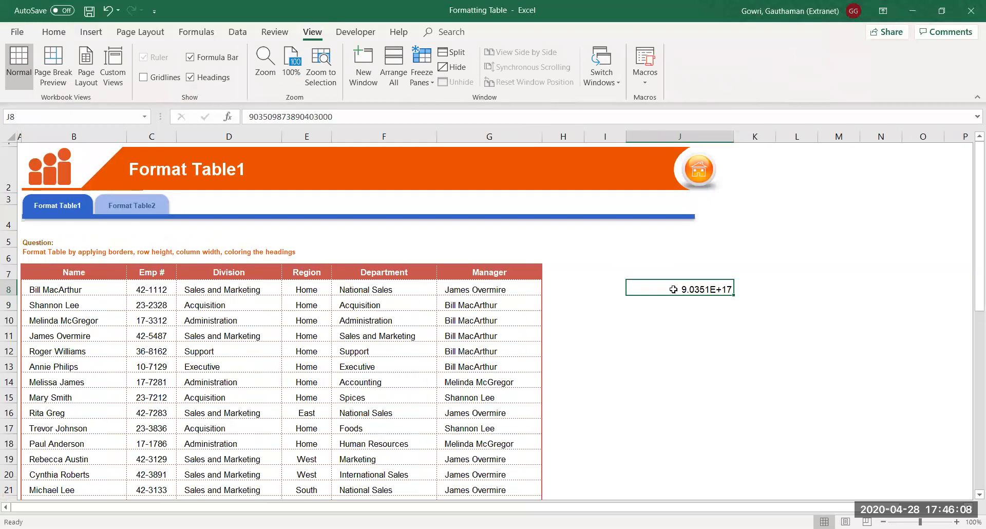
{"action": "left_click", "coordinate": [54, 32]}
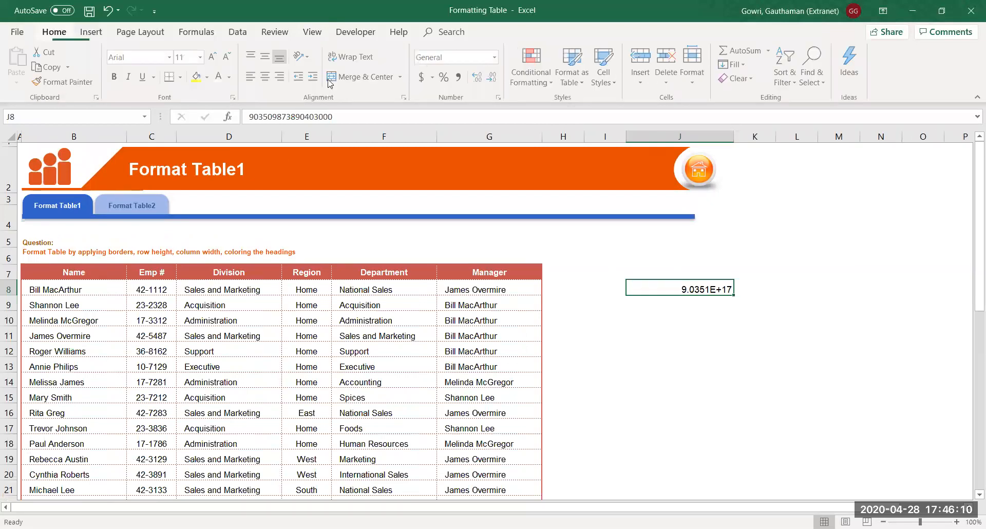
Apply the Number format to J8 and widen column J further
{"action": "left_click", "coordinate": [497, 56]}
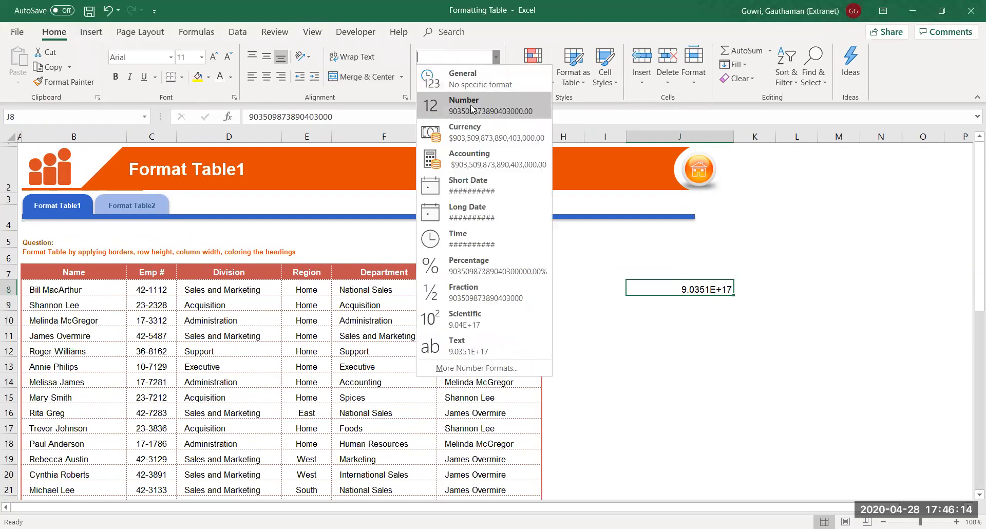
{"action": "left_click", "coordinate": [472, 103]}
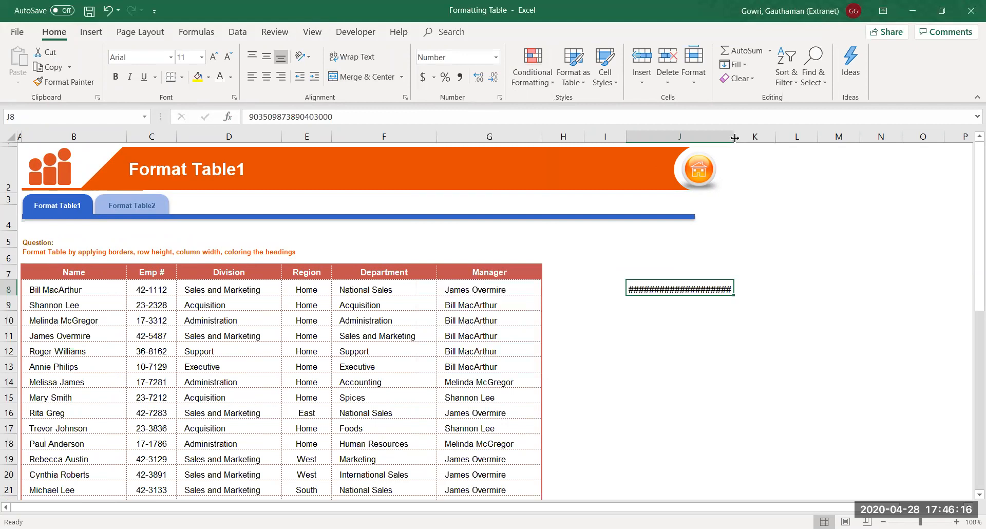
{"action": "left_click_drag", "start_coordinate": [734, 138], "coordinate": [853, 135]}
{"action": "left_click", "coordinate": [671, 414]}
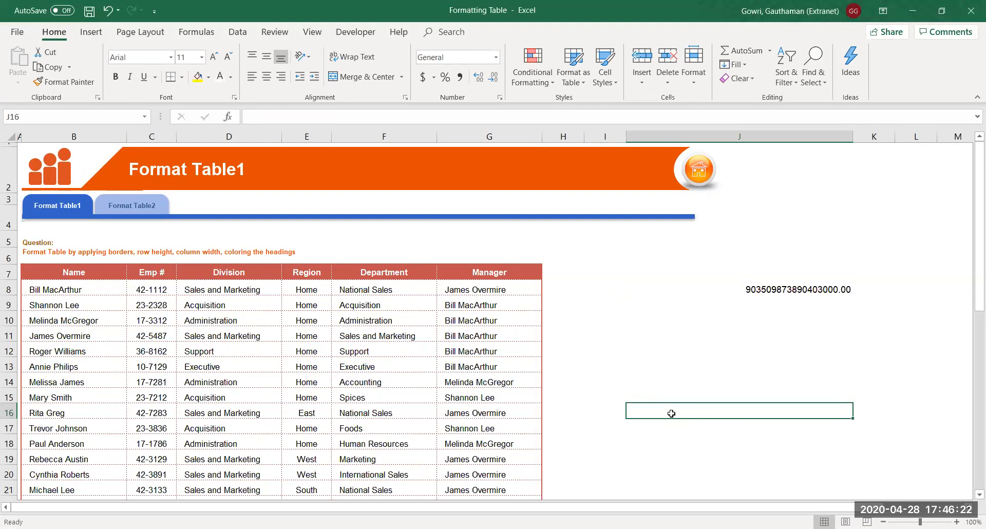
{"action": "left_click", "coordinate": [764, 286]}
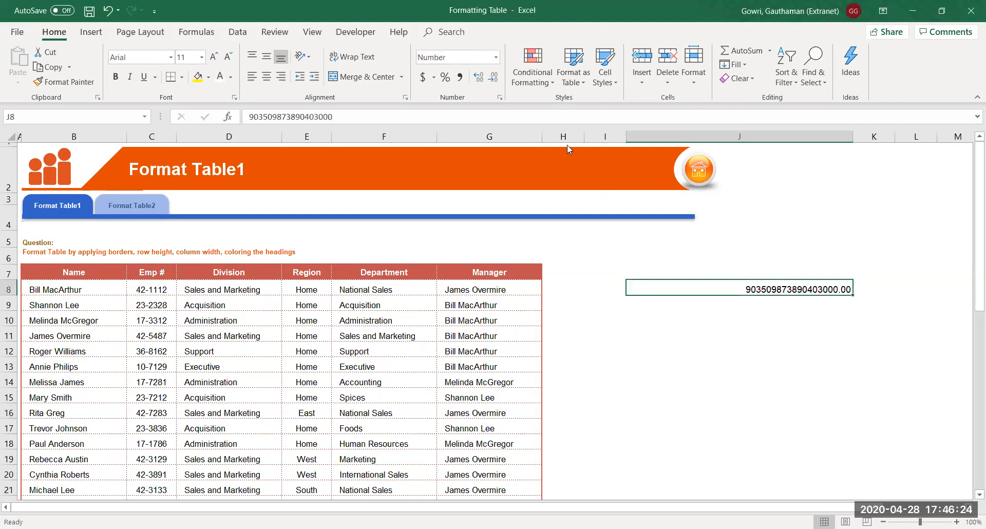
Reapply Number format to J8, remove both decimal places, then delete its value
{"action": "left_click", "coordinate": [488, 80]}
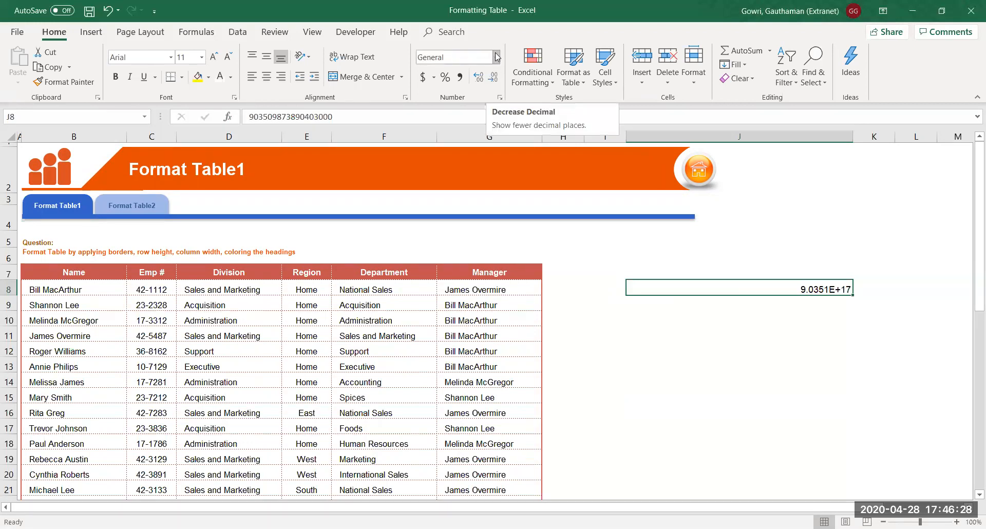
{"action": "left_click", "coordinate": [496, 57]}
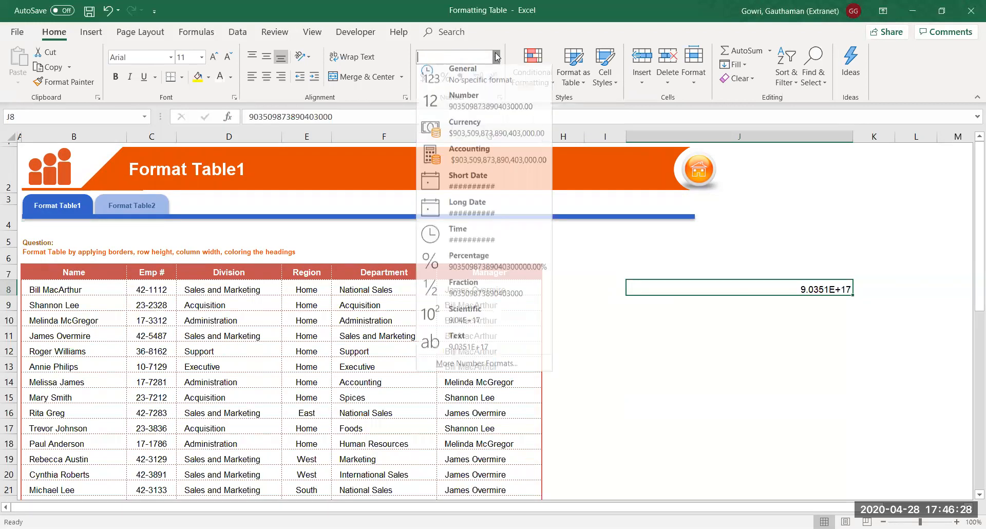
{"action": "left_click", "coordinate": [483, 106]}
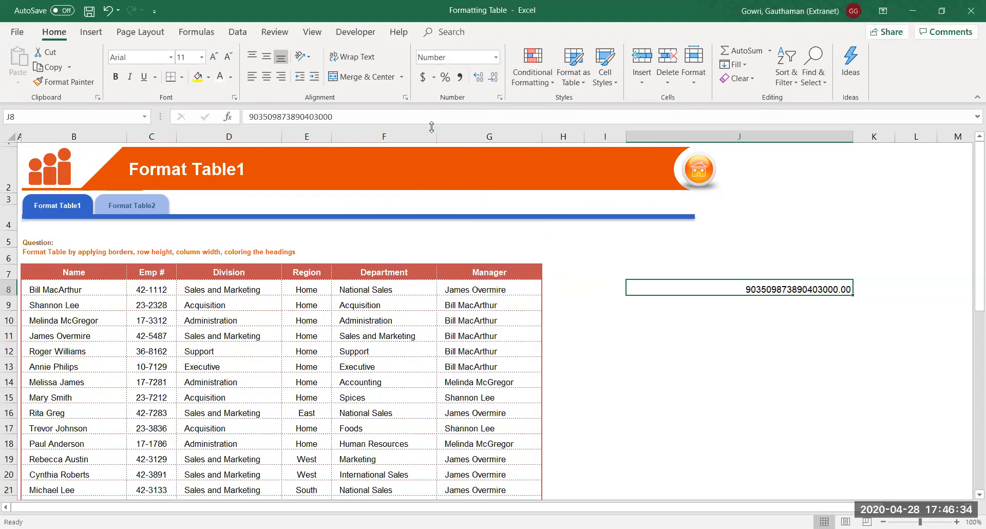
{"action": "double_click", "coordinate": [830, 284]}
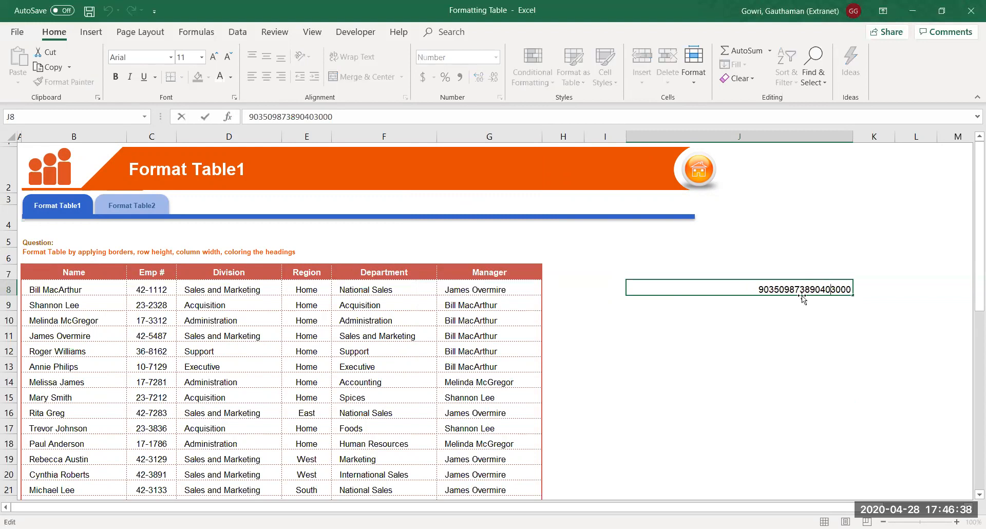
{"action": "key", "text": "Return"}
{"action": "key", "text": "Up"}
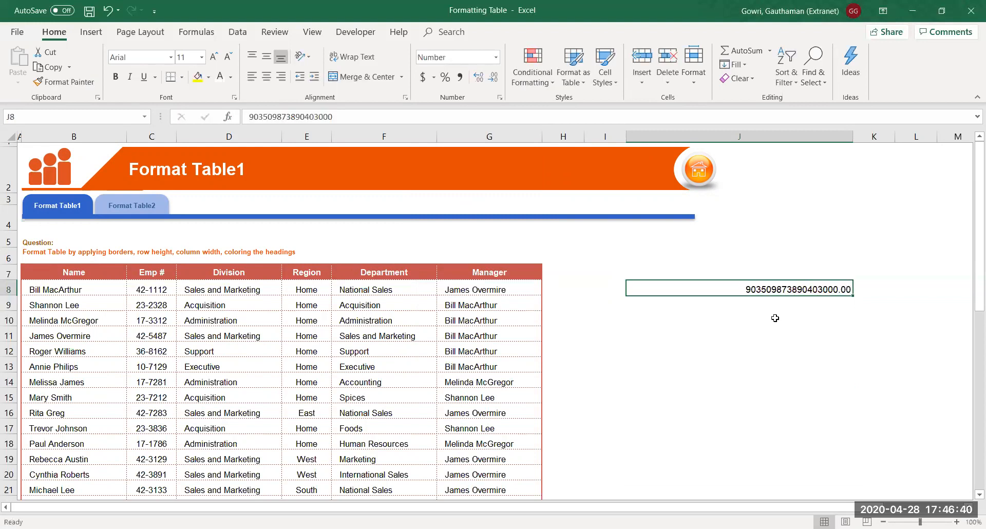
{"action": "left_click", "coordinate": [492, 87]}
{"action": "left_click", "coordinate": [492, 86]}
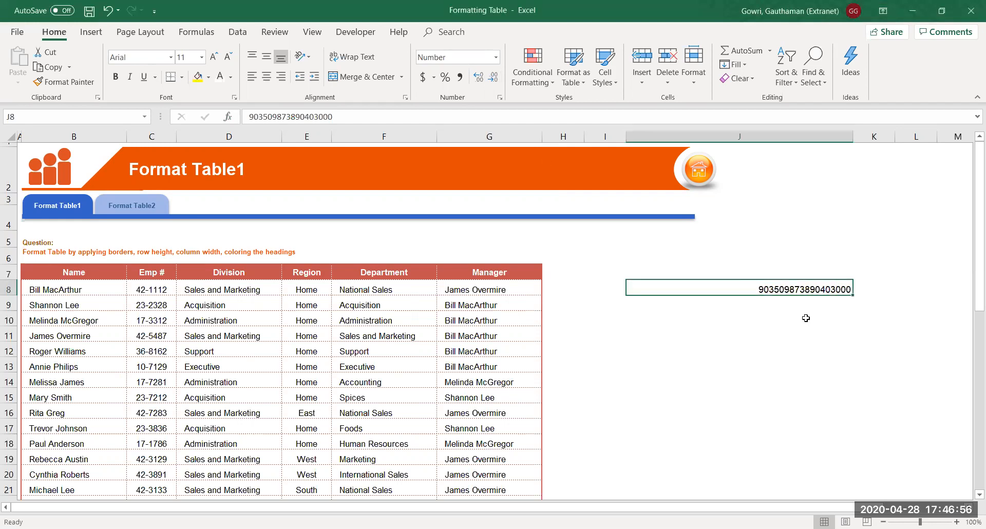
{"action": "key", "text": "Delete"}
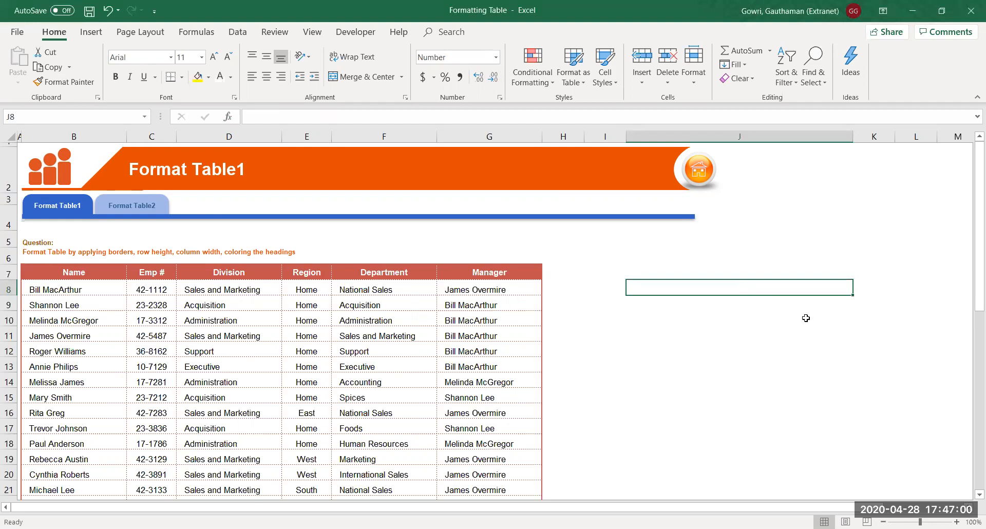
{"action": "left_click", "coordinate": [108, 283]}
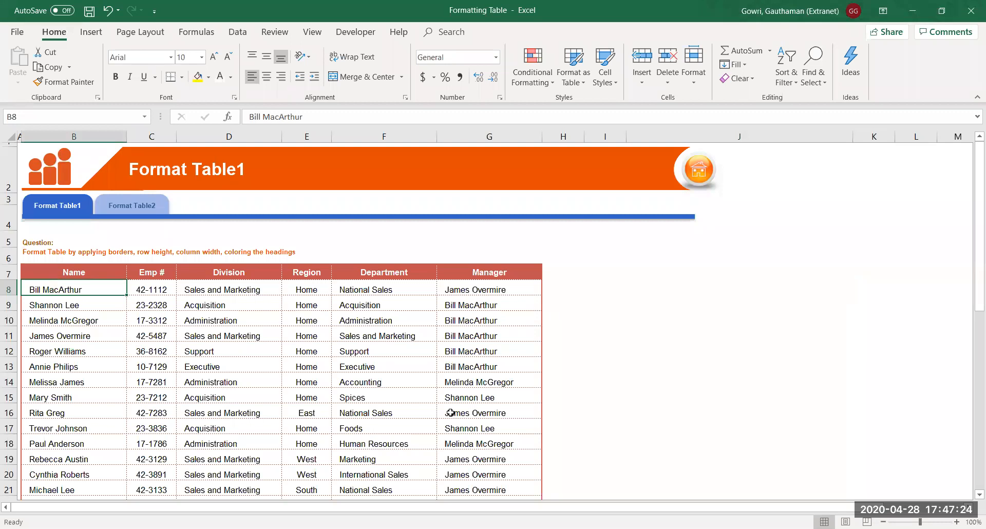
Enter the first employee's full name in J8
{"action": "left_click", "coordinate": [660, 286]}
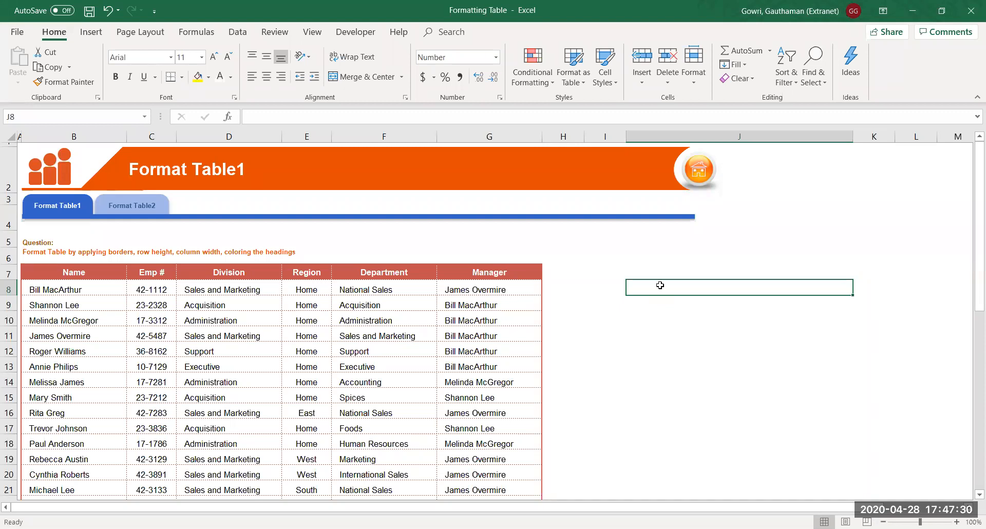
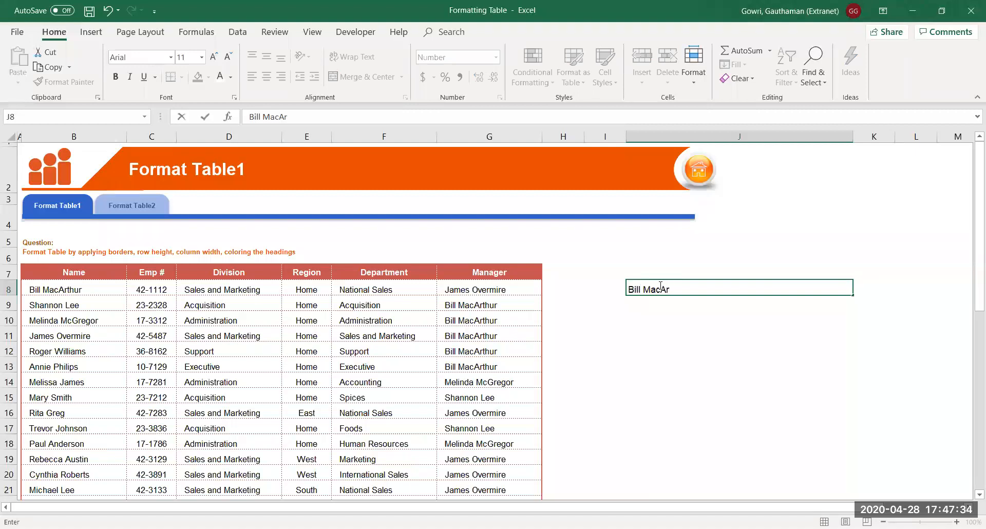
{"action": "key", "text": "Return"}
Indent the name in J8 slightly from its left border
{"action": "left_click", "coordinate": [641, 290]}
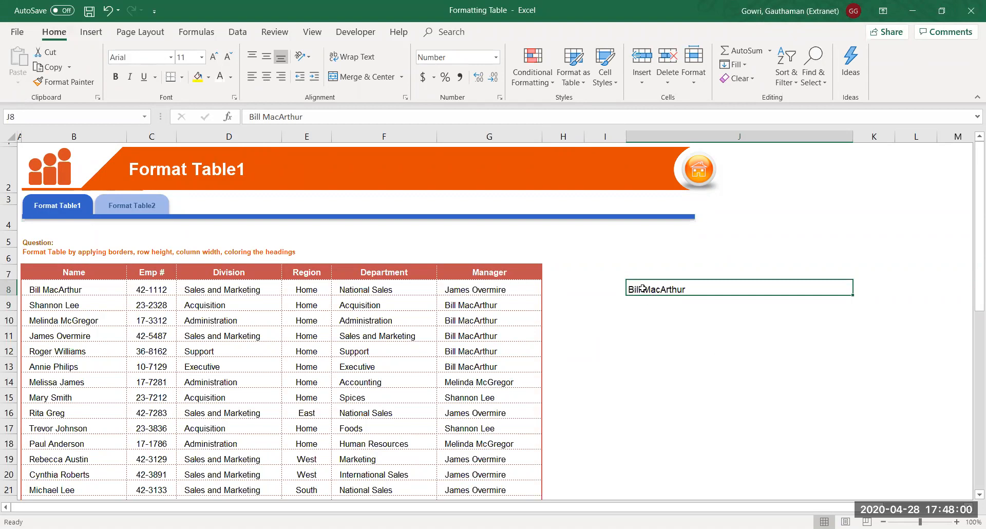
{"action": "left_click", "coordinate": [315, 78]}
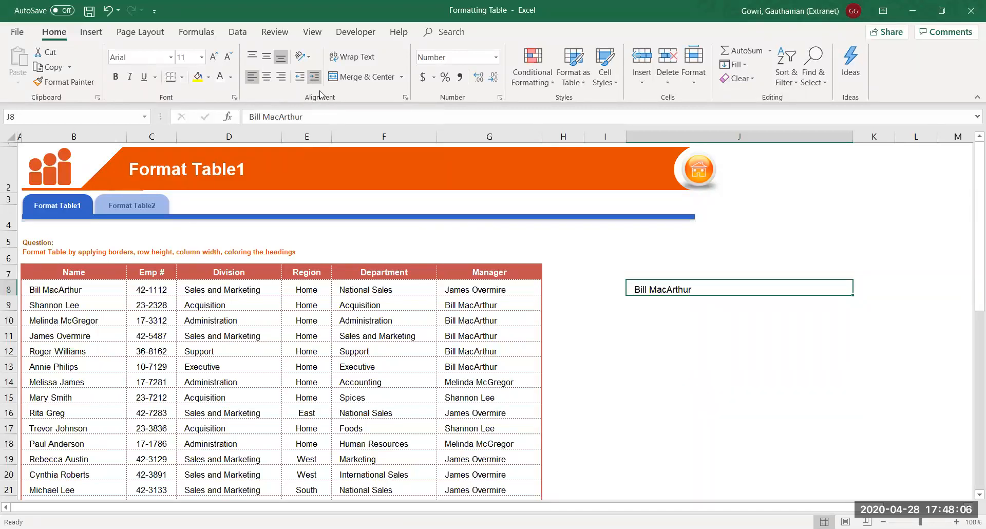
{"action": "left_click", "coordinate": [644, 314]}
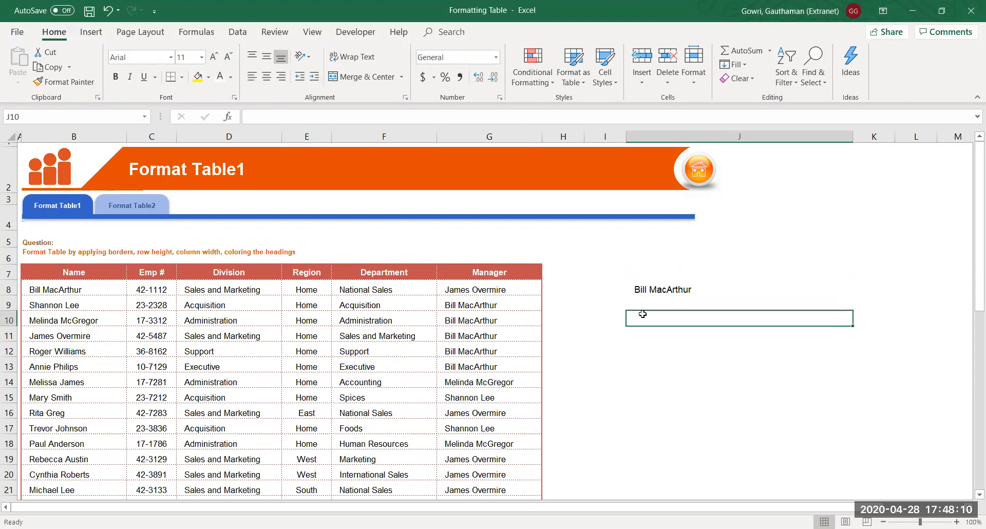
{"action": "left_click", "coordinate": [642, 288]}
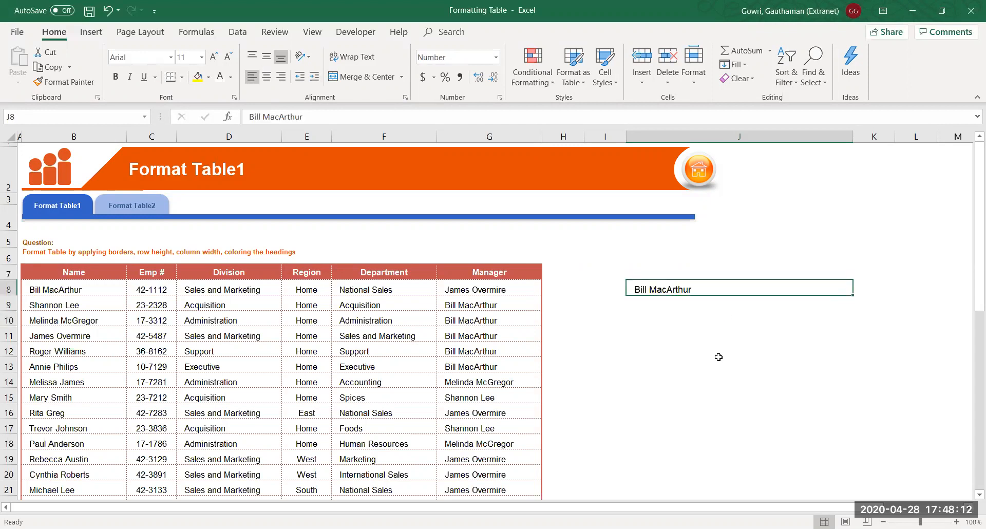
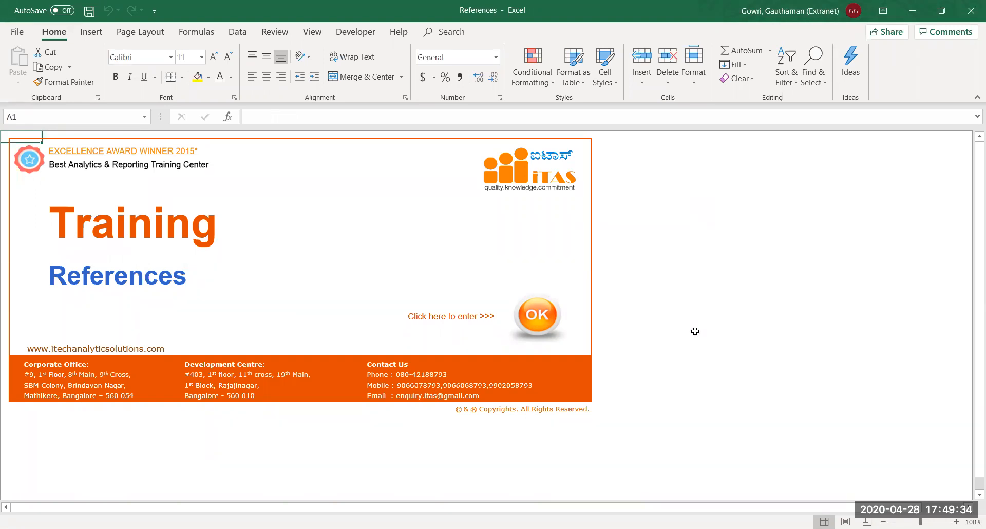
Enter the References sheet from the title page, zoom to 120% and select L6 beside the table
{"action": "left_click", "coordinate": [549, 322]}
{"action": "left_click", "coordinate": [528, 282]}
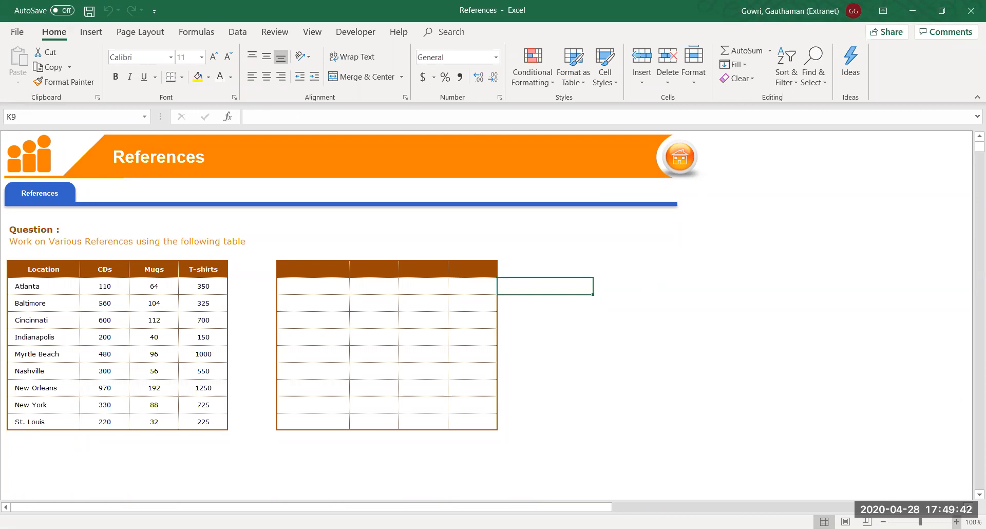
{"action": "scroll", "coordinate": [724, 410], "scroll_direction": "up", "scroll_amount": 2}
{"action": "key", "text": "Down"}
{"action": "key", "text": "Down"}
{"action": "key", "text": "Down"}
{"action": "key", "text": "Down"}
{"action": "key", "text": "Down"}
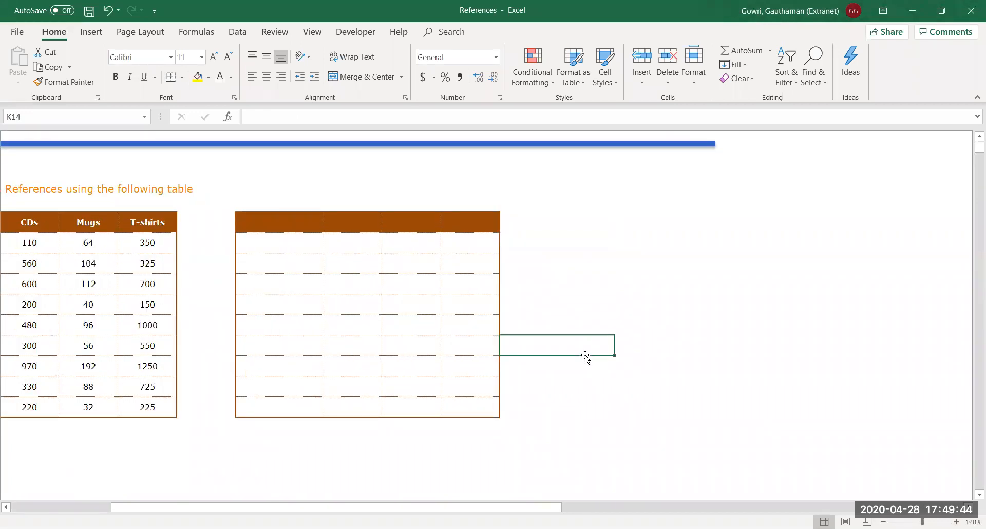
{"action": "key", "text": "Left"}
{"action": "key", "text": "Left"}
{"action": "key", "text": "Left"}
{"action": "key", "text": "Left"}
{"action": "key", "text": "Left"}
{"action": "key", "text": "Left"}
{"action": "key", "text": "Left"}
{"action": "key", "text": "Left"}
{"action": "key", "text": "Left"}
{"action": "key", "text": "Left"}
{"action": "key", "text": "Up"}
{"action": "key", "text": "Up"}
{"action": "key", "text": "Up"}
{"action": "key", "text": "Up"}
{"action": "key", "text": "Up"}
{"action": "key", "text": "Up"}
{"action": "key", "text": "Up"}
{"action": "key", "text": "Up"}
{"action": "key", "text": "Up"}
{"action": "key", "text": "Up"}
{"action": "key", "text": "Up"}
{"action": "key", "text": "Up"}
{"action": "key", "text": "Up"}
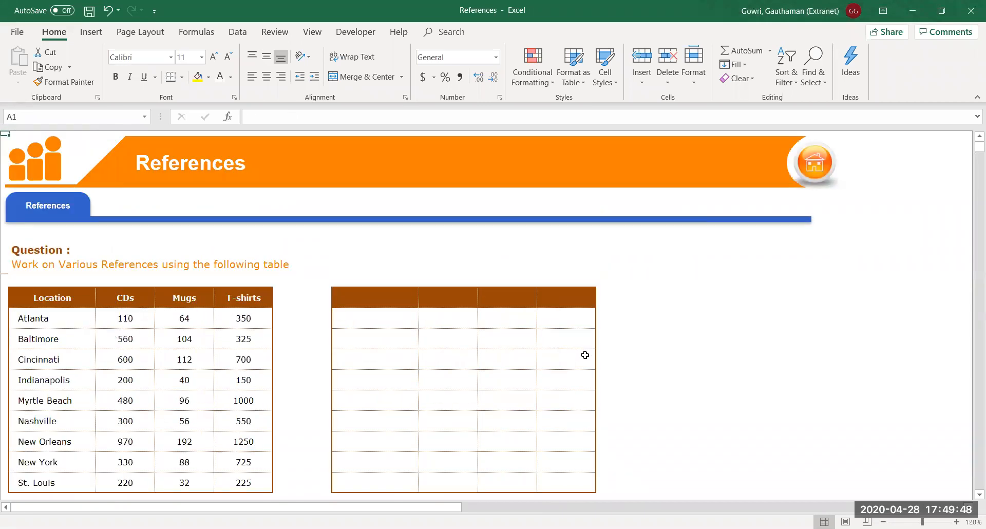
{"action": "left_click", "coordinate": [680, 308]}
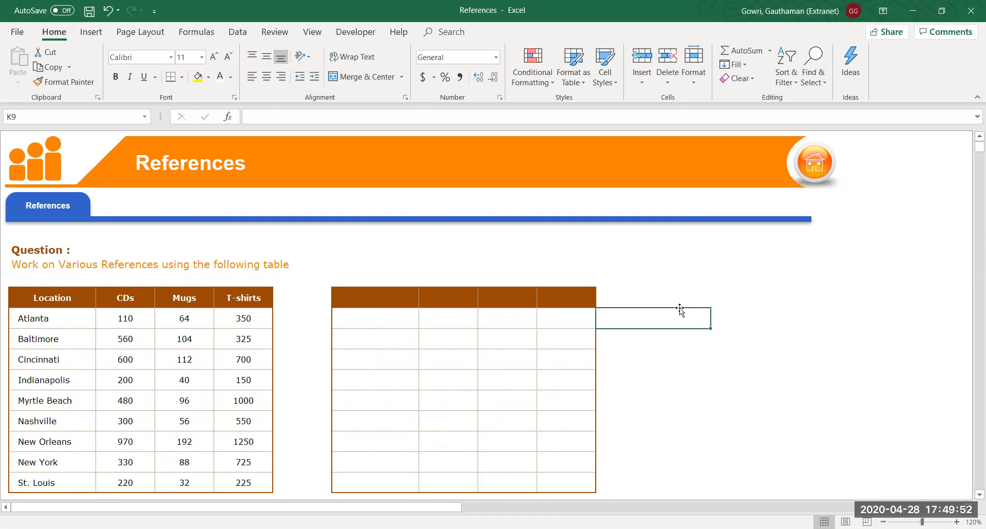
{"action": "left_click", "coordinate": [747, 272]}
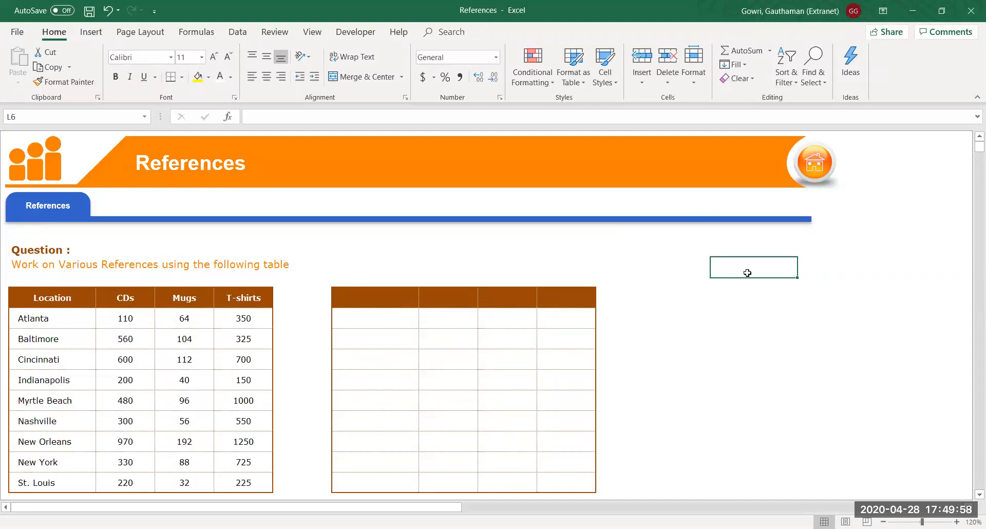
Enter 125 in L6 and 999 in L7
{"action": "type", "text": "125"}
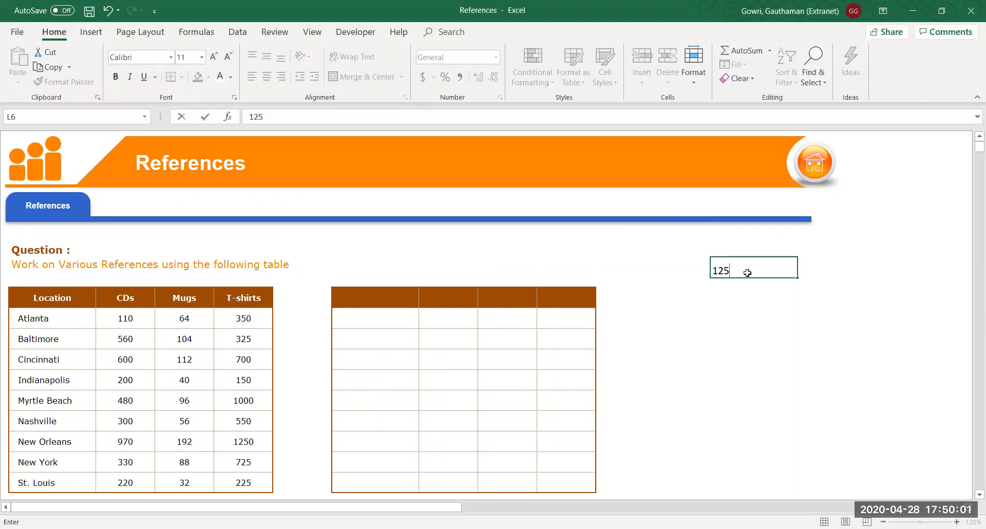
{"action": "key", "text": "Return"}
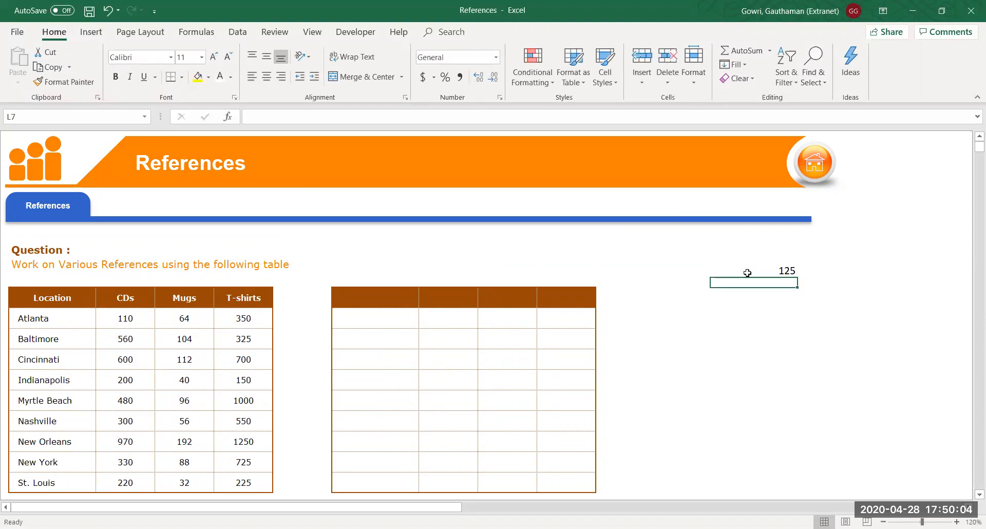
{"action": "type", "text": "999"}
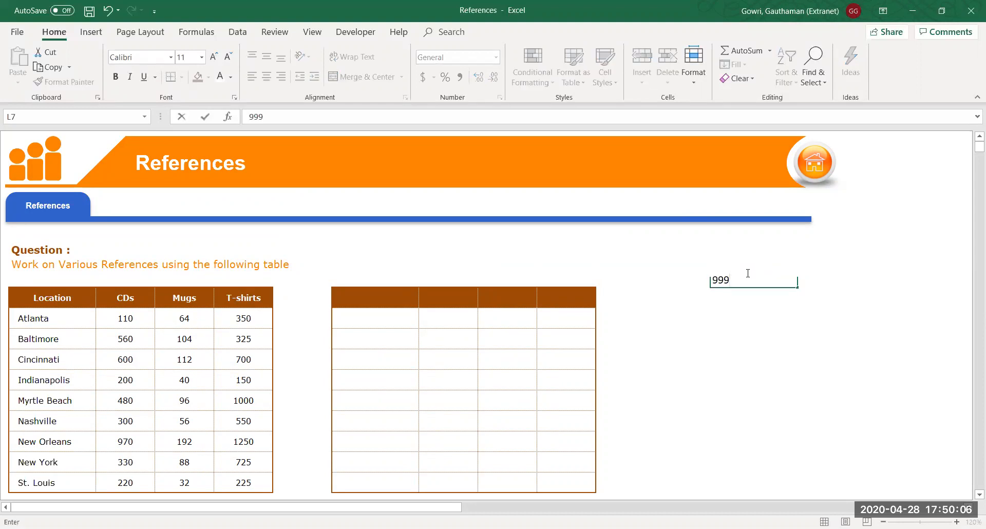
{"action": "key", "text": "ctrl+Return"}
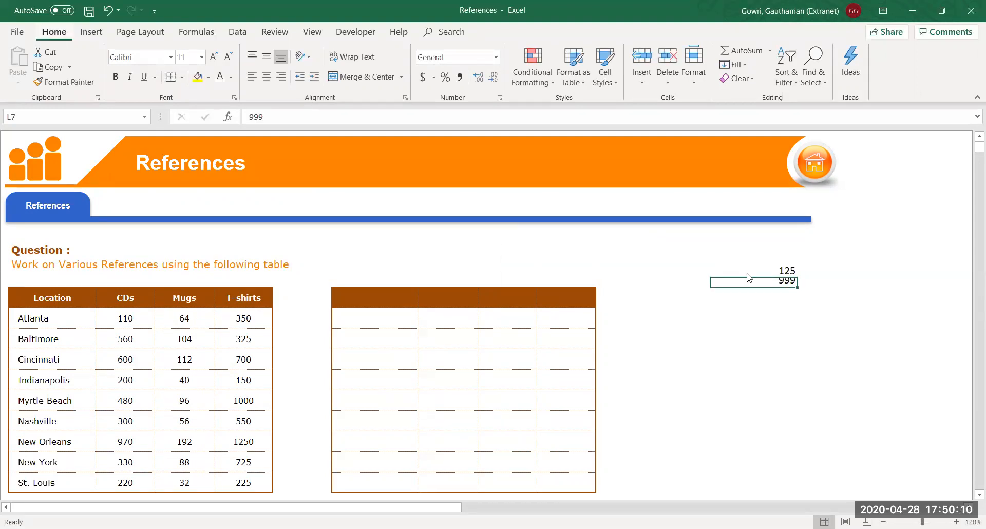
Set row 7's height to 12 using Alt+H, O, H
{"action": "key", "text": "alt+h"}
{"action": "type", "text": "oh"}
{"action": "type", "text": "12"}
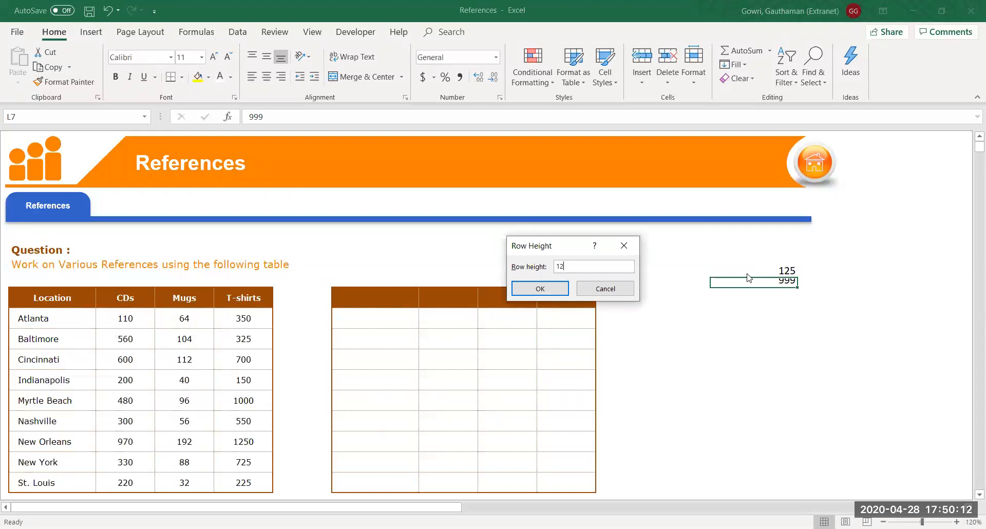
{"action": "key", "text": "Return"}
{"action": "key", "text": "Down"}
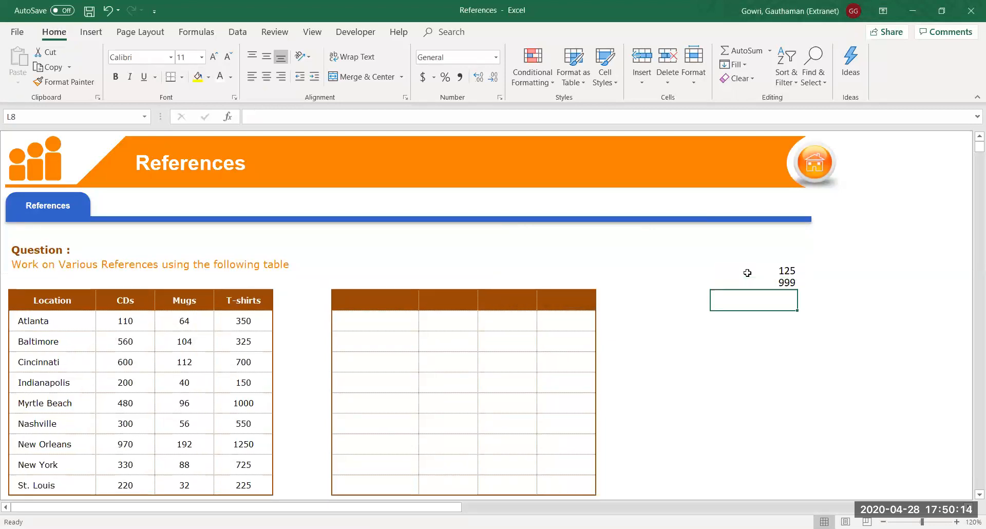
Recheck the 125 and 999 values, then begin a formula in L8
{"action": "left_click", "coordinate": [747, 272]}
{"action": "key", "text": "Down"}
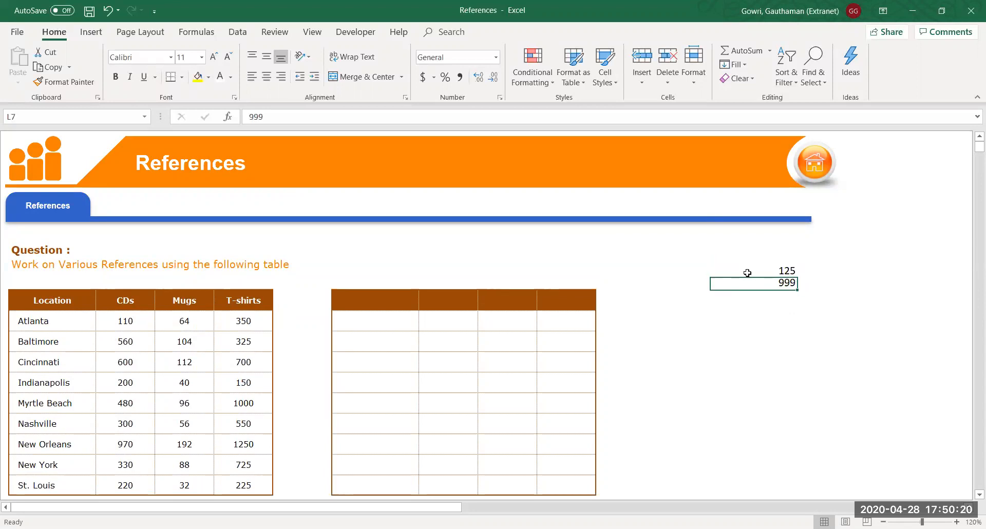
{"action": "key", "text": "Down"}
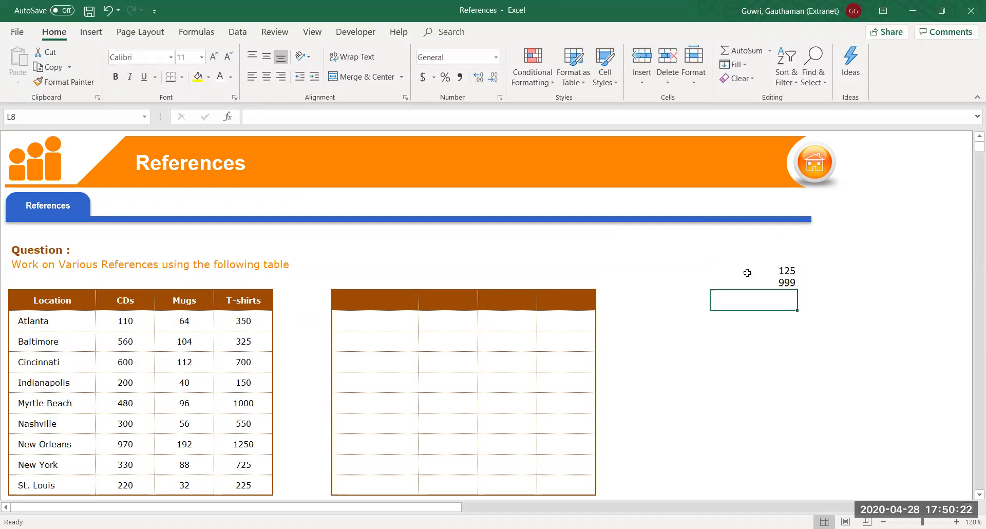
{"action": "type", "text": "="}
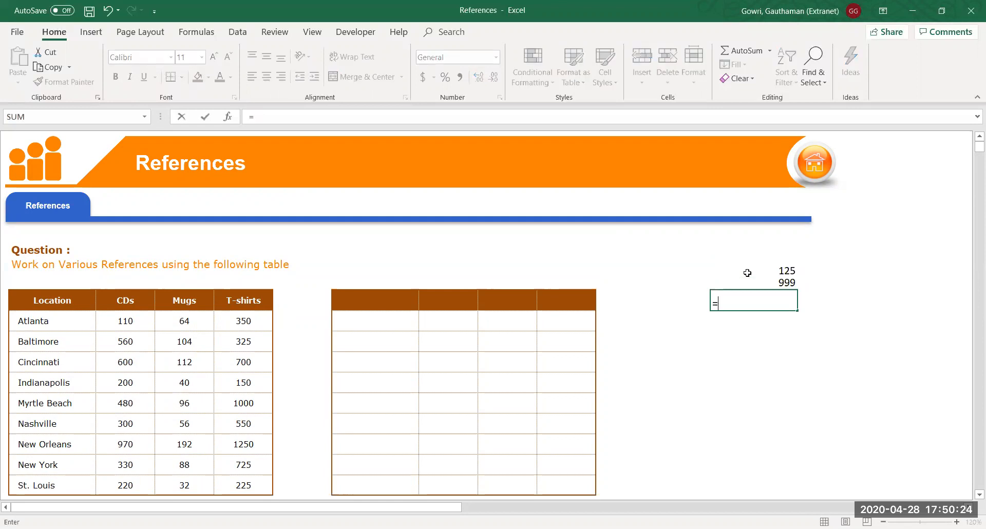
{"action": "type", "text": "12"}
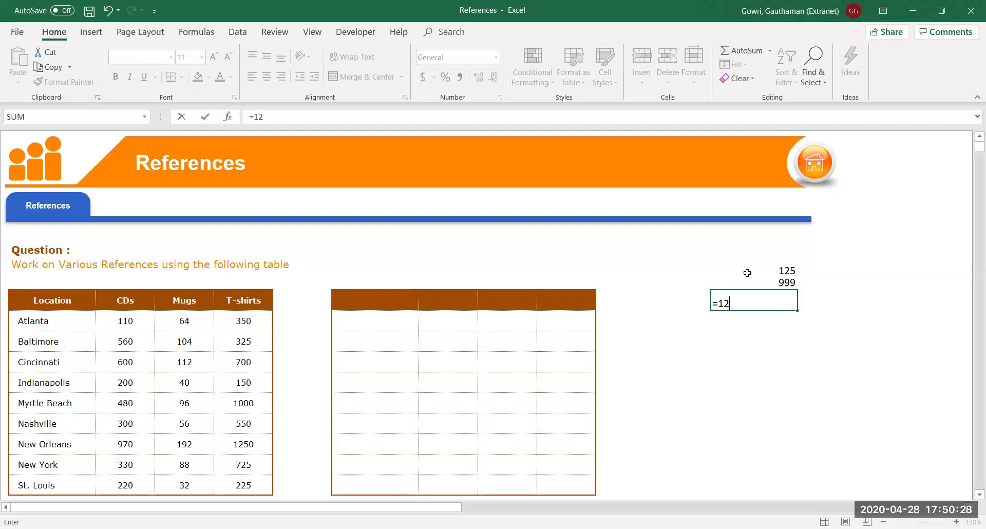
Replace the L6+L7 attempt with =SUM(L6:L7) in L8, giving 1124
{"action": "key", "text": "BackSpace"}
{"action": "key", "text": "BackSpace"}
{"action": "left_click", "coordinate": [756, 269]}
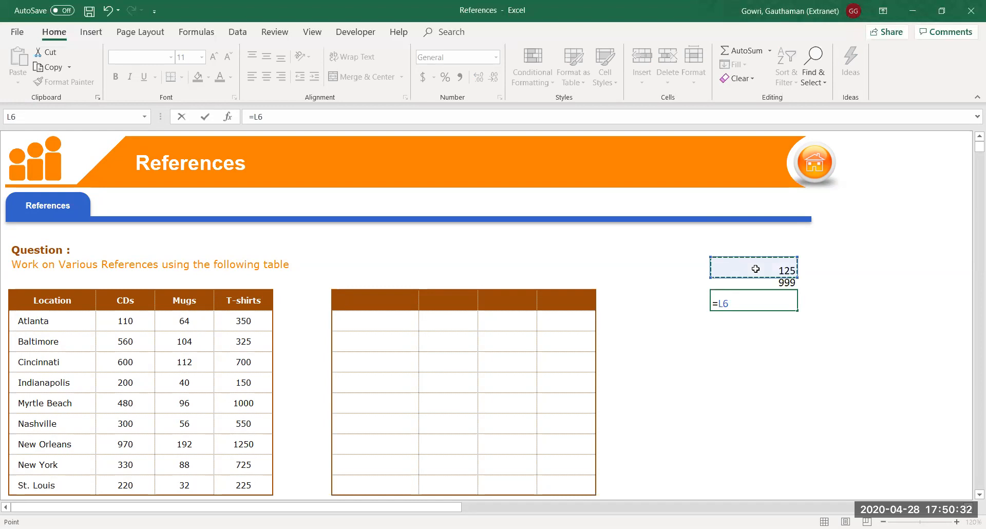
{"action": "type", "text": "+"}
{"action": "left_click", "coordinate": [756, 282]}
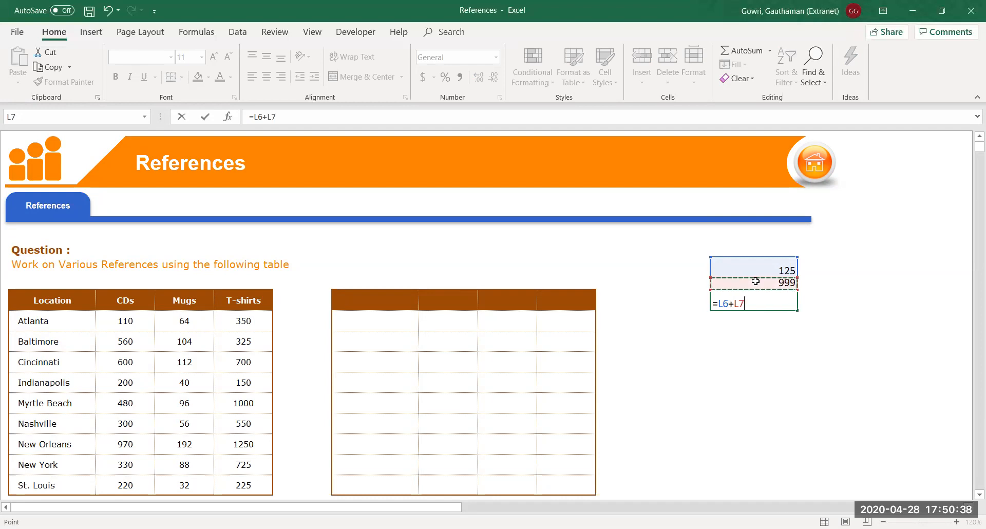
{"action": "key", "text": "BackSpace"}
{"action": "key", "text": "BackSpace"}
{"action": "key", "text": "BackSpace"}
{"action": "key", "text": "BackSpace"}
{"action": "key", "text": "BackSpace"}
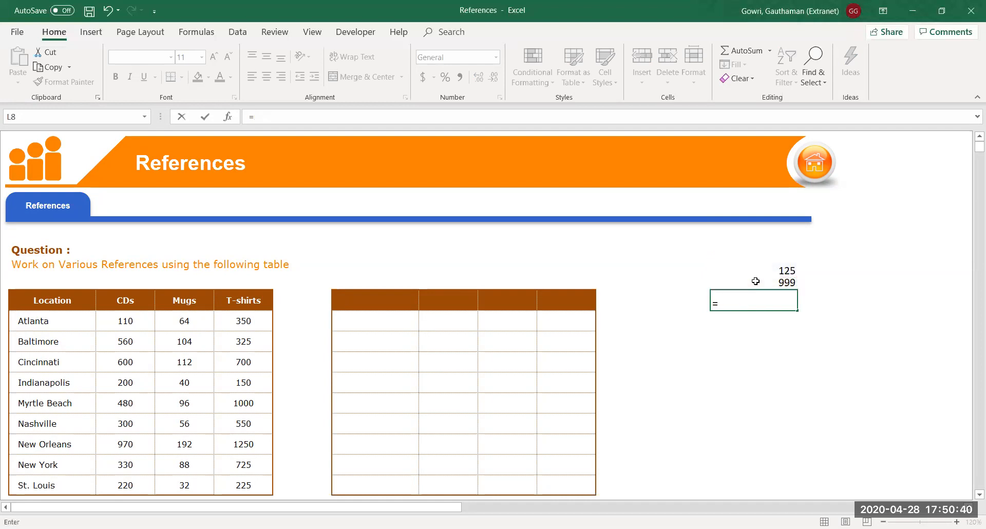
{"action": "type", "text": "sum"}
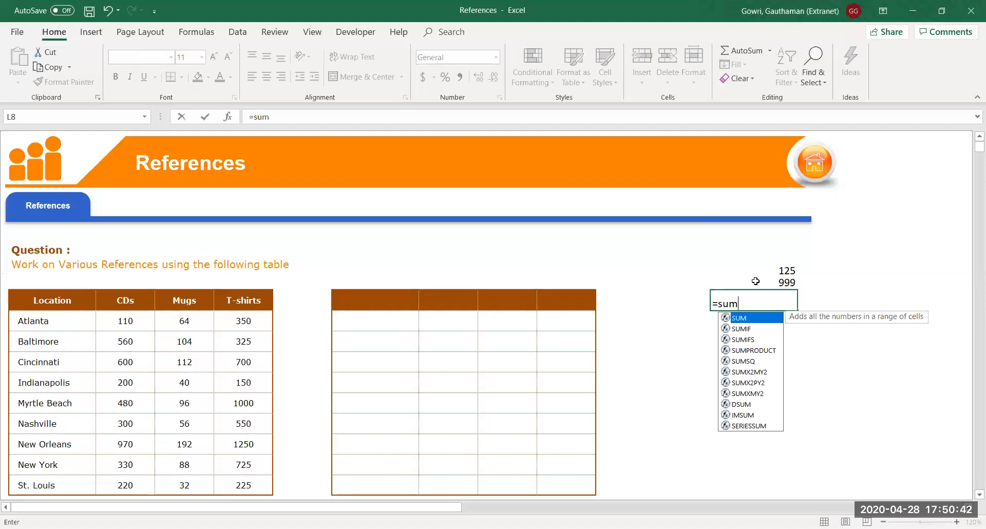
{"action": "key", "text": "Tab"}
{"action": "left_click", "coordinate": [759, 272]}
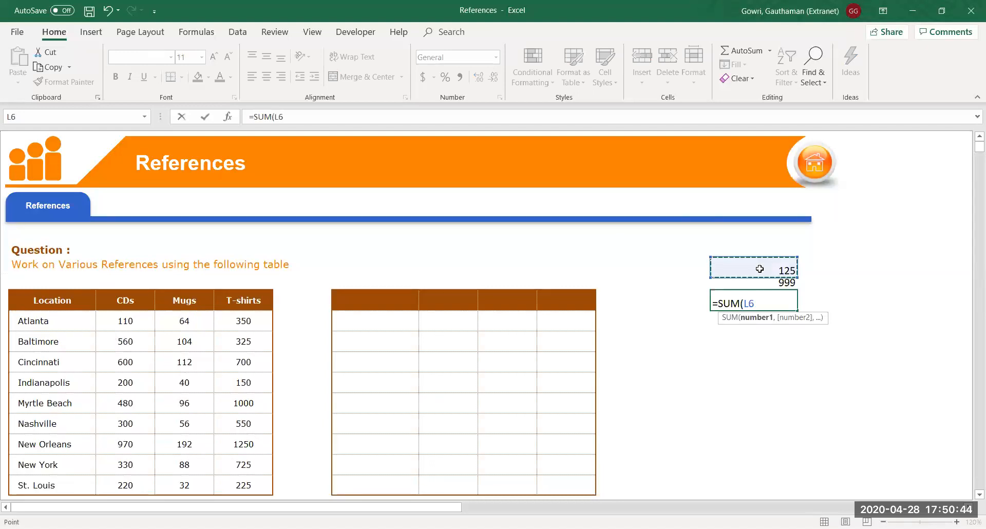
{"action": "left_click_drag", "start_coordinate": [758, 278], "coordinate": [759, 280]}
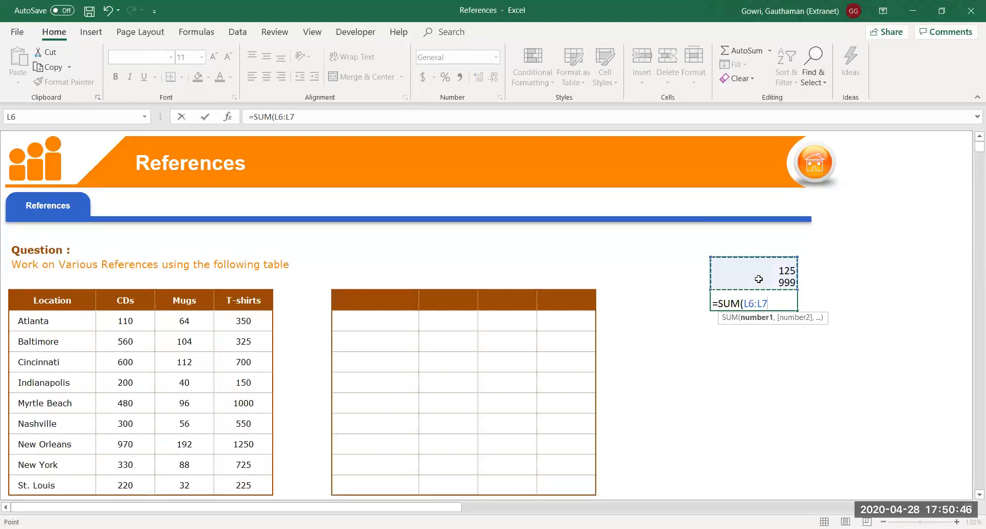
{"action": "key", "text": "Return"}
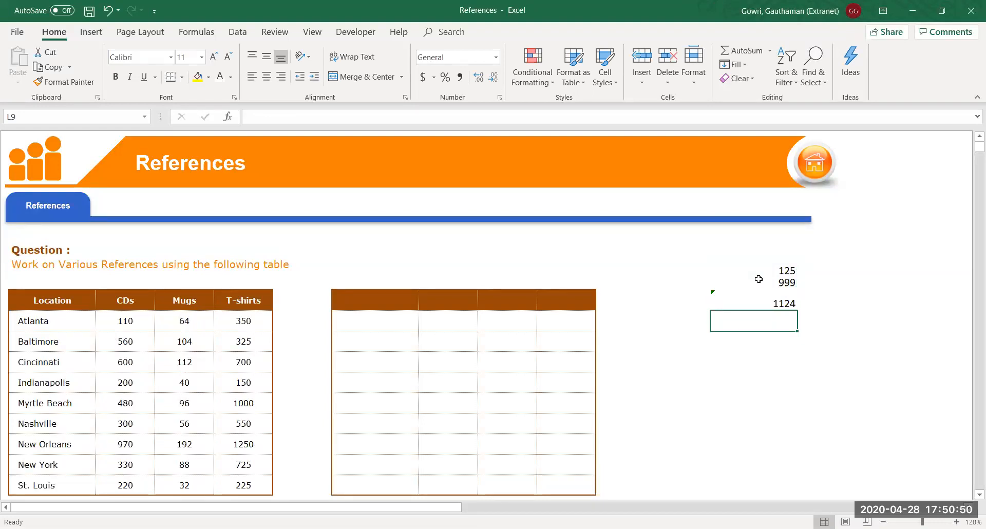
Review L8's SUM formula without changing it, then copy L8
{"action": "left_click", "coordinate": [768, 296]}
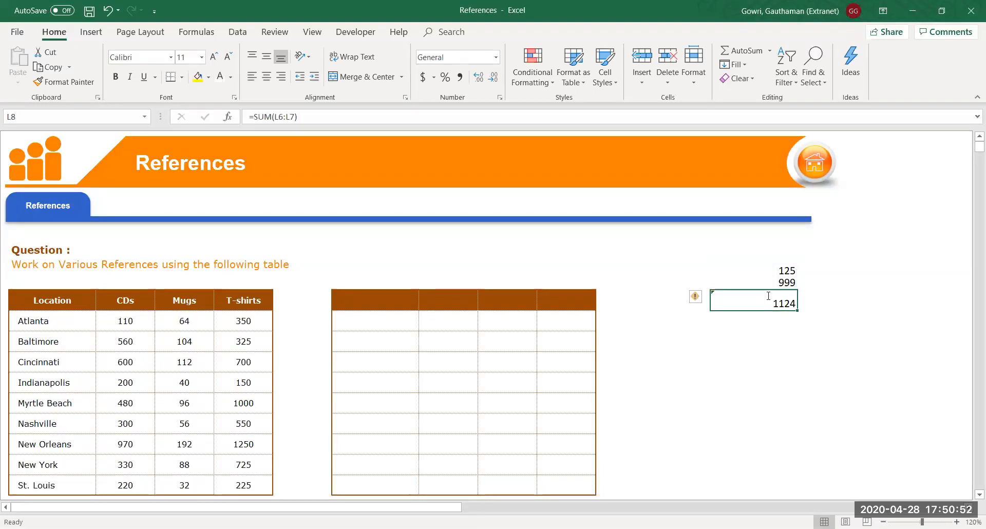
{"action": "double_click", "coordinate": [757, 303]}
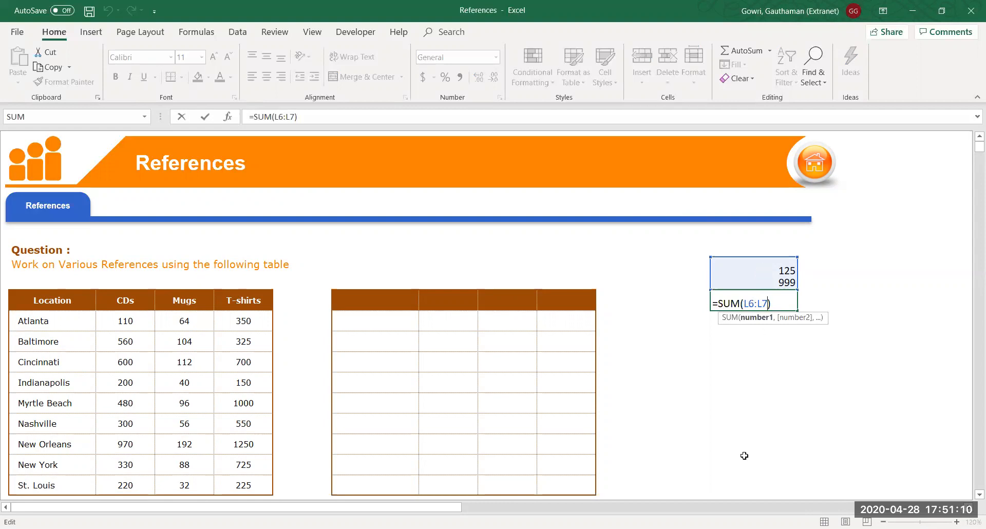
{"action": "key", "text": "Return"}
{"action": "key", "text": "Up"}
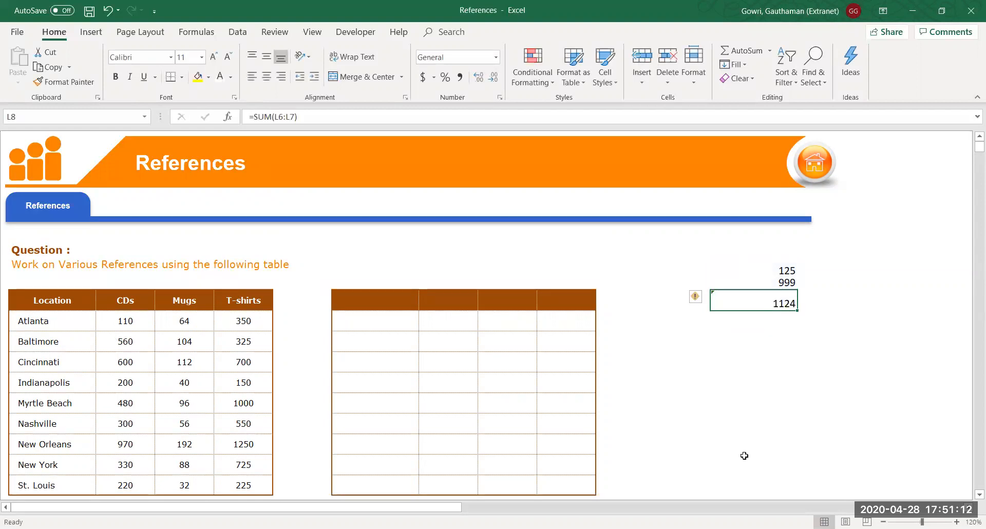
{"action": "left_click", "coordinate": [22, 115]}
{"action": "key", "text": "Escape"}
{"action": "key", "text": "ctrl+c"}
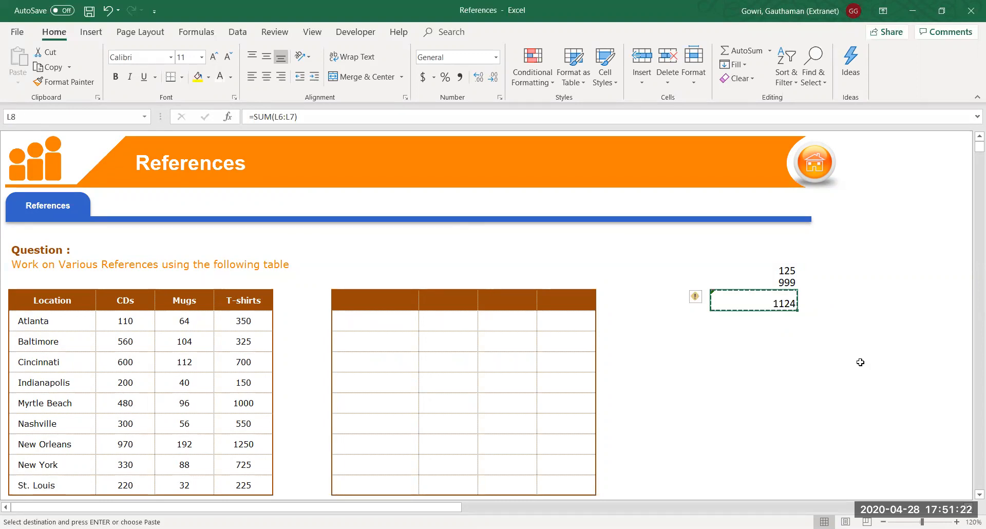
{"action": "left_click", "coordinate": [920, 358]}
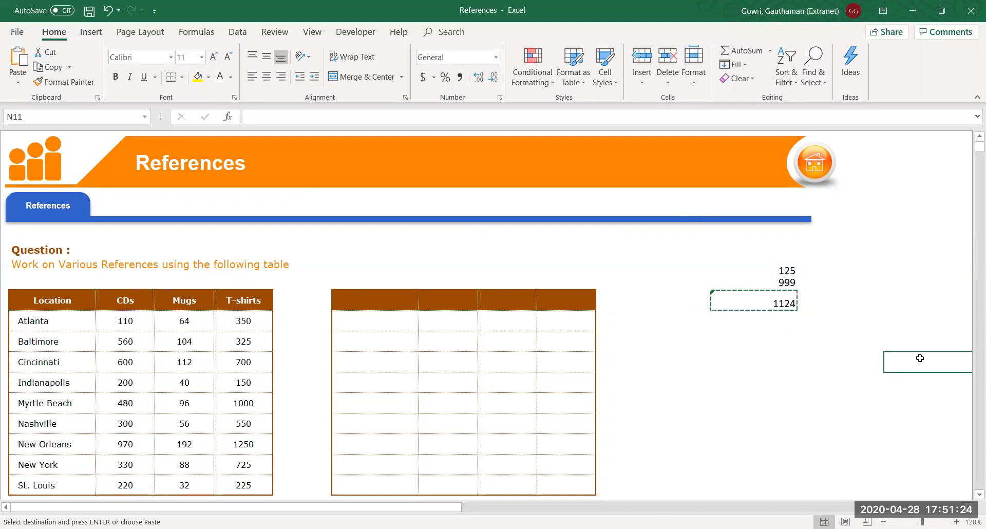
{"action": "key", "text": "ctrl+v"}
{"action": "key", "text": "Right"}
{"action": "key", "text": "Right"}
{"action": "key", "text": "Right"}
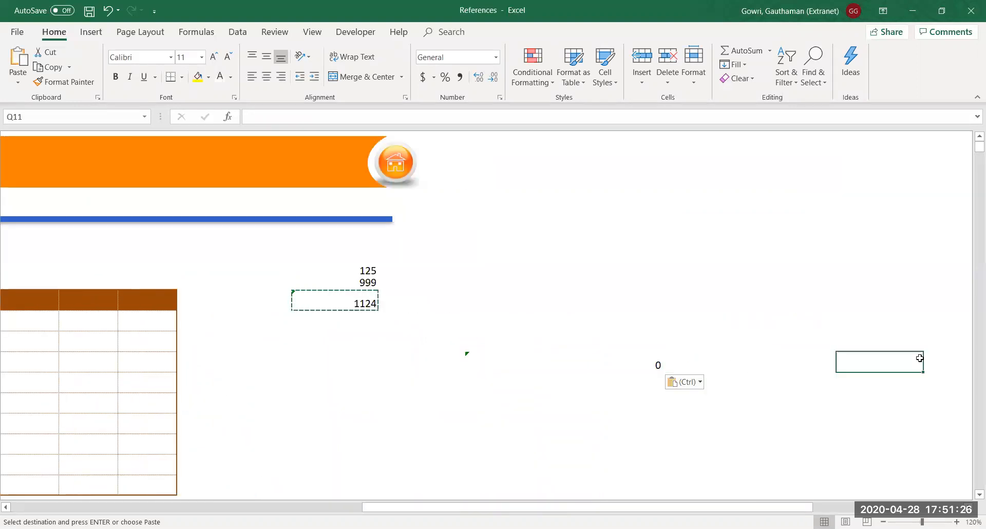
{"action": "key", "text": "ctrl+v"}
{"action": "key", "text": "Up"}
{"action": "key", "text": "Up"}
{"action": "key", "text": "Up"}
{"action": "key", "text": "Up"}
{"action": "key", "text": "Up"}
{"action": "key", "text": "Up"}
{"action": "key", "text": "Left"}
{"action": "key", "text": "ctrl+v"}
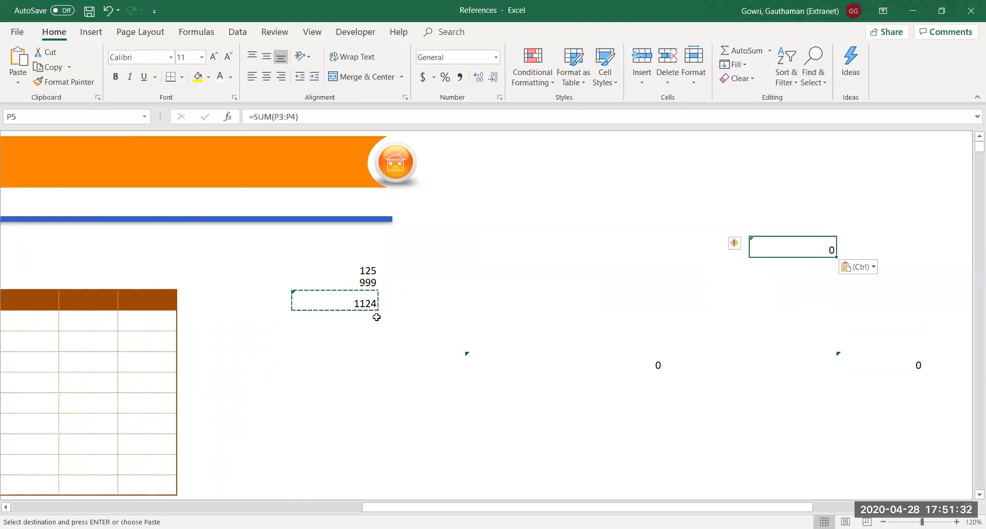
{"action": "left_click", "coordinate": [620, 404]}
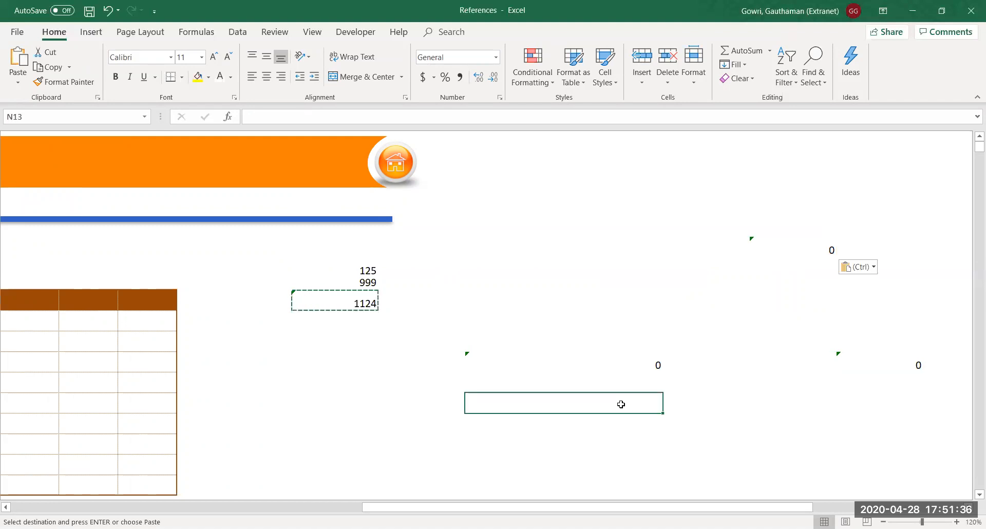
{"action": "left_click", "coordinate": [347, 301]}
{"action": "double_click", "coordinate": [347, 302]}
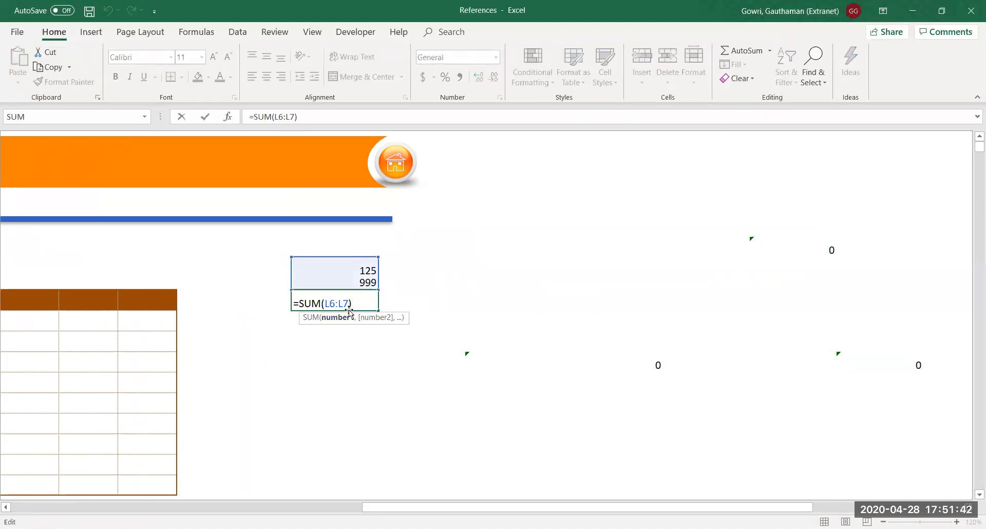
{"action": "key", "text": "Return"}
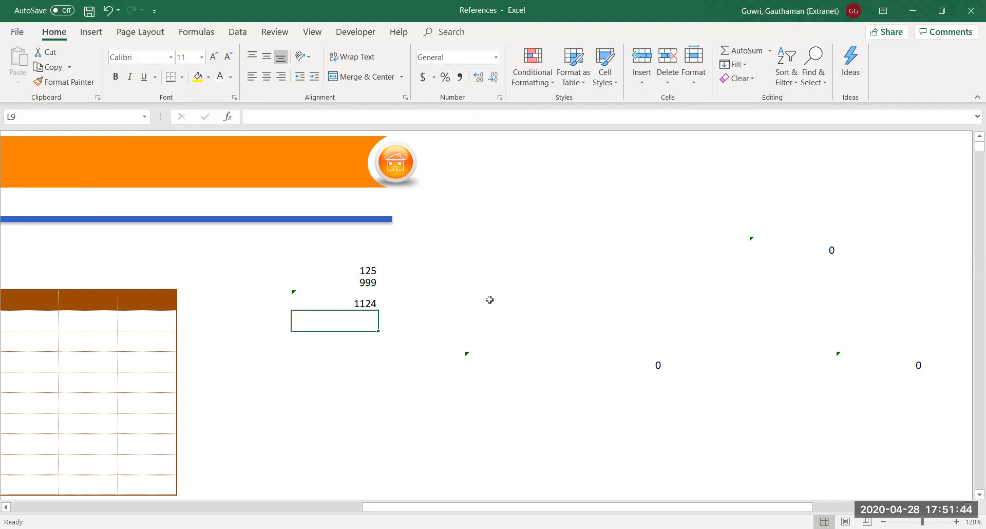
Inspect the SUM formulas in N11, Q11 and P5, leaving them unchanged
{"action": "double_click", "coordinate": [619, 372]}
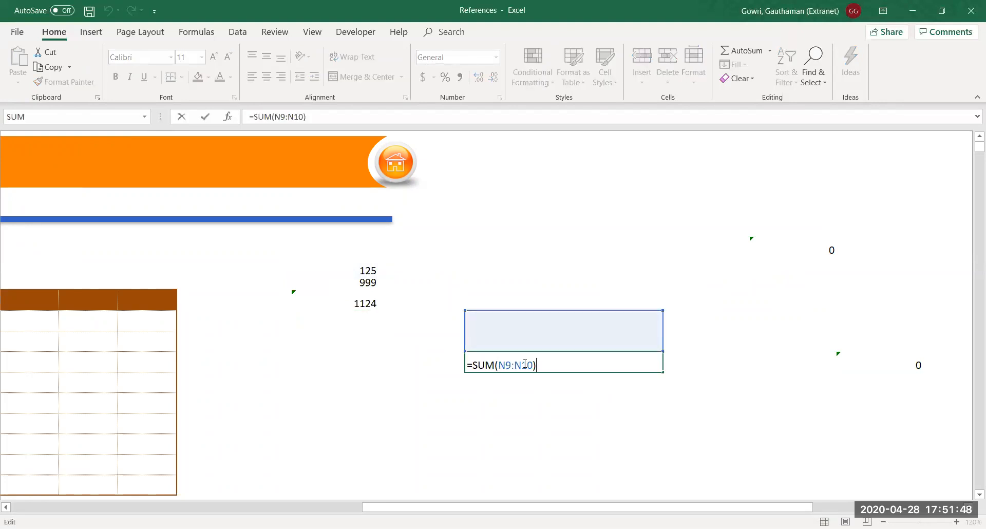
{"action": "left_click", "coordinate": [788, 383]}
{"action": "left_click", "coordinate": [888, 358]}
{"action": "double_click", "coordinate": [890, 358]}
{"action": "left_click", "coordinate": [802, 395]}
{"action": "key", "text": "Escape"}
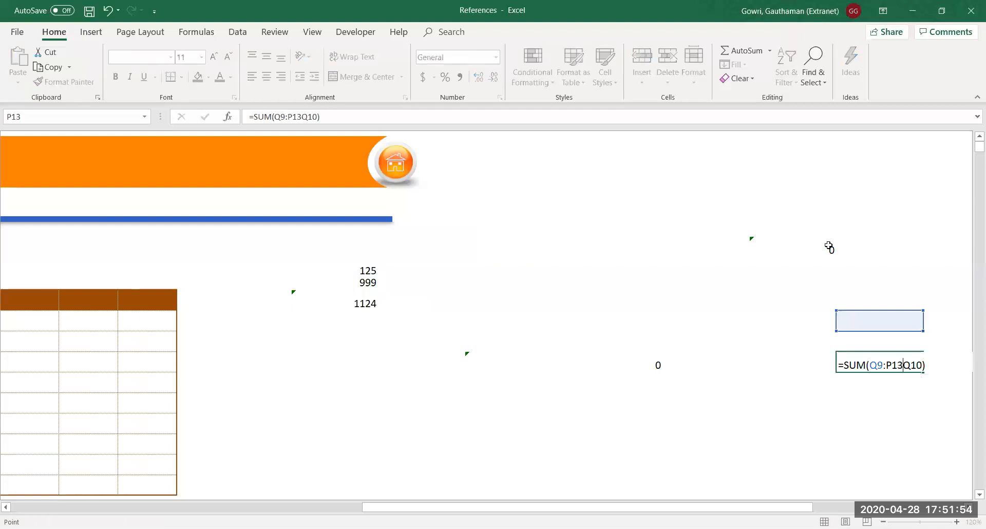
{"action": "double_click", "coordinate": [828, 249]}
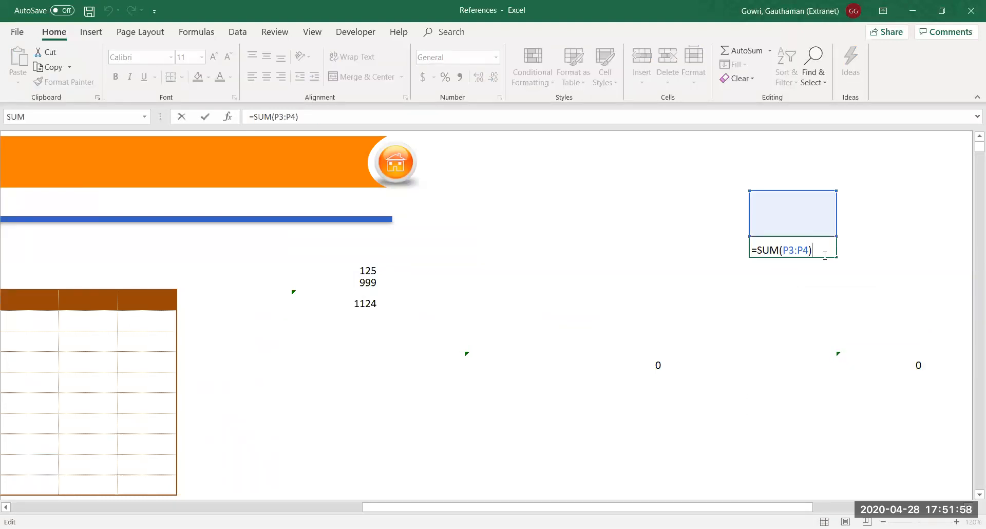
{"action": "key", "text": "Return"}
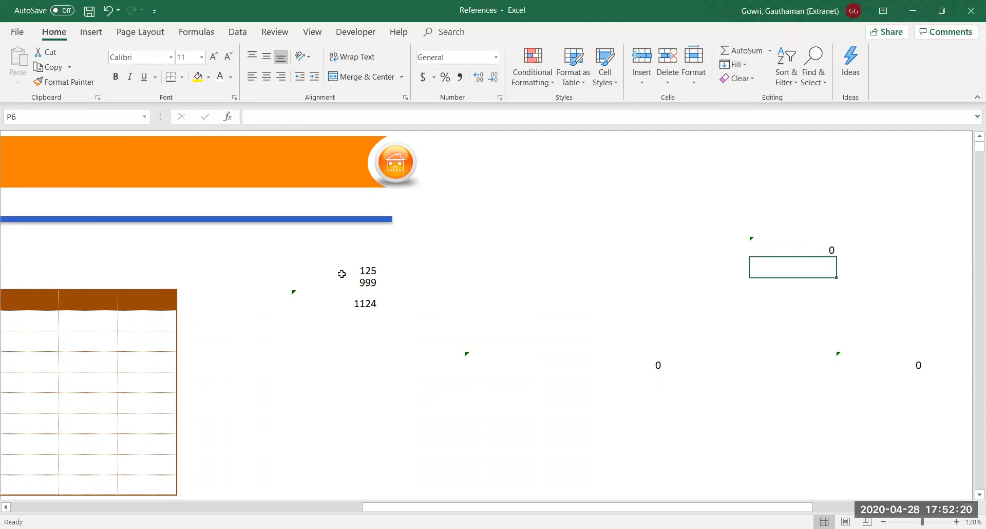
Show L8's =SUM(L6:L7) range twice without editing it
{"action": "left_click", "coordinate": [358, 305]}
{"action": "double_click", "coordinate": [358, 306]}
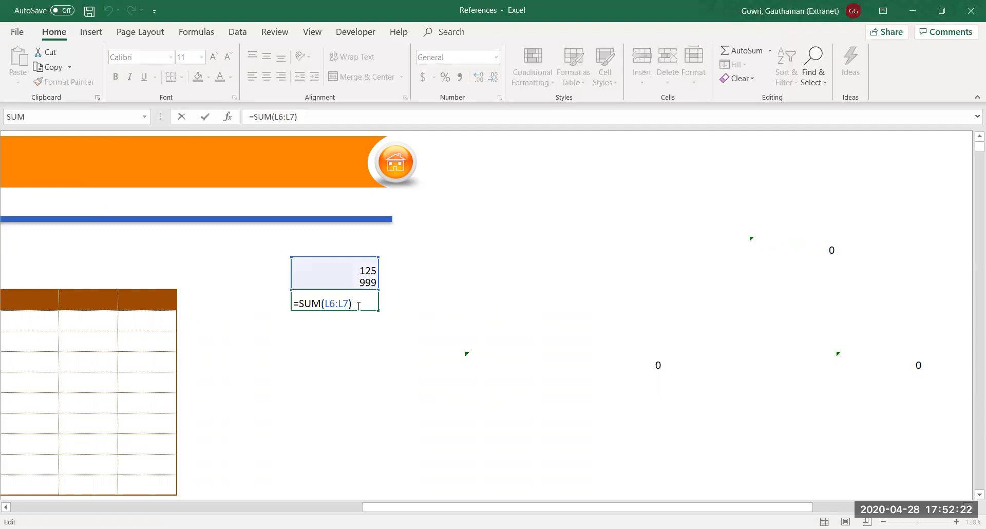
{"action": "key", "text": "Return"}
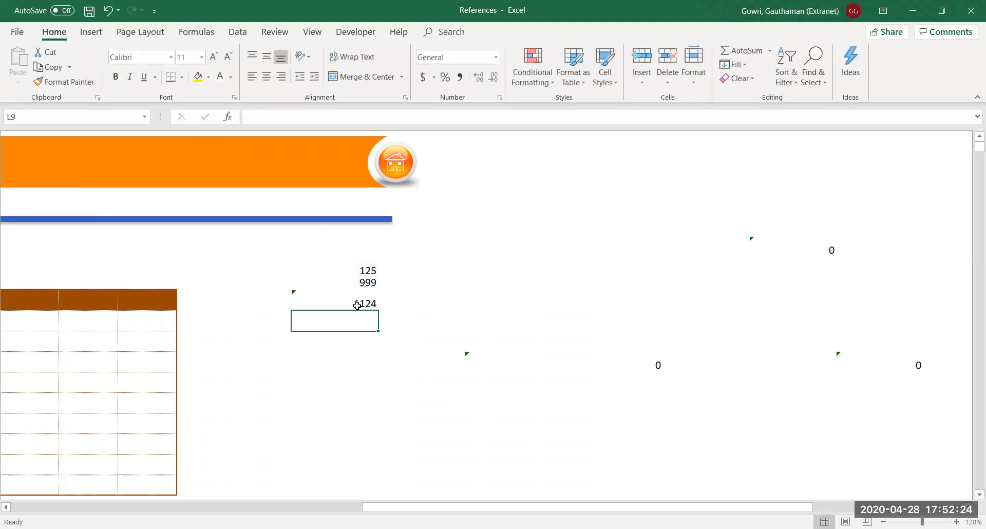
{"action": "left_click", "coordinate": [358, 305]}
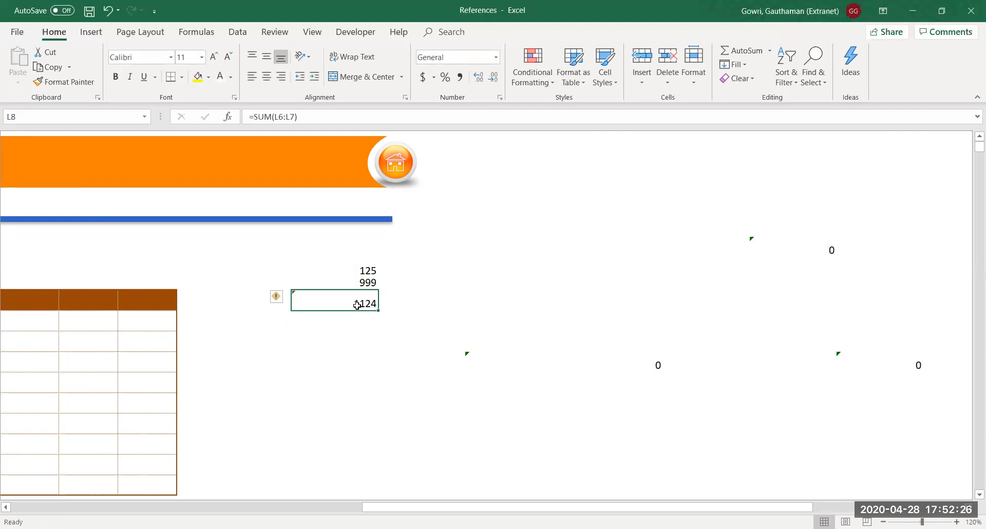
{"action": "double_click", "coordinate": [358, 305]}
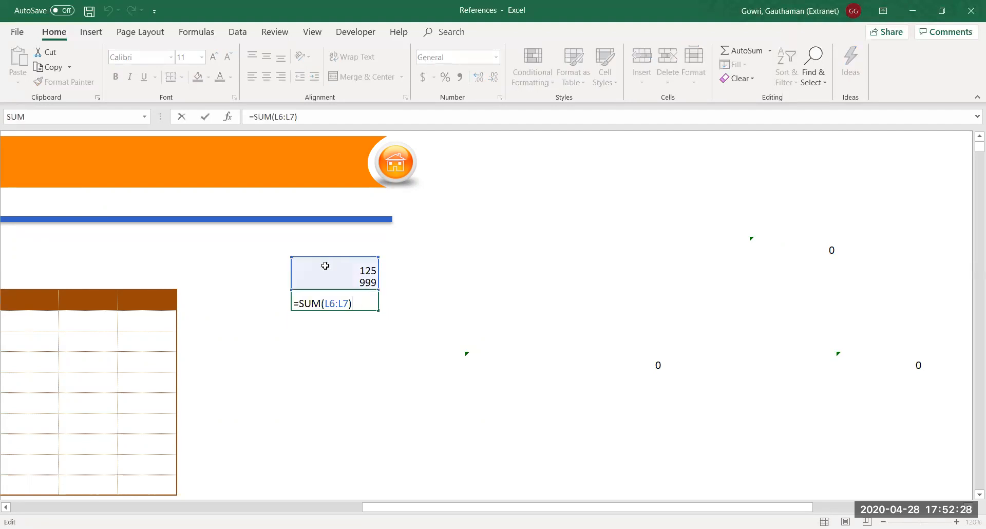
{"action": "key", "text": "Return"}
{"action": "left_click", "coordinate": [361, 302]}
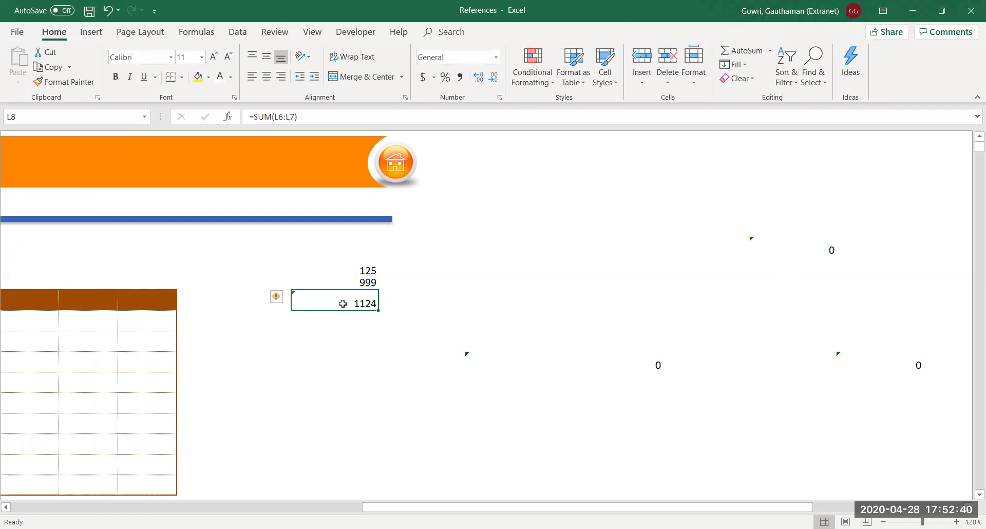
{"action": "key", "text": "Return"}
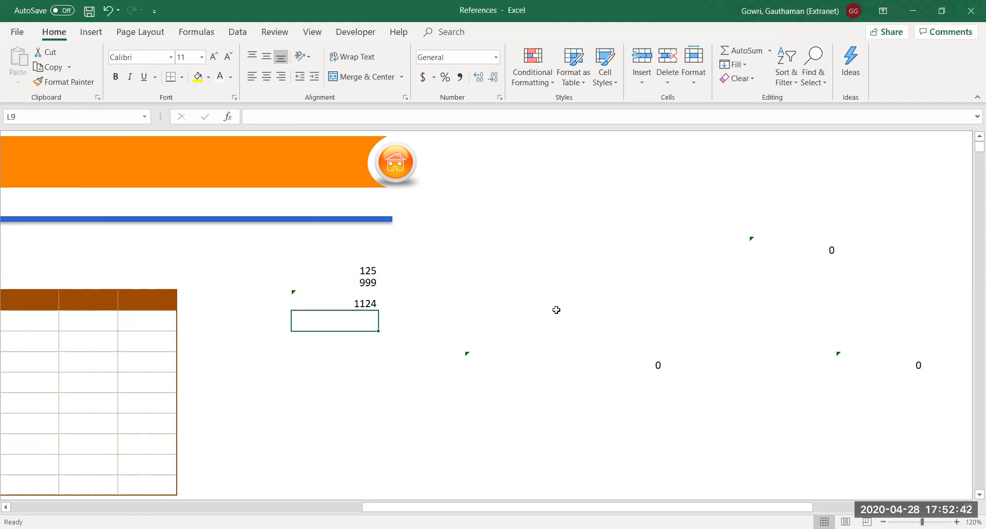
Recheck the N11, P5 and Q11 SUM ranges and argument hints, unchanged
{"action": "left_click", "coordinate": [596, 364]}
{"action": "key", "text": "alt+equal"}
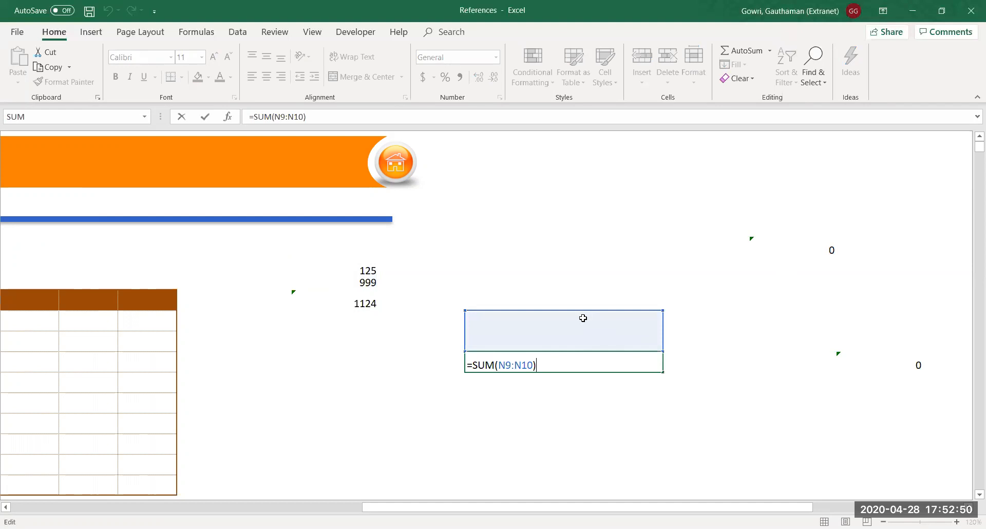
{"action": "key", "text": "Return"}
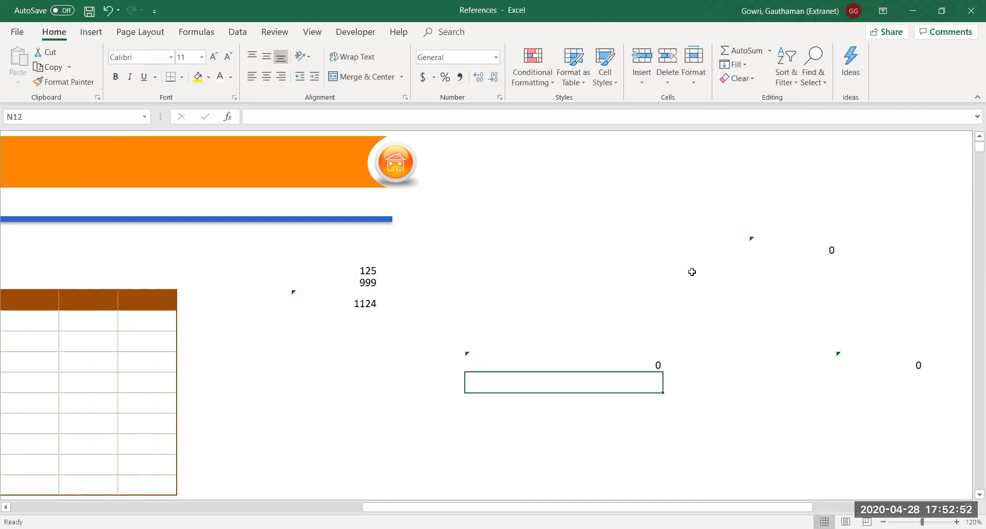
{"action": "double_click", "coordinate": [808, 250]}
{"action": "left_click", "coordinate": [809, 251]}
{"action": "key", "text": "Return"}
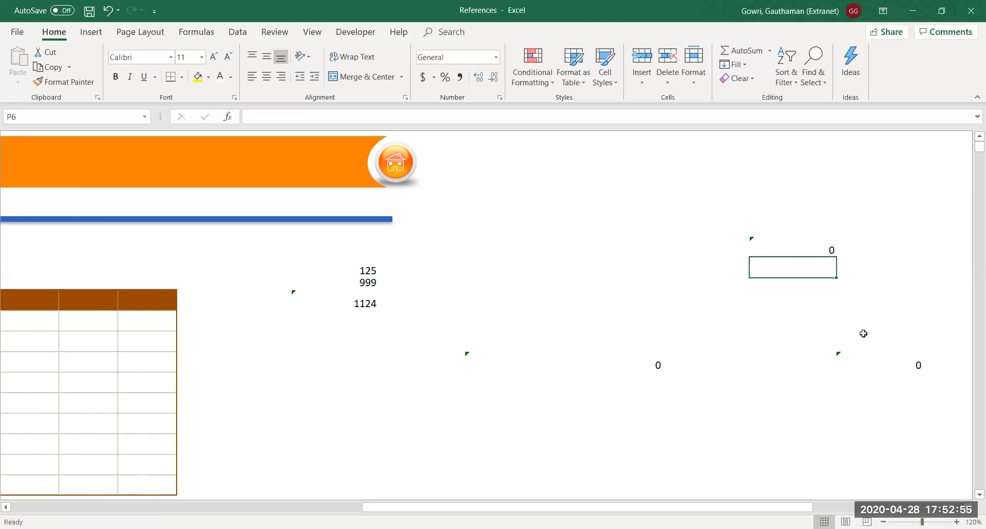
{"action": "double_click", "coordinate": [903, 364]}
{"action": "left_click", "coordinate": [902, 364]}
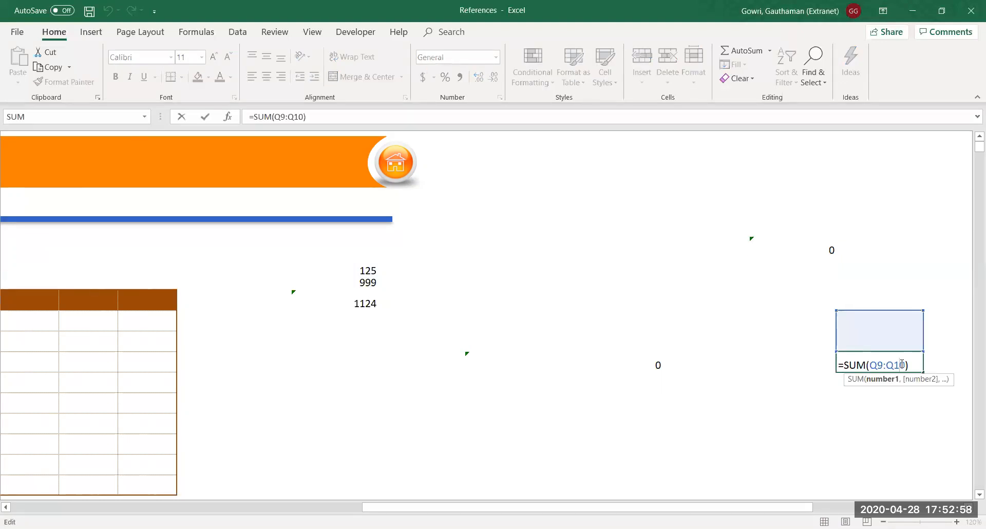
{"action": "key", "text": "Return"}
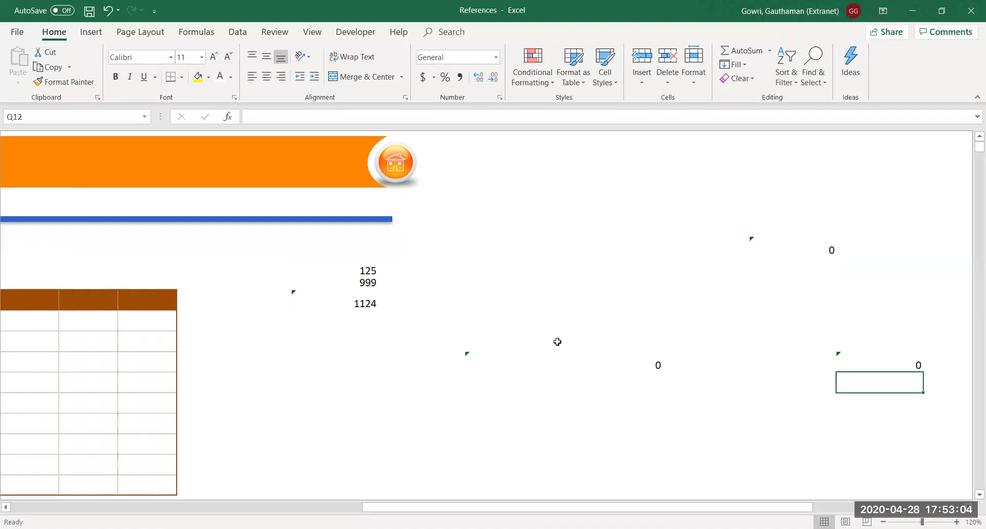
Check N11 and Q11 once more, then turn on the sheet's row and column headings
{"action": "left_click", "coordinate": [364, 302]}
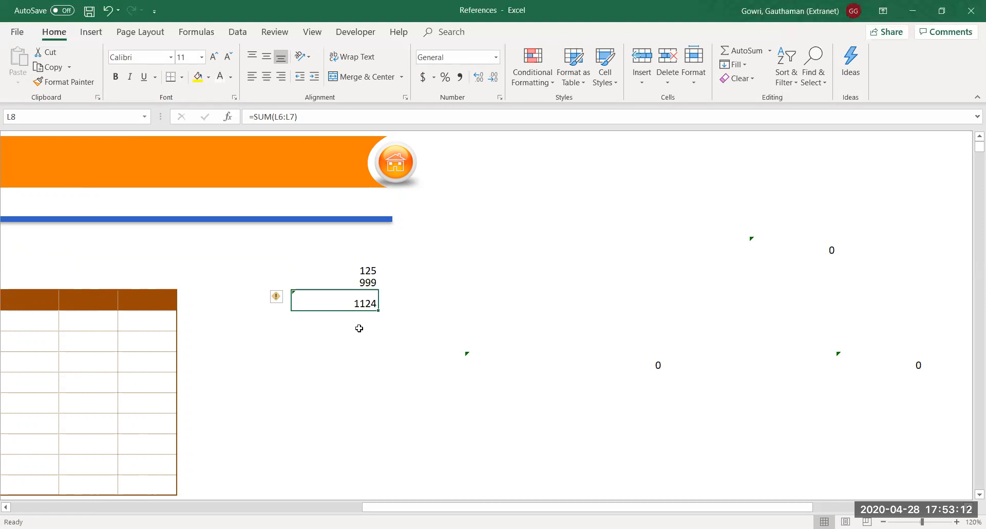
{"action": "left_click", "coordinate": [652, 366]}
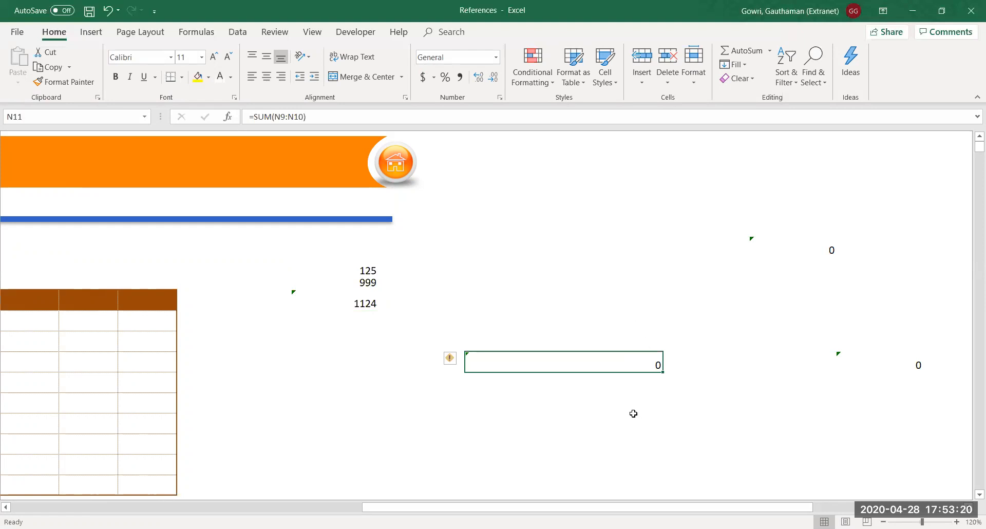
{"action": "double_click", "coordinate": [622, 363]}
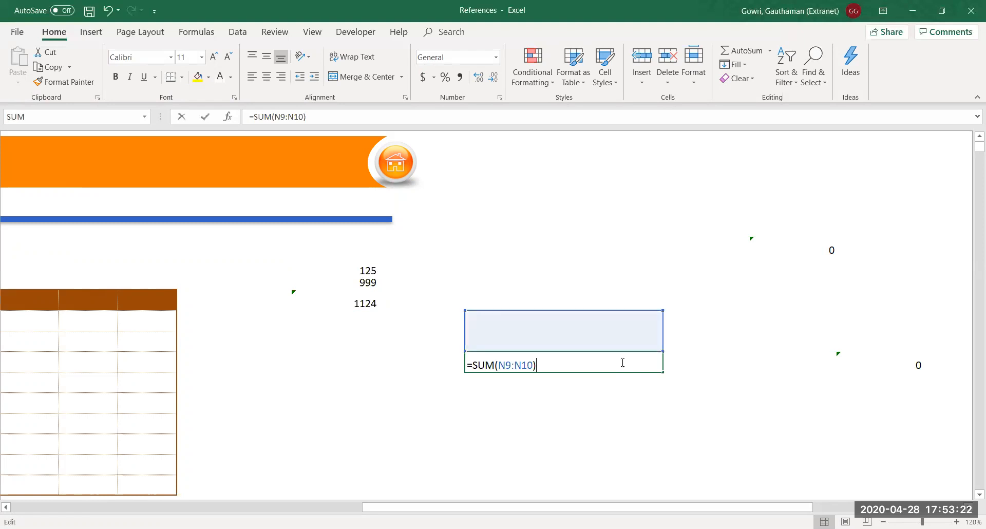
{"action": "key", "text": "Return"}
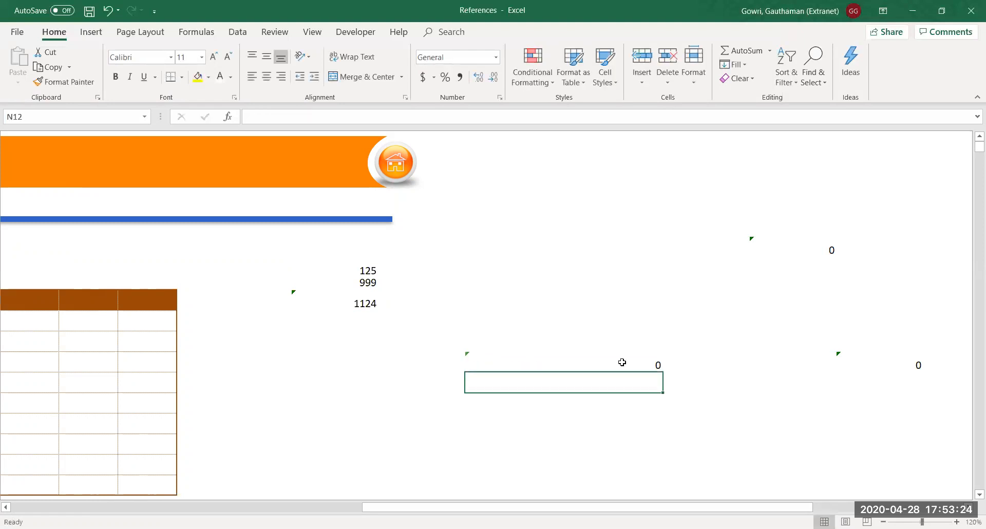
{"action": "left_click", "coordinate": [832, 355]}
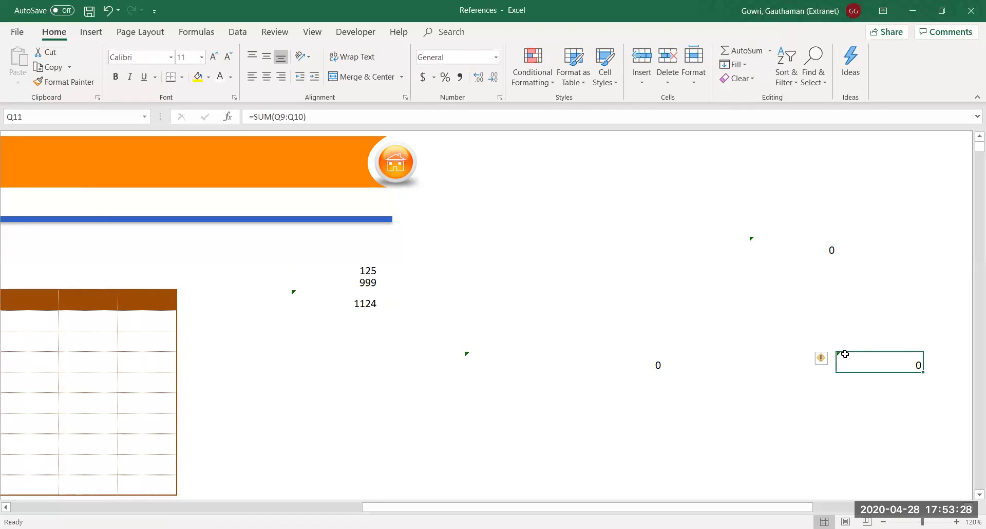
{"action": "double_click", "coordinate": [845, 354]}
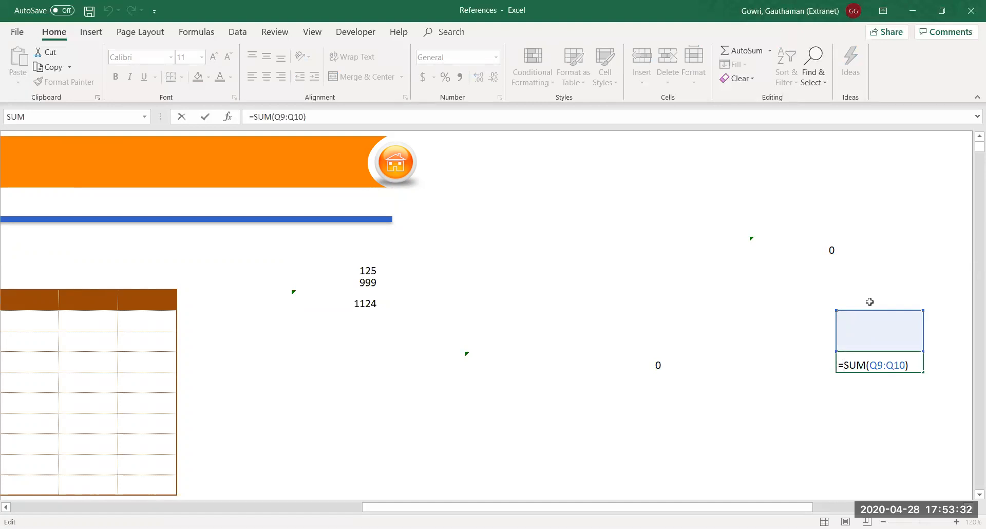
{"action": "key", "text": "Return"}
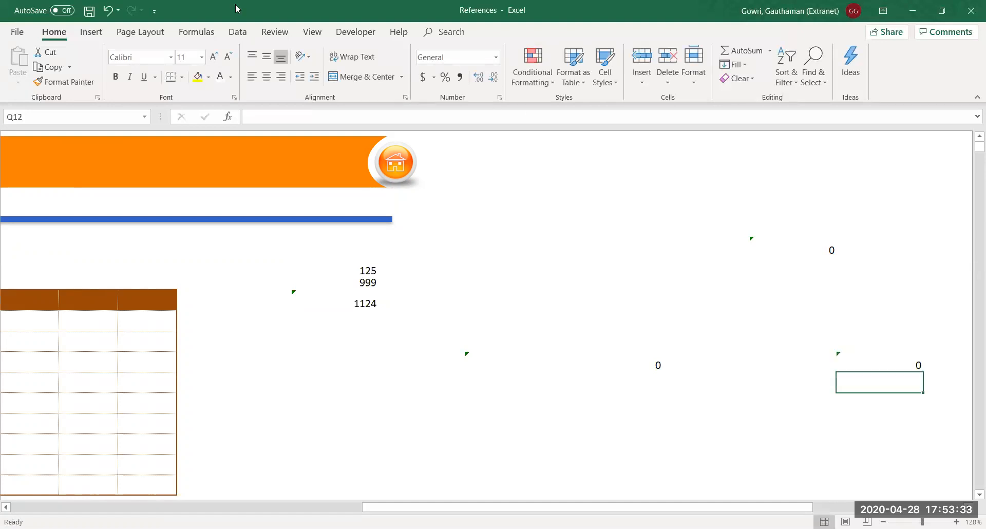
{"action": "left_click", "coordinate": [311, 32]}
{"action": "left_click", "coordinate": [191, 77]}
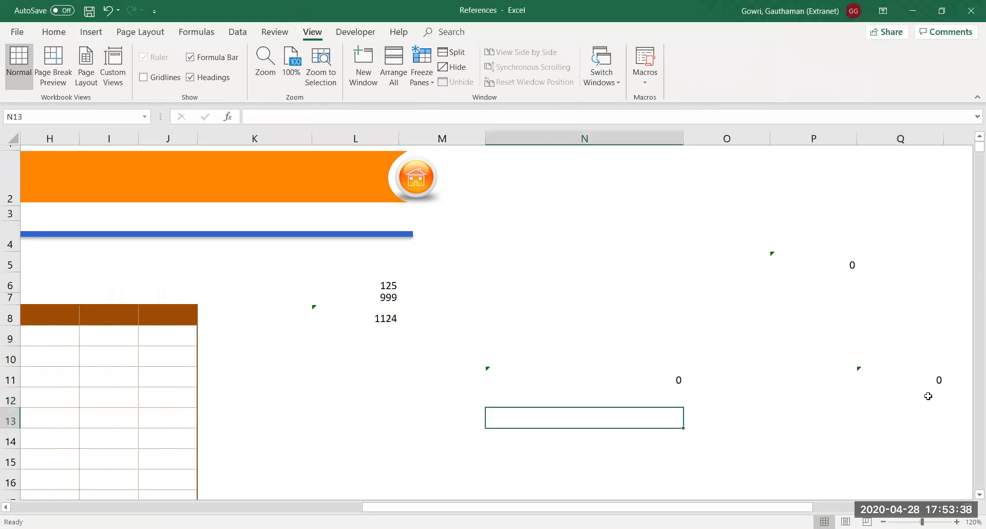
Inspect Q11 and P5, confirming P5 holds =SUM(P3:P4) showing 0
{"action": "double_click", "coordinate": [926, 377]}
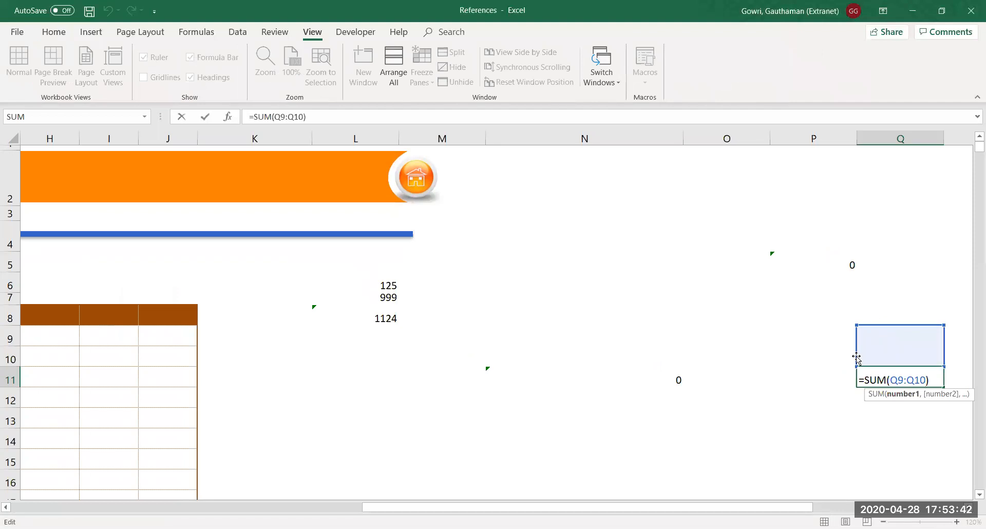
{"action": "key", "text": "Escape"}
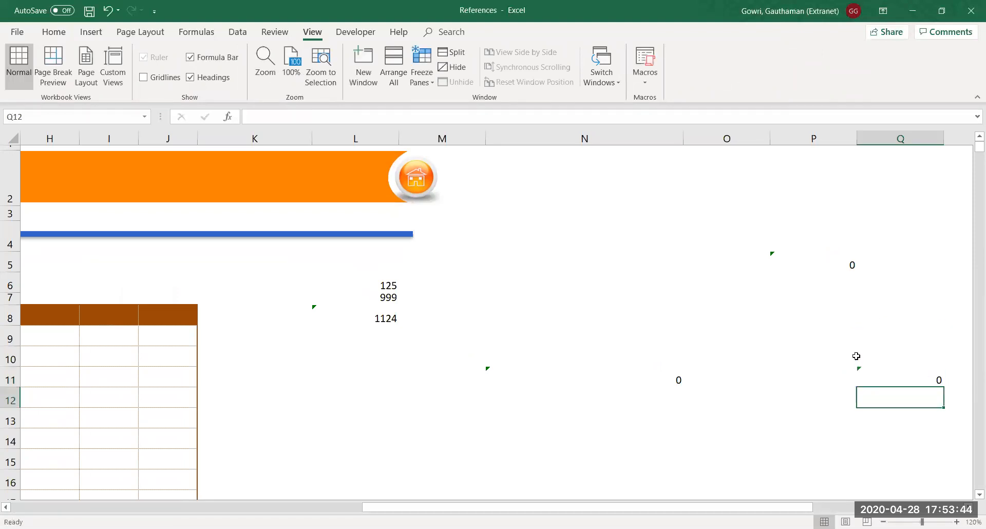
{"action": "double_click", "coordinate": [839, 266]}
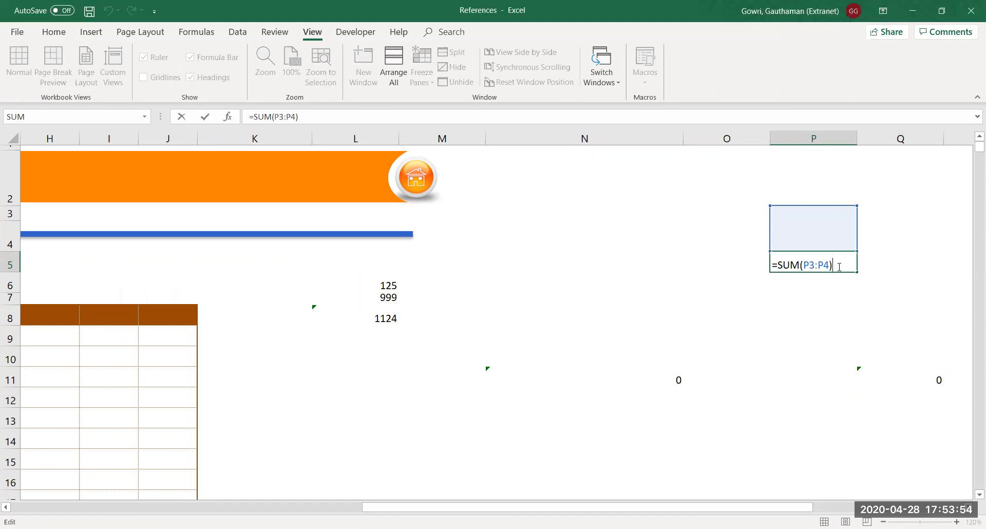
{"action": "key", "text": "Return"}
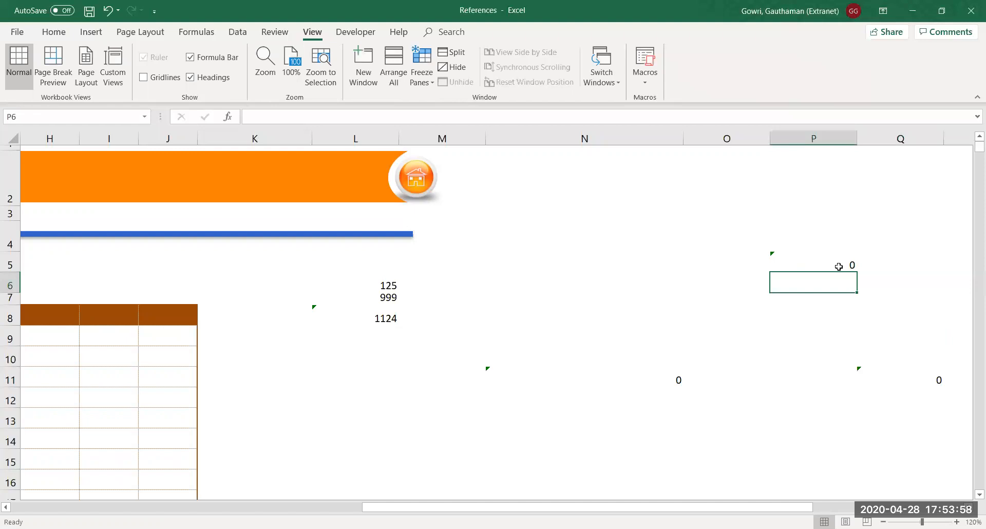
Enter 2345 in N9 and 67 in N10, making N11 total 2412
{"action": "left_click_drag", "start_coordinate": [672, 361], "coordinate": [670, 335]}
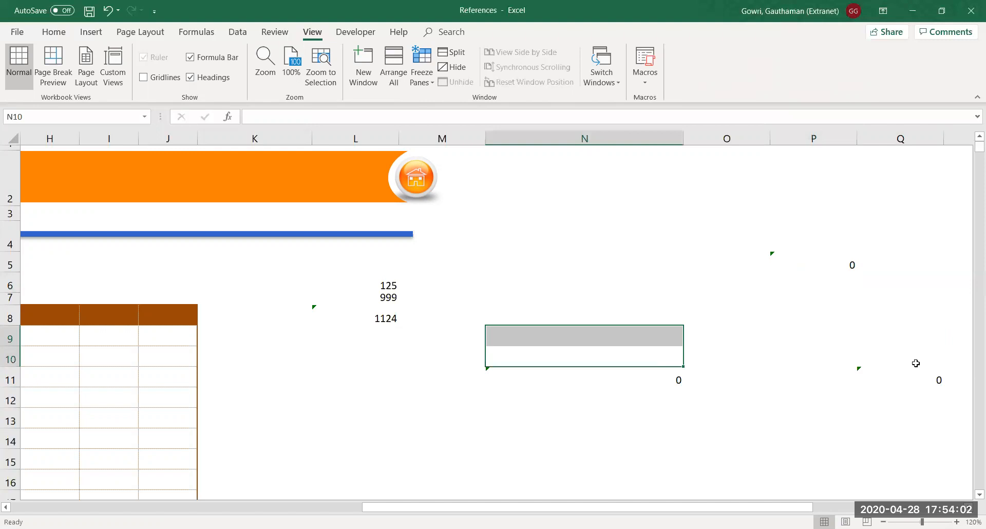
{"action": "left_click", "coordinate": [633, 341]}
{"action": "type", "text": "2345"}
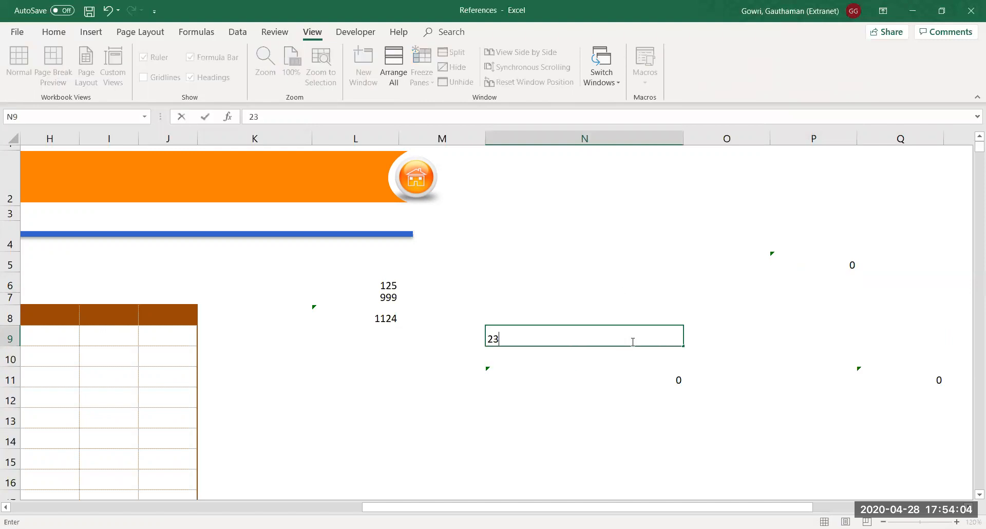
{"action": "key", "text": "Return"}
{"action": "type", "text": "67"}
{"action": "key", "text": "Return"}
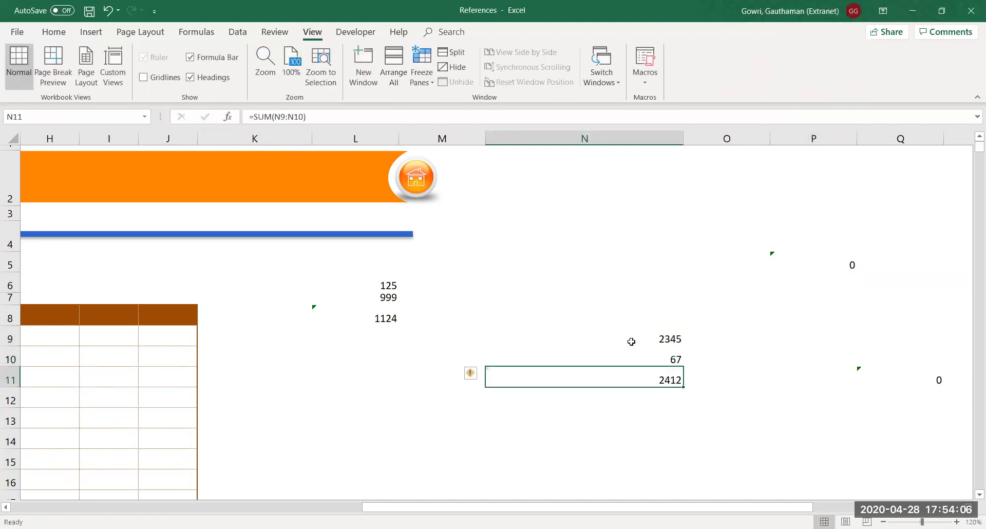
Enter 345 in P3 and 35 in P4 so P5 shows 380, then check N11's formula
{"action": "left_click", "coordinate": [832, 239]}
{"action": "type", "text": "35"}
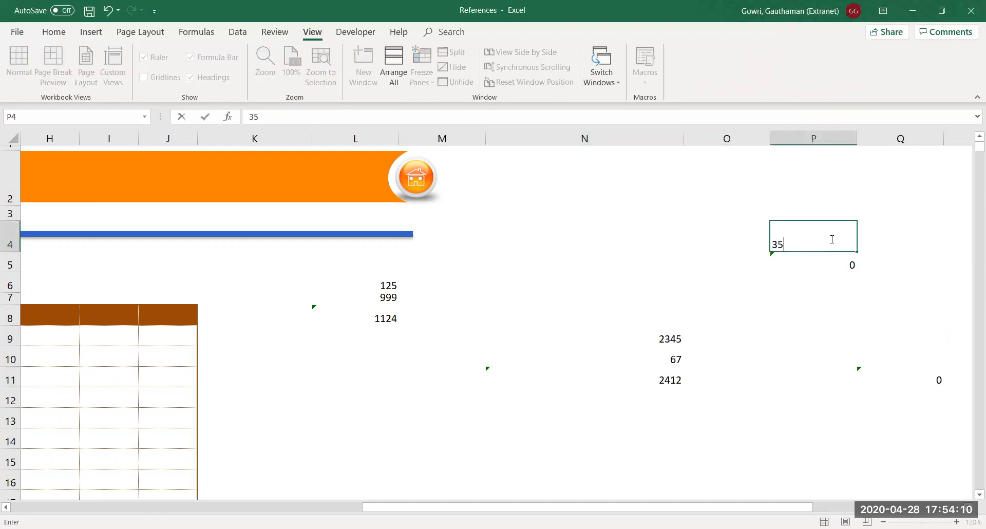
{"action": "key", "text": "Up"}
{"action": "type", "text": "345"}
{"action": "key", "text": "Return"}
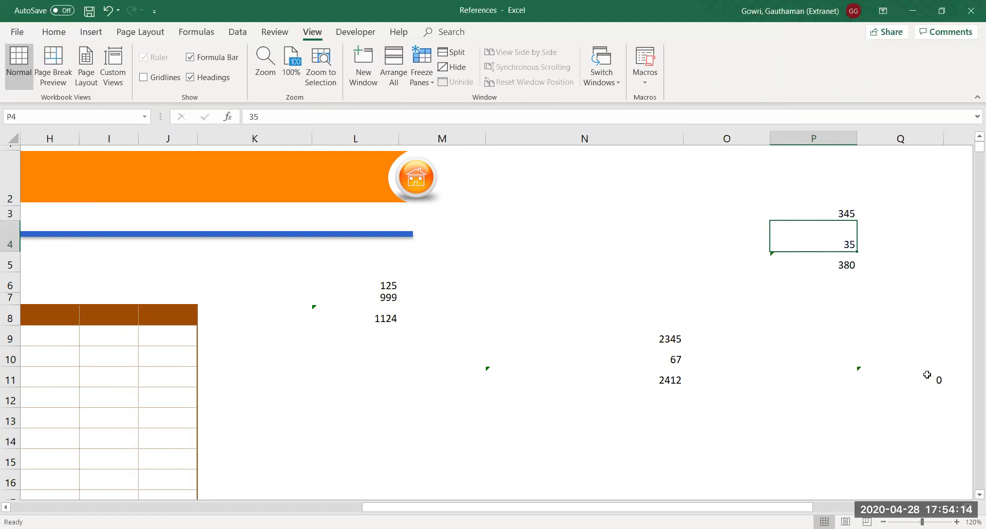
{"action": "double_click", "coordinate": [646, 376]}
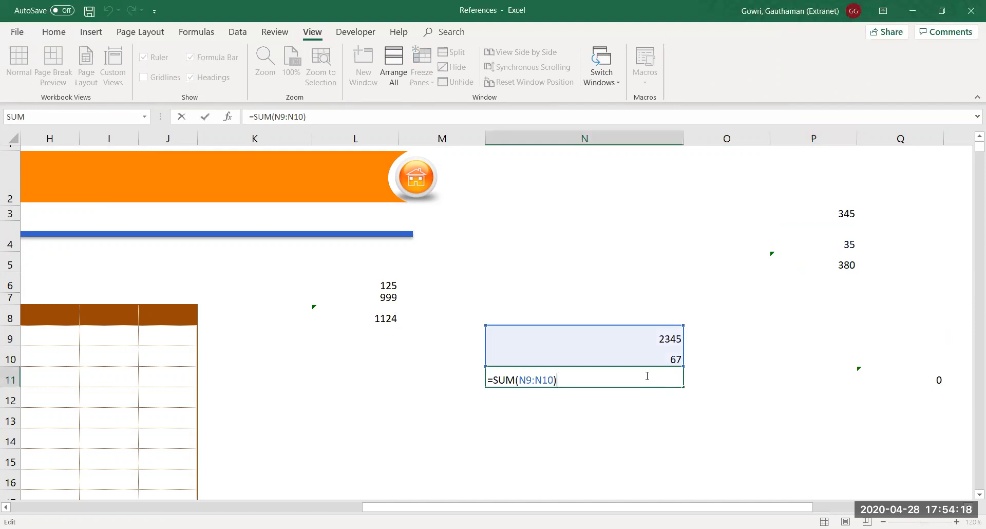
{"action": "key", "text": "Return"}
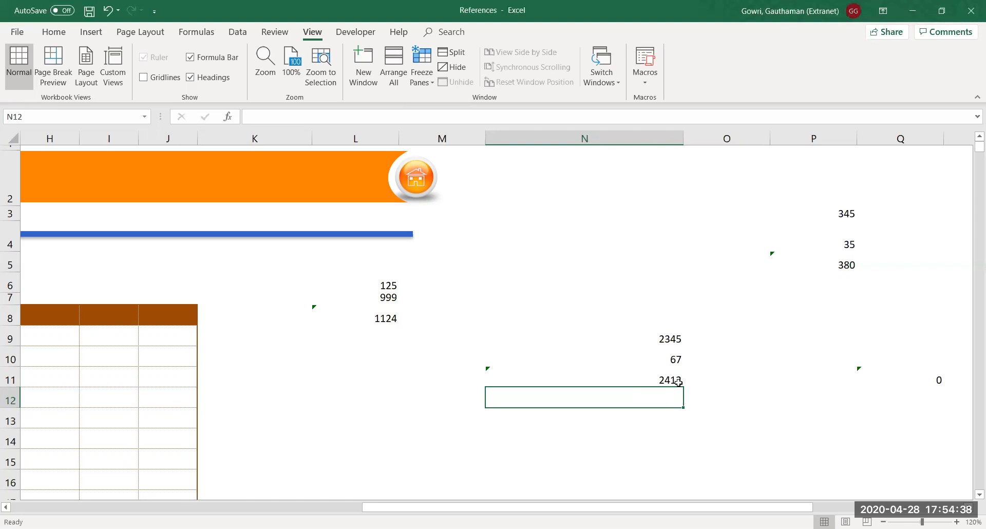
{"action": "left_click", "coordinate": [386, 318]}
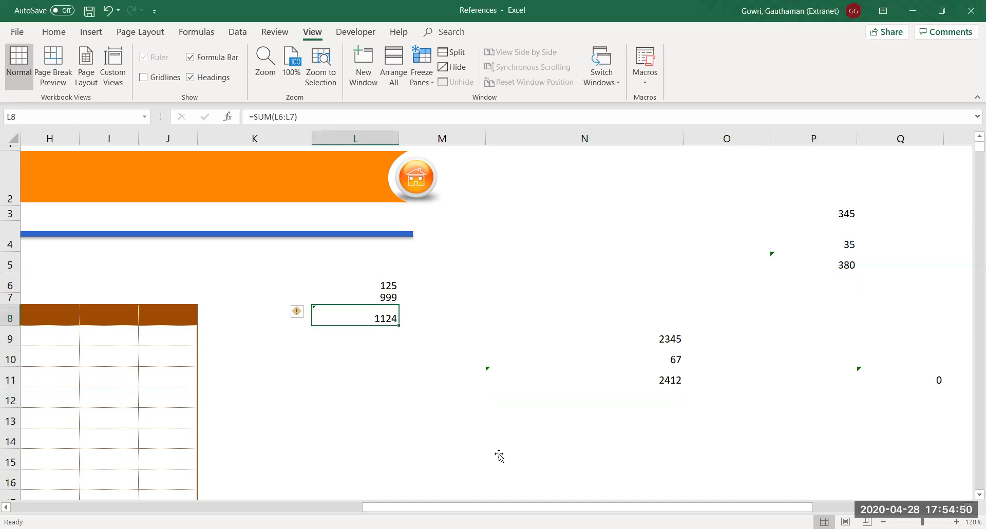
Select L8 and open its =SUM(L6:L7) formula for editing
{"action": "left_click", "coordinate": [377, 320]}
{"action": "double_click", "coordinate": [359, 319]}
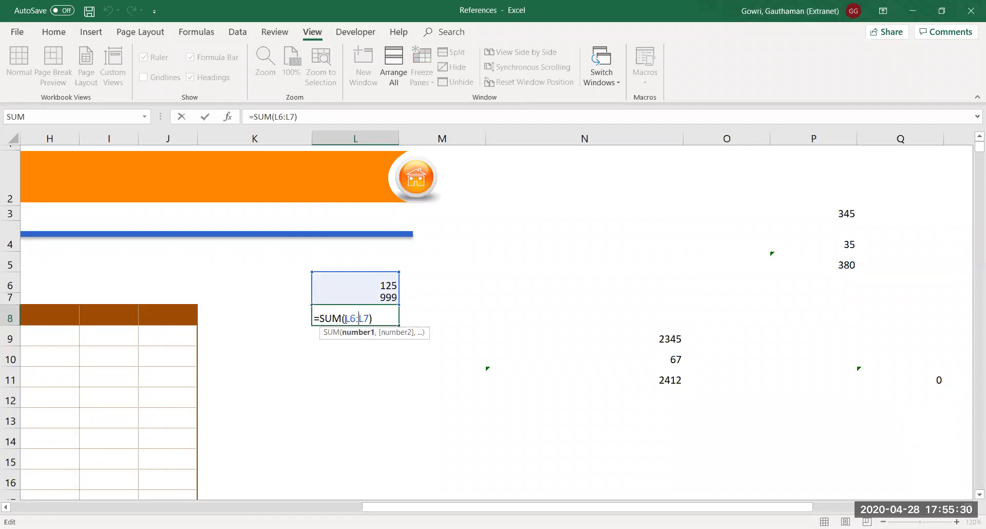
Make L8's formula =SUM($L$6:$L$7) with F4, then copy L8
{"action": "left_click_drag", "start_coordinate": [345, 318], "coordinate": [367, 319]}
{"action": "key", "text": "F4"}
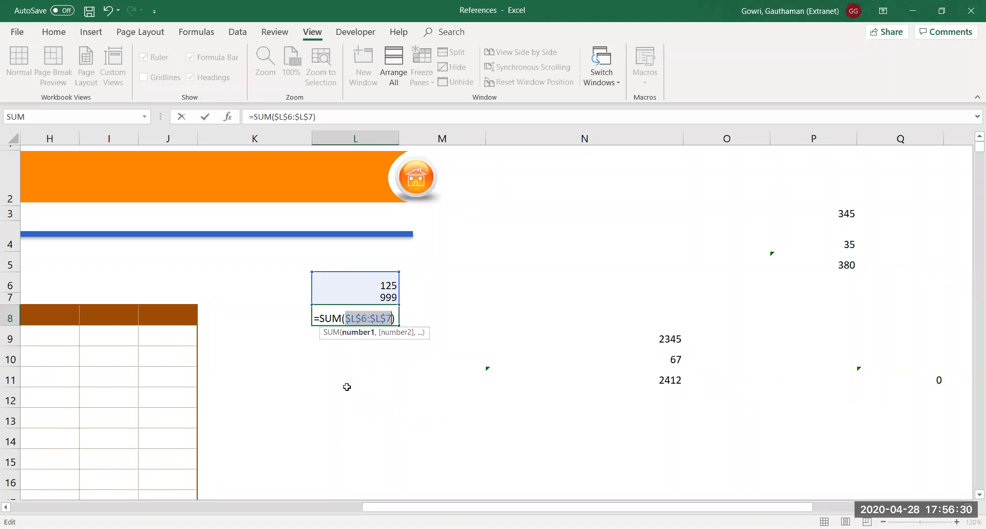
{"action": "key", "text": "Return"}
{"action": "key", "text": "Up"}
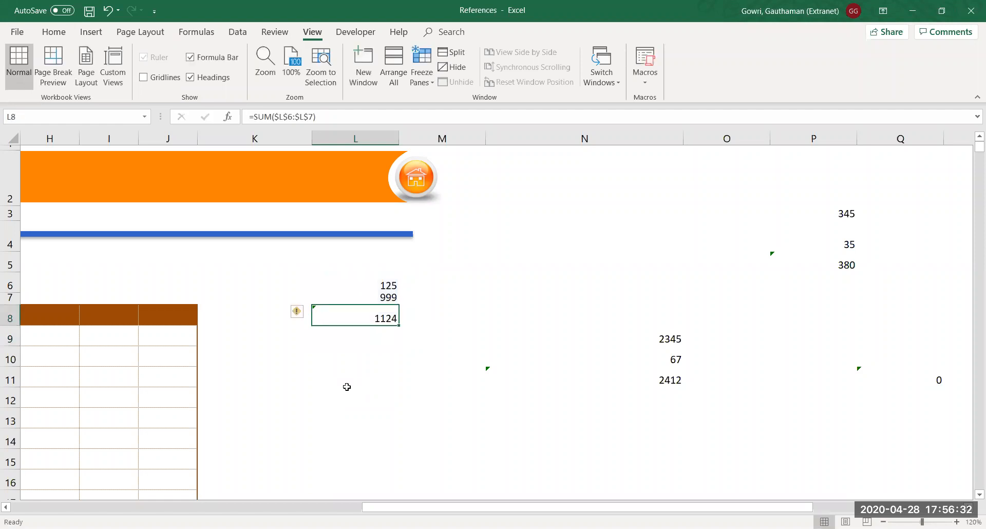
{"action": "key", "text": "ctrl+c"}
Paste the absolute L8 formula into N11, P5 and Q11
{"action": "left_click", "coordinate": [646, 380]}
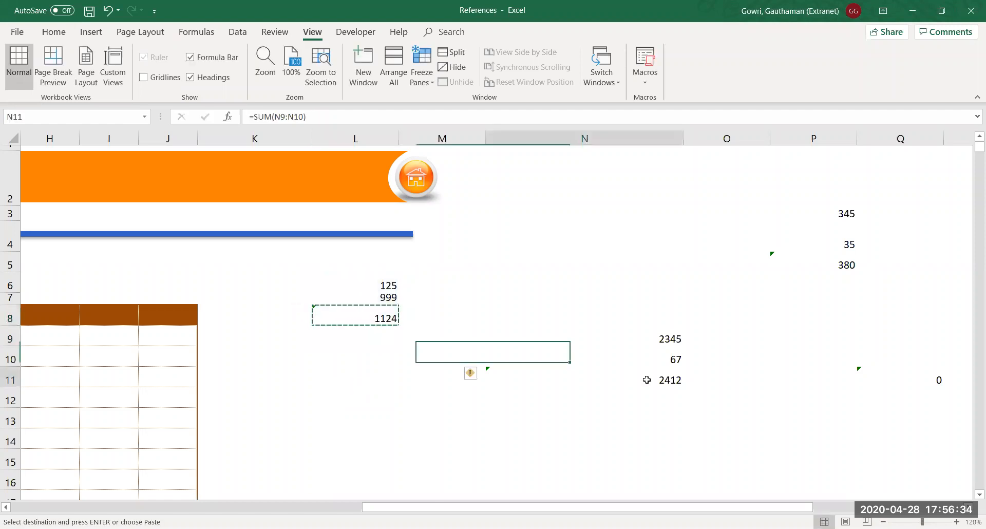
{"action": "key", "text": "ctrl+v"}
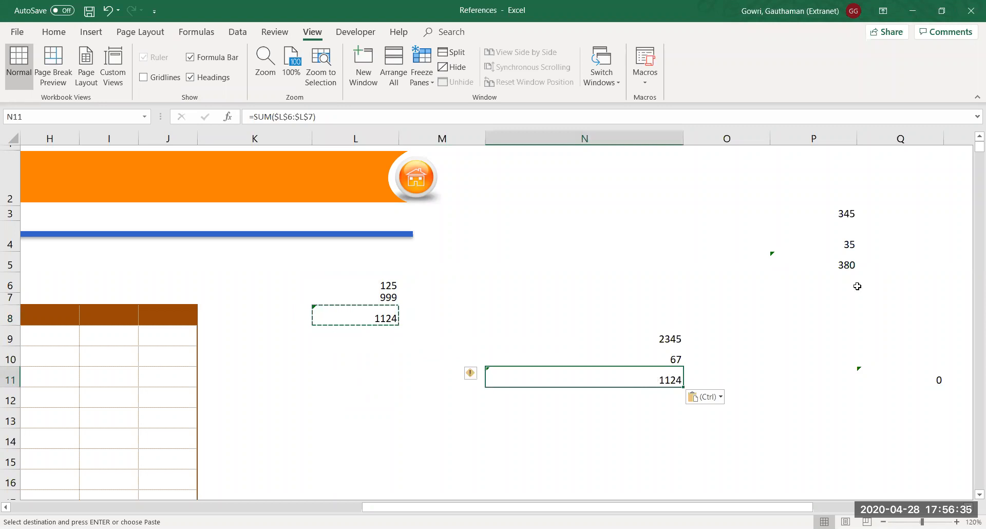
{"action": "left_click", "coordinate": [837, 262]}
{"action": "key", "text": "ctrl+v"}
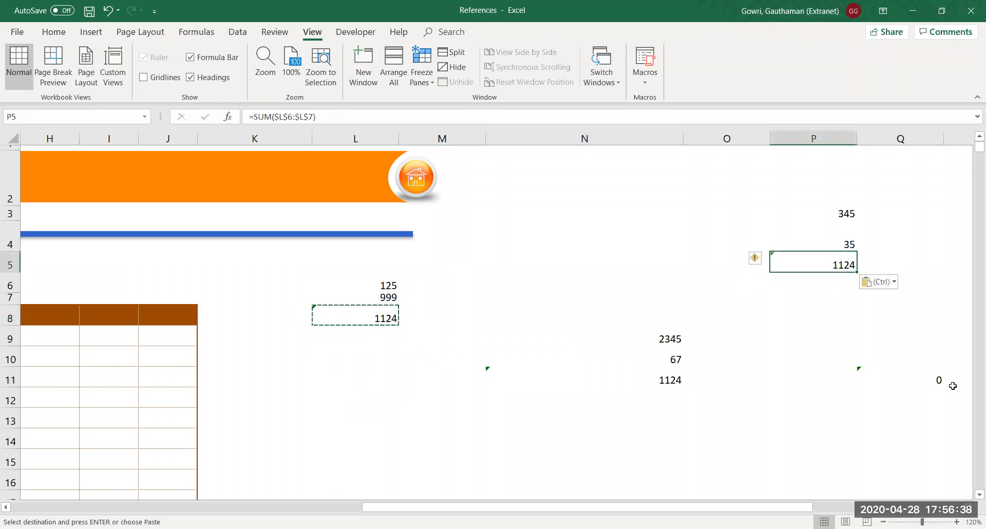
{"action": "left_click", "coordinate": [936, 379]}
{"action": "key", "text": "ctrl+v"}
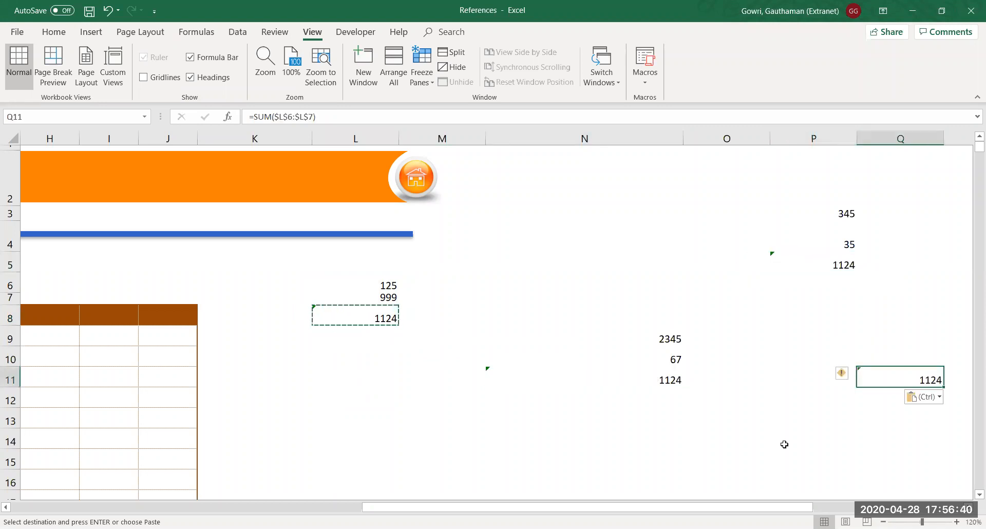
{"action": "left_click", "coordinate": [672, 453]}
{"action": "key", "text": "Escape"}
Review the pasted totals and confirm L8 still reads =SUM($L$6:$L$7)
{"action": "left_click", "coordinate": [669, 382]}
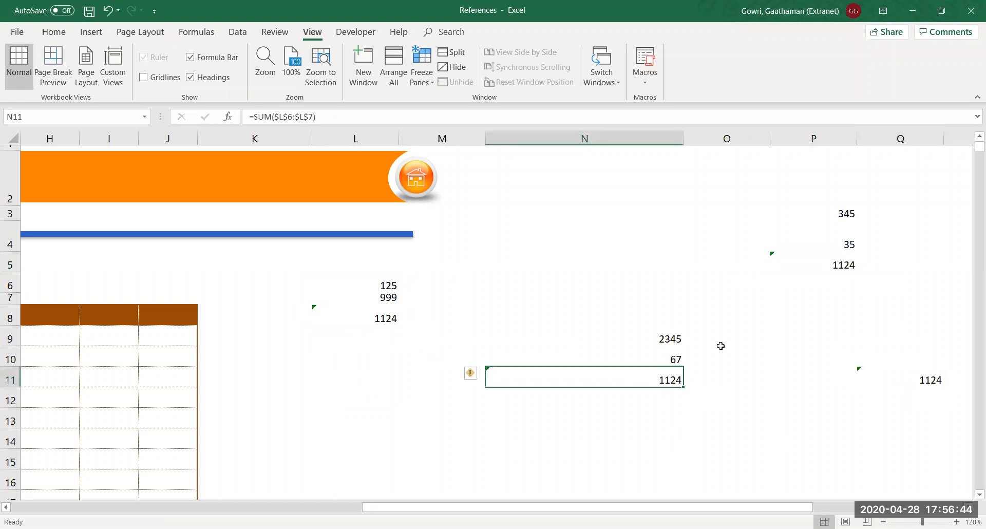
{"action": "left_click", "coordinate": [845, 261]}
{"action": "left_click", "coordinate": [915, 388]}
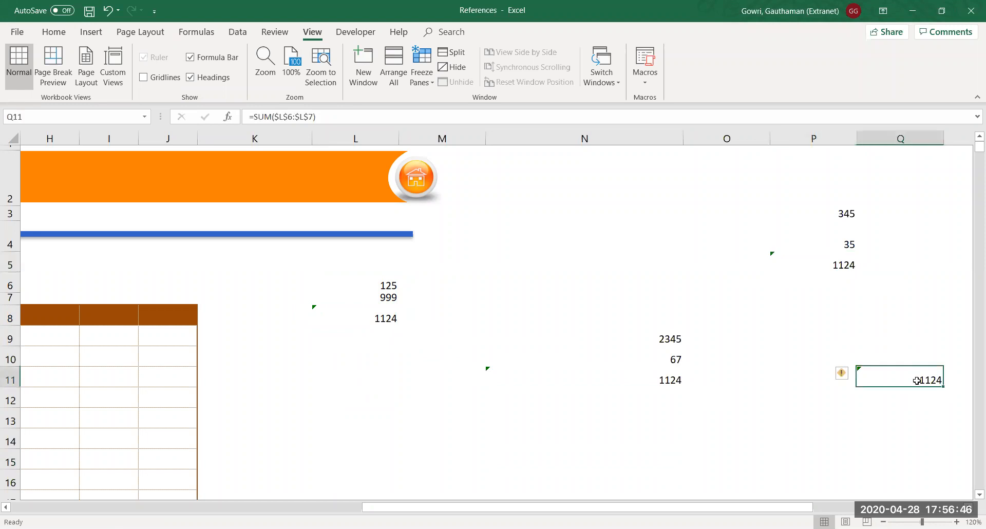
{"action": "left_click", "coordinate": [387, 320]}
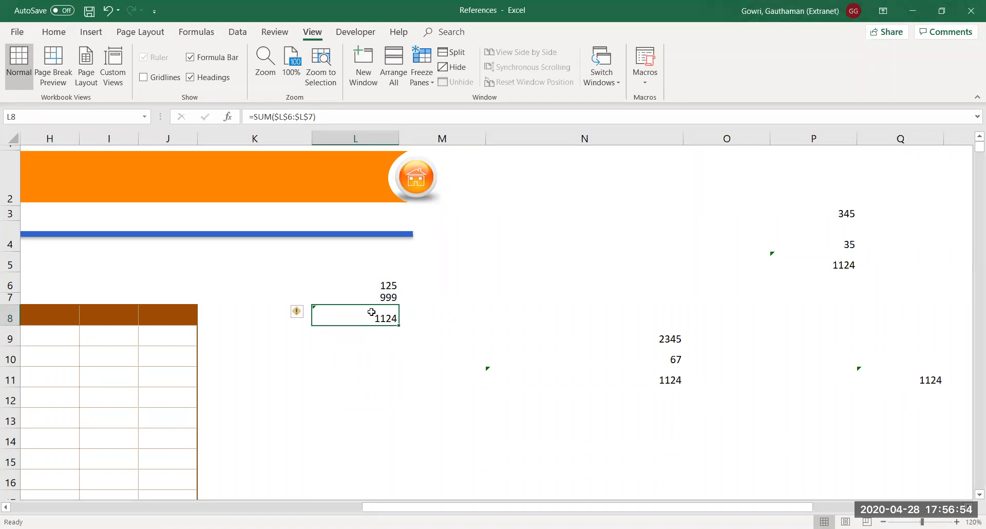
{"action": "double_click", "coordinate": [372, 312]}
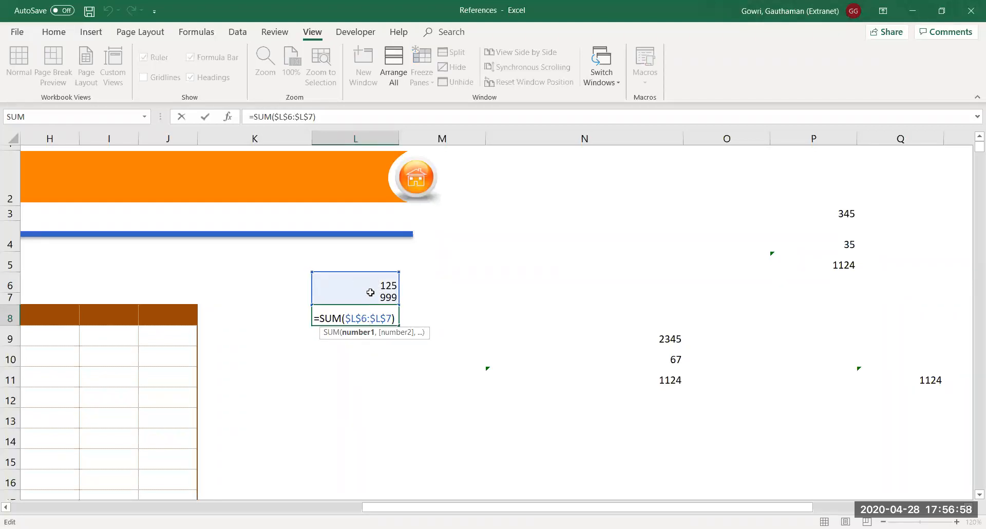
{"action": "key", "text": "Return"}
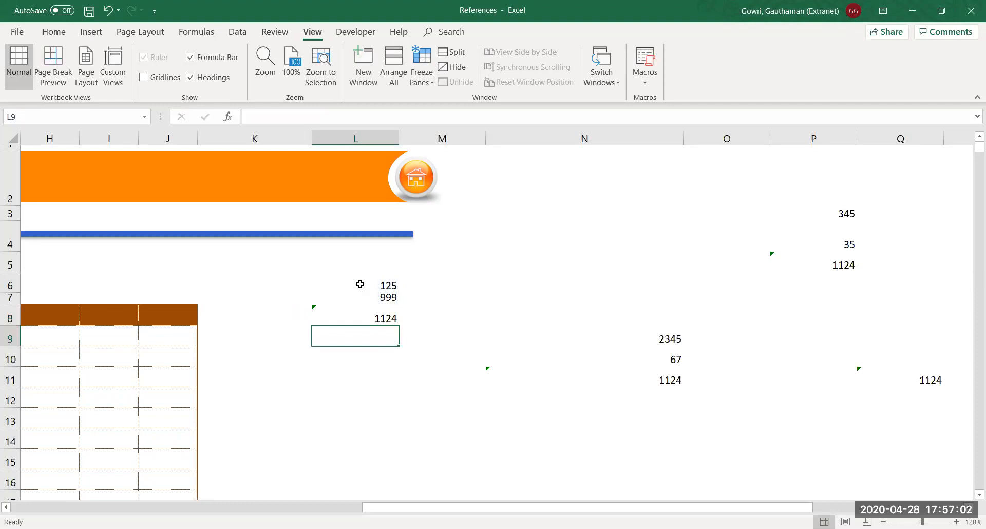
Confirm N11, P5 and Q11 also sum $L$6:$L$7 to 1124
{"action": "double_click", "coordinate": [674, 379]}
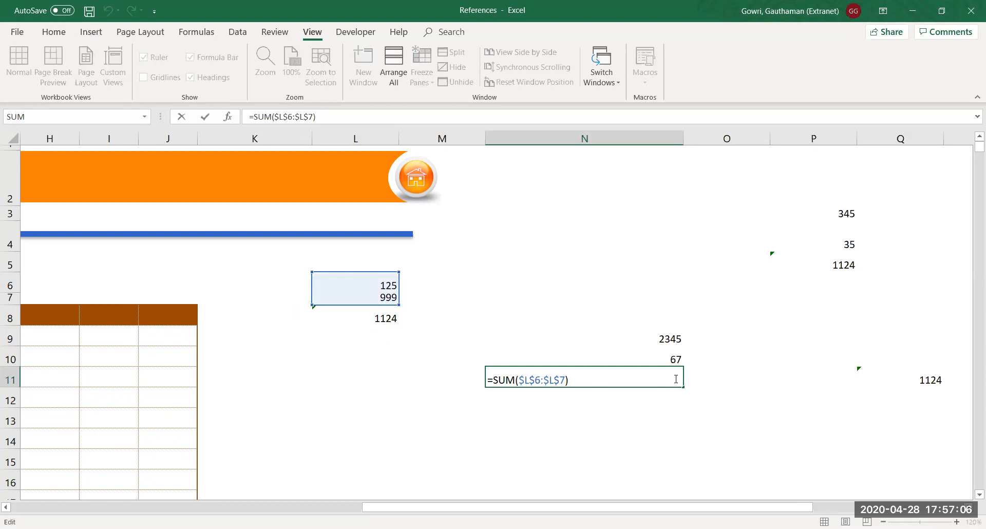
{"action": "key", "text": "Return"}
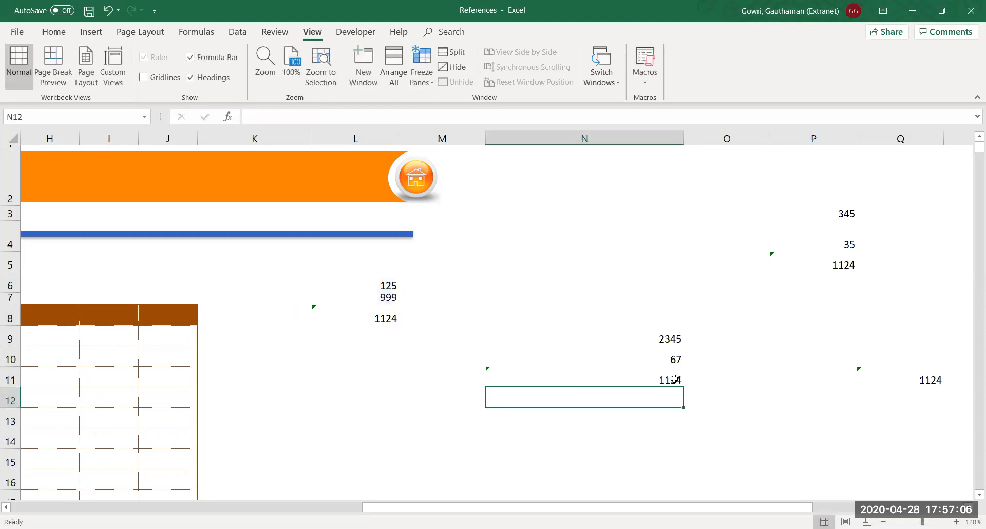
{"action": "double_click", "coordinate": [831, 268]}
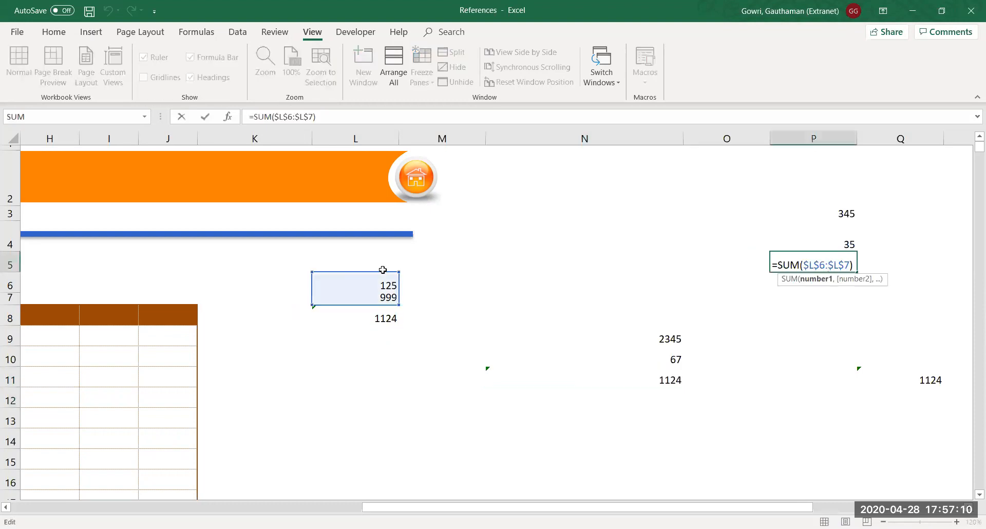
{"action": "key", "text": "Return"}
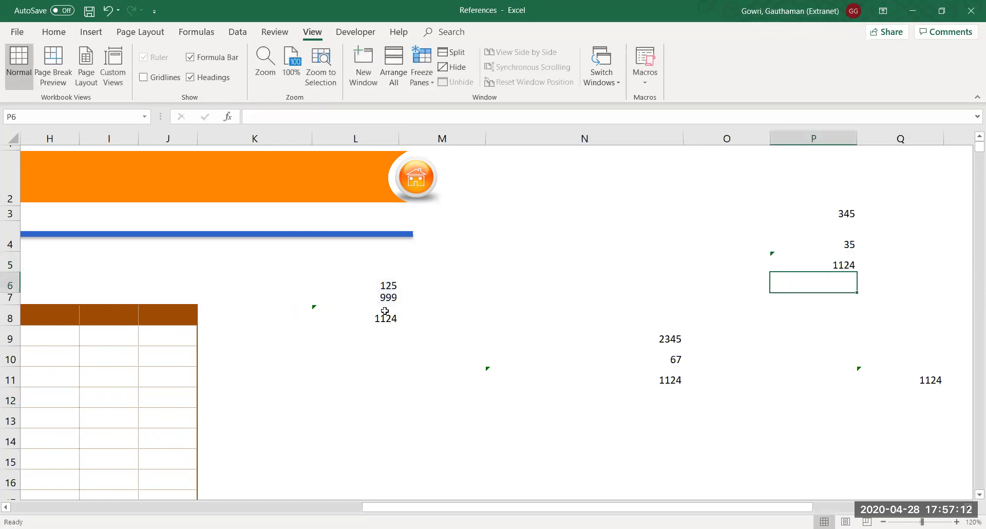
{"action": "left_click", "coordinate": [930, 380]}
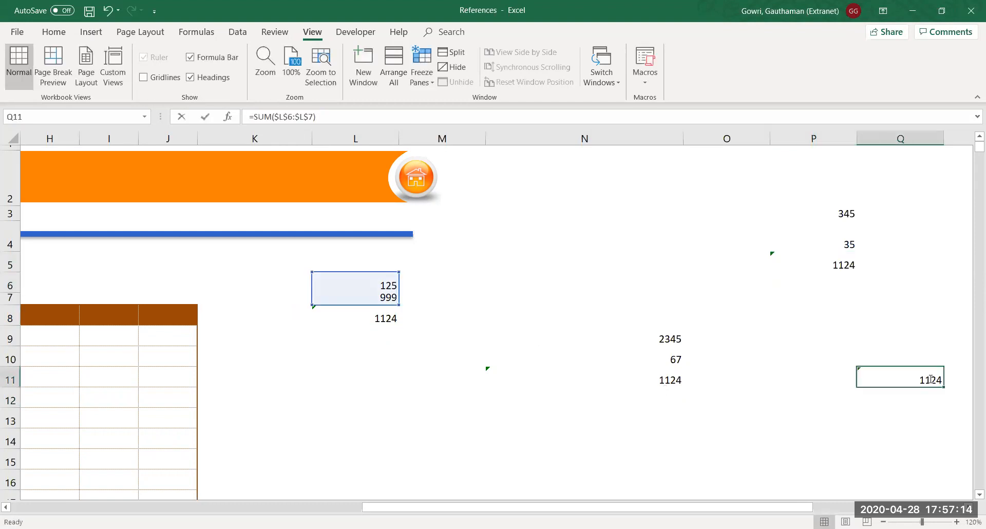
{"action": "double_click", "coordinate": [930, 381]}
{"action": "key", "text": "Return"}
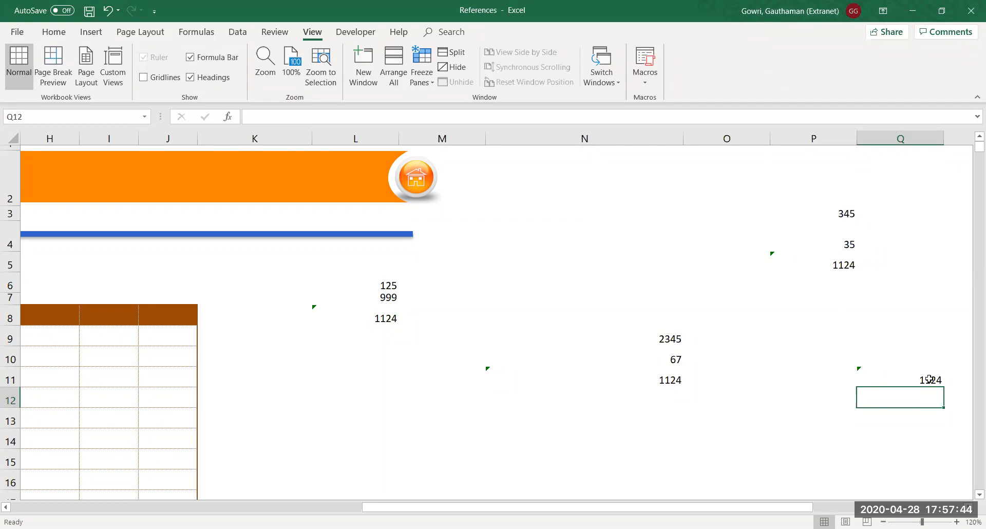
{"action": "key", "text": "Left"}
{"action": "key", "text": "Left"}
{"action": "key", "text": "Left"}
{"action": "key", "text": "Left"}
{"action": "key", "text": "Left"}
{"action": "key", "text": "Left"}
{"action": "key", "text": "Left"}
{"action": "key", "text": "Left"}
{"action": "key", "text": "Left"}
{"action": "key", "text": "Left"}
{"action": "key", "text": "Left"}
{"action": "key", "text": "Left"}
{"action": "key", "text": "Left"}
{"action": "key", "text": "Left"}
{"action": "key", "text": "Left"}
{"action": "key", "text": "Left"}
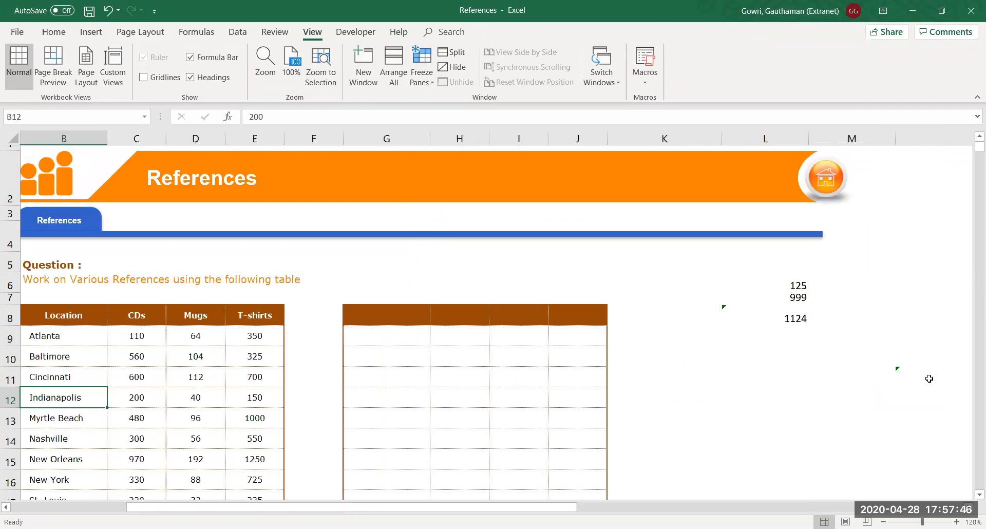
Set G8 to =B8 so it shows the Location heading
{"action": "key", "text": "Down"}
{"action": "key", "text": "Down"}
{"action": "key", "text": "Down"}
{"action": "key", "text": "Down"}
{"action": "key", "text": "Down"}
{"action": "key", "text": "Down"}
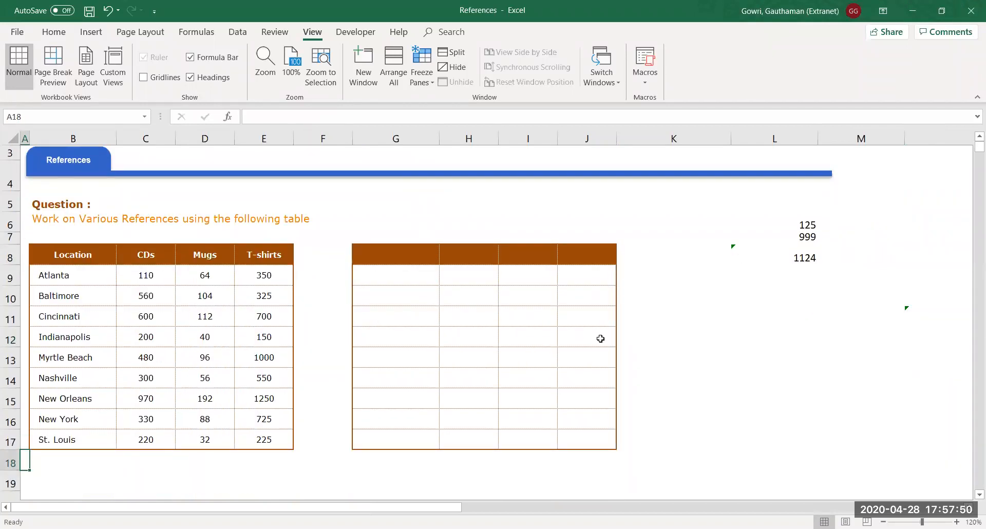
{"action": "left_click", "coordinate": [408, 258]}
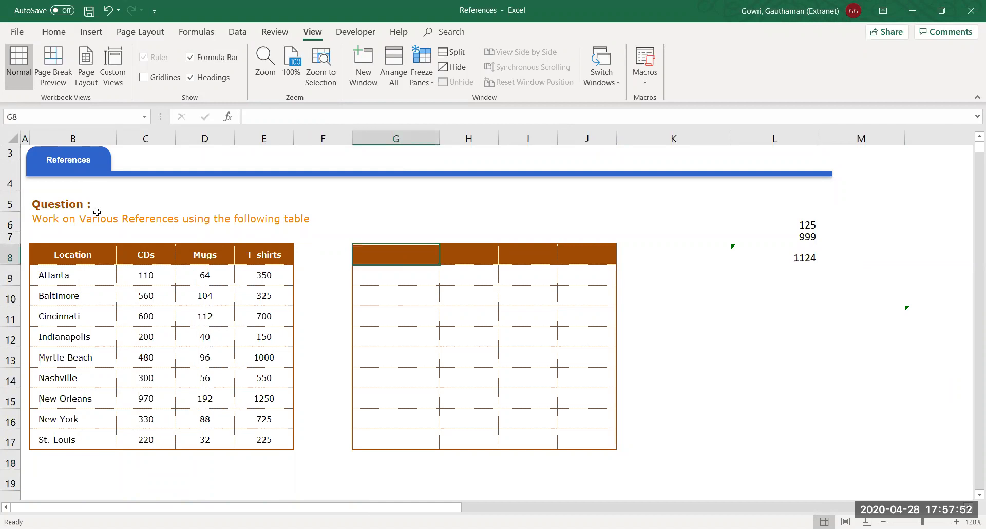
{"action": "left_click_drag", "start_coordinate": [89, 257], "coordinate": [260, 440]}
{"action": "left_click", "coordinate": [461, 401]}
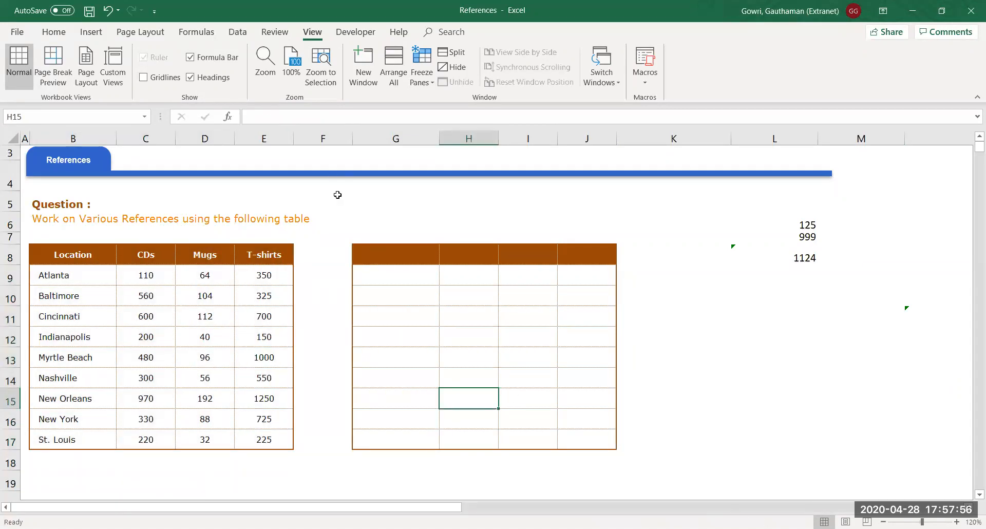
{"action": "left_click", "coordinate": [393, 252]}
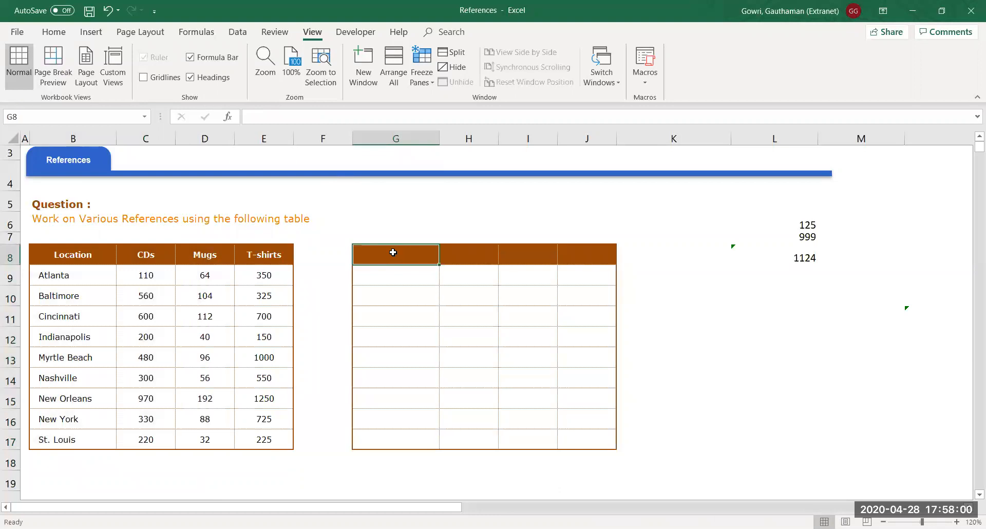
{"action": "type", "text": "="}
{"action": "left_click", "coordinate": [94, 255]}
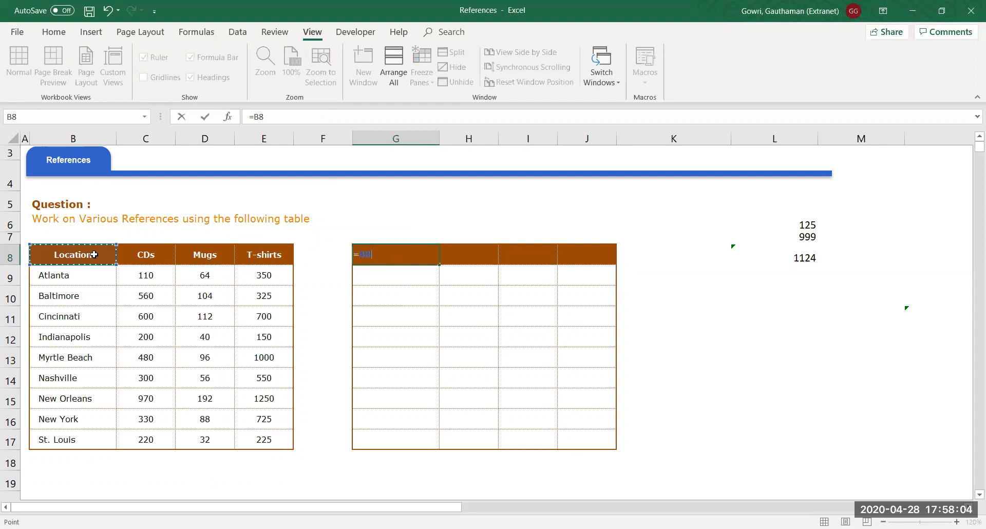
{"action": "key", "text": "Return"}
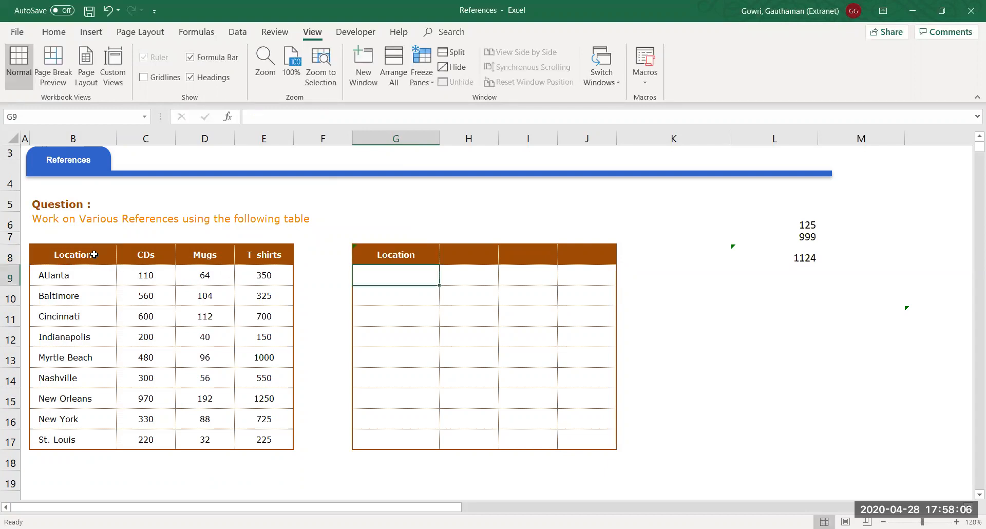
Select the empty table G8:J17 and bring up the Home tab's Clear options
{"action": "left_click_drag", "start_coordinate": [372, 260], "coordinate": [568, 253]}
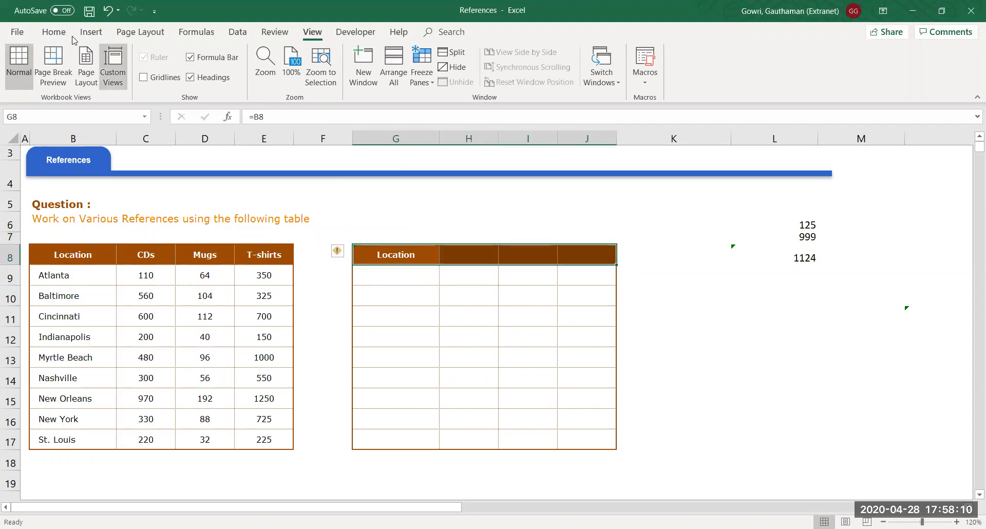
{"action": "left_click", "coordinate": [54, 31]}
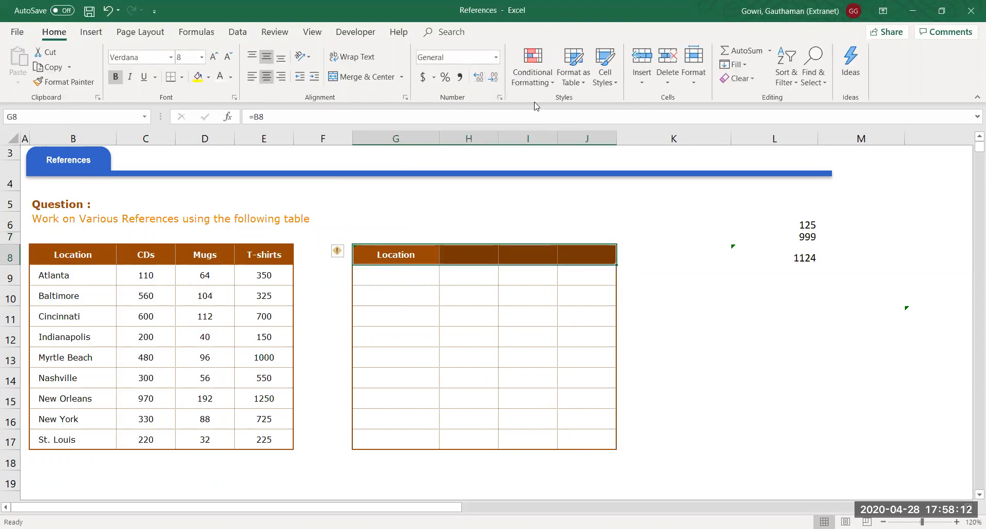
{"action": "key", "text": "shift+Down"}
{"action": "key", "text": "shift+Down"}
{"action": "key", "text": "shift+Down"}
{"action": "key", "text": "shift+Down"}
{"action": "key", "text": "shift+Down"}
{"action": "key", "text": "shift+Down"}
{"action": "key", "text": "shift+Down"}
{"action": "key", "text": "shift+Down"}
{"action": "key", "text": "shift+Down"}
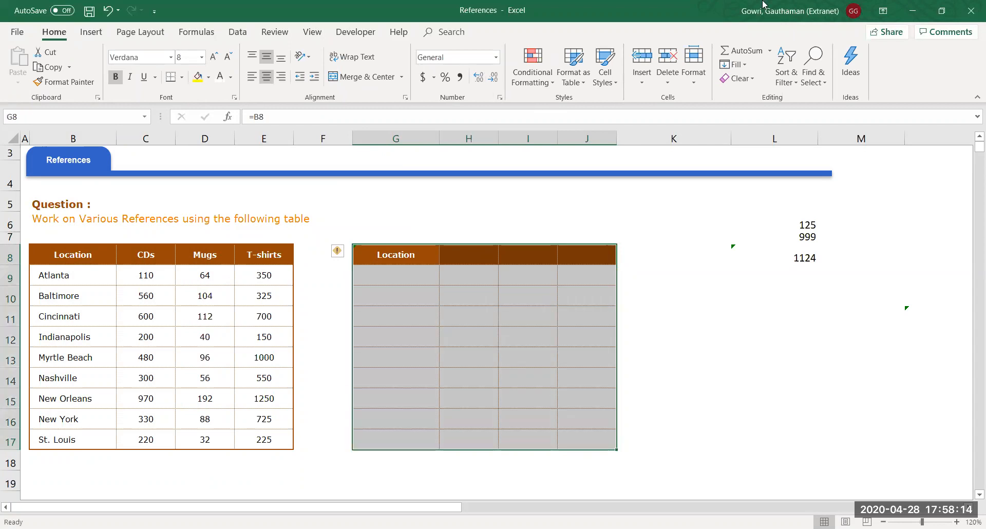
{"action": "left_click", "coordinate": [754, 83]}
Clear all contents and formatting from G8:J17, then enter =B8 in G8
{"action": "left_click", "coordinate": [751, 93]}
{"action": "left_click", "coordinate": [406, 260]}
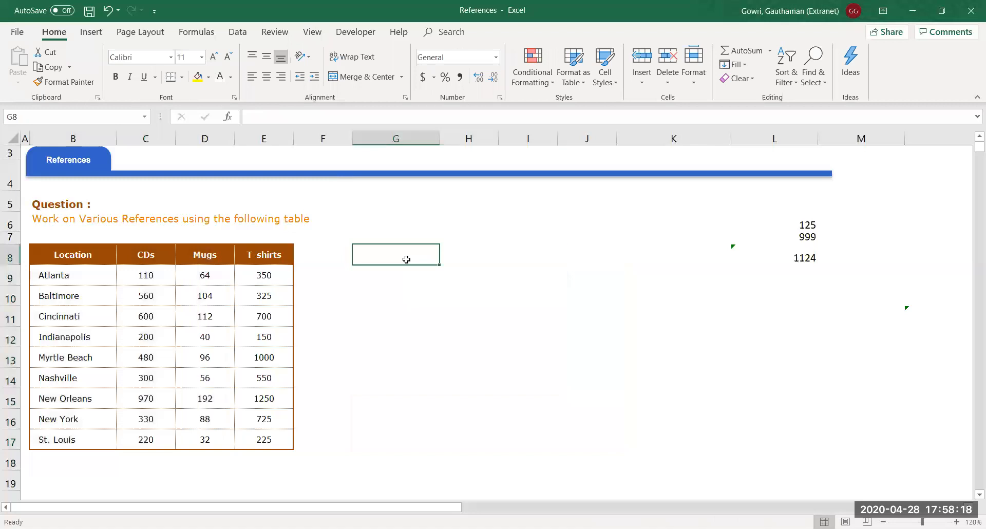
{"action": "type", "text": "="}
{"action": "left_click", "coordinate": [57, 251]}
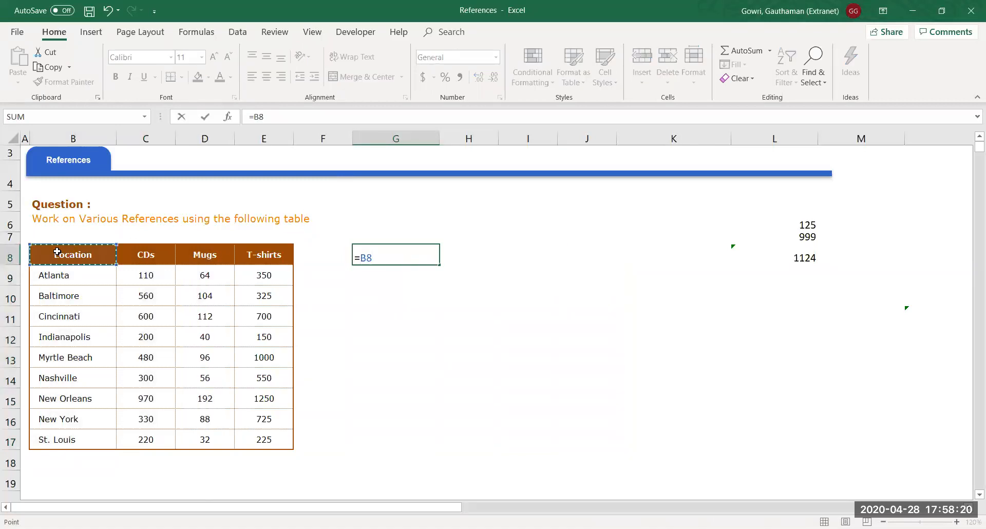
{"action": "key", "text": "Return"}
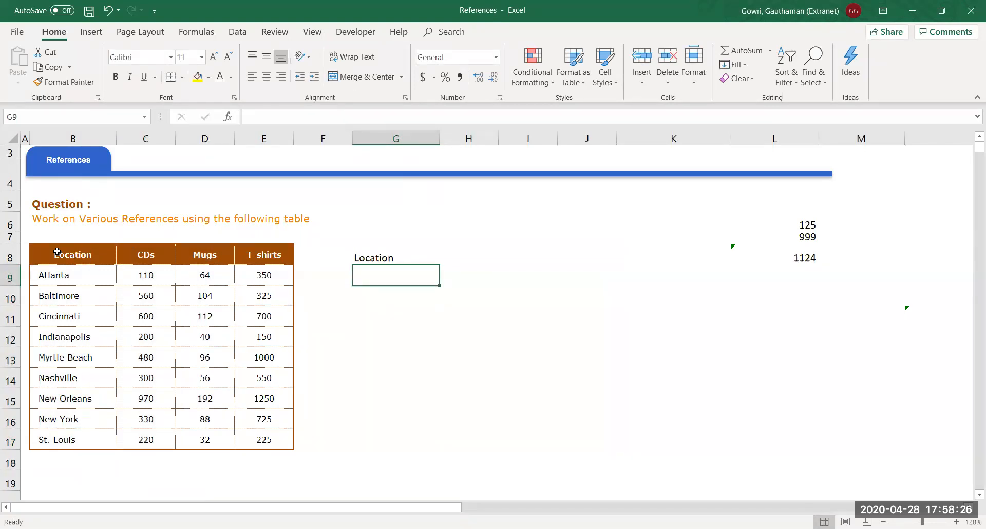
Fill the =B8 formula down G8:G17 with Ctrl+D
{"action": "key", "text": "Up"}
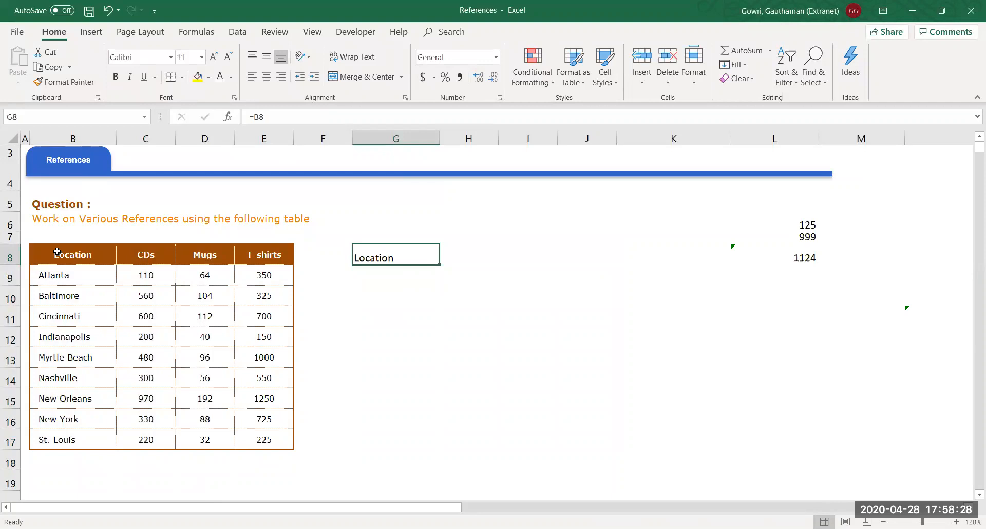
{"action": "key", "text": "shift+Down"}
{"action": "key", "text": "shift+Down"}
{"action": "key", "text": "shift+Down"}
{"action": "key", "text": "shift+Down"}
{"action": "key", "text": "shift+Down"}
{"action": "key", "text": "shift+Down"}
{"action": "key", "text": "shift+Down"}
{"action": "key", "text": "shift+Down"}
{"action": "key", "text": "shift+Down"}
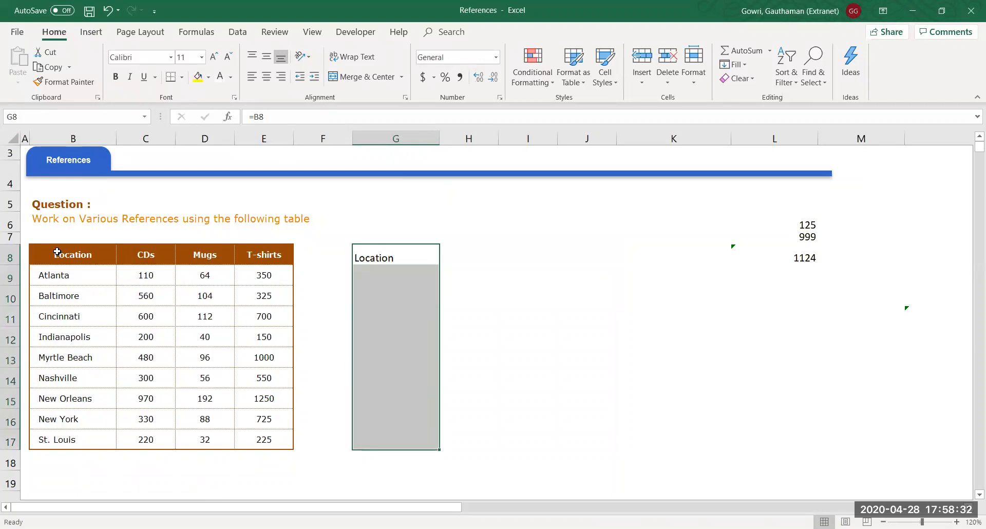
{"action": "key", "text": "ctrl+d"}
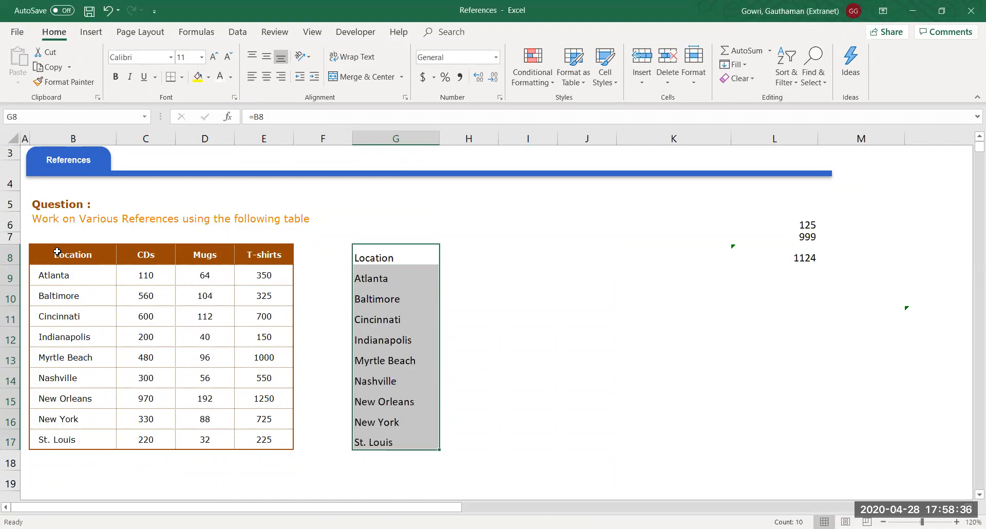
{"action": "key", "text": "shift+Up"}
{"action": "key", "text": "shift+Up"}
{"action": "key", "text": "shift+Up"}
{"action": "key", "text": "shift+Up"}
{"action": "key", "text": "shift+Up"}
{"action": "key", "text": "shift+Up"}
{"action": "key", "text": "shift+Up"}
{"action": "key", "text": "shift+Up"}
{"action": "key", "text": "shift+Up"}
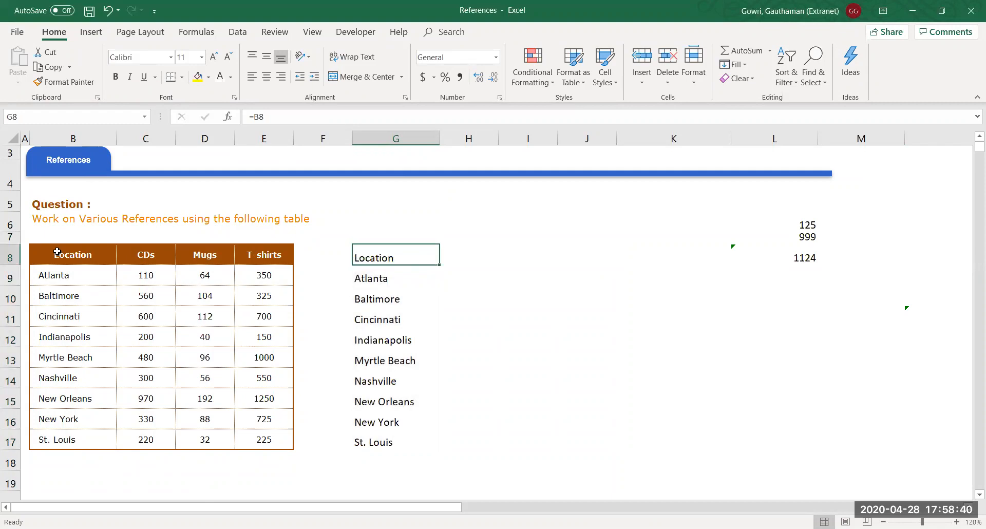
Confirm G8's formula and switch the sheet to Show Formulas with Ctrl+`
{"action": "double_click", "coordinate": [368, 258]}
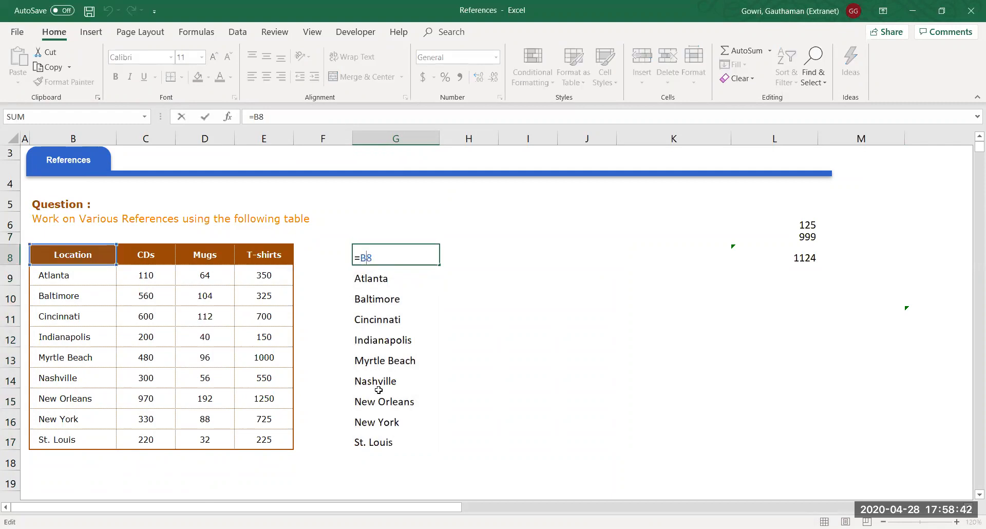
{"action": "key", "text": "Return"}
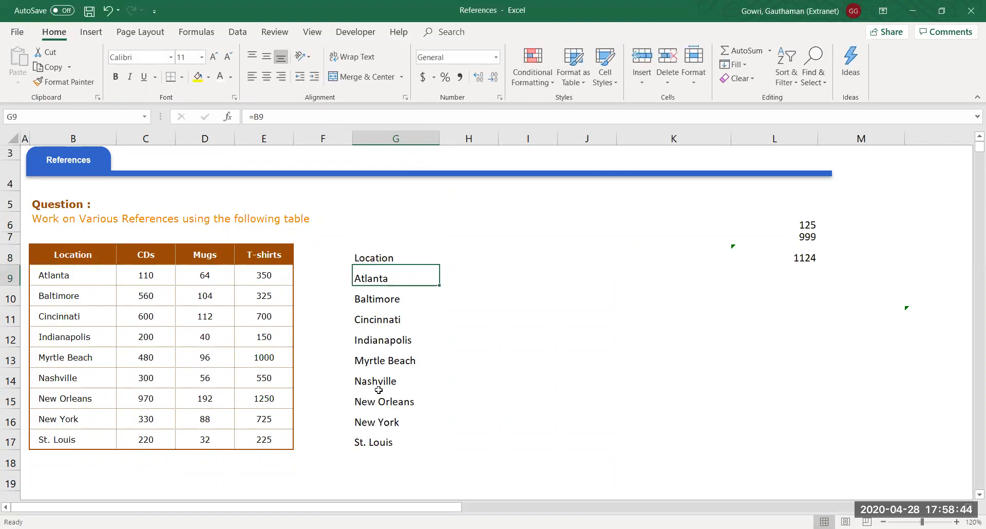
{"action": "key", "text": "ctrl+grave"}
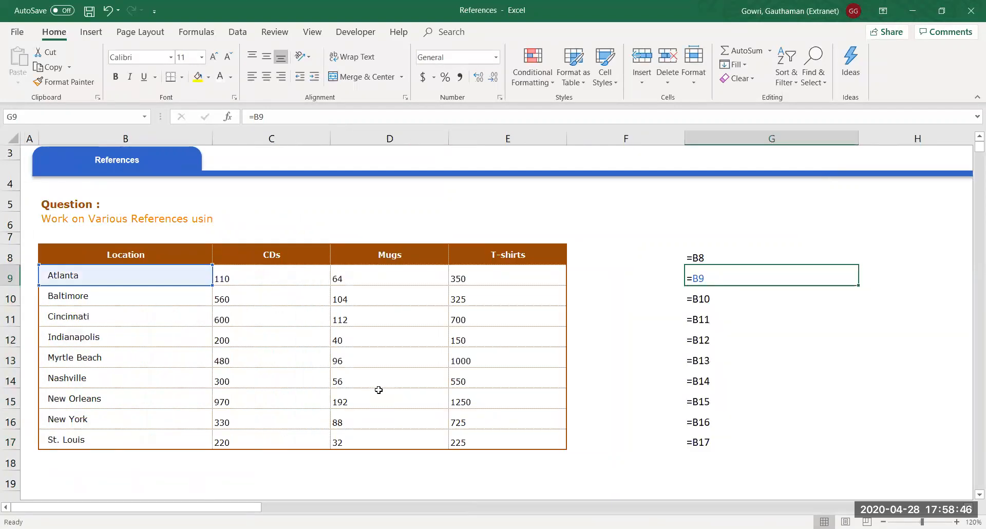
Step through G8:G17 to review the =B8 through =B17 relative references
{"action": "key", "text": "Right"}
{"action": "key", "text": "Left"}
{"action": "key", "text": "Up"}
{"action": "key", "text": "Down"}
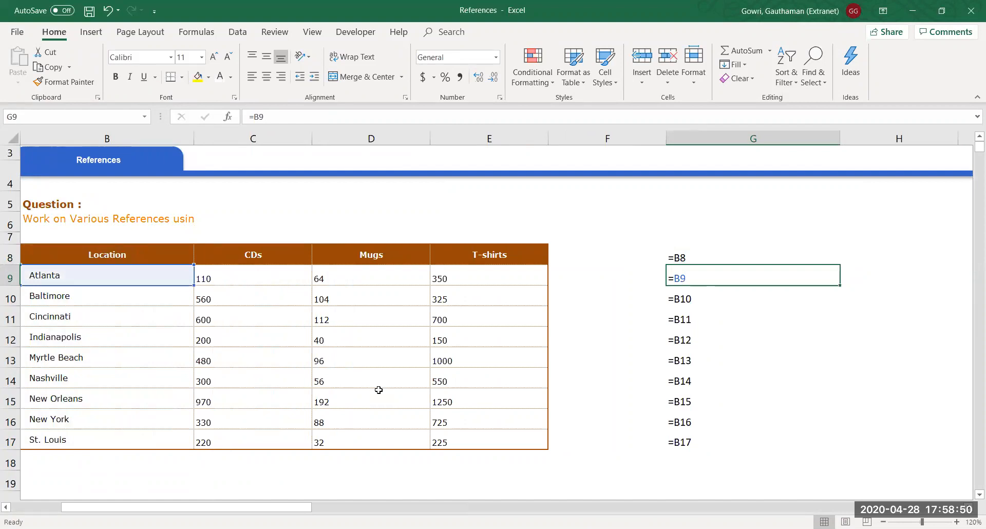
{"action": "key", "text": "Down"}
{"action": "key", "text": "Down"}
{"action": "key", "text": "Down"}
{"action": "key", "text": "Down"}
{"action": "key", "text": "Down"}
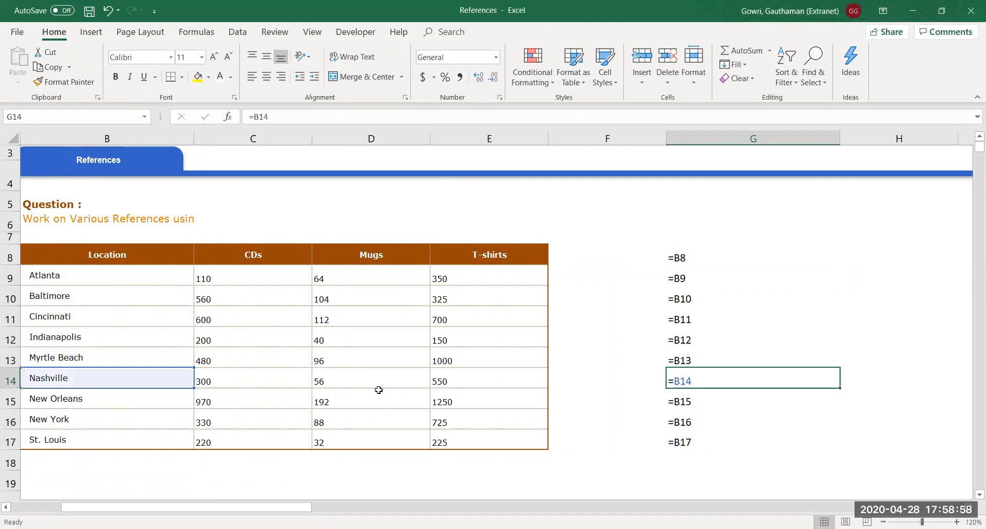
{"action": "key", "text": "Up"}
{"action": "key", "text": "Up"}
{"action": "key", "text": "Up"}
{"action": "key", "text": "Up"}
{"action": "key", "text": "Up"}
{"action": "key", "text": "Up"}
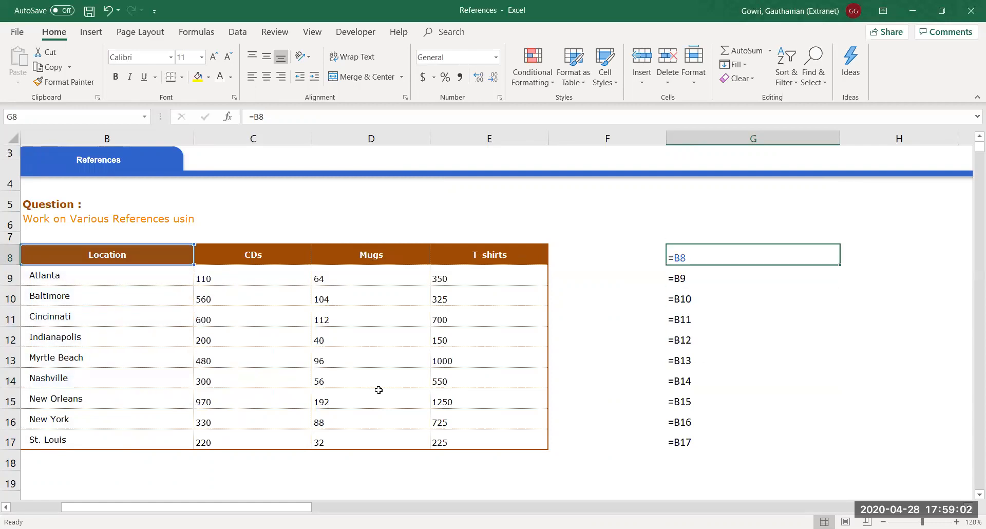
{"action": "key", "text": "Down"}
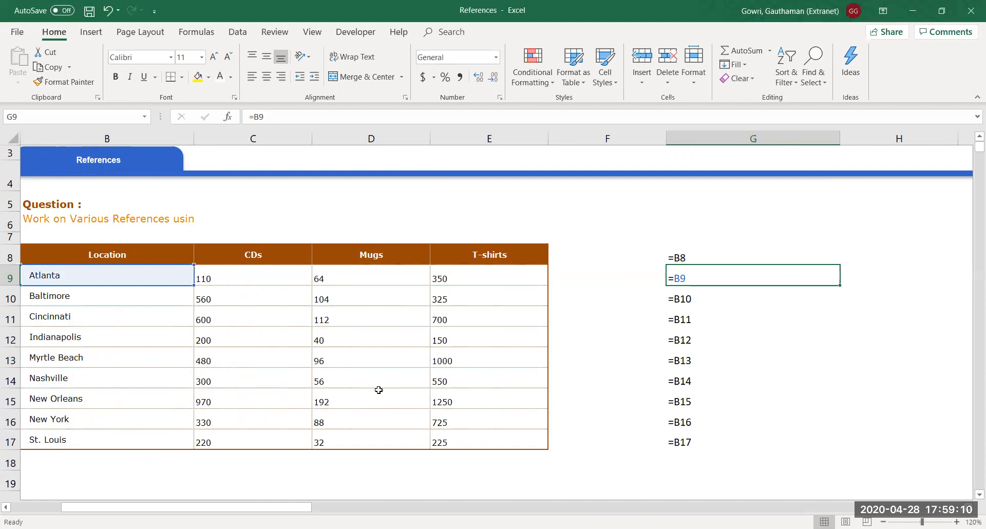
{"action": "key", "text": "Up"}
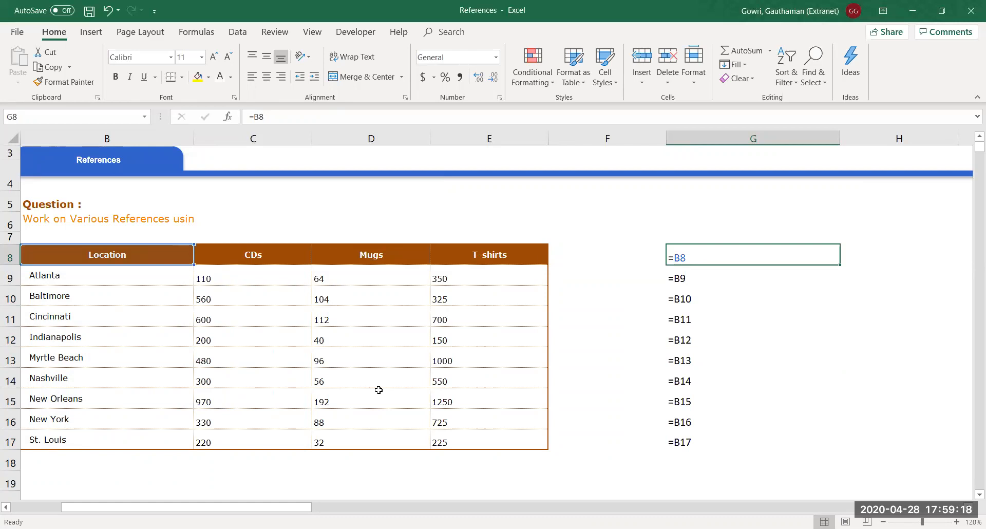
{"action": "key", "text": "Down"}
{"action": "key", "text": "Down"}
{"action": "key", "text": "Down"}
{"action": "key", "text": "Down"}
{"action": "key", "text": "Down"}
{"action": "key", "text": "Down"}
{"action": "key", "text": "Down"}
{"action": "key", "text": "Down"}
{"action": "key", "text": "Down"}
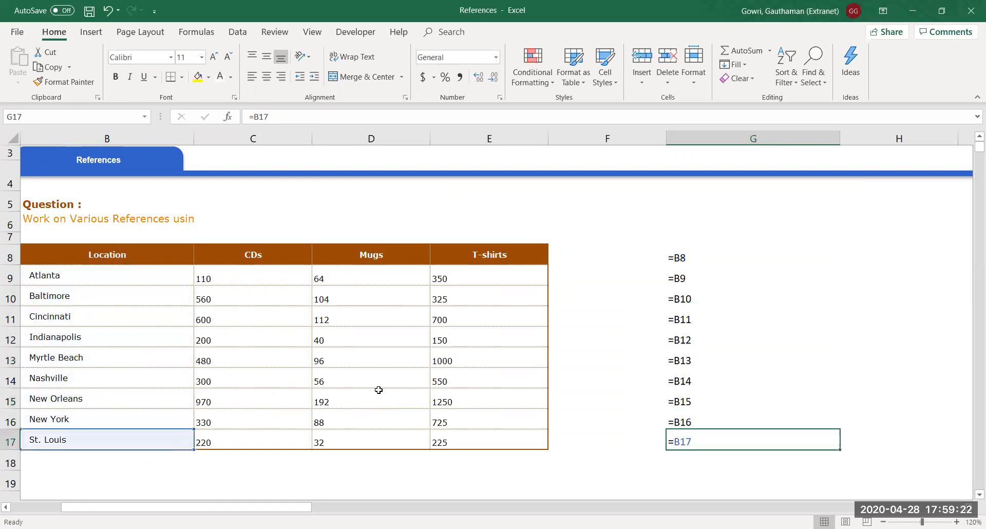
{"action": "key", "text": "Up"}
{"action": "key", "text": "Up"}
{"action": "key", "text": "Up"}
{"action": "key", "text": "Up"}
{"action": "key", "text": "Up"}
{"action": "key", "text": "Up"}
{"action": "key", "text": "Up"}
{"action": "key", "text": "Up"}
{"action": "key", "text": "Up"}
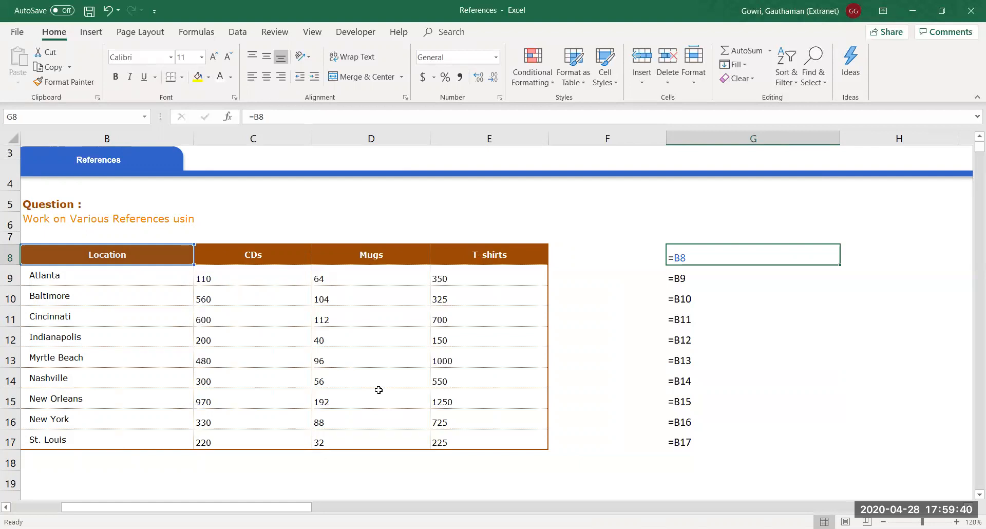
{"action": "key", "text": "Down"}
{"action": "key", "text": "Down"}
{"action": "key", "text": "Down"}
{"action": "key", "text": "Down"}
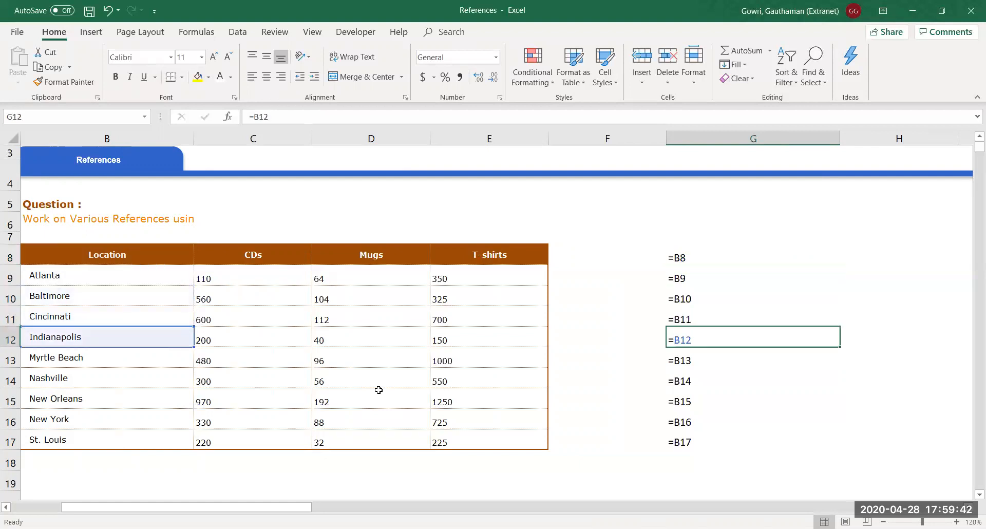
{"action": "key", "text": "Up"}
{"action": "key", "text": "Up"}
{"action": "key", "text": "Up"}
{"action": "key", "text": "Up"}
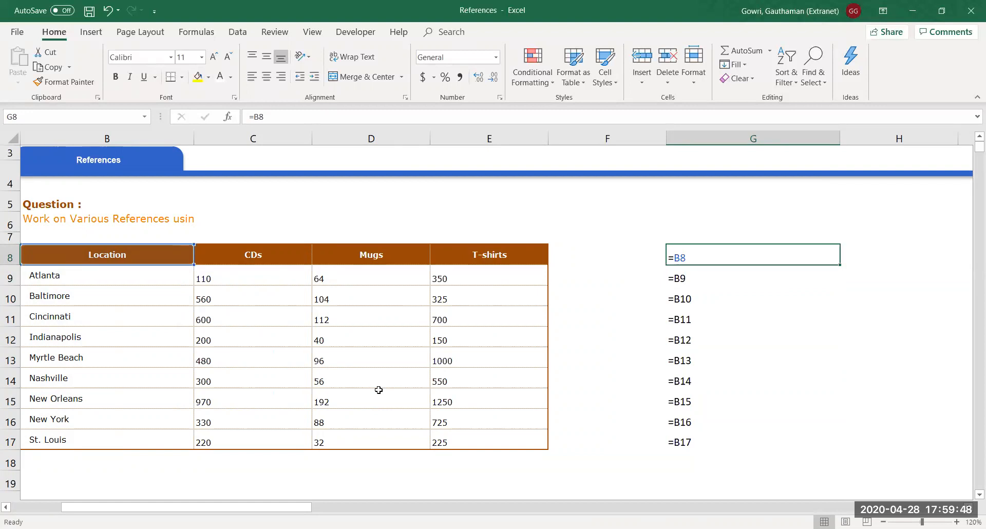
{"action": "key", "text": "shift+Right"}
{"action": "key", "text": "shift+Right"}
{"action": "key", "text": "shift+Right"}
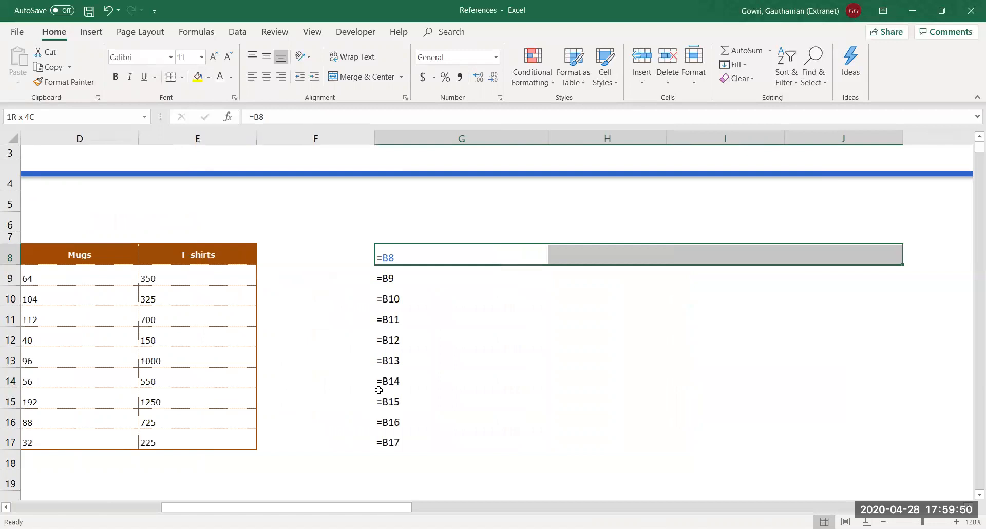
{"action": "key", "text": "ctrl+r"}
{"action": "key", "text": "Right"}
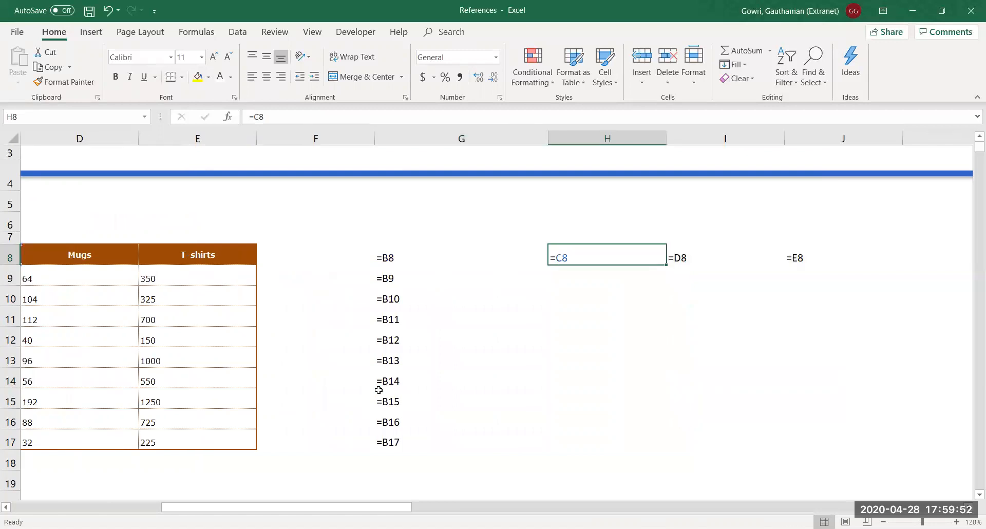
{"action": "key", "text": "Left"}
{"action": "key", "text": "Left"}
{"action": "key", "text": "Right"}
{"action": "key", "text": "Right"}
{"action": "key", "text": "Right"}
{"action": "key", "text": "Right"}
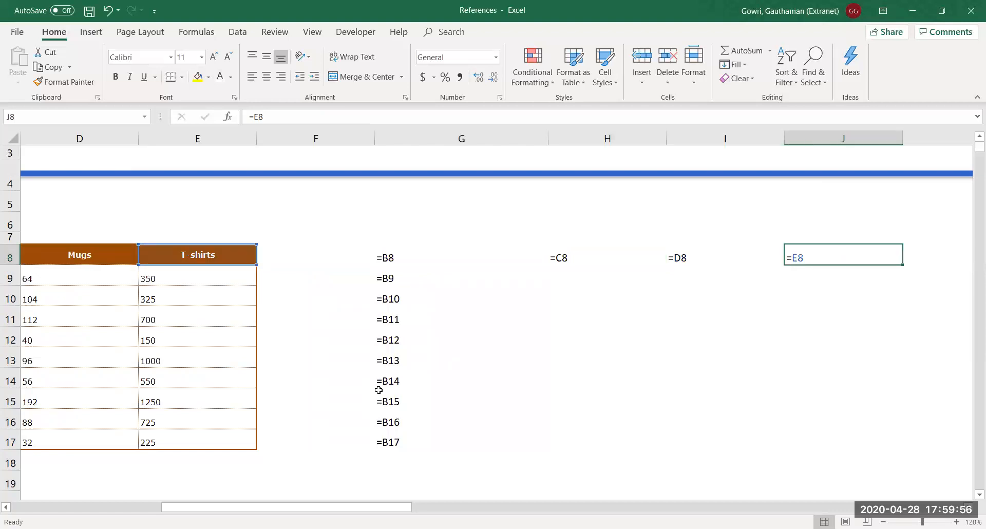
{"action": "key", "text": "Left"}
{"action": "key", "text": "Left"}
{"action": "key", "text": "Left"}
{"action": "key", "text": "Left"}
{"action": "key", "text": "Right"}
{"action": "key", "text": "Right"}
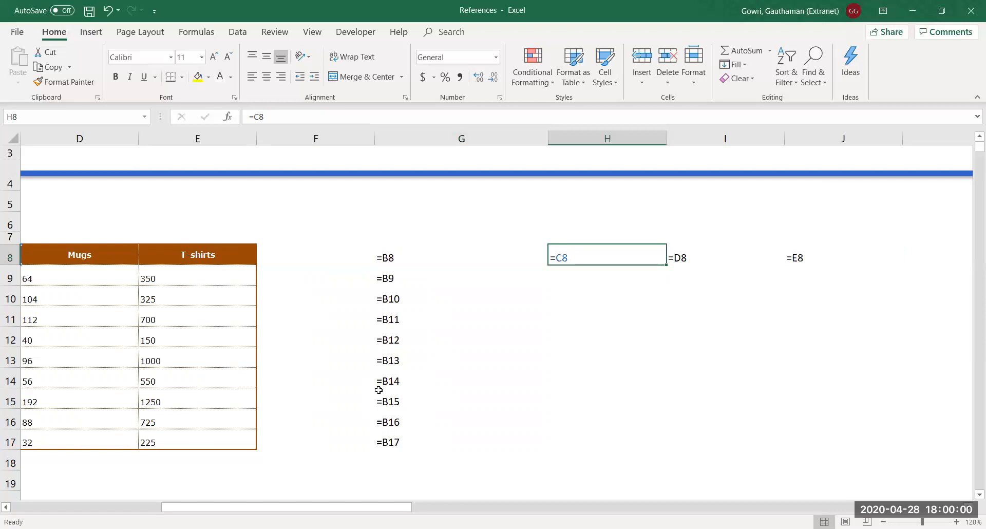
{"action": "key", "text": "Right"}
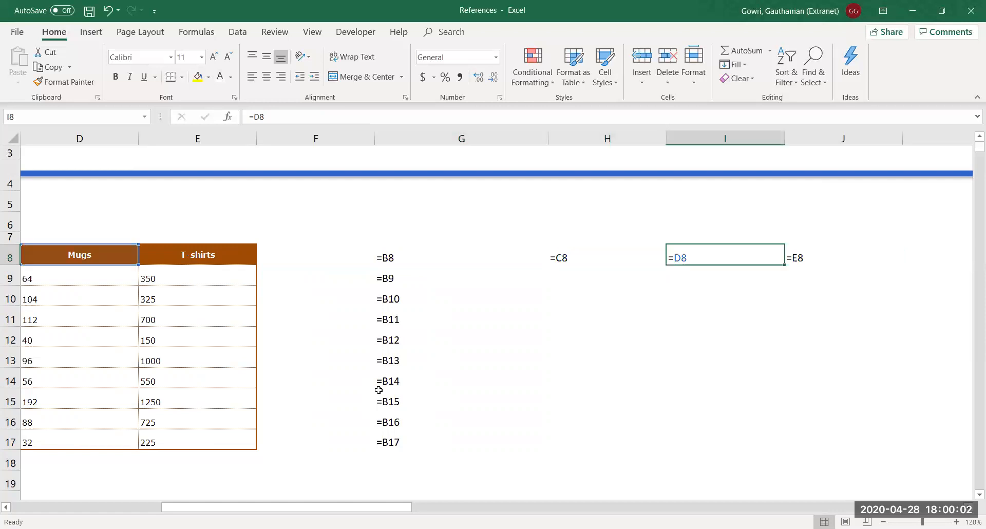
{"action": "key", "text": "Right"}
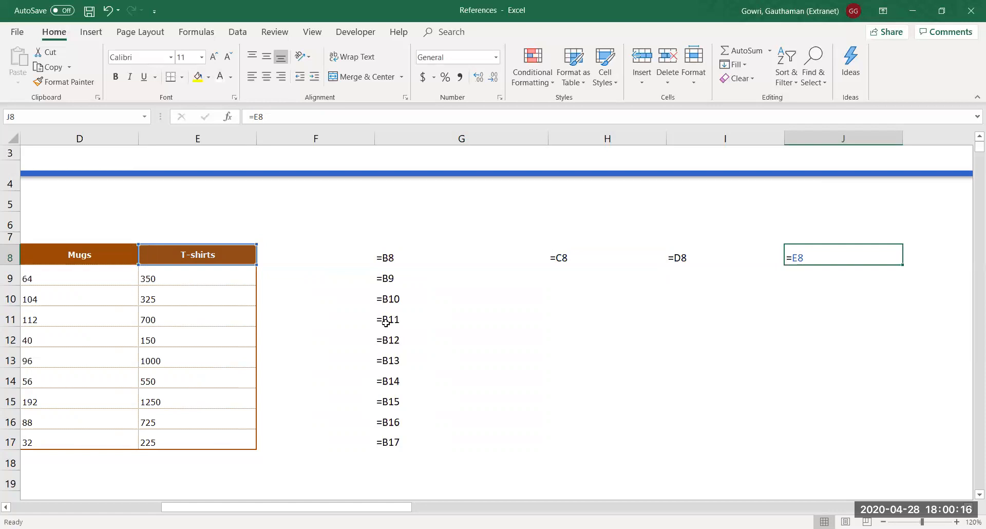
{"action": "left_click_drag", "start_coordinate": [383, 298], "coordinate": [384, 430]}
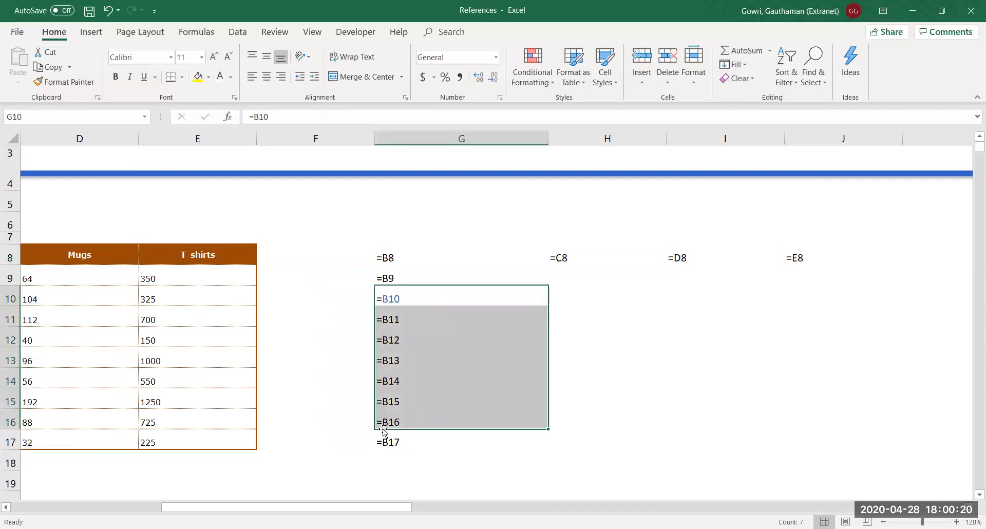
{"action": "key", "text": "Left"}
{"action": "key", "text": "Left"}
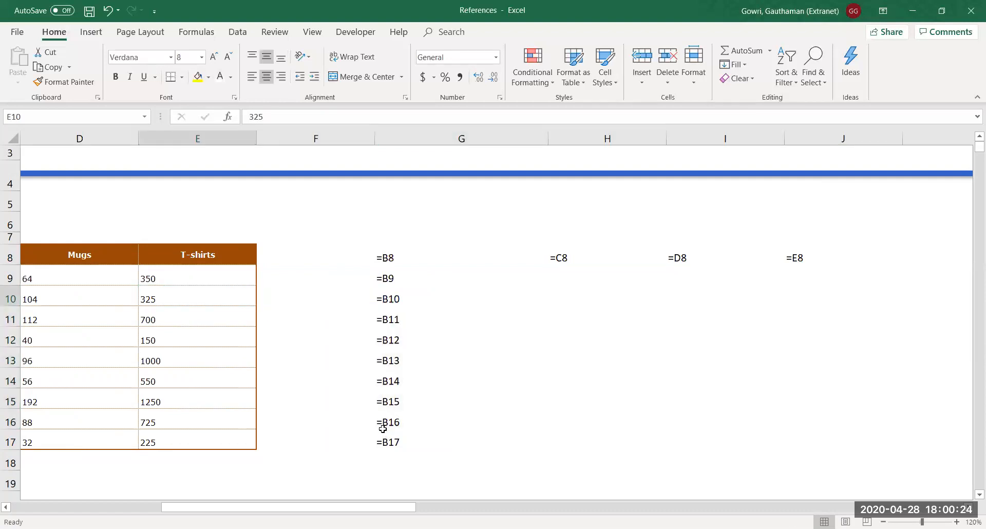
Show values again and delete the stray numbers in L6:R14
{"action": "key", "text": "ctrl+grave"}
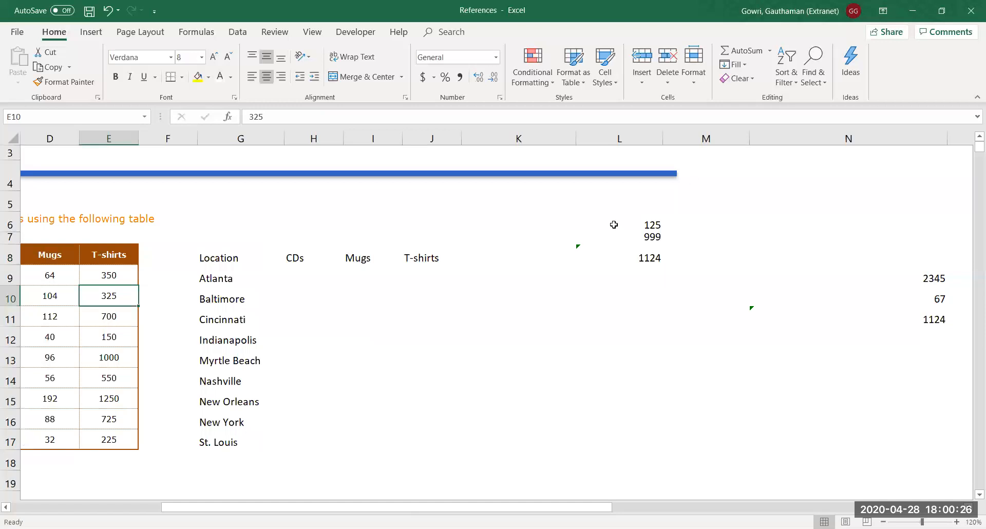
{"action": "left_click_drag", "start_coordinate": [645, 216], "coordinate": [971, 386]}
{"action": "key", "text": "Delete"}
{"action": "key", "text": "Left"}
{"action": "key", "text": "Left"}
{"action": "key", "text": "Left"}
{"action": "key", "text": "Left"}
{"action": "key", "text": "Left"}
{"action": "key", "text": "Left"}
{"action": "key", "text": "Left"}
{"action": "key", "text": "Left"}
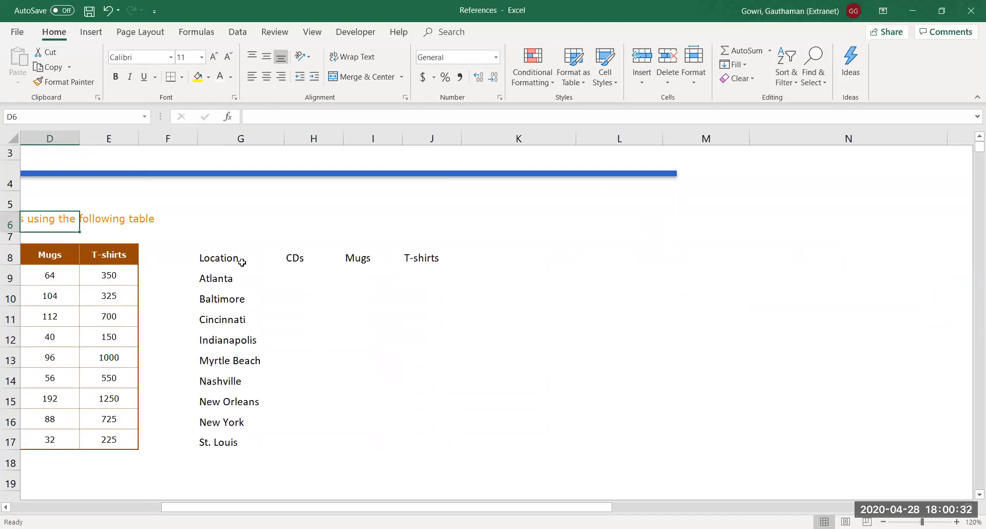
Compare the copied headers in G8:J8 with the original B8, then open G8's formula
{"action": "left_click", "coordinate": [263, 260]}
{"action": "left_click", "coordinate": [290, 260]}
{"action": "left_click", "coordinate": [360, 263]}
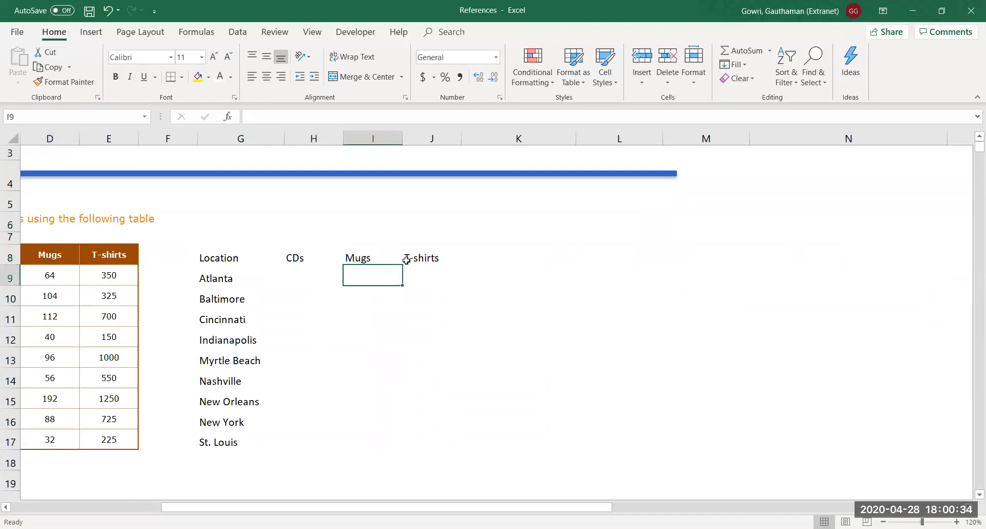
{"action": "left_click", "coordinate": [406, 258]}
{"action": "key", "text": "Left"}
{"action": "key", "text": "Left"}
{"action": "key", "text": "Left"}
{"action": "key", "text": "Left"}
{"action": "key", "text": "Left"}
{"action": "key", "text": "Left"}
{"action": "key", "text": "Left"}
{"action": "key", "text": "Left"}
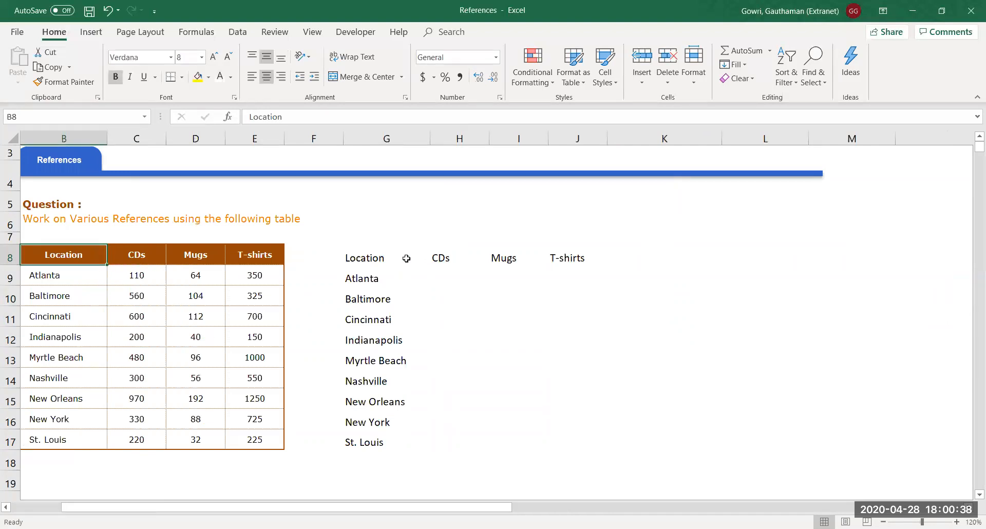
{"action": "mouse_move", "coordinate": [371, 255]}
{"action": "left_mouse_down"}
{"action": "mouse_move", "coordinate": [380, 454]}
{"action": "mouse_move", "coordinate": [358, 258]}
{"action": "left_mouse_up"}
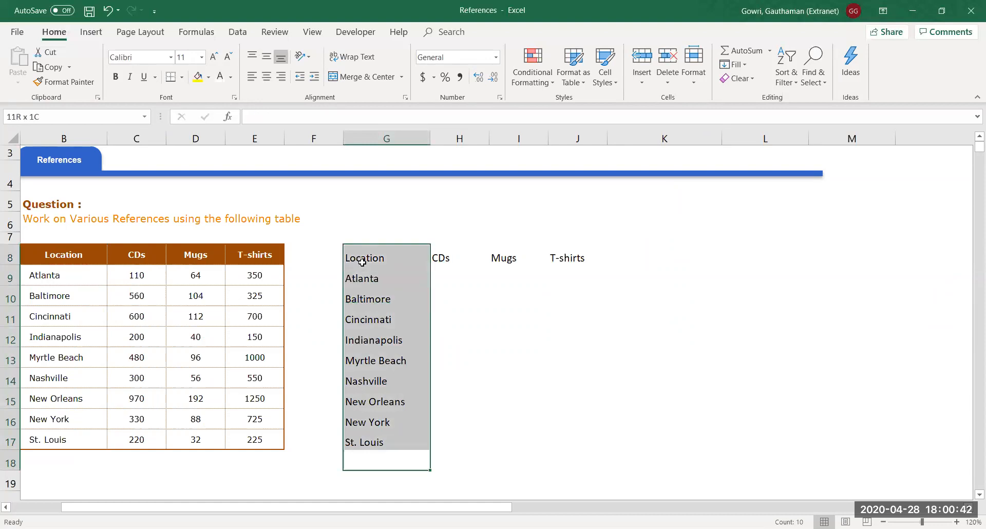
{"action": "left_click", "coordinate": [357, 257]}
{"action": "left_click", "coordinate": [70, 255]}
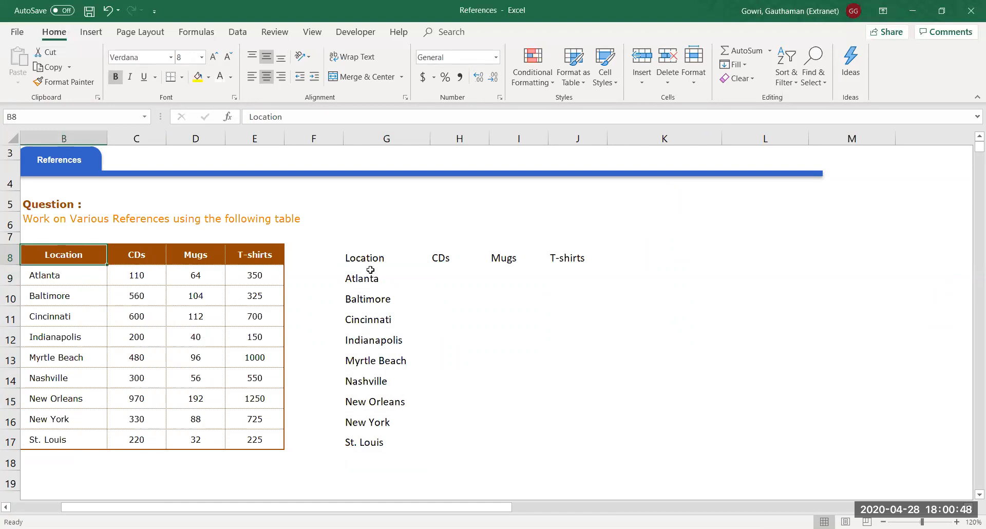
{"action": "left_click", "coordinate": [360, 259]}
{"action": "double_click", "coordinate": [360, 258]}
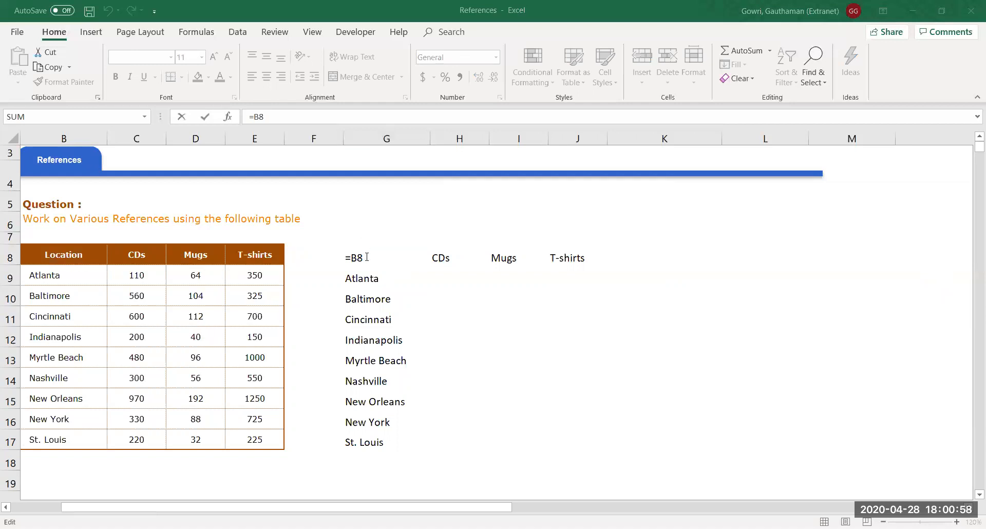
Undo a stray keystroke and change G8's formula to the mixed reference =B$8
{"action": "type", "text": "p"}
{"action": "key", "text": "Escape"}
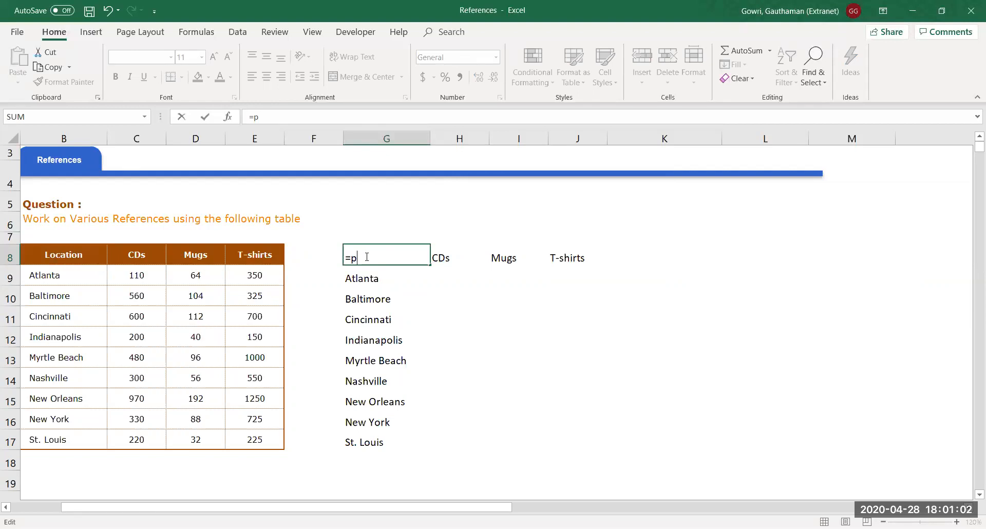
{"action": "key", "text": "ctrl+z"}
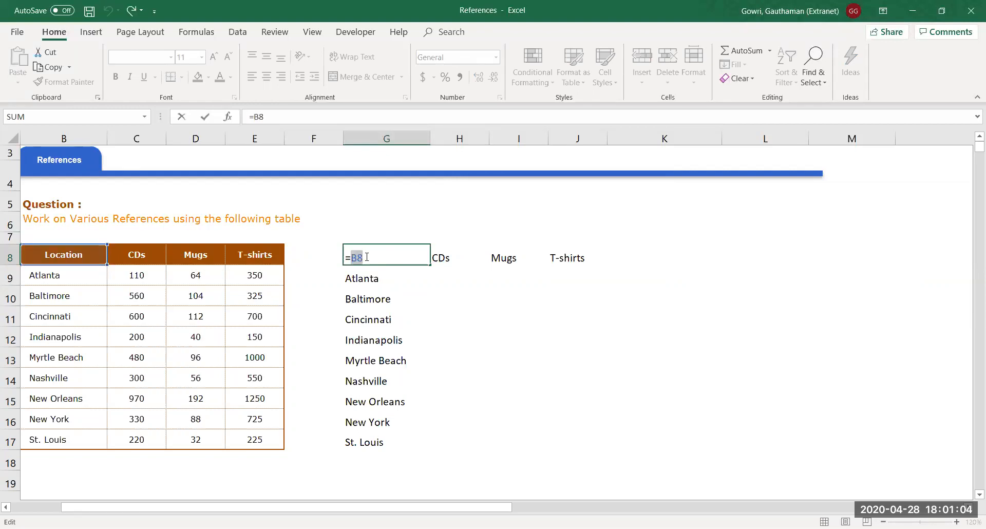
{"action": "key", "text": "F4"}
{"action": "key", "text": "F4"}
{"action": "key", "text": "F4"}
{"action": "key", "text": "F4"}
{"action": "key", "text": "F4"}
{"action": "key", "text": "F4"}
{"action": "key", "text": "Return"}
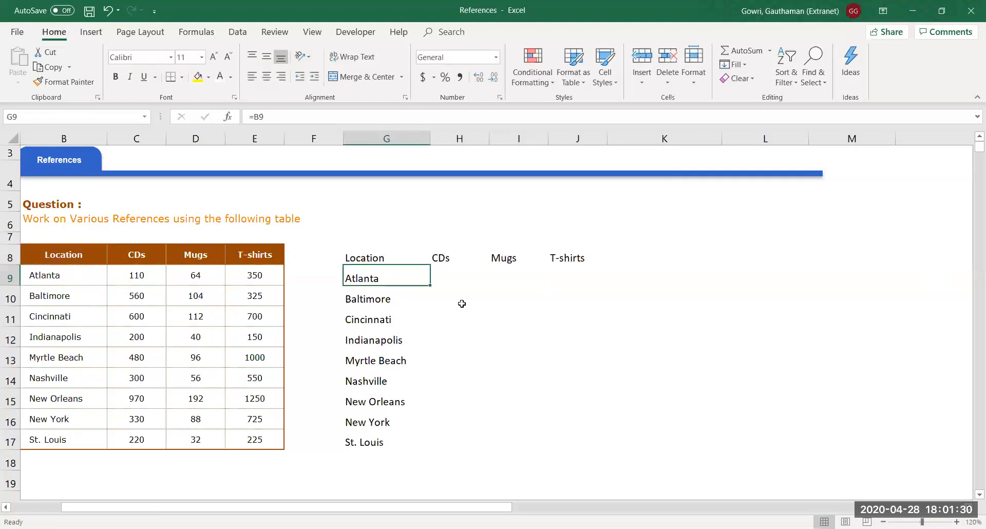
Fill =B$8 down G8:G17 and select the header row G8:J8
{"action": "key", "text": "Up"}
{"action": "key", "text": "ctrl+shift+Down"}
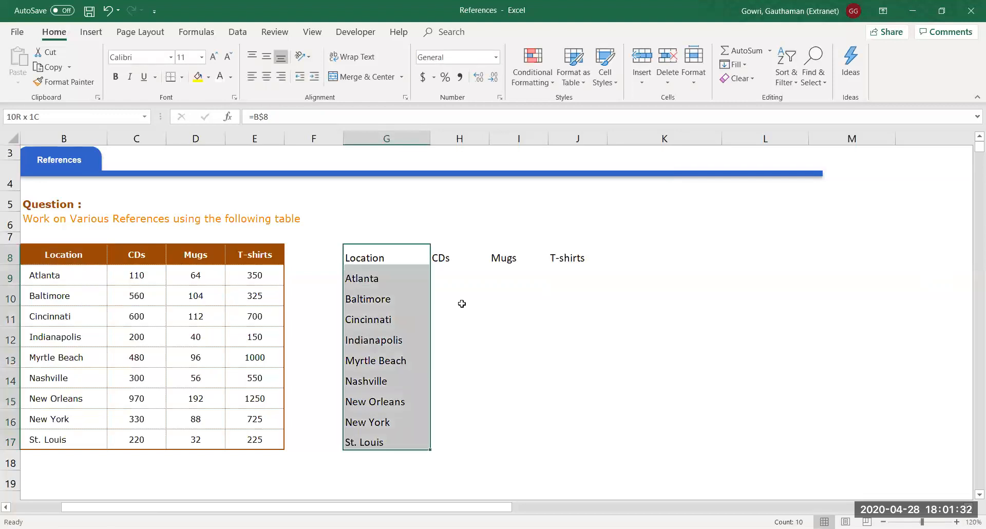
{"action": "key", "text": "ctrl+d"}
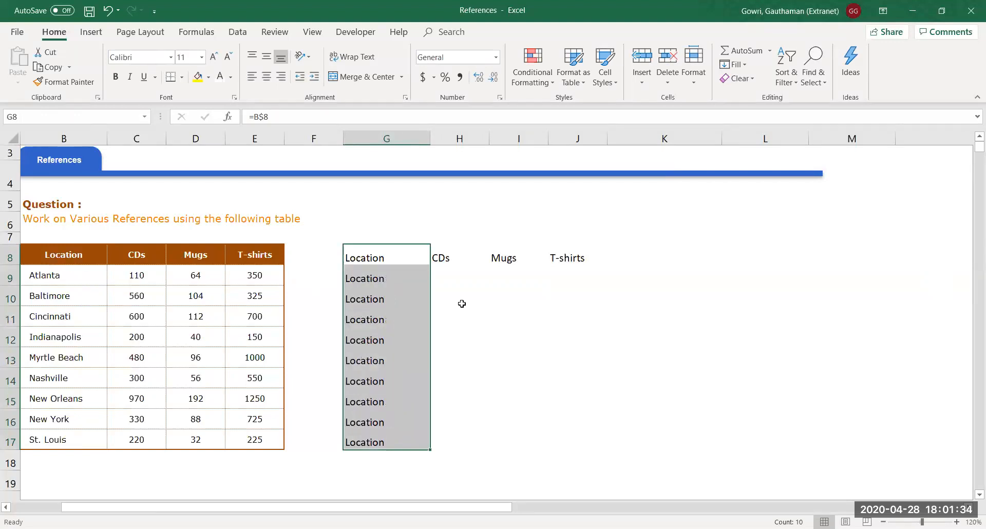
{"action": "key", "text": "Up"}
{"action": "key", "text": "Down"}
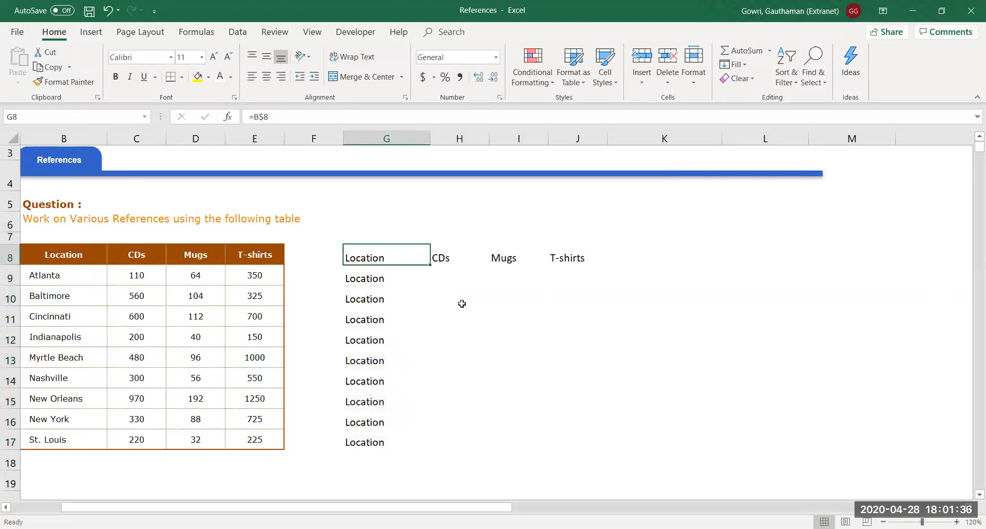
{"action": "key", "text": "ctrl+shift+Right"}
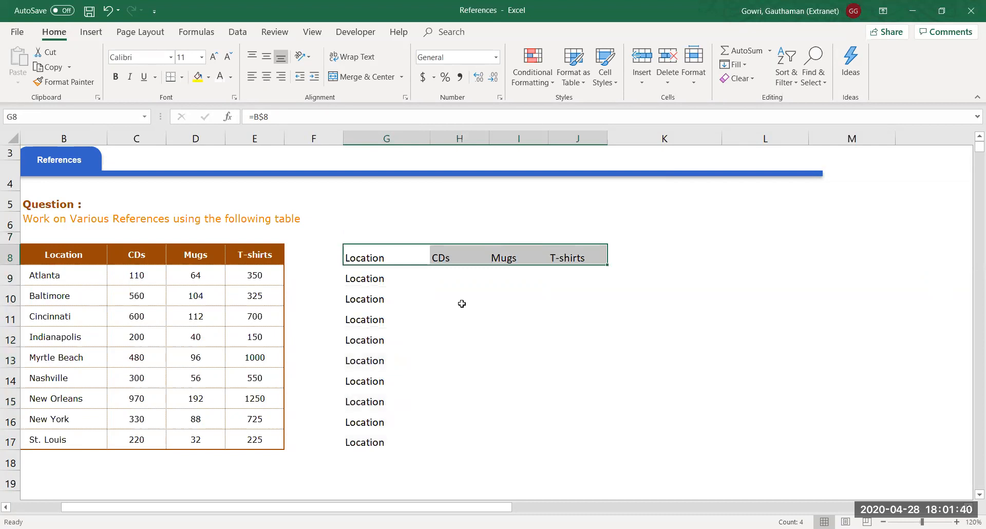
Show formulas and inspect =B$8 down column G and =C$8, =D$8, =E$8 across row 8
{"action": "key", "text": "ctrl+grave"}
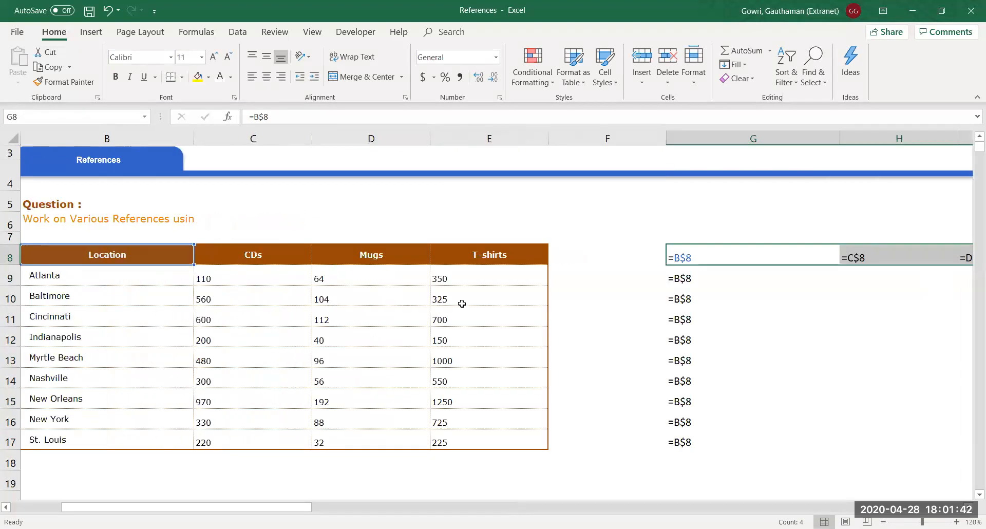
{"action": "key", "text": "Right"}
{"action": "key", "text": "Right"}
{"action": "key", "text": "Right"}
{"action": "key", "text": "Right"}
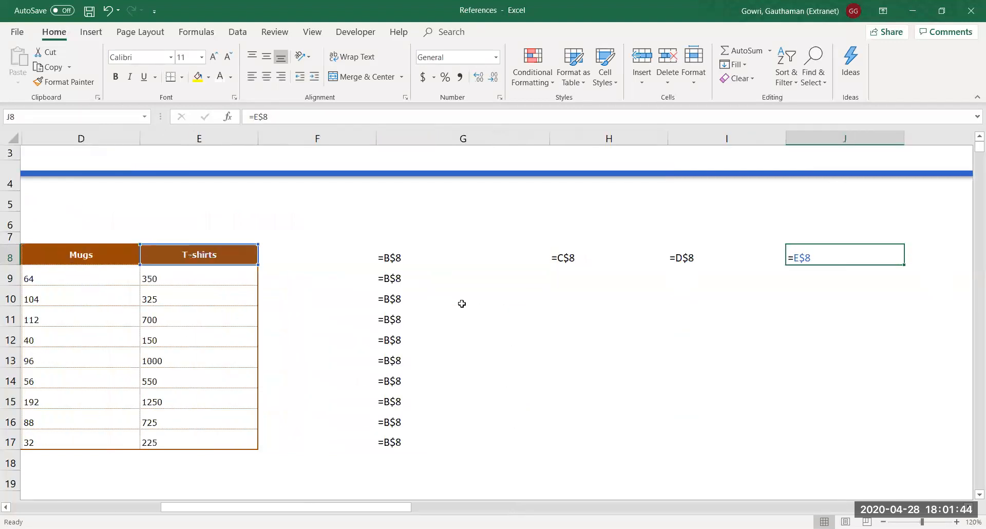
{"action": "left_click_drag", "start_coordinate": [390, 259], "coordinate": [383, 441]}
{"action": "left_click_drag", "start_coordinate": [458, 256], "coordinate": [800, 252]}
{"action": "left_click", "coordinate": [454, 374]}
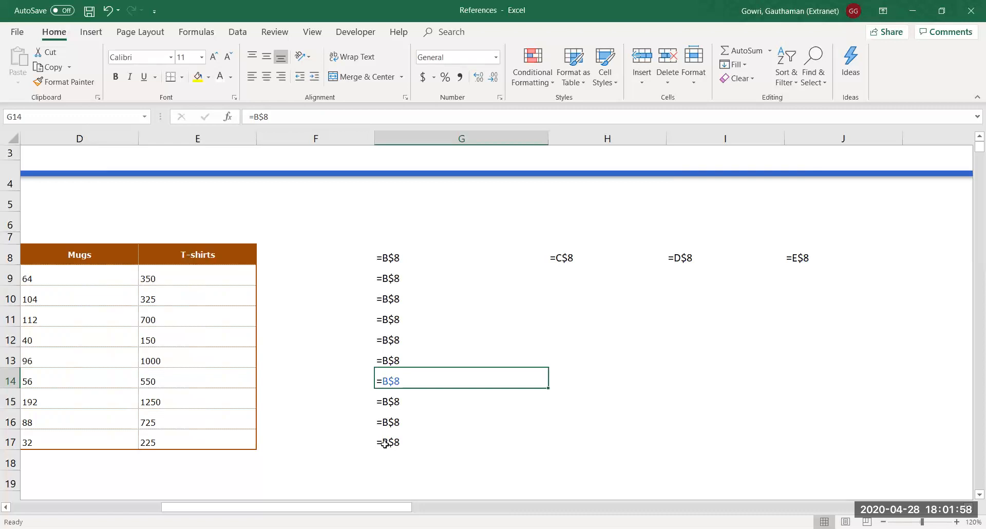
{"action": "left_click_drag", "start_coordinate": [395, 256], "coordinate": [385, 469]}
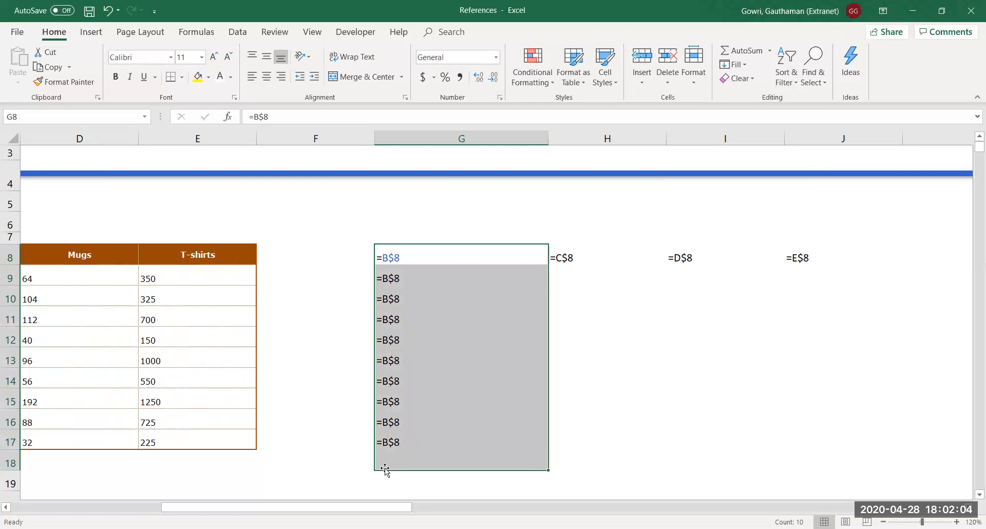
Fill the column G formulas right to column J, making G8:J17 repeat =B$8 to =E$8
{"action": "key", "text": "Right"}
{"action": "key", "text": "Right"}
{"action": "key", "text": "Right"}
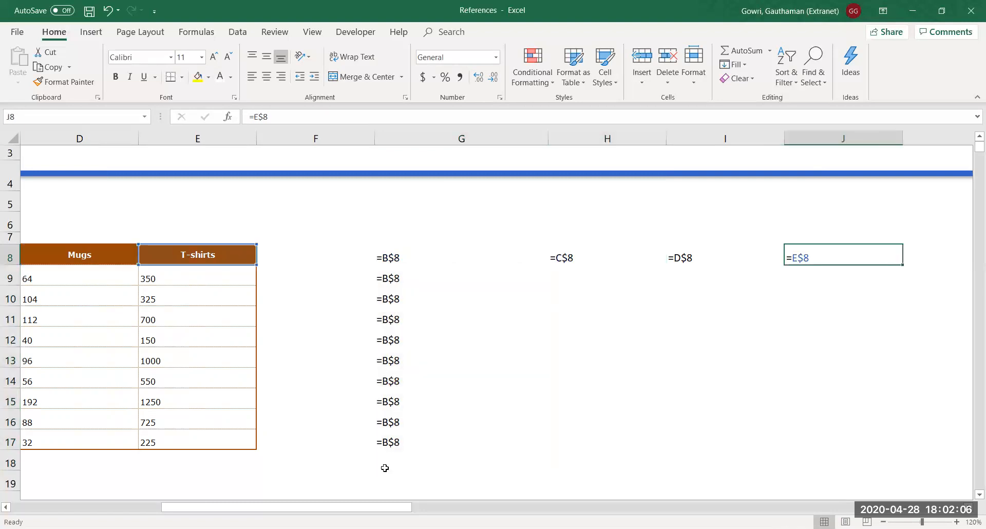
{"action": "left_click", "coordinate": [584, 257]}
{"action": "key", "text": "Right"}
{"action": "key", "text": "Right"}
{"action": "left_click_drag", "start_coordinate": [396, 260], "coordinate": [462, 444]}
{"action": "left_click_drag", "start_coordinate": [547, 451], "coordinate": [850, 411]}
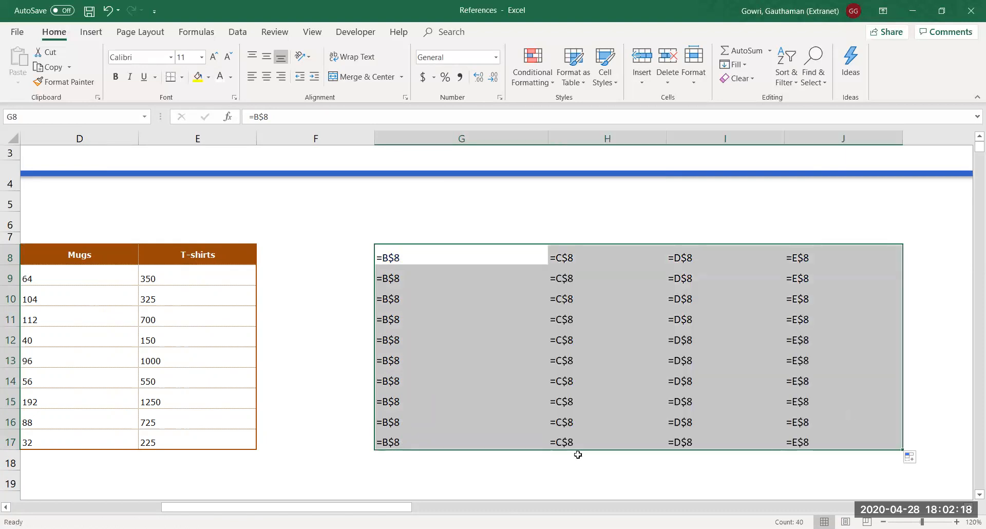
{"action": "left_click", "coordinate": [578, 455]}
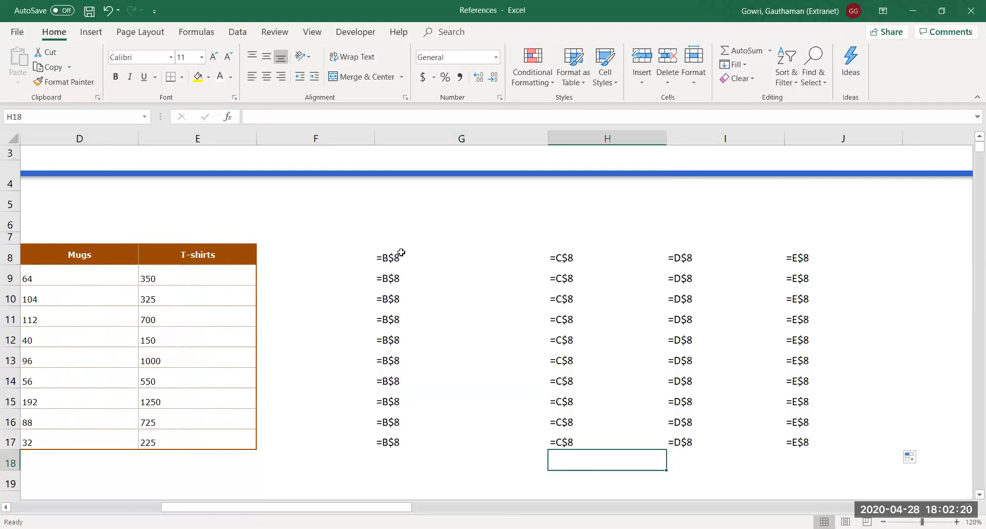
{"action": "left_click_drag", "start_coordinate": [397, 255], "coordinate": [806, 442]}
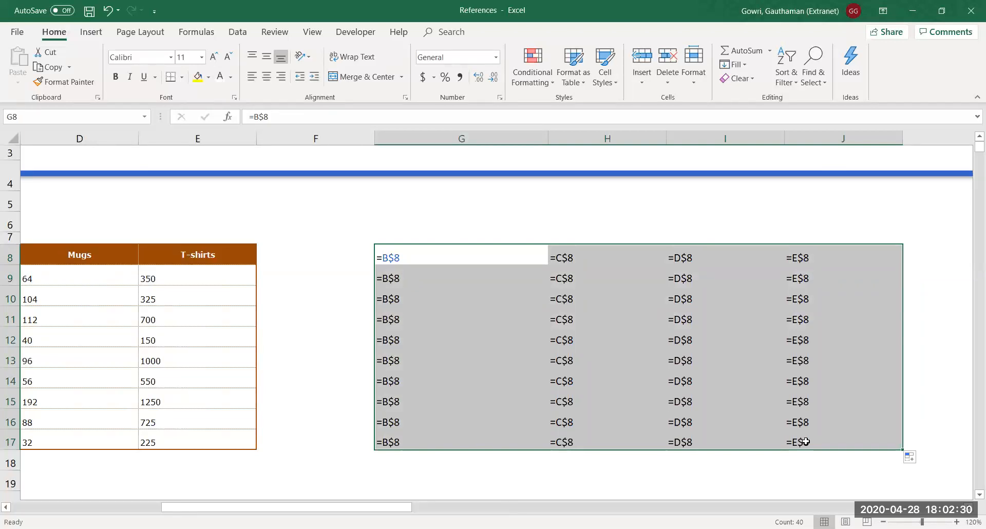
{"action": "key", "text": "Left"}
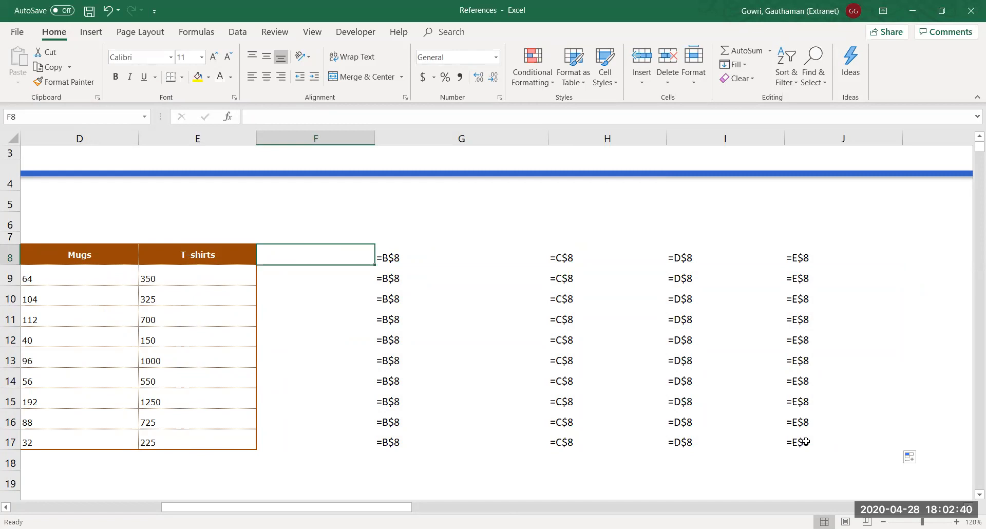
Show values again and compare G8:J17's repeated headers with the original headers B8:E8
{"action": "key", "text": "ctrl+grave"}
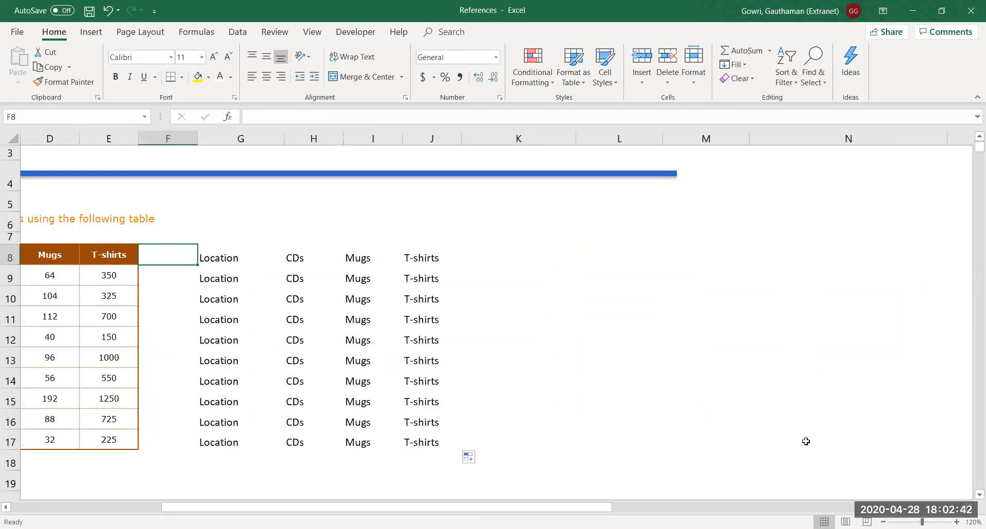
{"action": "key", "text": "Right"}
{"action": "key", "text": "Right"}
{"action": "key", "text": "Right"}
{"action": "key", "text": "Right"}
{"action": "key", "text": "Left"}
{"action": "key", "text": "Left"}
{"action": "key", "text": "Left"}
{"action": "key", "text": "Left"}
{"action": "key", "text": "Left"}
{"action": "key", "text": "Left"}
{"action": "key", "text": "Left"}
{"action": "key", "text": "Left"}
{"action": "key", "text": "Left"}
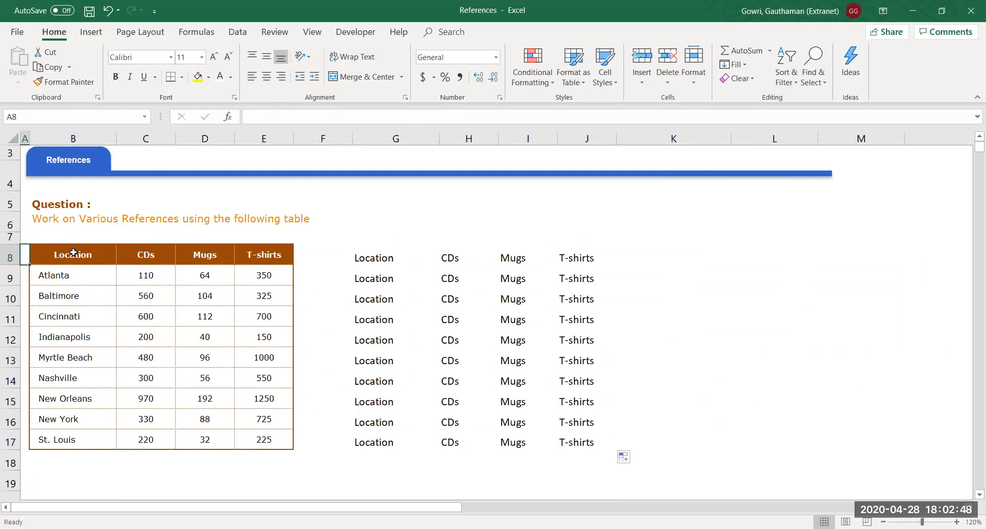
{"action": "left_click_drag", "start_coordinate": [74, 259], "coordinate": [277, 261]}
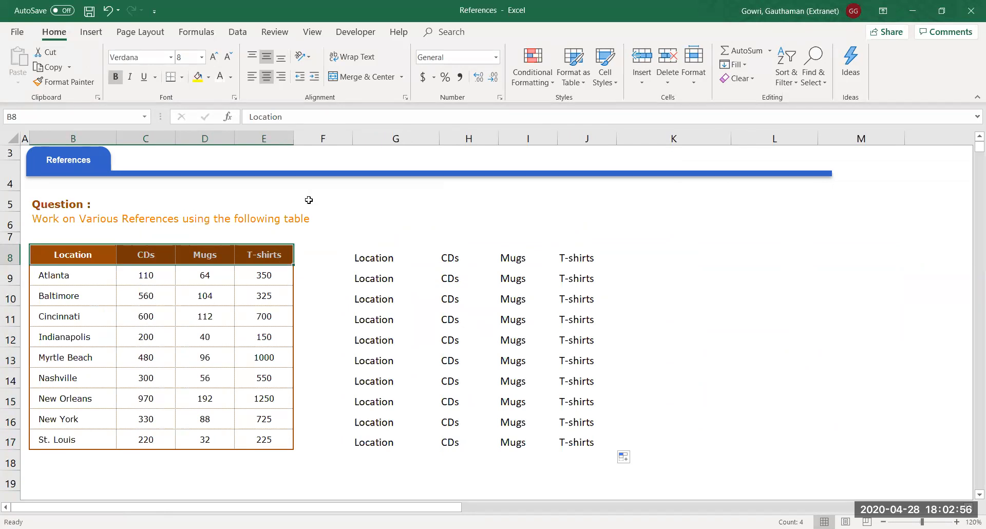
{"action": "left_click", "coordinate": [380, 257]}
Change G8 to the column-locked =$B8 and fill it down to G17
{"action": "key", "text": "F2"}
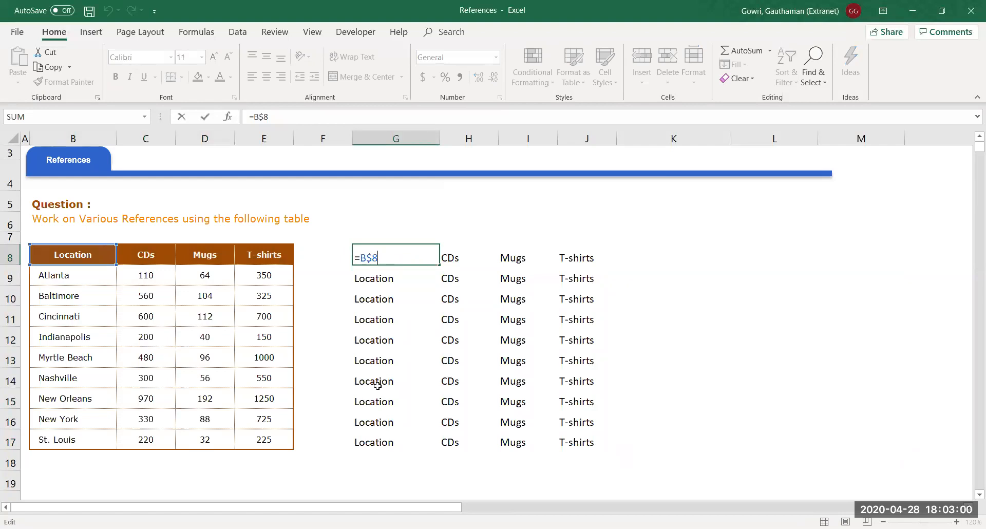
{"action": "key", "text": "F4"}
{"action": "key", "text": "Return"}
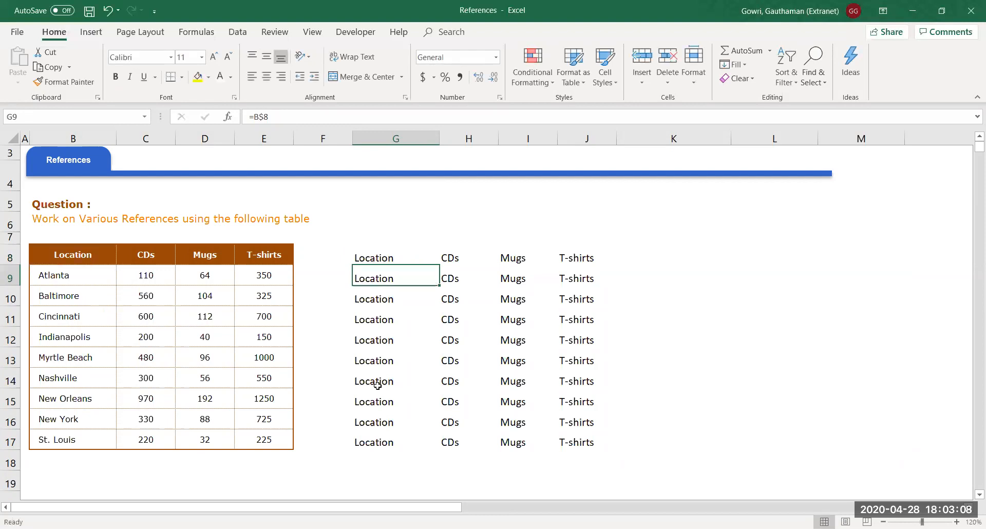
{"action": "key", "text": "Up"}
{"action": "key", "text": "ctrl+shift+Down"}
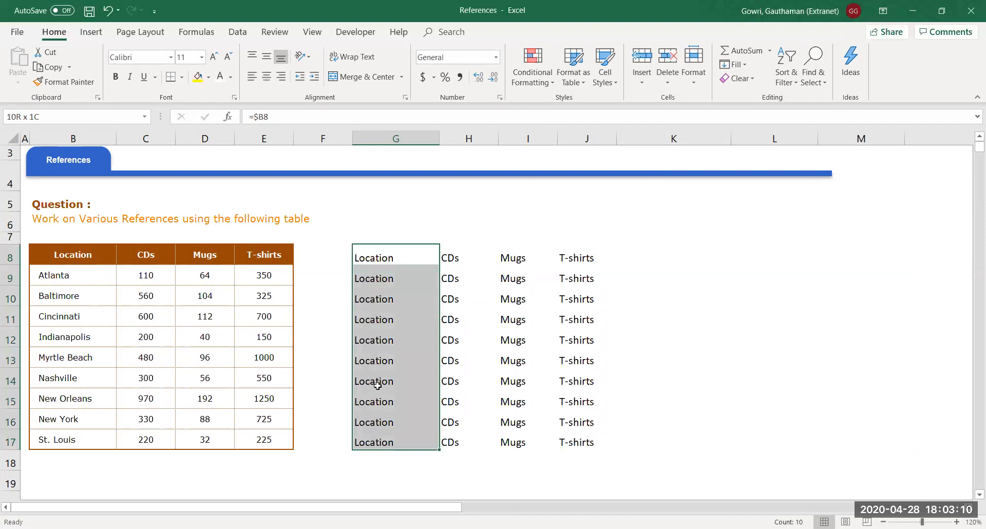
{"action": "key", "text": "ctrl+d"}
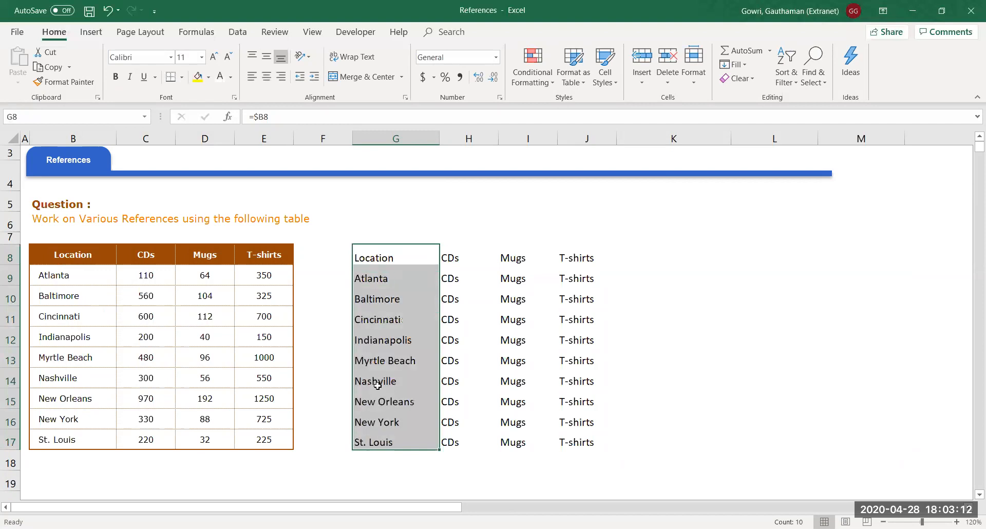
Fill the =$B8 formulas right across H to J and display formulas
{"action": "key", "text": "shift+Right"}
{"action": "key", "text": "shift+Right"}
{"action": "key", "text": "shift+Right"}
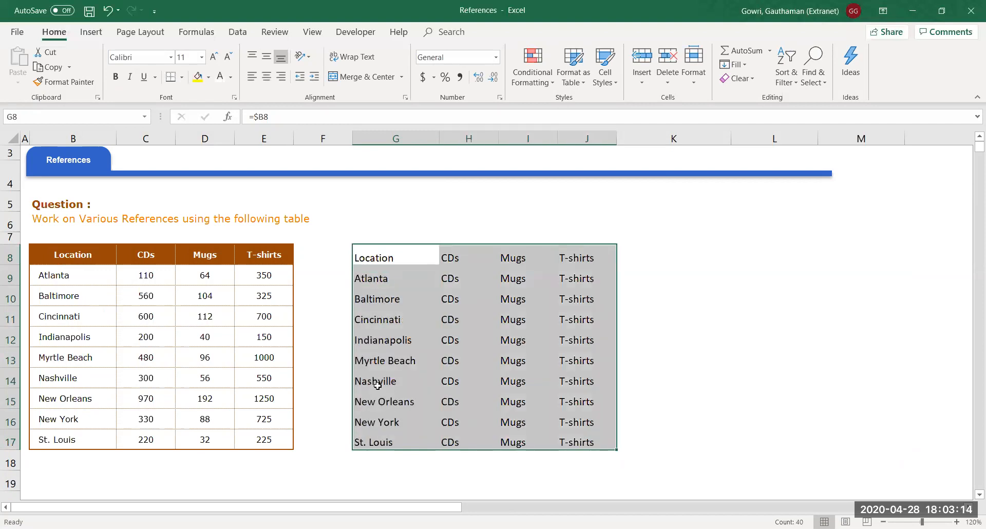
{"action": "key", "text": "ctrl+r"}
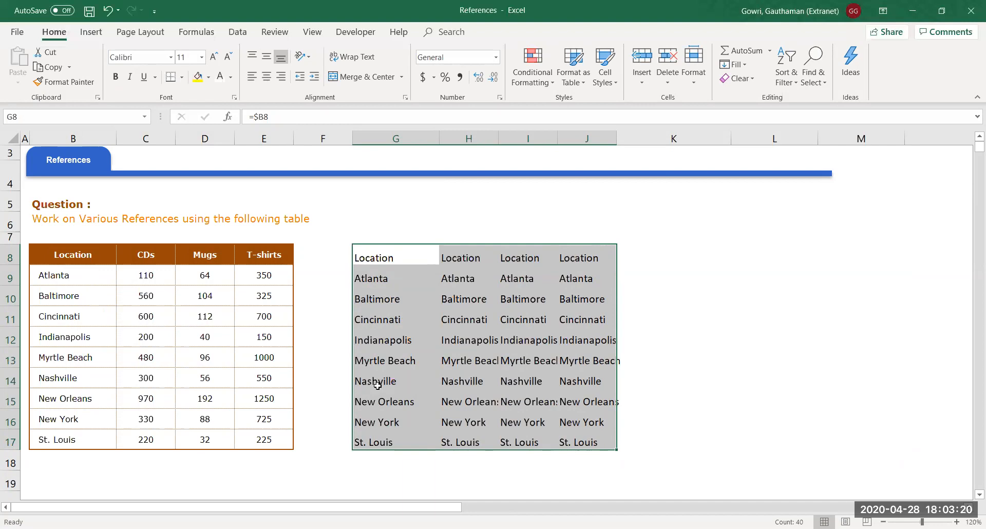
{"action": "key", "text": "ctrl+grave"}
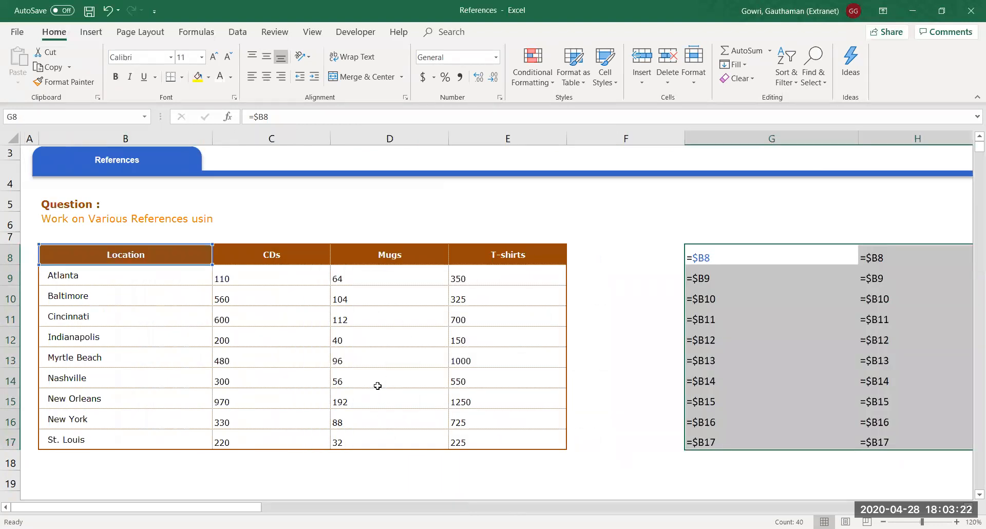
Inspect the =$B8 through =$B17 formulas across G8:J17, then show results again
{"action": "key", "text": "Right"}
{"action": "key", "text": "Right"}
{"action": "key", "text": "Right"}
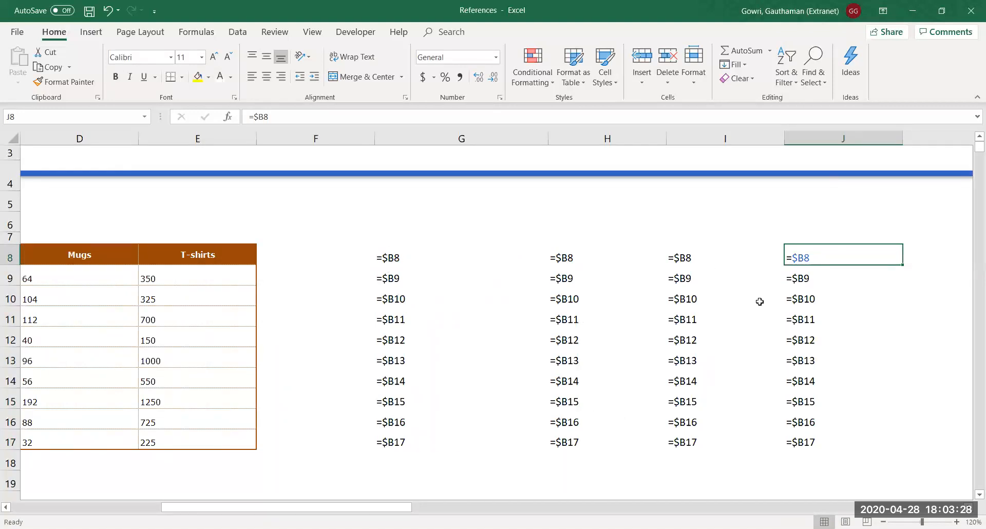
{"action": "left_click_drag", "start_coordinate": [388, 258], "coordinate": [807, 451]}
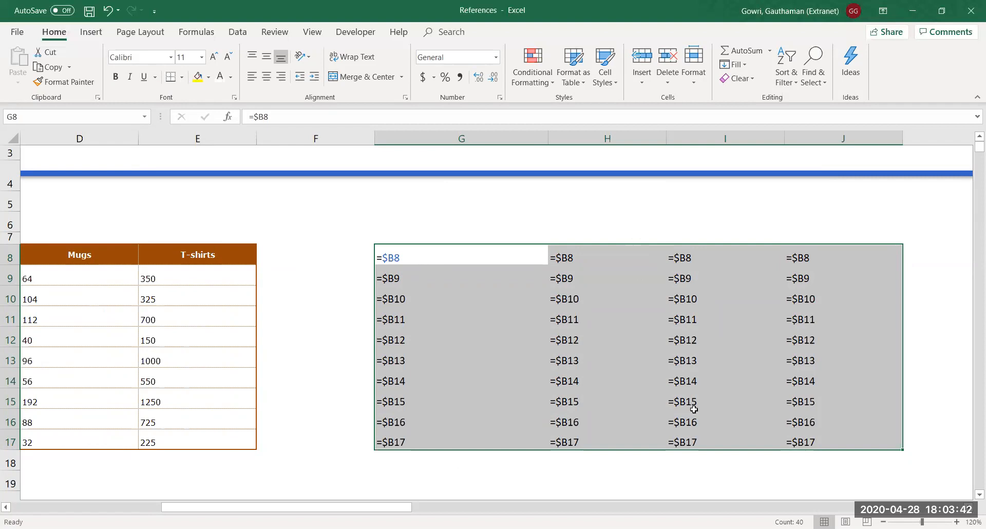
{"action": "left_click", "coordinate": [750, 254]}
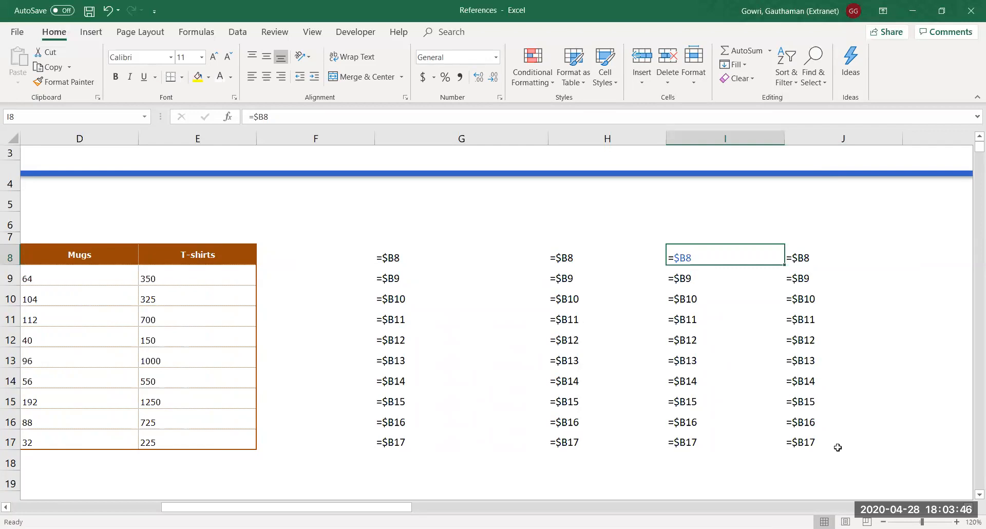
{"action": "key", "text": "ctrl+grave"}
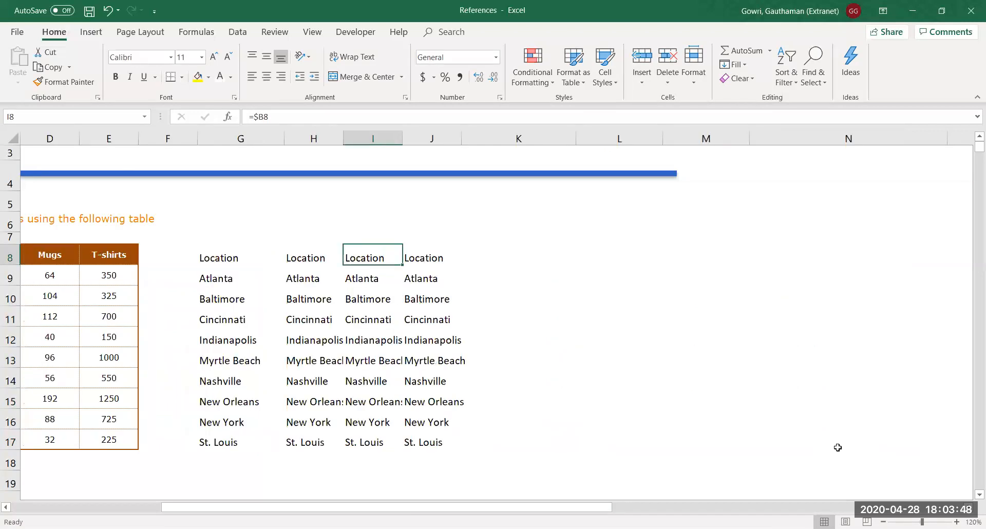
Delete all the reference examples in G8:J17 and move to cell H8
{"action": "key", "text": "Left"}
{"action": "key", "text": "Left"}
{"action": "key", "text": "Left"}
{"action": "key", "text": "Left"}
{"action": "key", "text": "Left"}
{"action": "key", "text": "Left"}
{"action": "key", "text": "Left"}
{"action": "key", "text": "Left"}
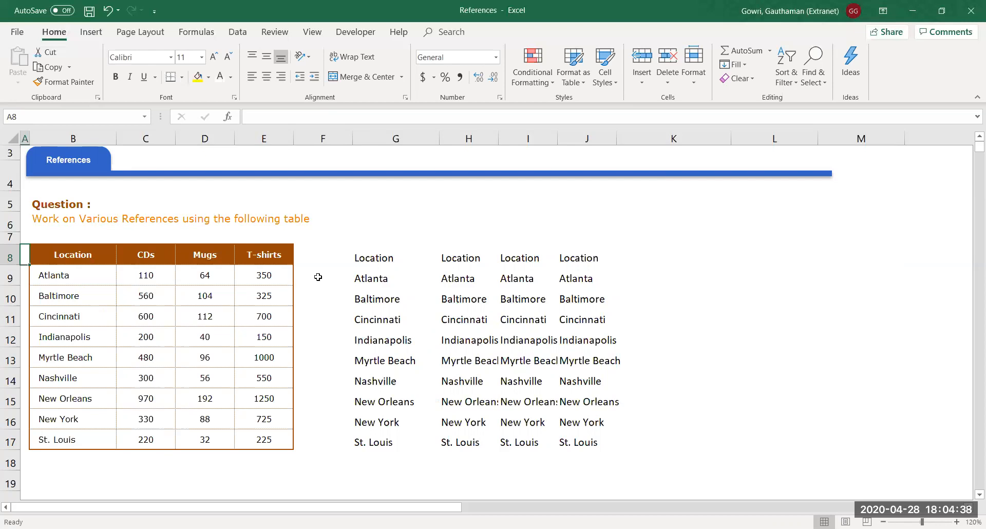
{"action": "left_click_drag", "start_coordinate": [362, 259], "coordinate": [606, 441]}
{"action": "key", "text": "Delete"}
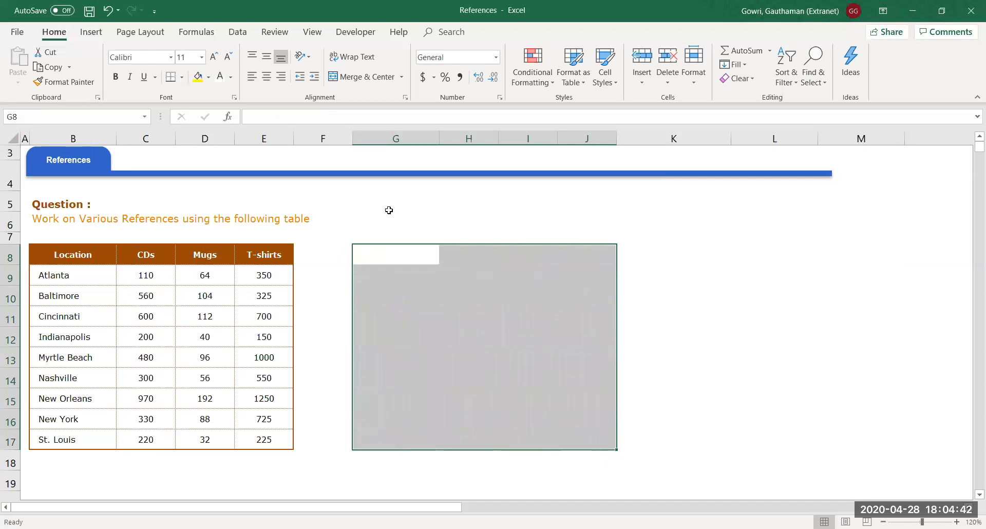
{"action": "left_click", "coordinate": [471, 268]}
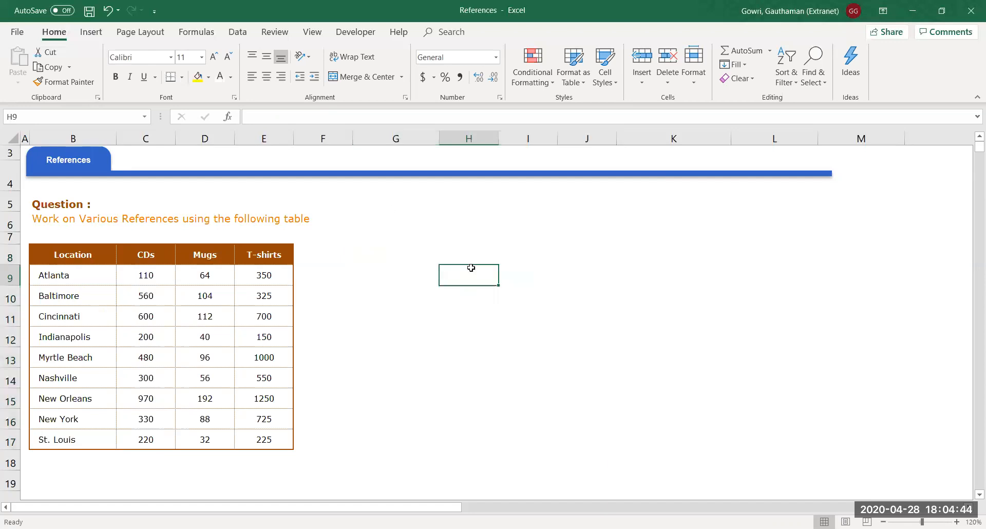
{"action": "key", "text": "Up"}
Enter the B8 heading in H8 and the Column label in G9
{"action": "type", "text": "B"}
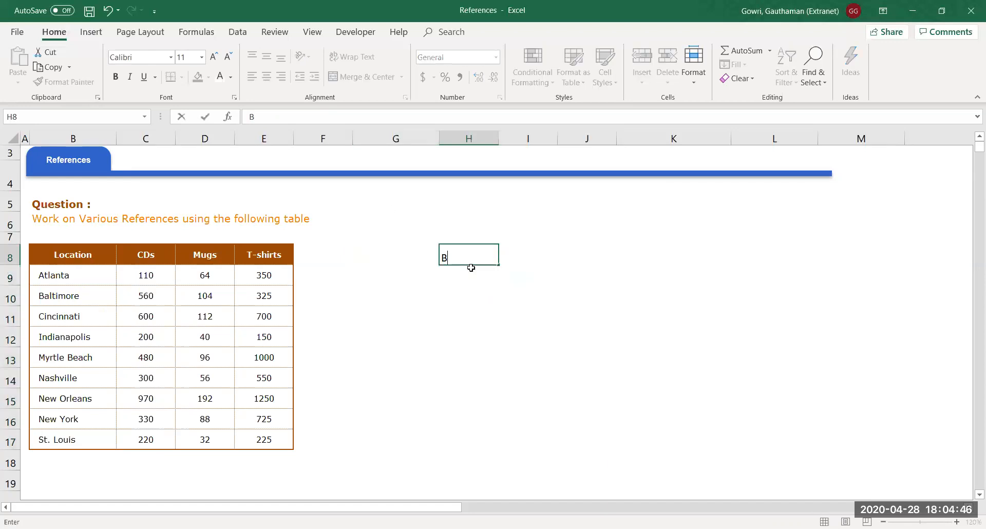
{"action": "type", "text": "*"}
{"action": "key", "text": "BackSpace"}
{"action": "type", "text": "8"}
{"action": "key", "text": "Return"}
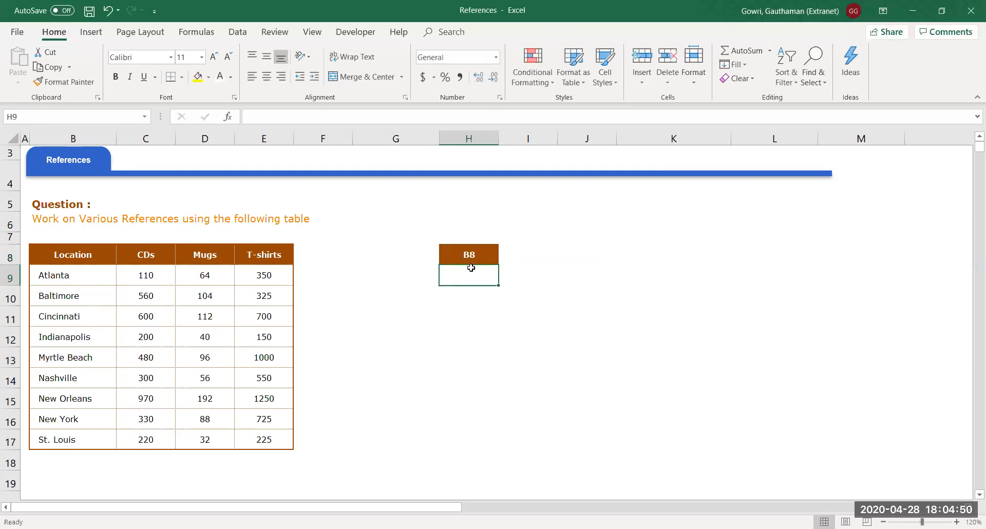
{"action": "left_click", "coordinate": [416, 273]}
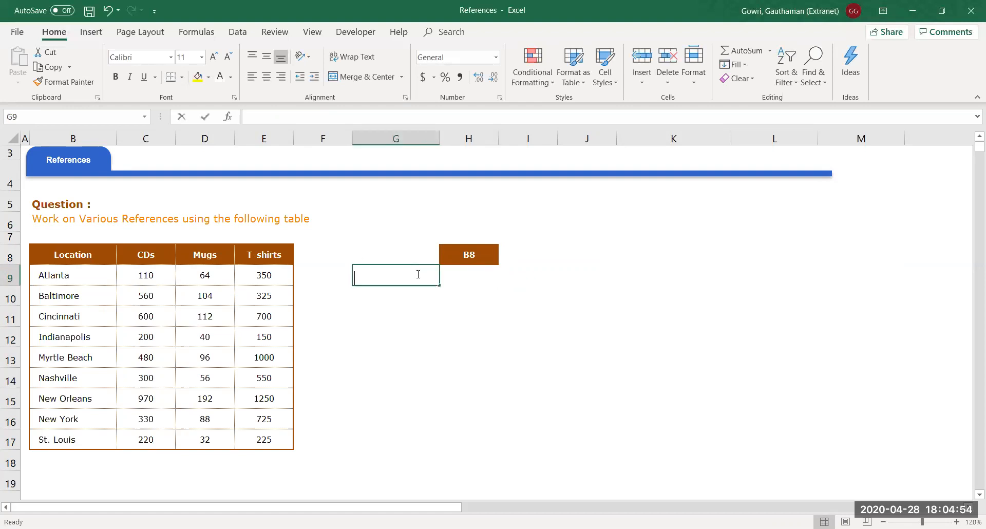
{"action": "type", "text": "Column"}
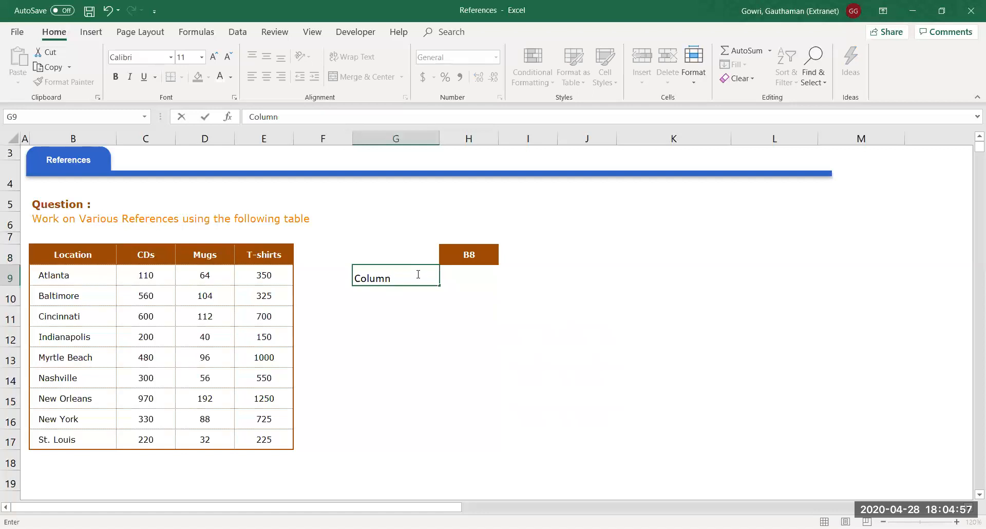
{"action": "key", "text": "Tab"}
{"action": "type", "text": "B8"}
{"action": "key", "text": "Return"}
Put B beside Column in H9 and add the Row label with value 8 in G10:H10
{"action": "type", "text": "Row"}
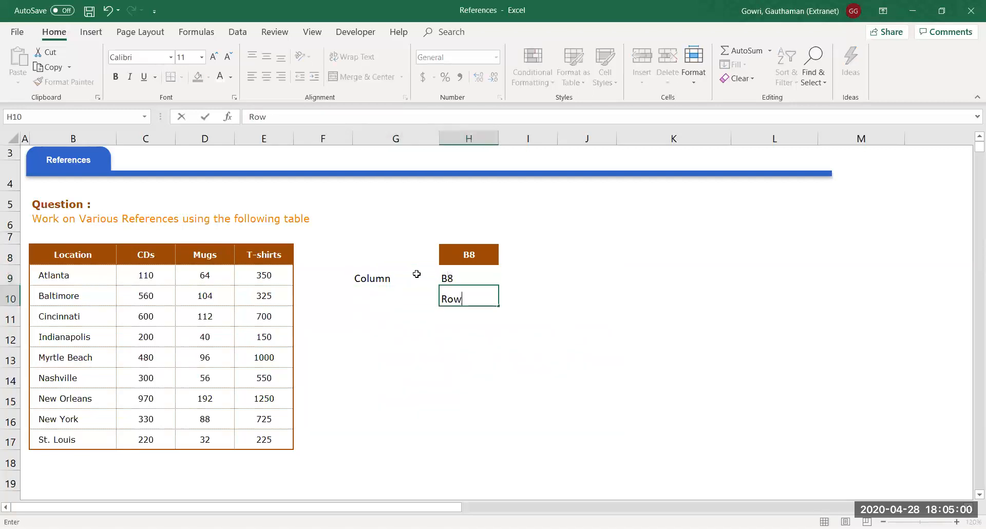
{"action": "key", "text": "Escape"}
{"action": "key", "text": "Left"}
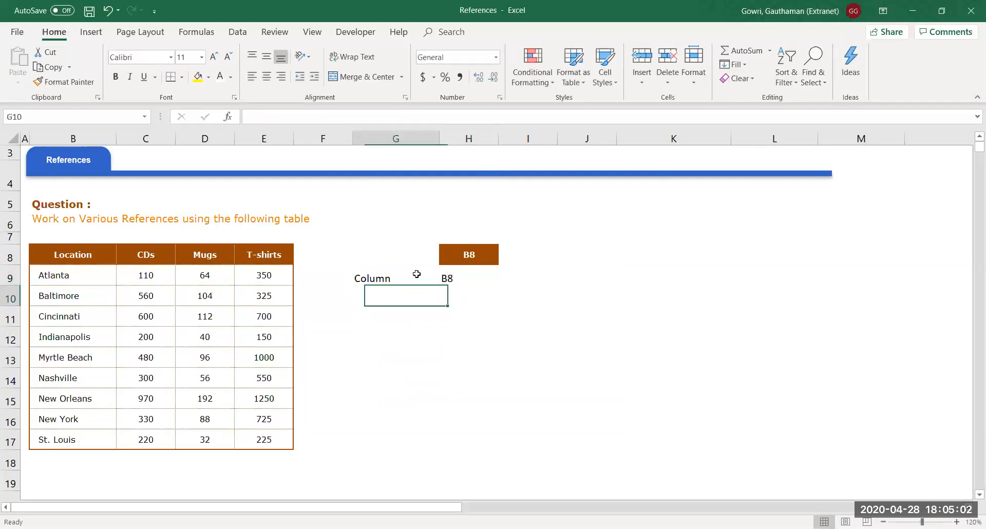
{"action": "key", "text": "Up"}
{"action": "key", "text": "Right"}
{"action": "type", "text": "B"}
{"action": "key", "text": "Return"}
{"action": "key", "text": "Left"}
{"action": "type", "text": "Row"}
{"action": "key", "text": "Right"}
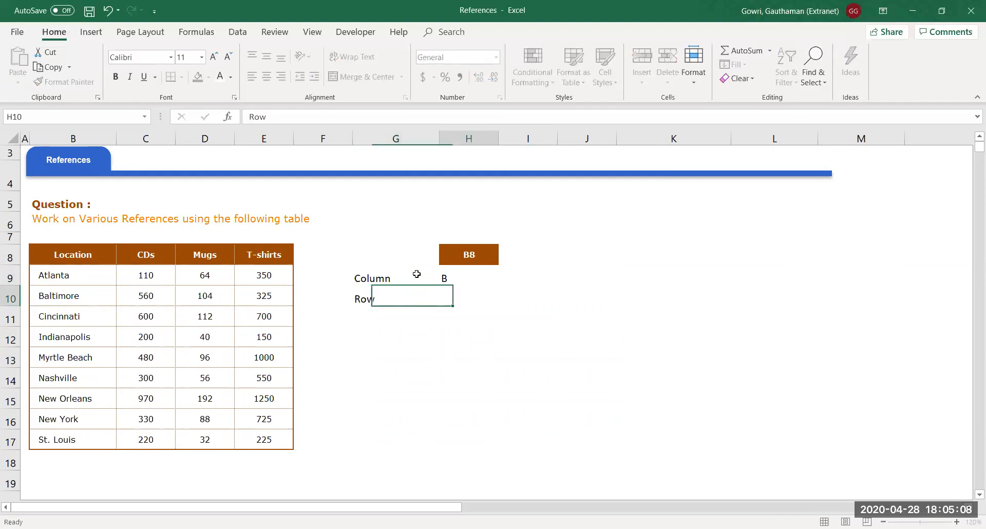
{"action": "type", "text": "8"}
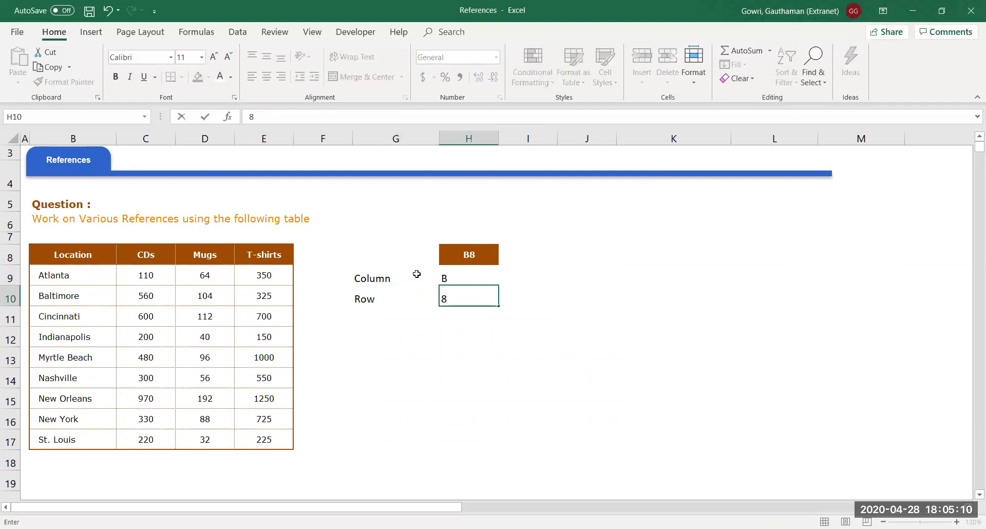
{"action": "key", "text": "Return"}
Centre-align the B and 8 values in H9:H10
{"action": "key", "text": "Up"}
{"action": "key", "text": "Up"}
{"action": "key", "text": "shift+Down"}
{"action": "key", "text": "alt+h"}
{"action": "key", "text": "a"}
{"action": "key", "text": "c"}
{"action": "key", "text": "Down"}
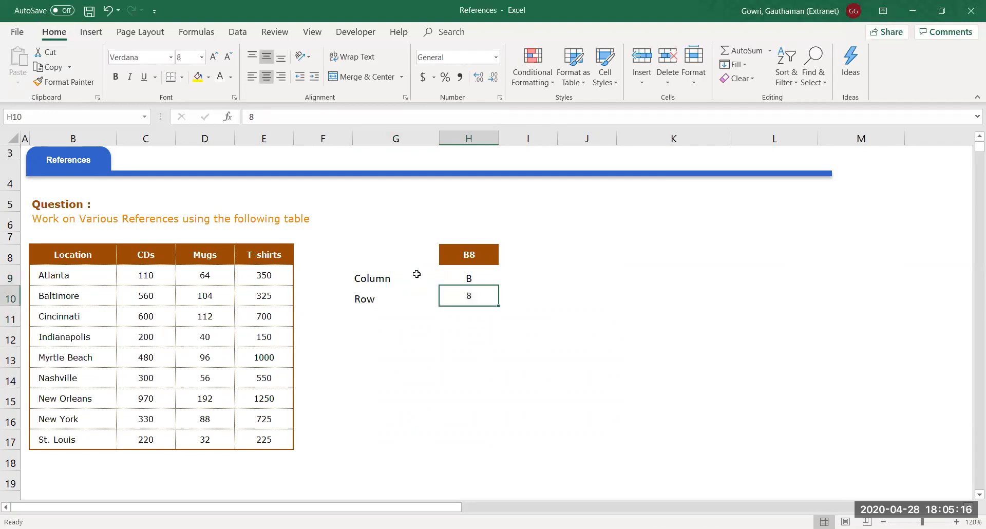
{"action": "key", "text": "Down"}
{"action": "key", "text": "Up"}
{"action": "key", "text": "Up"}
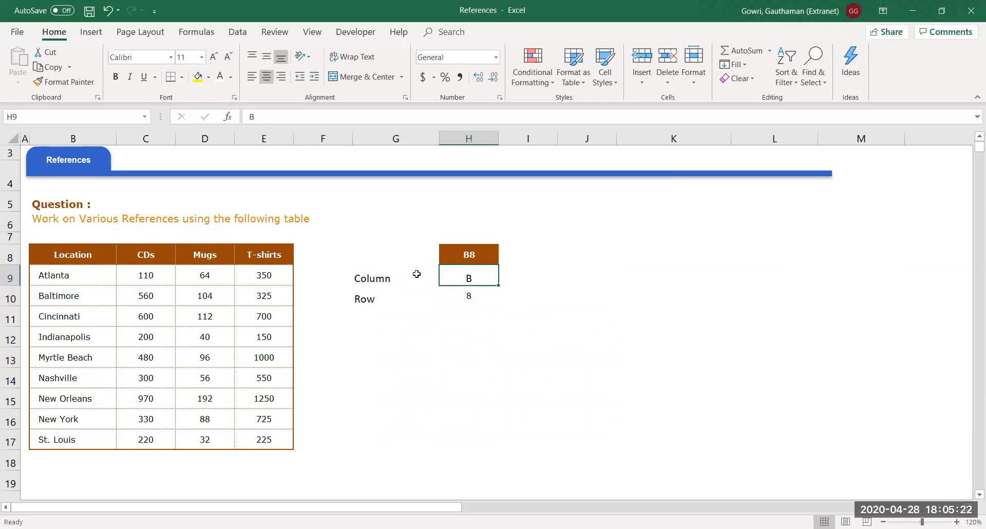
{"action": "key", "text": "Down"}
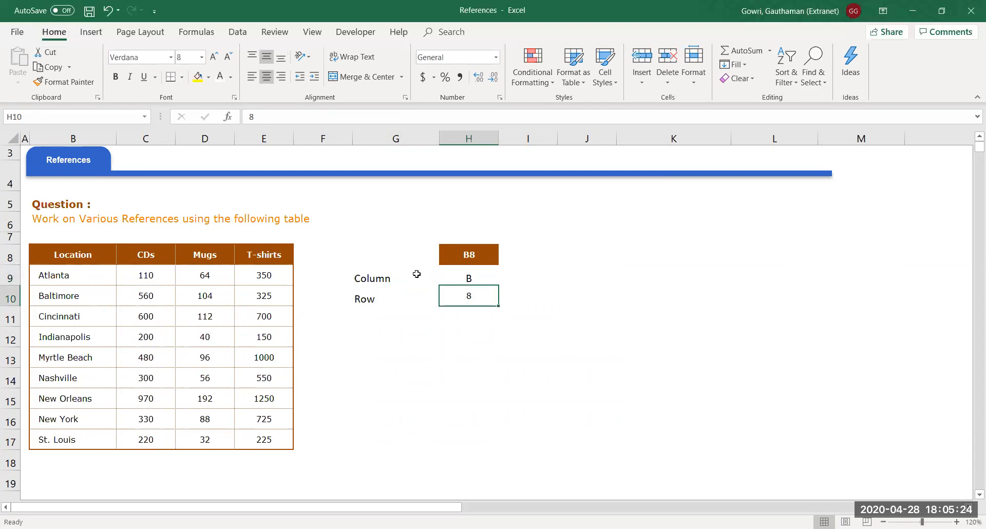
{"action": "key", "text": "Down"}
{"action": "key", "text": "Left"}
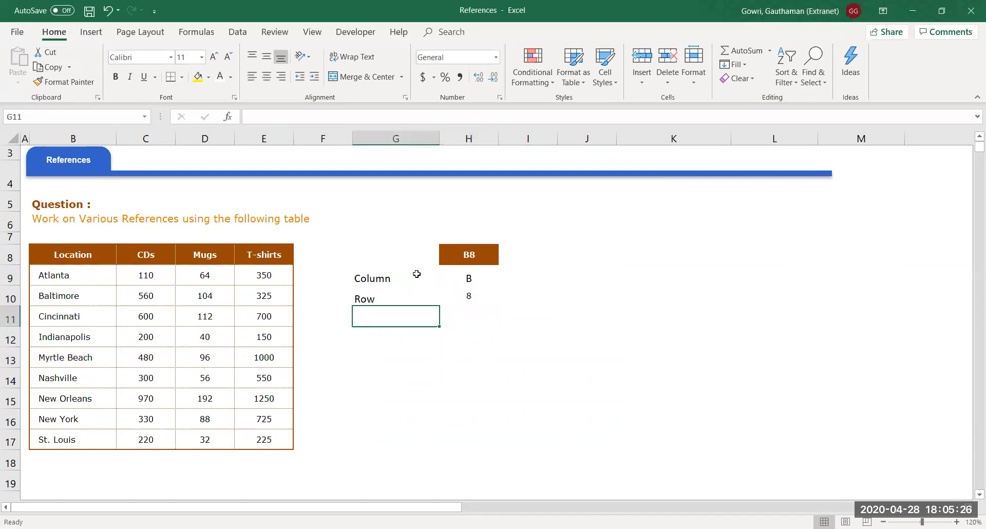
Add the Relative Reference label in G12 with a centred B8 example in H12
{"action": "key", "text": "Down"}
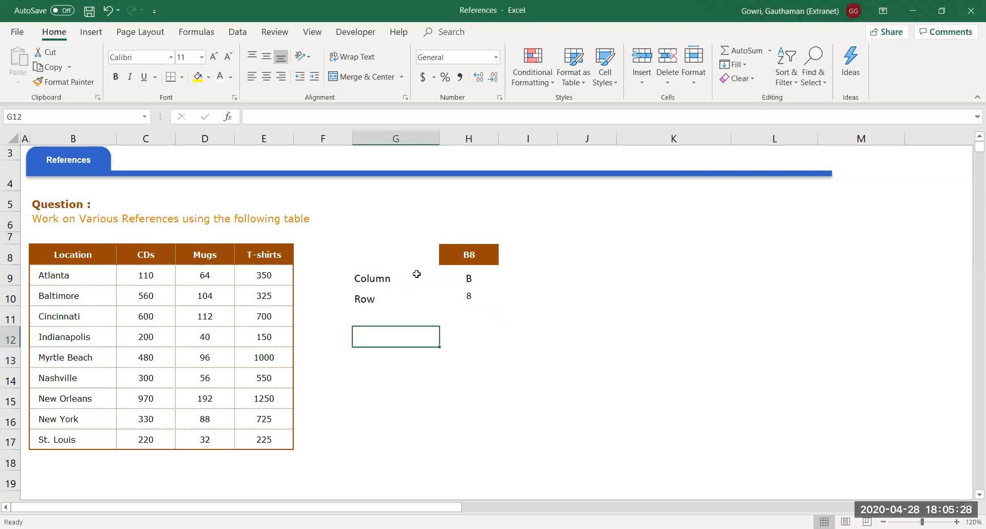
{"action": "type", "text": "Rela"}
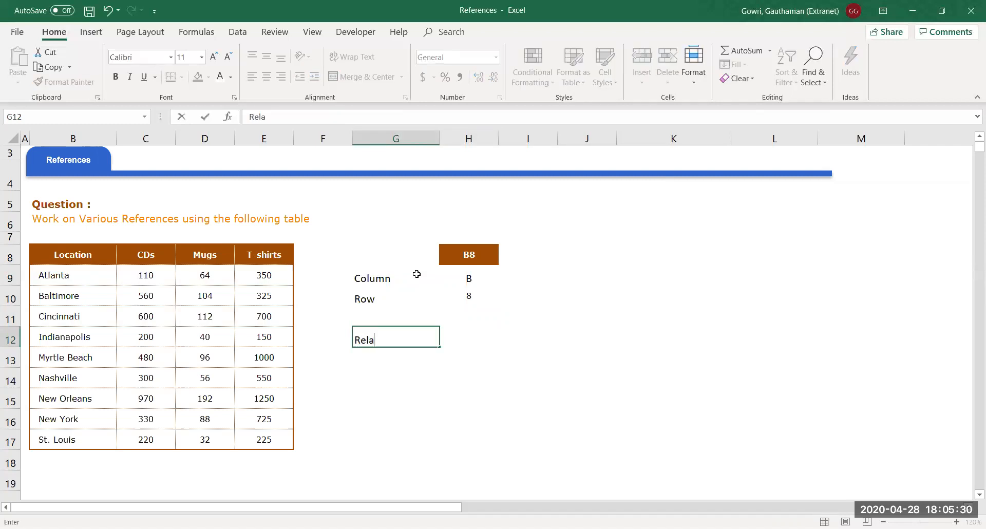
{"action": "type", "text": "tive Reference"}
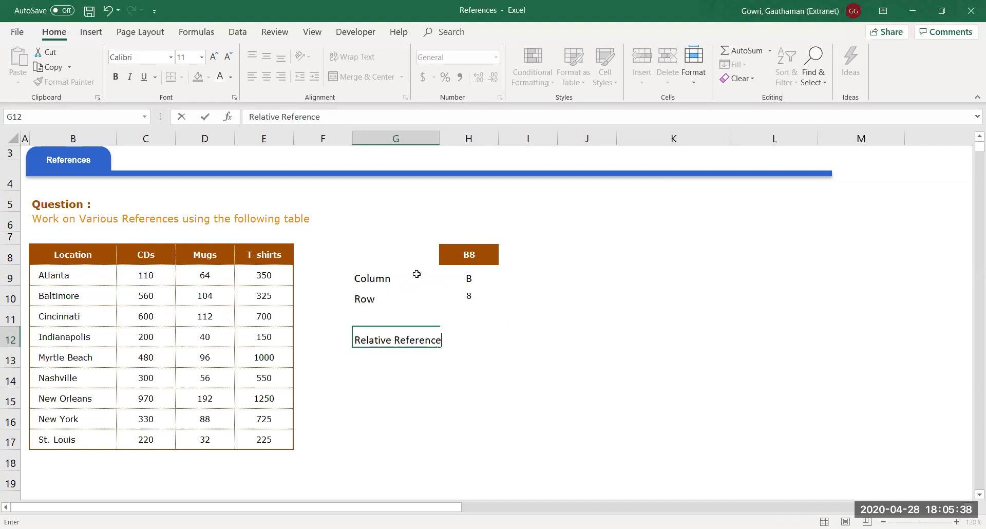
{"action": "key", "text": "Tab"}
{"action": "type", "text": "B"}
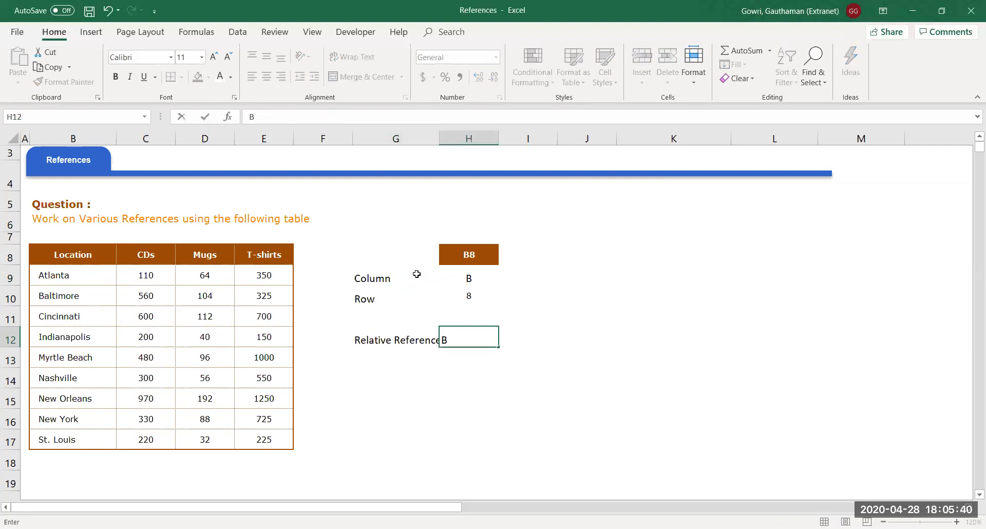
{"action": "type", "text": "8"}
{"action": "key", "text": "Return"}
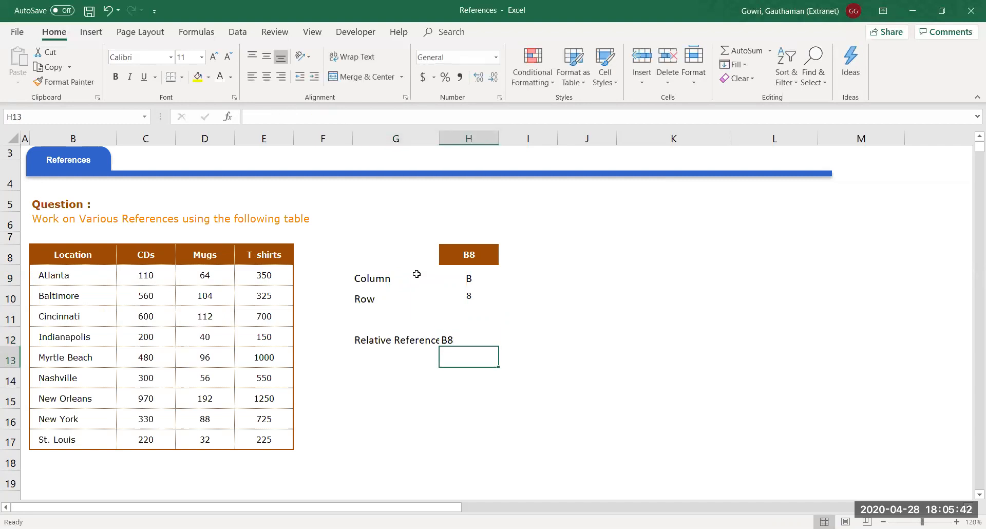
{"action": "key", "text": "Up"}
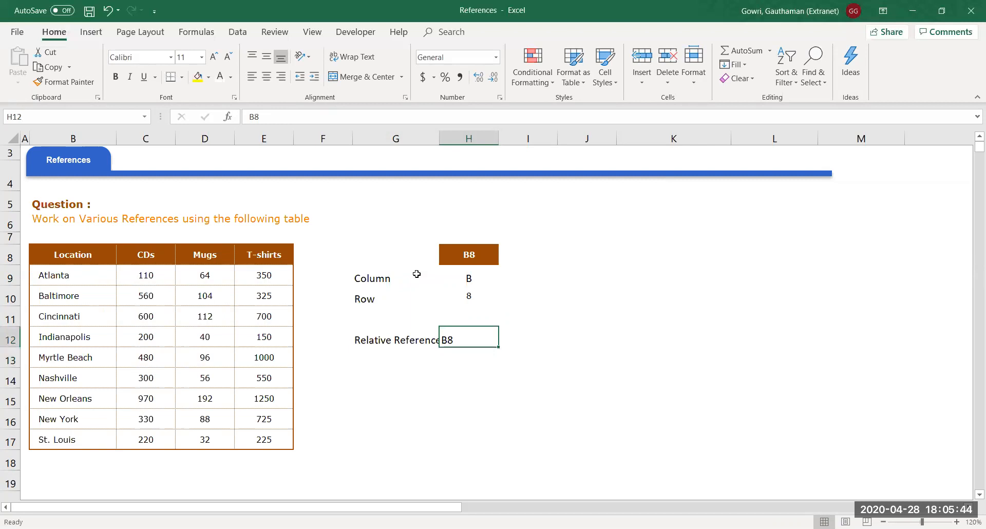
{"action": "key", "text": "alt+h"}
{"action": "key", "text": "a"}
{"action": "key", "text": "c"}
{"action": "key", "text": "Down"}
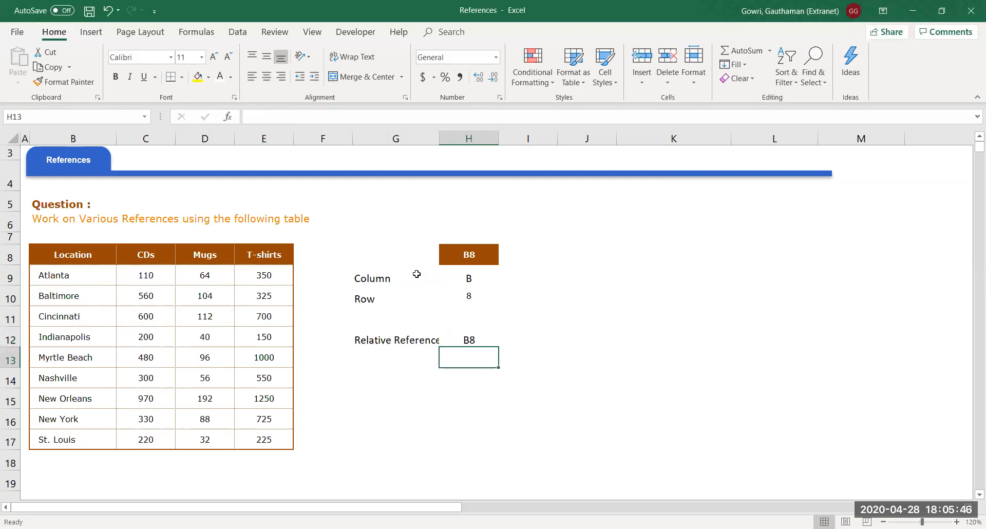
Add the Absolute Reference label in G13 with a centred $B$8 example in H13
{"action": "key", "text": "Left"}
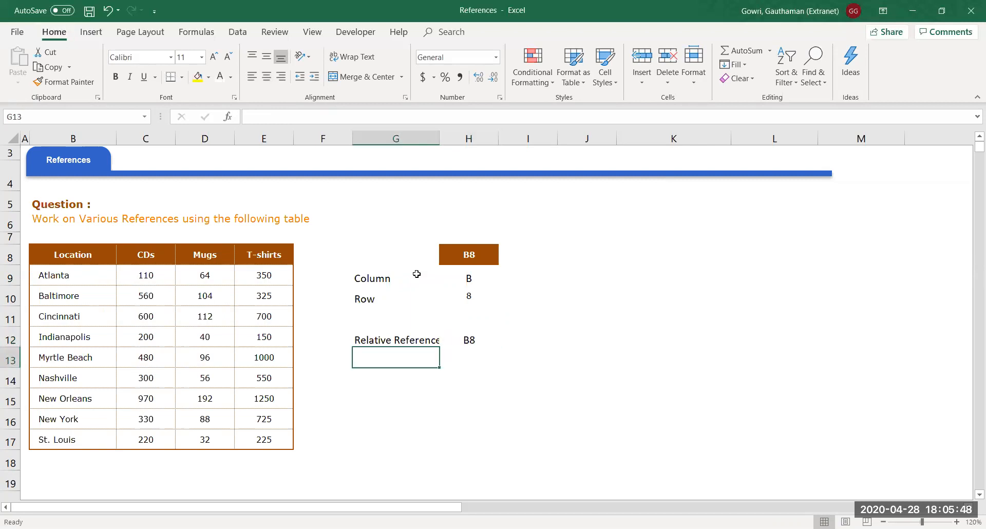
{"action": "type", "text": "Abso"}
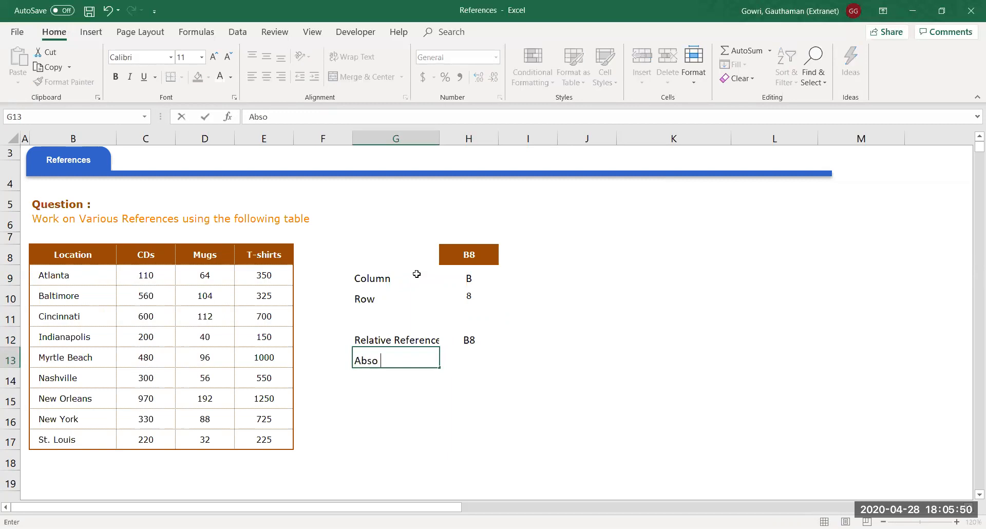
{"action": "type", "text": "lute Refete"}
{"action": "key", "text": "BackSpace"}
{"action": "key", "text": "BackSpace"}
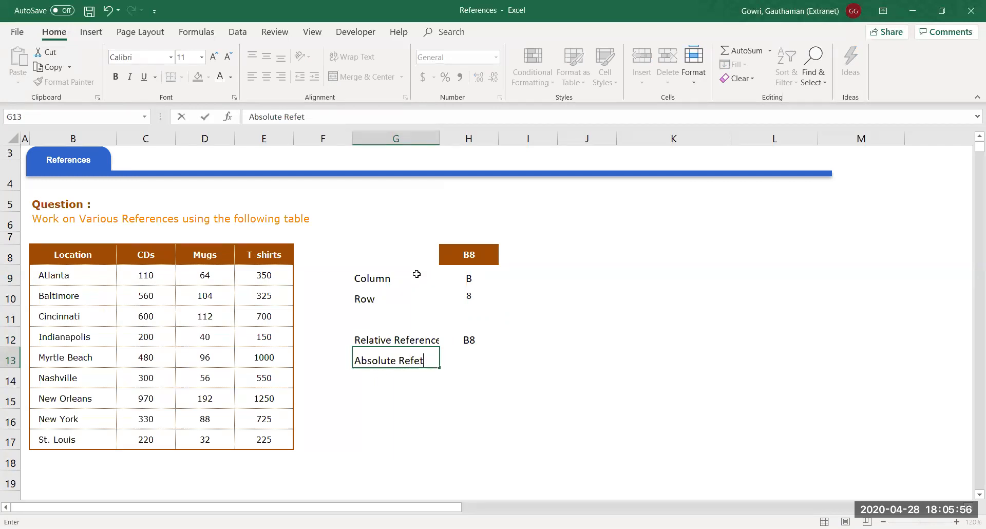
{"action": "type", "text": "rence"}
{"action": "key", "text": "Tab"}
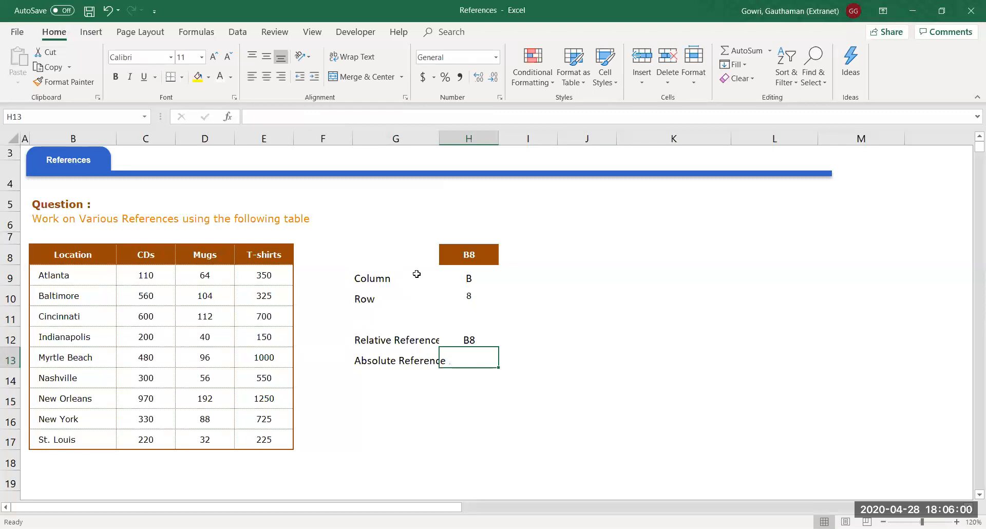
{"action": "type", "text": "$B"}
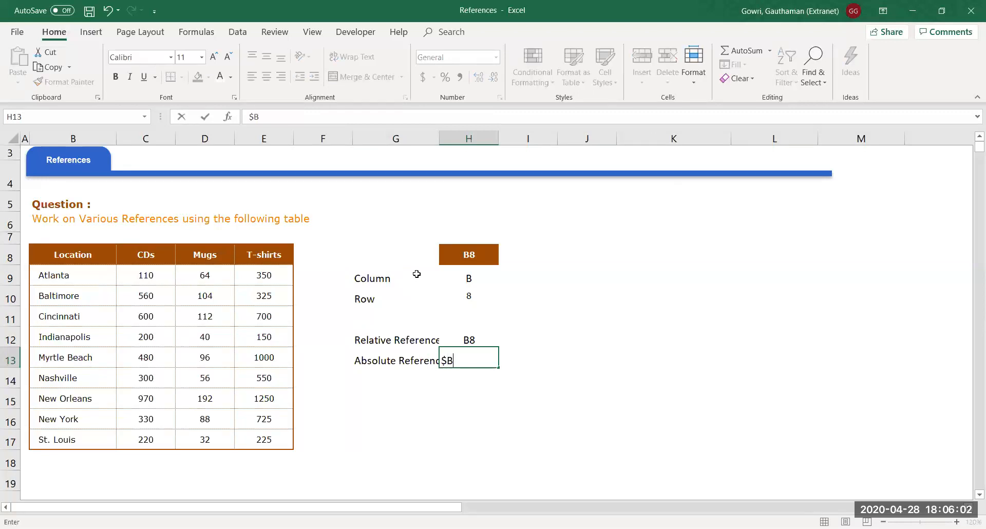
{"action": "type", "text": "$*"}
{"action": "key", "text": "BackSpace"}
{"action": "type", "text": "8"}
{"action": "key", "text": "Return"}
{"action": "key", "text": "Up"}
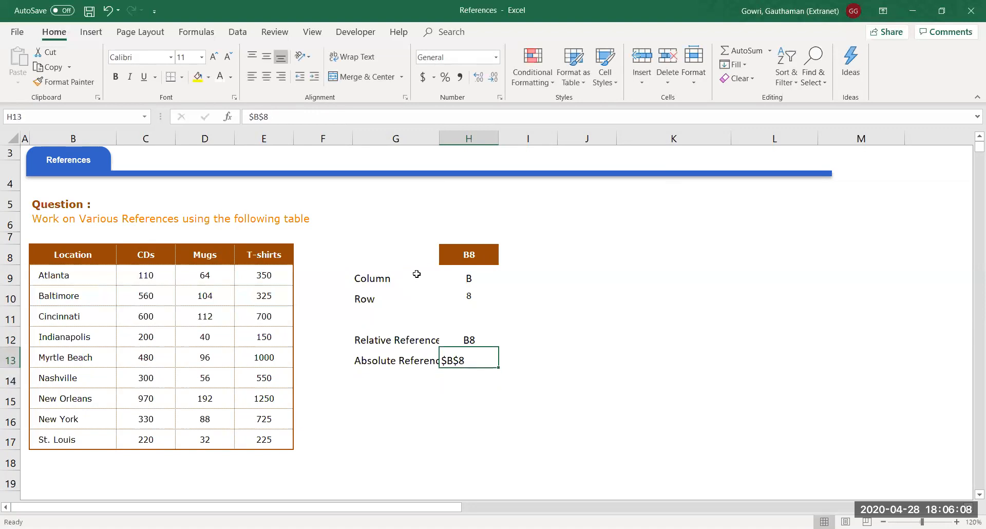
{"action": "key", "text": "alt+h"}
{"action": "key", "text": "a"}
{"action": "key", "text": "c"}
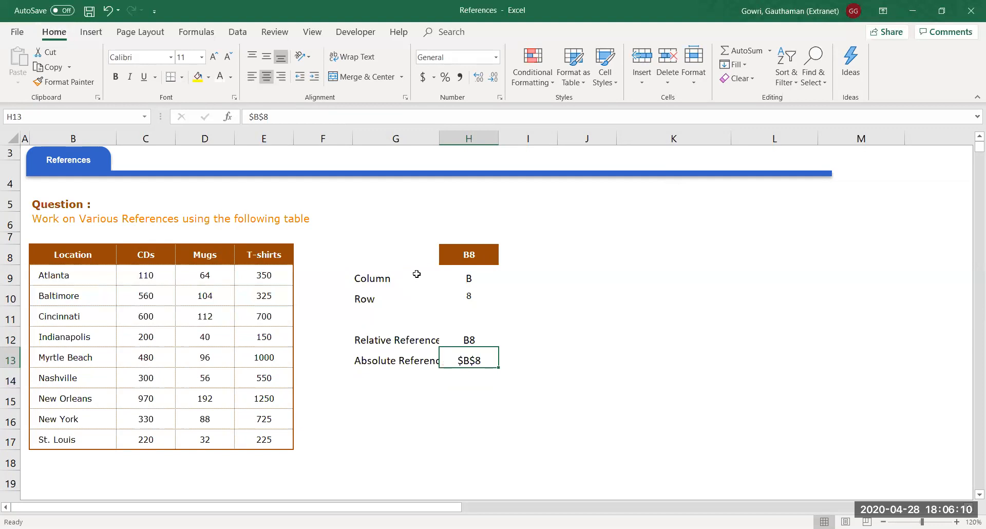
{"action": "key", "text": "Down"}
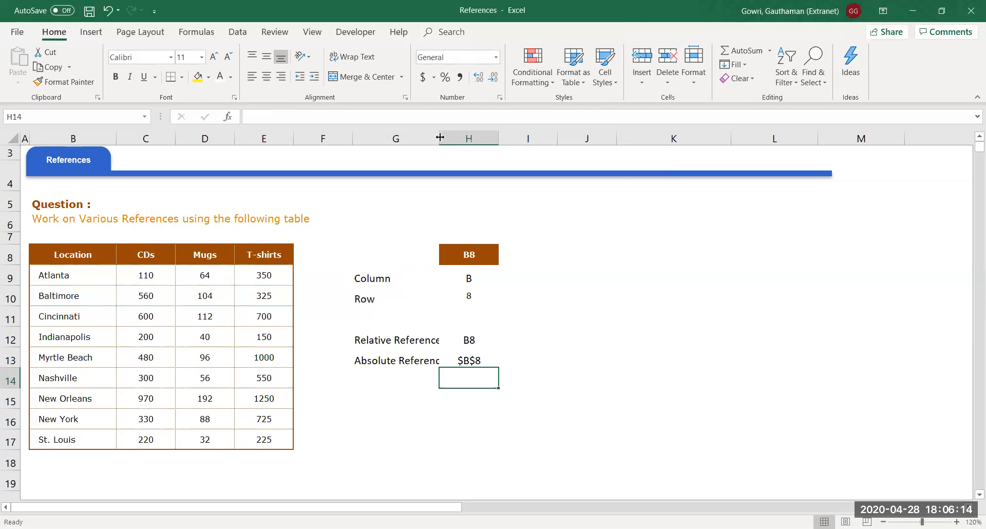
Widen column G and add 'Abs Col & Rel Row' in G14 with $B8 in H14
{"action": "left_click_drag", "start_coordinate": [440, 137], "coordinate": [463, 137]}
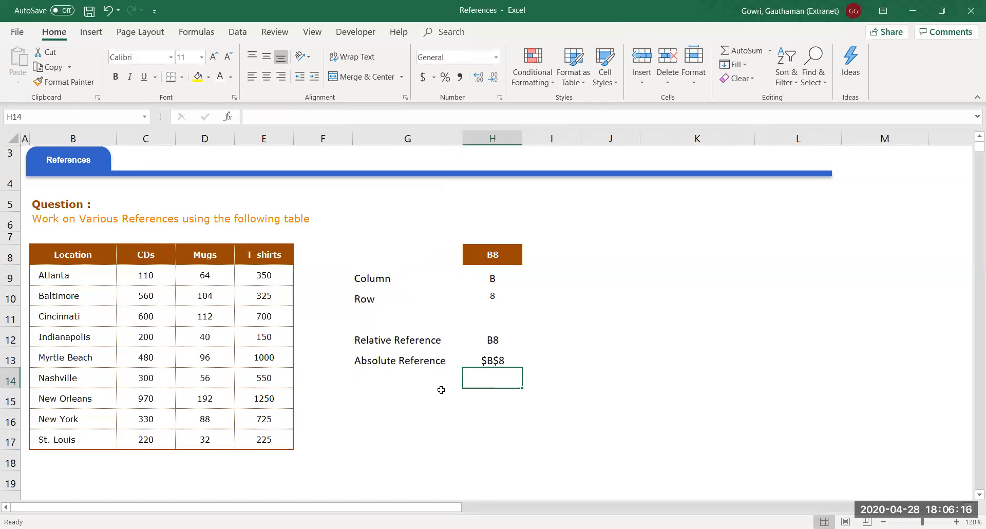
{"action": "left_click", "coordinate": [413, 375]}
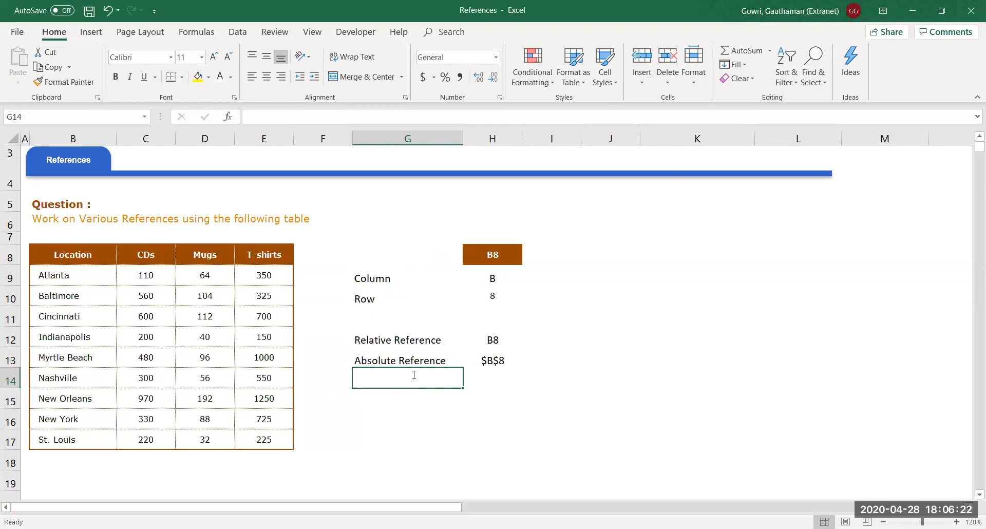
{"action": "type", "text": "Abs Co"}
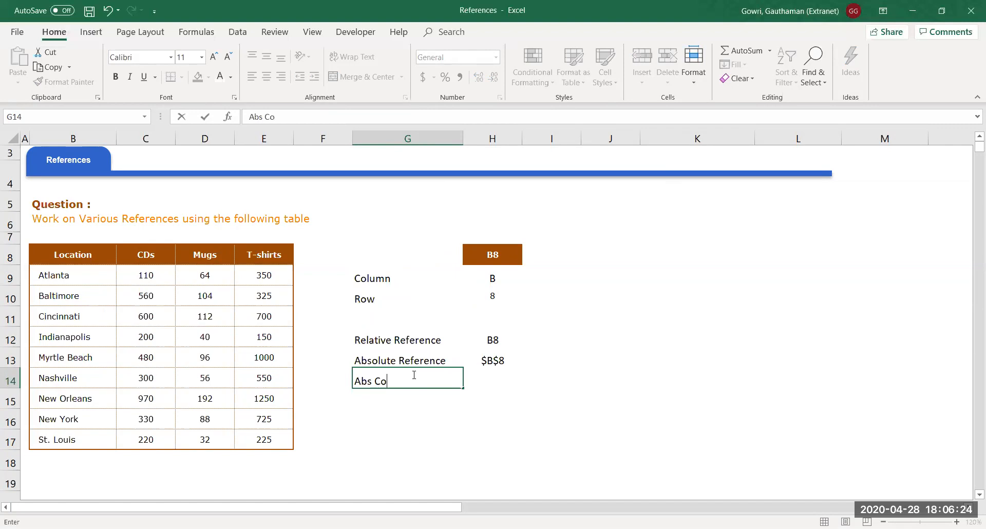
{"action": "type", "text": "l & Rel Row"}
{"action": "key", "text": "Tab"}
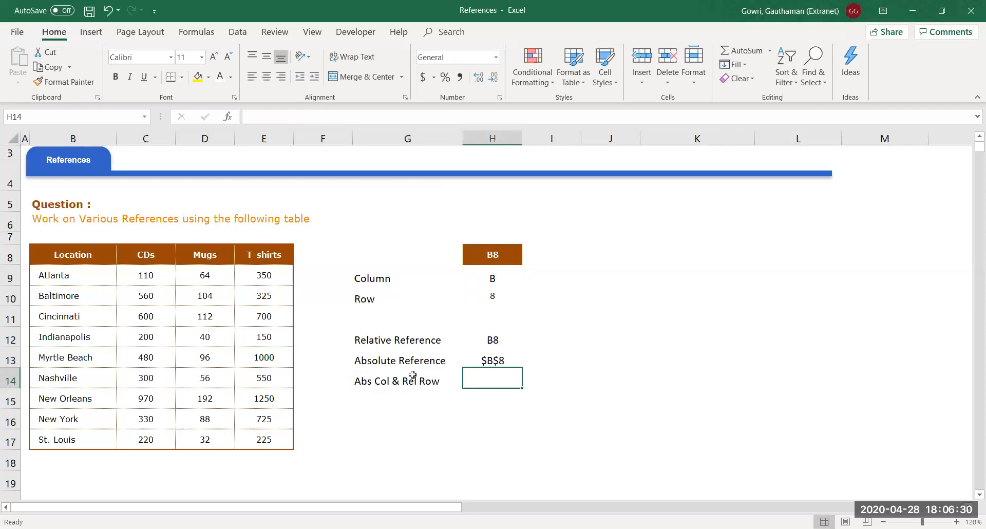
{"action": "type", "text": "$"}
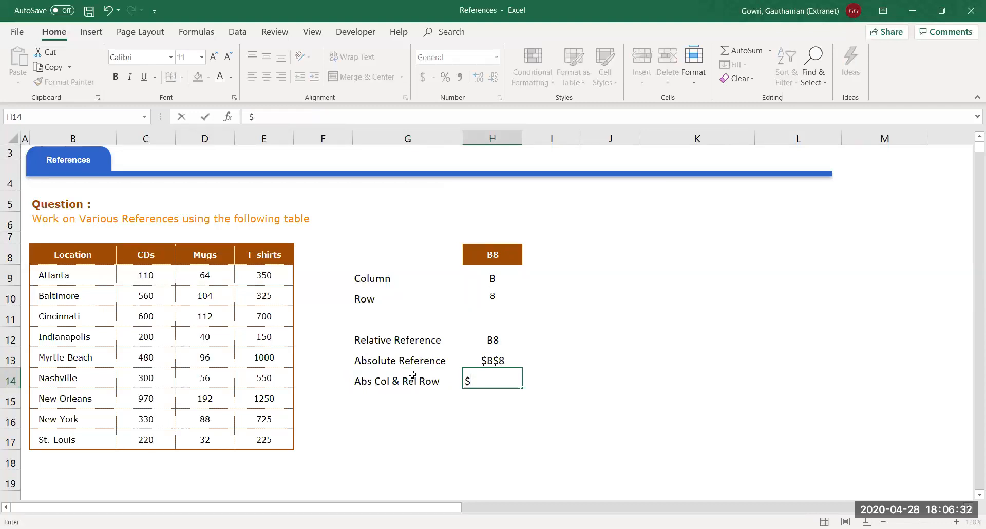
{"action": "type", "text": "B8"}
{"action": "key", "text": "Return"}
Add 'Abs Row & Rel Col' in G15 with B$8 in H15
{"action": "key", "text": "Left"}
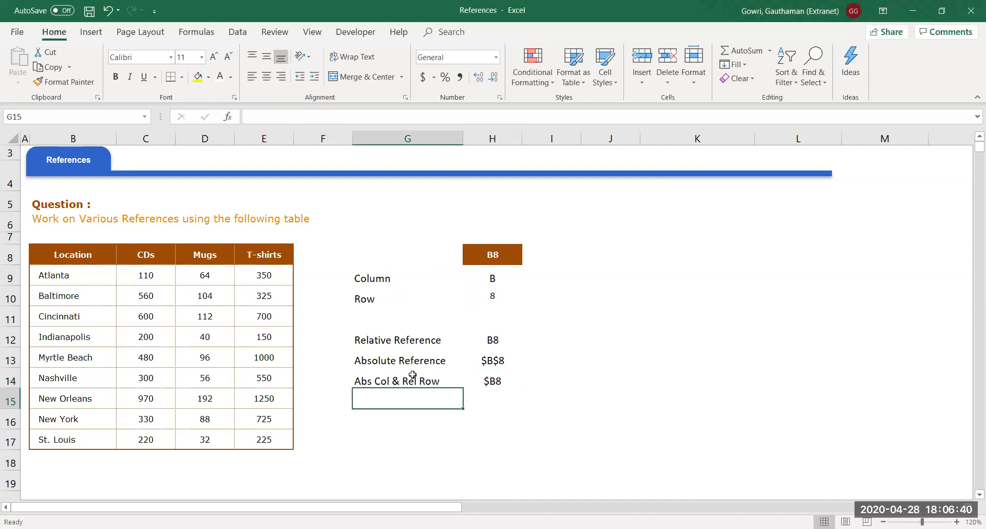
{"action": "type", "text": "Abs "}
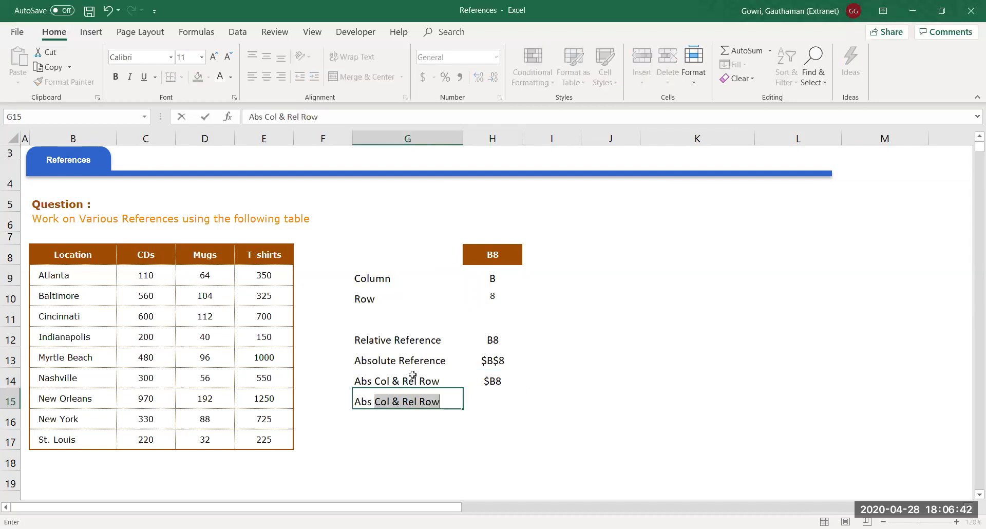
{"action": "type", "text": "Row "}
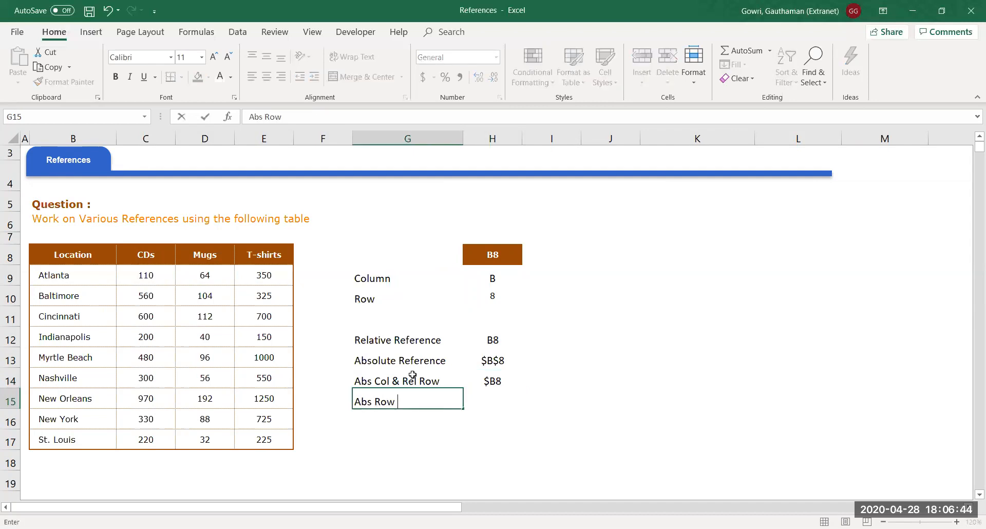
{"action": "type", "text": "& Rel Col"}
{"action": "key", "text": "Tab"}
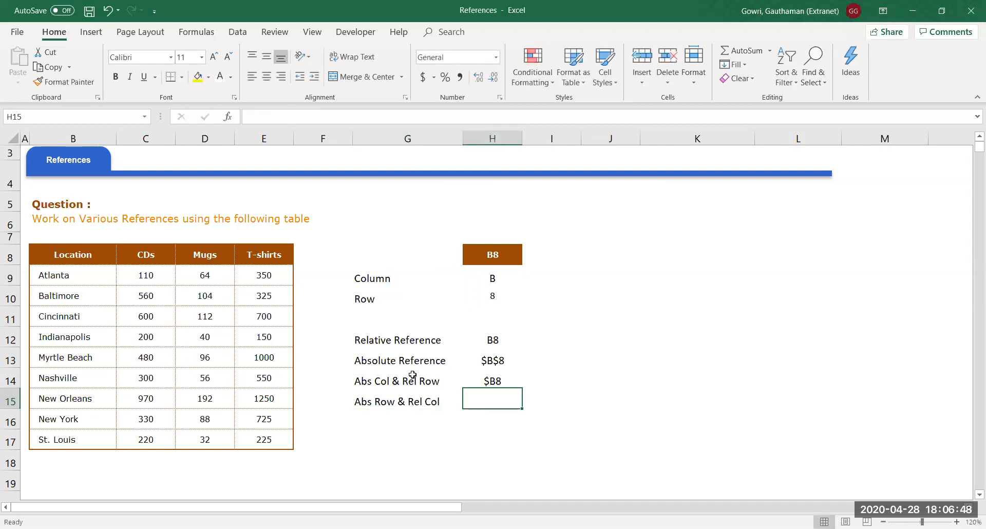
{"action": "type", "text": "B8"}
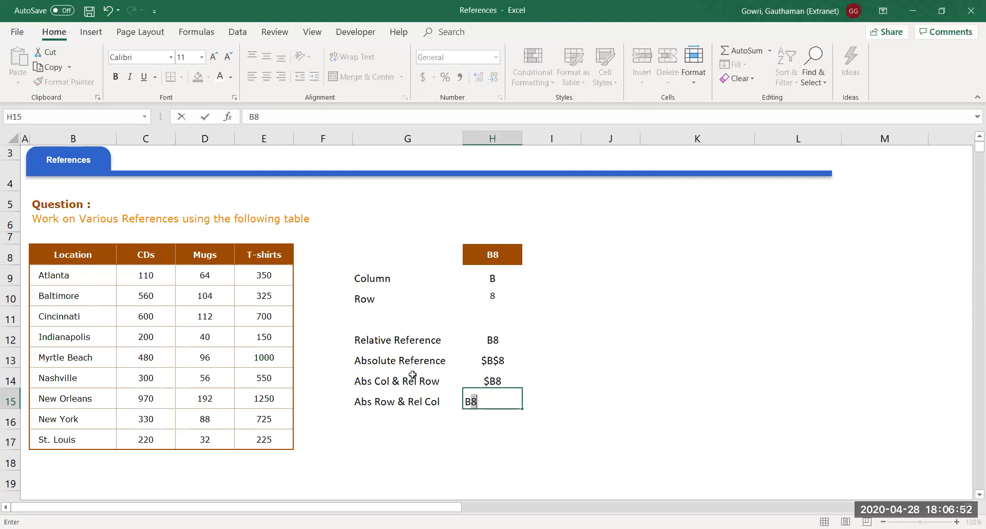
{"action": "type", "text": "$8"}
{"action": "key", "text": "Return"}
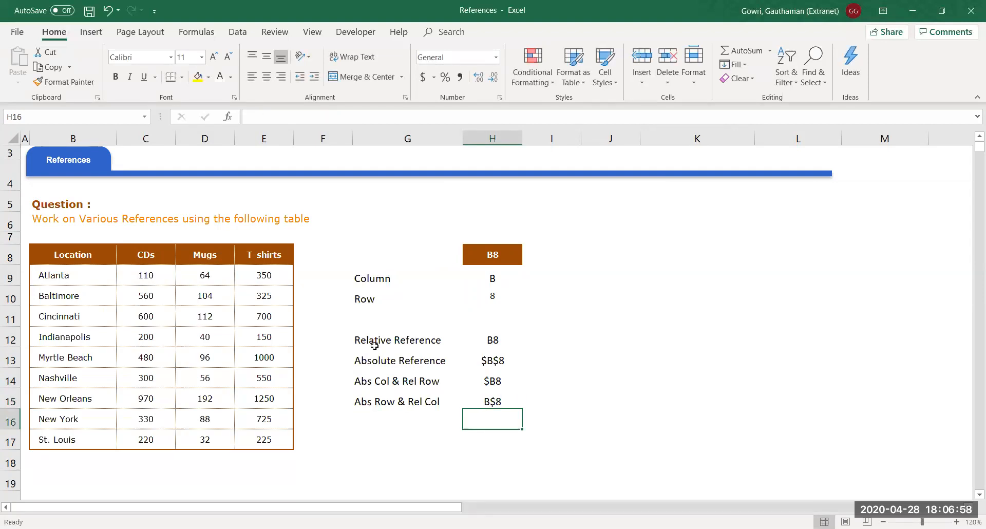
{"action": "left_click_drag", "start_coordinate": [366, 336], "coordinate": [506, 414]}
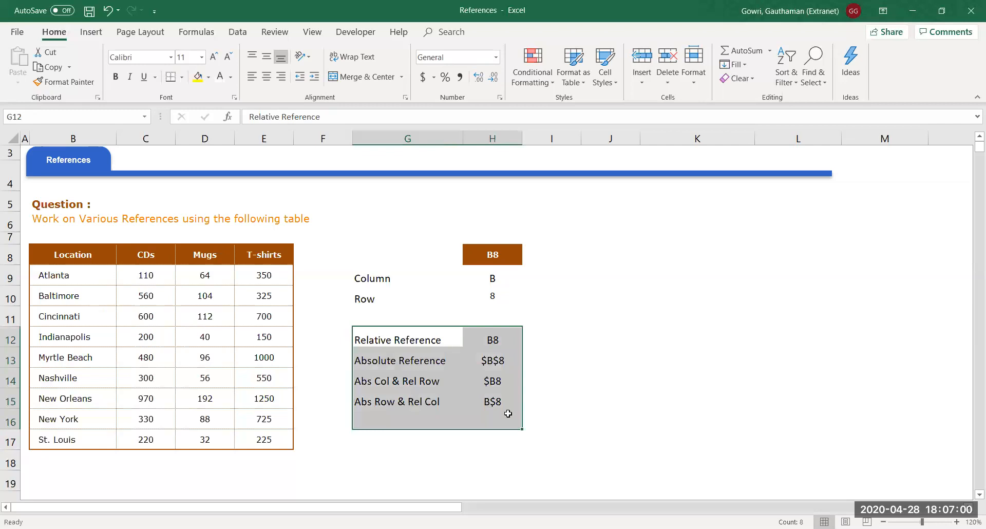
{"action": "left_click", "coordinate": [586, 403]}
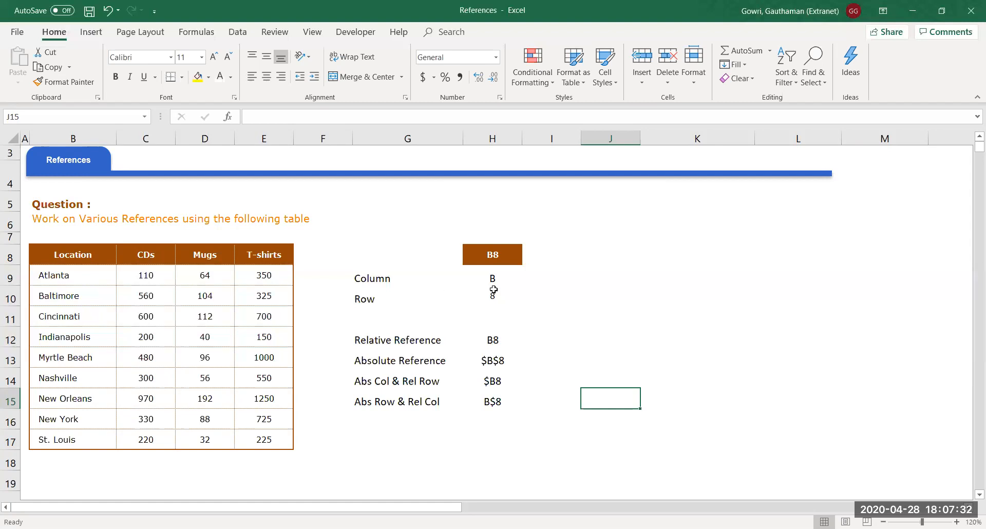
Select the B8 reference in H12, then enter the Cell Reference workbook from its Training title page
{"action": "left_click", "coordinate": [520, 345]}
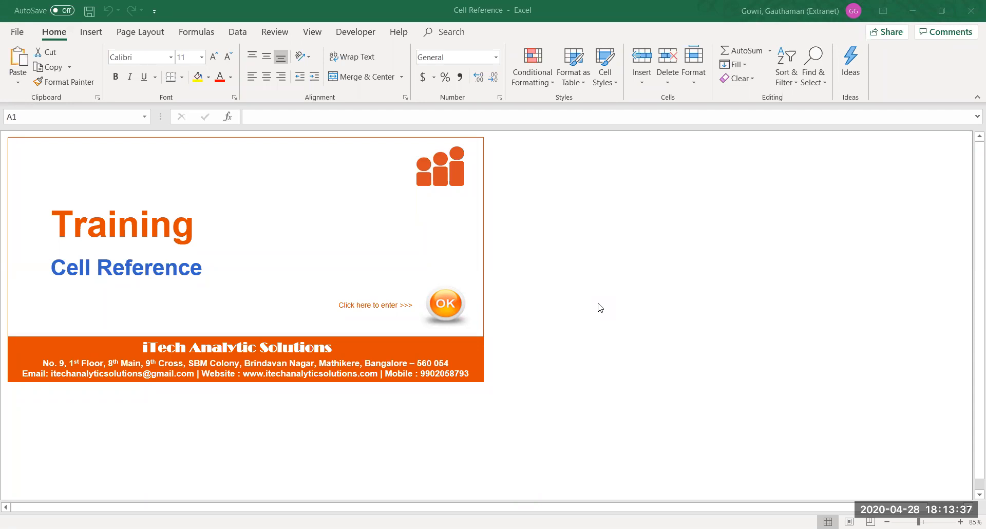
{"action": "left_click", "coordinate": [448, 303]}
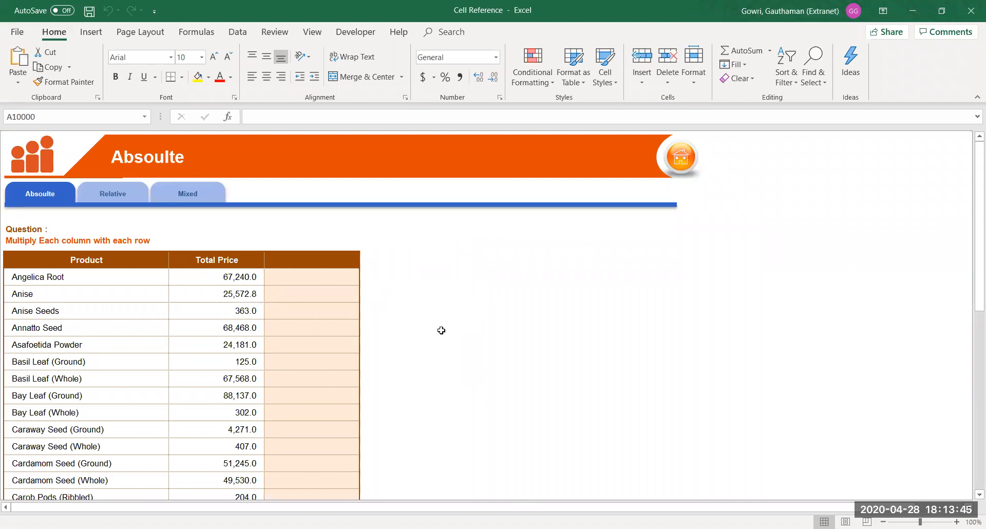
Zoom the Absoulte sheet's product table to 130% and enter 5% as the D7 header
{"action": "left_click", "coordinate": [315, 265]}
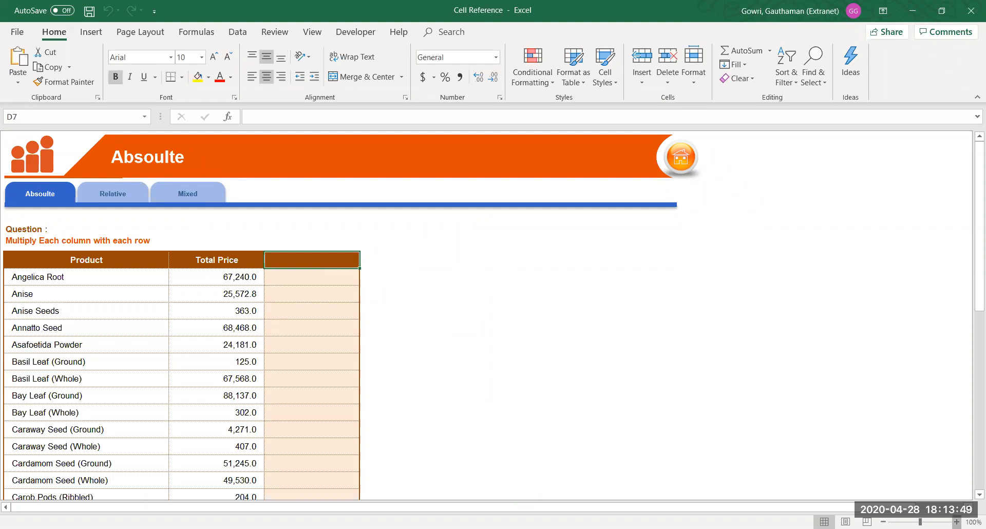
{"action": "left_click", "coordinate": [957, 521]}
{"action": "left_click", "coordinate": [956, 521]}
{"action": "left_click", "coordinate": [956, 522]}
{"action": "left_click", "coordinate": [379, 293]}
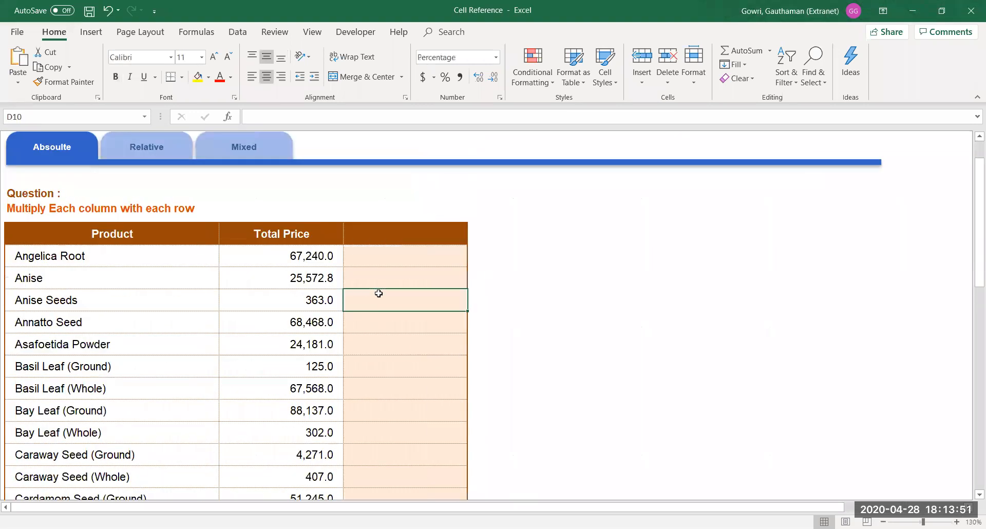
{"action": "left_click", "coordinate": [371, 236]}
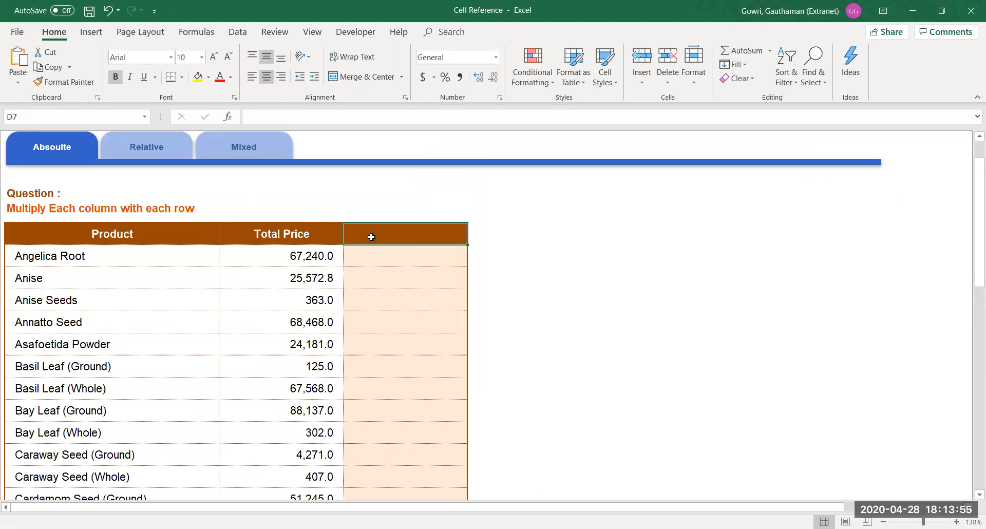
{"action": "type", "text": "5%"}
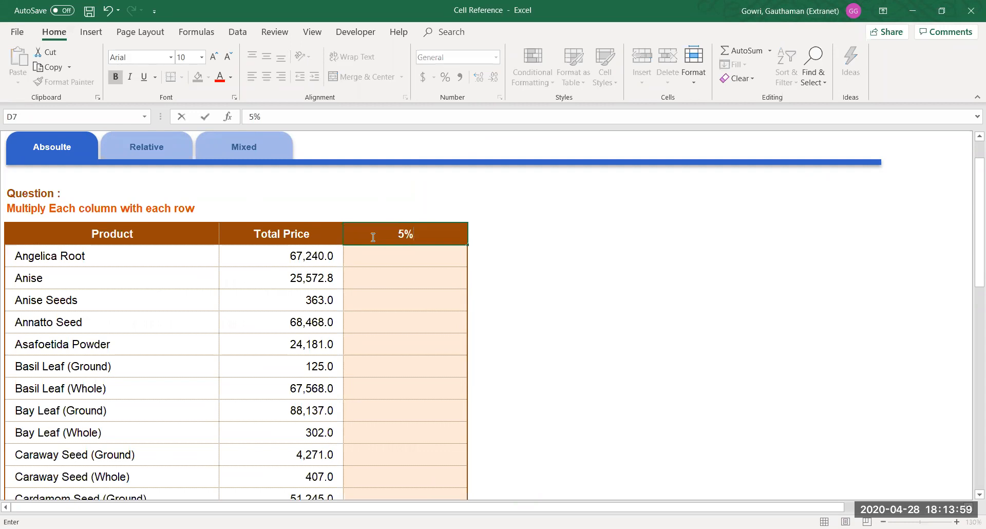
{"action": "key", "text": "Return"}
Check how far the product list extends, then return to D8 in the 5% column
{"action": "left_click", "coordinate": [371, 237]}
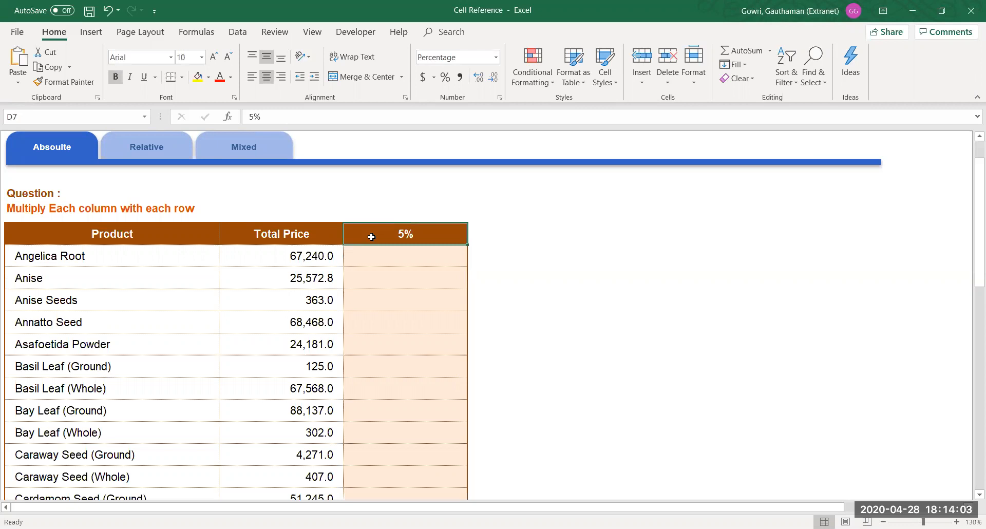
{"action": "key", "text": "Down"}
{"action": "key", "text": "Left"}
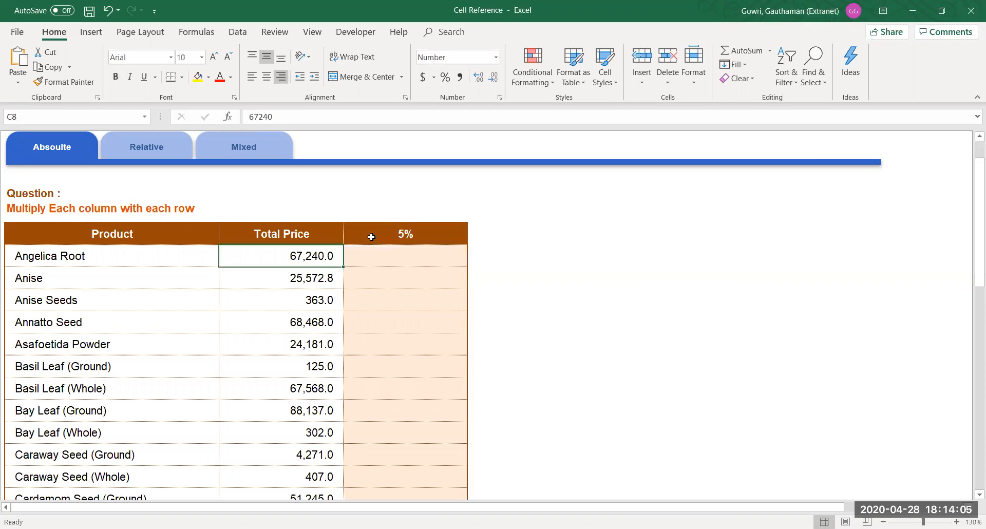
{"action": "key", "text": "Left"}
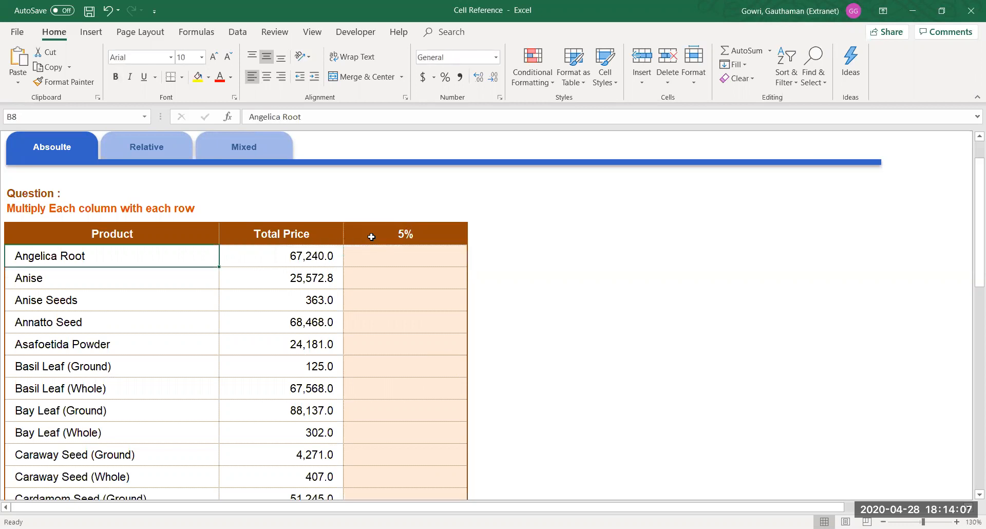
{"action": "key", "text": "ctrl+shift+Down"}
{"action": "key", "text": "ctrl+Up"}
{"action": "key", "text": "Down"}
{"action": "key", "text": "Right"}
{"action": "key", "text": "Right"}
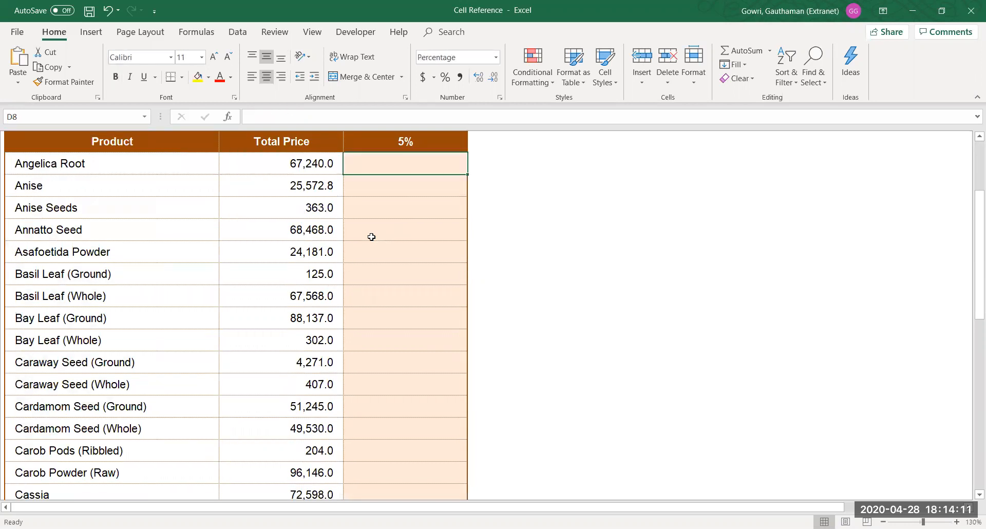
Enter the formula =C8*5% in D8
{"action": "type", "text": "="}
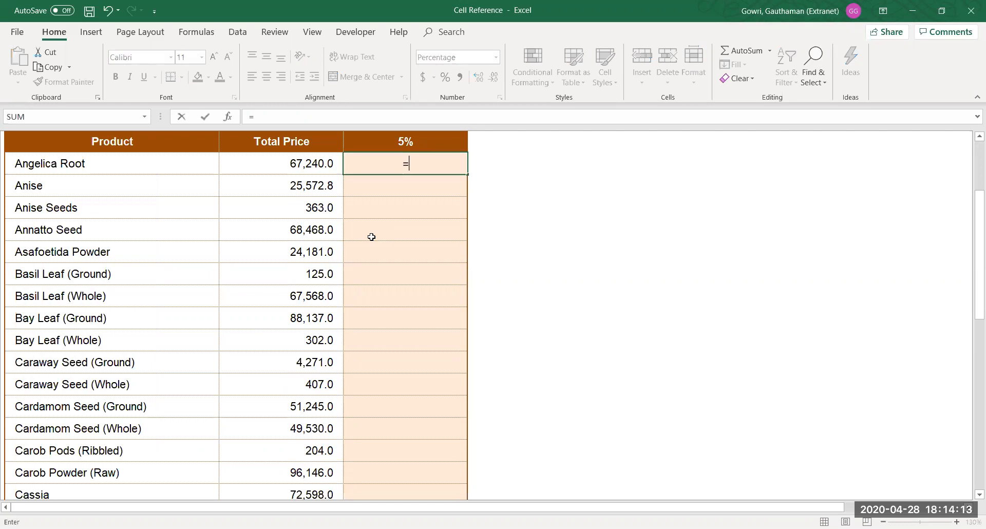
{"action": "key", "text": "Left"}
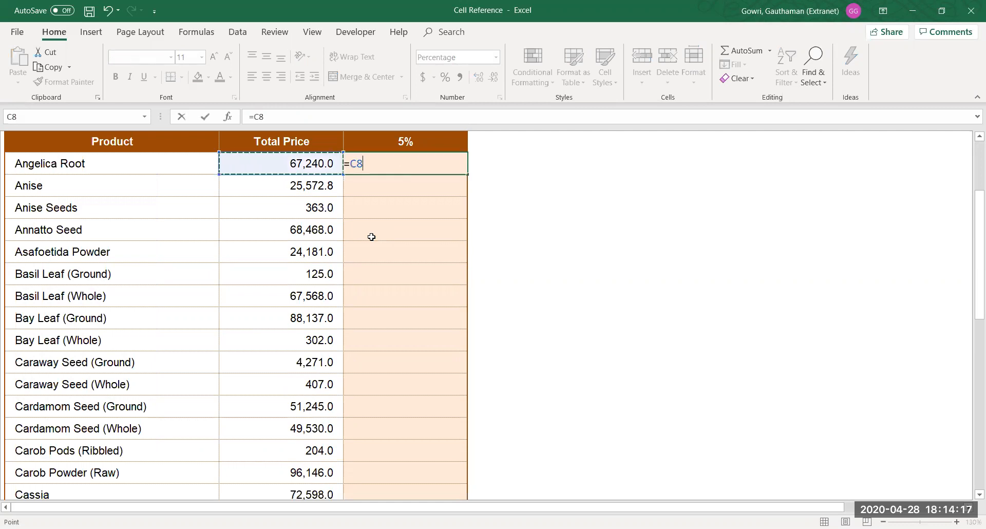
{"action": "type", "text": "*"}
{"action": "key", "text": "Up"}
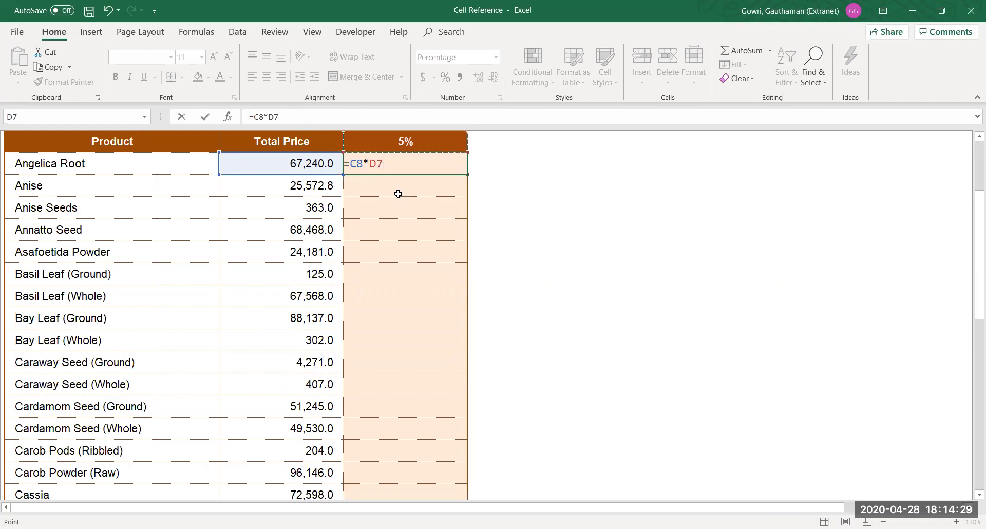
{"action": "key", "text": "BackSpace"}
{"action": "key", "text": "BackSpace"}
{"action": "type", "text": "%"}
{"action": "key", "text": "BackSpace"}
{"action": "type", "text": "5%"}
{"action": "key", "text": "Return"}
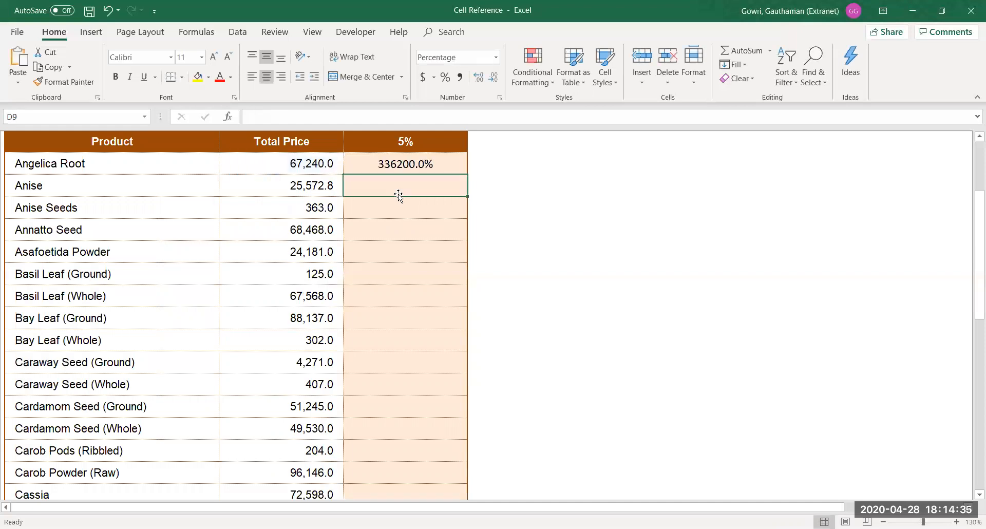
Format D8 as General and fill it down through D14, giving 3362 to 3378.4
{"action": "key", "text": "Up"}
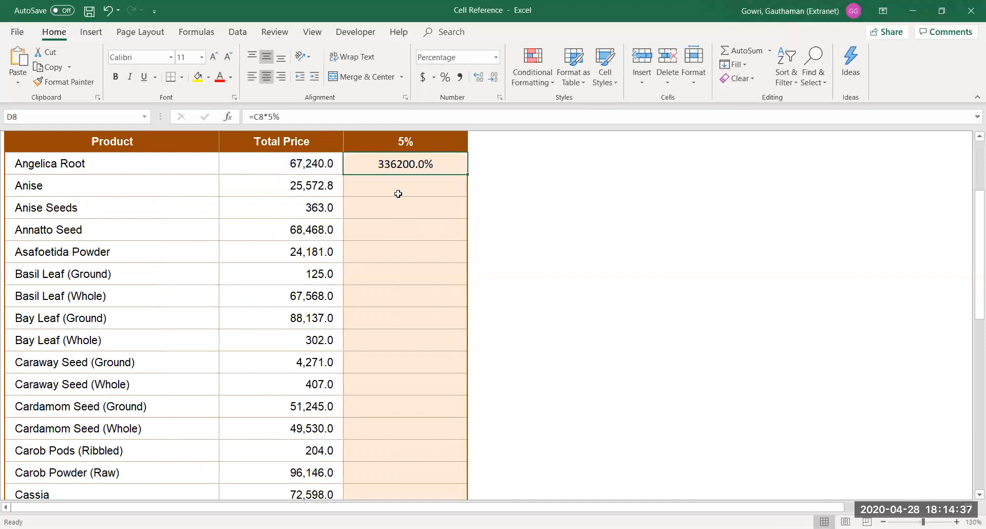
{"action": "left_click", "coordinate": [483, 57]}
{"action": "type", "text": "General"}
{"action": "key", "text": "Return"}
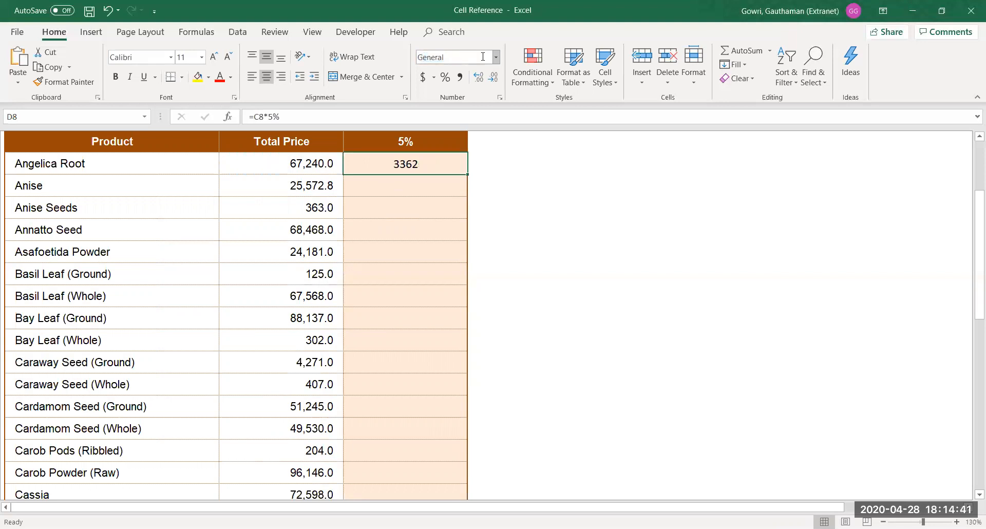
{"action": "key", "text": "shift+Down"}
{"action": "key", "text": "shift+Down"}
{"action": "key", "text": "shift+Down"}
{"action": "key", "text": "shift+Down"}
{"action": "key", "text": "shift+Down"}
{"action": "key", "text": "shift+Down"}
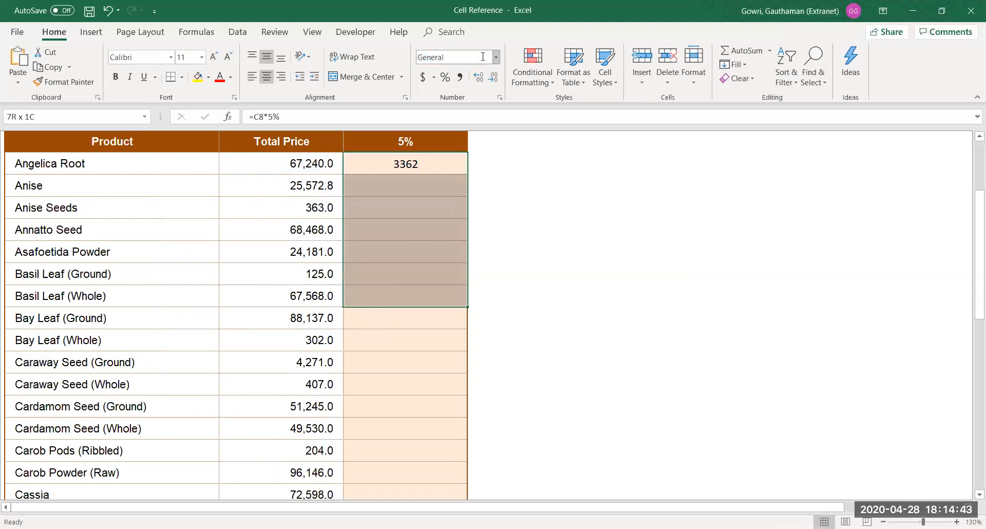
{"action": "key", "text": "ctrl+d"}
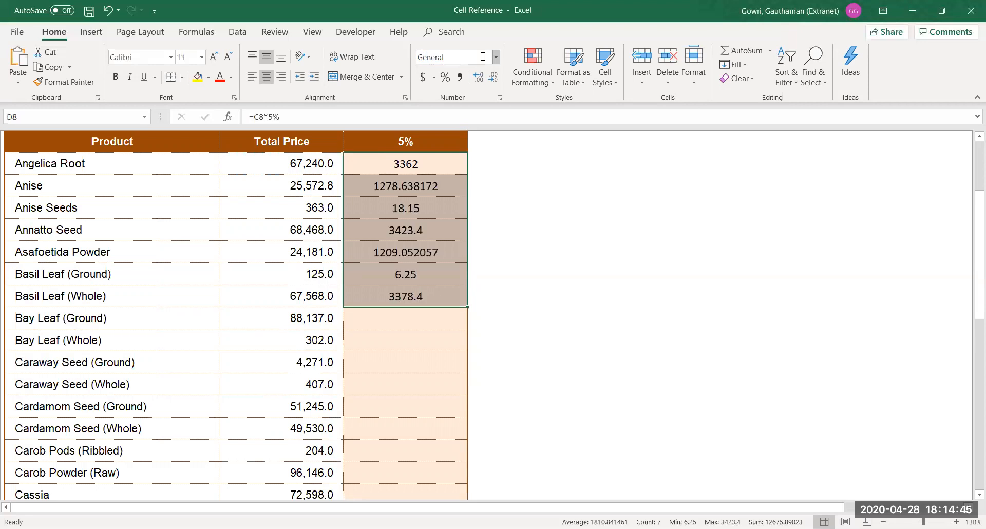
{"action": "key", "text": "Up"}
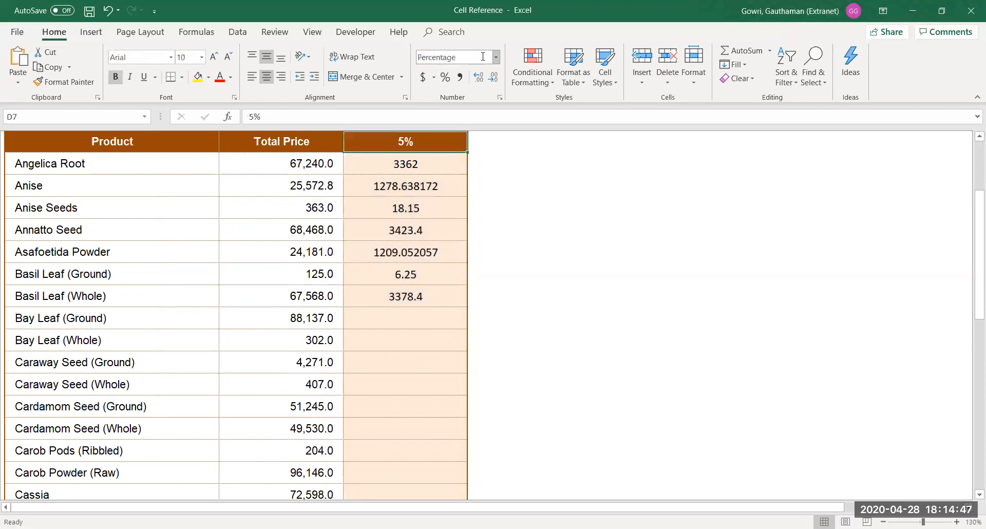
{"action": "key", "text": "Down"}
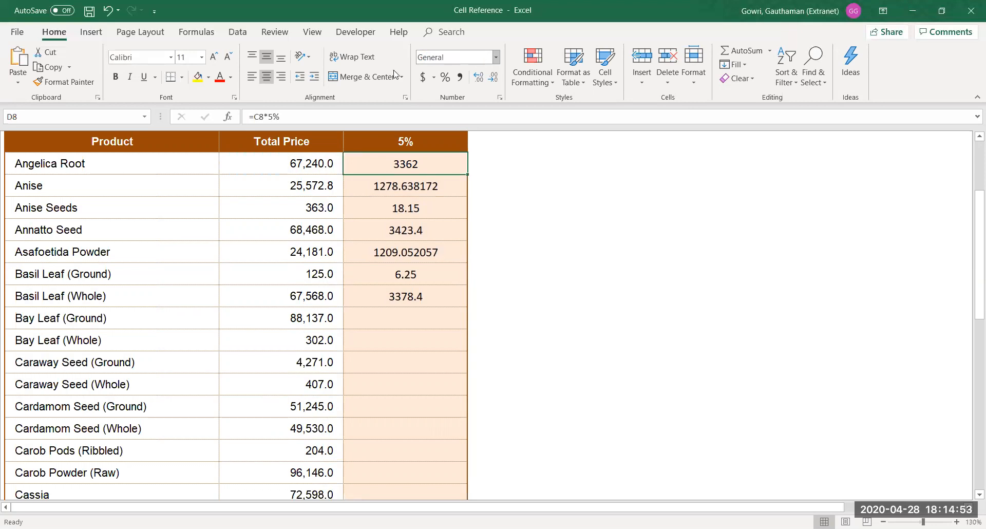
{"action": "double_click", "coordinate": [427, 160]}
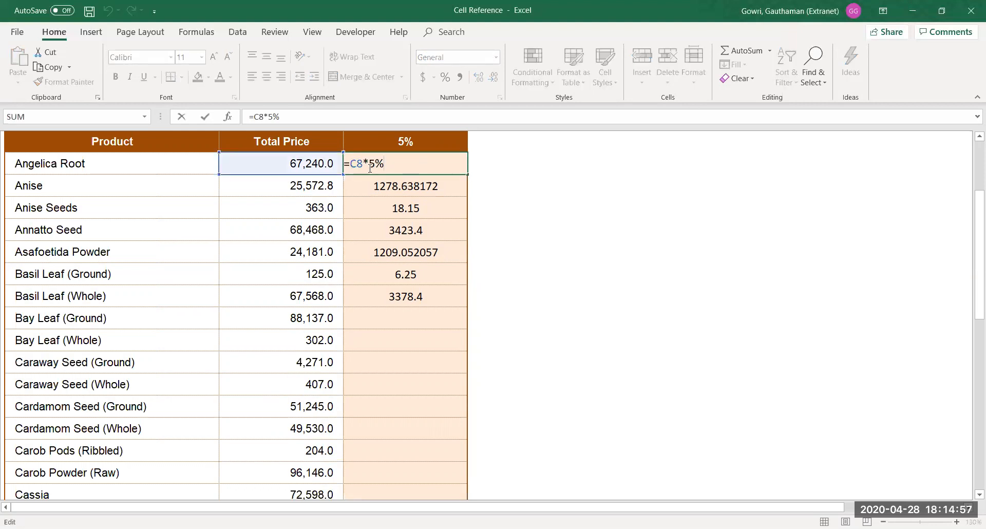
{"action": "left_click_drag", "start_coordinate": [369, 165], "coordinate": [391, 168]}
{"action": "key", "text": "Return"}
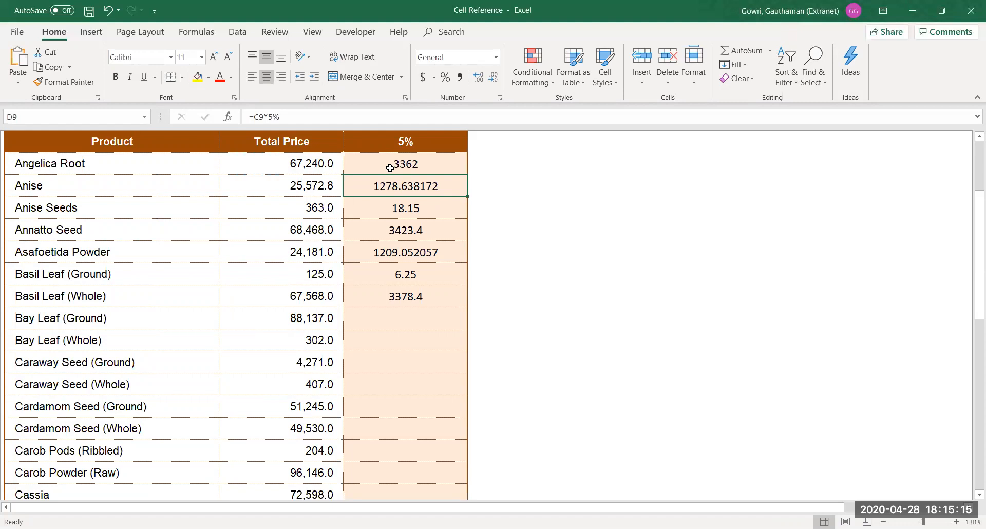
{"action": "double_click", "coordinate": [400, 161]}
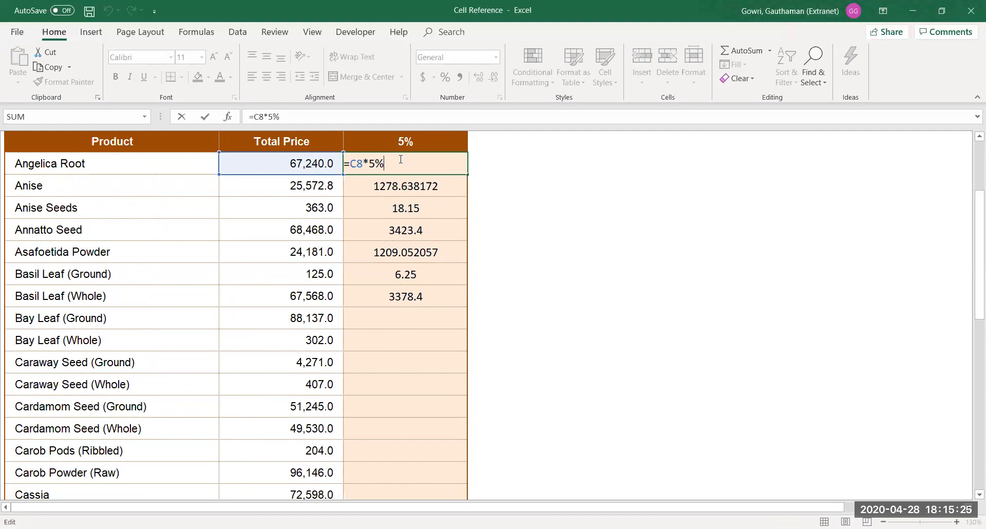
{"action": "key", "text": "Return"}
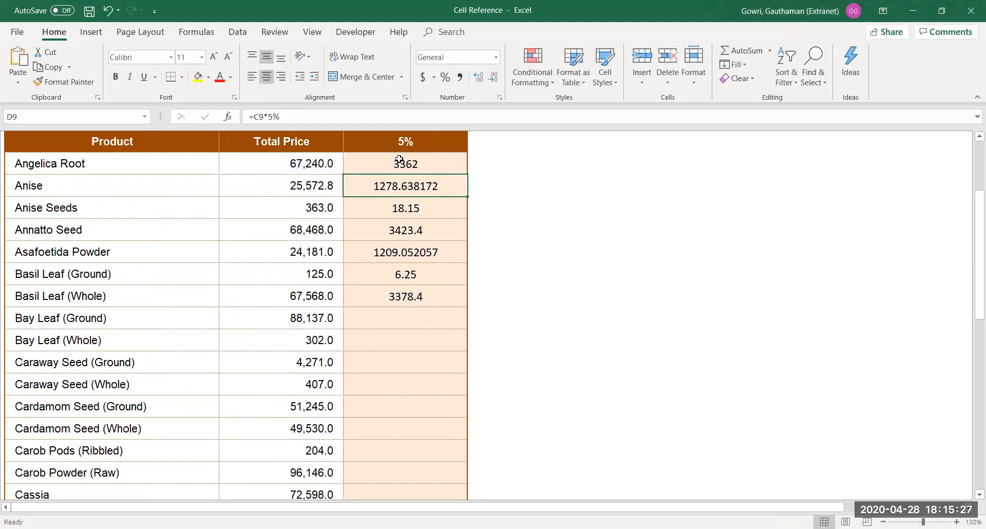
{"action": "left_click", "coordinate": [562, 193]}
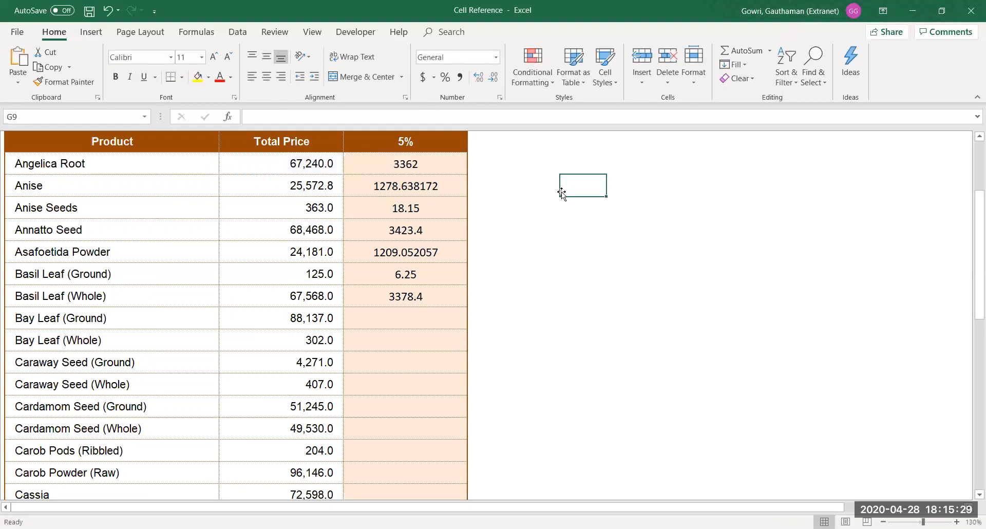
{"action": "type", "text": "="}
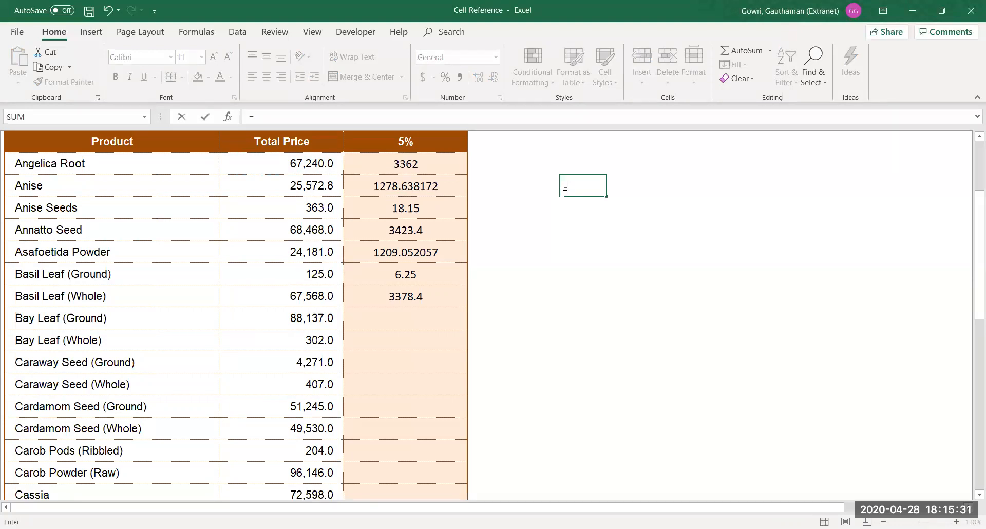
{"action": "type", "text": "sum"}
{"action": "key", "text": "Tab"}
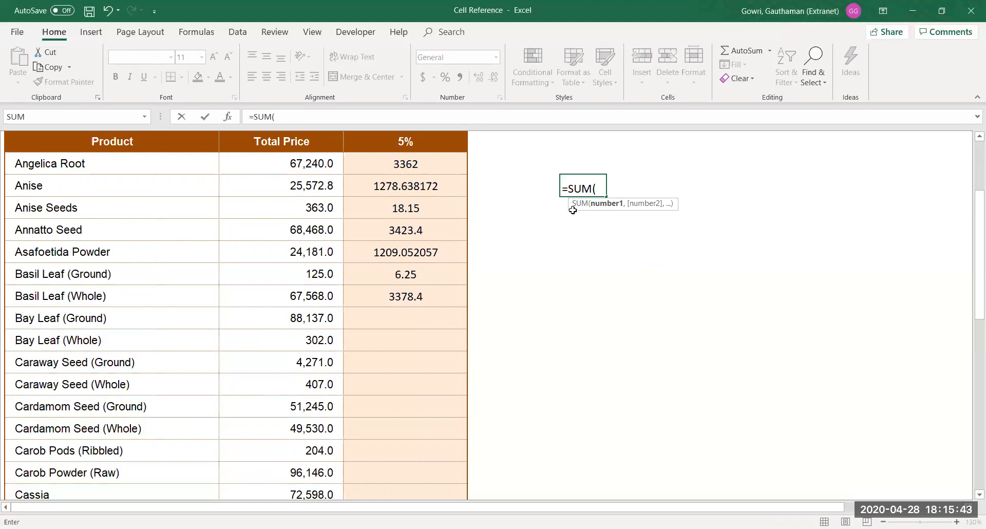
{"action": "left_click", "coordinate": [322, 164]}
{"action": "left_click_drag", "start_coordinate": [322, 164], "coordinate": [317, 190]}
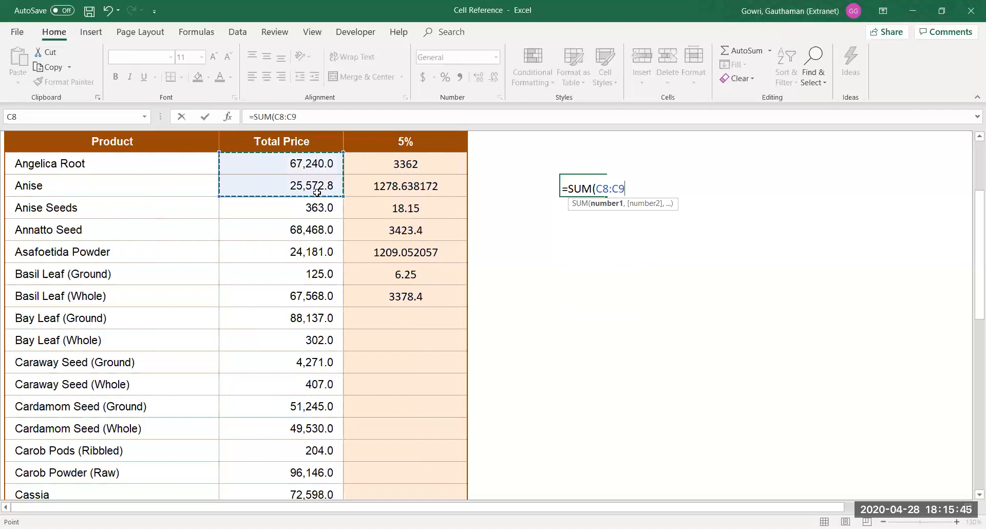
{"action": "key", "text": "Return"}
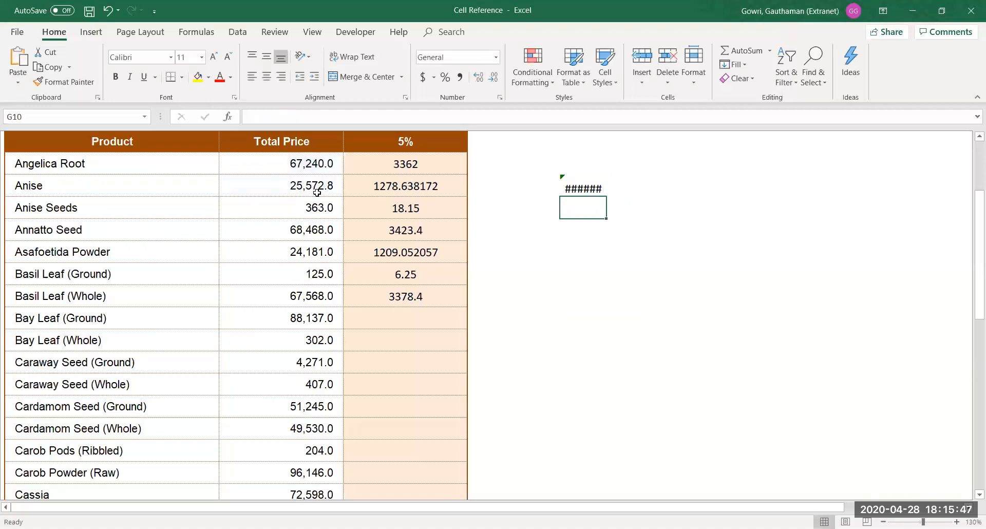
{"action": "left_click", "coordinate": [578, 186]}
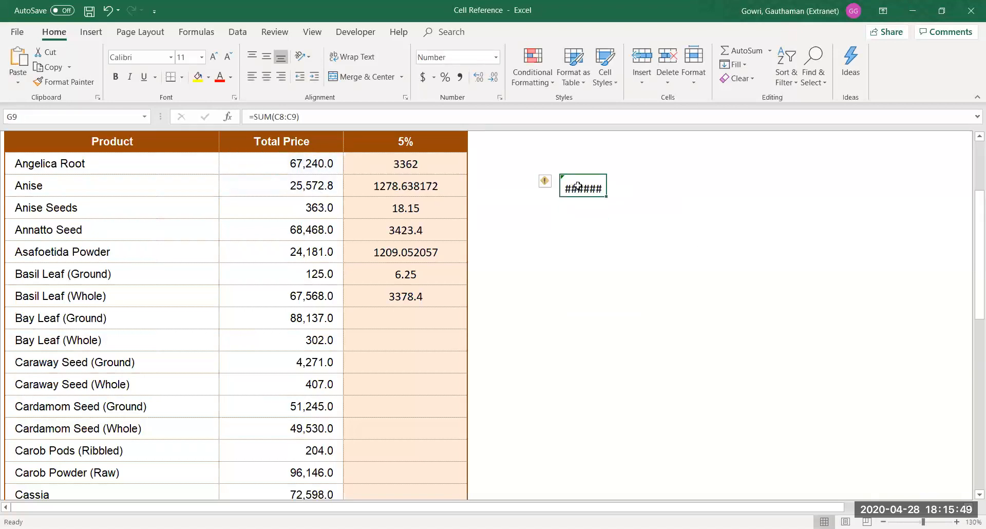
{"action": "key", "text": "alt+h"}
{"action": "key", "text": "o"}
{"action": "key", "text": "i"}
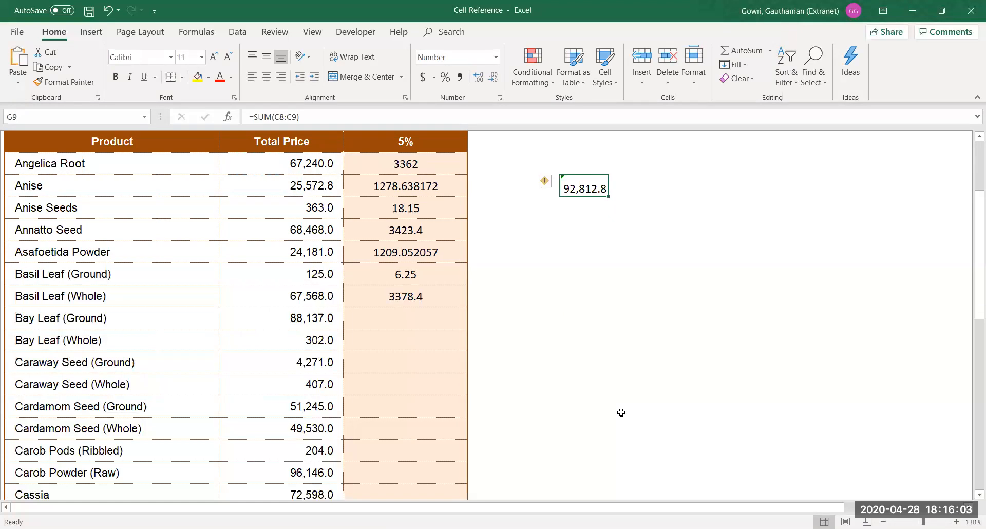
{"action": "key", "text": "Return"}
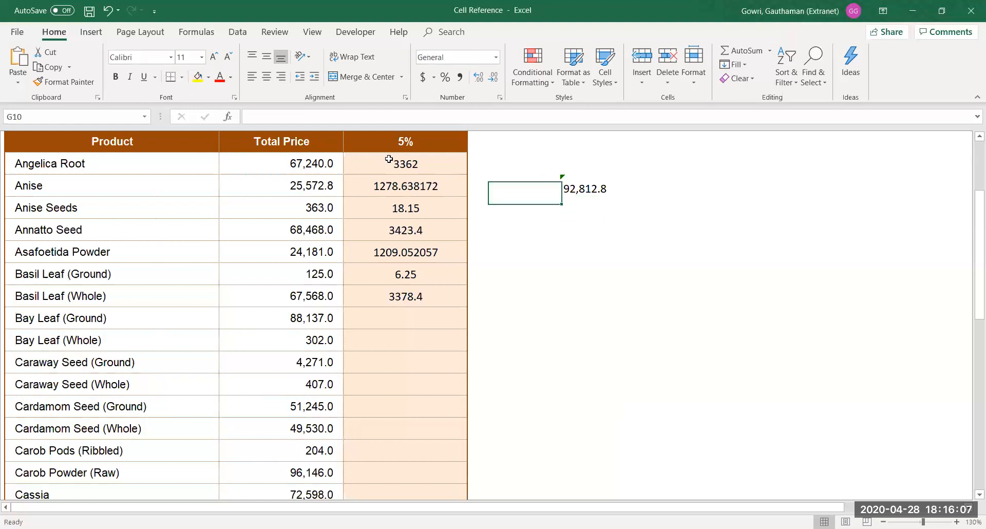
{"action": "double_click", "coordinate": [389, 160]}
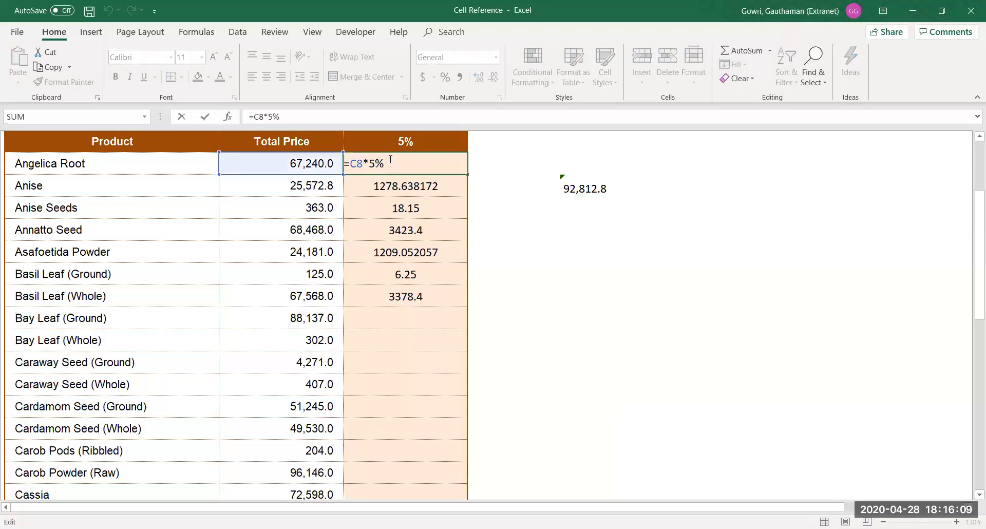
{"action": "key", "text": "Return"}
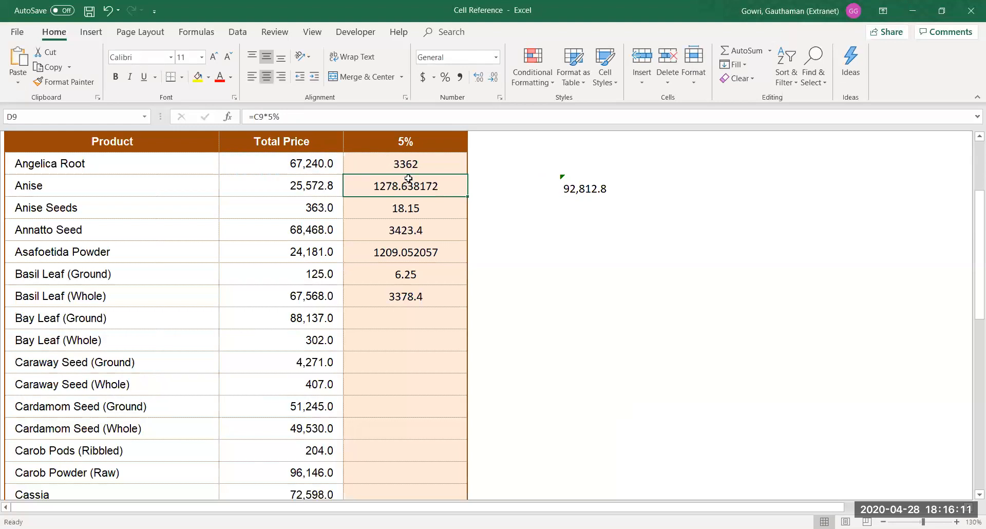
{"action": "left_click", "coordinate": [578, 188]}
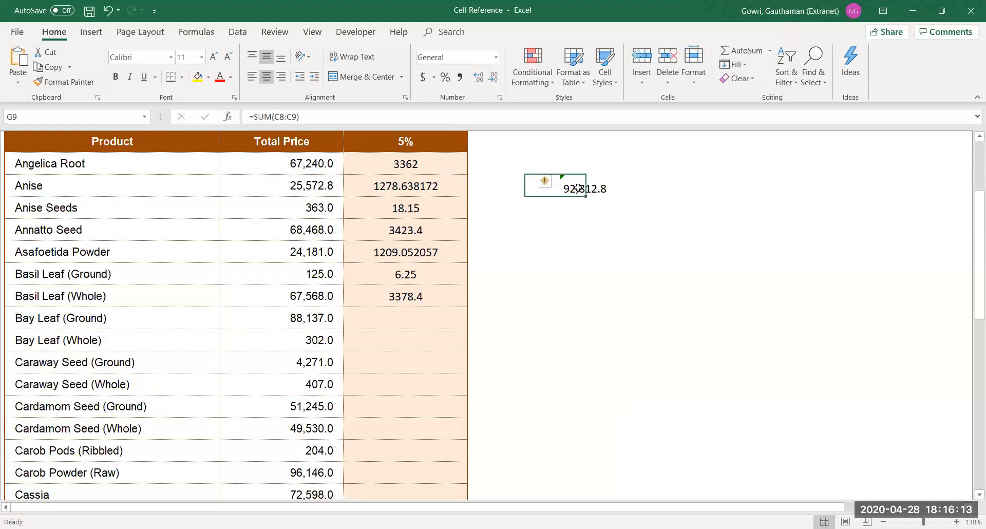
{"action": "double_click", "coordinate": [579, 188]}
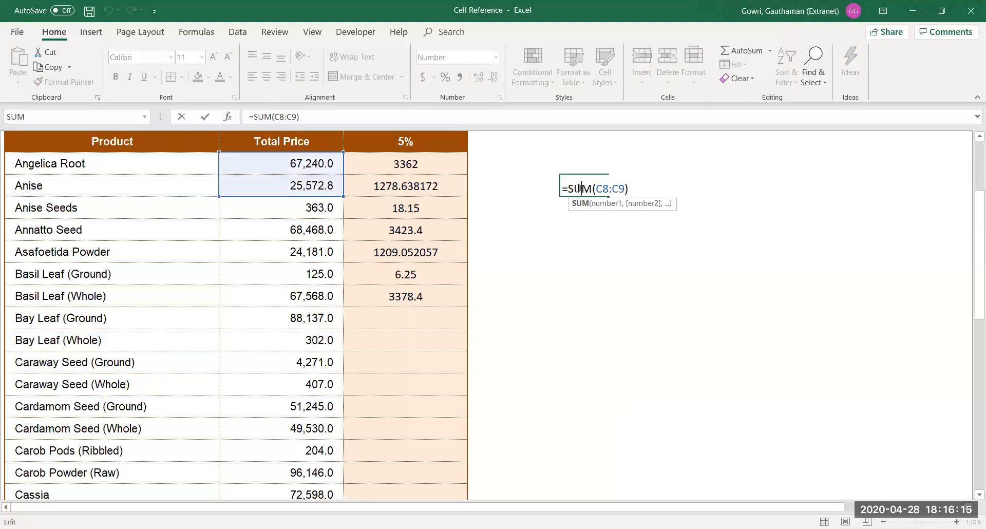
{"action": "key", "text": "Return"}
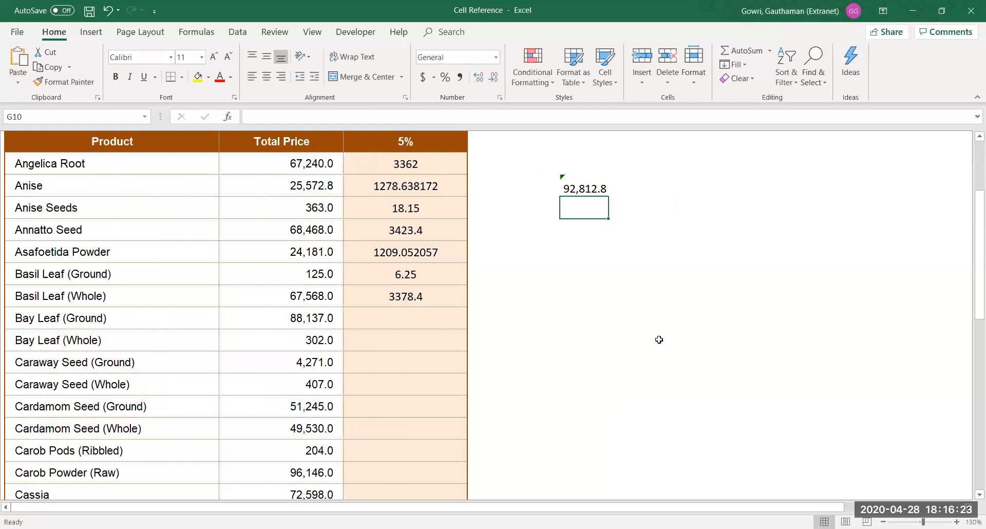
{"action": "key", "text": "F2"}
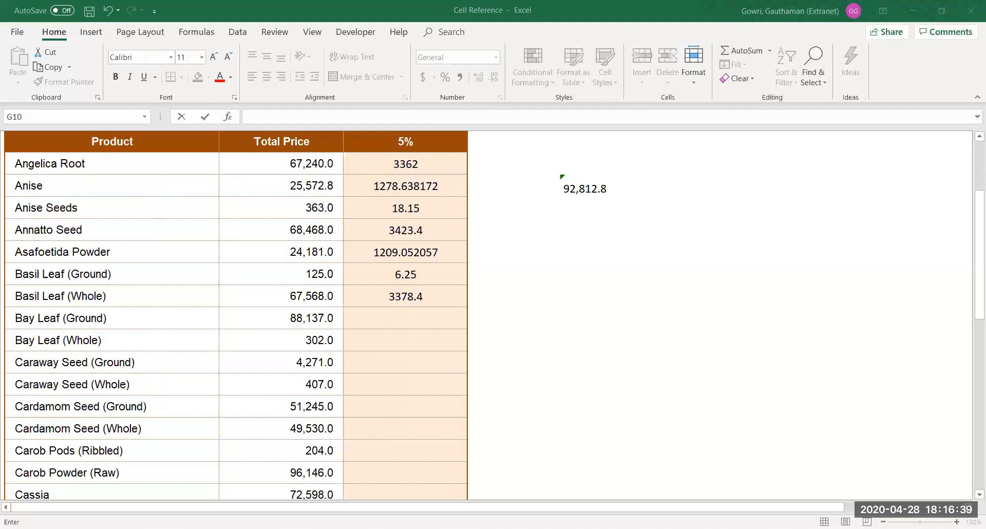
{"action": "left_click", "coordinate": [581, 191]}
{"action": "key", "text": "Return"}
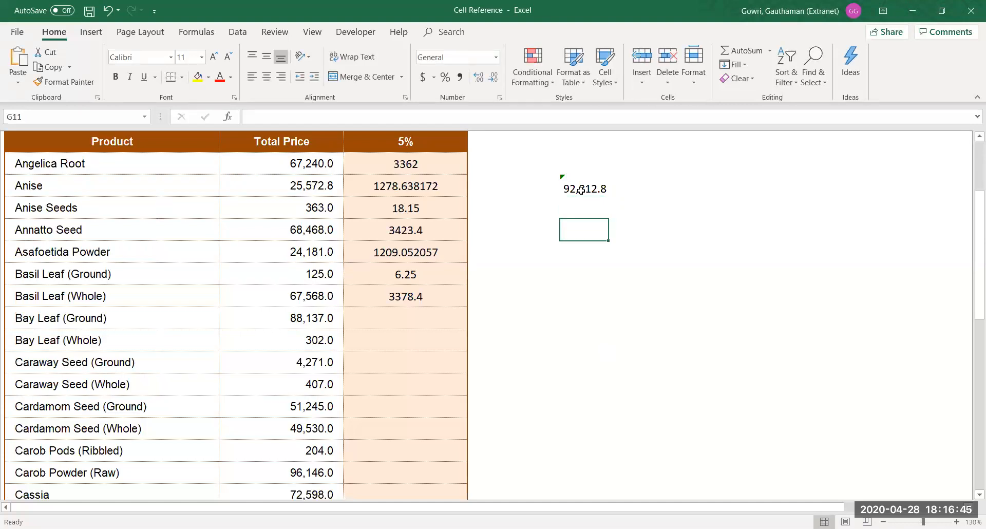
{"action": "left_click", "coordinate": [406, 172]}
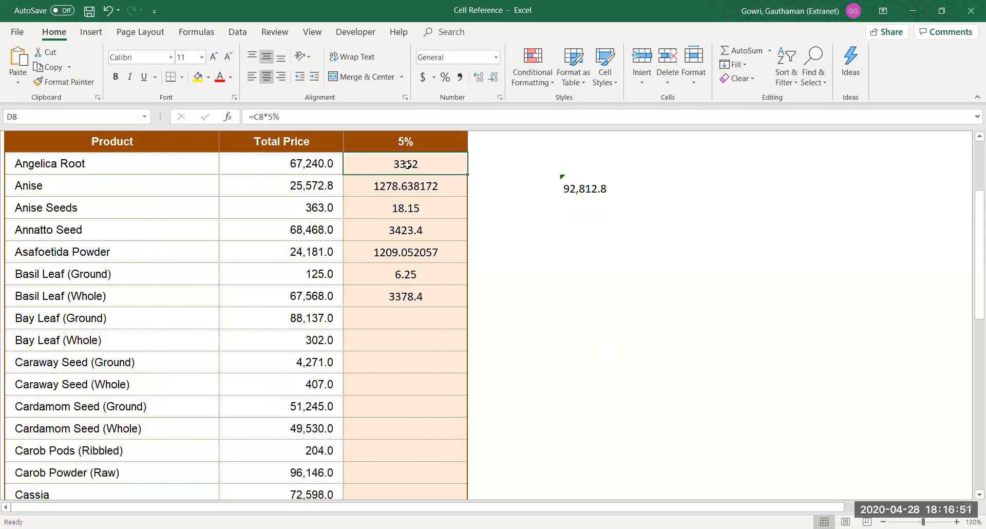
Change D8 to multiply by D7 instead of 5% and fill it down through D15
{"action": "double_click", "coordinate": [408, 165]}
{"action": "key", "text": "BackSpace"}
{"action": "key", "text": "BackSpace"}
{"action": "left_click", "coordinate": [404, 140]}
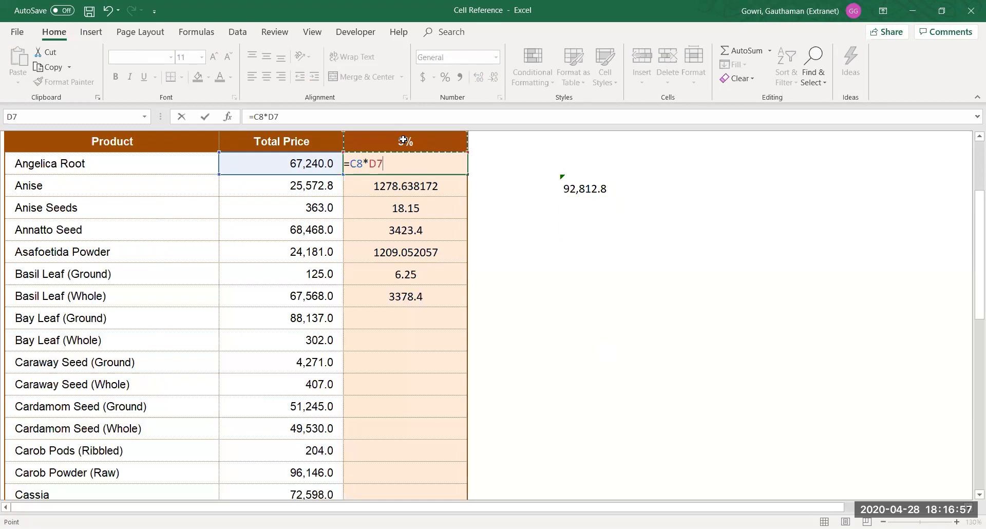
{"action": "key", "text": "Return"}
{"action": "key", "text": "Up"}
{"action": "key", "text": "shift+Down"}
{"action": "key", "text": "shift+Down"}
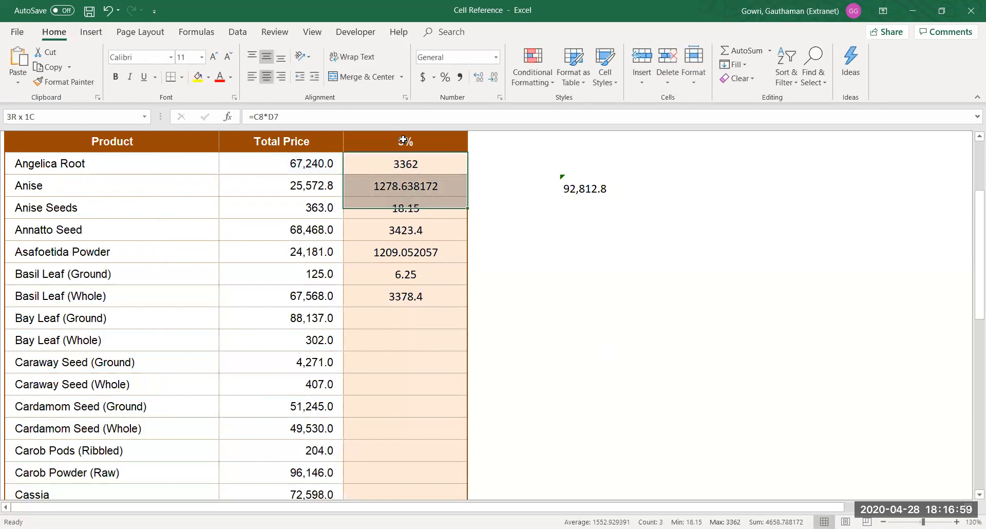
{"action": "key", "text": "shift+Down"}
{"action": "key", "text": "shift+Down"}
{"action": "key", "text": "shift+Down"}
{"action": "key", "text": "shift+Down"}
{"action": "key", "text": "shift+Down"}
{"action": "key", "text": "ctrl+d"}
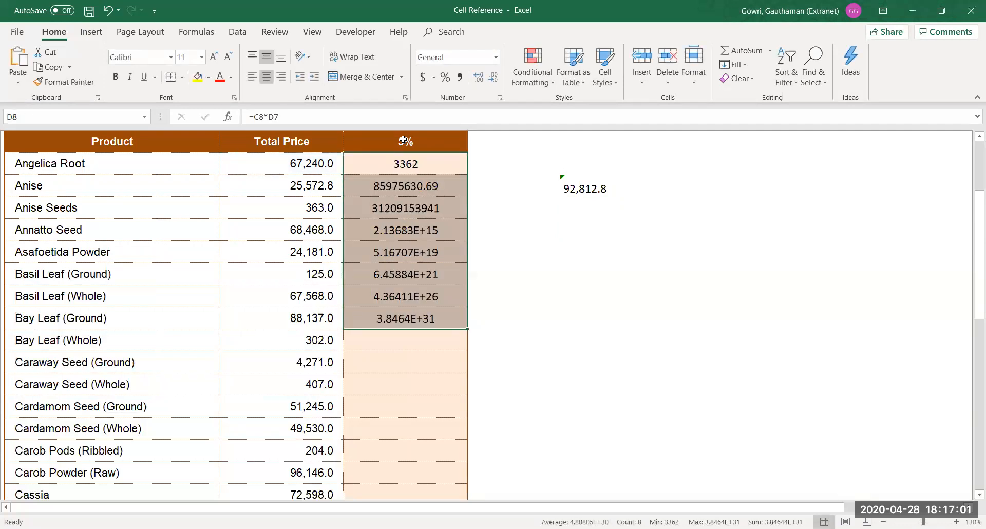
Inspect D11's shifted formula =C11*D10 without changing it
{"action": "left_click", "coordinate": [417, 231]}
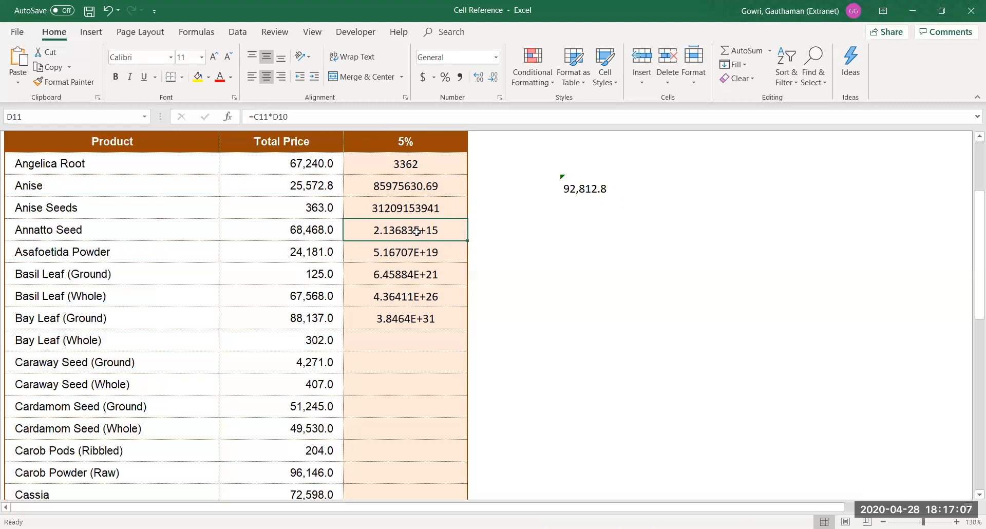
{"action": "double_click", "coordinate": [416, 231]}
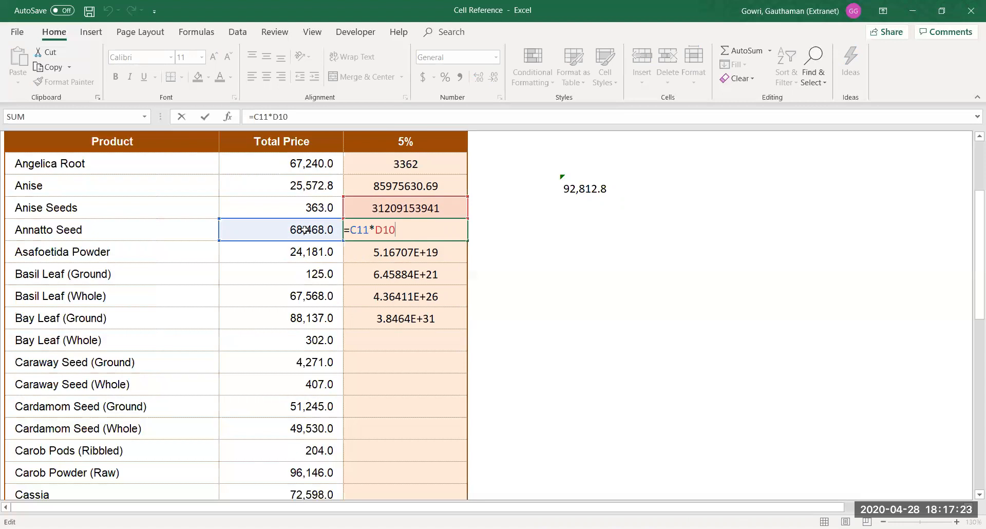
{"action": "key", "text": "Return"}
{"action": "left_click", "coordinate": [381, 137]}
{"action": "left_click", "coordinate": [25, 116]}
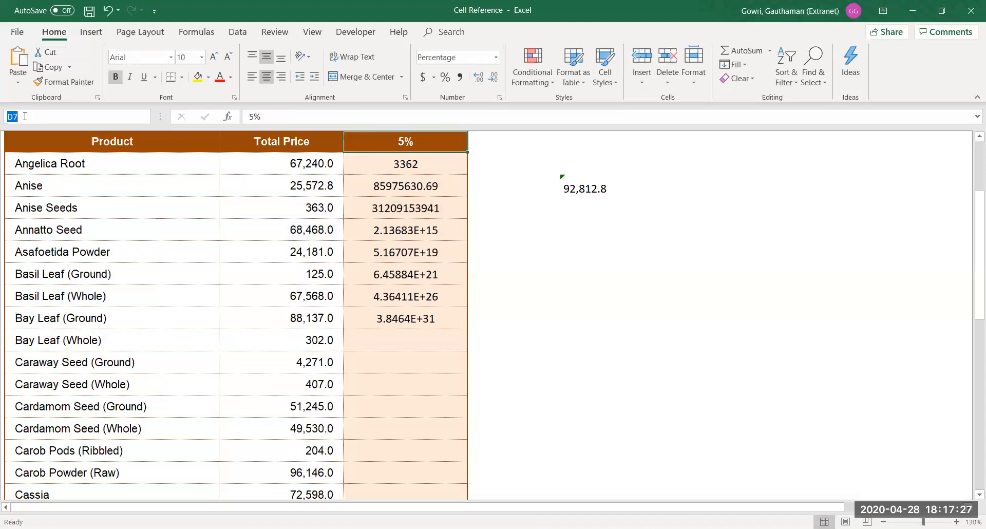
{"action": "key", "text": "Escape"}
{"action": "left_click_drag", "start_coordinate": [375, 164], "coordinate": [378, 384]}
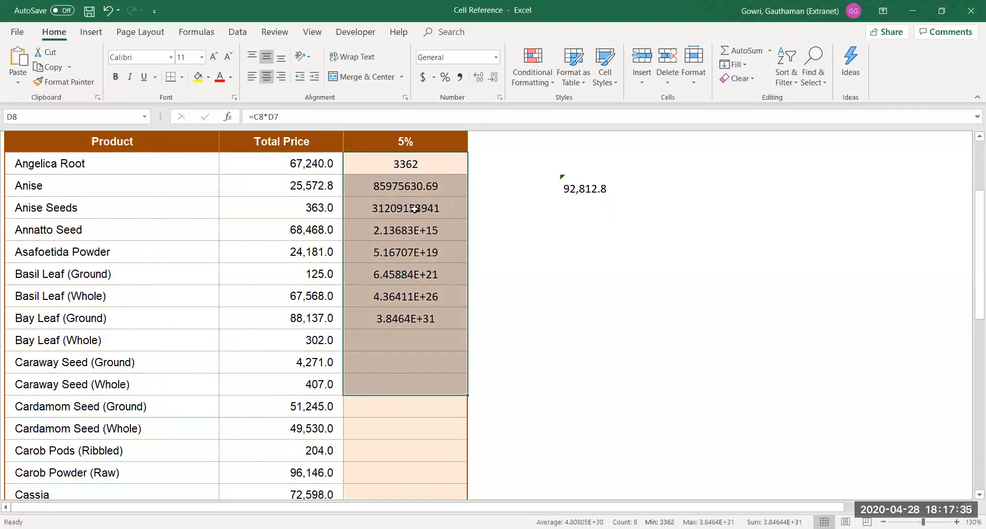
{"action": "left_click", "coordinate": [386, 170]}
{"action": "double_click", "coordinate": [386, 170]}
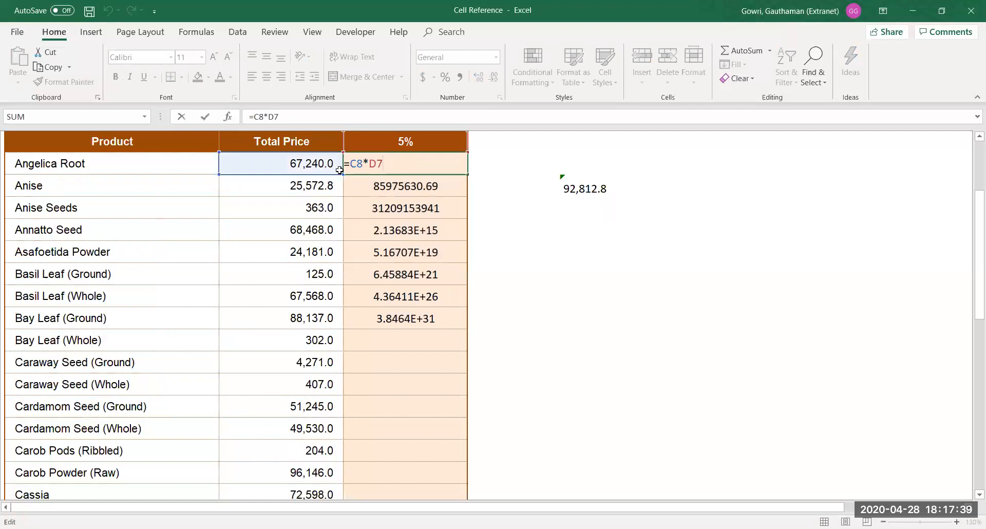
{"action": "key", "text": "Return"}
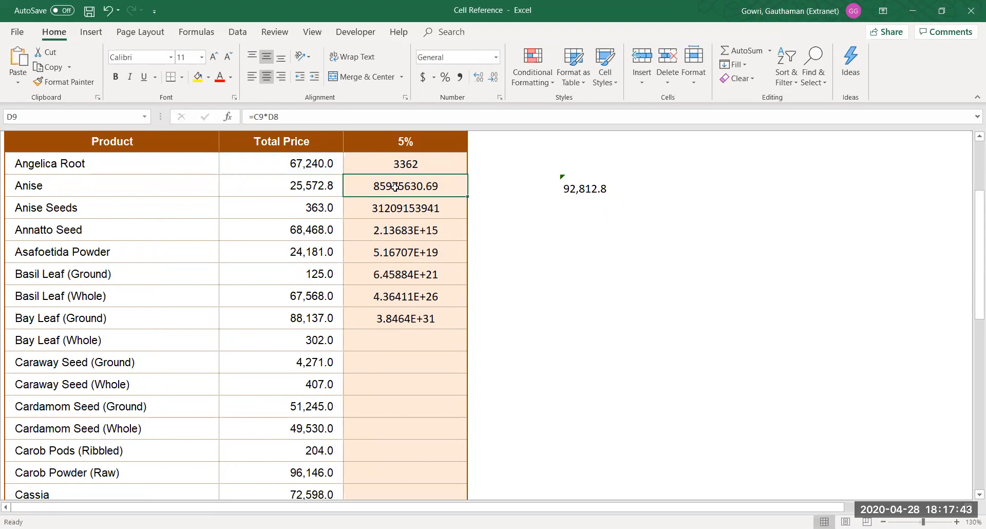
{"action": "double_click", "coordinate": [395, 188]}
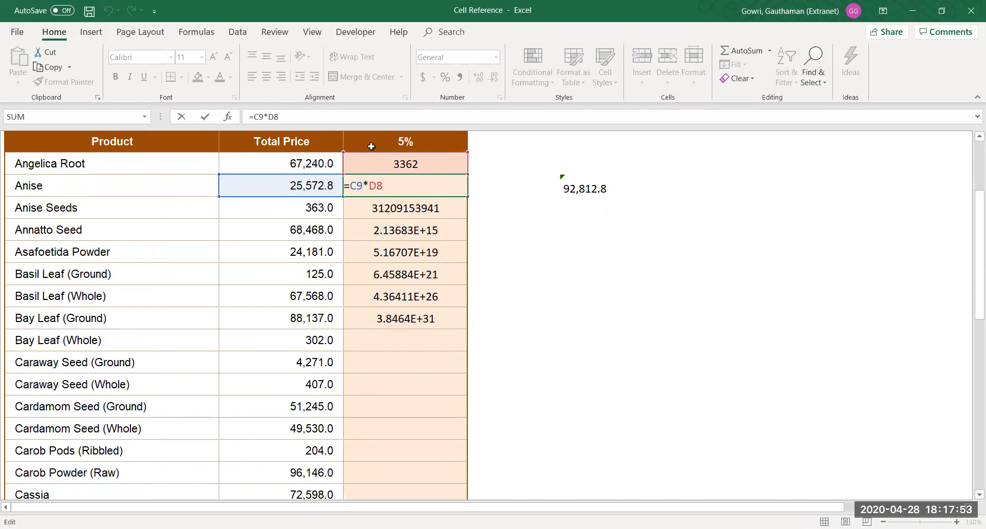
{"action": "key", "text": "Return"}
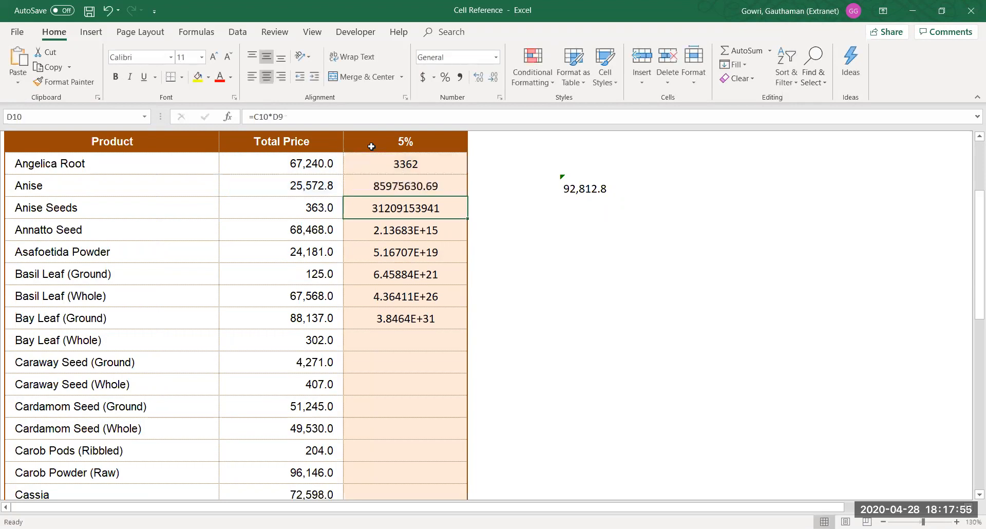
{"action": "double_click", "coordinate": [390, 156]}
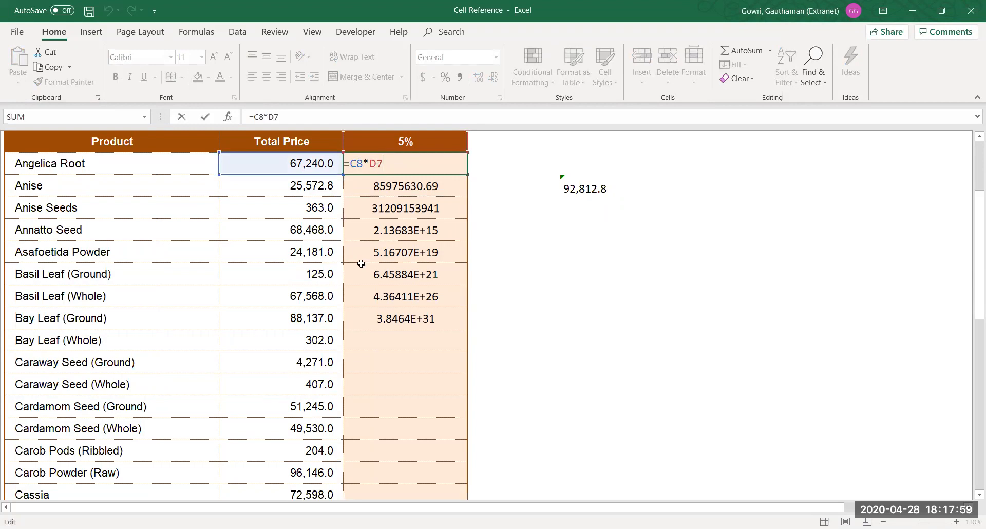
{"action": "key", "text": "F4"}
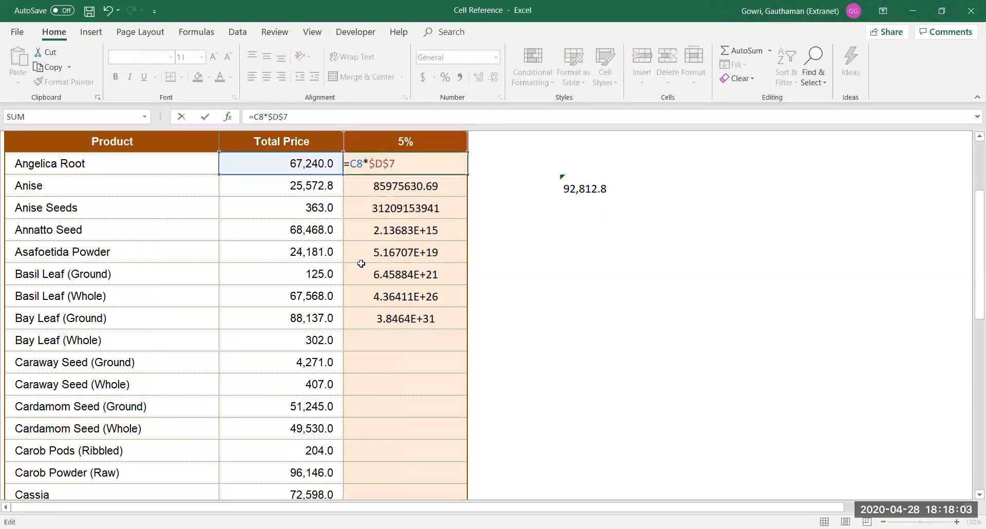
{"action": "key", "text": "Return"}
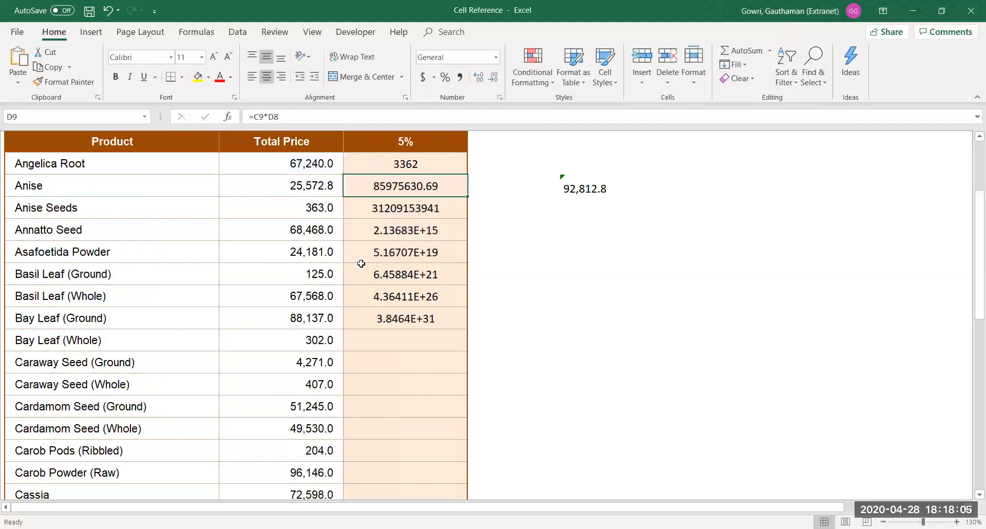
{"action": "key", "text": "Up"}
{"action": "key", "text": "ctrl+shift+Down"}
{"action": "key", "text": "ctrl+d"}
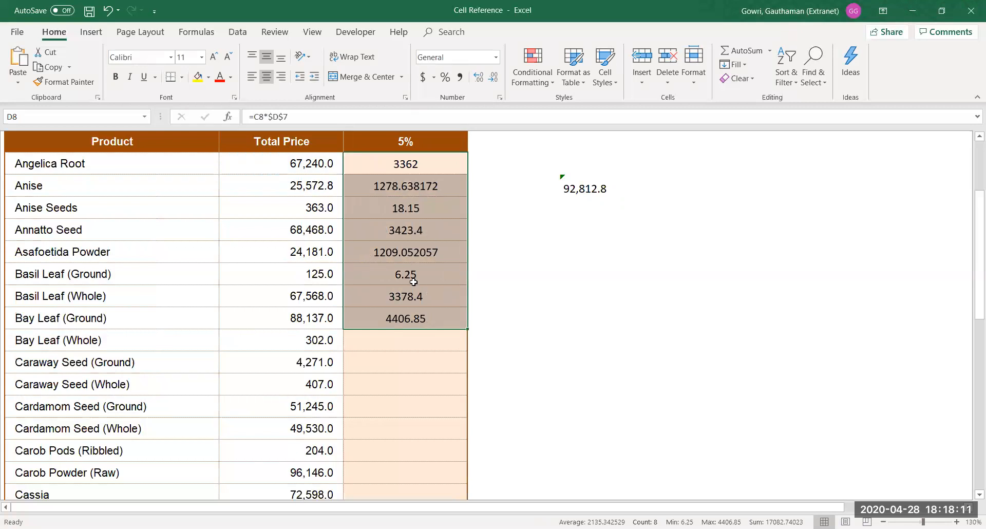
{"action": "double_click", "coordinate": [410, 253]}
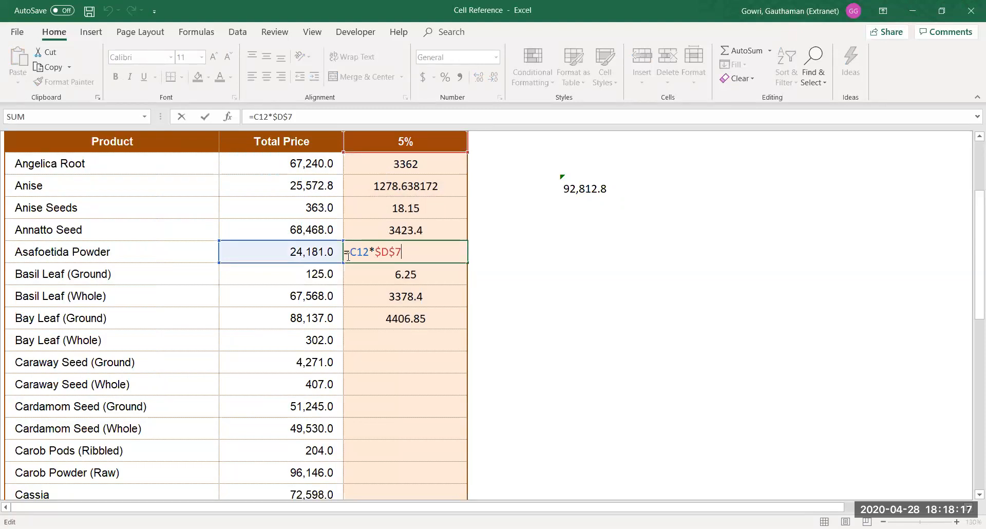
{"action": "key", "text": "Return"}
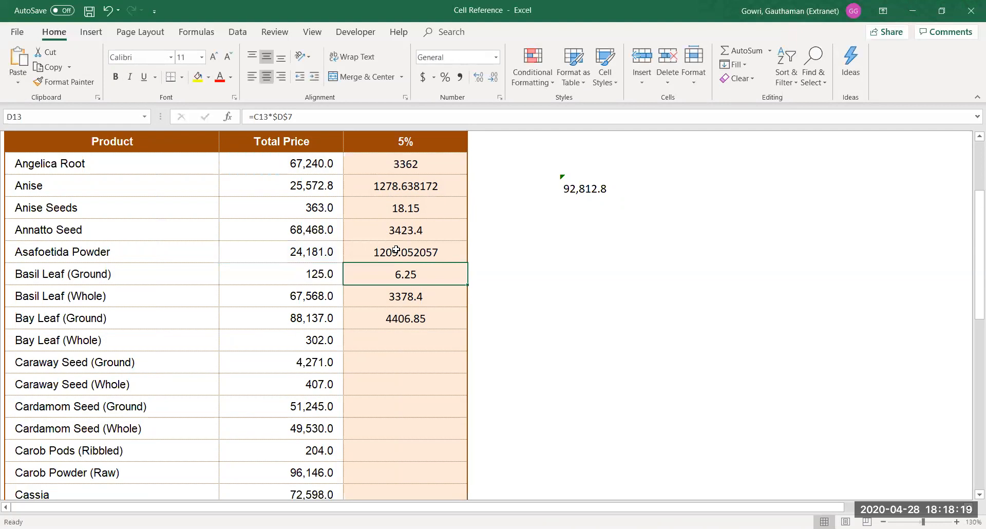
{"action": "key", "text": "F2"}
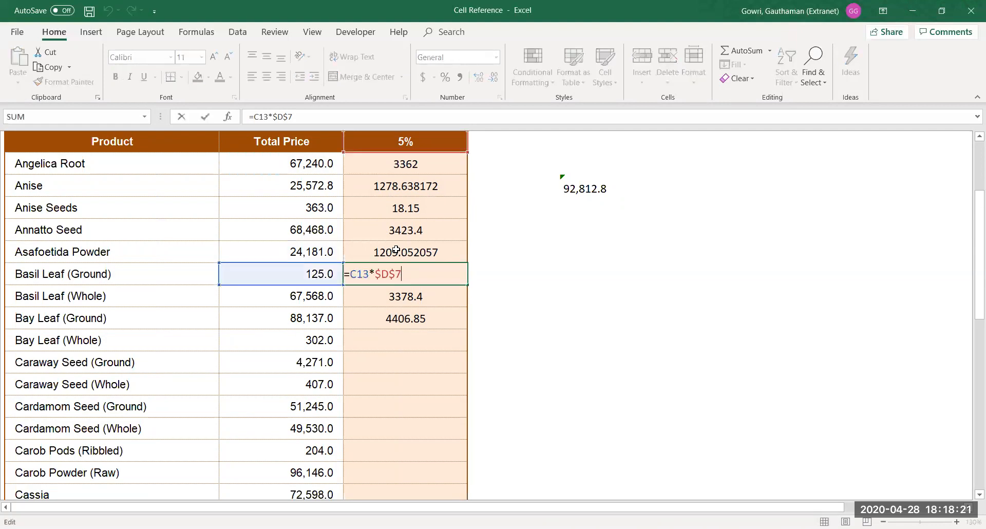
{"action": "key", "text": "Return"}
{"action": "key", "text": "F2"}
{"action": "key", "text": "Return"}
{"action": "key", "text": "F2"}
{"action": "key", "text": "Return"}
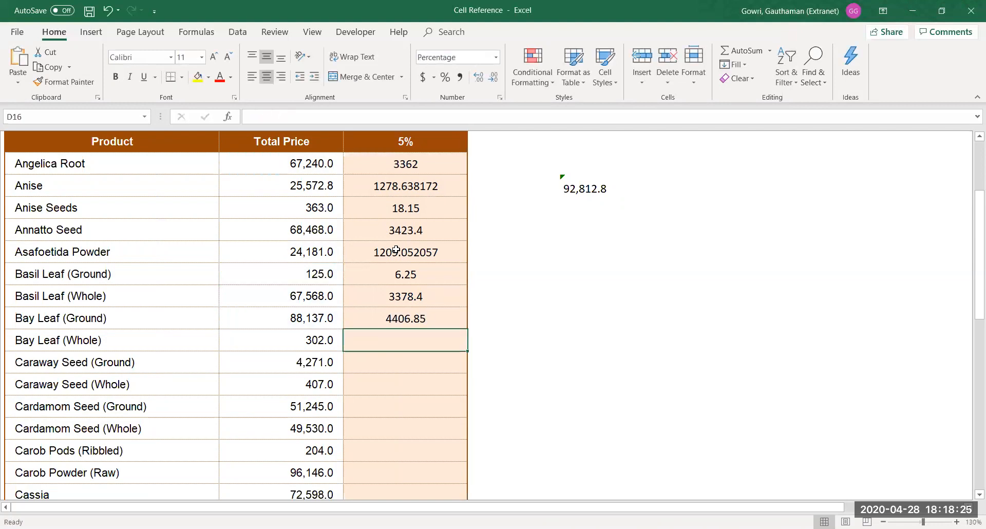
{"action": "left_click", "coordinate": [421, 317]}
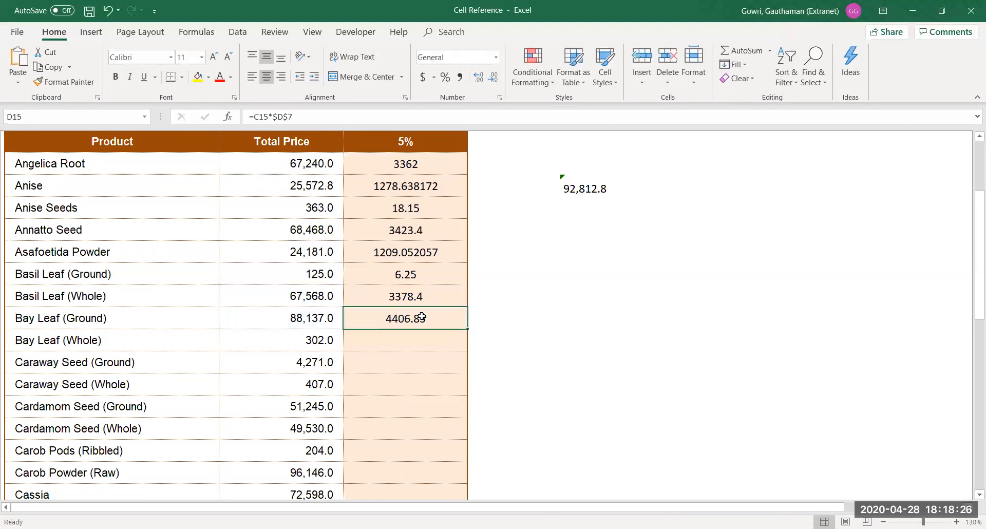
{"action": "double_click", "coordinate": [467, 329]}
{"action": "left_click", "coordinate": [410, 360]}
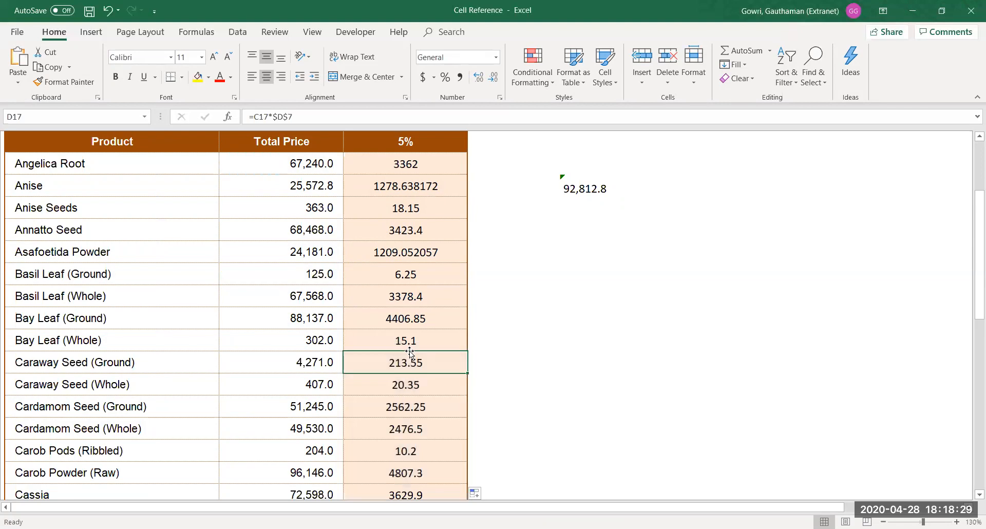
{"action": "key", "text": "F2"}
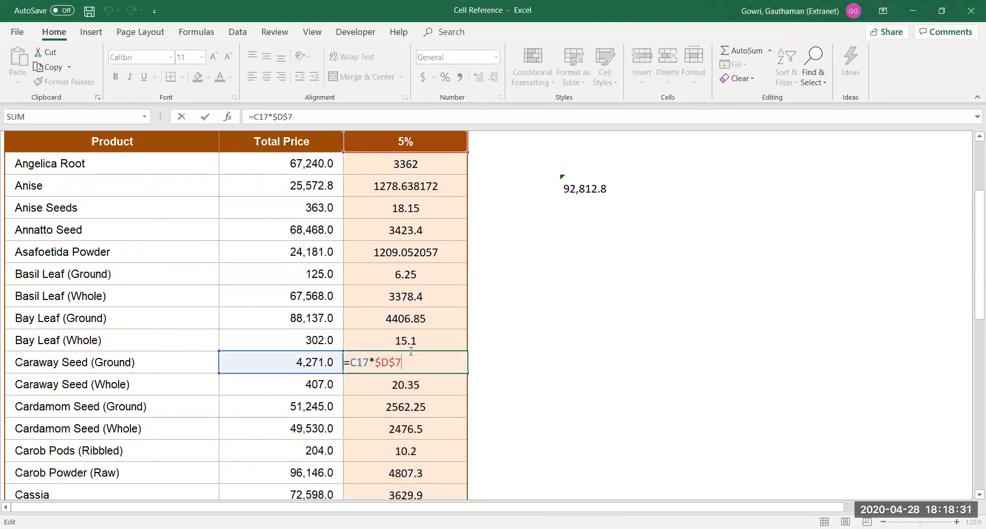
{"action": "key", "text": "Return"}
{"action": "key", "text": "Return"}
{"action": "key", "text": "Return"}
{"action": "key", "text": "Return"}
{"action": "key", "text": "F2"}
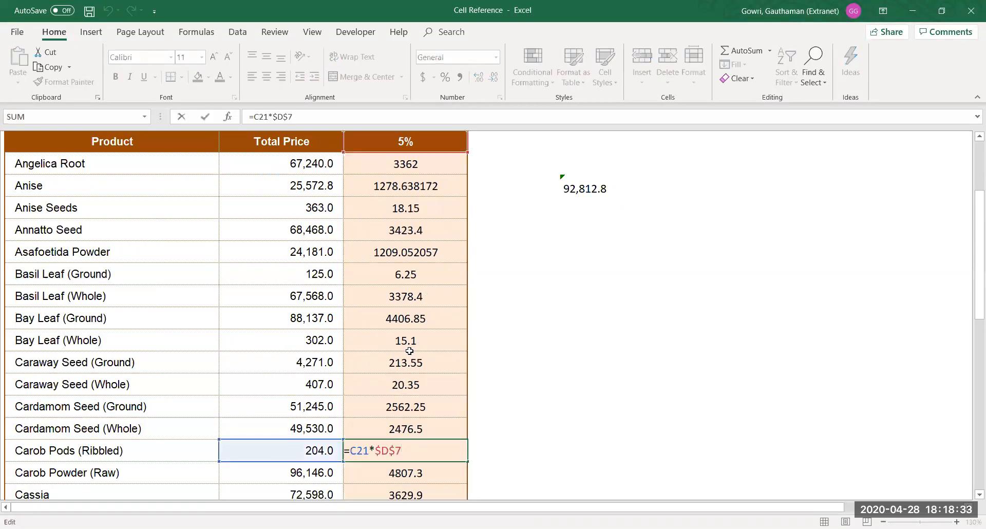
{"action": "key", "text": "Return"}
{"action": "key", "text": "Return"}
{"action": "key", "text": "Return"}
{"action": "key", "text": "F2"}
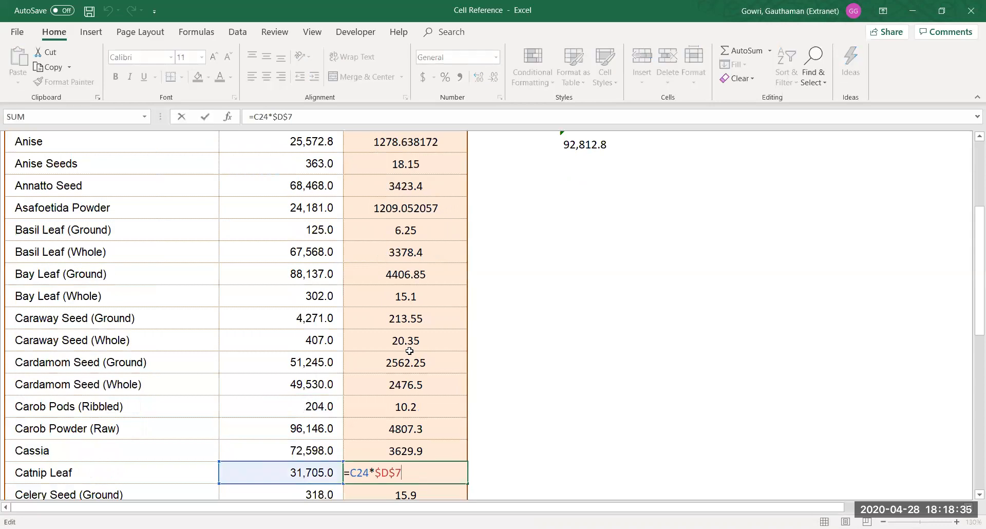
{"action": "key", "text": "Return"}
{"action": "key", "text": "Return"}
{"action": "key", "text": "Return"}
{"action": "key", "text": "F2"}
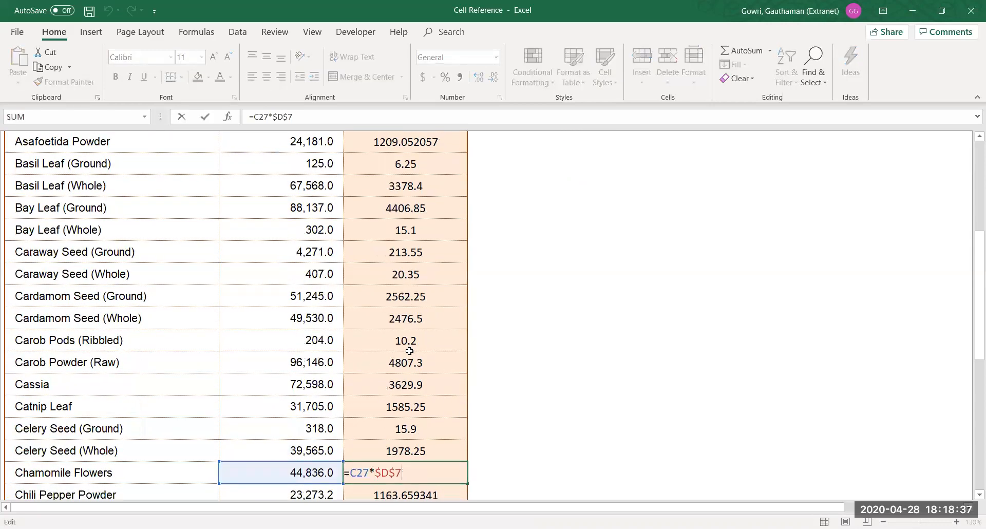
{"action": "key", "text": "Return"}
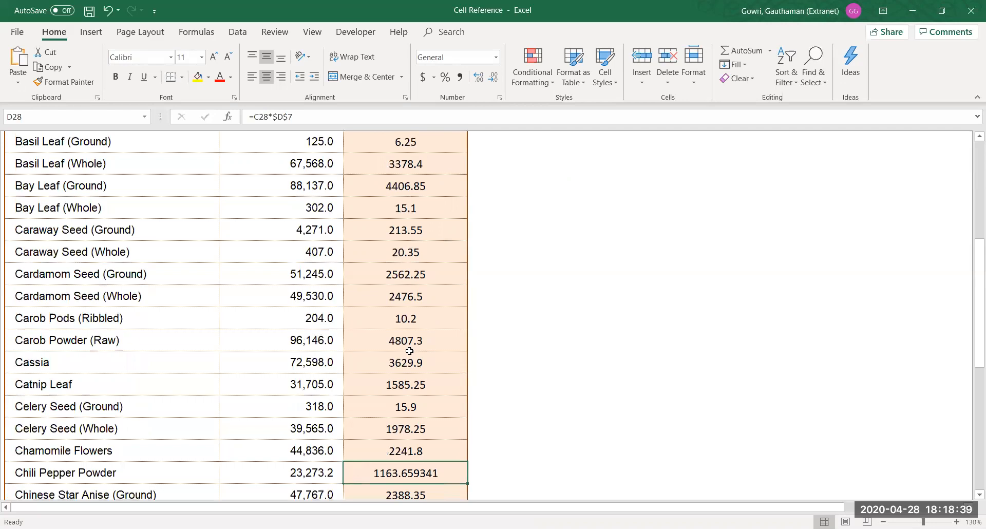
{"action": "key", "text": "Up"}
{"action": "key", "text": "Up"}
{"action": "key", "text": "Up"}
{"action": "key", "text": "Up"}
{"action": "key", "text": "Up"}
{"action": "key", "text": "Up"}
{"action": "key", "text": "Up"}
{"action": "key", "text": "Up"}
{"action": "key", "text": "Up"}
{"action": "key", "text": "Up"}
{"action": "key", "text": "Up"}
{"action": "key", "text": "Up"}
{"action": "key", "text": "Up"}
{"action": "key", "text": "Up"}
{"action": "key", "text": "Up"}
{"action": "key", "text": "Up"}
{"action": "key", "text": "Up"}
{"action": "key", "text": "Up"}
{"action": "key", "text": "Up"}
{"action": "key", "text": "Up"}
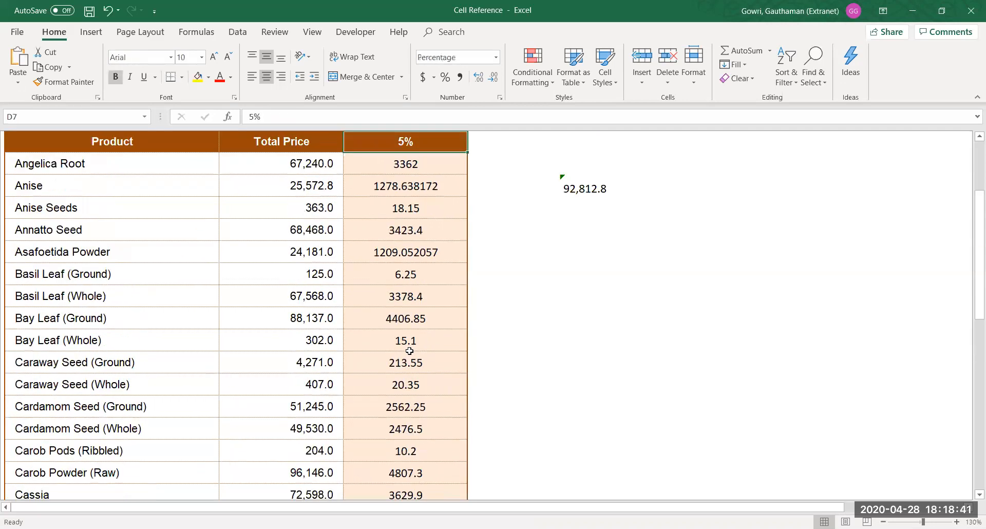
{"action": "key", "text": "Down"}
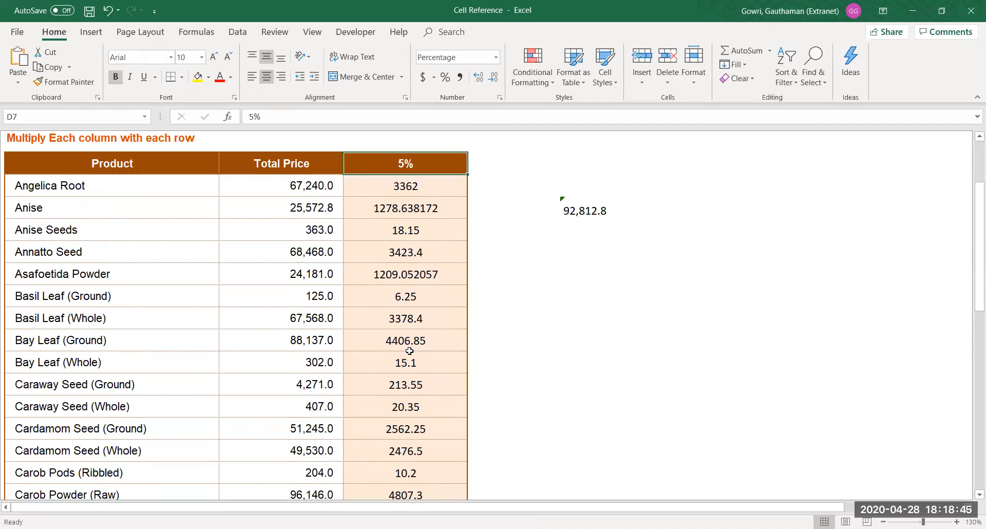
{"action": "type", "text": "10"}
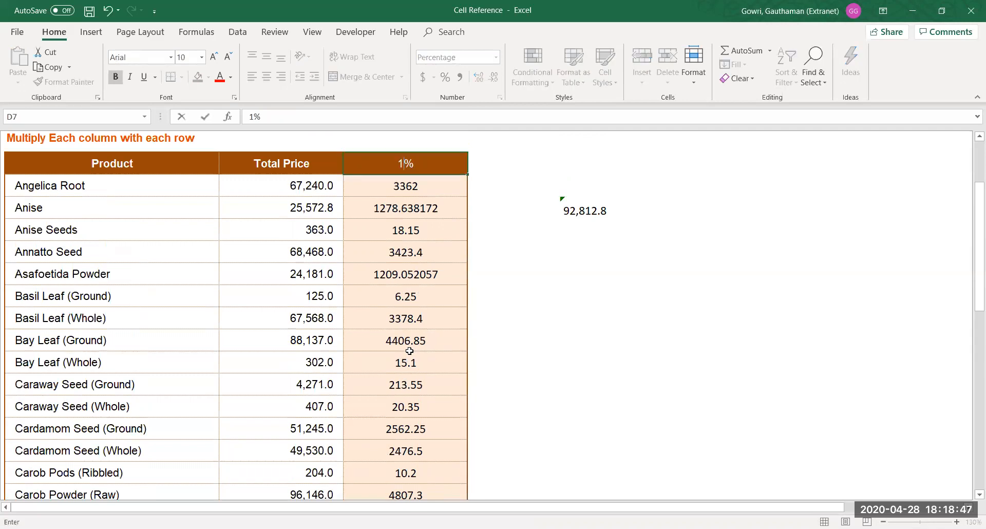
{"action": "key", "text": "Return"}
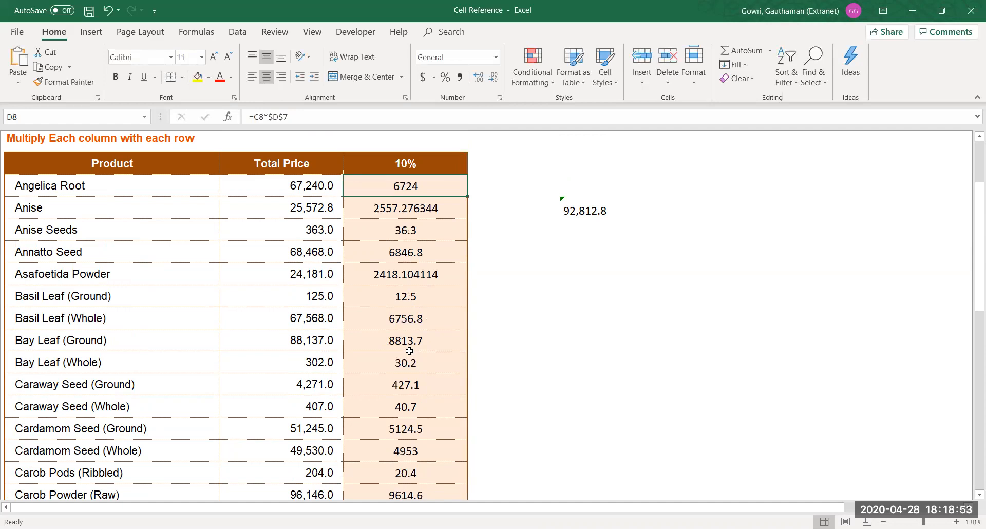
{"action": "key", "text": "Up"}
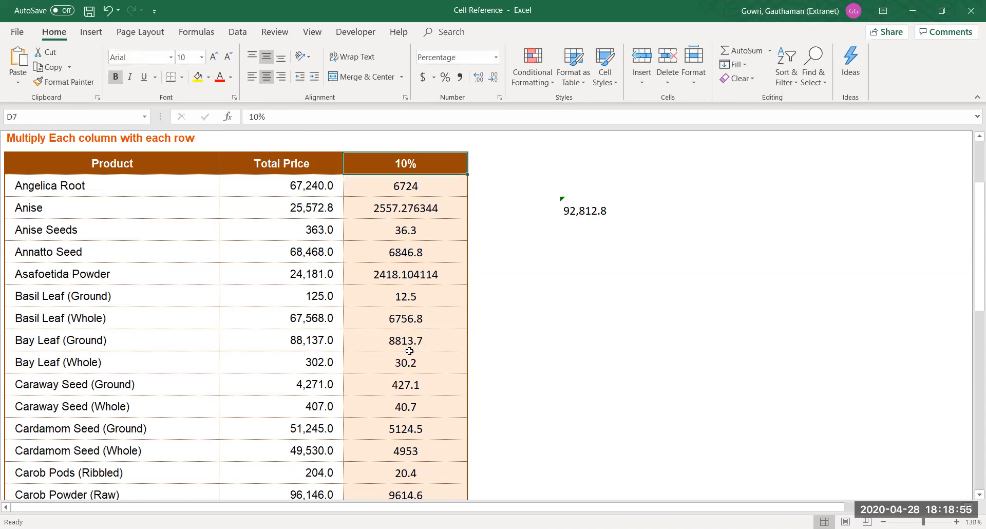
{"action": "key", "text": "Up"}
{"action": "key", "text": "Up"}
{"action": "key", "text": "Up"}
{"action": "key", "text": "Up"}
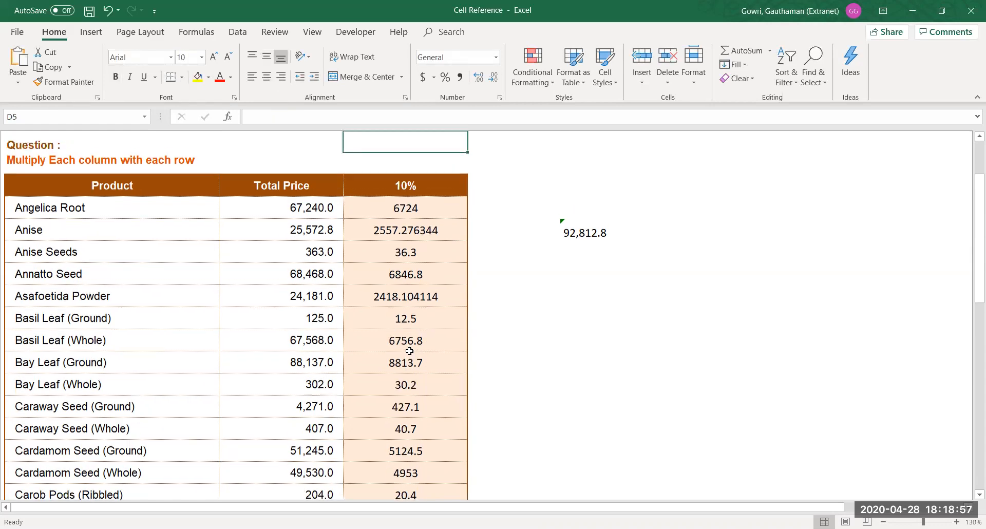
{"action": "key", "text": "Up"}
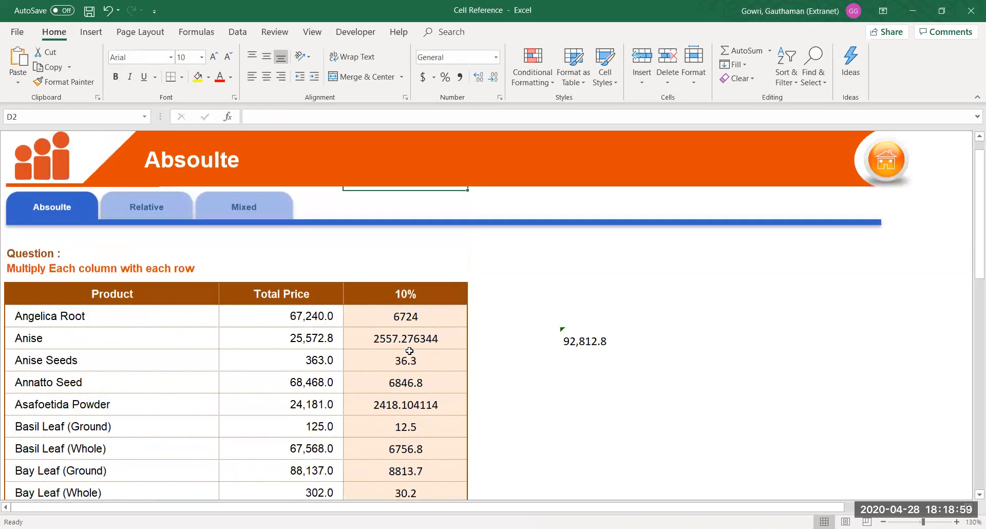
{"action": "key", "text": "Down"}
{"action": "key", "text": "Down"}
{"action": "key", "text": "Down"}
{"action": "key", "text": "Down"}
{"action": "key", "text": "Down"}
{"action": "key", "text": "Down"}
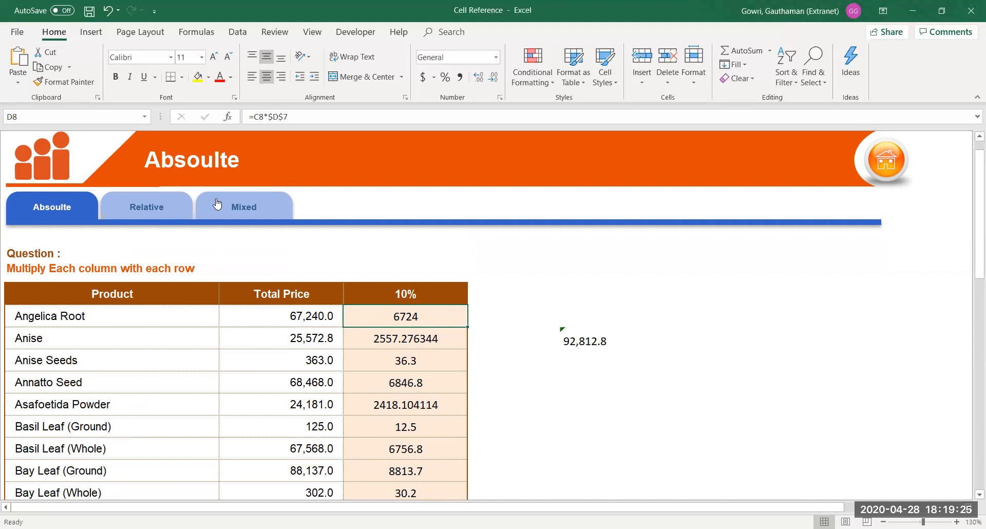
Switch to the Relative sheet and move from the empty monthly table to the Incentives names
{"action": "left_click", "coordinate": [132, 204]}
{"action": "left_click", "coordinate": [138, 280]}
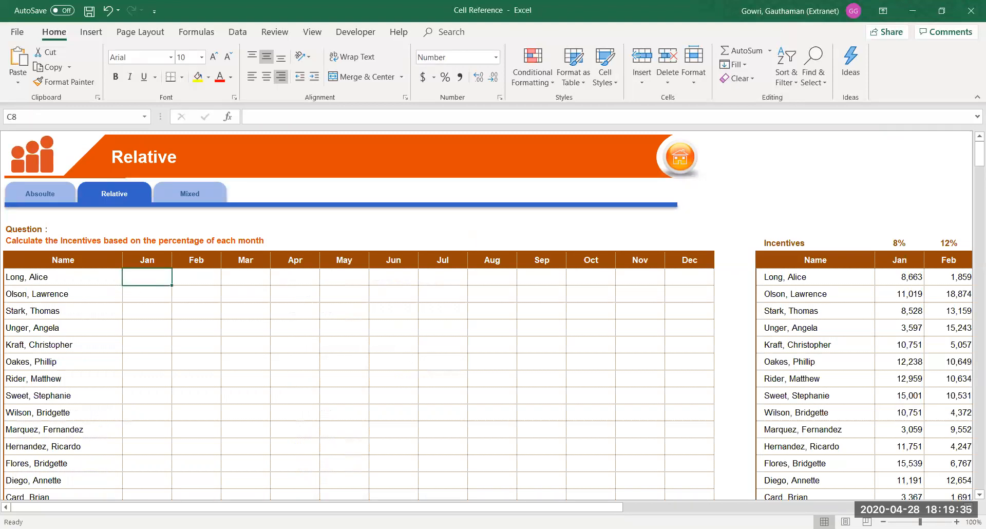
{"action": "scroll", "coordinate": [581, 377], "scroll_direction": "up", "scroll_amount": 2}
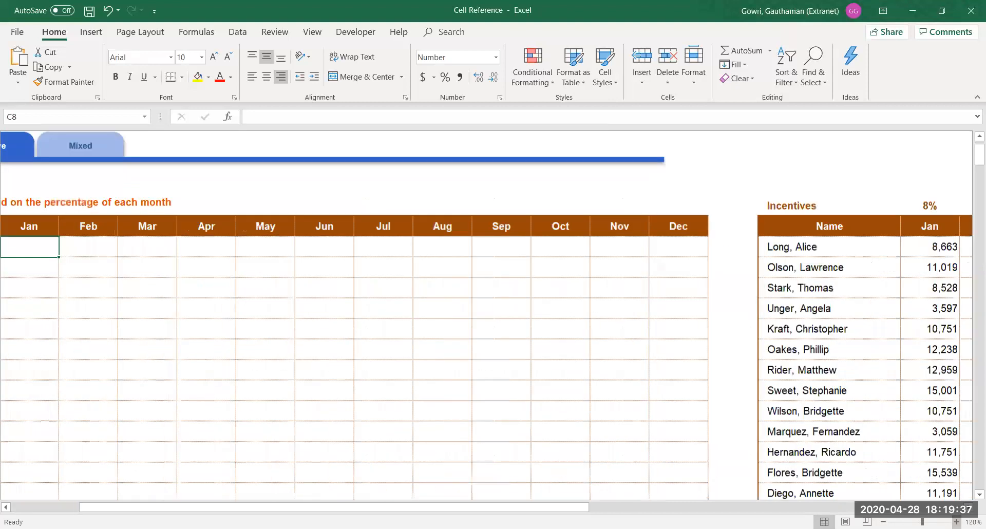
{"action": "left_click", "coordinate": [466, 299]}
{"action": "key", "text": "Right"}
{"action": "key", "text": "Right"}
{"action": "key", "text": "Right"}
{"action": "key", "text": "Right"}
{"action": "key", "text": "Right"}
{"action": "key", "text": "Right"}
{"action": "key", "text": "Right"}
{"action": "key", "text": "Right"}
{"action": "key", "text": "Right"}
{"action": "key", "text": "Right"}
{"action": "key", "text": "Right"}
{"action": "key", "text": "Right"}
{"action": "key", "text": "Right"}
{"action": "key", "text": "Right"}
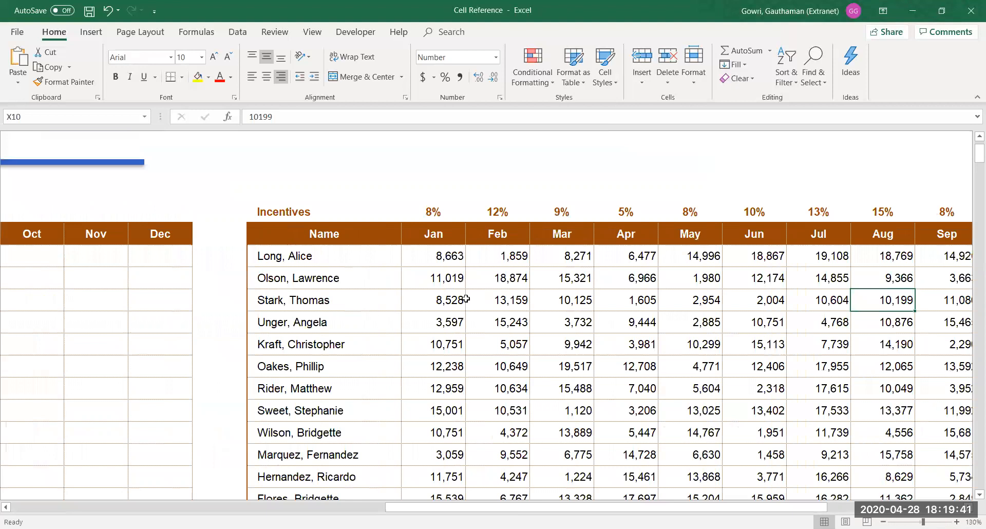
{"action": "key", "text": "Left"}
{"action": "key", "text": "Left"}
{"action": "key", "text": "Left"}
{"action": "key", "text": "Left"}
{"action": "key", "text": "Left"}
{"action": "key", "text": "Left"}
{"action": "key", "text": "Left"}
{"action": "key", "text": "Left"}
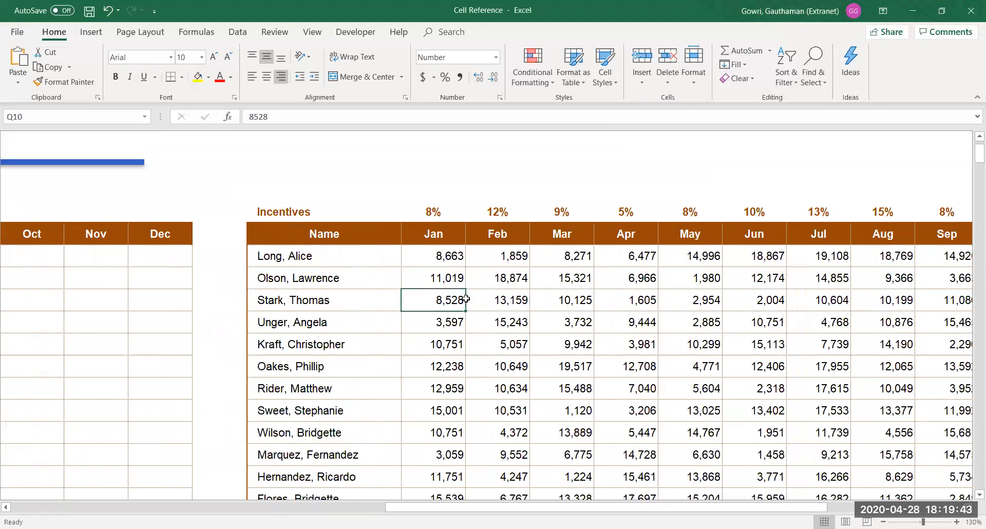
{"action": "key", "text": "Up"}
{"action": "key", "text": "Up"}
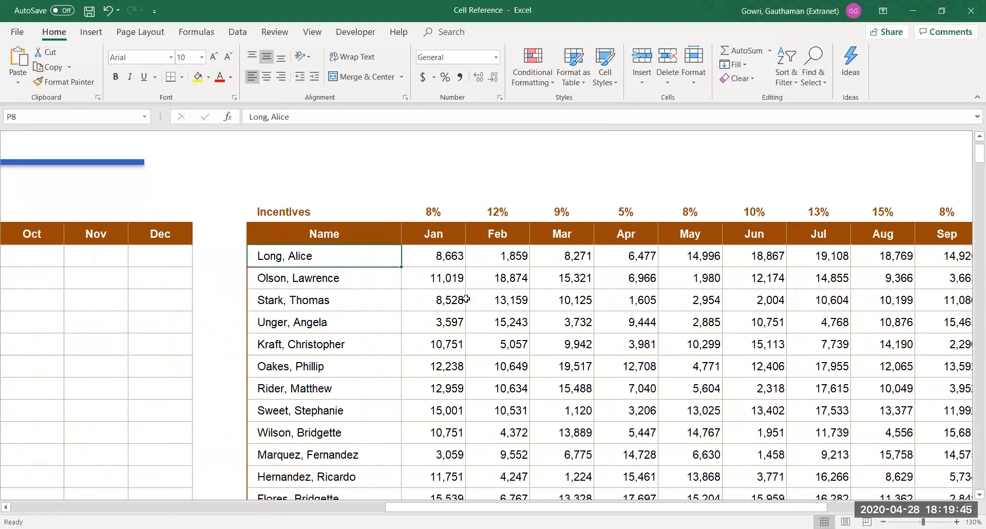
Select the full list of names and move into the first row of monthly figures
{"action": "key", "text": "ctrl+shift+Down"}
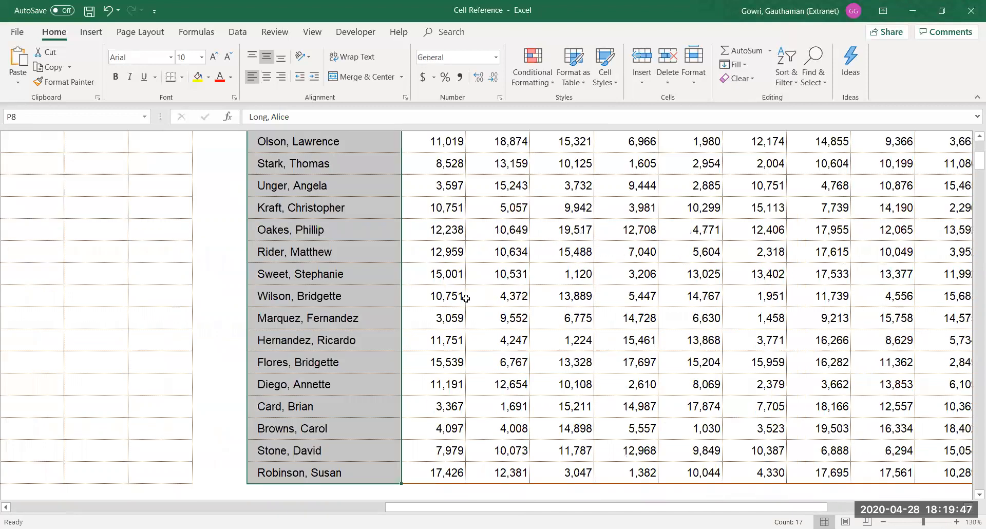
{"action": "key", "text": "Up"}
{"action": "key", "text": "Up"}
{"action": "key", "text": "Down"}
{"action": "key", "text": "Right"}
{"action": "key", "text": "Down"}
{"action": "key", "text": "Right"}
{"action": "key", "text": "Right"}
{"action": "key", "text": "Right"}
{"action": "key", "text": "Right"}
{"action": "key", "text": "Right"}
{"action": "key", "text": "Right"}
{"action": "key", "text": "Right"}
{"action": "key", "text": "Right"}
{"action": "key", "text": "Right"}
{"action": "key", "text": "Right"}
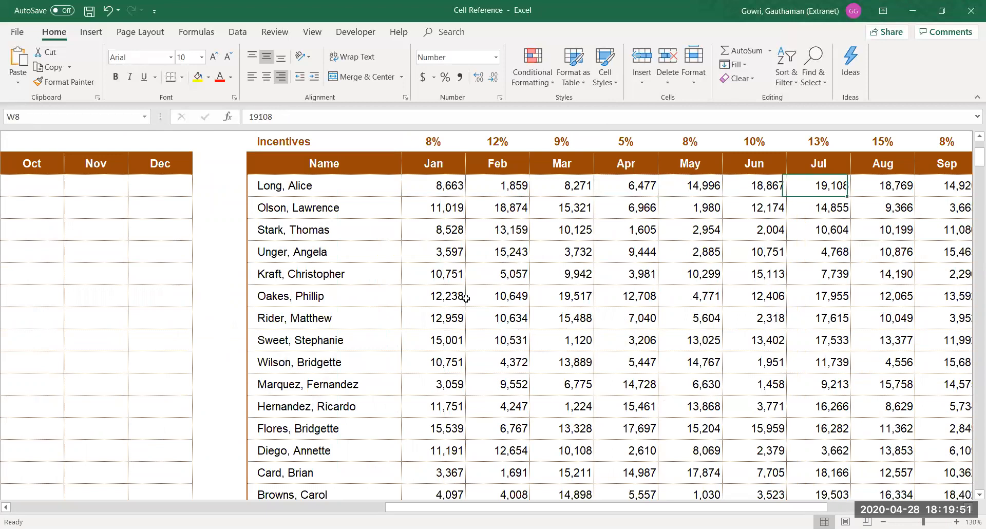
{"action": "key", "text": "Right"}
{"action": "key", "text": "Right"}
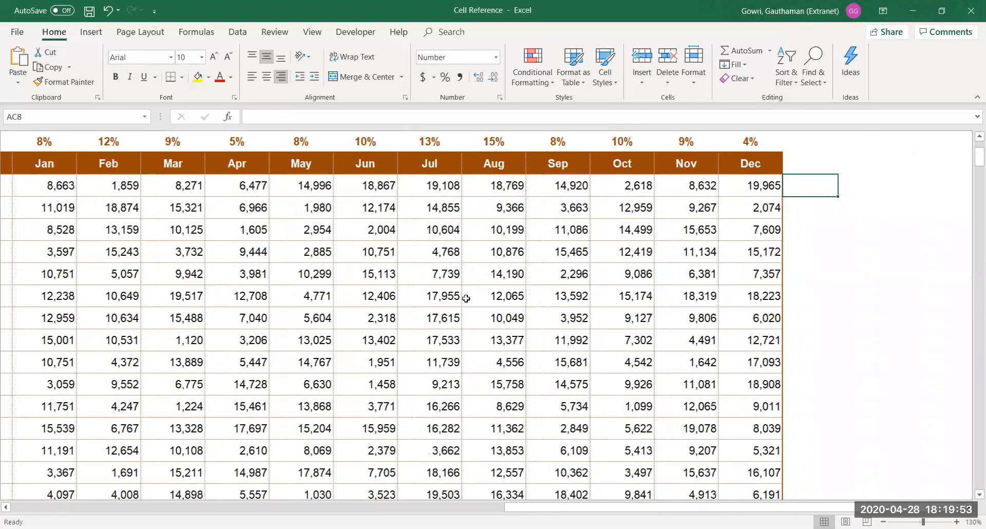
Review the monthly percentages from December back to Jan 8%, then return to the first empty Jan cell
{"action": "key", "text": "Up"}
{"action": "key", "text": "Up"}
{"action": "key", "text": "Left"}
{"action": "key", "text": "ctrl+shift+Left"}
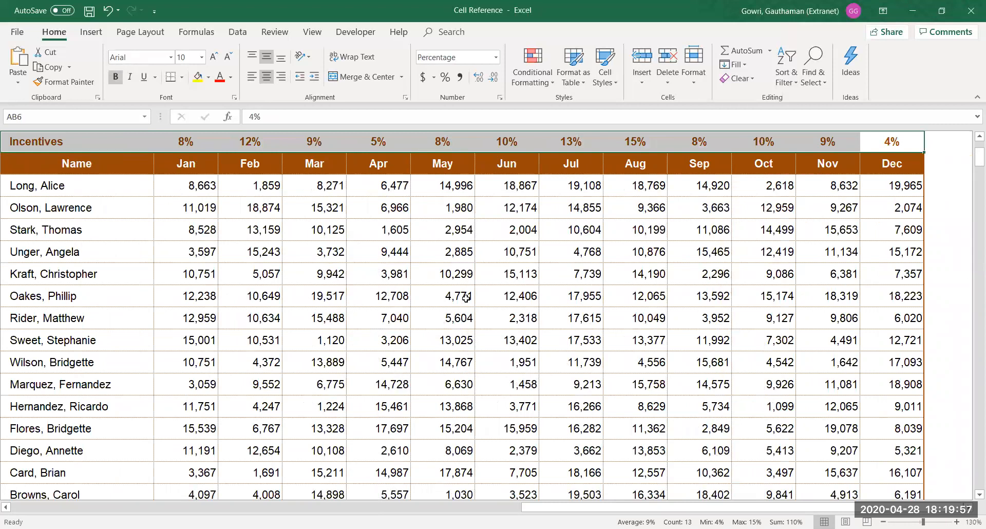
{"action": "key", "text": "Left"}
{"action": "key", "text": "Left"}
{"action": "key", "text": "Left"}
{"action": "key", "text": "Left"}
{"action": "key", "text": "Left"}
{"action": "key", "text": "Left"}
{"action": "key", "text": "Left"}
{"action": "key", "text": "Left"}
{"action": "key", "text": "Left"}
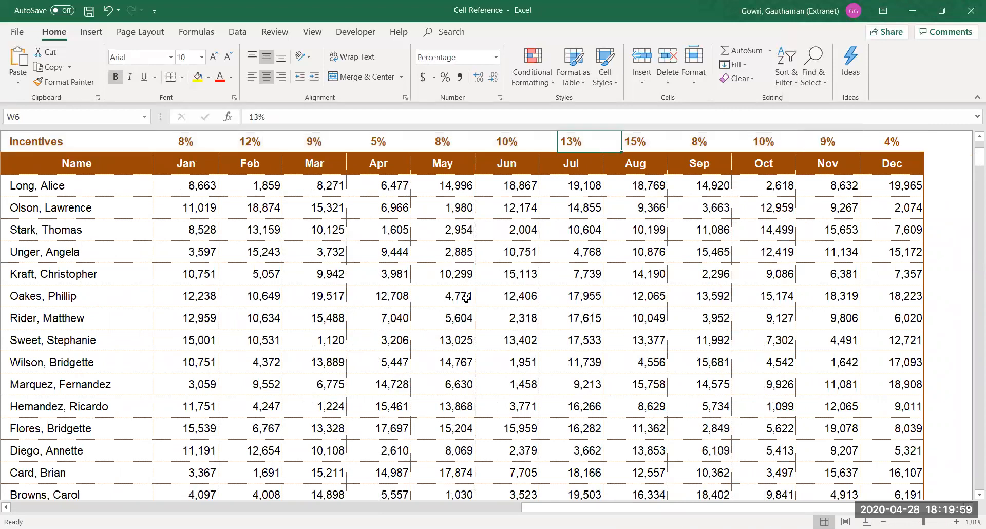
{"action": "key", "text": "Left"}
{"action": "key", "text": "Left"}
{"action": "key", "text": "Down"}
{"action": "key", "text": "Down"}
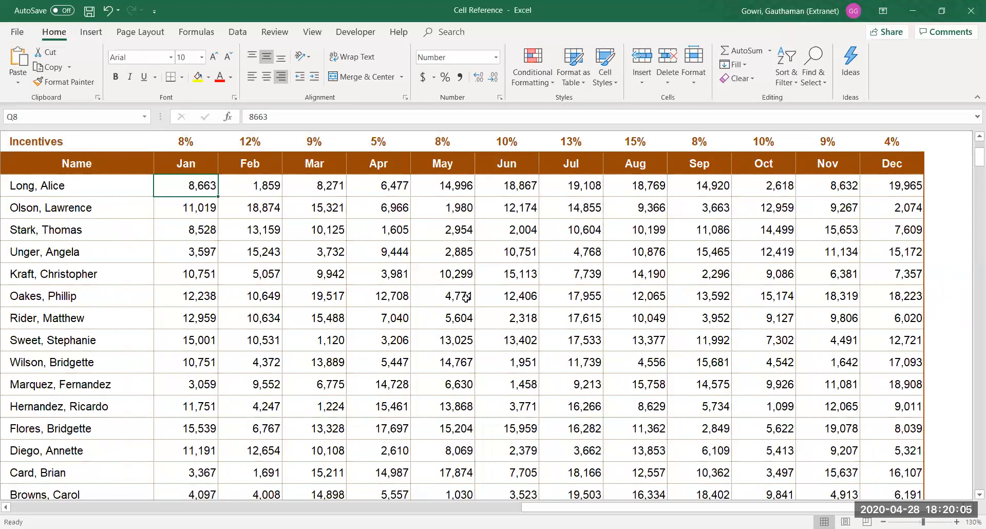
{"action": "key", "text": "Left"}
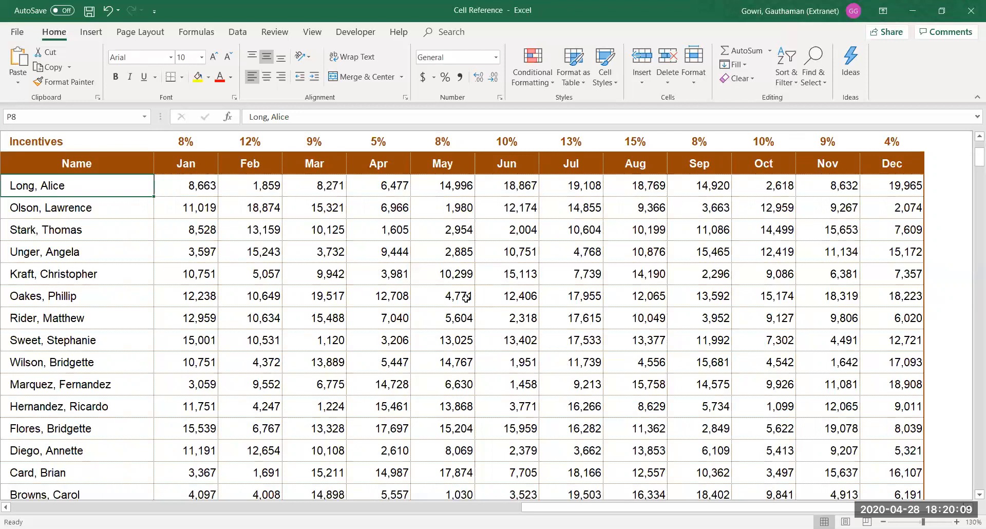
{"action": "key", "text": "Left"}
{"action": "key", "text": "Left"}
{"action": "key", "text": "Left"}
{"action": "key", "text": "Left"}
{"action": "key", "text": "Left"}
{"action": "key", "text": "Left"}
{"action": "key", "text": "Left"}
{"action": "key", "text": "Left"}
{"action": "key", "text": "Left"}
{"action": "key", "text": "Left"}
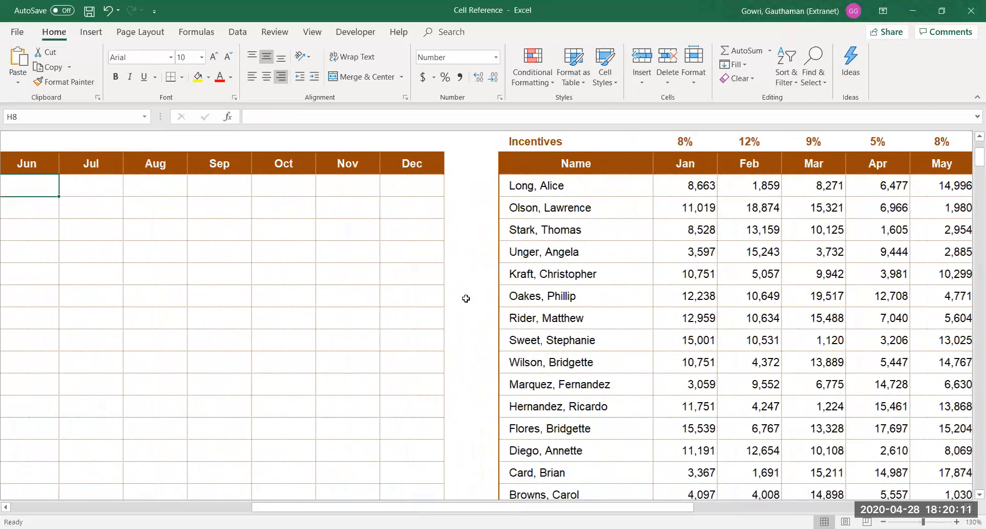
{"action": "key", "text": "Left"}
{"action": "key", "text": "Left"}
{"action": "key", "text": "Left"}
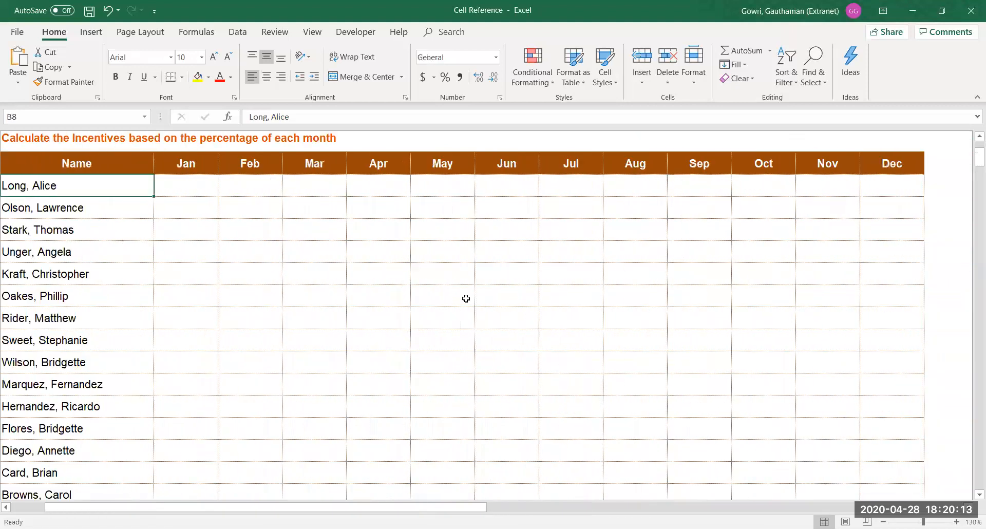
Enter =Q8*Q6 in the first name's Jan cell, giving 693
{"action": "type", "text": "="}
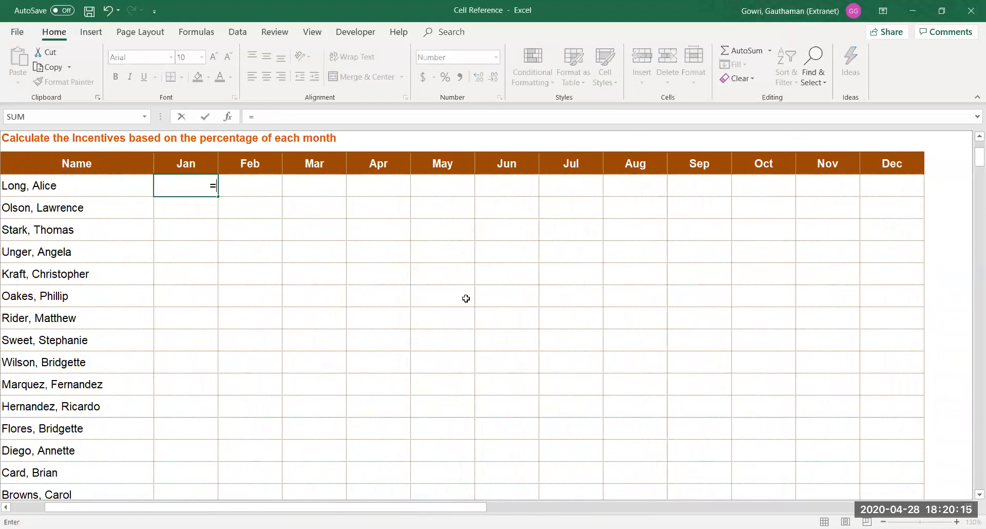
{"action": "key", "text": "Right"}
{"action": "key", "text": "Right"}
{"action": "key", "text": "Right"}
{"action": "key", "text": "Right"}
{"action": "key", "text": "Right"}
{"action": "key", "text": "Right"}
{"action": "key", "text": "Right"}
{"action": "key", "text": "Right"}
{"action": "key", "text": "Right"}
{"action": "key", "text": "Right"}
{"action": "key", "text": "Right"}
{"action": "key", "text": "Right"}
{"action": "key", "text": "Right"}
{"action": "key", "text": "Right"}
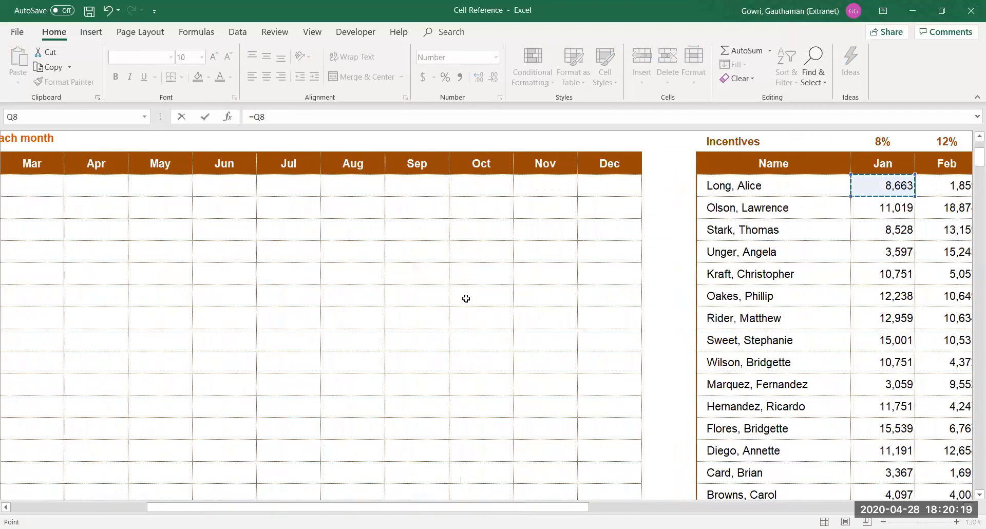
{"action": "type", "text": "*"}
{"action": "left_click", "coordinate": [889, 146]}
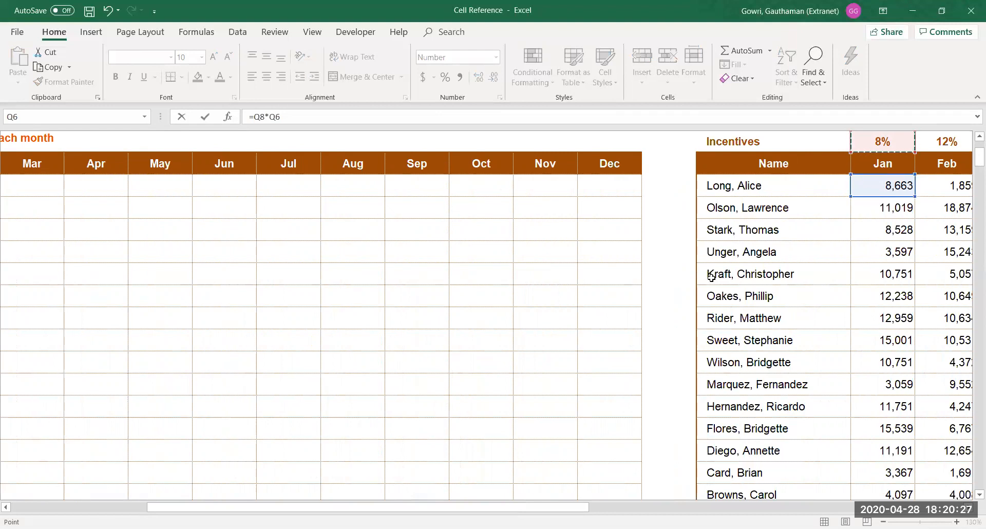
{"action": "key", "text": "Return"}
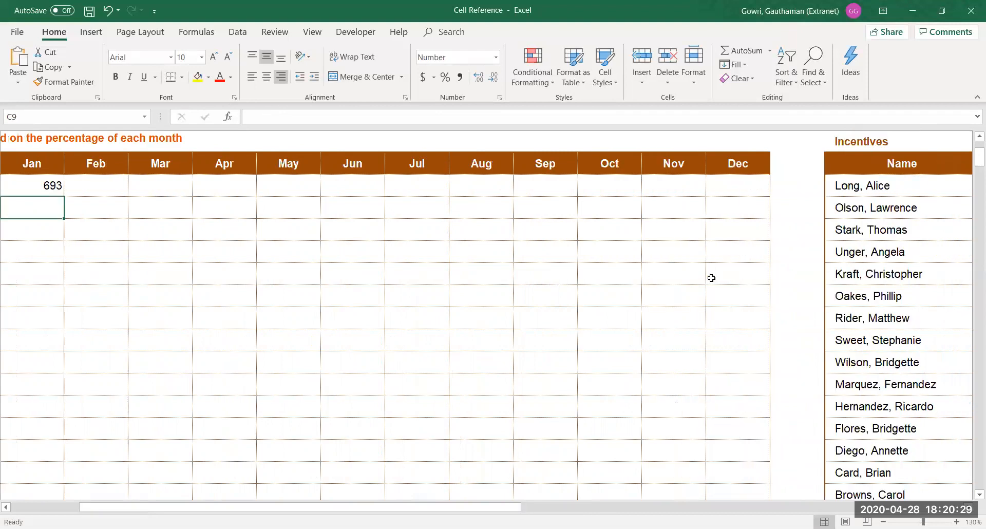
{"action": "key", "text": "Left"}
{"action": "key", "text": "Right"}
Fill the formula over C8:E12 and inspect the second name's Feb result
{"action": "key", "text": "Up"}
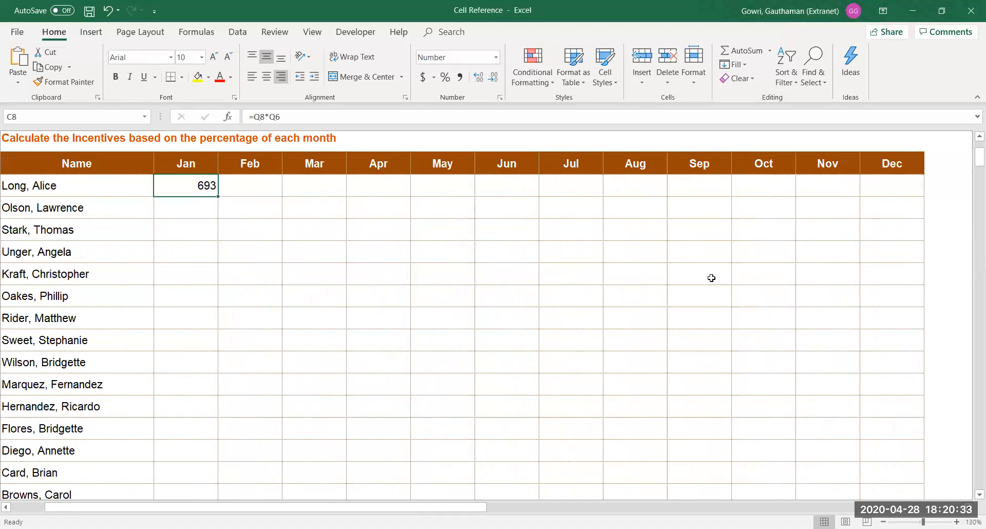
{"action": "key", "text": "shift+Down"}
{"action": "key", "text": "shift+Down"}
{"action": "key", "text": "shift+Down"}
{"action": "key", "text": "shift+Down"}
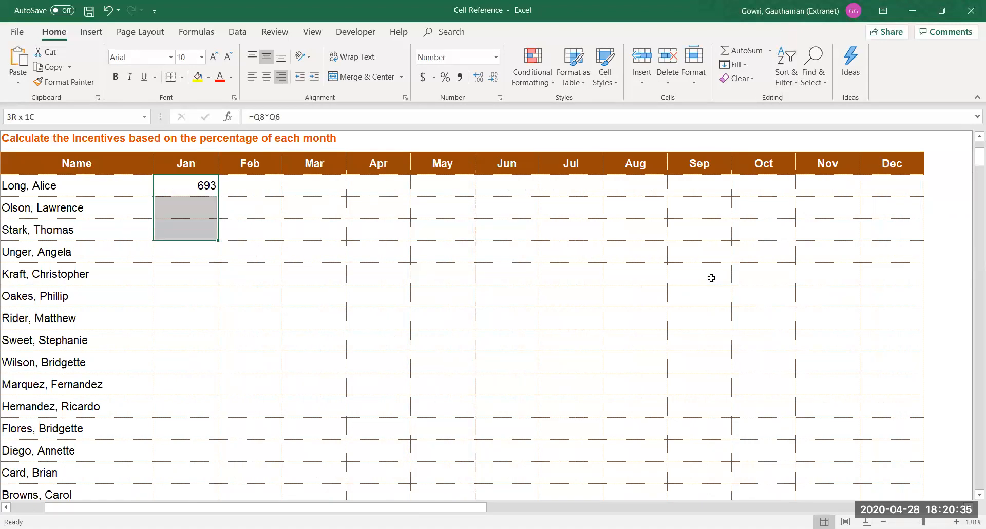
{"action": "key", "text": "shift+Right"}
{"action": "key", "text": "shift+Right"}
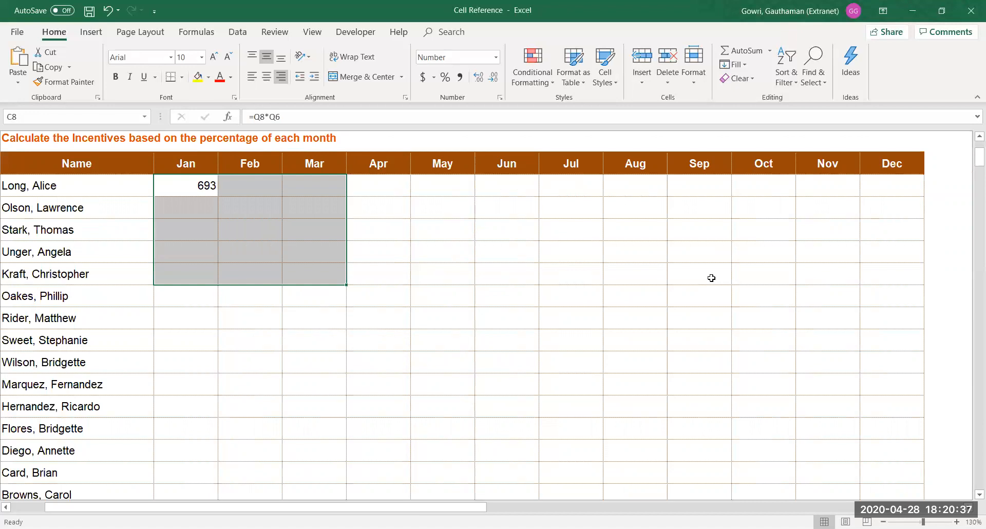
{"action": "key", "text": "ctrl+r"}
{"action": "key", "text": "ctrl+d"}
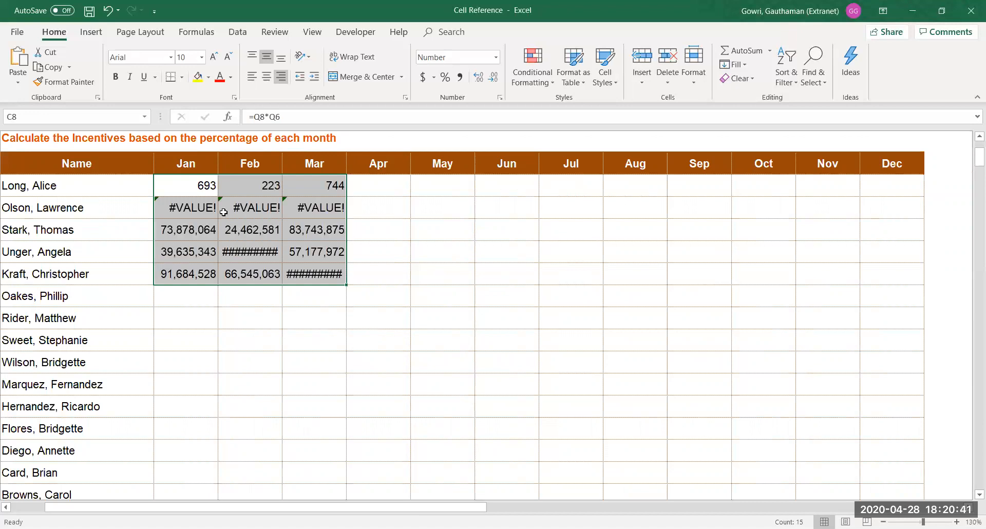
{"action": "left_click", "coordinate": [242, 214]}
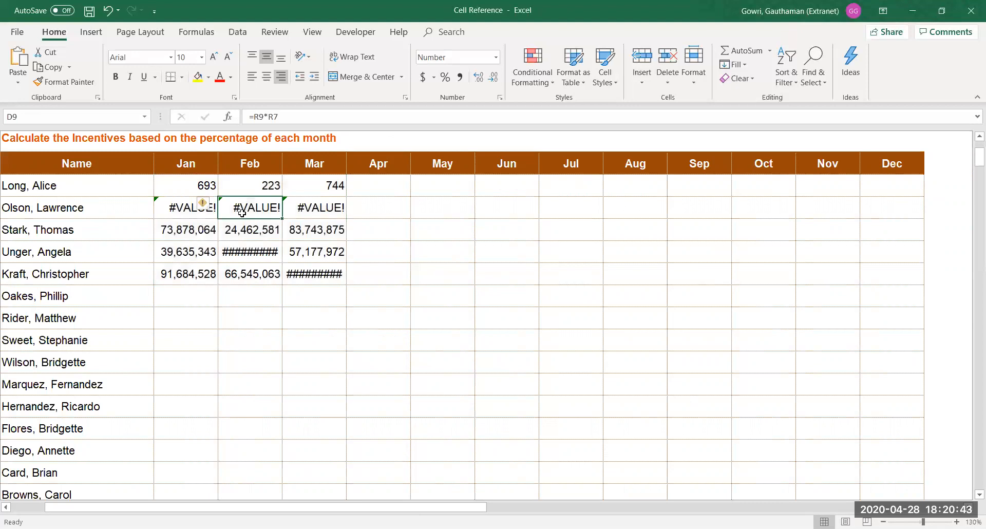
{"action": "double_click", "coordinate": [242, 213]}
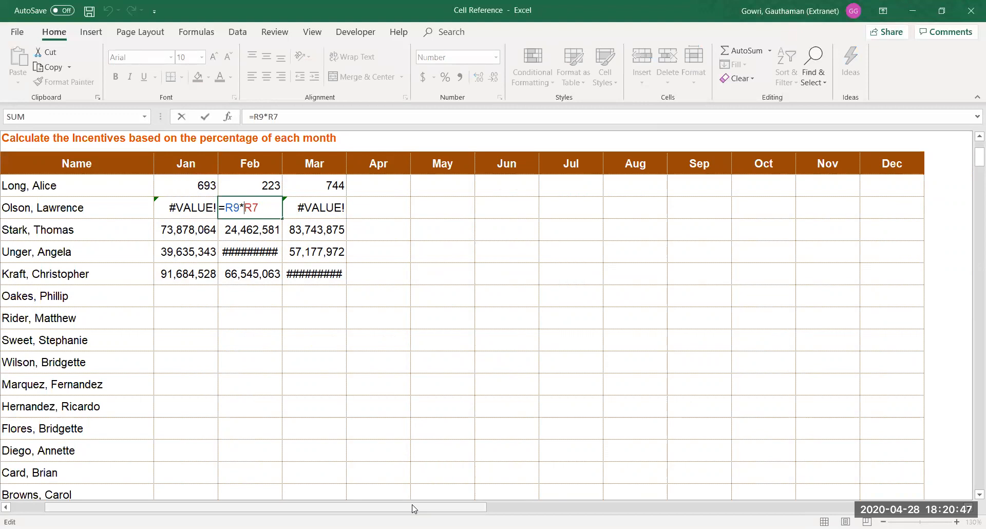
{"action": "scroll", "coordinate": [497, 511], "scroll_direction": "right", "scroll_amount": 10}
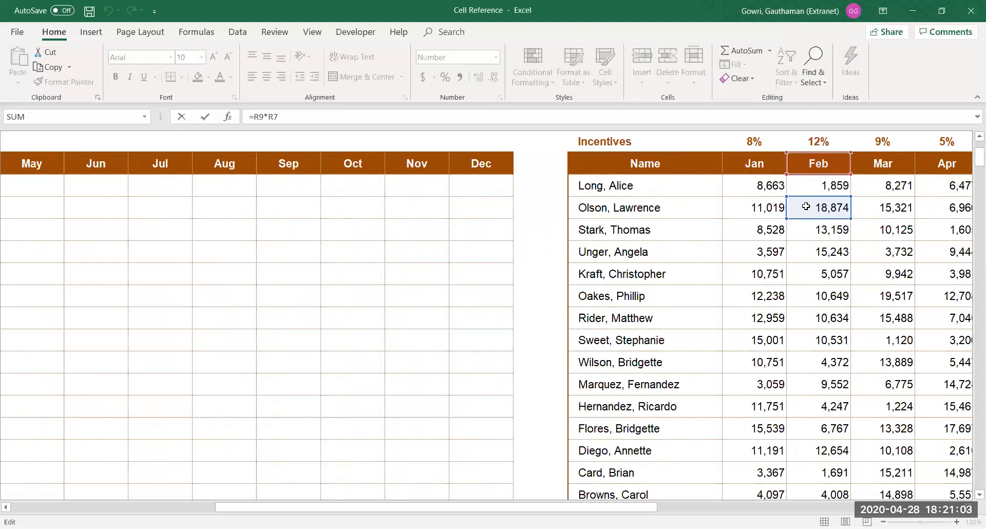
{"action": "key", "text": "Return"}
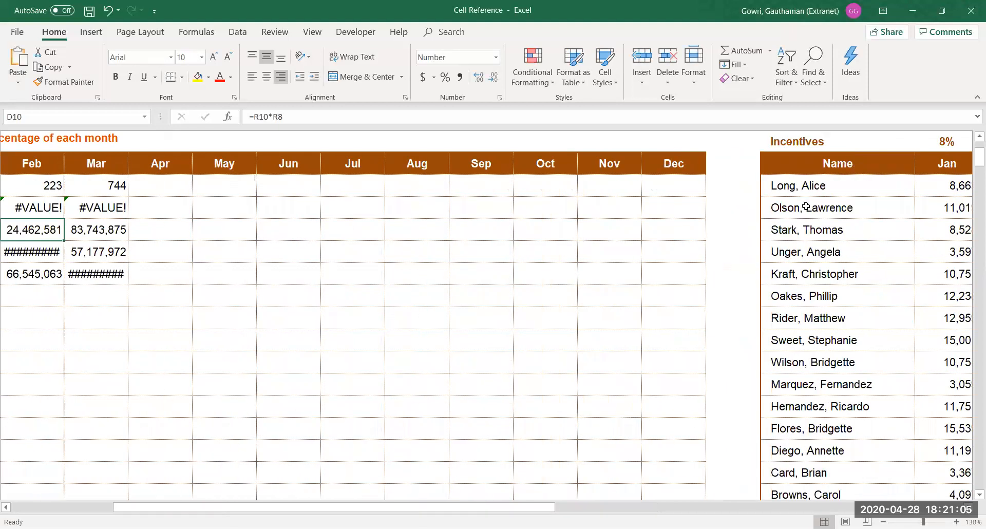
{"action": "key", "text": "Home"}
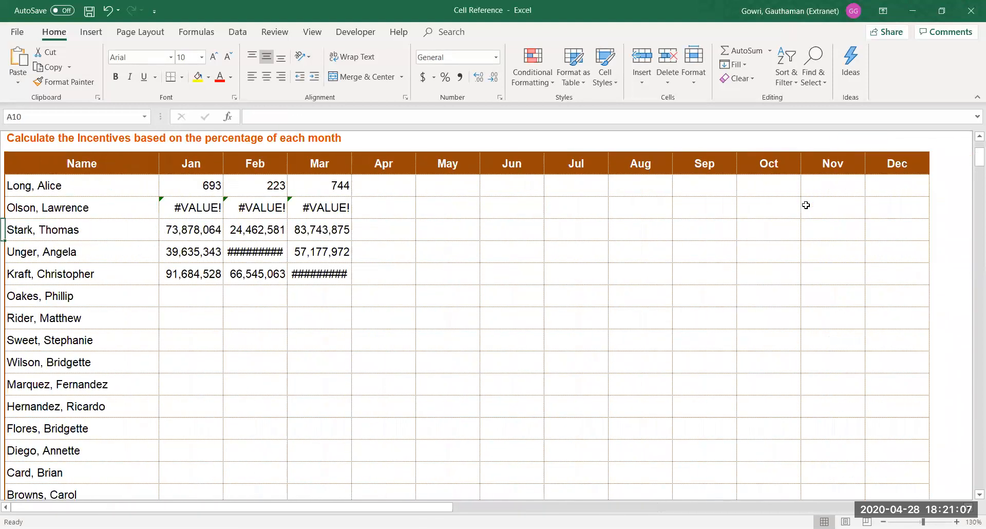
{"action": "double_click", "coordinate": [183, 187]}
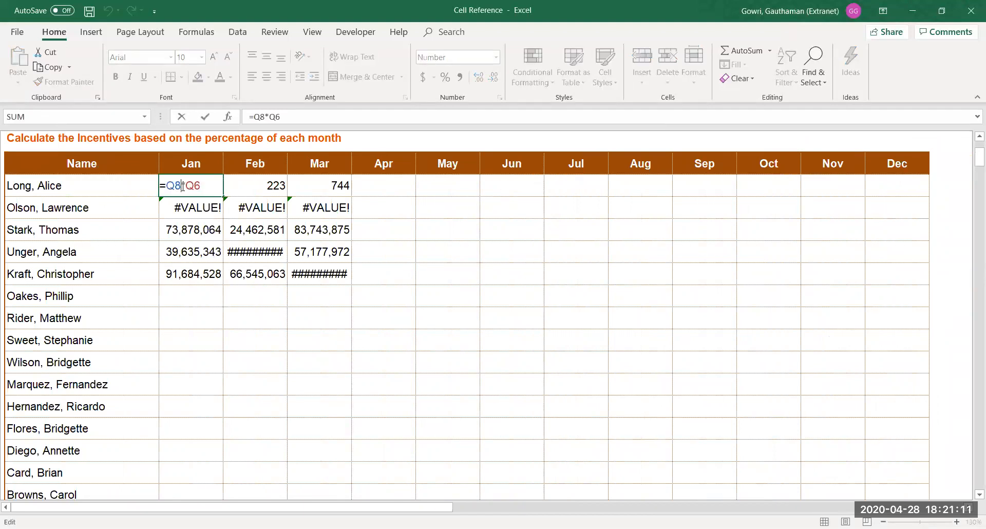
{"action": "key", "text": "Return"}
{"action": "key", "text": "Down"}
{"action": "key", "text": "Down"}
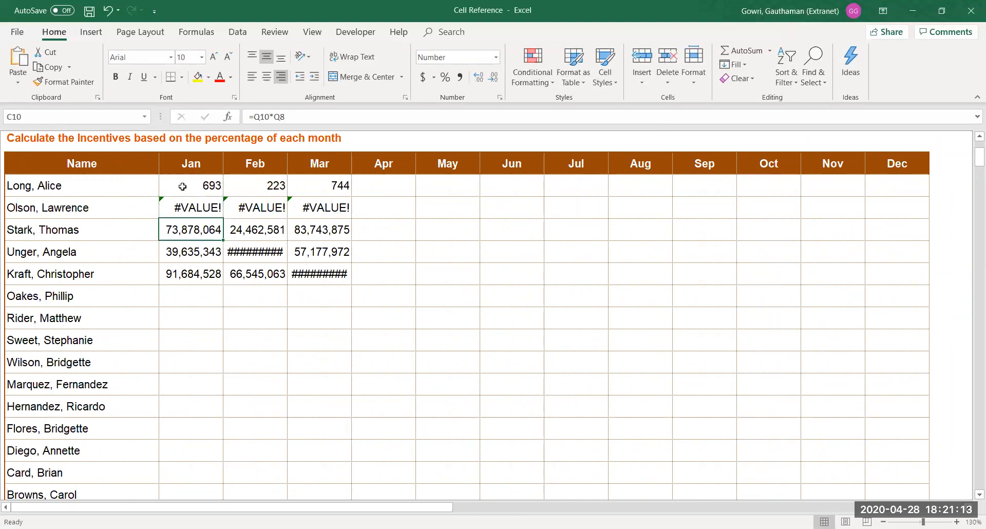
{"action": "key", "text": "Down"}
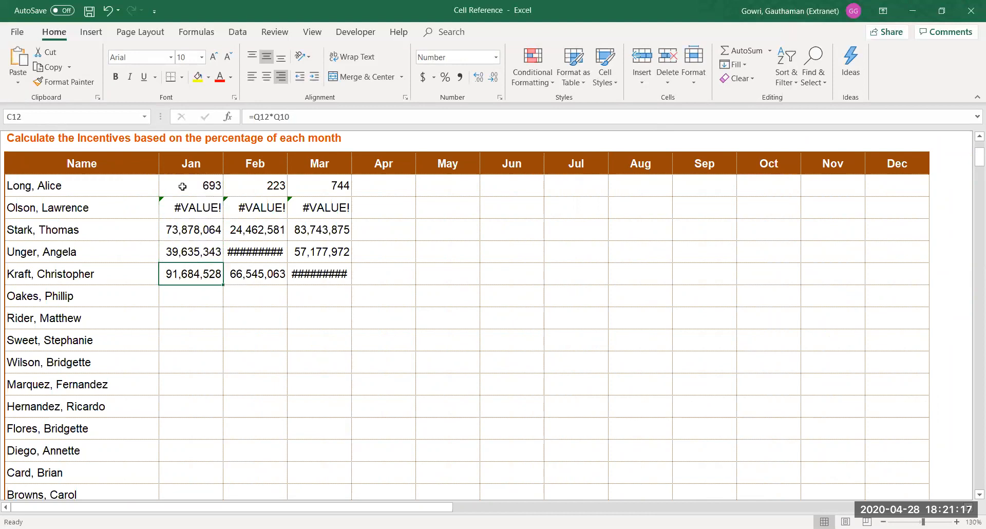
{"action": "key", "text": "ctrl+r"}
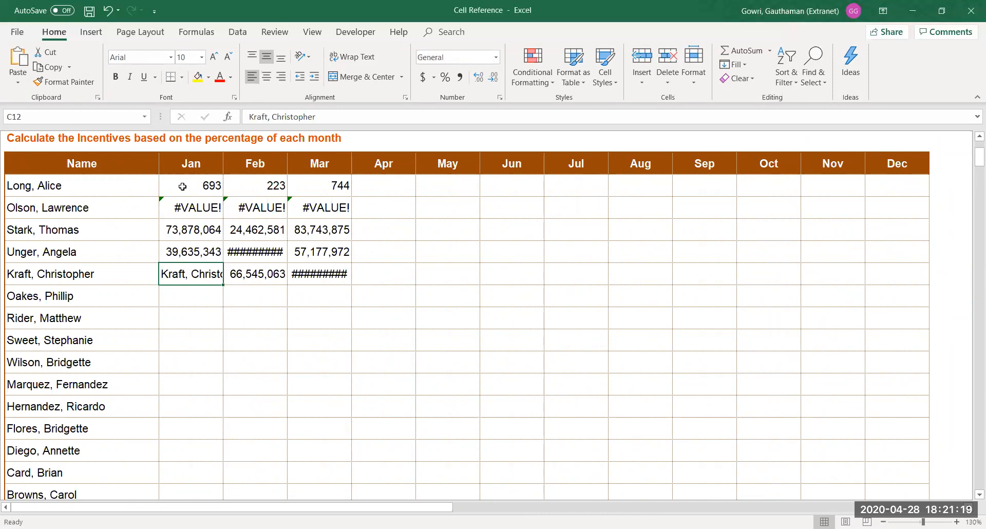
{"action": "key", "text": "ctrl+z"}
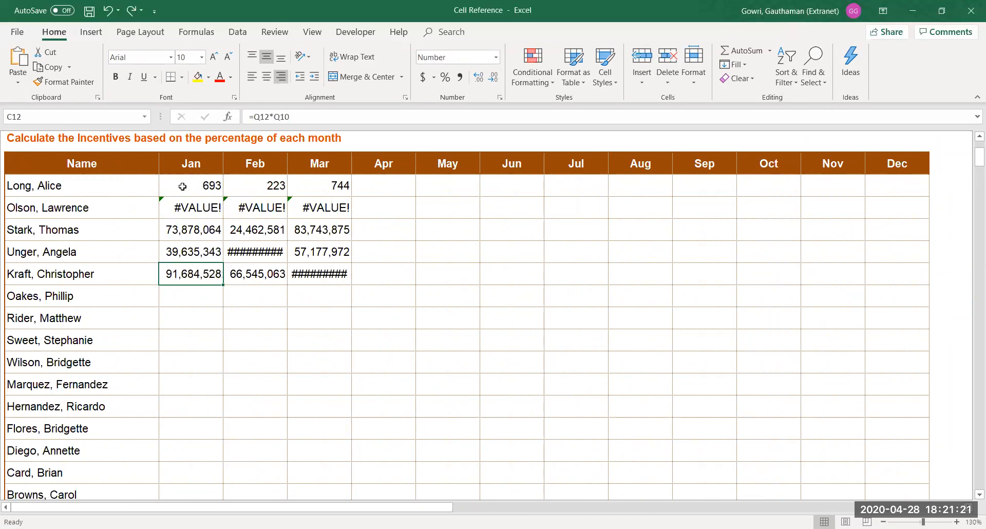
{"action": "key", "text": "F2"}
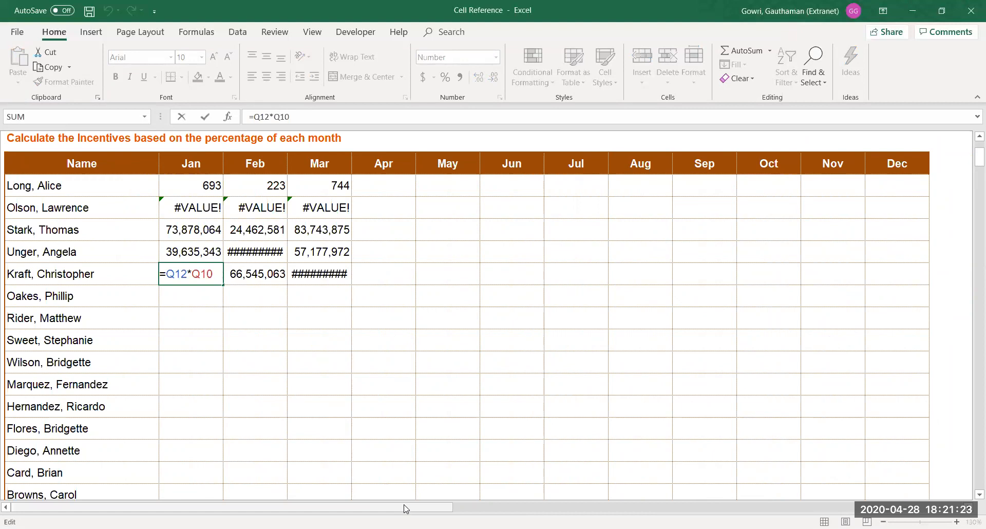
{"action": "left_click_drag", "start_coordinate": [406, 509], "coordinate": [646, 509]}
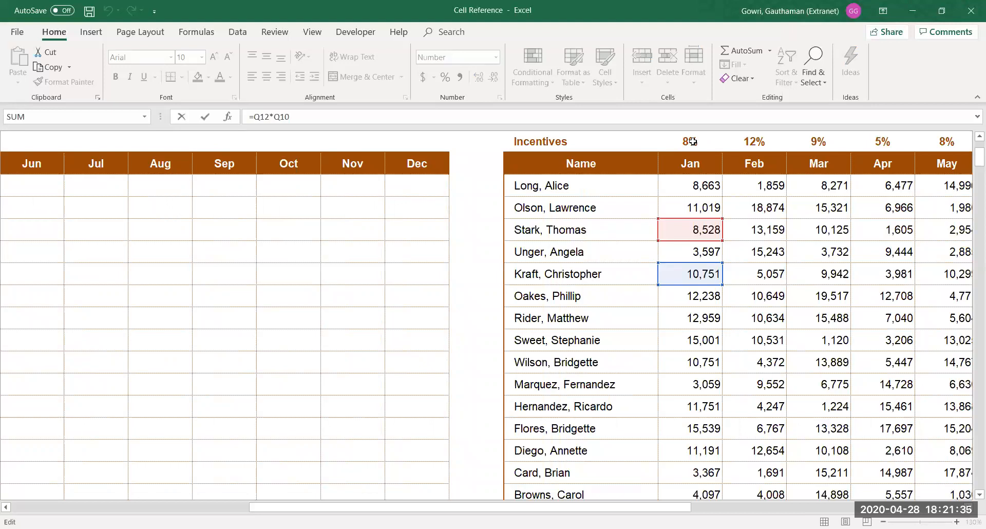
{"action": "key", "text": "Return"}
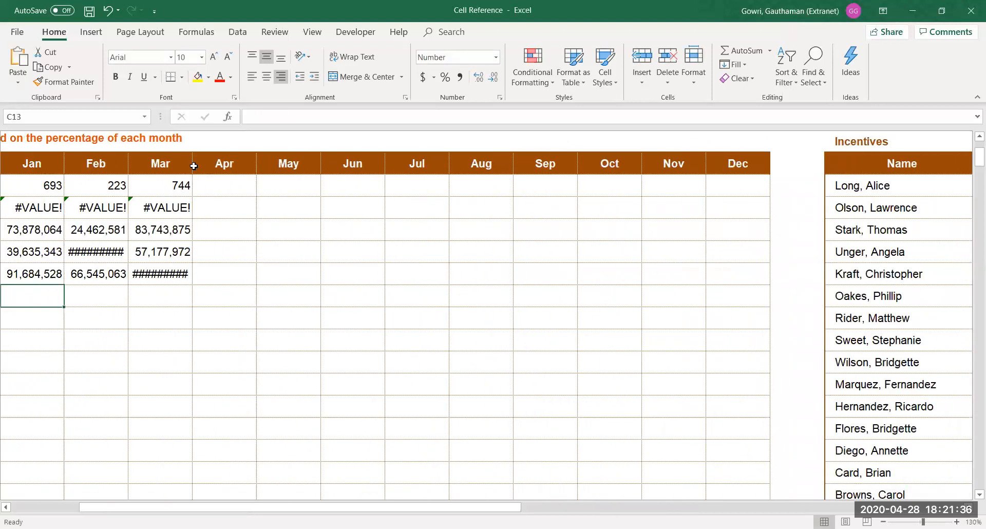
{"action": "left_click", "coordinate": [58, 181]}
Lock the rate reference with F4 so the first Jan formula reads =Q8*$Q$6
{"action": "double_click", "coordinate": [57, 181]}
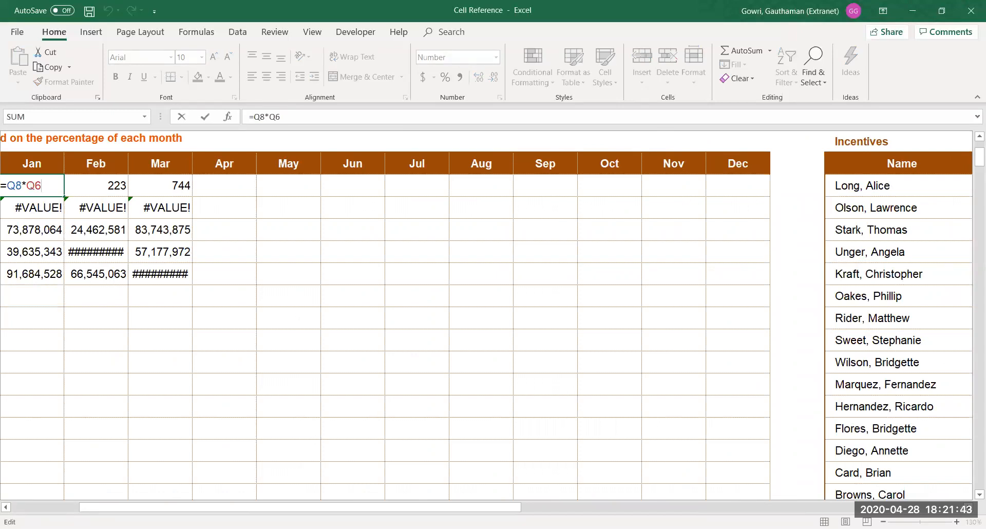
{"action": "left_click", "coordinate": [909, 507]}
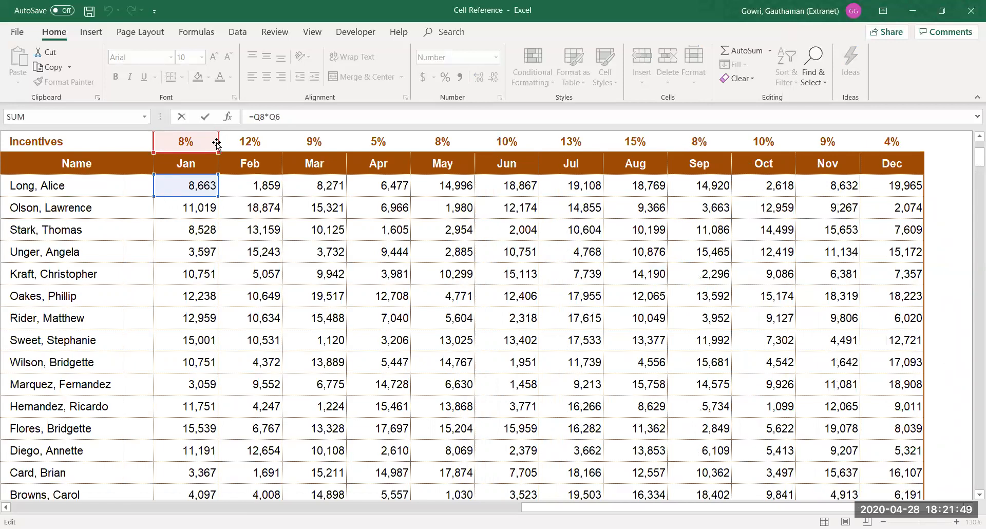
{"action": "key", "text": "Return"}
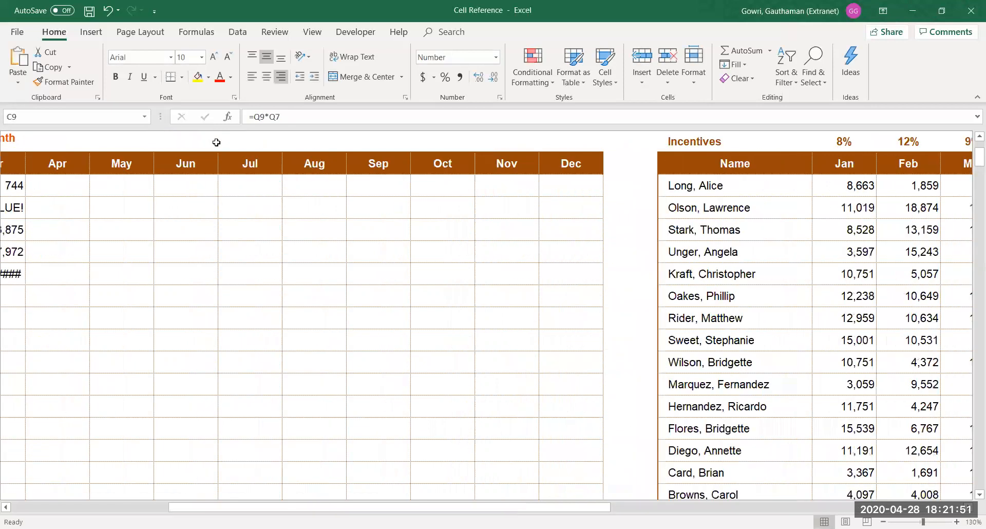
{"action": "key", "text": "Right"}
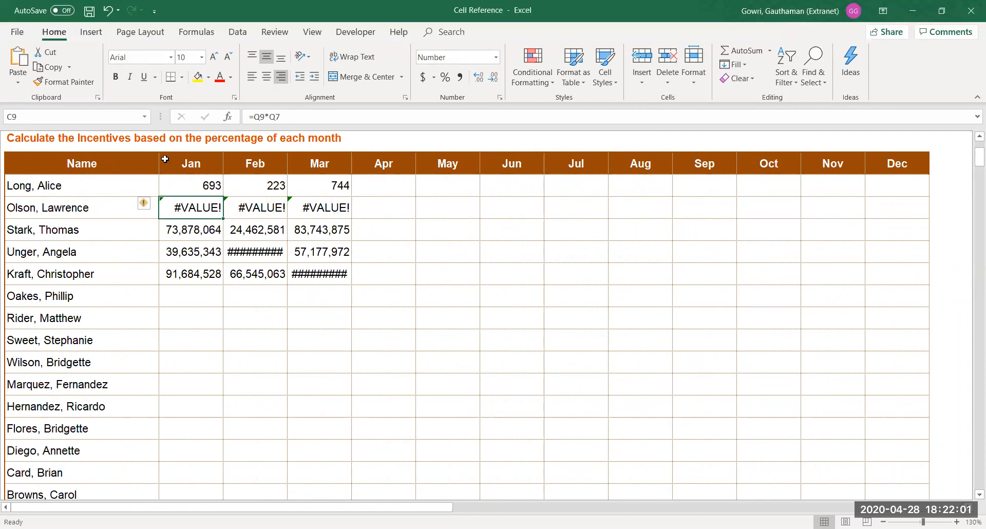
{"action": "double_click", "coordinate": [187, 179]}
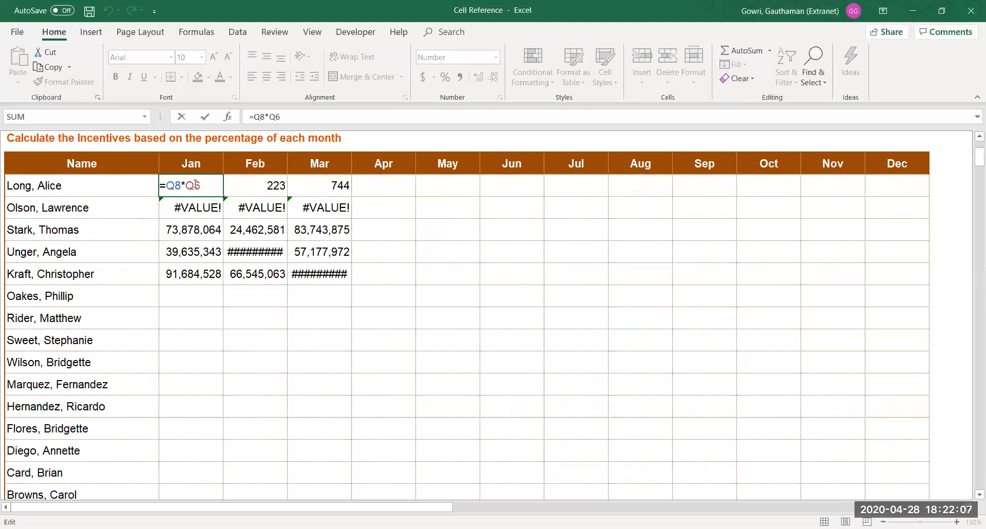
{"action": "key", "text": "F4"}
{"action": "key", "text": "Return"}
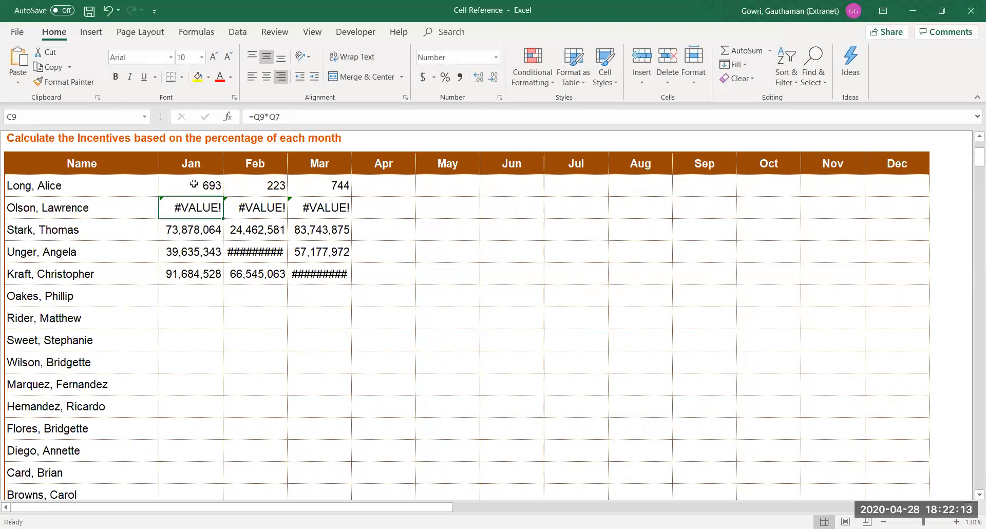
{"action": "key", "text": "Up"}
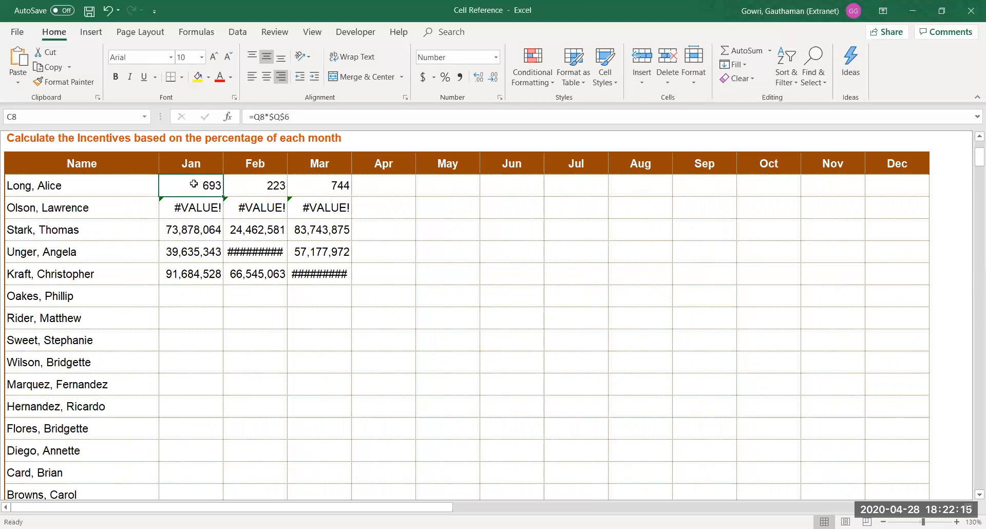
Refill C8:E12 across Jan–Mar with the locked-rate formula
{"action": "key", "text": "shift+Down"}
{"action": "key", "text": "shift+Down"}
{"action": "key", "text": "shift+Down"}
{"action": "key", "text": "shift+Down"}
{"action": "key", "text": "shift+Right"}
{"action": "key", "text": "shift+Right"}
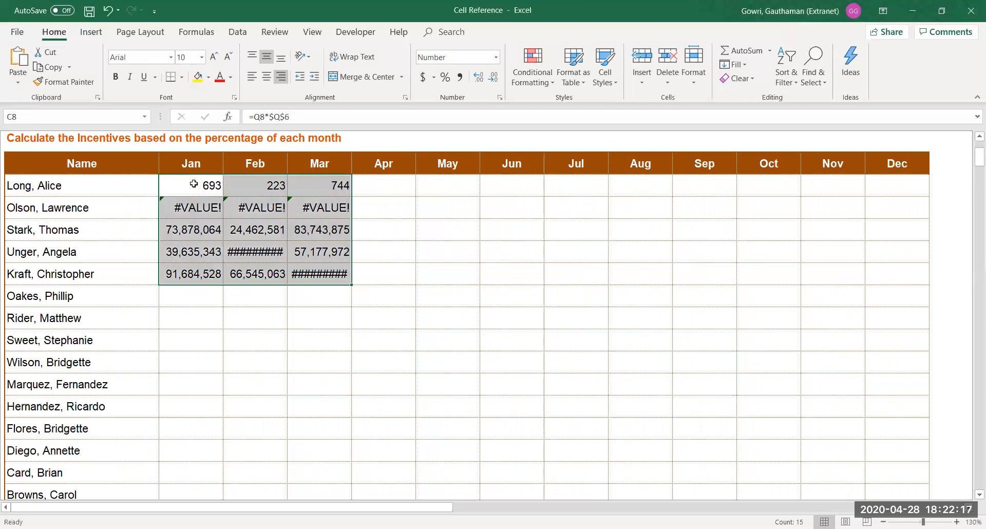
{"action": "key", "text": "ctrl+d"}
{"action": "key", "text": "ctrl+r"}
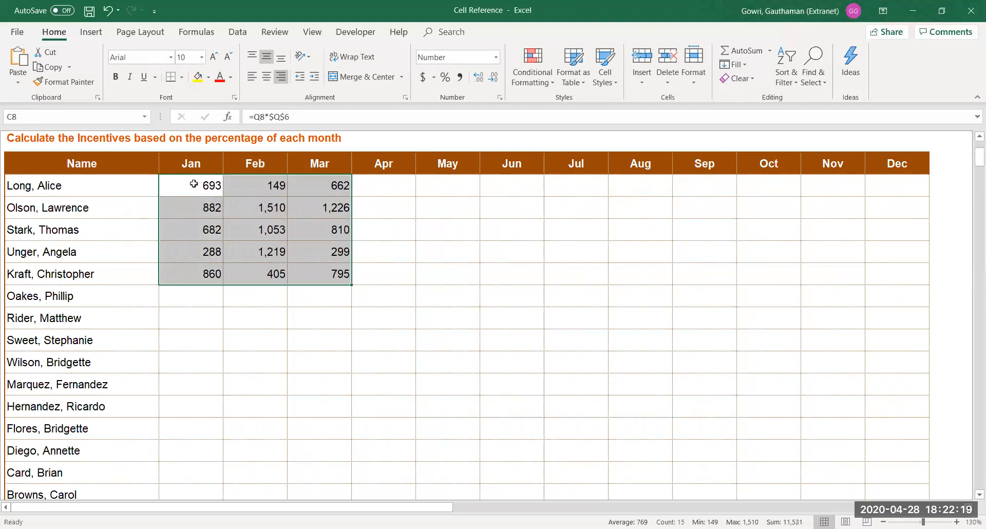
Check that D9's formula now reads =R9*$Q$6
{"action": "key", "text": "Right"}
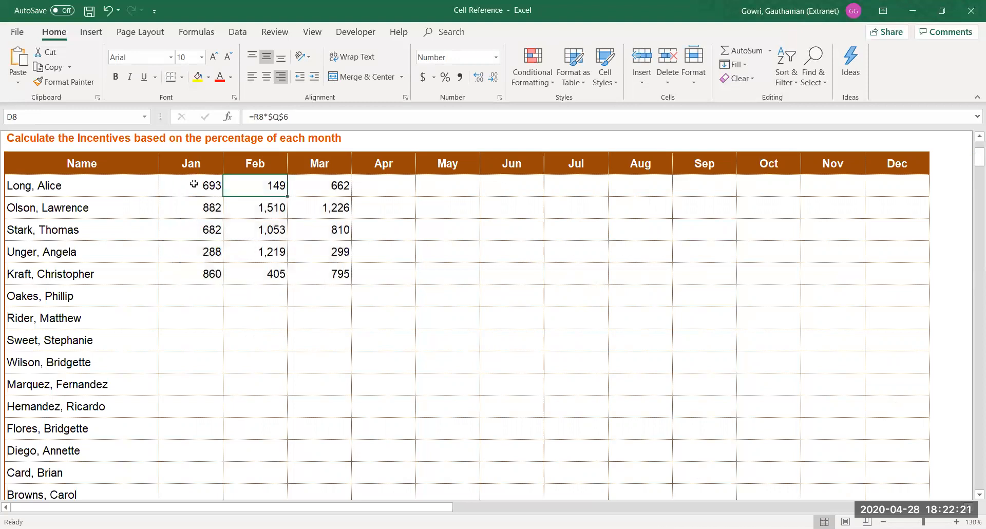
{"action": "key", "text": "Right"}
{"action": "key", "text": "Down"}
{"action": "key", "text": "Left"}
{"action": "key", "text": "F2"}
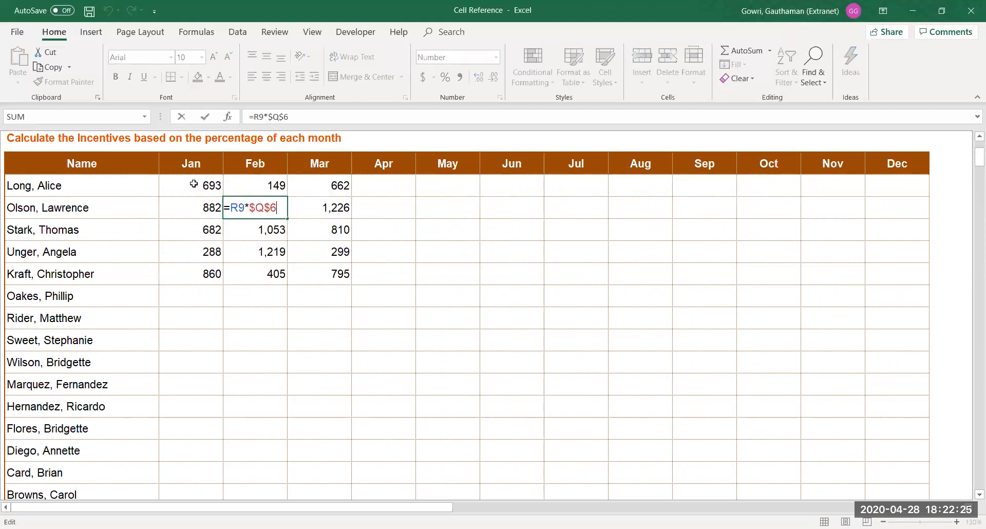
{"action": "left_click_drag", "start_coordinate": [431, 507], "coordinate": [631, 502]}
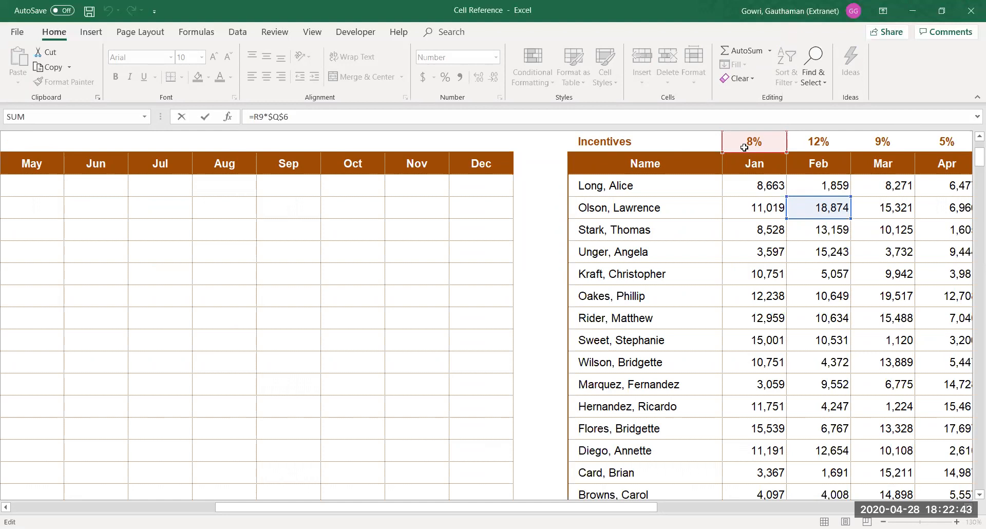
{"action": "key", "text": "Return"}
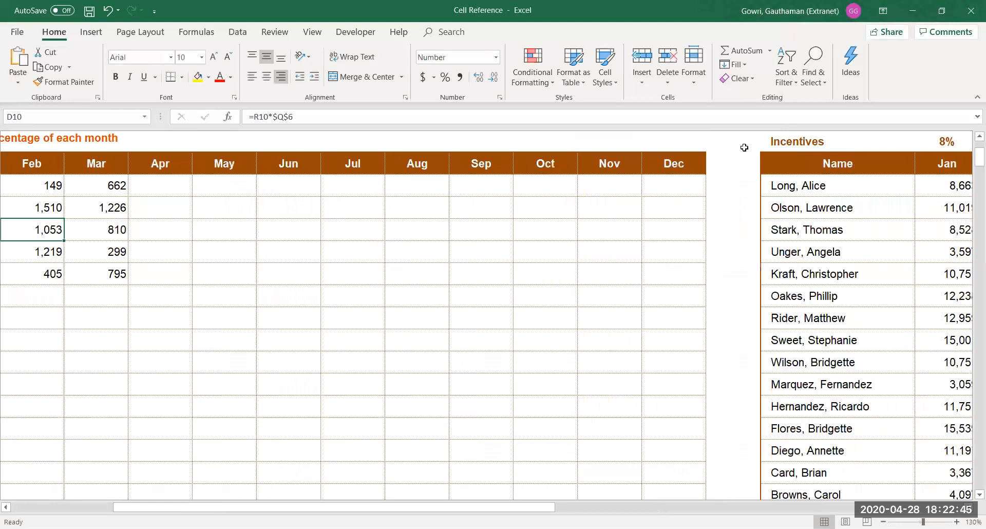
Undo the name accidentally pasted into the first Jan cell
{"action": "left_click", "coordinate": [35, 193]}
{"action": "key", "text": "Right"}
{"action": "key", "text": "Left"}
{"action": "key", "text": "Left"}
{"action": "key", "text": "Left"}
{"action": "key", "text": "Left"}
{"action": "key", "text": "ctrl+c"}
{"action": "key", "text": "Right"}
{"action": "key", "text": "Right"}
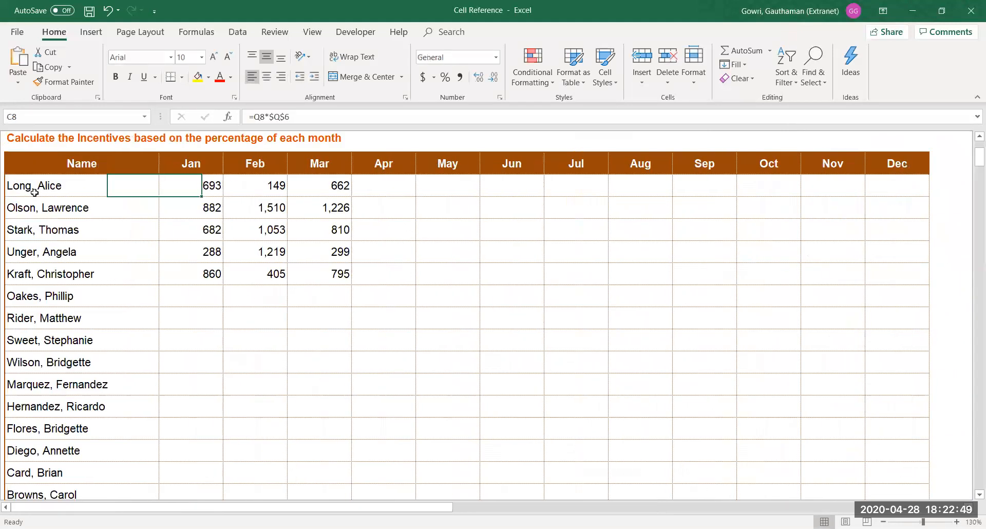
{"action": "key", "text": "ctrl+v"}
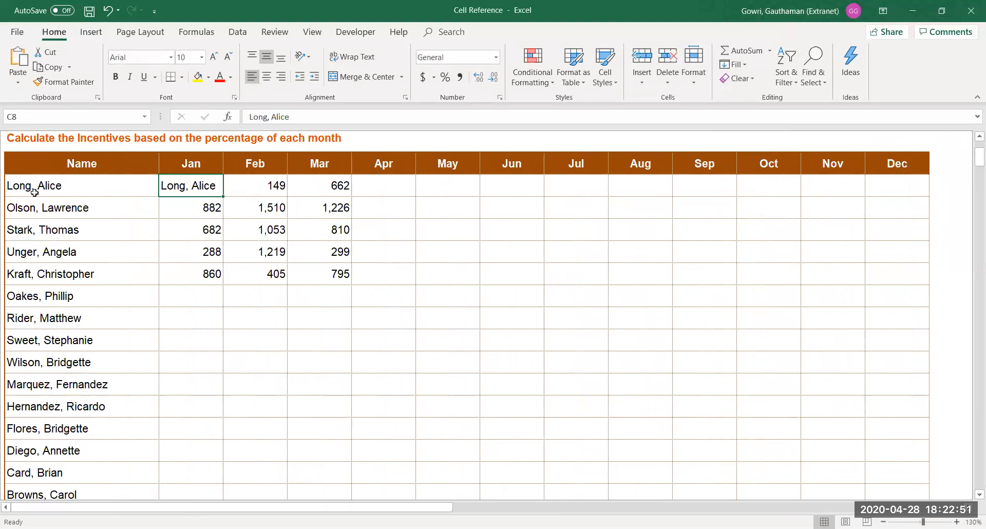
{"action": "key", "text": "ctrl+z"}
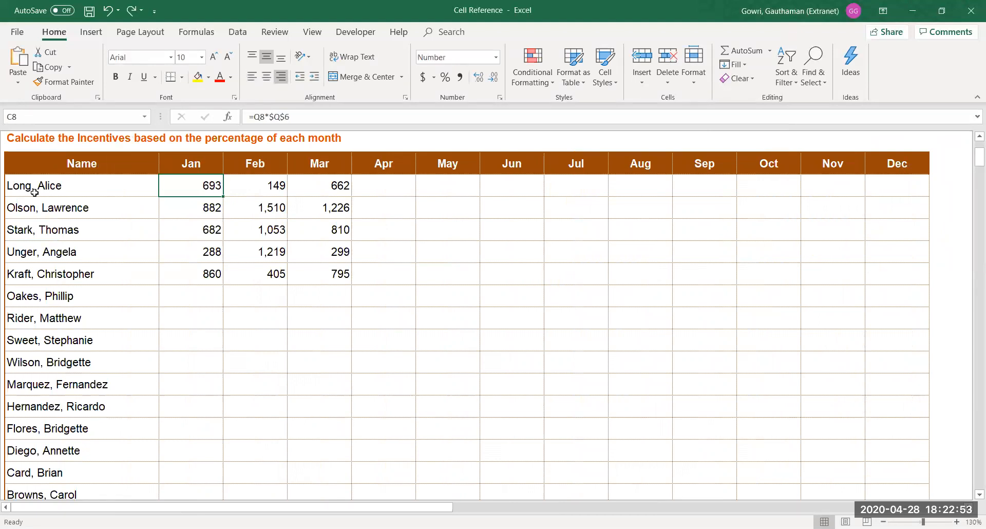
Change the Jan formula's rate reference to Q$6, giving =Q8*Q$6
{"action": "key", "text": "F2"}
{"action": "key", "text": "F4"}
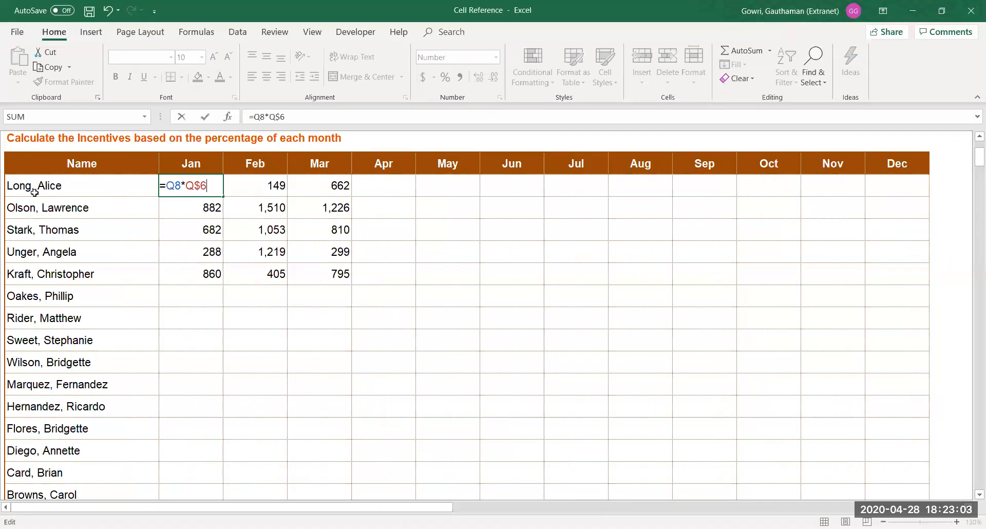
{"action": "key", "text": "Return"}
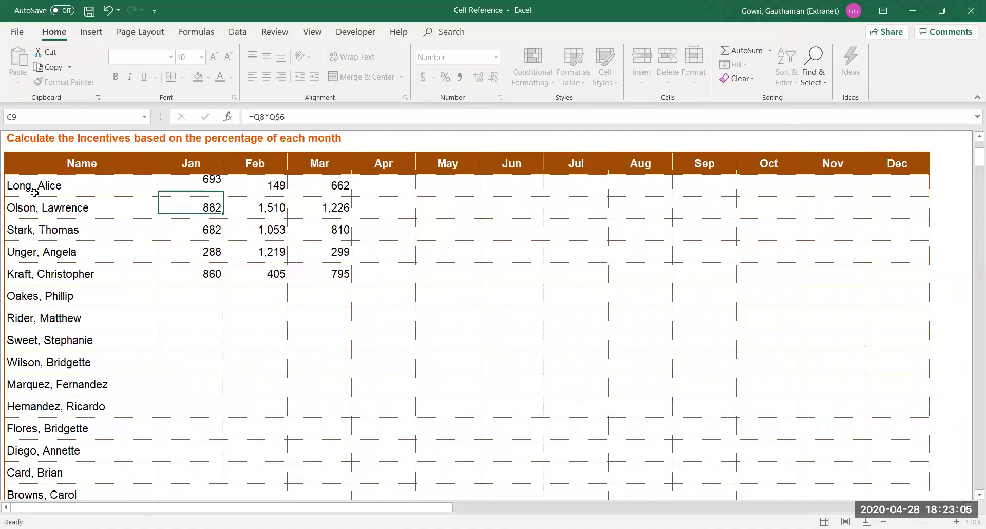
Fill the row-locked Jan incentive formula right into Feb and Mar for the first five rows
{"action": "key", "text": "Up"}
{"action": "key", "text": "shift+Down"}
{"action": "key", "text": "shift+Down"}
{"action": "key", "text": "shift+Down"}
{"action": "key", "text": "shift+Down"}
{"action": "key", "text": "shift+Right"}
{"action": "key", "text": "shift+Right"}
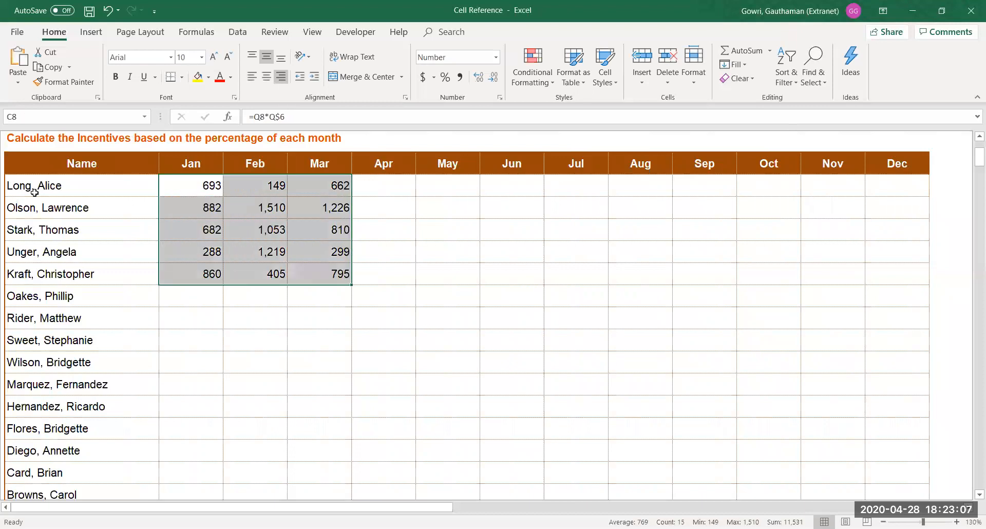
{"action": "key", "text": "ctrl+r"}
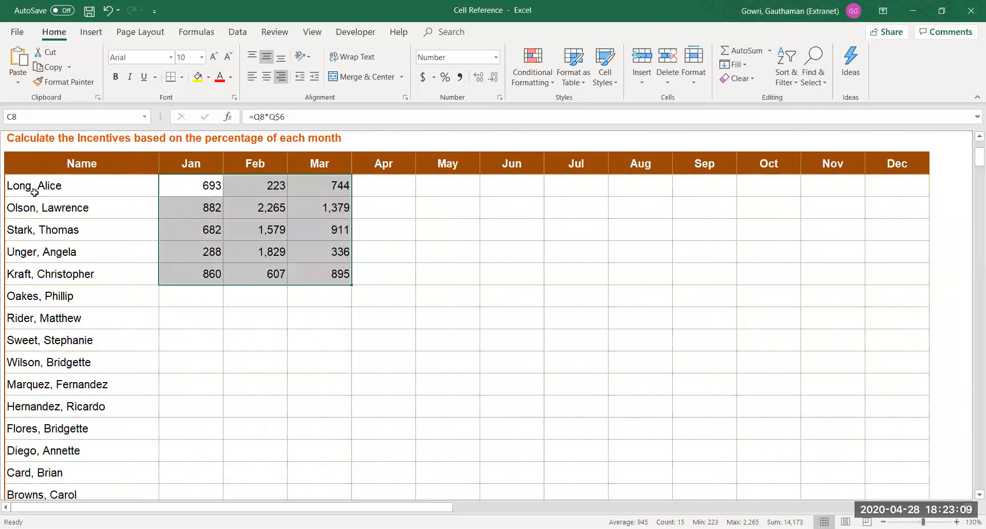
Inspect the second row's Feb formula to confirm it references the 12% rate
{"action": "key", "text": "Down"}
{"action": "key", "text": "Right"}
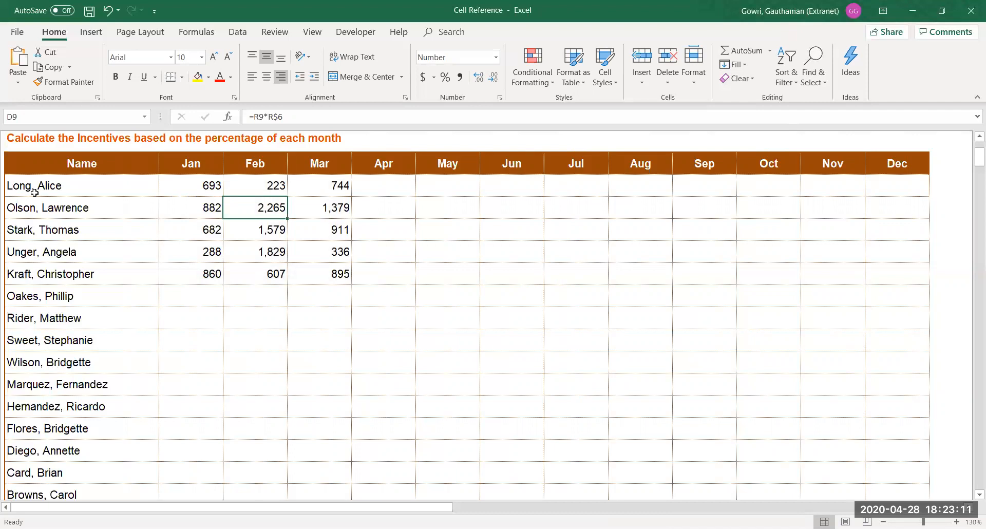
{"action": "key", "text": "ctrl+z"}
{"action": "key", "text": "F2"}
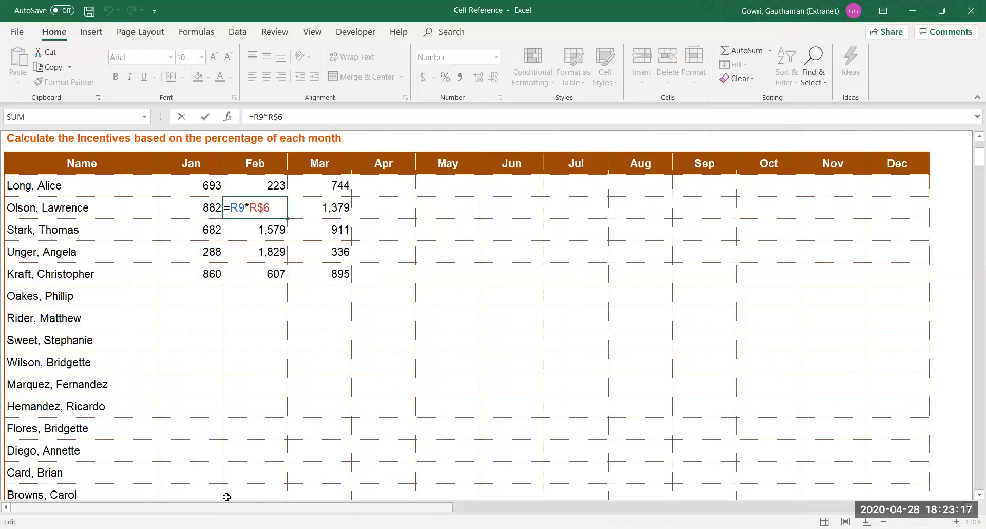
{"action": "left_click_drag", "start_coordinate": [227, 497], "coordinate": [562, 505]}
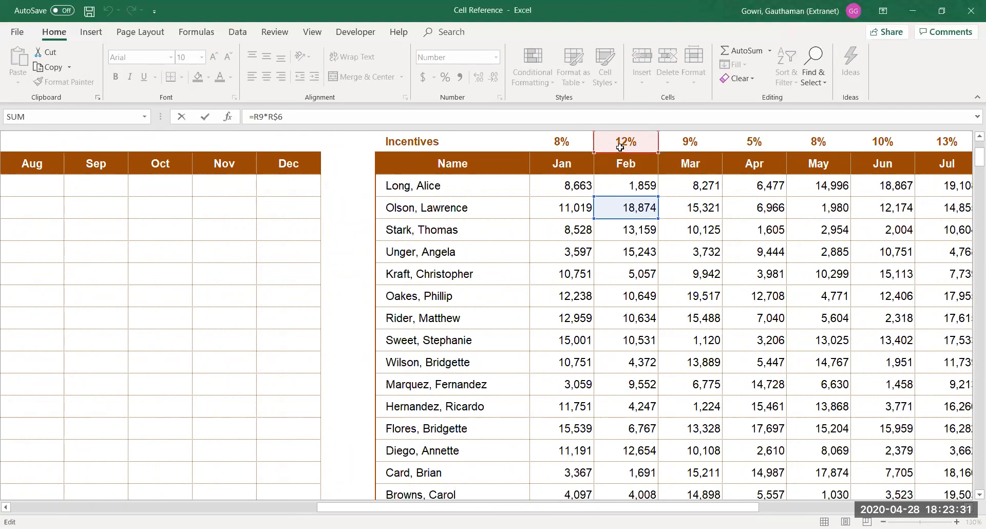
{"action": "key", "text": "Return"}
Select the Jan–Dec block for all names and fill the formula down and right
{"action": "key", "text": "Left"}
{"action": "key", "text": "Up"}
{"action": "key", "text": "Up"}
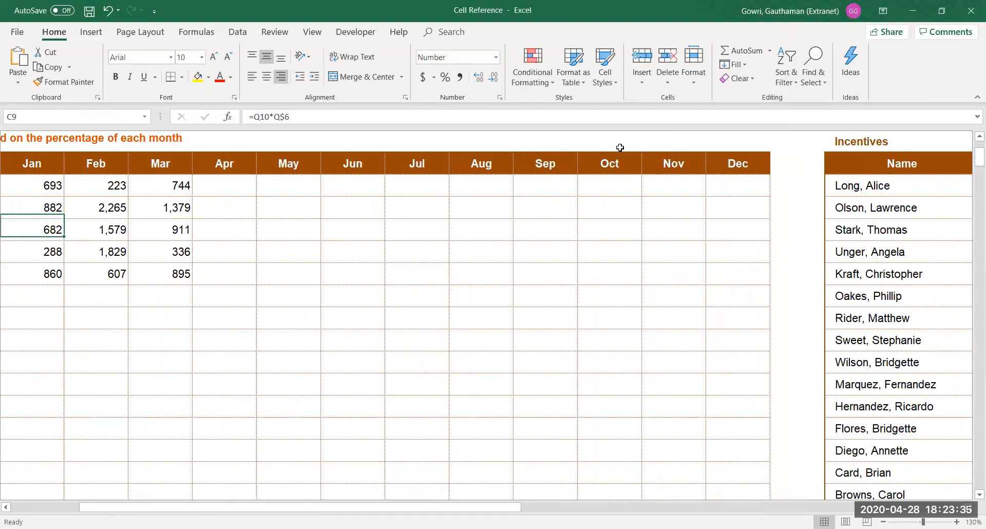
{"action": "key", "text": "shift+Right"}
{"action": "key", "text": "shift+Right"}
{"action": "key", "text": "shift+Right"}
{"action": "key", "text": "shift+Right"}
{"action": "key", "text": "shift+Right"}
{"action": "key", "text": "shift+Right"}
{"action": "key", "text": "shift+Right"}
{"action": "key", "text": "shift+Right"}
{"action": "key", "text": "shift+Right"}
{"action": "key", "text": "shift+Right"}
{"action": "key", "text": "shift+Right"}
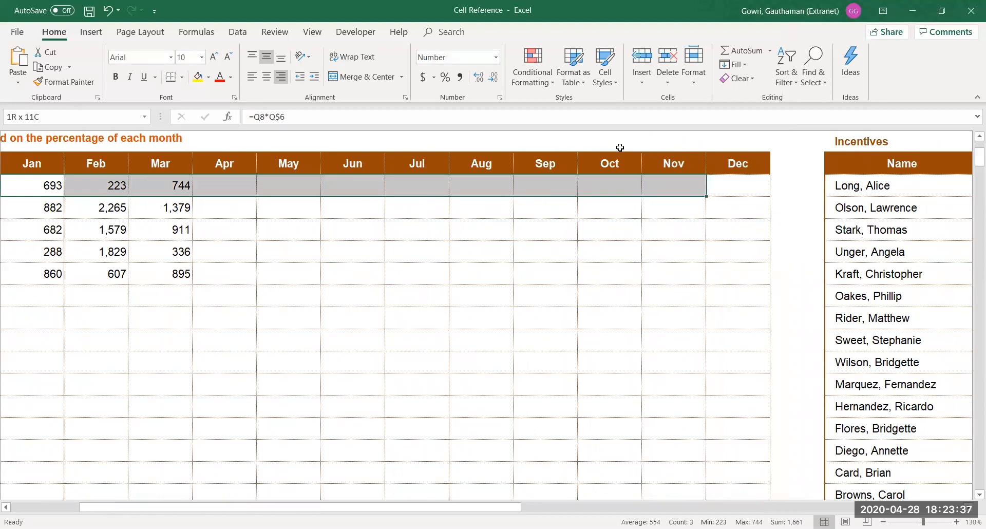
{"action": "key", "text": "shift+Down"}
{"action": "key", "text": "shift+Down"}
{"action": "key", "text": "shift+Down"}
{"action": "key", "text": "shift+Down"}
{"action": "key", "text": "shift+Down"}
{"action": "key", "text": "shift+Down"}
{"action": "key", "text": "shift+Down"}
{"action": "key", "text": "shift+Down"}
{"action": "key", "text": "shift+Down"}
{"action": "key", "text": "shift+Down"}
{"action": "key", "text": "shift+Down"}
{"action": "key", "text": "shift+Down"}
{"action": "key", "text": "shift+Down"}
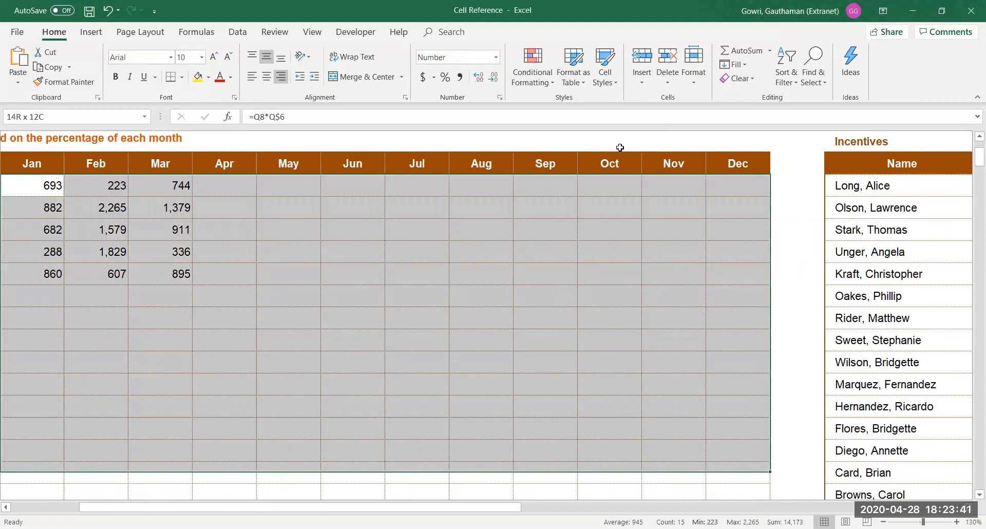
{"action": "key", "text": "shift+Down"}
{"action": "key", "text": "shift+Down"}
{"action": "key", "text": "shift+Down"}
{"action": "key", "text": "ctrl+d"}
{"action": "key", "text": "ctrl+r"}
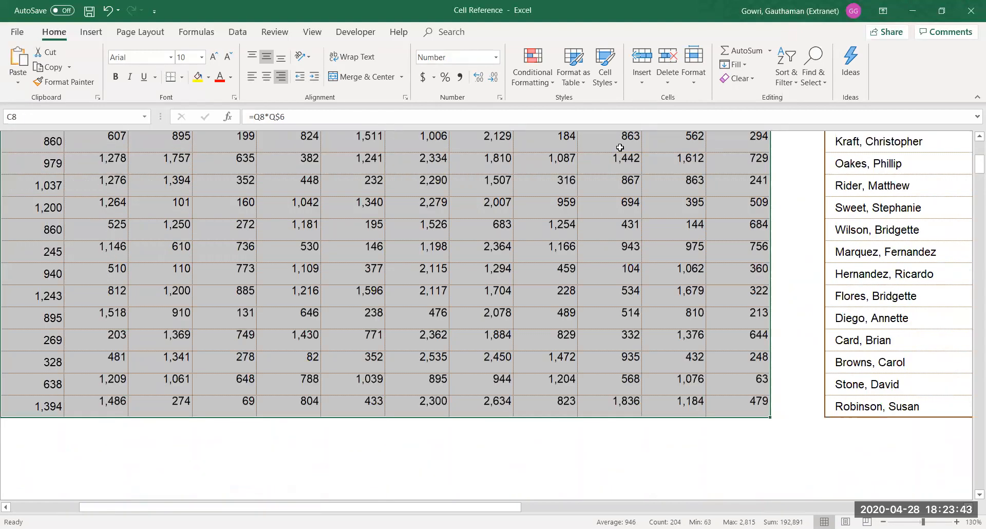
Step through the filled incentive cells to check the resulting amounts
{"action": "key", "text": "Up"}
{"action": "key", "text": "Down"}
{"action": "key", "text": "Left"}
{"action": "key", "text": "Right"}
{"action": "key", "text": "Right"}
{"action": "key", "text": "Right"}
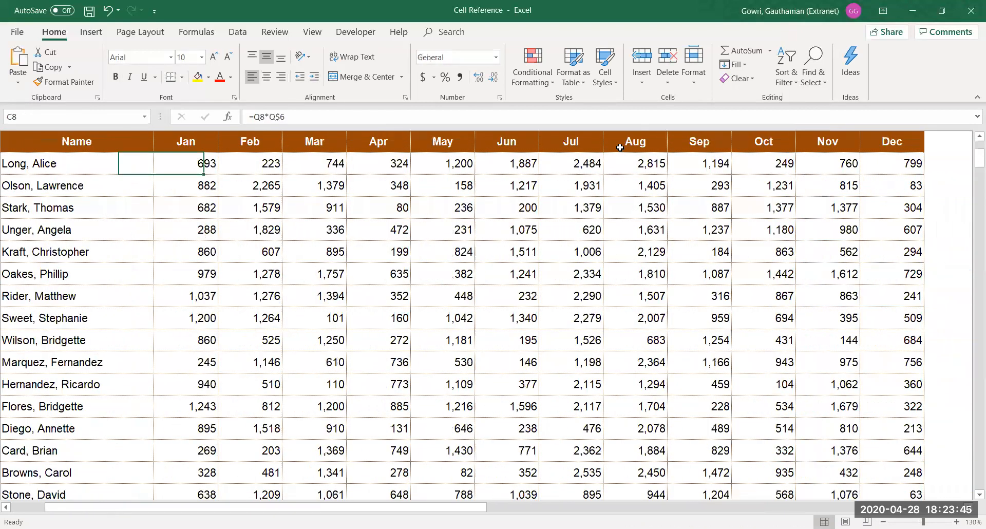
{"action": "key", "text": "Right"}
{"action": "key", "text": "Down"}
{"action": "key", "text": "Down"}
{"action": "key", "text": "Down"}
{"action": "key", "text": "Down"}
{"action": "key", "text": "Right"}
{"action": "key", "text": "Down"}
{"action": "key", "text": "Right"}
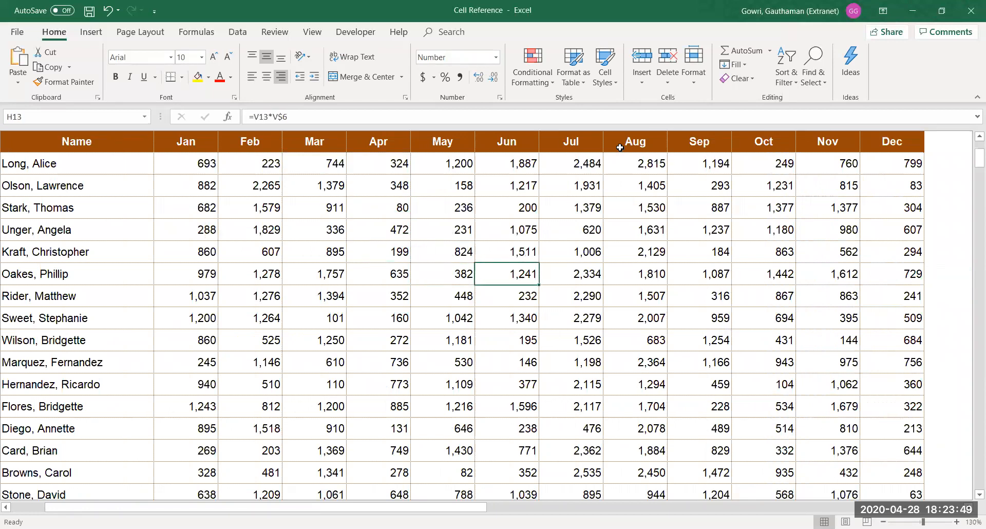
Inspect the Jun cell's formula to verify it references the Incentives rate row
{"action": "key", "text": "F2"}
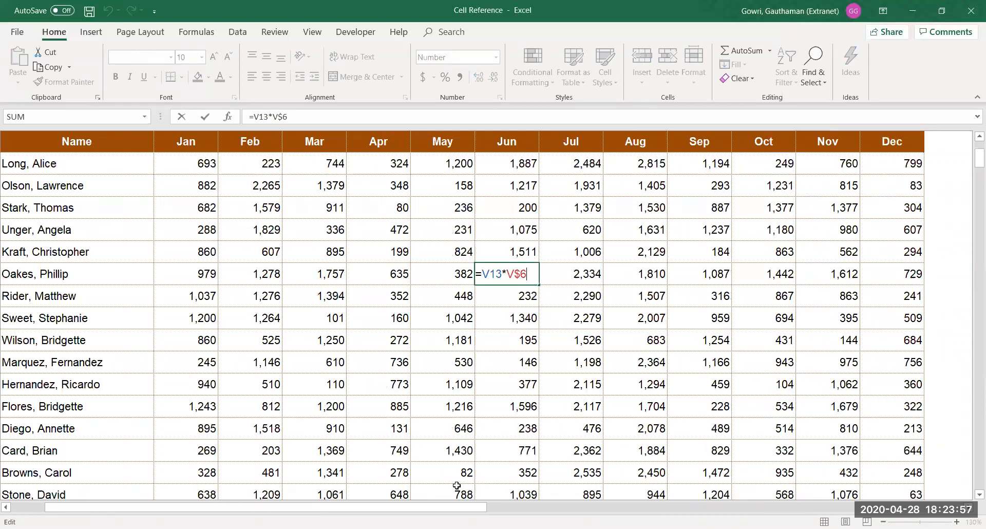
{"action": "left_click_drag", "start_coordinate": [474, 507], "coordinate": [970, 509]}
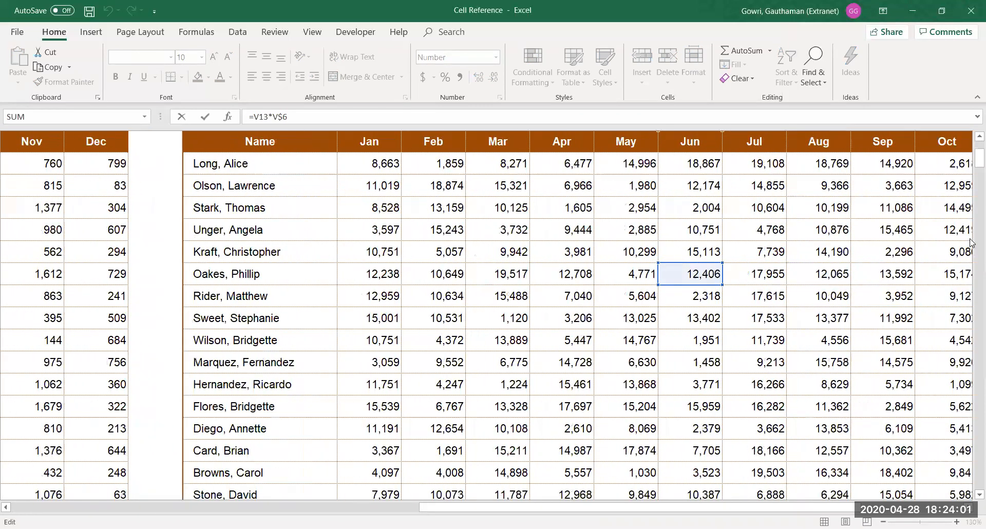
{"action": "left_click", "coordinate": [979, 136]}
{"action": "left_click", "coordinate": [979, 137]}
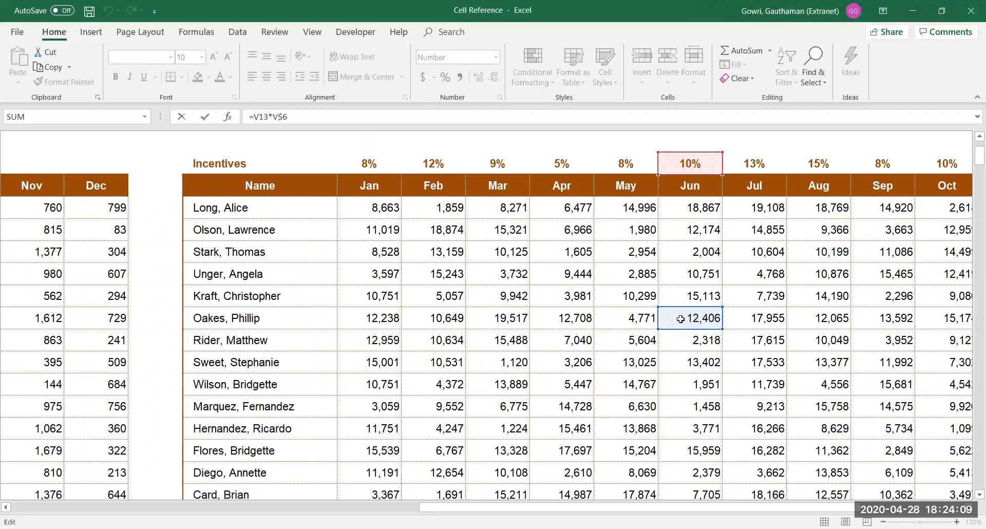
{"action": "key", "text": "Return"}
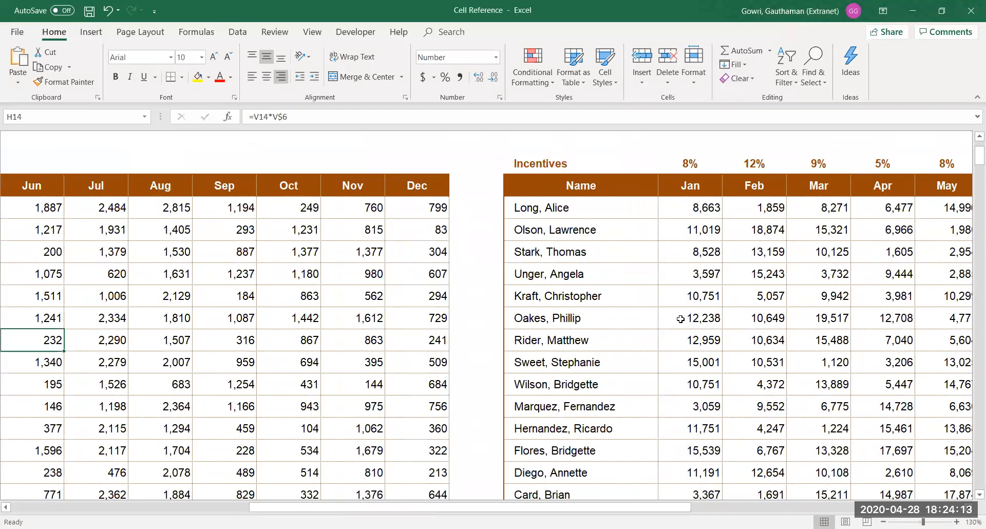
{"action": "key", "text": "Home"}
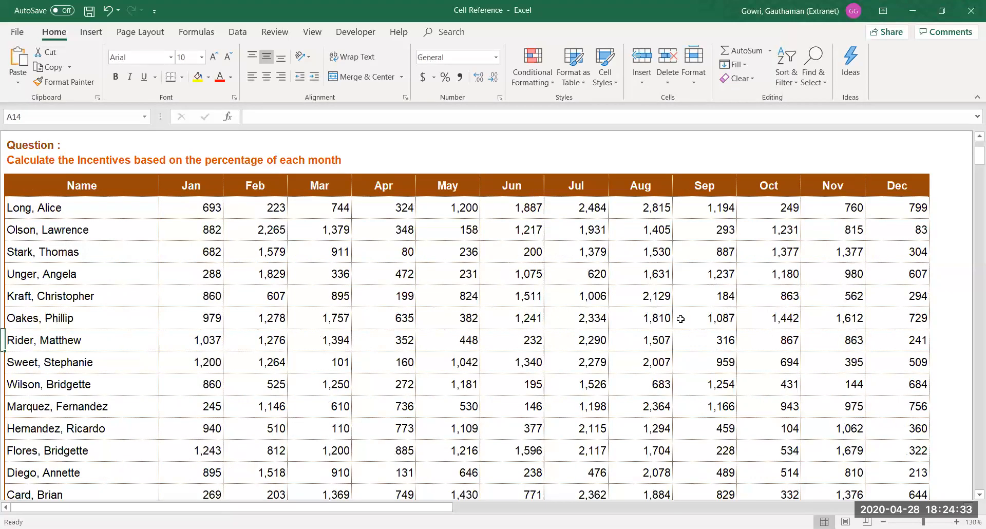
{"action": "key", "text": "ctrl+Home"}
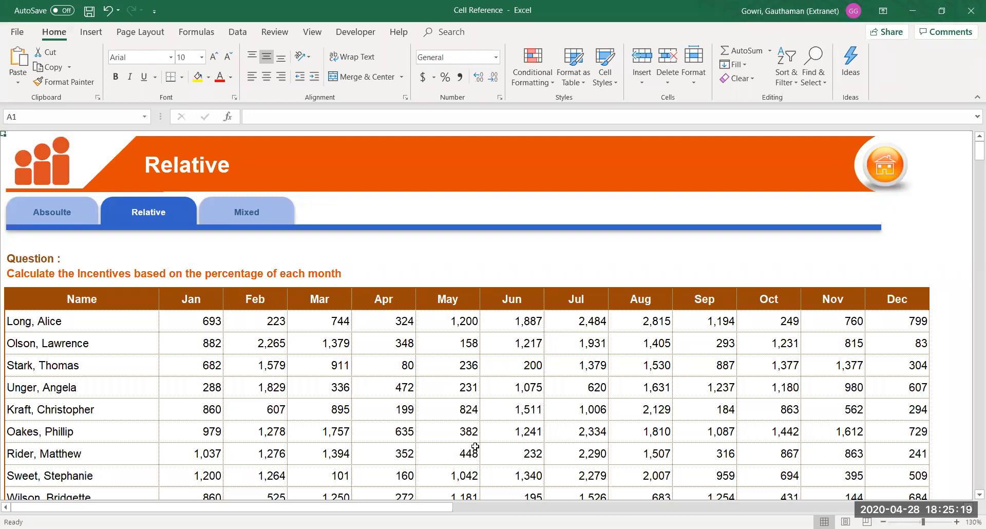
{"action": "left_click", "coordinate": [263, 213]}
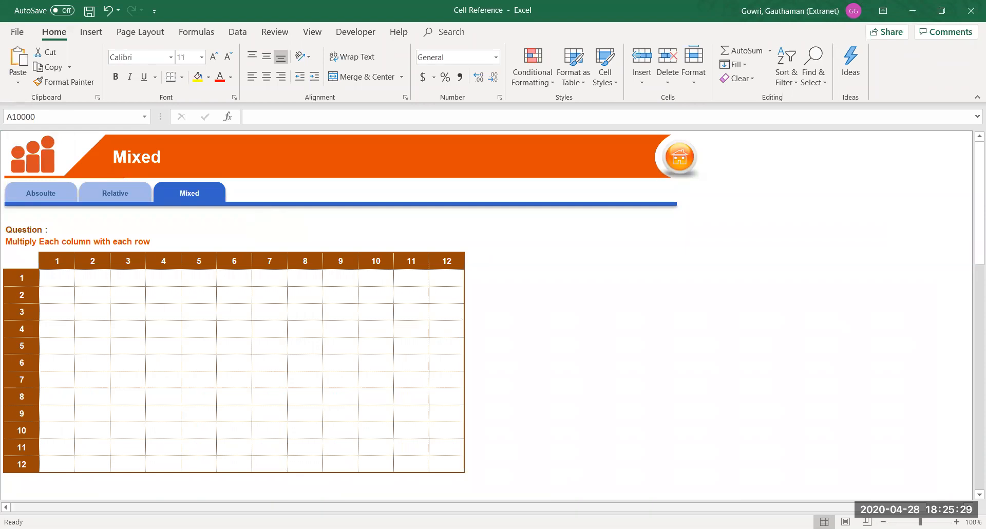
Zoom the Mixed sheet in to 130% and go to the top of the sheet
{"action": "left_click", "coordinate": [957, 522]}
{"action": "left_click", "coordinate": [957, 521]}
{"action": "left_click", "coordinate": [957, 522]}
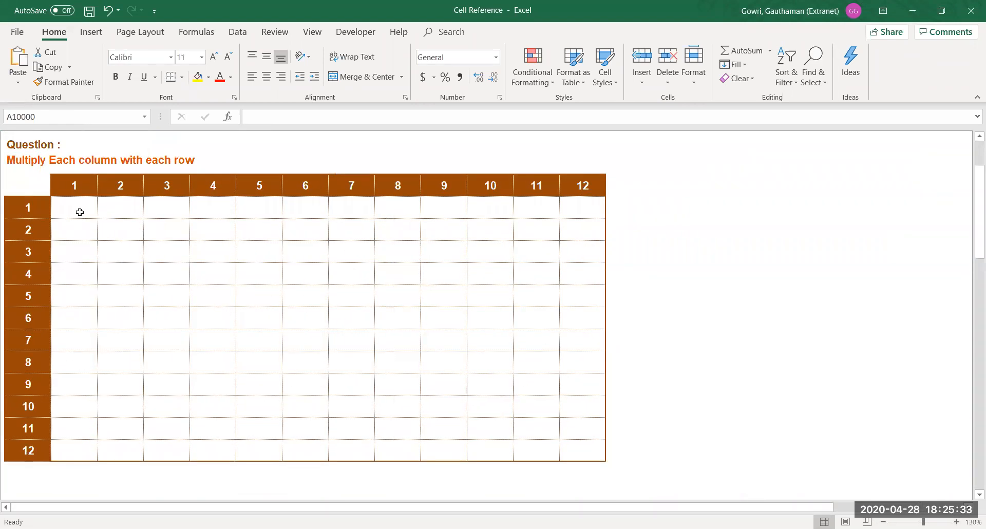
{"action": "left_click", "coordinate": [76, 210]}
{"action": "key", "text": "ctrl+Up"}
{"action": "key", "text": "ctrl+Up"}
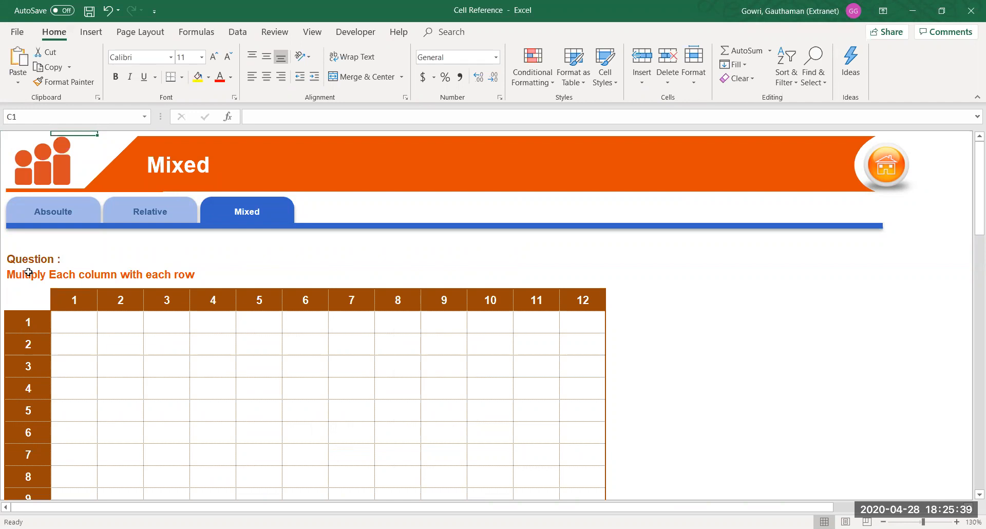
Select the grid's row and column header numbers to inspect them, then pick the first product cell
{"action": "left_click", "coordinate": [27, 322]}
{"action": "left_click_drag", "start_coordinate": [28, 322], "coordinate": [25, 455]}
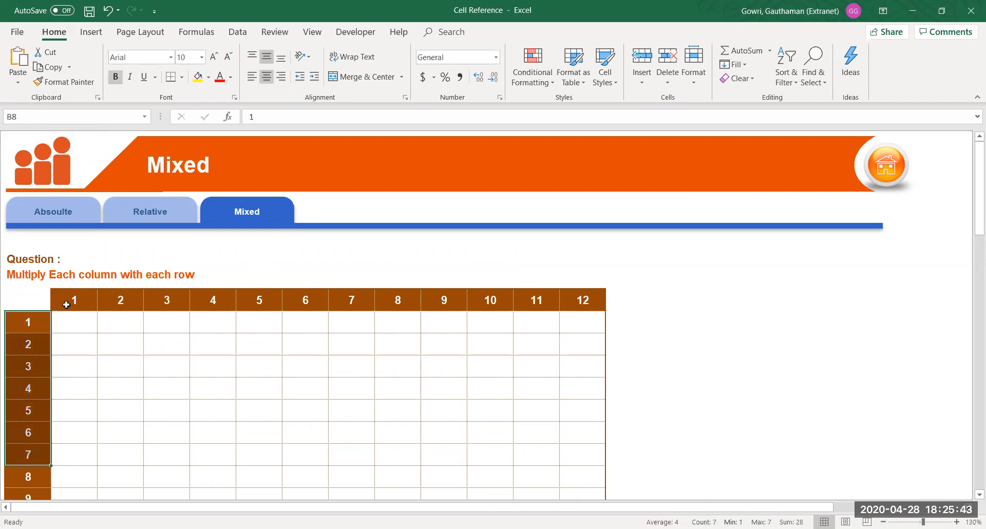
{"action": "left_click_drag", "start_coordinate": [66, 304], "coordinate": [257, 298]}
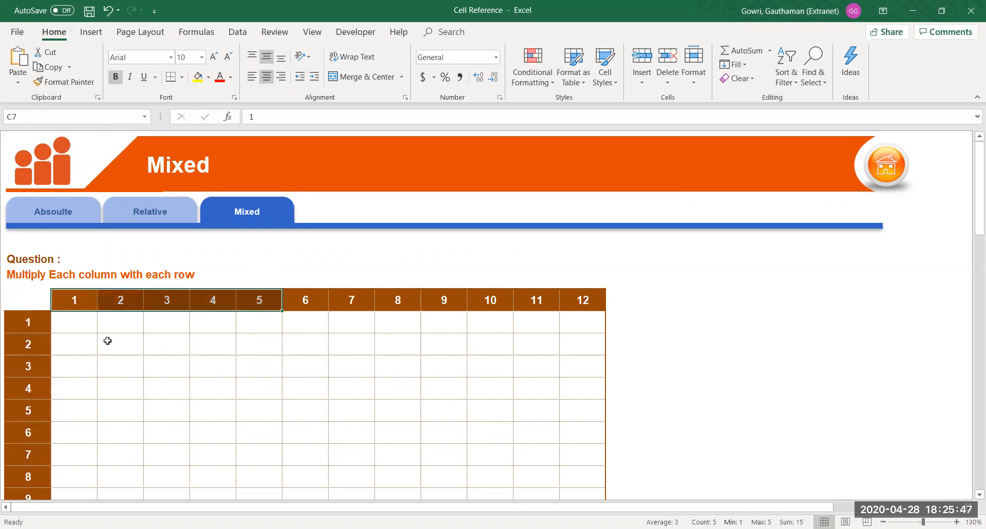
{"action": "left_click_drag", "start_coordinate": [36, 322], "coordinate": [36, 437]}
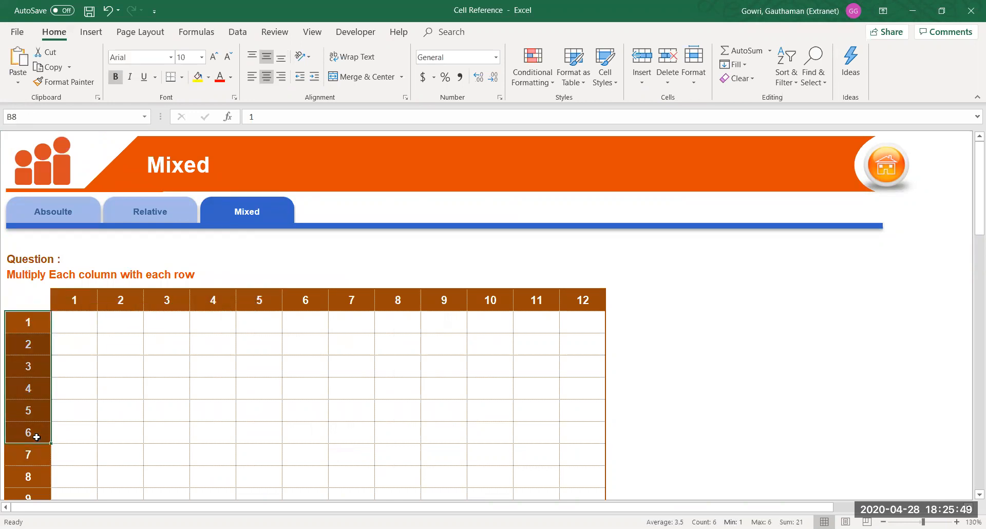
{"action": "left_click", "coordinate": [68, 326]}
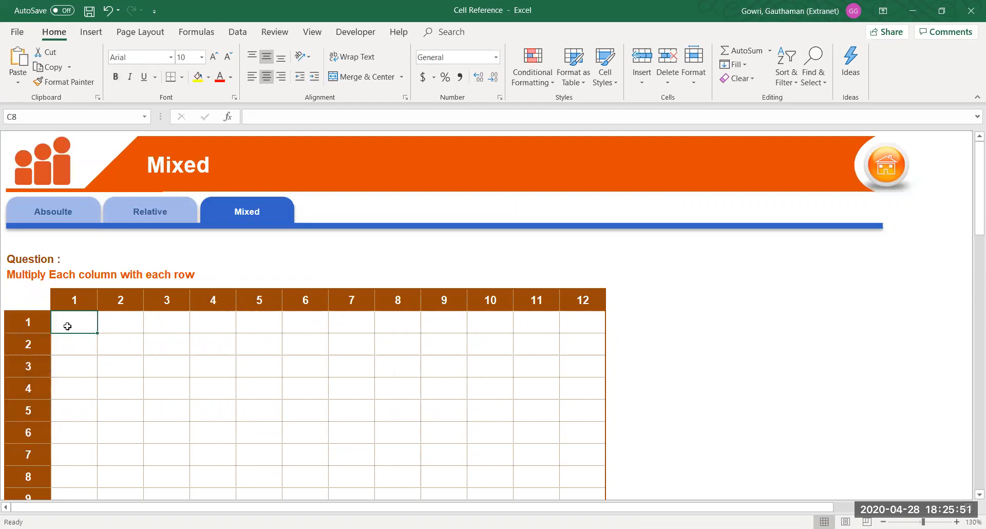
Enter the relative formula =B8*C7 in the first grid cell
{"action": "type", "text": "="}
{"action": "key", "text": "Left"}
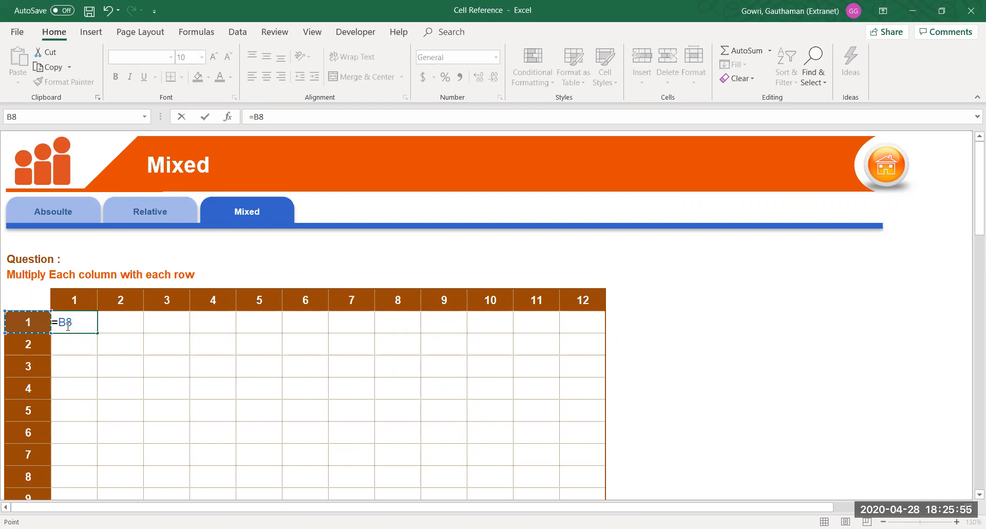
{"action": "type", "text": "*"}
{"action": "key", "text": "Up"}
{"action": "key", "text": "ctrl+Return"}
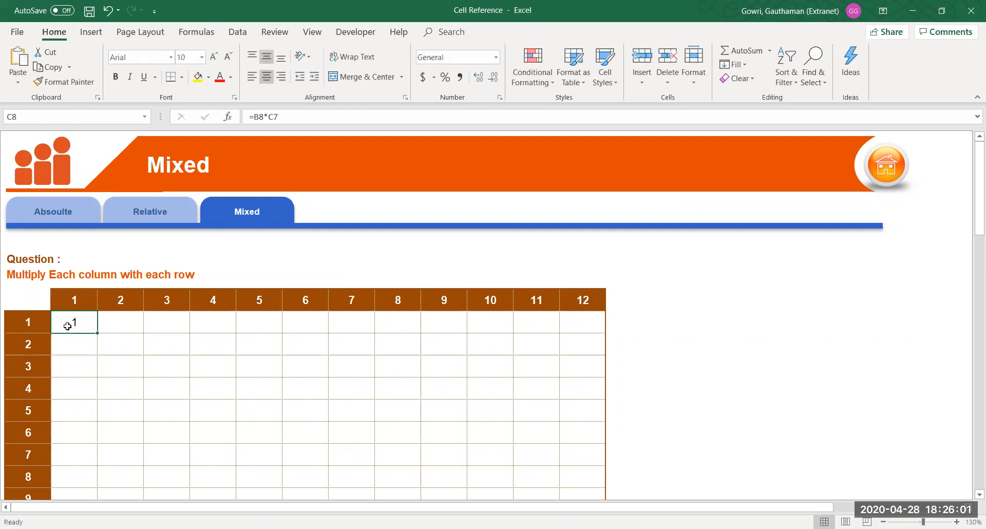
Copy the formula over the 4×5 block C8:F12 and inspect the runaway copied products
{"action": "key", "text": "shift+Down"}
{"action": "key", "text": "shift+Down"}
{"action": "key", "text": "shift+Down"}
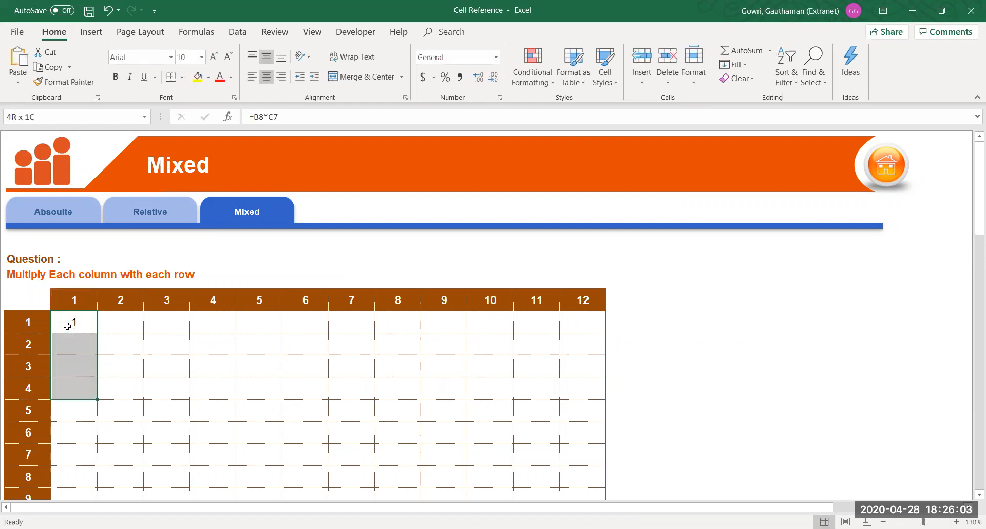
{"action": "key", "text": "shift+Right"}
{"action": "key", "text": "shift+Right"}
{"action": "key", "text": "shift+Down"}
{"action": "key", "text": "shift+Right"}
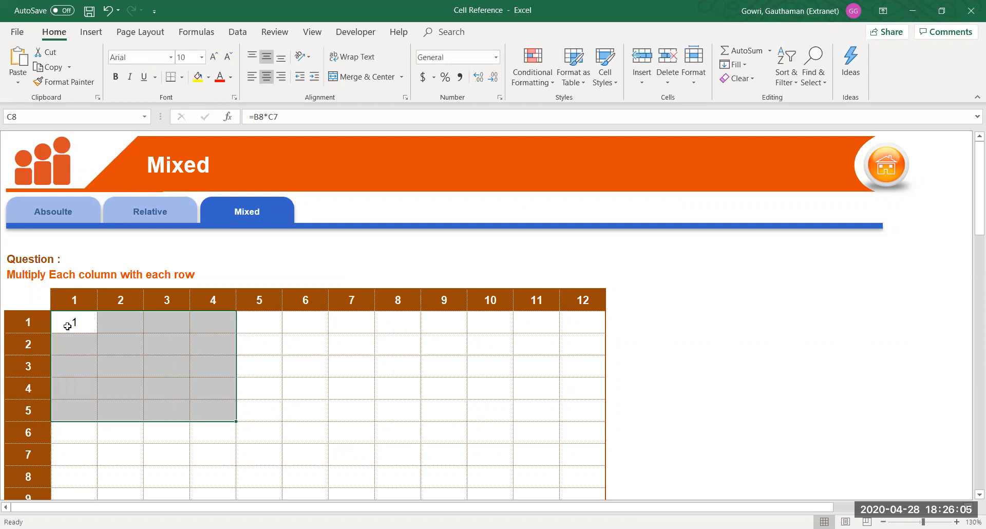
{"action": "key", "text": "F2"}
{"action": "key", "text": "ctrl+Return"}
{"action": "left_click", "coordinate": [170, 409]}
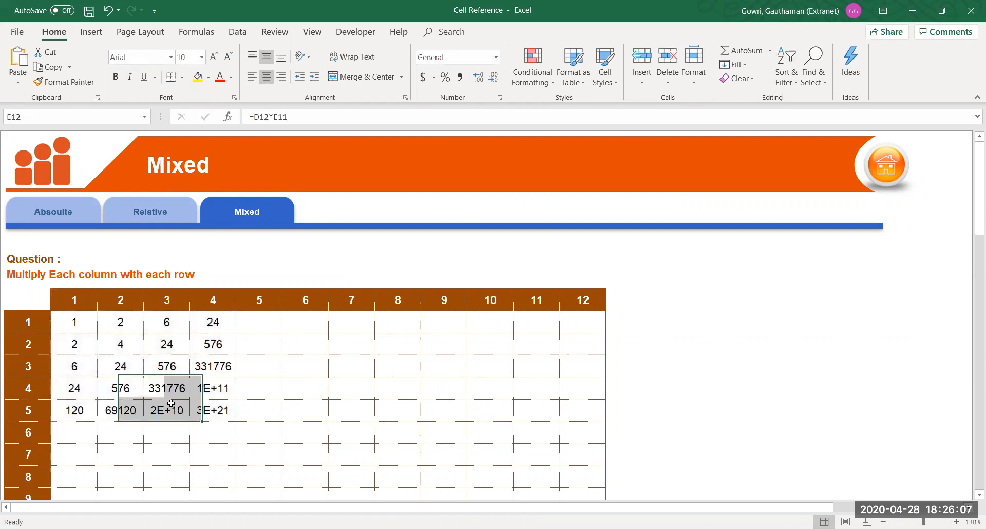
{"action": "double_click", "coordinate": [120, 366]}
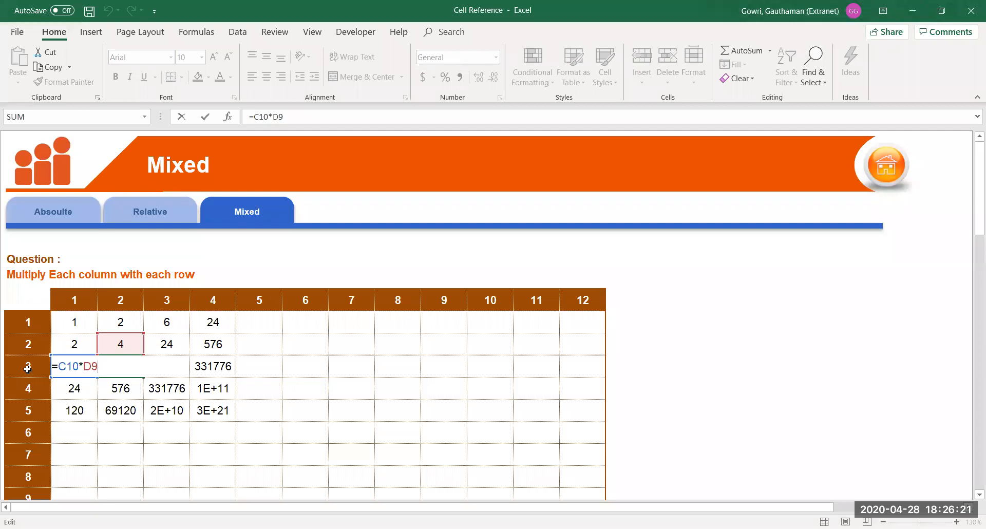
Change the first grid cell's formula to the fully absolute =$B$8*$C$7
{"action": "key", "text": "Tab"}
{"action": "double_click", "coordinate": [77, 322]}
{"action": "left_click", "coordinate": [67, 323]}
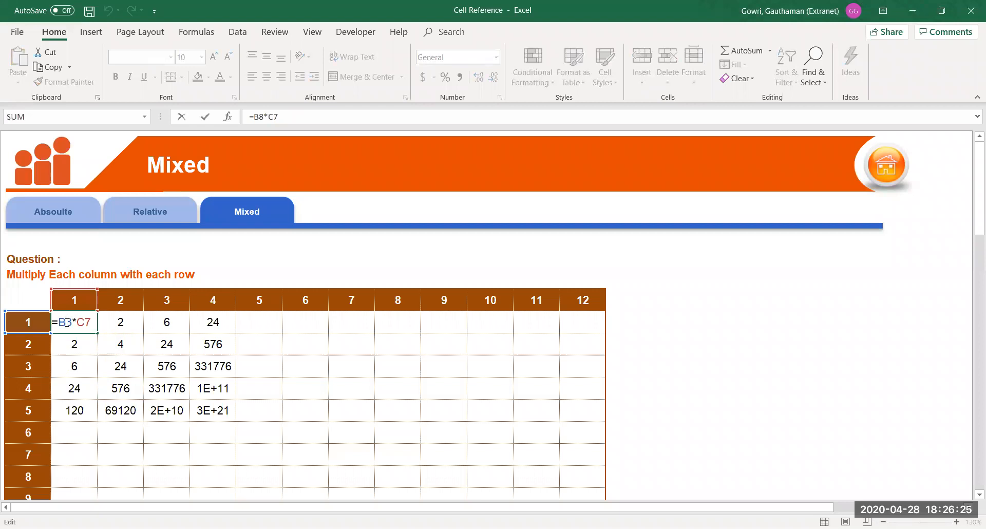
{"action": "key", "text": "F4"}
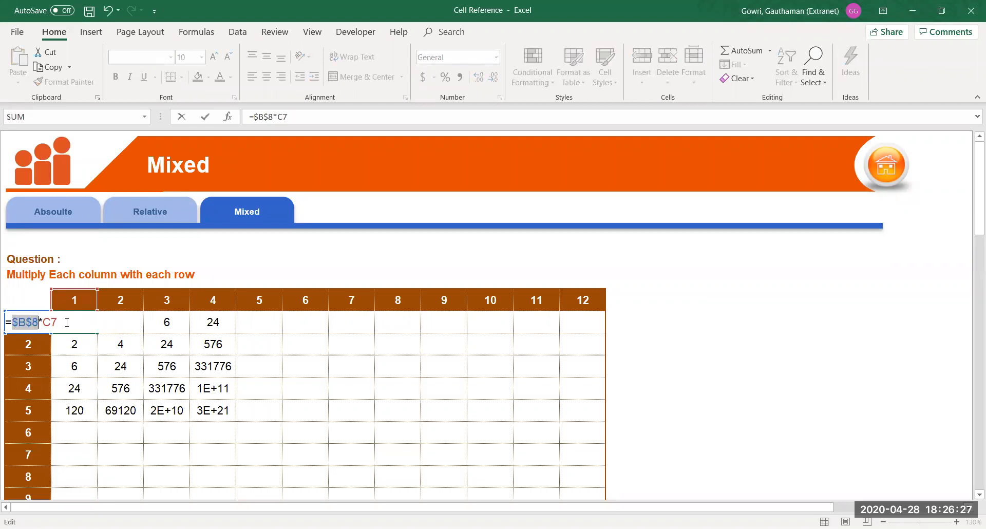
{"action": "left_click", "coordinate": [52, 322]}
{"action": "key", "text": "F4"}
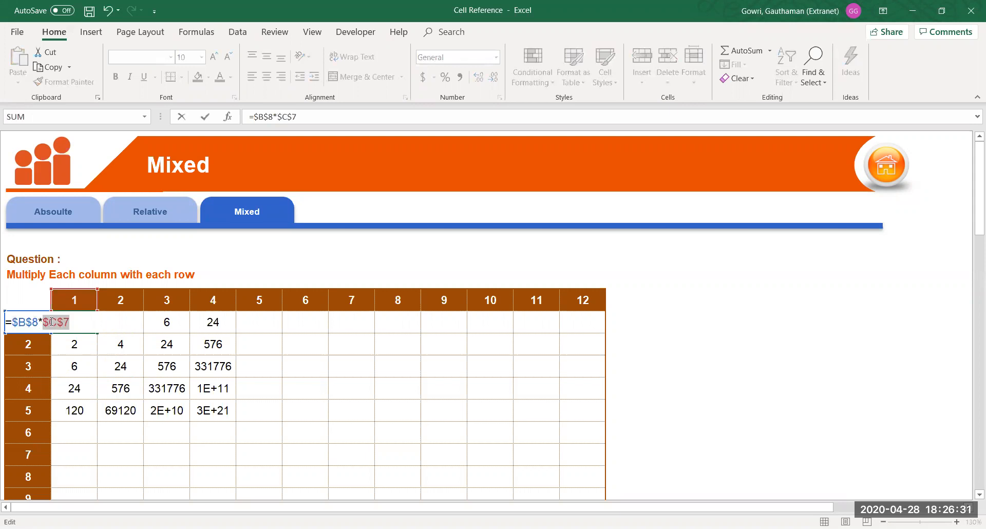
{"action": "key", "text": "Return"}
Fill =$B$8*$C$7 over the 4×5 block, check that every product reads 1, then reopen the first cell
{"action": "key", "text": "Up"}
{"action": "key", "text": "ctrl+shift+Down"}
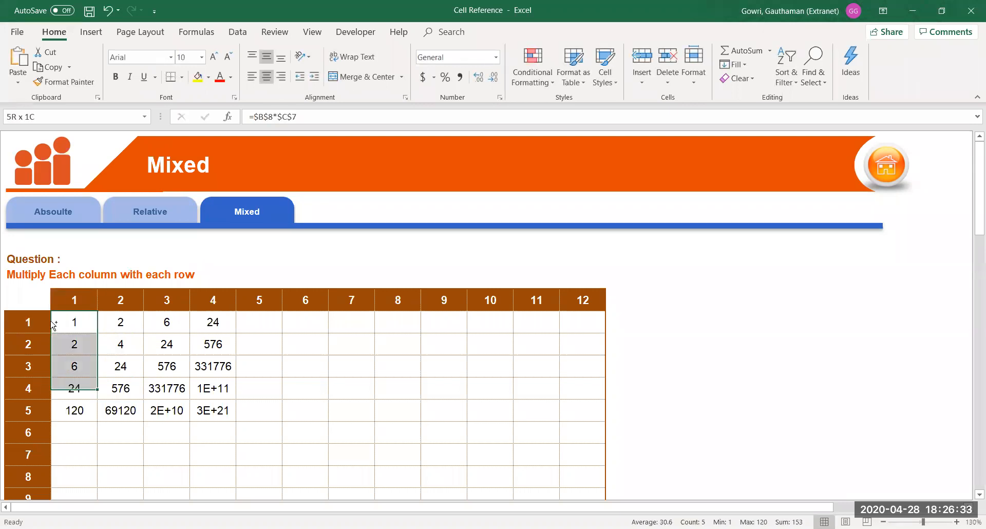
{"action": "key", "text": "ctrl+shift+Right"}
{"action": "key", "text": "ctrl+d"}
{"action": "key", "text": "ctrl+r"}
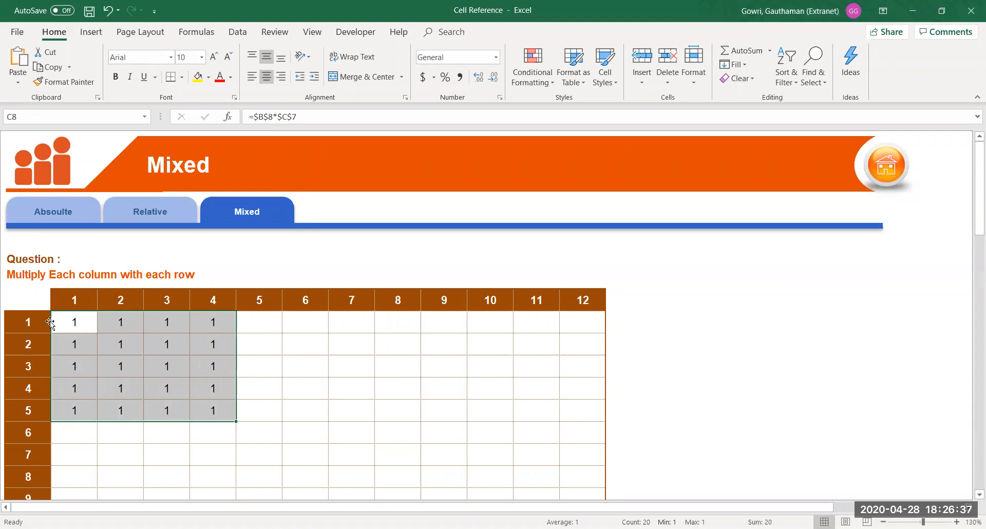
{"action": "double_click", "coordinate": [163, 366]}
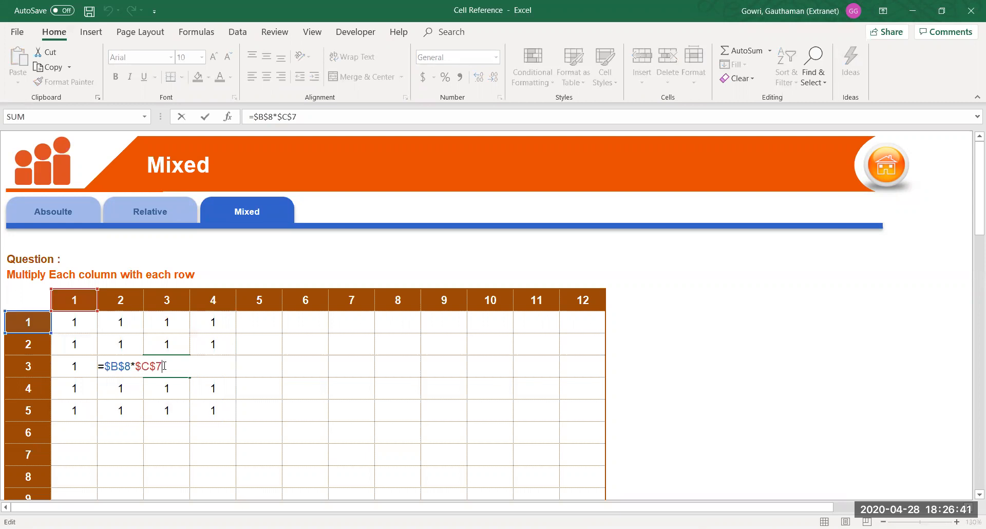
{"action": "key", "text": "Return"}
{"action": "left_click", "coordinate": [73, 322]}
{"action": "double_click", "coordinate": [73, 323]}
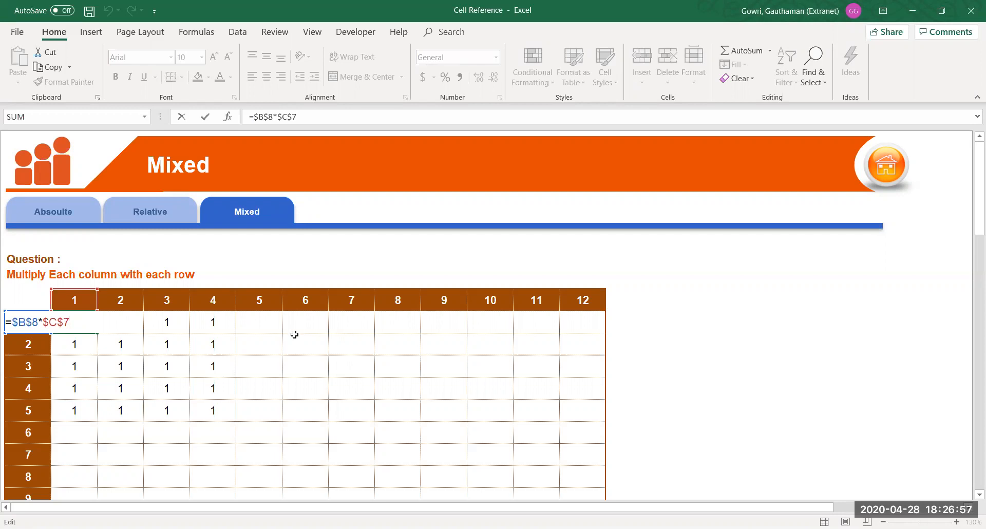
Change the first cell's references to the mixed formula =$B8*C$7
{"action": "double_click", "coordinate": [28, 319]}
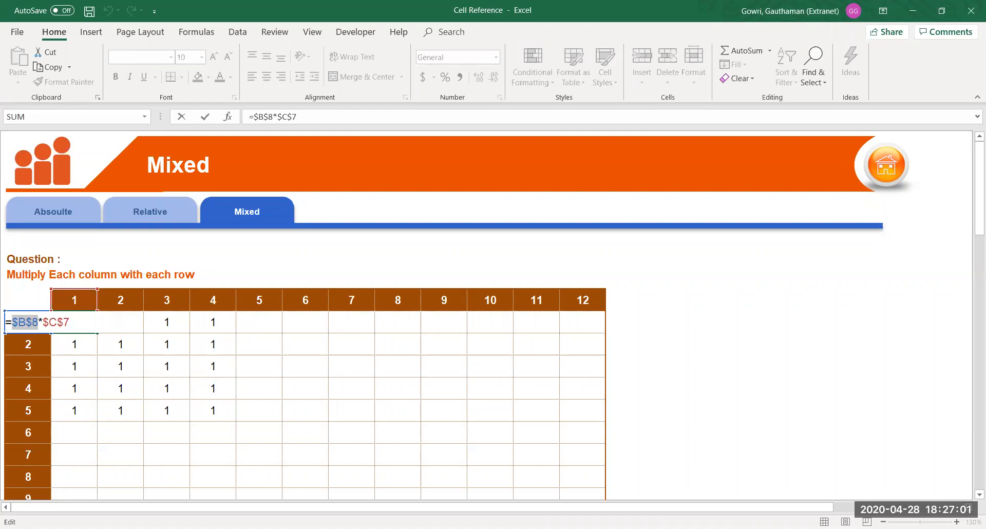
{"action": "key", "text": "F4"}
{"action": "key", "text": "F4"}
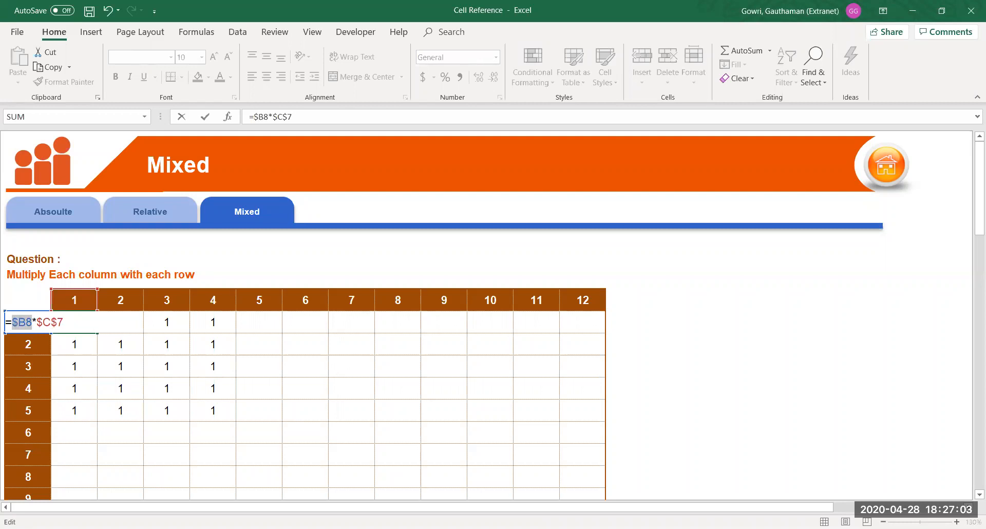
{"action": "double_click", "coordinate": [55, 320]}
{"action": "key", "text": "F4"}
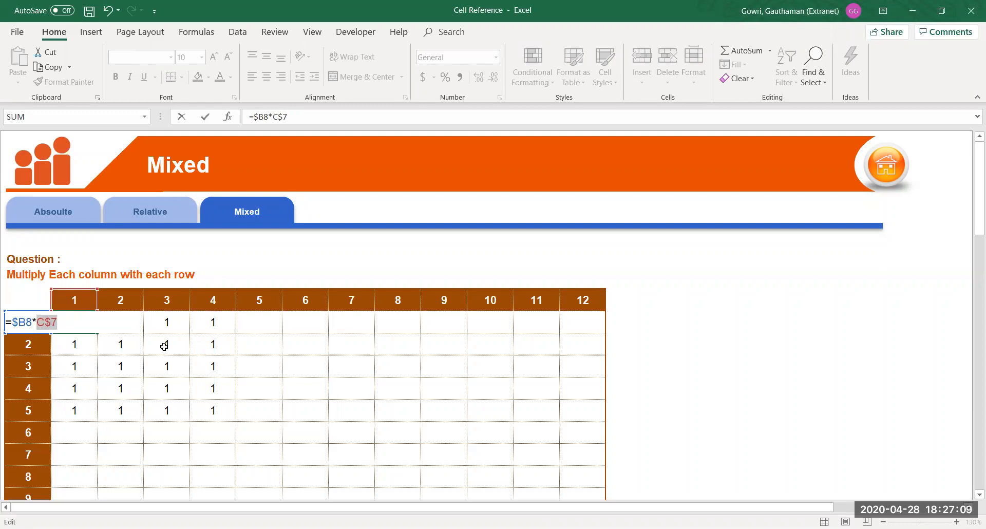
{"action": "key", "text": "Return"}
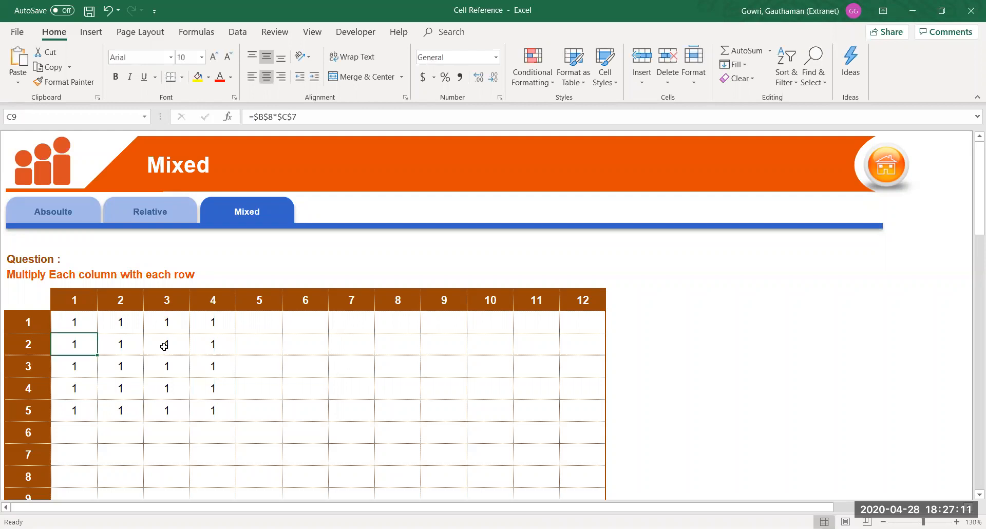
Fill =$B8*C$7 over the 4×5 block, giving products from 1 to 20
{"action": "key", "text": "Up"}
{"action": "key", "text": "ctrl+shift+Right"}
{"action": "key", "text": "ctrl+shift+Down"}
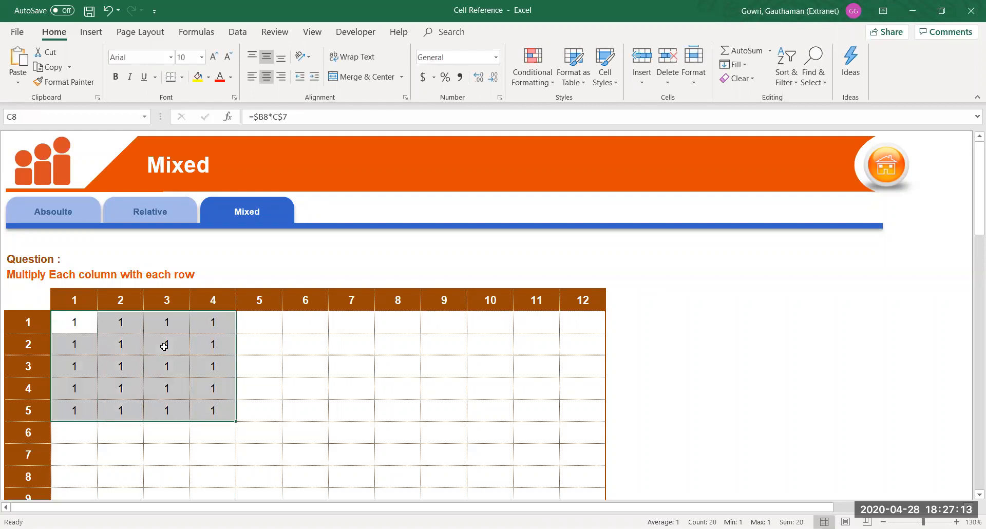
{"action": "key", "text": "ctrl+d"}
{"action": "key", "text": "ctrl+r"}
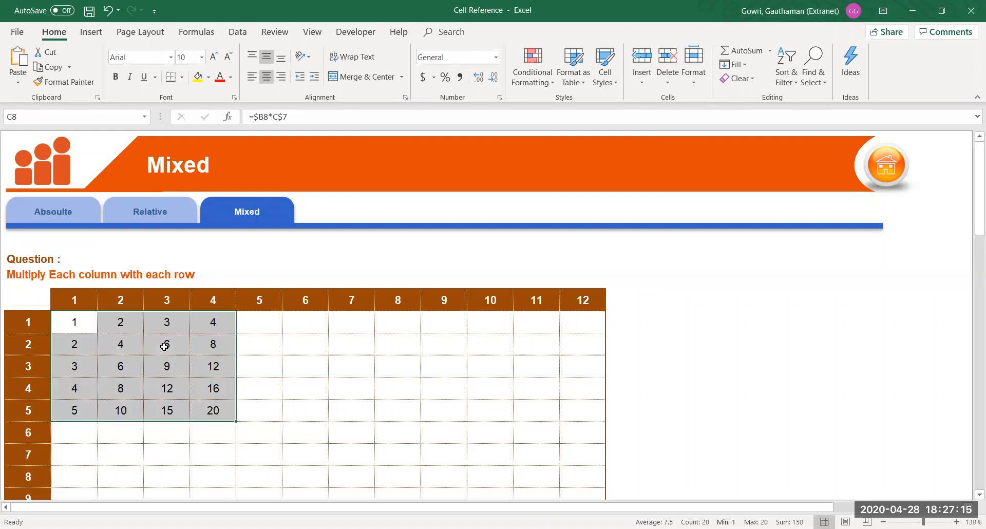
Inspect several copied mixed formulas, then select the full 12×12 grid from C8
{"action": "left_click", "coordinate": [212, 406]}
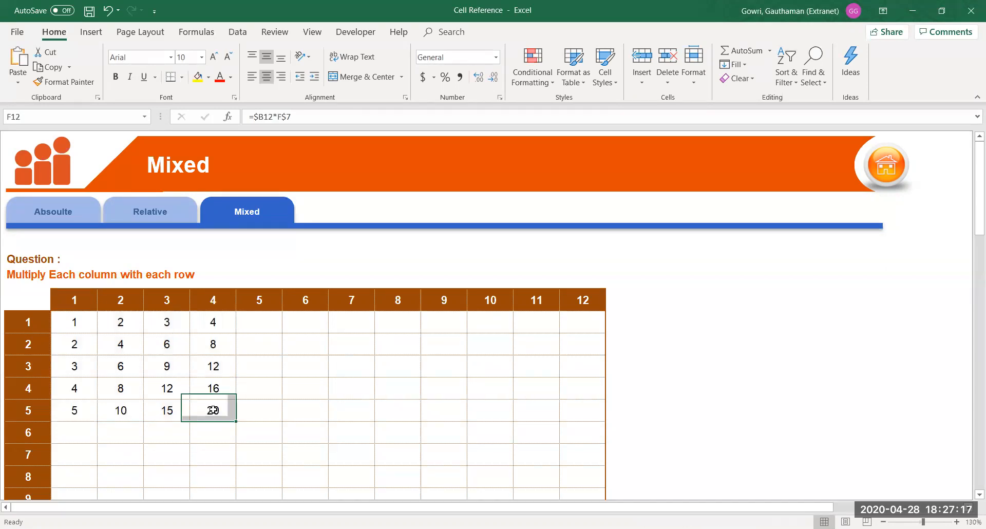
{"action": "key", "text": "ctrl+Up"}
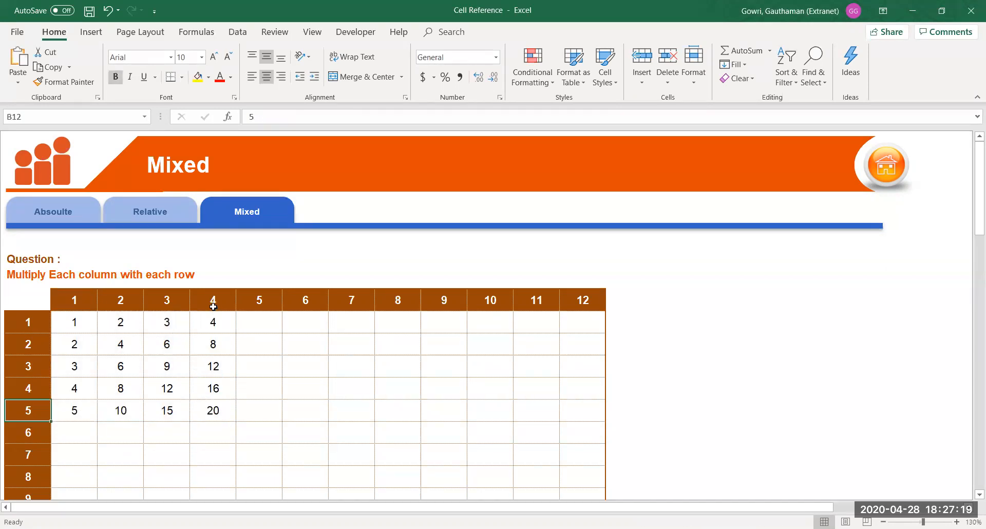
{"action": "double_click", "coordinate": [209, 413]}
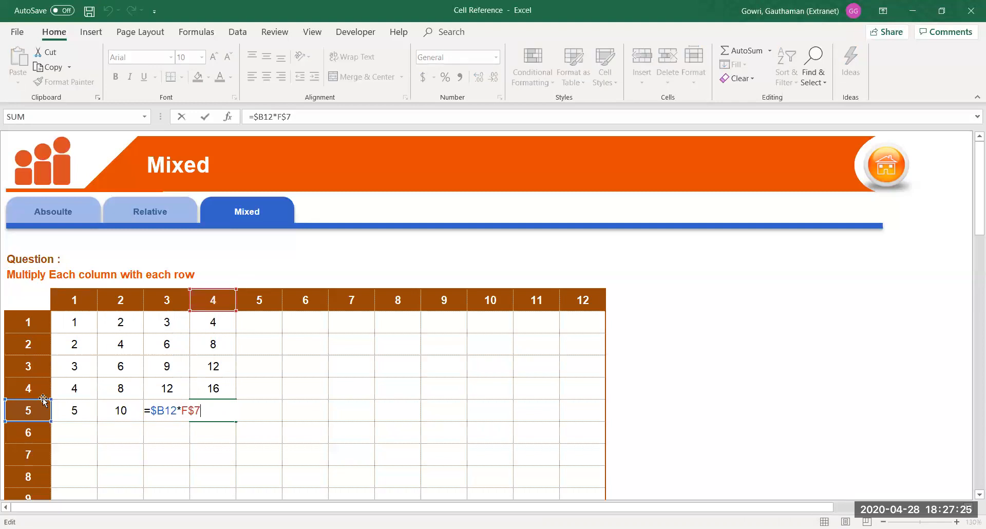
{"action": "key", "text": "Return"}
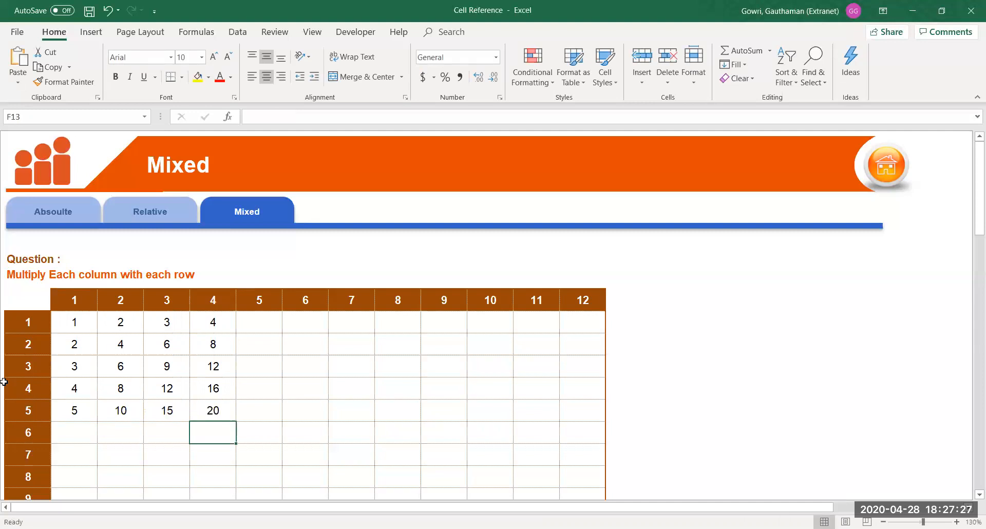
{"action": "double_click", "coordinate": [134, 345]}
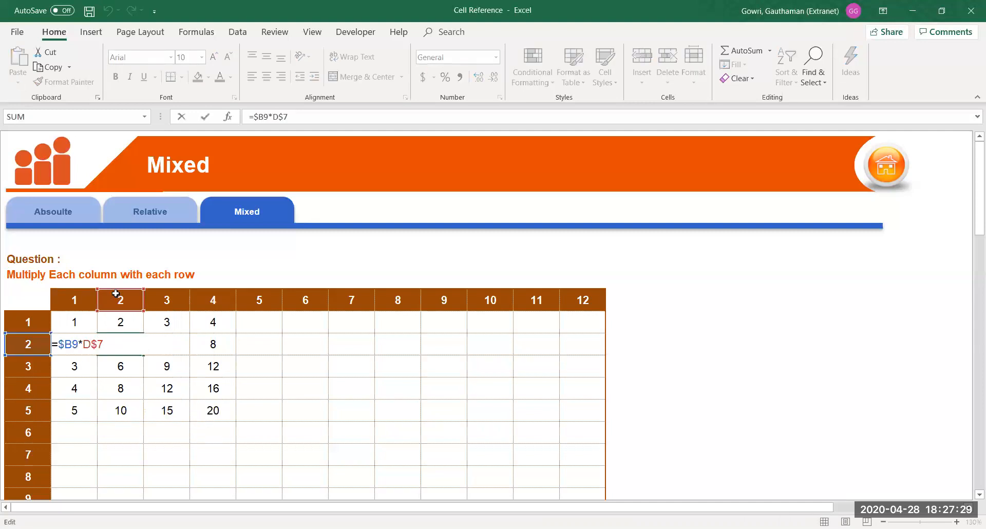
{"action": "key", "text": "Return"}
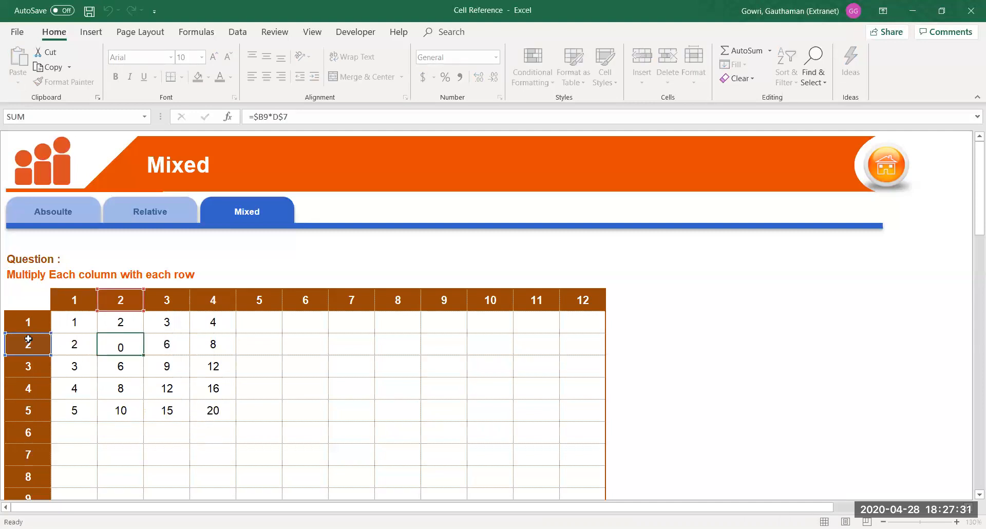
{"action": "double_click", "coordinate": [167, 389]}
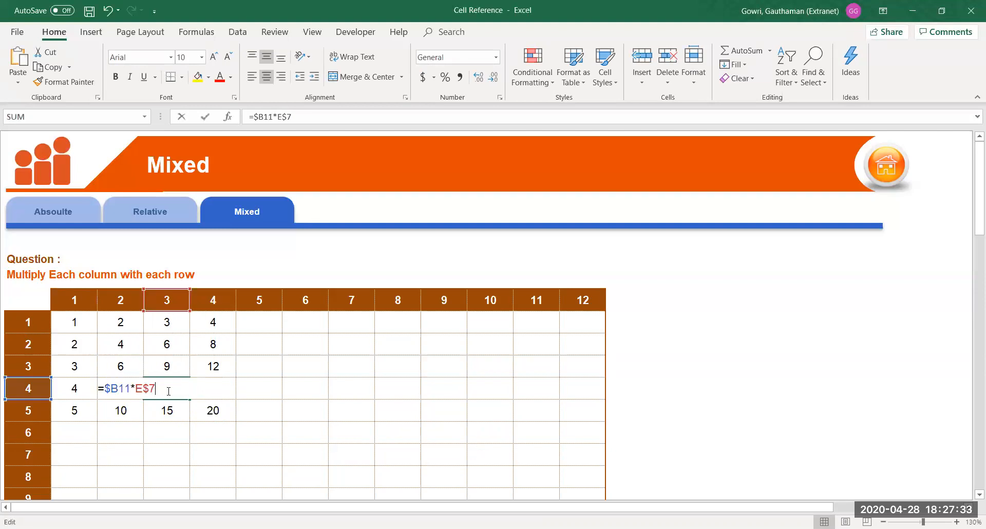
{"action": "key", "text": "Return"}
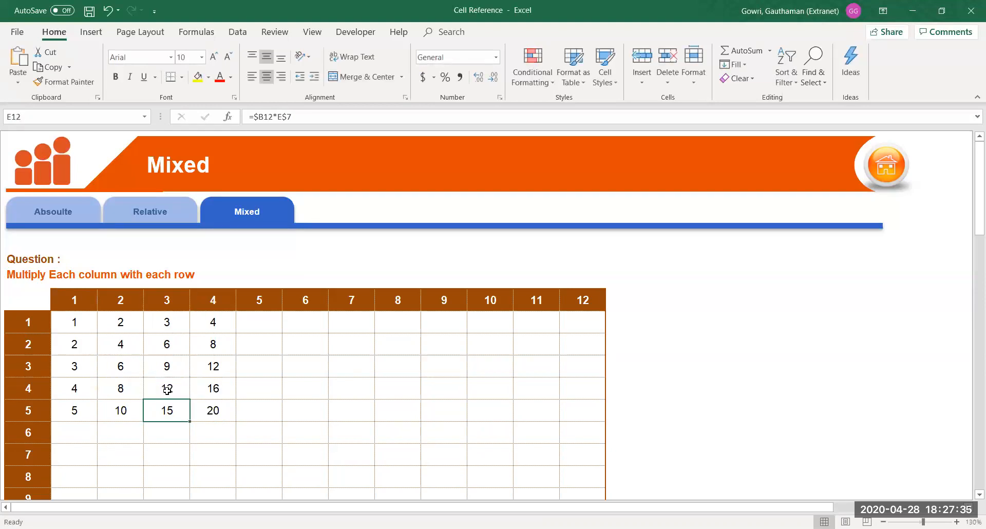
{"action": "left_click", "coordinate": [85, 323]}
{"action": "left_click_drag", "start_coordinate": [86, 323], "coordinate": [578, 454]}
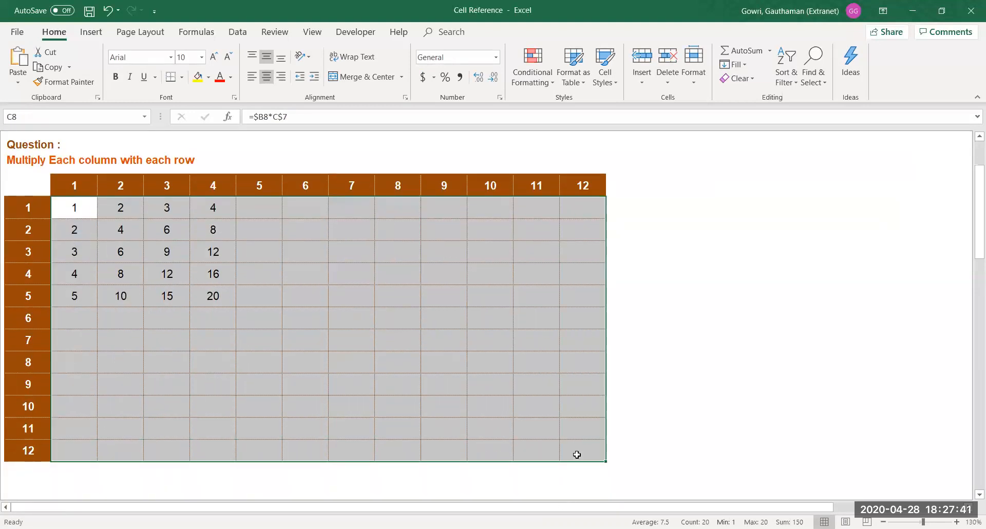
Fill the mixed formula down and across C8:N19, then review the times table reaching 144
{"action": "key", "text": "ctrl+d"}
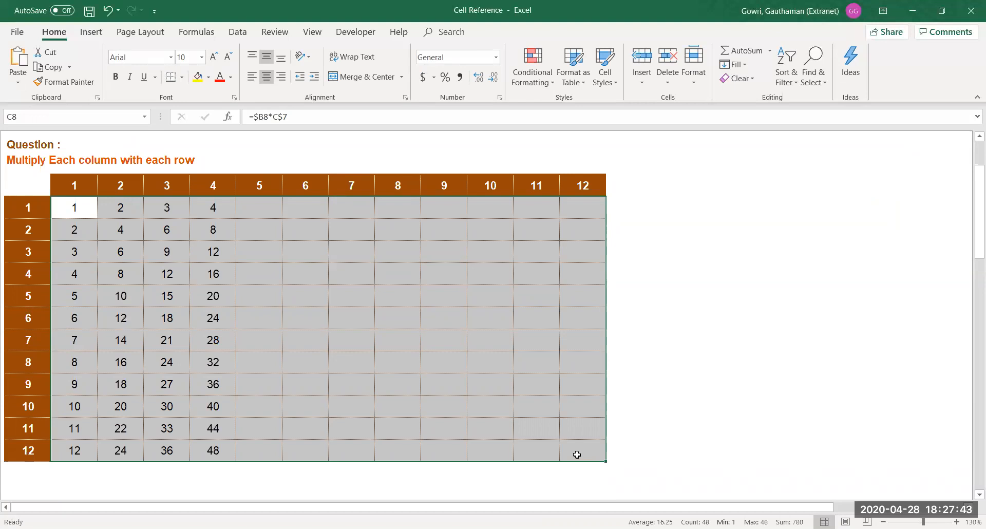
{"action": "key", "text": "ctrl+r"}
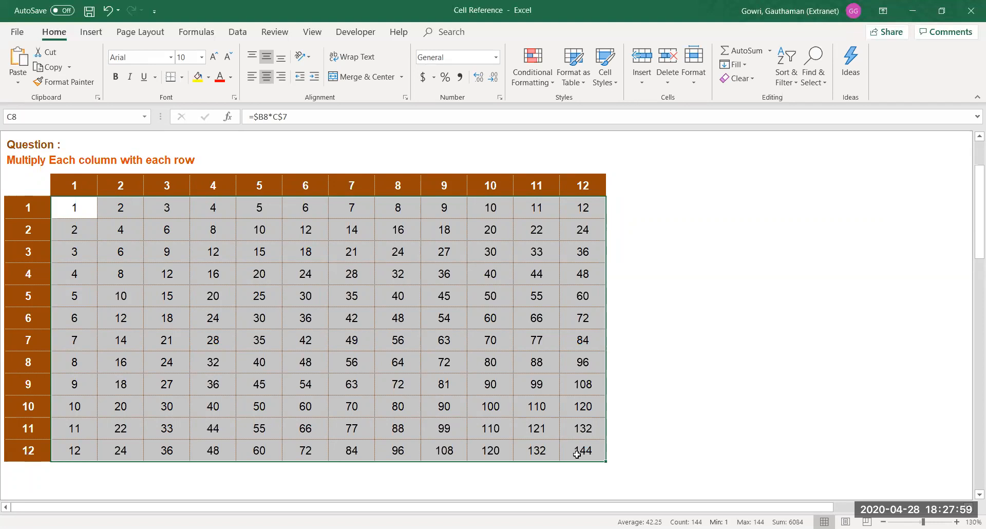
{"action": "left_click", "coordinate": [86, 211]}
{"action": "left_click_drag", "start_coordinate": [86, 211], "coordinate": [582, 447]}
{"action": "left_click", "coordinate": [677, 363]}
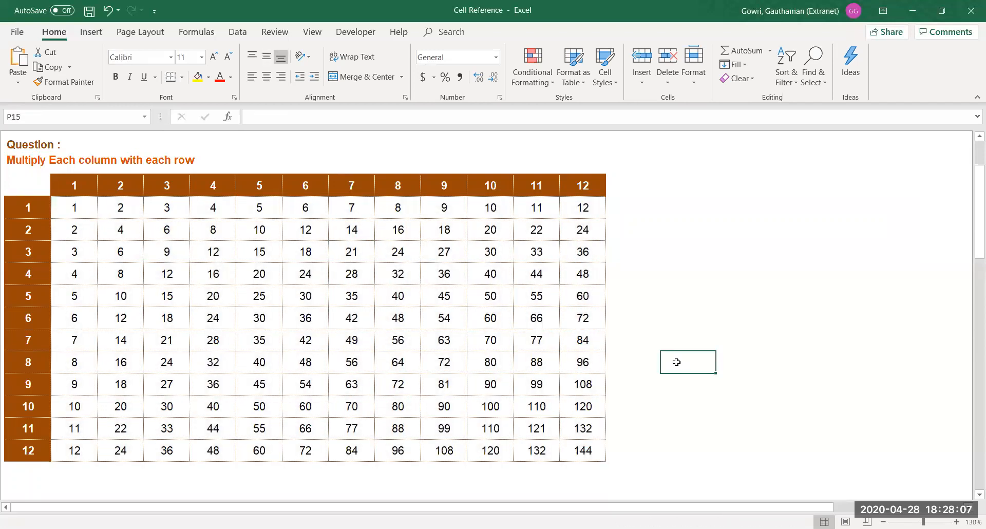
{"action": "key", "text": "Left"}
{"action": "key", "text": "Left"}
{"action": "key", "text": "Left"}
{"action": "key", "text": "Up"}
{"action": "key", "text": "Up"}
{"action": "key", "text": "Up"}
{"action": "key", "text": "Up"}
{"action": "key", "text": "Up"}
{"action": "key", "text": "Up"}
{"action": "key", "text": "Up"}
{"action": "key", "text": "Up"}
{"action": "key", "text": "Up"}
{"action": "key", "text": "Up"}
{"action": "key", "text": "Up"}
{"action": "key", "text": "Up"}
{"action": "key", "text": "Up"}
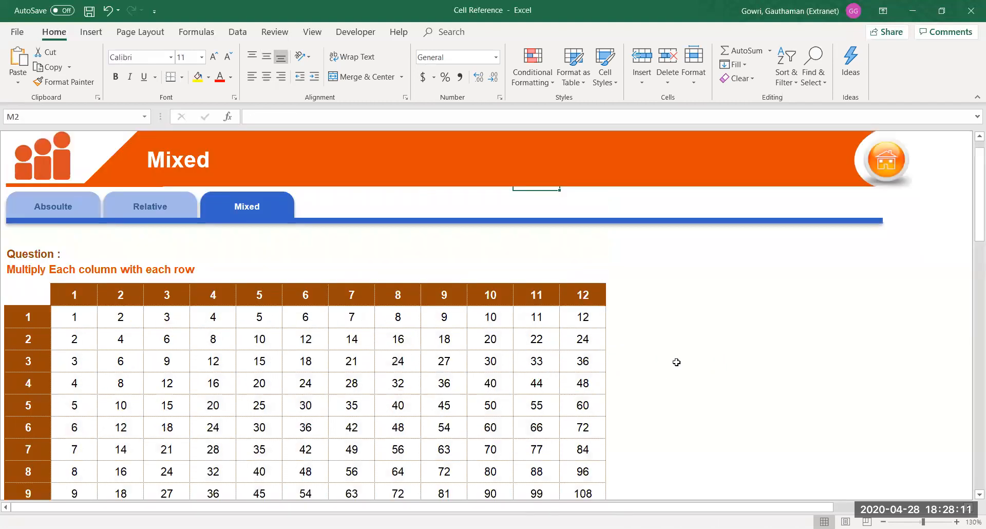